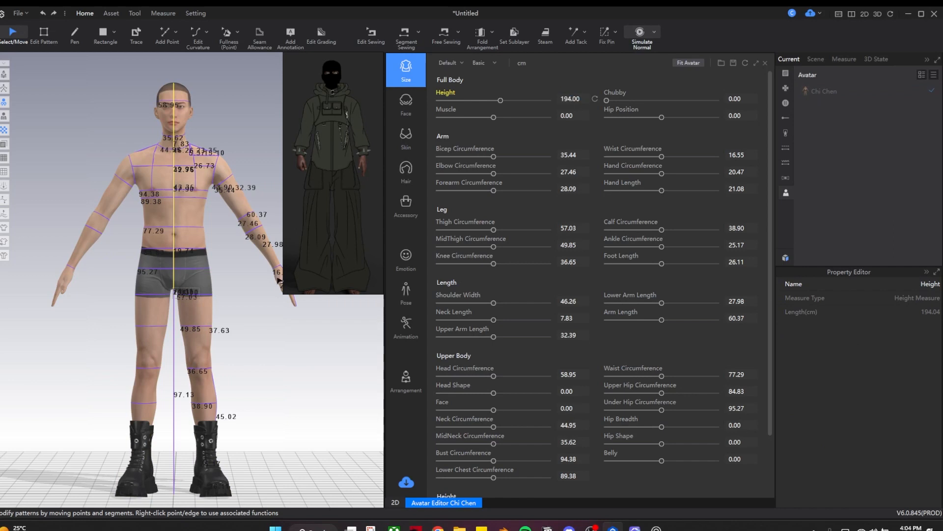
Step: Set the avatar's height to 194 cm
{"action": "key", "text": "Return"}
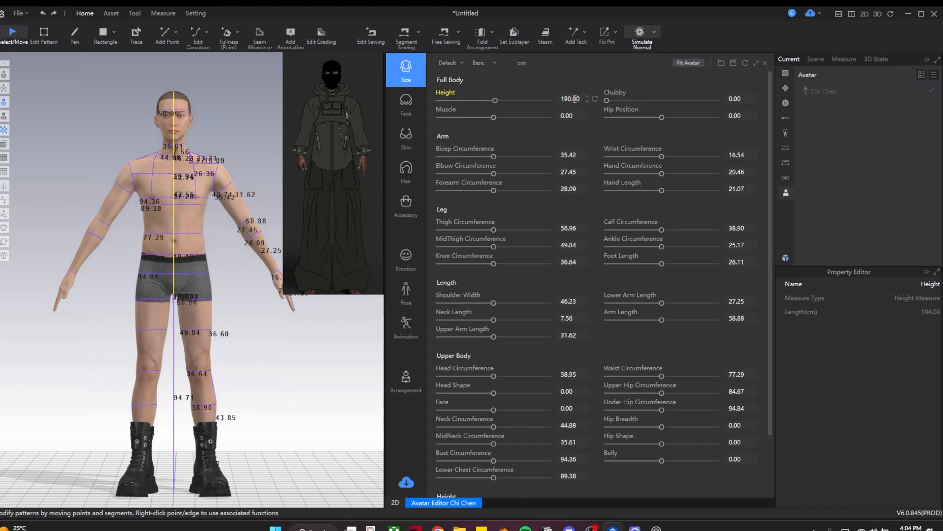
{"action": "key", "text": "Return"}
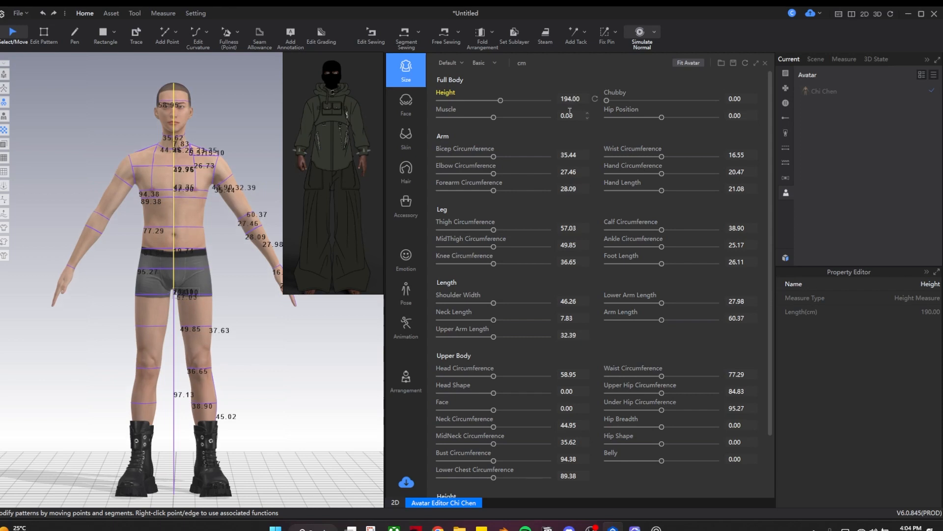
Step: Look through the avatar's size, face, hair, accessory, animation and arrangement options
{"action": "scroll", "coordinate": [593, 379], "scroll_direction": "down", "scroll_amount": 3}
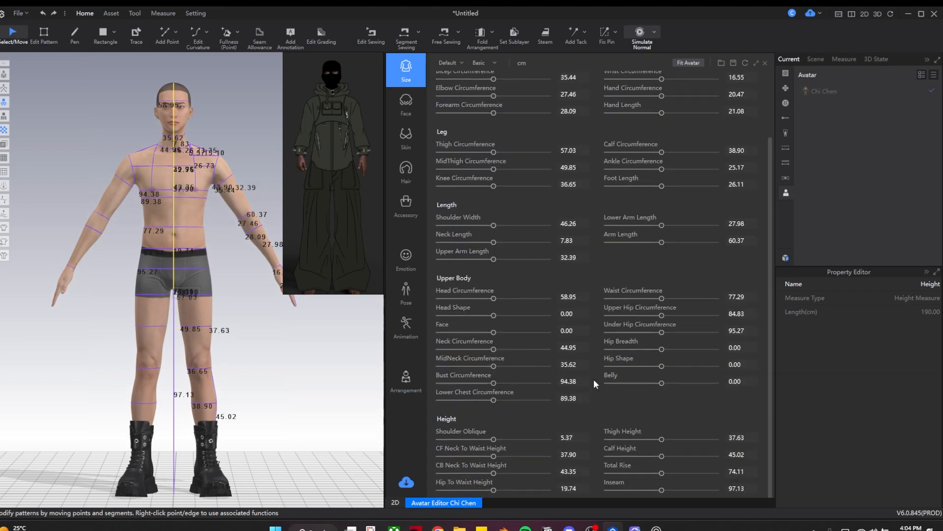
{"action": "left_click", "coordinate": [406, 107]}
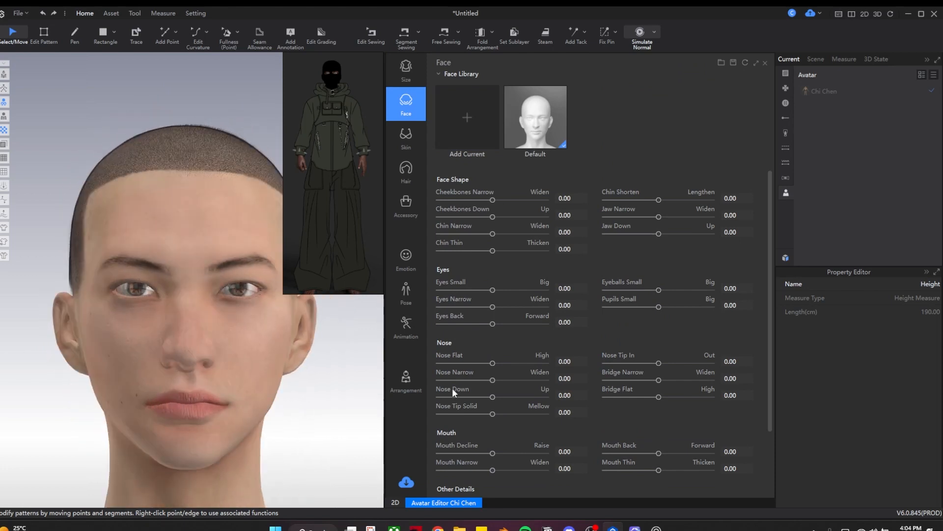
{"action": "left_click", "coordinate": [409, 209]}
{"action": "left_click", "coordinate": [405, 173]}
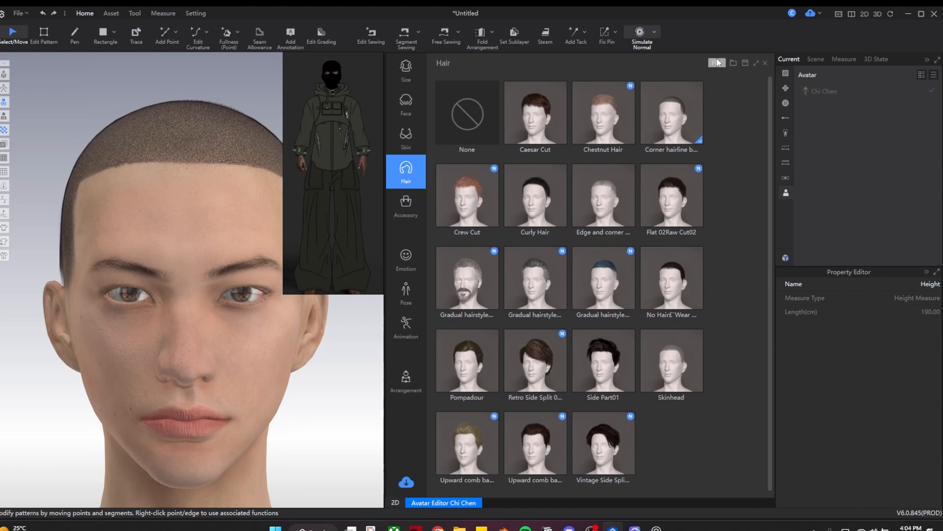
{"action": "left_click", "coordinate": [406, 206]}
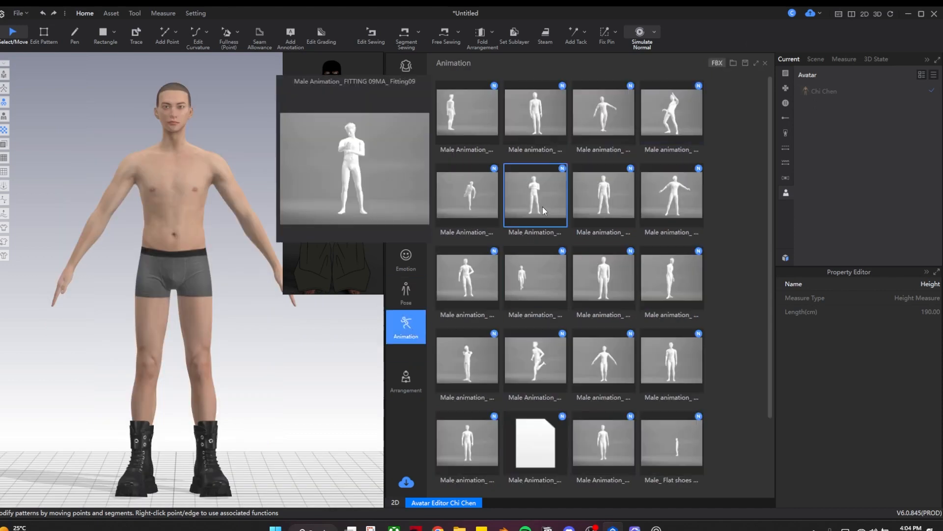
{"action": "left_click", "coordinate": [401, 392]}
Step: Close the avatar editor and remove the avatar's hair
{"action": "left_click", "coordinate": [765, 63]}
{"action": "scroll", "coordinate": [208, 324], "scroll_direction": "up", "scroll_amount": 10}
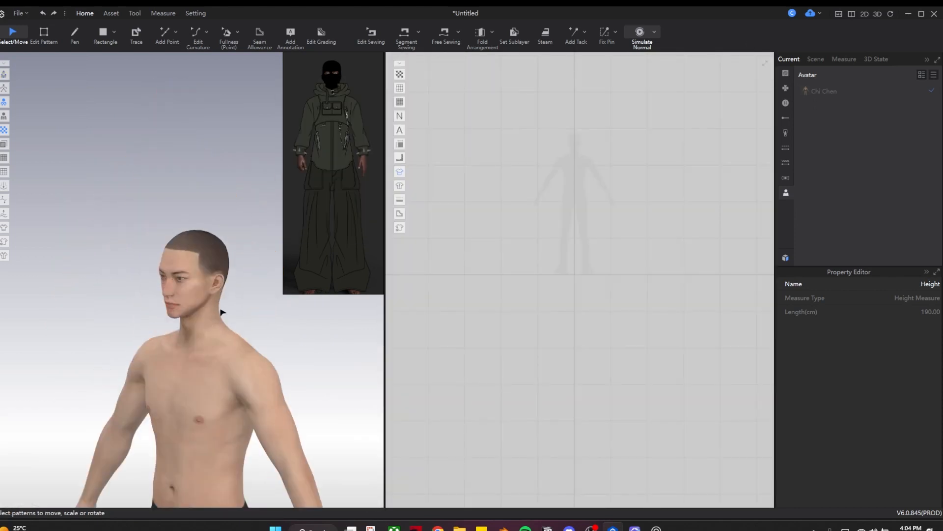
{"action": "scroll", "coordinate": [216, 311], "scroll_direction": "down", "scroll_amount": 10}
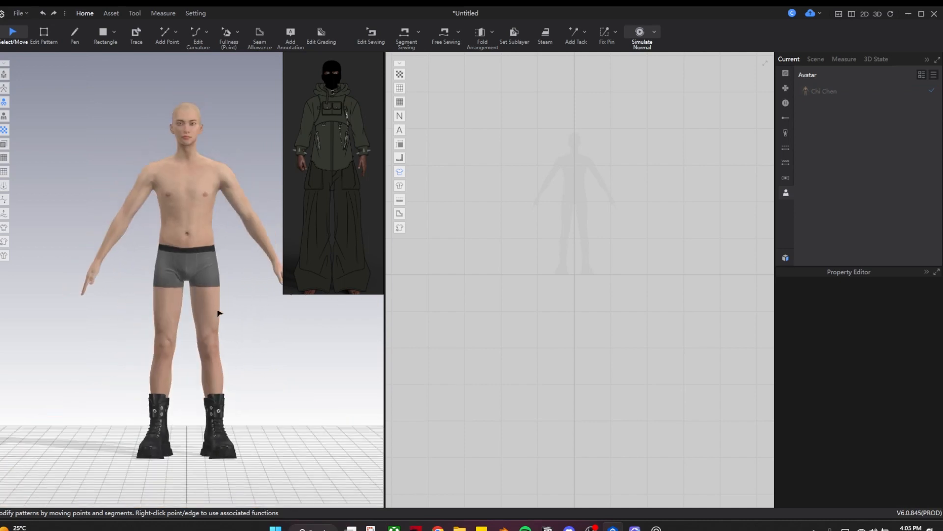
Step: Load the men's trousers garment from the library with the Add load type
{"action": "left_click", "coordinate": [786, 257]}
{"action": "double_click", "coordinate": [412, 179]}
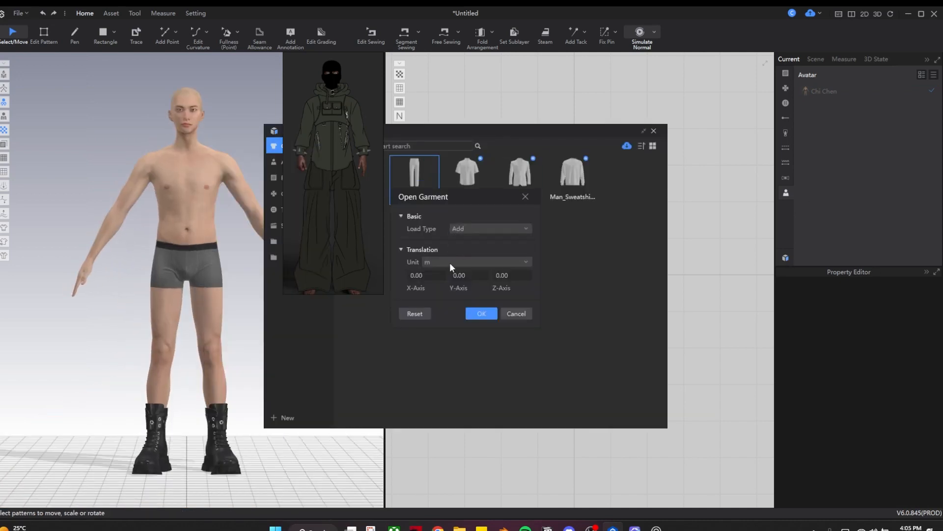
{"action": "left_click", "coordinate": [653, 131]}
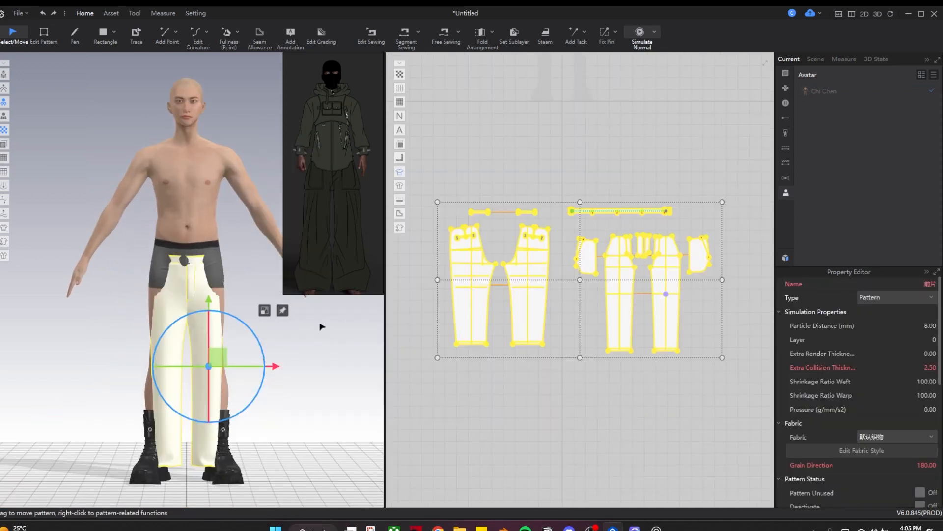
Step: Raise the trousers to the avatar's waist, simulate them and pull up the hem of one leg
{"action": "right_click_drag", "start_coordinate": [323, 326], "coordinate": [246, 330]}
{"action": "scroll", "coordinate": [236, 334], "scroll_direction": "up", "scroll_amount": 3}
{"action": "left_click_drag", "start_coordinate": [216, 333], "coordinate": [217, 299]}
{"action": "right_click_drag", "start_coordinate": [217, 300], "coordinate": [246, 339]}
{"action": "middle_click_drag", "start_coordinate": [247, 339], "coordinate": [246, 227]}
{"action": "scroll", "coordinate": [246, 227], "scroll_direction": "up", "scroll_amount": 3}
{"action": "right_click_drag", "start_coordinate": [246, 228], "coordinate": [215, 286]}
{"action": "left_click", "coordinate": [507, 257]}
{"action": "key", "text": "space"}
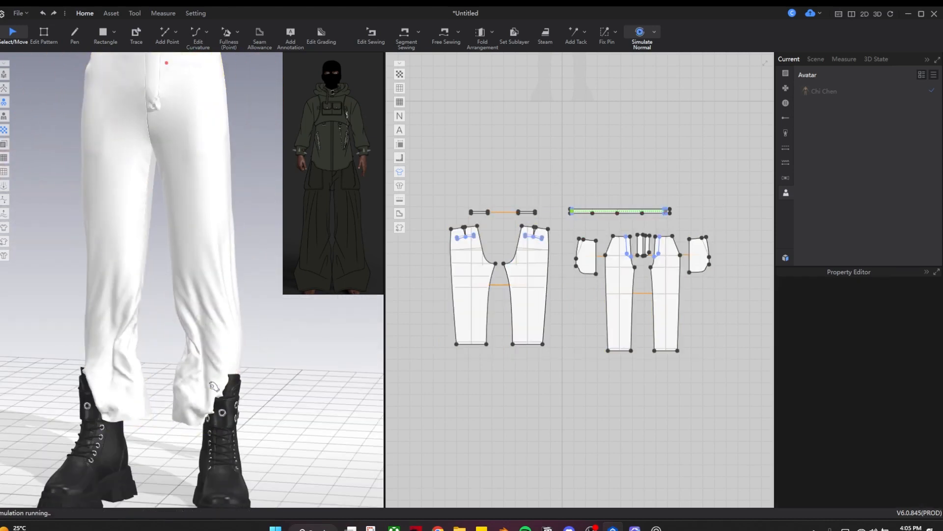
{"action": "left_click_drag", "start_coordinate": [211, 351], "coordinate": [232, 270]}
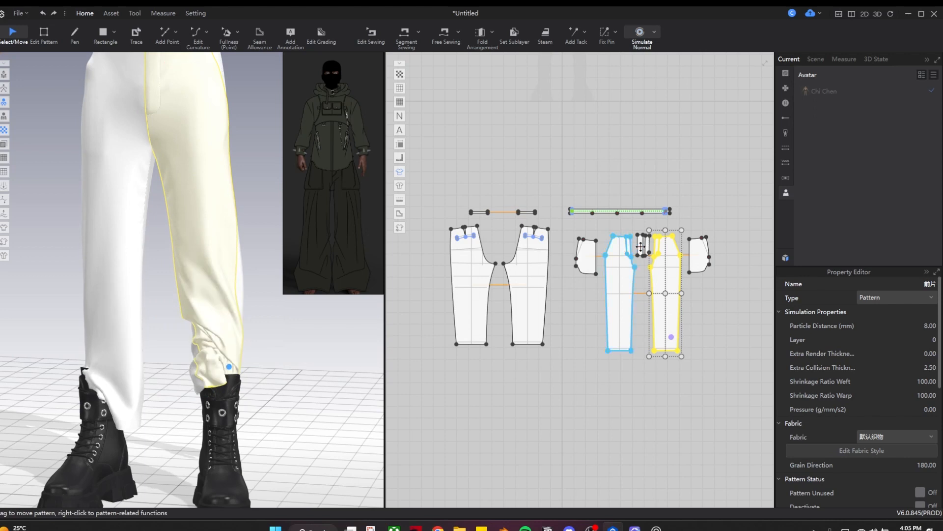
Step: Set the particle distance of all trouser patterns to 15 mm and tug the bunched leg while simulating
{"action": "scroll", "coordinate": [640, 247], "scroll_direction": "down", "scroll_amount": 3}
{"action": "left_click_drag", "start_coordinate": [512, 179], "coordinate": [688, 331]}
{"action": "left_click", "coordinate": [927, 326]}
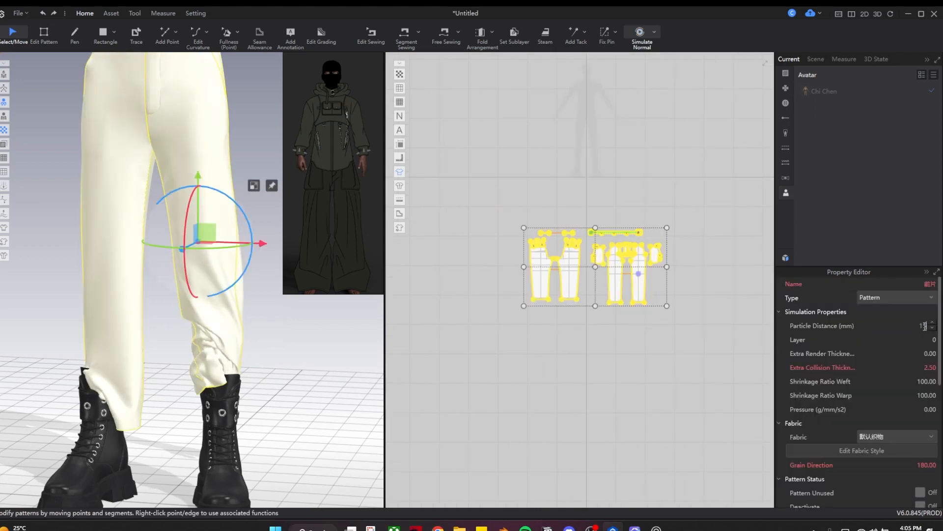
{"action": "right_click_drag", "start_coordinate": [292, 377], "coordinate": [122, 392]}
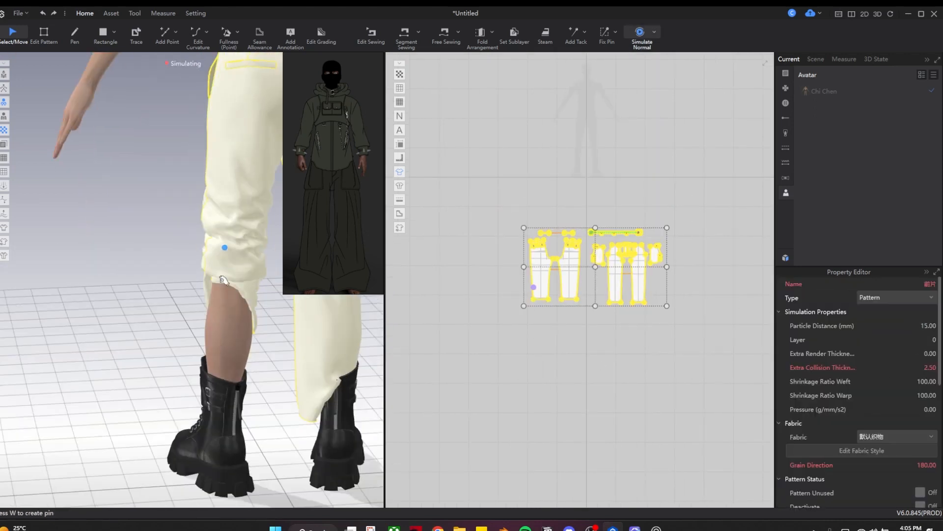
{"action": "left_click_drag", "start_coordinate": [224, 280], "coordinate": [129, 267]}
{"action": "right_click_drag", "start_coordinate": [140, 339], "coordinate": [332, 354]}
Step: Delete the sewing that joins the outer side edges of the front and back leg panels
{"action": "scroll", "coordinate": [626, 263], "scroll_direction": "up", "scroll_amount": 5}
{"action": "middle_click_drag", "start_coordinate": [540, 350], "coordinate": [541, 389]}
{"action": "key", "text": "b"}
{"action": "left_click", "coordinate": [513, 299]}
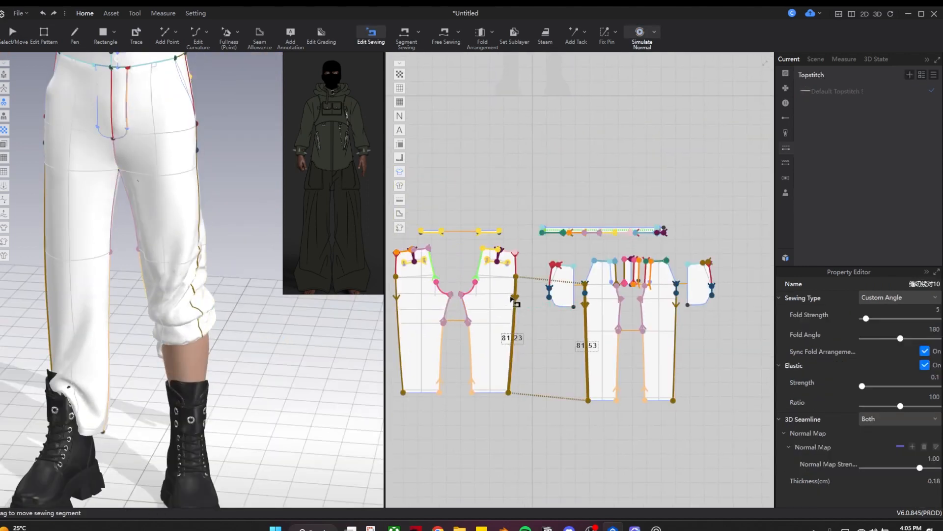
{"action": "key", "text": "space"}
{"action": "key", "text": "b"}
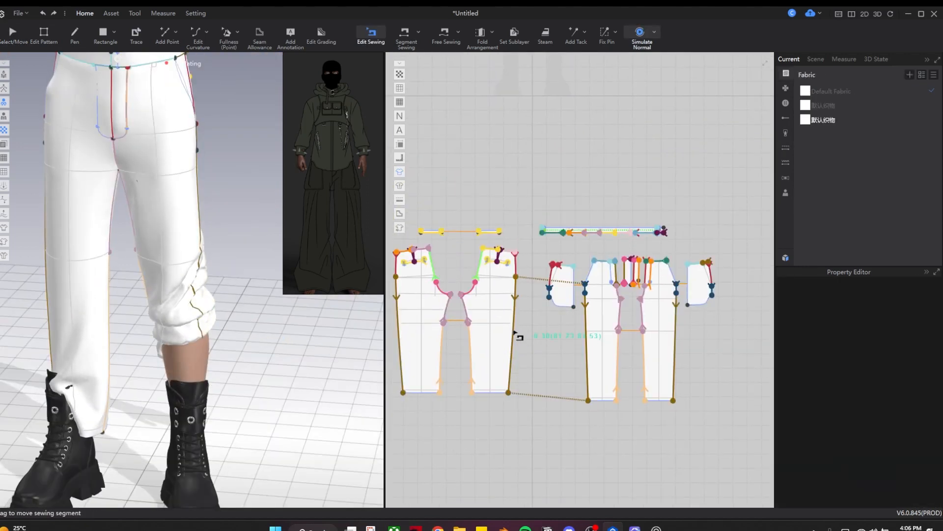
{"action": "left_click", "coordinate": [515, 329]}
{"action": "key", "text": "Delete"}
Step: Run the simulation and pull the opened front and back leg panels down around the boots
{"action": "key", "text": "space"}
{"action": "right_click_drag", "start_coordinate": [216, 335], "coordinate": [162, 319]}
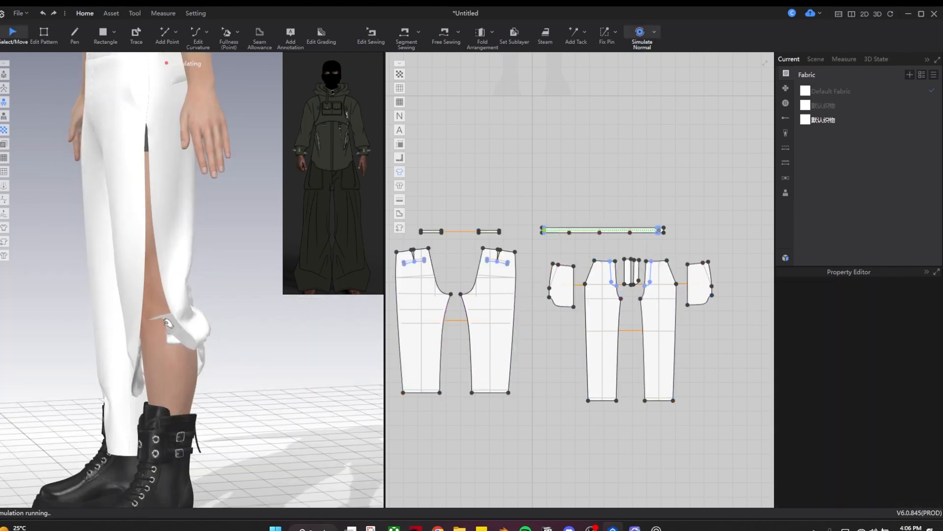
{"action": "left_click_drag", "start_coordinate": [163, 319], "coordinate": [260, 434]}
{"action": "right_click_drag", "start_coordinate": [246, 429], "coordinate": [290, 422]}
{"action": "left_click_drag", "start_coordinate": [159, 423], "coordinate": [127, 472]}
{"action": "right_click_drag", "start_coordinate": [131, 386], "coordinate": [206, 366]}
{"action": "left_click_drag", "start_coordinate": [195, 367], "coordinate": [206, 423]}
{"action": "right_click_drag", "start_coordinate": [207, 426], "coordinate": [240, 450]}
{"action": "left_click_drag", "start_coordinate": [191, 384], "coordinate": [235, 417]}
{"action": "right_click_drag", "start_coordinate": [189, 425], "coordinate": [222, 418]}
{"action": "left_click_drag", "start_coordinate": [143, 388], "coordinate": [69, 246]}
{"action": "scroll", "coordinate": [78, 349], "scroll_direction": "down", "scroll_amount": 2}
{"action": "right_click_drag", "start_coordinate": [236, 358], "coordinate": [190, 450]}
{"action": "key", "text": "space"}
Step: Simulate again and straighten the front and back hems so both legs hang outside the boots
{"action": "left_click", "coordinate": [96, 387]}
{"action": "key", "text": "space"}
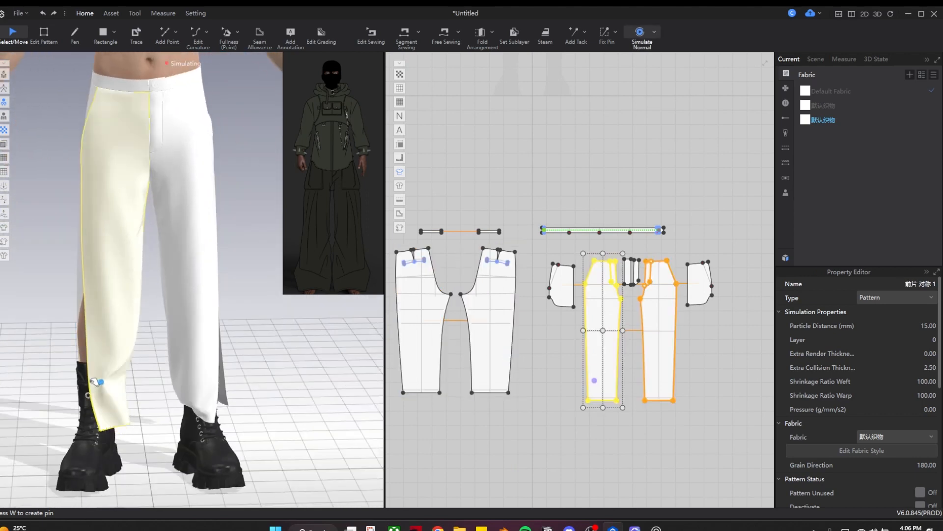
{"action": "right_click_drag", "start_coordinate": [165, 397], "coordinate": [179, 377]}
{"action": "left_click", "coordinate": [188, 308]}
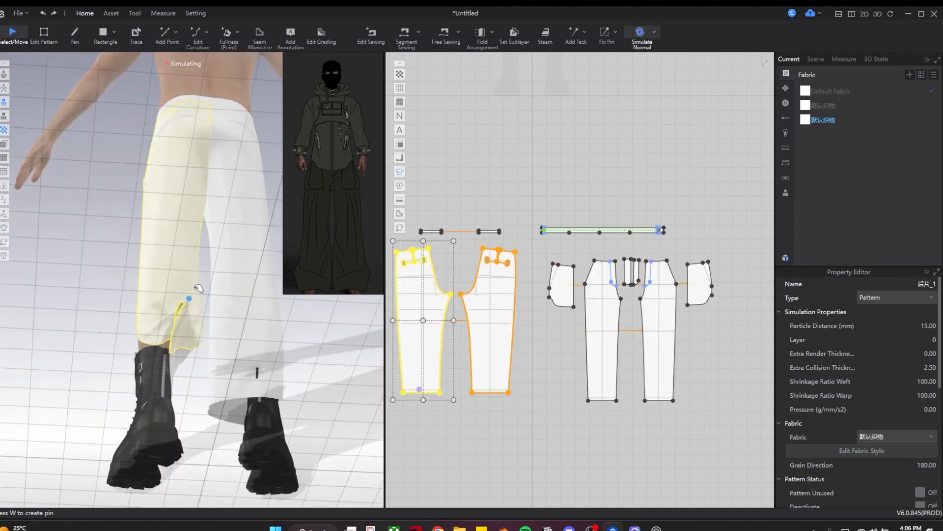
{"action": "left_click_drag", "start_coordinate": [258, 384], "coordinate": [257, 339]}
{"action": "right_click_drag", "start_coordinate": [233, 393], "coordinate": [376, 461]}
{"action": "left_click_drag", "start_coordinate": [295, 418], "coordinate": [250, 445]}
{"action": "key", "text": "space"}
Step: Set the boots' skin offset to 4 mm and pull the trouser hems clear of them while simulating
{"action": "key", "text": "b"}
{"action": "key", "text": "q"}
{"action": "left_click", "coordinate": [306, 437]}
{"action": "scroll", "coordinate": [926, 372], "scroll_direction": "down", "scroll_amount": 1}
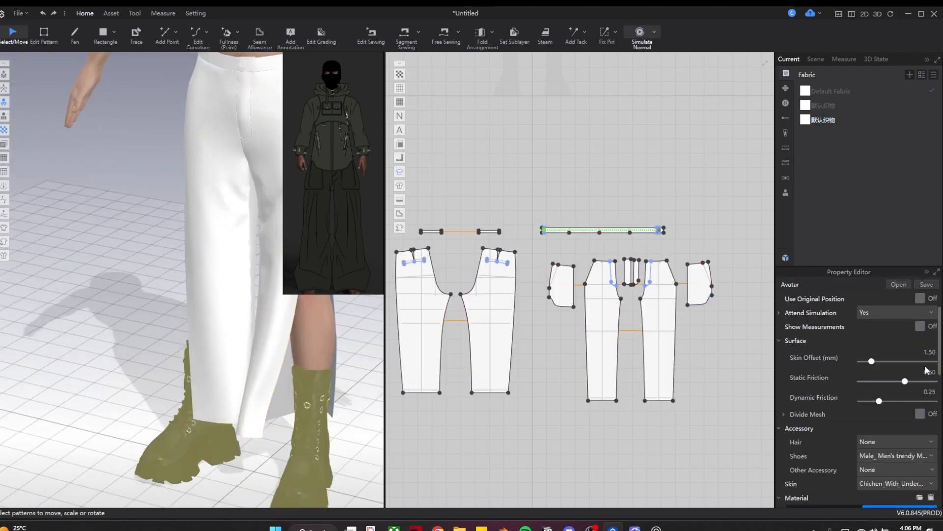
{"action": "right_click_drag", "start_coordinate": [252, 412], "coordinate": [261, 415]}
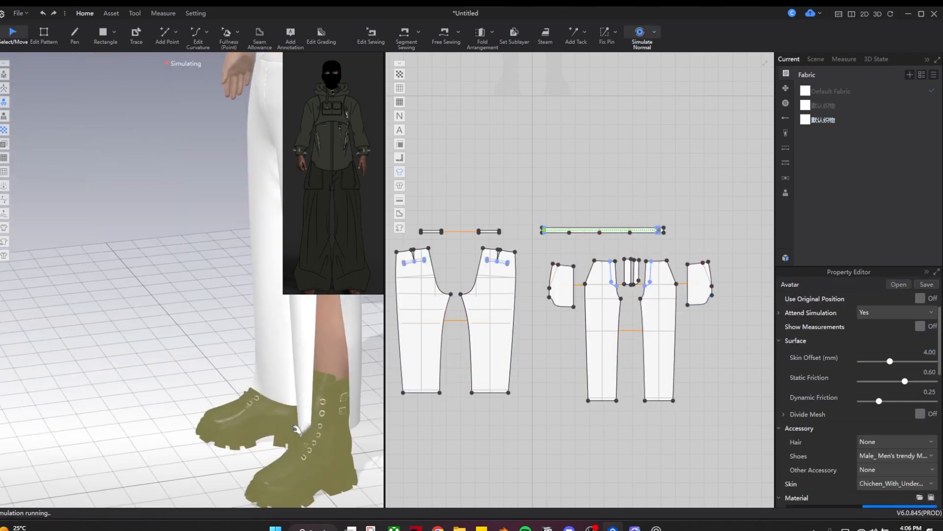
{"action": "left_click_drag", "start_coordinate": [290, 416], "coordinate": [314, 433]}
{"action": "right_click_drag", "start_coordinate": [314, 432], "coordinate": [209, 426]}
{"action": "left_click_drag", "start_coordinate": [206, 433], "coordinate": [201, 445]}
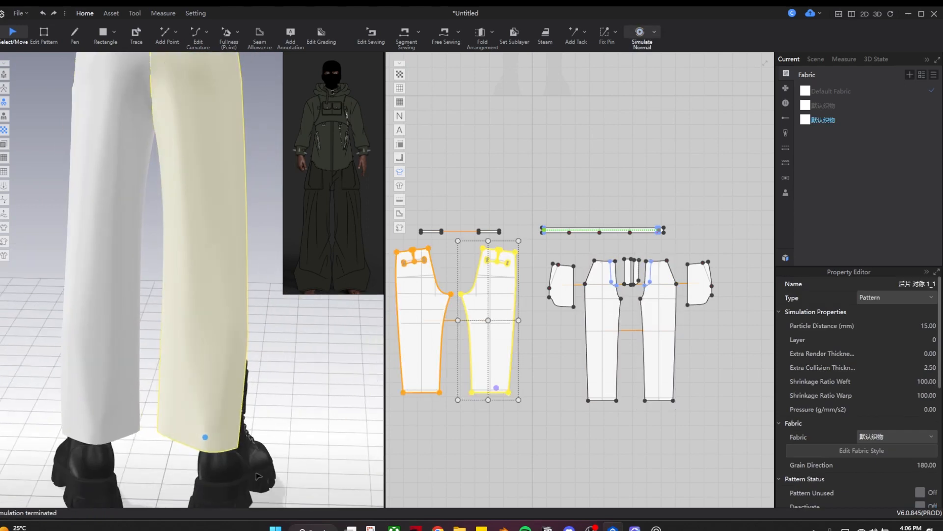
{"action": "left_click_drag", "start_coordinate": [258, 475], "coordinate": [255, 472]}
{"action": "key", "text": "space"}
Step: Set the boots' skin offset to 5 mm and simulate the trousers
{"action": "left_click", "coordinate": [246, 464]}
{"action": "right_click_drag", "start_coordinate": [244, 464], "coordinate": [202, 469]}
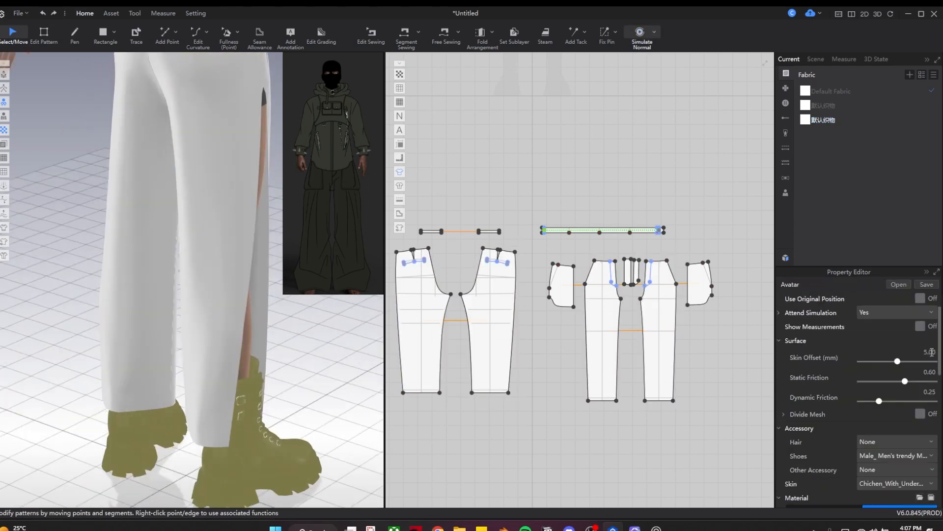
{"action": "key", "text": "space"}
Step: Extend the hem edges of all front and back leg panels by 8 cm with Offset Pattern Outline
{"action": "key", "text": "2"}
{"action": "key", "text": "z"}
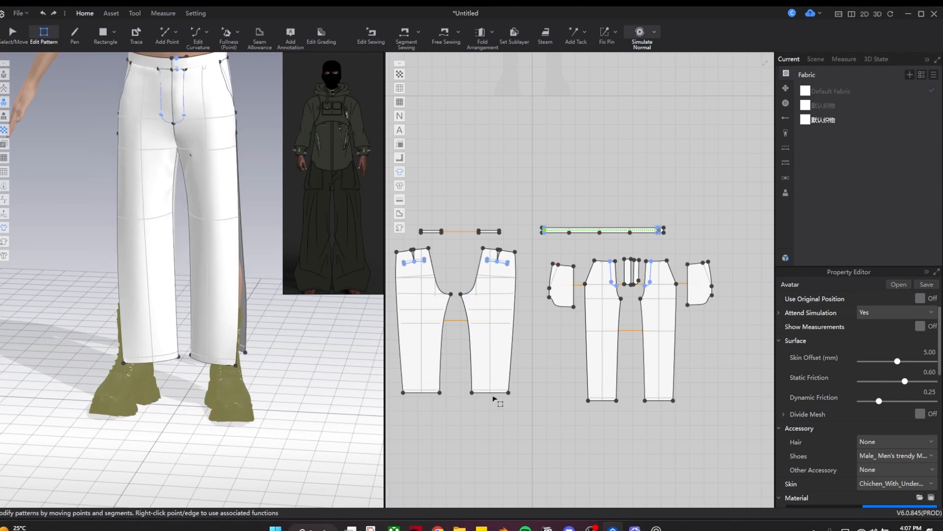
{"action": "left_click", "coordinate": [602, 400]}
{"action": "right_click", "coordinate": [603, 401]}
{"action": "left_click", "coordinate": [651, 486]}
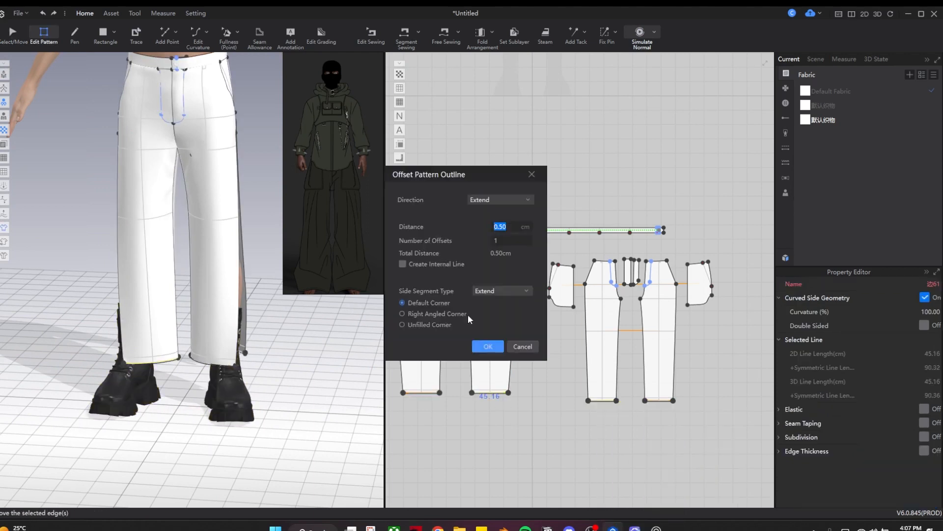
{"action": "key", "text": "BackSpace"}
{"action": "type", "text": "8"}
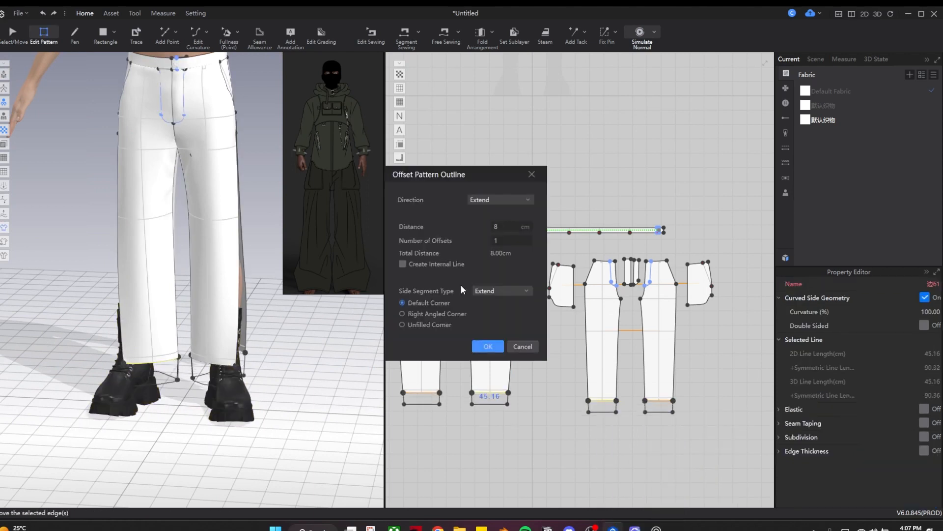
{"action": "left_click", "coordinate": [486, 346]}
Step: Simulate the lengthened trousers and pull the hem out over the boot
{"action": "key", "text": "q"}
{"action": "key", "text": "space"}
{"action": "left_click_drag", "start_coordinate": [131, 372], "coordinate": [112, 369]}
{"action": "right_click_drag", "start_coordinate": [112, 368], "coordinate": [285, 388]}
{"action": "key", "text": "space"}
Step: Move the inseam edges of the front leg panels outward by about 2.3 cm
{"action": "key", "text": "z"}
{"action": "middle_click_drag", "start_coordinate": [576, 306], "coordinate": [517, 310]}
{"action": "scroll", "coordinate": [537, 299], "scroll_direction": "up", "scroll_amount": 3}
{"action": "middle_click_drag", "start_coordinate": [614, 349], "coordinate": [526, 294]}
{"action": "left_click", "coordinate": [539, 286]}
{"action": "left_click", "coordinate": [517, 428]}
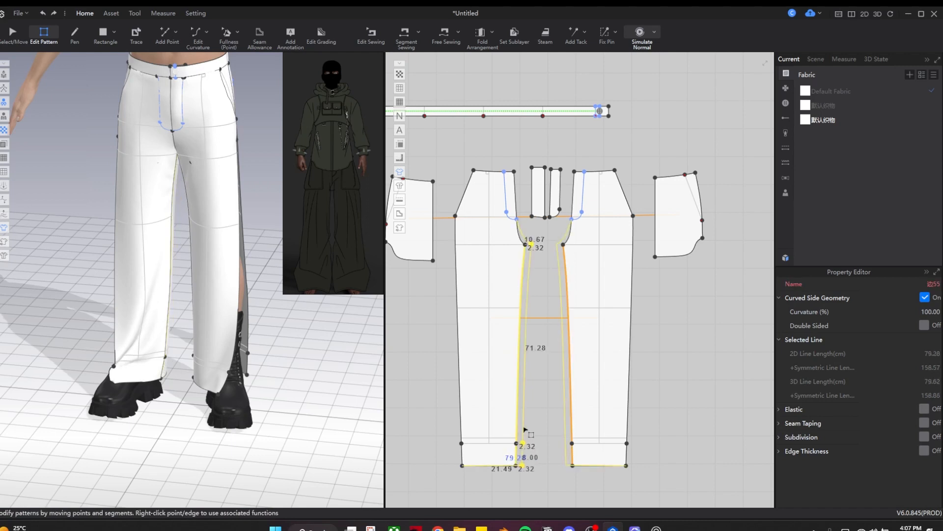
{"action": "left_click_drag", "start_coordinate": [523, 429], "coordinate": [527, 429]}
Step: Simulate the widened front panels and pull both legs sideways over the boots
{"action": "key", "text": "q"}
{"action": "key", "text": "space"}
{"action": "left_click_drag", "start_coordinate": [123, 361], "coordinate": [109, 364]}
{"action": "left_click_drag", "start_coordinate": [216, 377], "coordinate": [246, 380]}
{"action": "right_click_drag", "start_coordinate": [246, 380], "coordinate": [289, 419]}
Step: Sew the upper 40 cm or so of the outer side edges of the front and back legs with Free Sewing
{"action": "key", "text": "m"}
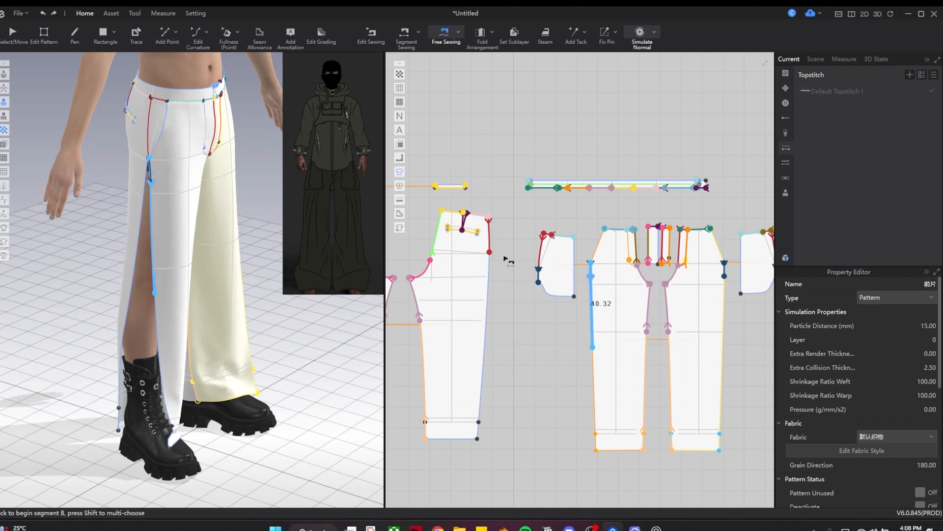
{"action": "left_click", "coordinate": [490, 341]}
{"action": "key", "text": "q"}
{"action": "right_click_drag", "start_coordinate": [275, 339], "coordinate": [197, 305]}
{"action": "left_click", "coordinate": [122, 284]}
{"action": "right_click_drag", "start_coordinate": [348, 330], "coordinate": [321, 328]}
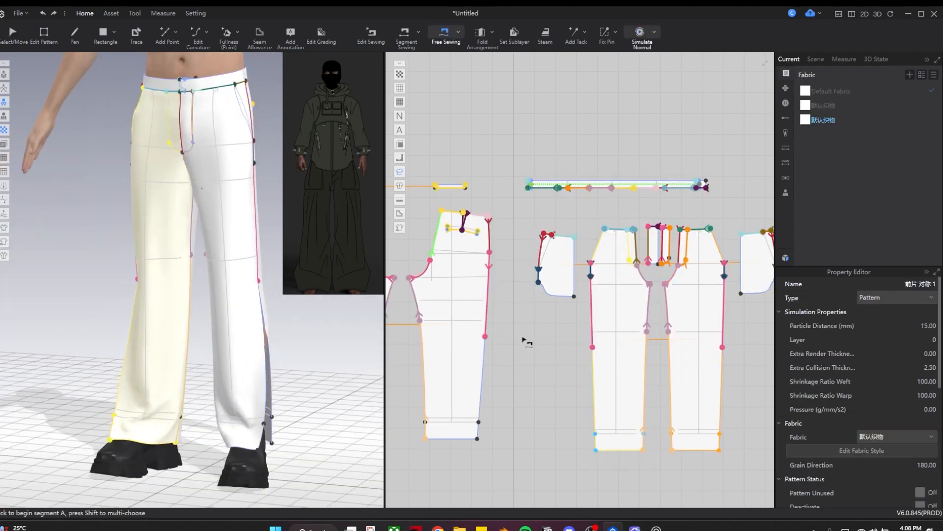
Step: Set the particle distance of the four leg panels to 20 mm and simulate the trousers
{"action": "scroll", "coordinate": [583, 313], "scroll_direction": "down", "scroll_amount": 4}
{"action": "left_click", "coordinate": [471, 339]}
{"action": "left_click", "coordinate": [524, 314], "text": "shift"}
{"action": "left_click", "coordinate": [604, 336], "text": "shift"}
{"action": "left_click", "coordinate": [633, 328], "text": "shift"}
{"action": "key", "text": "Return"}
{"action": "key", "text": "space"}
{"action": "mouse_move", "coordinate": [201, 465]}
{"action": "right_mouse_down"}
{"action": "mouse_move", "coordinate": [280, 461]}
{"action": "mouse_move", "coordinate": [201, 459]}
{"action": "right_mouse_up"}
{"action": "key", "text": "space"}
{"action": "right_click_drag", "start_coordinate": [246, 314], "coordinate": [263, 337]}
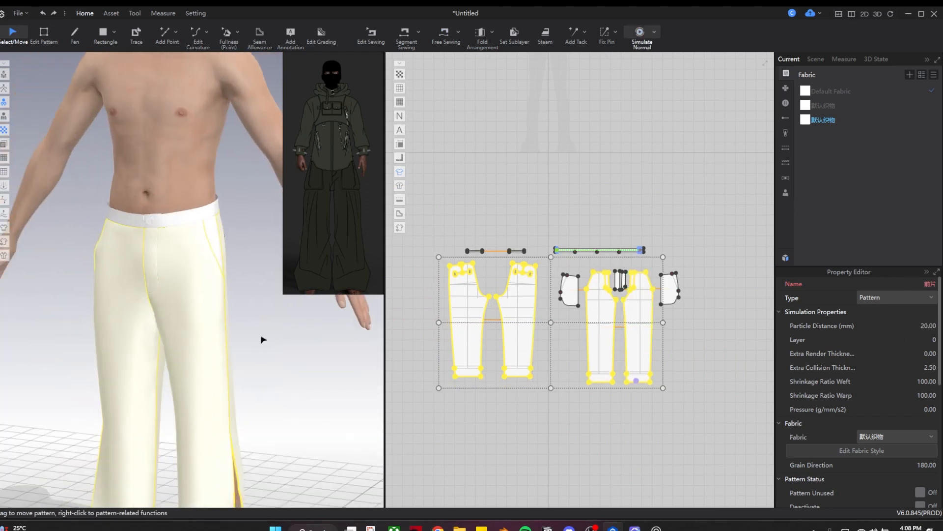
{"action": "scroll", "coordinate": [255, 347], "scroll_direction": "down", "scroll_amount": 3}
{"action": "key", "text": "space"}
Step: Lower the crotch points of the front and back leg panels and simulate the new shape
{"action": "middle_click_drag", "start_coordinate": [236, 369], "coordinate": [227, 256]}
{"action": "scroll", "coordinate": [525, 316], "scroll_direction": "up", "scroll_amount": 3}
{"action": "left_click", "coordinate": [565, 314]}
{"action": "key", "text": "z"}
{"action": "scroll", "coordinate": [580, 311], "scroll_direction": "up", "scroll_amount": 5}
{"action": "left_click", "coordinate": [589, 295]}
{"action": "key", "text": "space"}
{"action": "key", "text": "a"}
{"action": "left_click", "coordinate": [177, 228]}
{"action": "scroll", "coordinate": [507, 310], "scroll_direction": "down", "scroll_amount": 5}
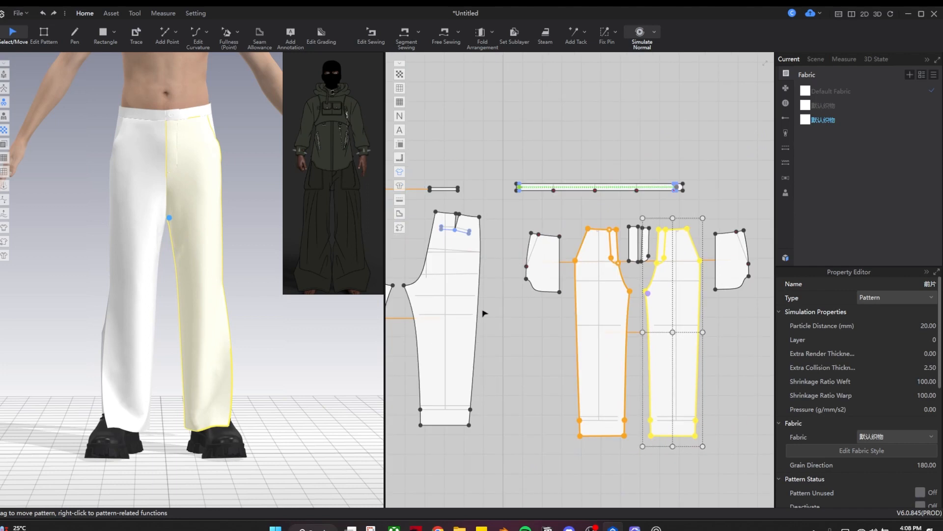
Step: Move the back panel's whole outer side edge outward by about 4.7 cm and simulate the result
{"action": "scroll", "coordinate": [508, 310], "scroll_direction": "up", "scroll_amount": 2}
{"action": "key", "text": "z"}
{"action": "left_click", "coordinate": [528, 342]}
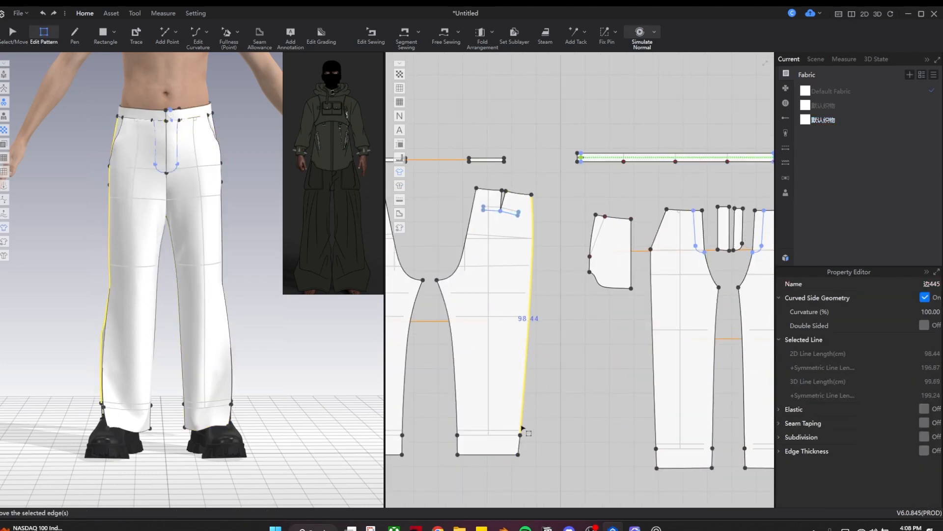
{"action": "scroll", "coordinate": [523, 425], "scroll_direction": "up", "scroll_amount": 2}
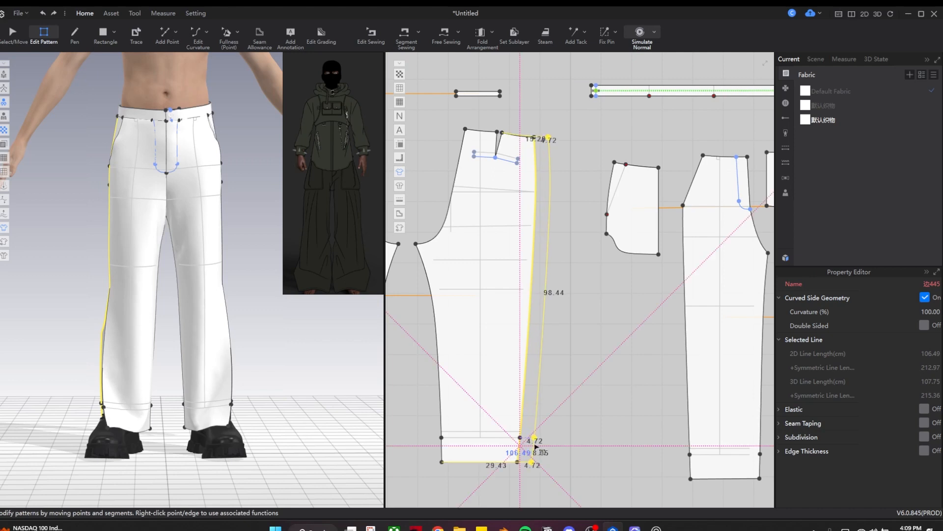
{"action": "left_click_drag", "start_coordinate": [535, 446], "coordinate": [536, 447]}
{"action": "key", "text": "space"}
{"action": "key", "text": "a"}
{"action": "left_click", "coordinate": [216, 231]}
Step: Stiffen the waistband pattern for simulation and simulate the trousers with it
{"action": "mouse_move", "coordinate": [142, 203]}
{"action": "right_mouse_down"}
{"action": "mouse_move", "coordinate": [184, 206]}
{"action": "mouse_move", "coordinate": [140, 207]}
{"action": "right_mouse_up"}
{"action": "left_click", "coordinate": [148, 130]}
{"action": "key", "text": "space"}
{"action": "middle_click_drag", "start_coordinate": [632, 91], "coordinate": [581, 279]}
{"action": "scroll", "coordinate": [581, 279], "scroll_direction": "up", "scroll_amount": 3}
{"action": "left_click_drag", "start_coordinate": [581, 279], "coordinate": [582, 279]}
{"action": "right_click", "coordinate": [162, 127]}
{"action": "left_click", "coordinate": [199, 234]}
{"action": "key", "text": "space"}
Step: Examine the fit of the waistband and legs from the back, side and front
{"action": "right_click_drag", "start_coordinate": [202, 265], "coordinate": [111, 275]}
{"action": "middle_click_drag", "start_coordinate": [140, 135], "coordinate": [143, 254]}
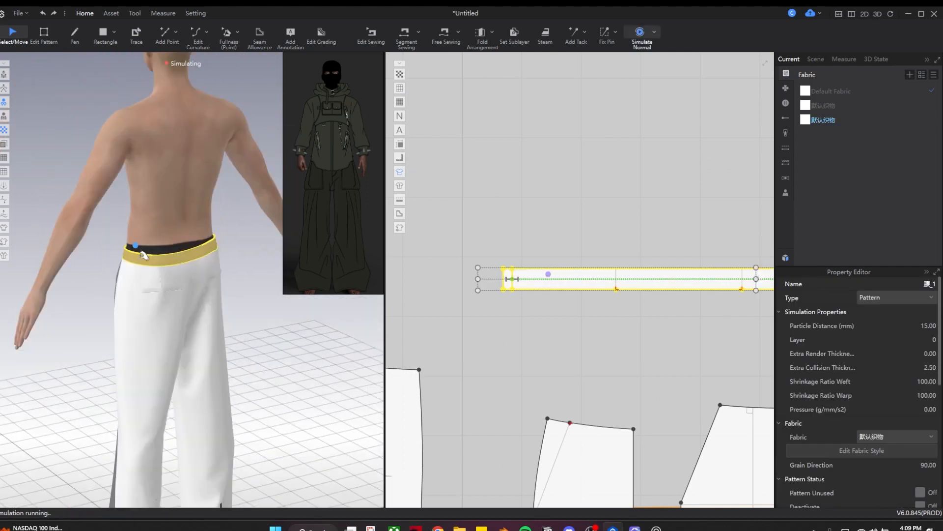
{"action": "right_click_drag", "start_coordinate": [142, 260], "coordinate": [197, 317]}
{"action": "left_click", "coordinate": [133, 311]}
{"action": "key", "text": "space"}
{"action": "middle_click_drag", "start_coordinate": [197, 317], "coordinate": [196, 252]}
{"action": "right_click_drag", "start_coordinate": [170, 278], "coordinate": [183, 300]}
{"action": "middle_click_drag", "start_coordinate": [183, 300], "coordinate": [212, 244]}
{"action": "right_click_drag", "start_coordinate": [213, 248], "coordinate": [217, 290]}
{"action": "middle_click_drag", "start_coordinate": [216, 291], "coordinate": [221, 201]}
{"action": "scroll", "coordinate": [570, 349], "scroll_direction": "down", "scroll_amount": 3}
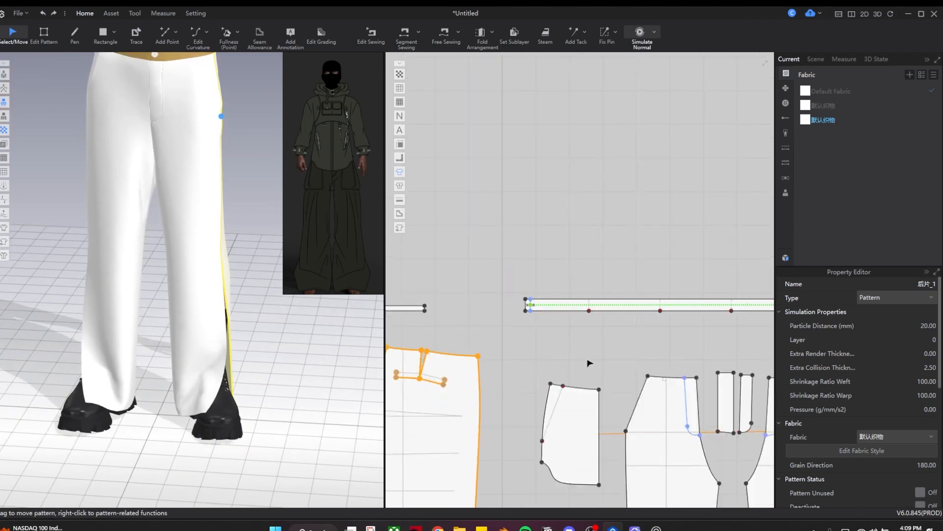
Step: Extend the outer side seam sewing down to the hem and simulate while pulling the leg hems straight
{"action": "scroll", "coordinate": [588, 363], "scroll_direction": "down", "scroll_amount": 3}
{"action": "middle_click_drag", "start_coordinate": [589, 362], "coordinate": [536, 157]}
{"action": "key", "text": "b"}
{"action": "left_click_drag", "start_coordinate": [470, 257], "coordinate": [474, 348]}
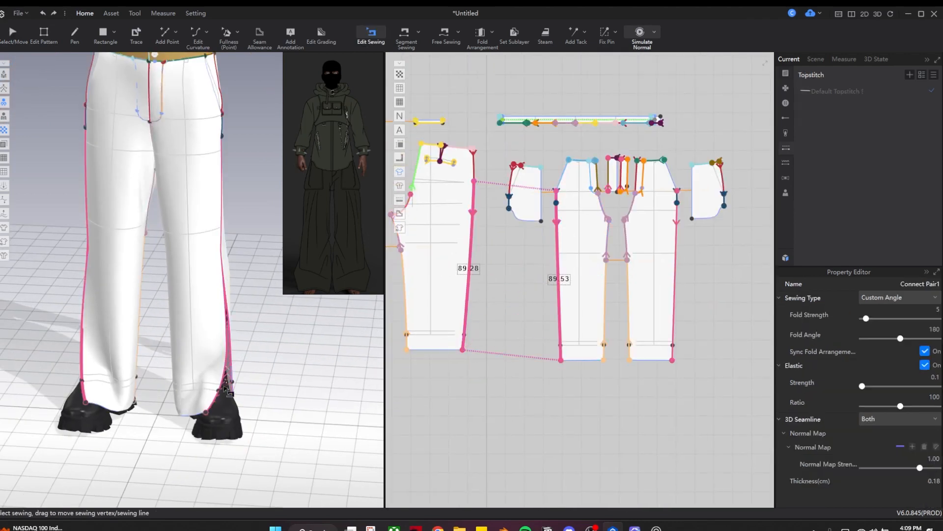
{"action": "key", "text": "q"}
{"action": "left_click", "coordinate": [218, 345]}
{"action": "left_click_drag", "start_coordinate": [102, 354], "coordinate": [102, 329]}
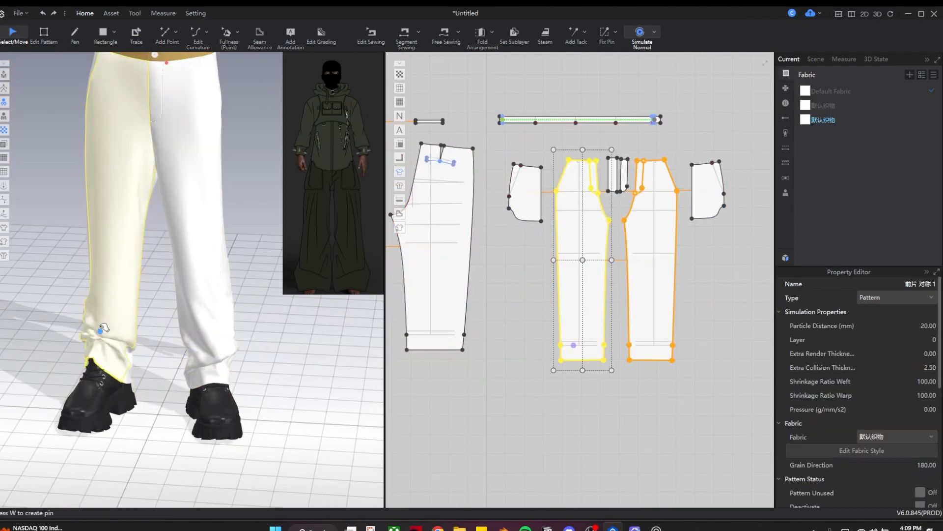
{"action": "right_click_drag", "start_coordinate": [101, 328], "coordinate": [259, 392]}
{"action": "left_click_drag", "start_coordinate": [89, 346], "coordinate": [90, 375]}
{"action": "right_click_drag", "start_coordinate": [90, 375], "coordinate": [130, 414]}
Step: Widen the front leg panels by moving their two lower inseam points inward, and simulate the result
{"action": "key", "text": "z"}
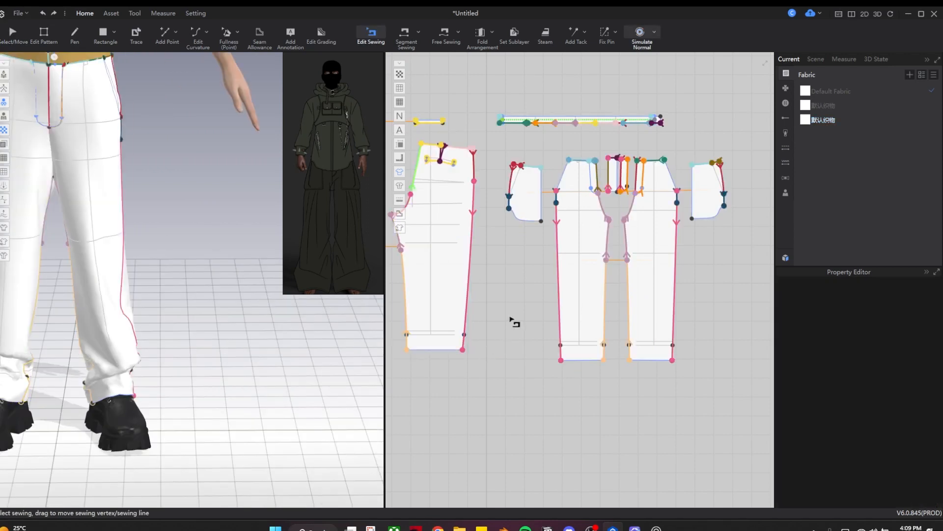
{"action": "scroll", "coordinate": [579, 341], "scroll_direction": "up", "scroll_amount": 6}
{"action": "left_click", "coordinate": [541, 415]}
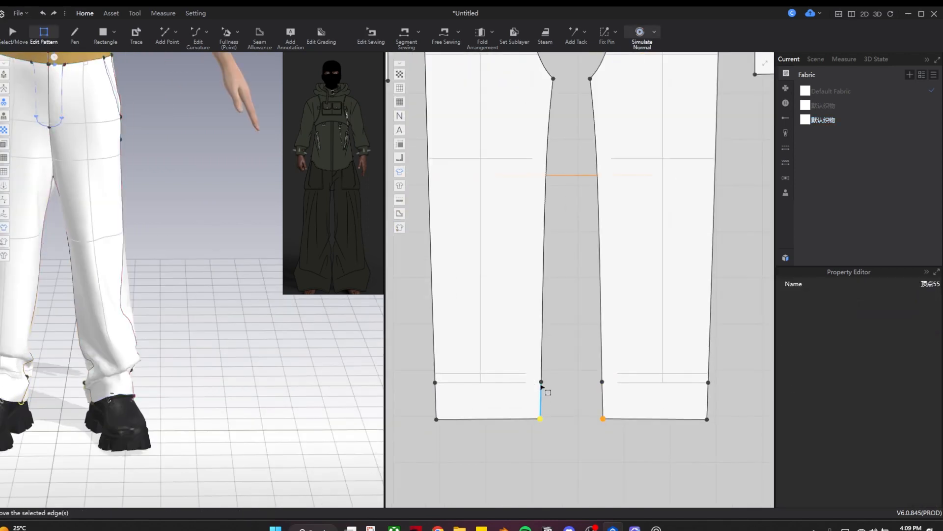
{"action": "left_click_drag", "start_coordinate": [556, 420], "coordinate": [561, 420]}
{"action": "key", "text": "space"}
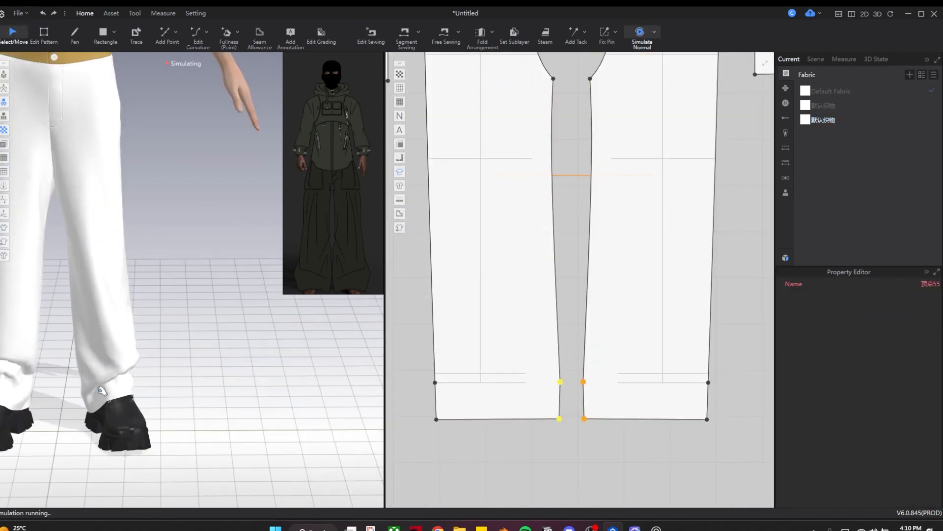
{"action": "right_click_drag", "start_coordinate": [206, 339], "coordinate": [111, 339]}
{"action": "left_click_drag", "start_coordinate": [95, 393], "coordinate": [99, 412]}
{"action": "key", "text": "space"}
Step: Widen the back leg panels by moving their two lower inseam points inward, and simulate while pulling the hems down
{"action": "scroll", "coordinate": [501, 343], "scroll_direction": "down", "scroll_amount": 5}
{"action": "scroll", "coordinate": [502, 342], "scroll_direction": "up", "scroll_amount": 5}
{"action": "left_click", "coordinate": [508, 355]}
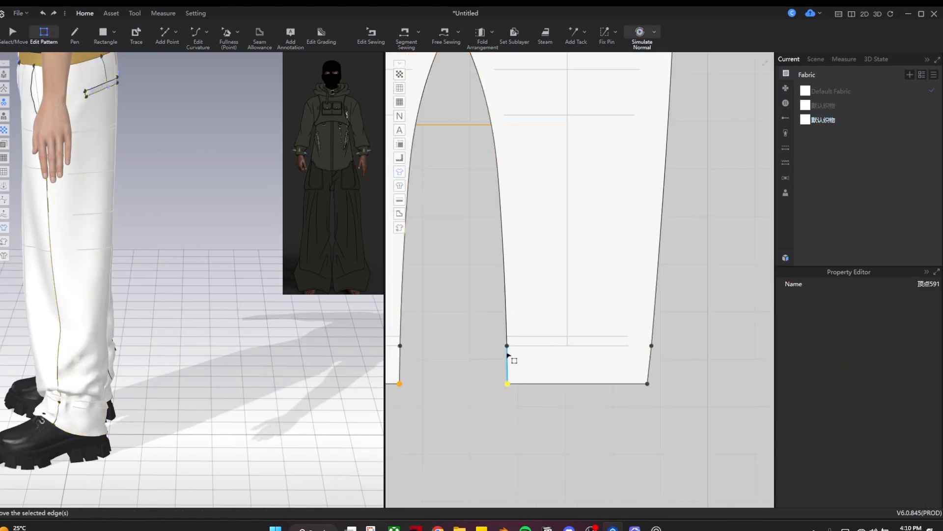
{"action": "left_click_drag", "start_coordinate": [494, 388], "coordinate": [490, 388]}
{"action": "key", "text": "space"}
{"action": "right_click_drag", "start_coordinate": [83, 393], "coordinate": [160, 413]}
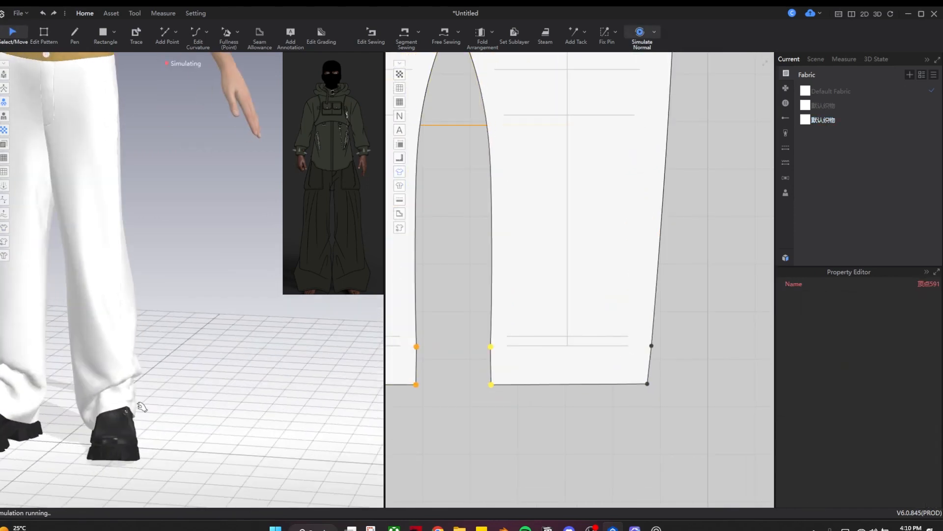
{"action": "left_click_drag", "start_coordinate": [139, 400], "coordinate": [141, 408]}
{"action": "right_click_drag", "start_coordinate": [141, 408], "coordinate": [109, 396]}
{"action": "left_click_drag", "start_coordinate": [109, 396], "coordinate": [109, 406]}
{"action": "right_click_drag", "start_coordinate": [109, 406], "coordinate": [163, 419]}
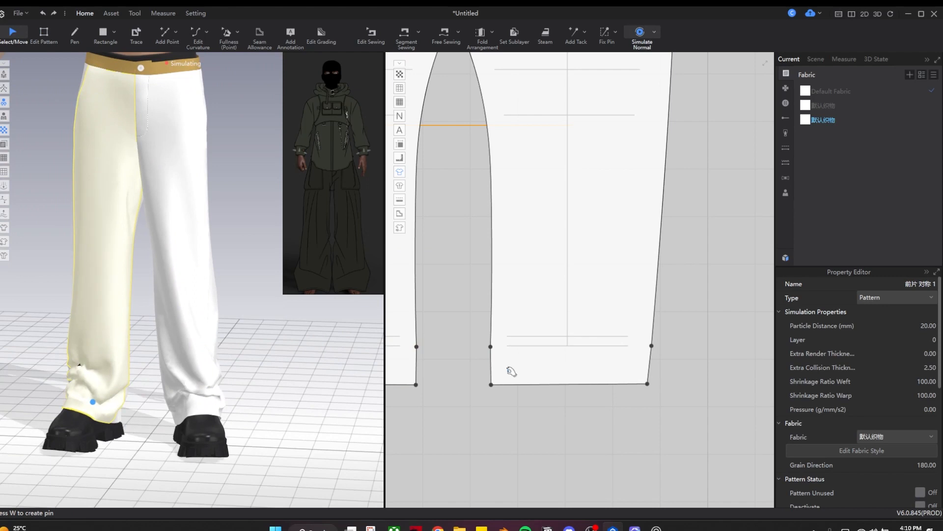
Step: Smooth the crumpled fabric around the lower legs by tugging it into place during simulation
{"action": "scroll", "coordinate": [506, 372], "scroll_direction": "down", "scroll_amount": 5}
{"action": "scroll", "coordinate": [221, 354], "scroll_direction": "down", "scroll_amount": 3}
{"action": "right_click_drag", "start_coordinate": [221, 359], "coordinate": [120, 369]}
{"action": "key", "text": "space"}
{"action": "scroll", "coordinate": [147, 276], "scroll_direction": "up", "scroll_amount": 5}
{"action": "key", "text": "space"}
{"action": "left_click_drag", "start_coordinate": [163, 285], "coordinate": [171, 283]}
{"action": "left_click_drag", "start_coordinate": [96, 314], "coordinate": [110, 308]}
{"action": "key", "text": "space"}
{"action": "key", "text": "space"}
{"action": "right_click_drag", "start_coordinate": [137, 326], "coordinate": [73, 317]}
{"action": "left_click_drag", "start_coordinate": [252, 312], "coordinate": [257, 307]}
{"action": "key", "text": "space"}
{"action": "right_click_drag", "start_coordinate": [262, 394], "coordinate": [133, 383]}
{"action": "key", "text": "space"}
Step: Delete the unused fabrics and rename the remaining fabric as PANTS
{"action": "key", "text": "z"}
{"action": "left_click", "coordinate": [835, 120]}
{"action": "scroll", "coordinate": [570, 358], "scroll_direction": "down", "scroll_amount": 5}
{"action": "left_click", "coordinate": [830, 105]}
{"action": "right_click", "coordinate": [839, 126]}
{"action": "left_click", "coordinate": [836, 188]}
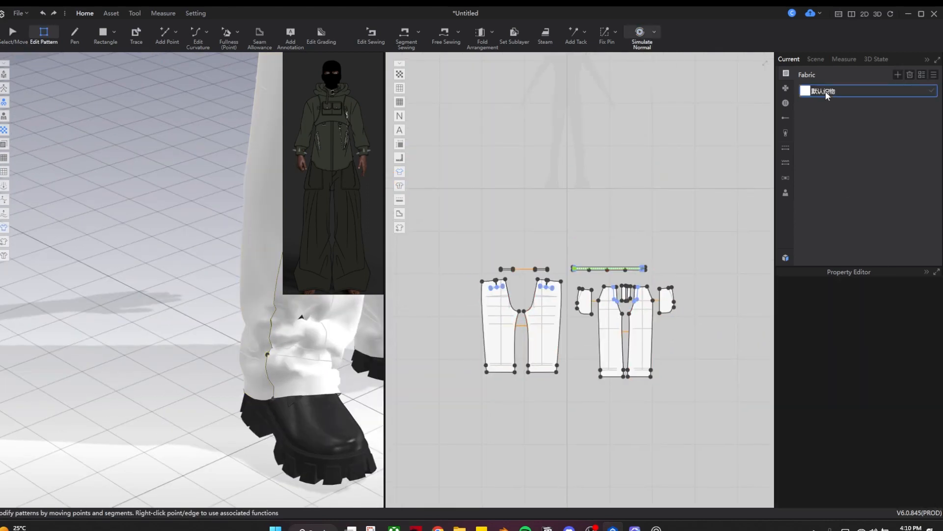
{"action": "type", "text": "PANTS"}
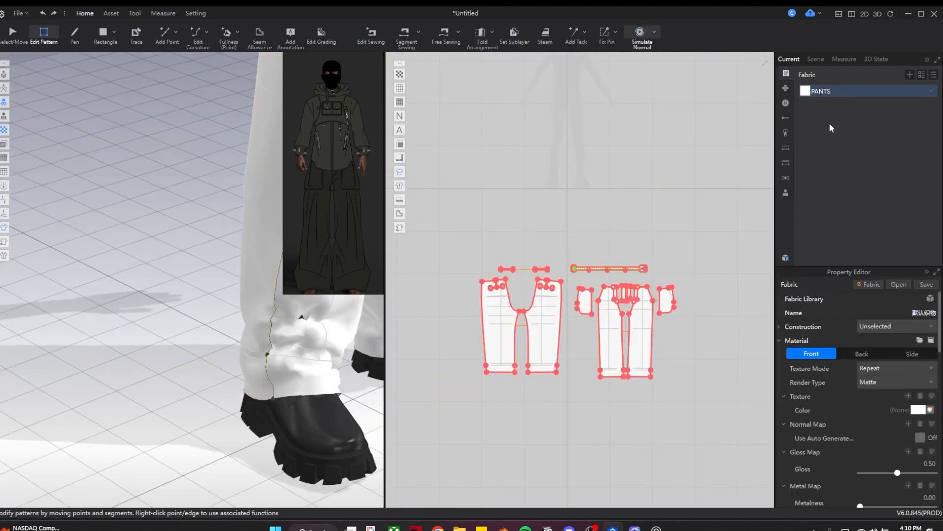
{"action": "left_click", "coordinate": [128, 348]}
Step: Delete the edge points just above the hem on the back and front leg panels, and simulate the trousers
{"action": "right_click_drag", "start_coordinate": [128, 347], "coordinate": [74, 344]}
{"action": "scroll", "coordinate": [128, 348], "scroll_direction": "down", "scroll_amount": 5}
{"action": "middle_click_drag", "start_coordinate": [226, 285], "coordinate": [183, 368]}
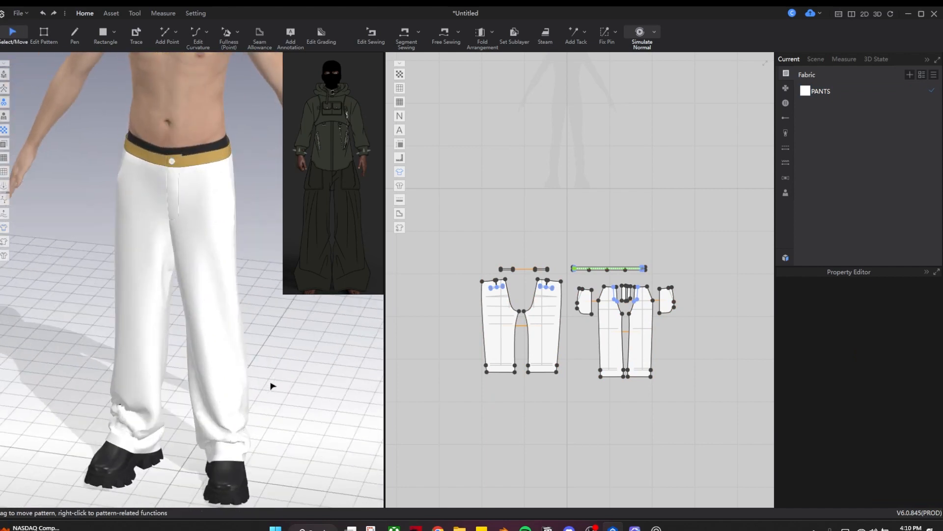
{"action": "scroll", "coordinate": [526, 343], "scroll_direction": "up", "scroll_amount": 6}
{"action": "left_click", "coordinate": [519, 375]}
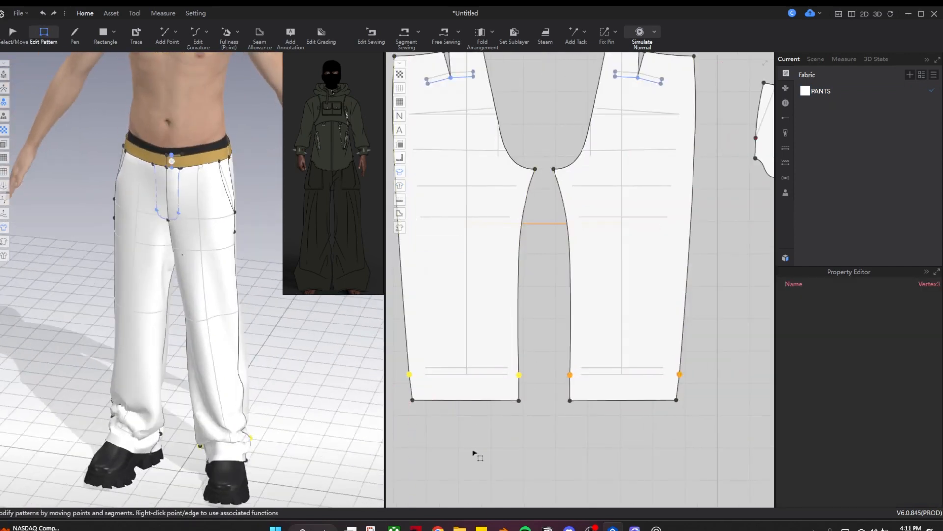
{"action": "key", "text": "Delete"}
{"action": "scroll", "coordinate": [484, 427], "scroll_direction": "down", "scroll_amount": 6}
{"action": "scroll", "coordinate": [644, 403], "scroll_direction": "up", "scroll_amount": 5}
{"action": "left_click", "coordinate": [543, 431]}
{"action": "left_click", "coordinate": [609, 432], "text": "shift"}
{"action": "key", "text": "Delete"}
{"action": "key", "text": "space"}
{"action": "scroll", "coordinate": [226, 295], "scroll_direction": "up", "scroll_amount": 5}
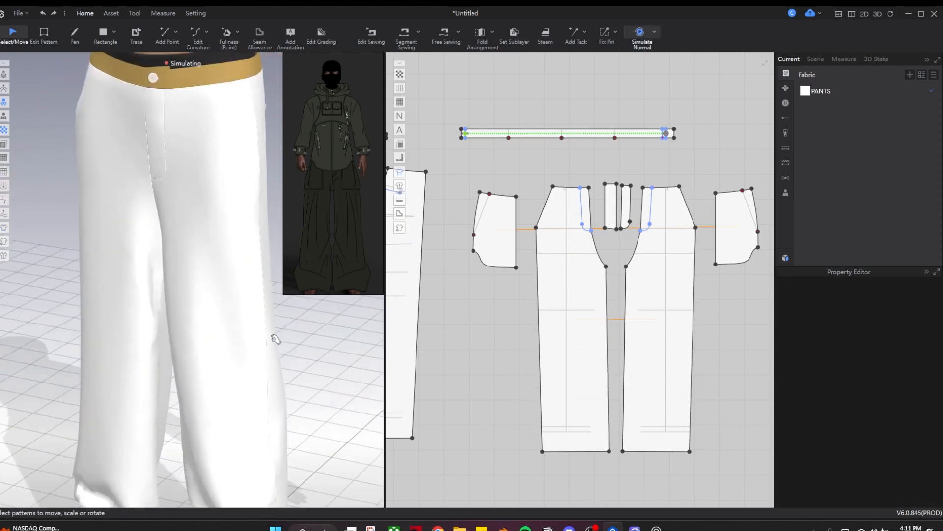
{"action": "left_click", "coordinate": [235, 308]}
Step: Move the pocket bag pattern farther away from the outer side of the front leg panel
{"action": "scroll", "coordinate": [498, 237], "scroll_direction": "up", "scroll_amount": 5}
{"action": "left_click_drag", "start_coordinate": [497, 234], "coordinate": [626, 200]}
{"action": "scroll", "coordinate": [626, 200], "scroll_direction": "down", "scroll_amount": 4}
{"action": "middle_click_drag", "start_coordinate": [627, 228], "coordinate": [592, 221]}
{"action": "left_click", "coordinate": [540, 231]}
{"action": "left_click_drag", "start_coordinate": [574, 193], "coordinate": [451, 170]}
{"action": "middle_click_drag", "start_coordinate": [523, 305], "coordinate": [530, 212]}
Step: Move the front leg panel's outer side edge outward and simulate the wider leg
{"action": "key", "text": "z"}
{"action": "left_click_drag", "start_coordinate": [595, 234], "coordinate": [579, 233]}
{"action": "key", "text": "space"}
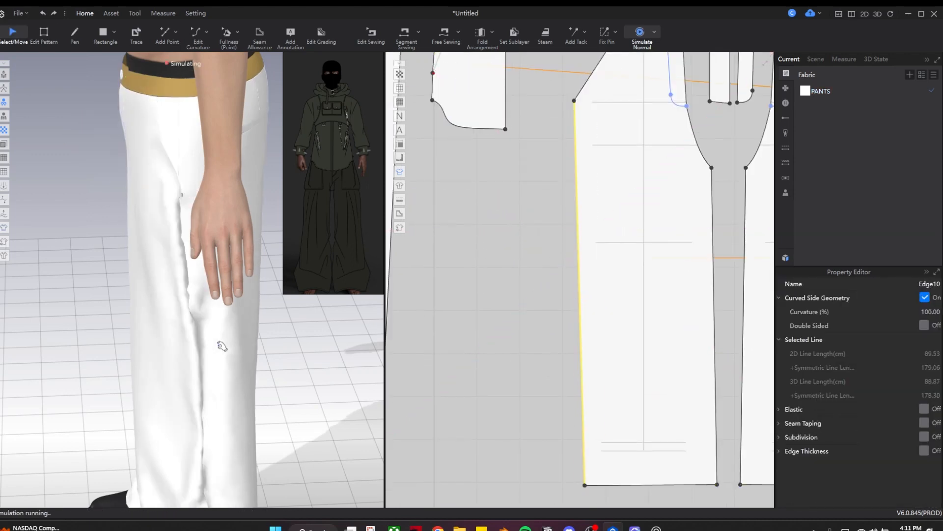
{"action": "left_click_drag", "start_coordinate": [160, 323], "coordinate": [126, 360]}
{"action": "right_click_drag", "start_coordinate": [127, 360], "coordinate": [169, 339]}
{"action": "left_click_drag", "start_coordinate": [187, 250], "coordinate": [218, 246]}
{"action": "key", "text": "space"}
Step: Lower the point where the front panel's slanted pocket opening meets the side edge, and simulate the change
{"action": "middle_click_drag", "start_coordinate": [500, 153], "coordinate": [504, 359]}
{"action": "key", "text": "b"}
{"action": "middle_click_drag", "start_coordinate": [461, 257], "coordinate": [469, 266]}
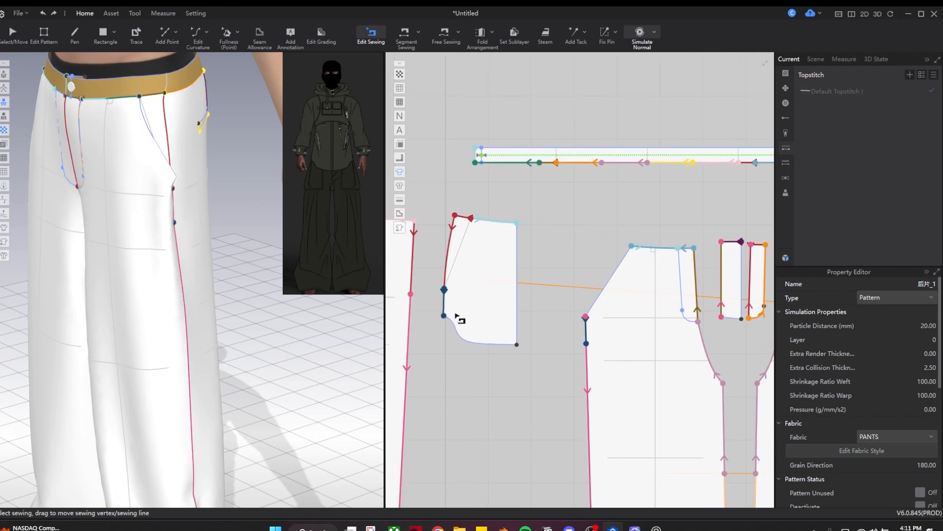
{"action": "scroll", "coordinate": [460, 319], "scroll_direction": "up", "scroll_amount": 2}
{"action": "key", "text": "a"}
{"action": "left_click", "coordinate": [618, 325]}
{"action": "key", "text": "q"}
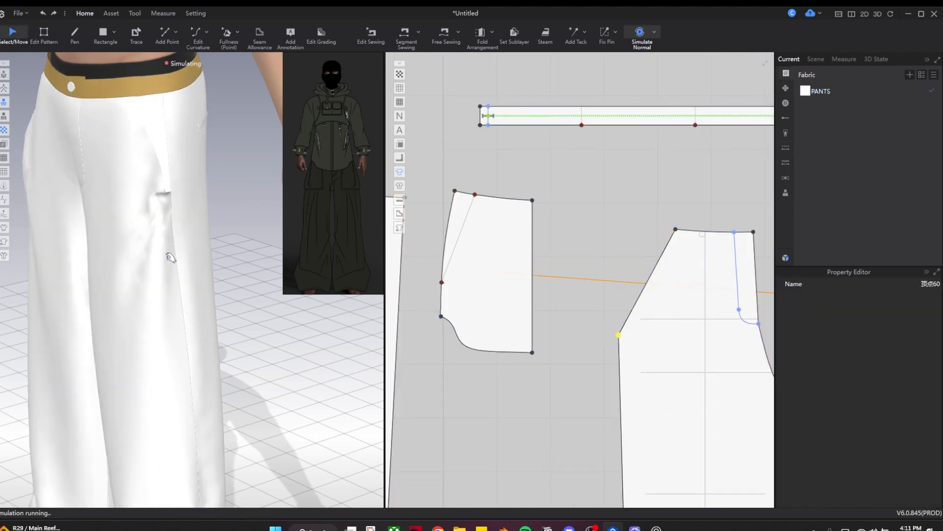
{"action": "left_click", "coordinate": [168, 255]}
{"action": "right_click_drag", "start_coordinate": [185, 375], "coordinate": [235, 378]}
Step: Undo the recent changes to the front panel's side edge and pocket-opening point, and simulate the restored shape
{"action": "key", "text": "ctrl+z"}
{"action": "key", "text": "ctrl+z"}
{"action": "key", "text": "ctrl+z"}
{"action": "key", "text": "ctrl+z"}
{"action": "key", "text": "ctrl+z"}
{"action": "key", "text": "ctrl+z"}
{"action": "key", "text": "ctrl+z"}
{"action": "key", "text": "ctrl+z"}
{"action": "key", "text": "space"}
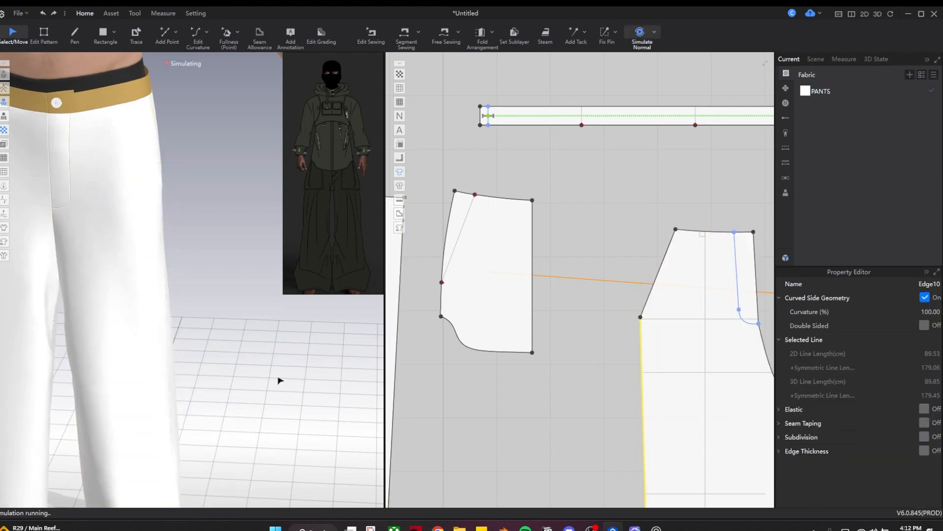
{"action": "right_click_drag", "start_coordinate": [281, 380], "coordinate": [322, 377]}
{"action": "key", "text": "space"}
Step: Add point fullness to the front leg panels along a slash line from the waist edge, spreading them at the hem
{"action": "scroll", "coordinate": [501, 140], "scroll_direction": "down", "scroll_amount": 5}
{"action": "key", "text": "a"}
{"action": "middle_click_drag", "start_coordinate": [543, 221], "coordinate": [544, 250]}
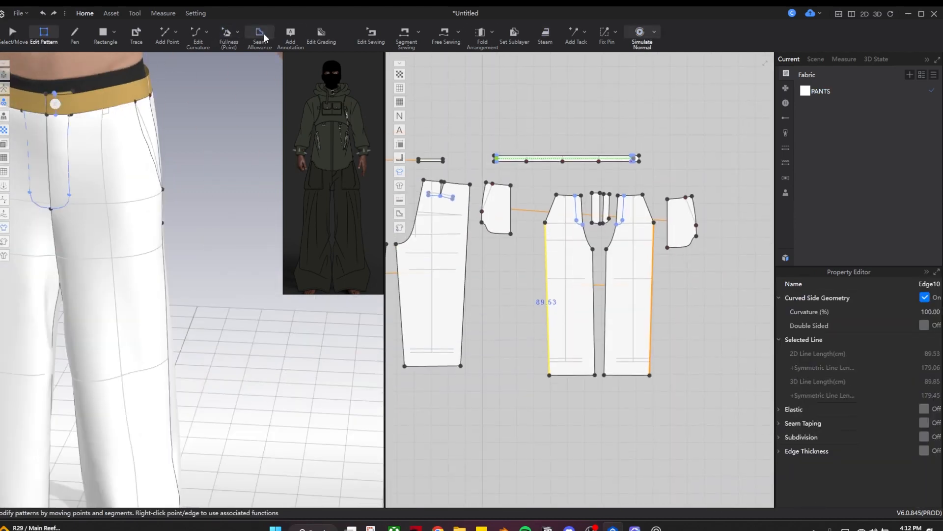
{"action": "scroll", "coordinate": [623, 233], "scroll_direction": "up", "scroll_amount": 2}
{"action": "left_click", "coordinate": [563, 187]}
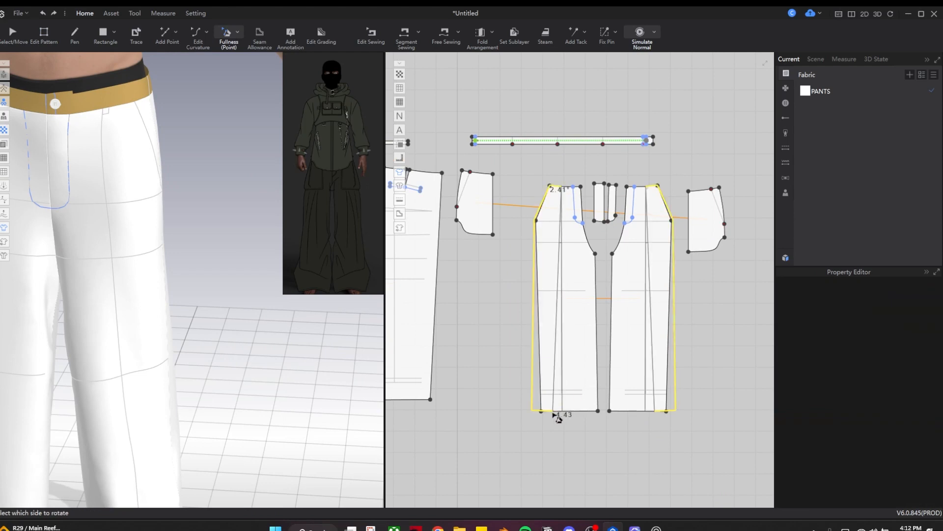
{"action": "left_click", "coordinate": [558, 418]}
Step: Add point fullness to the back leg panels along a slash line from the dart tip, spreading them at the hem
{"action": "middle_click_drag", "start_coordinate": [529, 439], "coordinate": [677, 461]}
{"action": "middle_click_drag", "start_coordinate": [512, 234], "coordinate": [568, 258]}
{"action": "right_click_drag", "start_coordinate": [208, 353], "coordinate": [356, 366]}
{"action": "key", "text": "q"}
{"action": "left_click", "coordinate": [607, 243]}
{"action": "scroll", "coordinate": [607, 243], "scroll_direction": "up", "scroll_amount": 5}
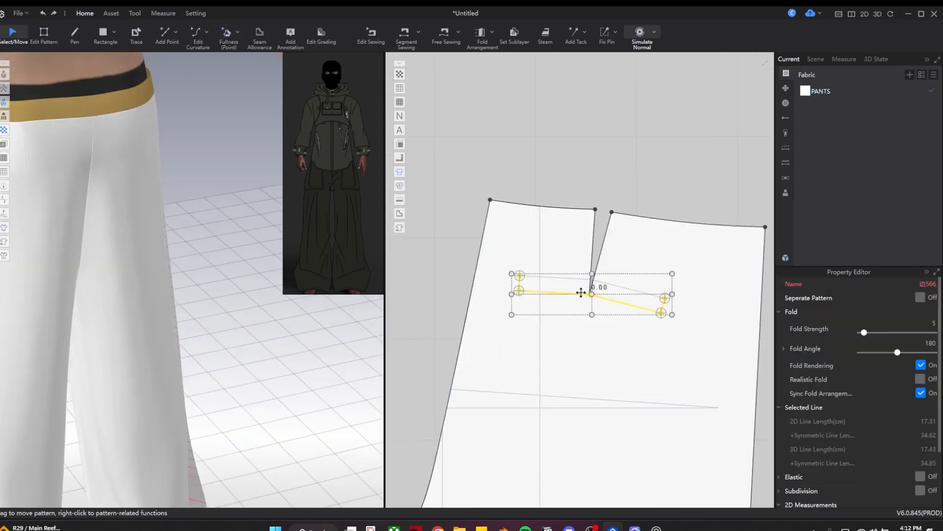
{"action": "scroll", "coordinate": [545, 187], "scroll_direction": "down", "scroll_amount": 3}
{"action": "scroll", "coordinate": [555, 216], "scroll_direction": "down", "scroll_amount": 4}
{"action": "scroll", "coordinate": [555, 162], "scroll_direction": "up", "scroll_amount": 6}
{"action": "key", "text": "z"}
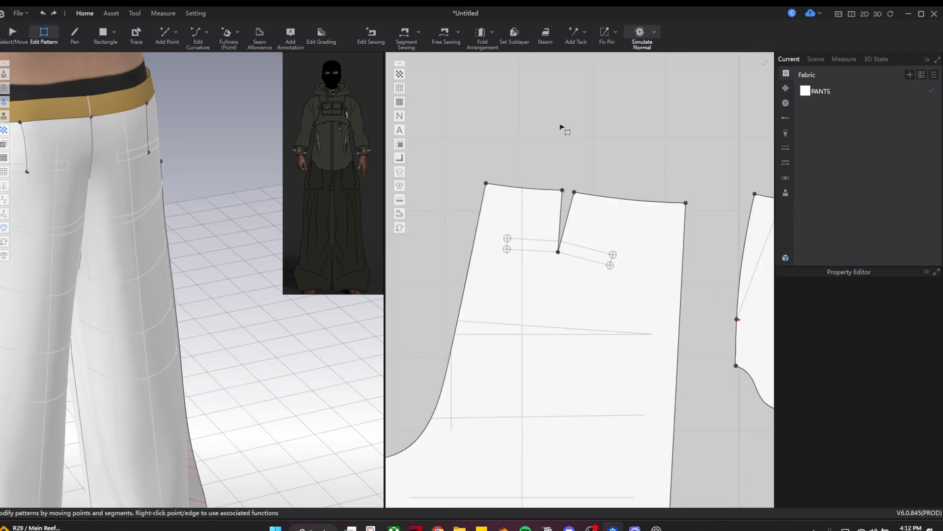
{"action": "scroll", "coordinate": [580, 229], "scroll_direction": "down", "scroll_amount": 7}
{"action": "middle_click_drag", "start_coordinate": [580, 264], "coordinate": [575, 221]}
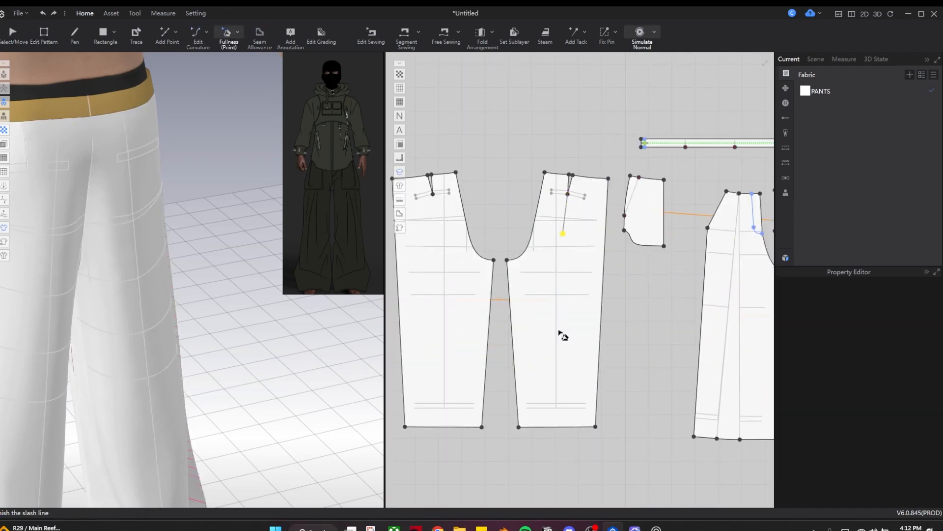
{"action": "left_click", "coordinate": [583, 428]}
Step: Simulate the flared legs and settle the waistband around the avatar's waist
{"action": "scroll", "coordinate": [205, 374], "scroll_direction": "down", "scroll_amount": 3}
{"action": "middle_click_drag", "start_coordinate": [110, 455], "coordinate": [122, 379]}
{"action": "key", "text": "space"}
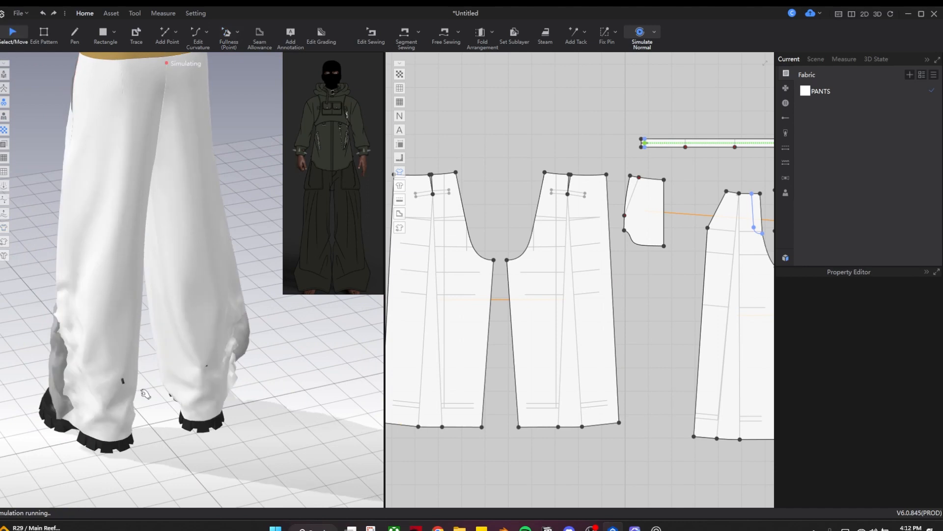
{"action": "right_click_drag", "start_coordinate": [122, 379], "coordinate": [212, 416]}
{"action": "key", "text": "space"}
{"action": "scroll", "coordinate": [192, 406], "scroll_direction": "down", "scroll_amount": 4}
{"action": "scroll", "coordinate": [207, 263], "scroll_direction": "up", "scroll_amount": 6}
{"action": "middle_click_drag", "start_coordinate": [207, 264], "coordinate": [196, 334]}
{"action": "middle_click_drag", "start_coordinate": [602, 228], "coordinate": [424, 398]}
{"action": "key", "text": "space"}
{"action": "left_click", "coordinate": [191, 269]}
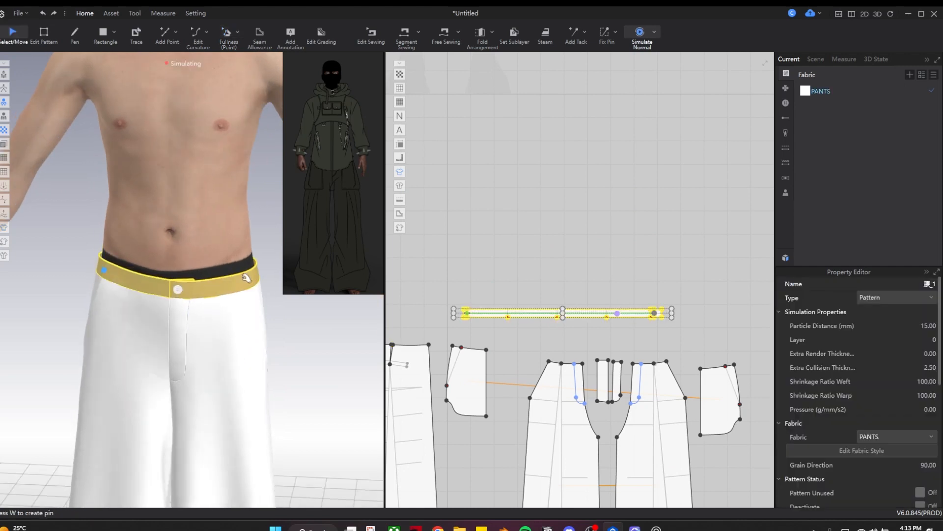
{"action": "key", "text": "space"}
Step: Examine the drape of the flared legs and the waistband's fit on the avatar from the front and side
{"action": "scroll", "coordinate": [241, 339], "scroll_direction": "down", "scroll_amount": 3}
{"action": "middle_click_drag", "start_coordinate": [235, 467], "coordinate": [227, 335]}
{"action": "right_click_drag", "start_coordinate": [228, 335], "coordinate": [169, 344]}
{"action": "key", "text": "space"}
{"action": "middle_click_drag", "start_coordinate": [157, 61], "coordinate": [152, 129]}
{"action": "scroll", "coordinate": [152, 129], "scroll_direction": "up", "scroll_amount": 4}
{"action": "key", "text": "space"}
{"action": "right_click_drag", "start_coordinate": [152, 128], "coordinate": [149, 166]}
{"action": "scroll", "coordinate": [149, 165], "scroll_direction": "up", "scroll_amount": 1}
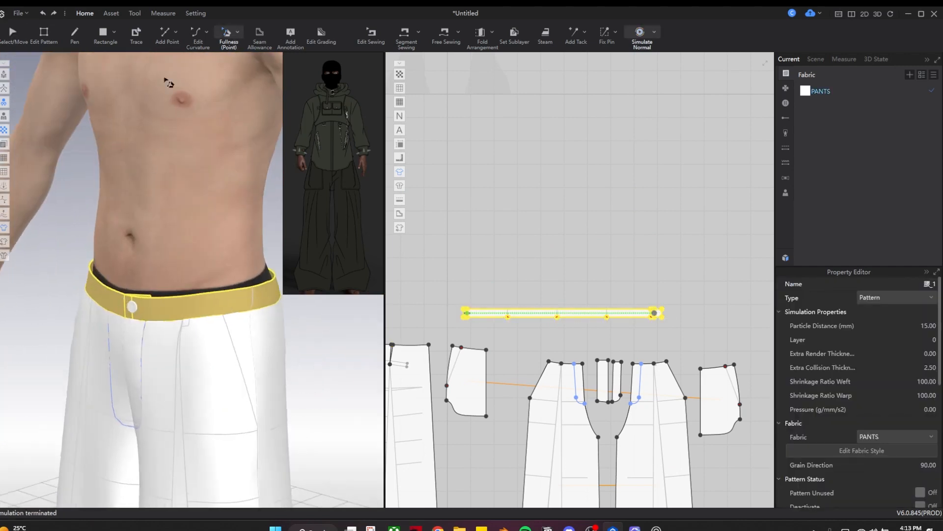
Step: Try to measure the avatar's waist with the Basic Circumference and Surface Circumference tools
{"action": "left_click", "coordinate": [162, 13]}
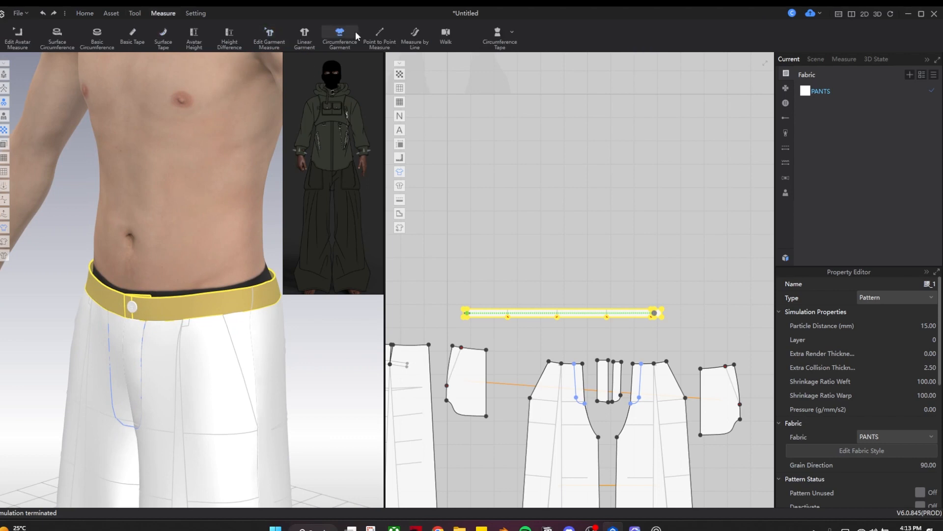
{"action": "left_click", "coordinate": [96, 36]}
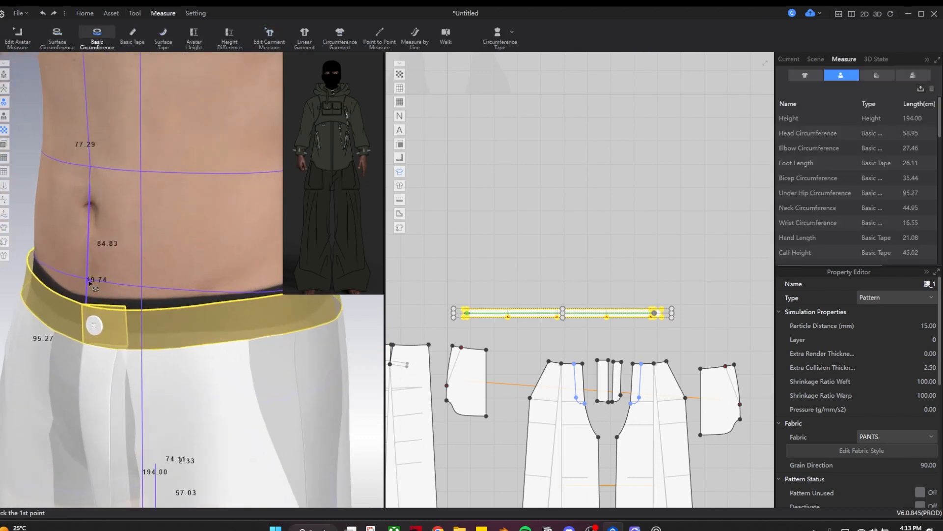
{"action": "scroll", "coordinate": [89, 283], "scroll_direction": "down", "scroll_amount": 3}
{"action": "left_click", "coordinate": [197, 292]}
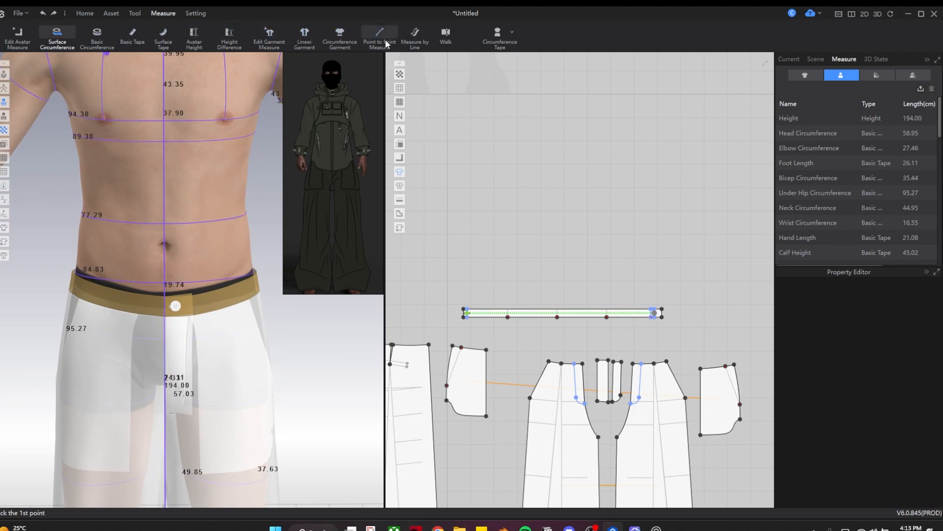
Step: Place a circumference tape around the avatar just above the waistband, inspect it from behind and delete it
{"action": "left_click", "coordinate": [522, 60]}
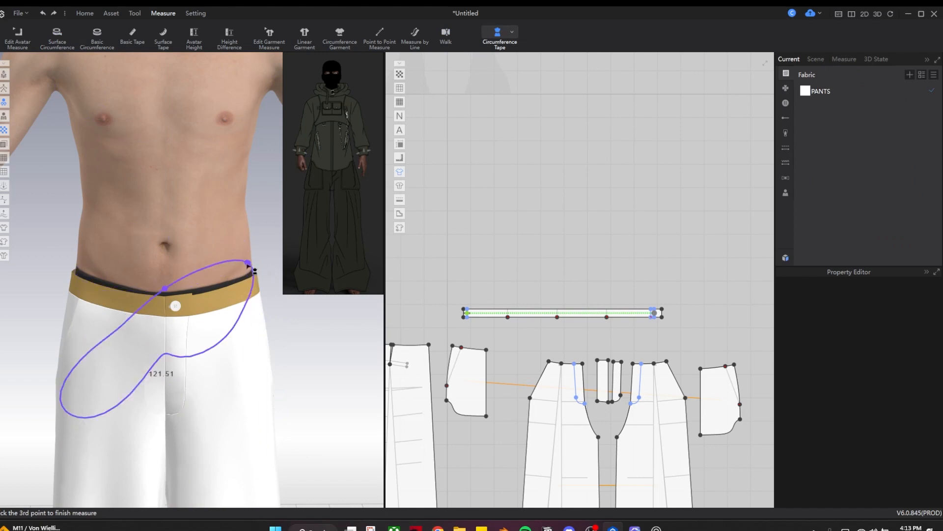
{"action": "left_click", "coordinate": [105, 284]}
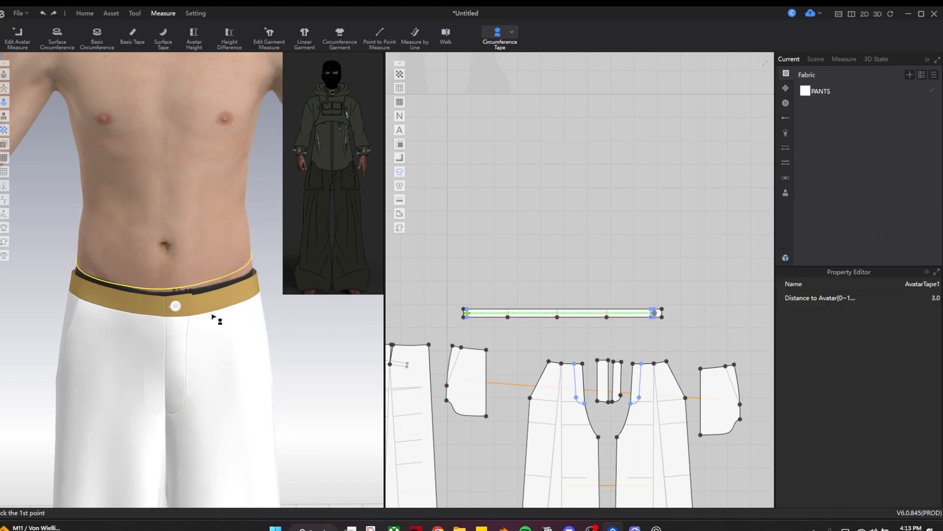
{"action": "right_click_drag", "start_coordinate": [219, 320], "coordinate": [129, 272]}
{"action": "left_click", "coordinate": [520, 47]}
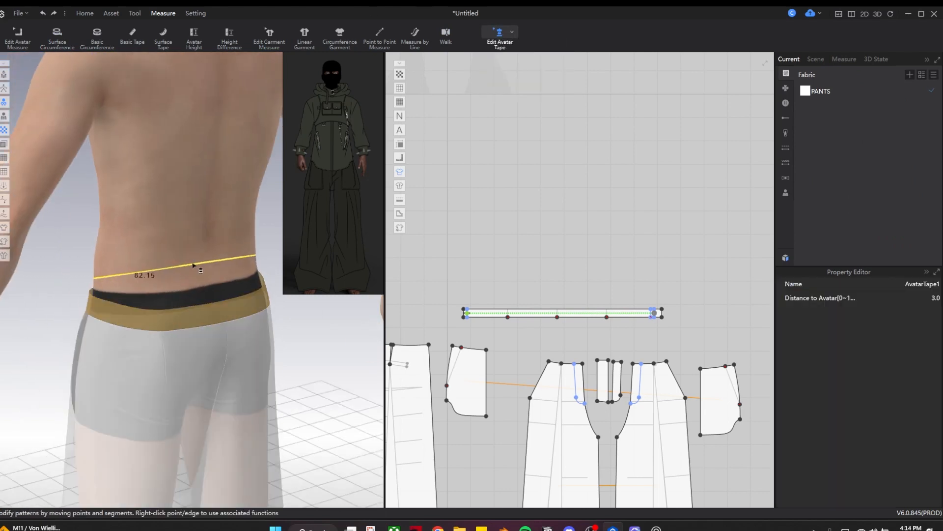
{"action": "left_click", "coordinate": [512, 31]}
Step: Place a circumference tape around the avatar's waist starting from the back, and undo it
{"action": "left_click", "coordinate": [527, 70]}
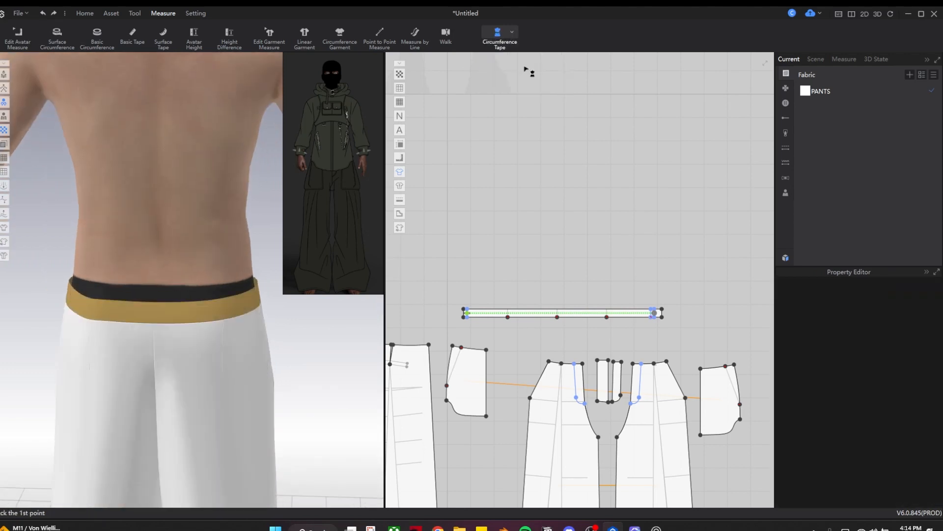
{"action": "left_click", "coordinate": [155, 284]}
{"action": "right_click_drag", "start_coordinate": [156, 284], "coordinate": [72, 301]}
{"action": "left_click", "coordinate": [189, 278]}
{"action": "left_click", "coordinate": [211, 280]}
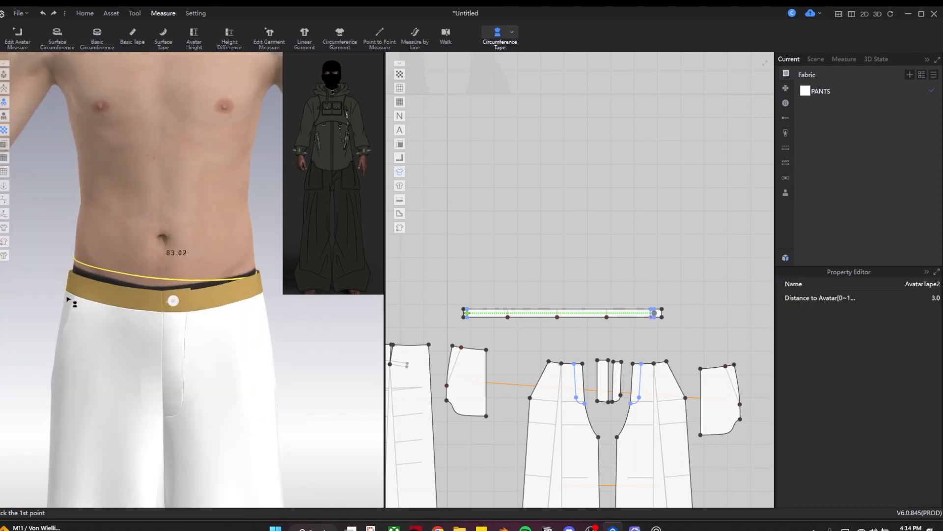
{"action": "key", "text": "ctrl+z"}
Step: Place a level circumference tape around the avatar's waist at the top of the waistband
{"action": "scroll", "coordinate": [133, 281], "scroll_direction": "down", "scroll_amount": 2}
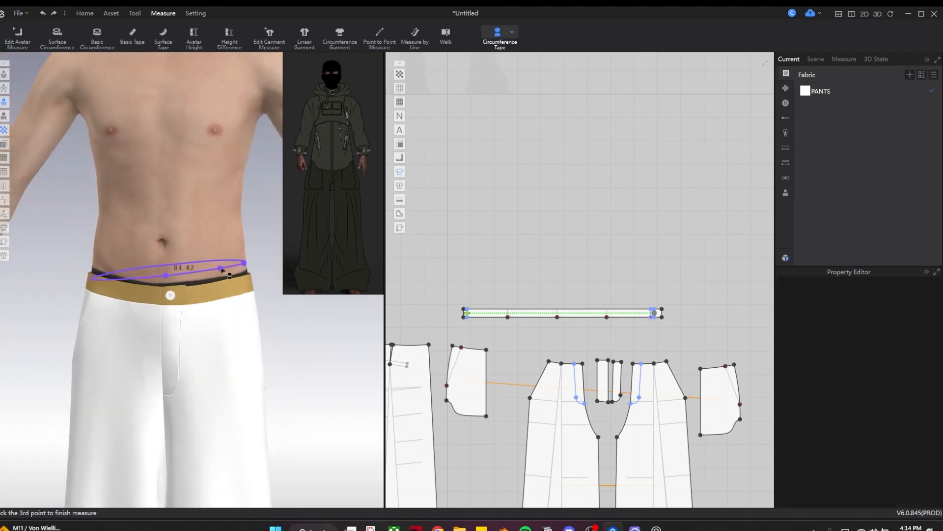
{"action": "left_click", "coordinate": [238, 271]}
{"action": "right_click_drag", "start_coordinate": [238, 270], "coordinate": [219, 320]}
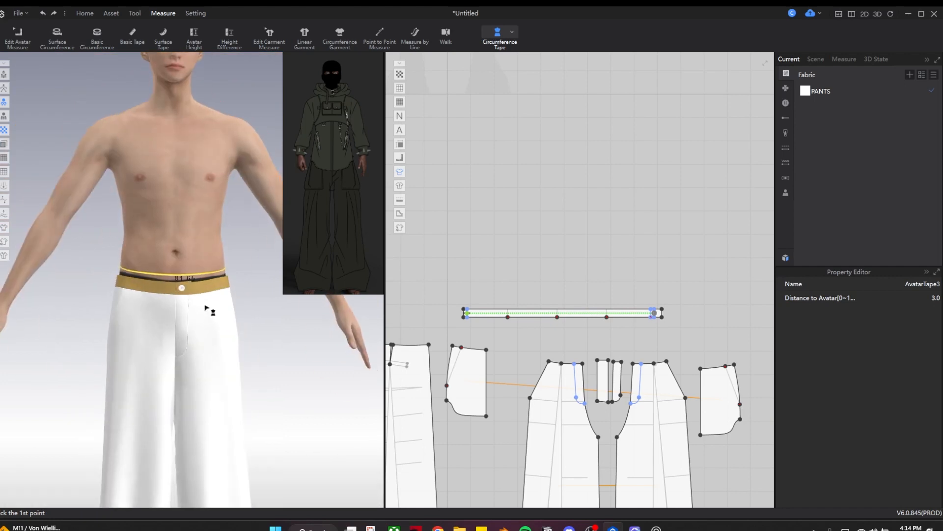
Step: Attach the waistband's upper edge to the circumference tape around the avatar's waist with Attach to Avatar Tape
{"action": "scroll", "coordinate": [233, 291], "scroll_direction": "up", "scroll_amount": 2}
{"action": "left_click", "coordinate": [508, 92]}
{"action": "scroll", "coordinate": [213, 288], "scroll_direction": "up", "scroll_amount": 5}
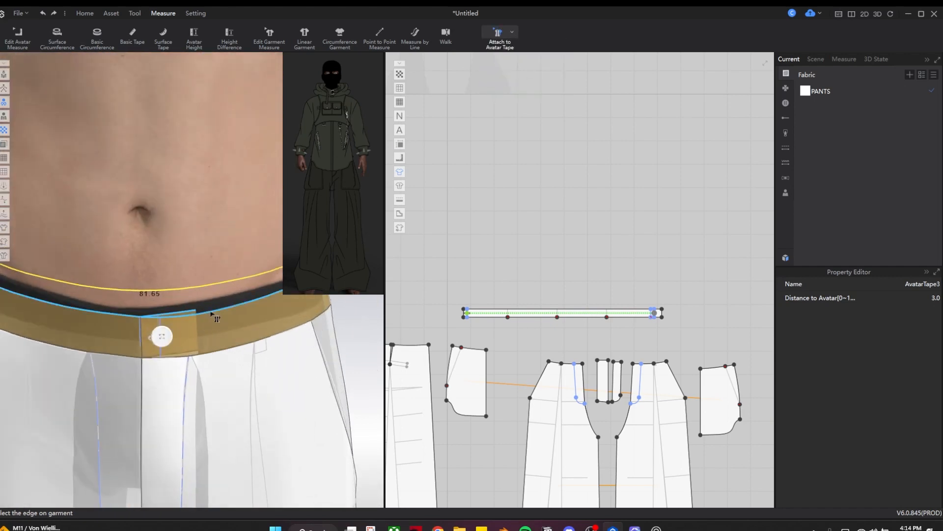
{"action": "left_click", "coordinate": [207, 316]}
{"action": "left_click", "coordinate": [217, 288]}
{"action": "scroll", "coordinate": [217, 290], "scroll_direction": "down", "scroll_amount": 5}
{"action": "right_click_drag", "start_coordinate": [217, 290], "coordinate": [221, 330]}
{"action": "key", "text": "q"}
{"action": "scroll", "coordinate": [223, 333], "scroll_direction": "down", "scroll_amount": 2}
{"action": "left_click", "coordinate": [238, 366]}
{"action": "right_click_drag", "start_coordinate": [238, 366], "coordinate": [282, 367]}
{"action": "scroll", "coordinate": [218, 345], "scroll_direction": "down", "scroll_amount": 2}
Step: Delete the extra points along the hems of the back and front leg panels
{"action": "key", "text": "z"}
{"action": "scroll", "coordinate": [467, 394], "scroll_direction": "down", "scroll_amount": 3}
{"action": "scroll", "coordinate": [467, 393], "scroll_direction": "up", "scroll_amount": 10}
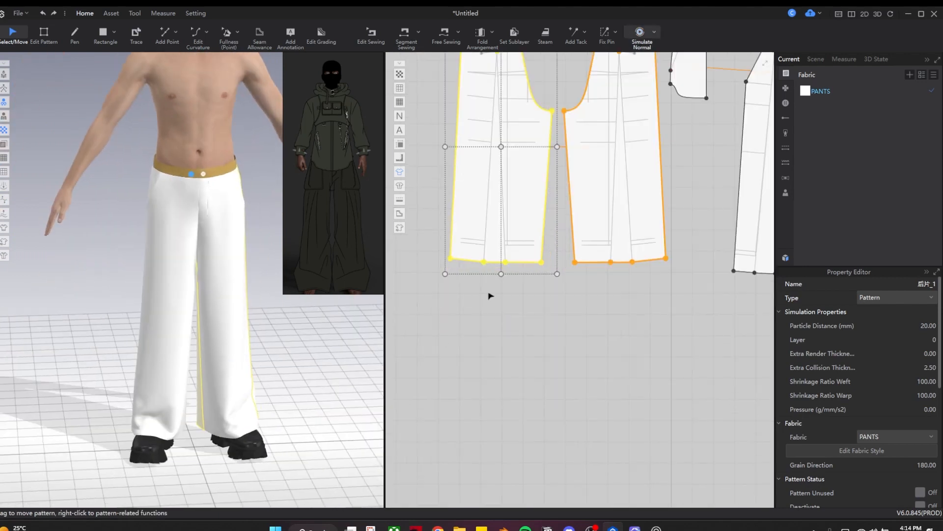
{"action": "left_click", "coordinate": [476, 388]}
{"action": "left_click", "coordinate": [518, 389], "text": "shift"}
{"action": "key", "text": "Delete"}
{"action": "scroll", "coordinate": [543, 404], "scroll_direction": "down", "scroll_amount": 2}
{"action": "middle_click_drag", "start_coordinate": [694, 388], "coordinate": [386, 412]}
{"action": "left_click", "coordinate": [616, 432]}
{"action": "left_click", "coordinate": [654, 435]}
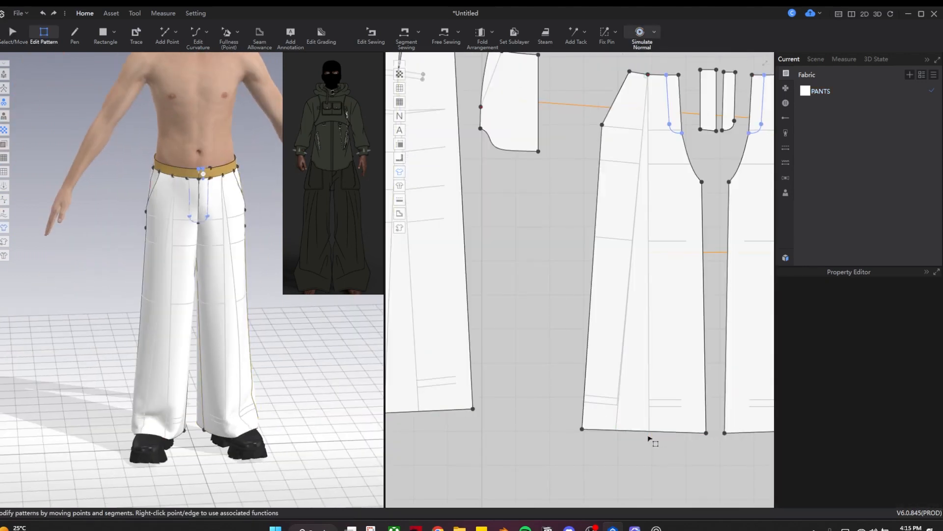
Step: Extend the hems of the leg panels with Offset Pattern Outline using default corners, and simulate the longer legs
{"action": "right_click", "coordinate": [453, 411]}
{"action": "left_click", "coordinate": [496, 496]}
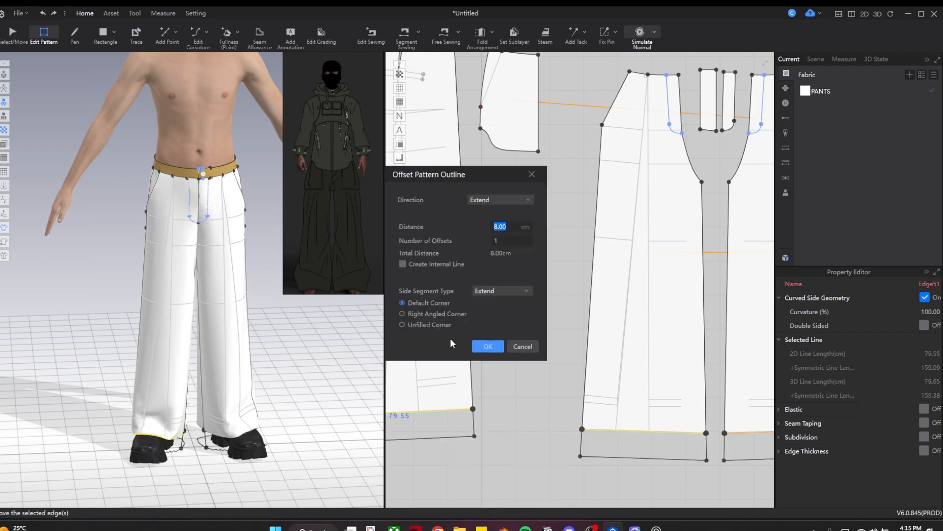
{"action": "left_click", "coordinate": [486, 343]}
{"action": "key", "text": "space"}
{"action": "right_click_drag", "start_coordinate": [285, 455], "coordinate": [204, 427]}
{"action": "left_click", "coordinate": [206, 418]}
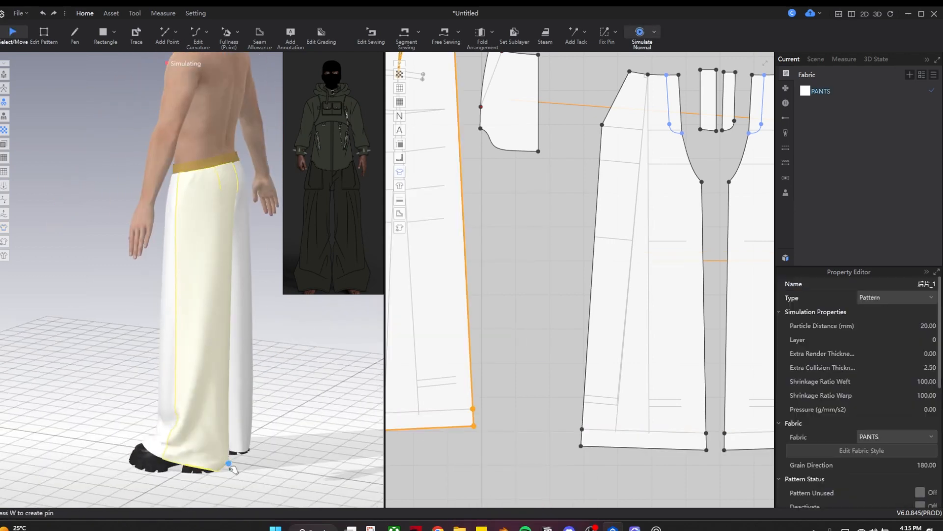
{"action": "key", "text": "space"}
Step: Extend the leg panels' hems a second time with Offset Pattern Outline
{"action": "middle_click_drag", "start_coordinate": [616, 415], "coordinate": [588, 345]}
{"action": "left_click", "coordinate": [588, 377]}
{"action": "right_click", "coordinate": [438, 356]}
{"action": "left_click", "coordinate": [467, 438]}
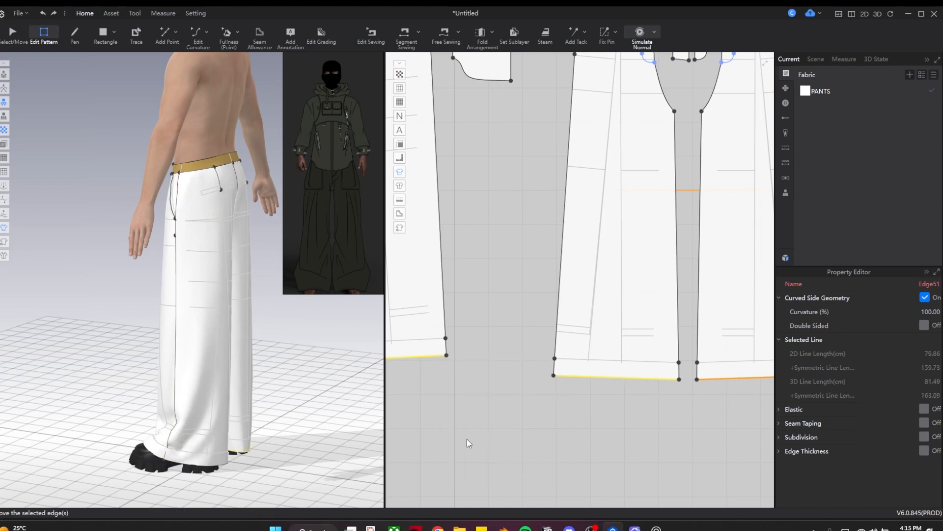
{"action": "left_click", "coordinate": [487, 346]}
Step: Simulate the lengthened pants and pull the hems so the fabric settles over both shoes
{"action": "key", "text": "space"}
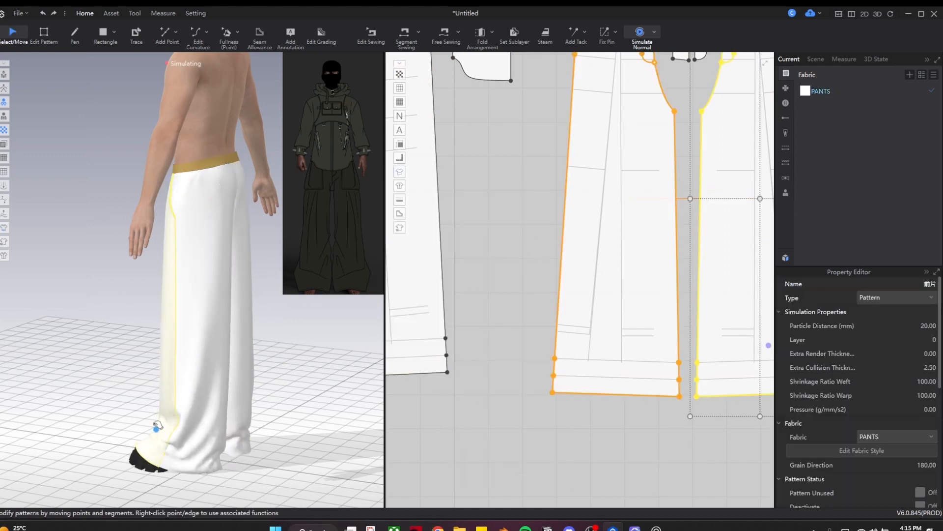
{"action": "left_click_drag", "start_coordinate": [255, 445], "coordinate": [252, 461]}
{"action": "key", "text": "space"}
{"action": "right_click_drag", "start_coordinate": [248, 450], "coordinate": [151, 413]}
{"action": "key", "text": "space"}
{"action": "left_click", "coordinate": [225, 438]}
{"action": "key", "text": "space"}
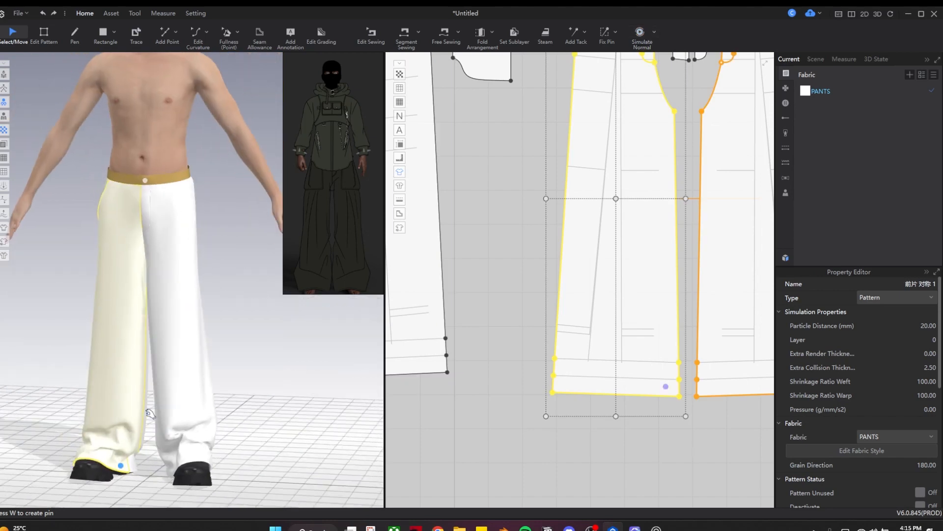
Step: Apply the Leather_Cowhide physical property preset to the PANTS fabric
{"action": "scroll", "coordinate": [181, 385], "scroll_direction": "up", "scroll_amount": 8}
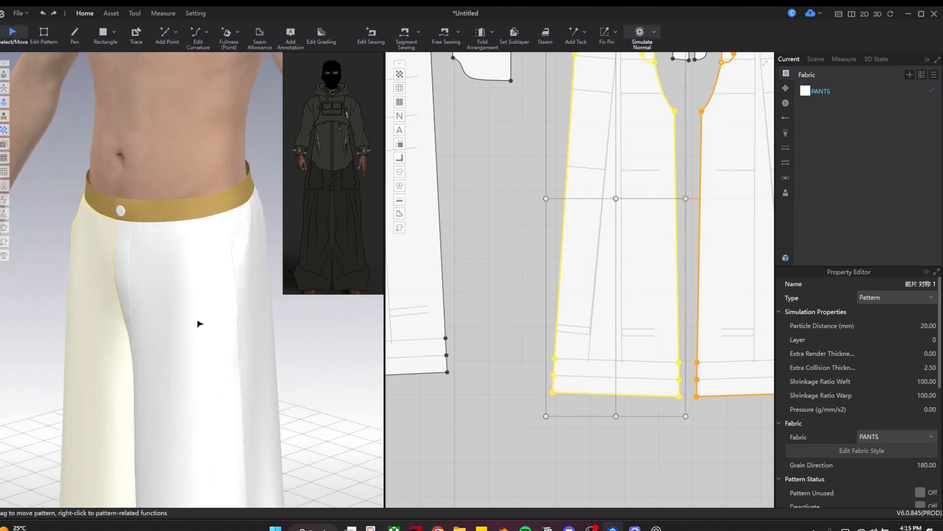
{"action": "scroll", "coordinate": [199, 324], "scroll_direction": "down", "scroll_amount": 3}
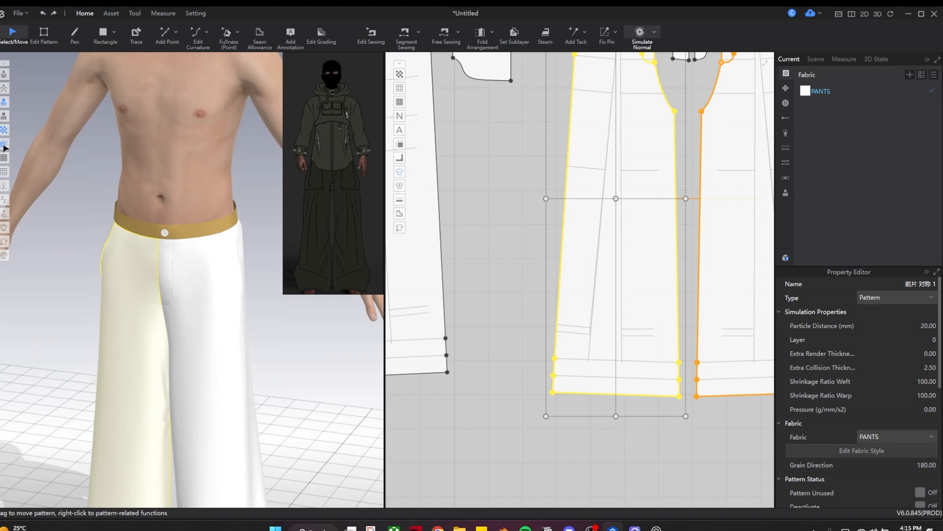
{"action": "left_click", "coordinate": [820, 91]}
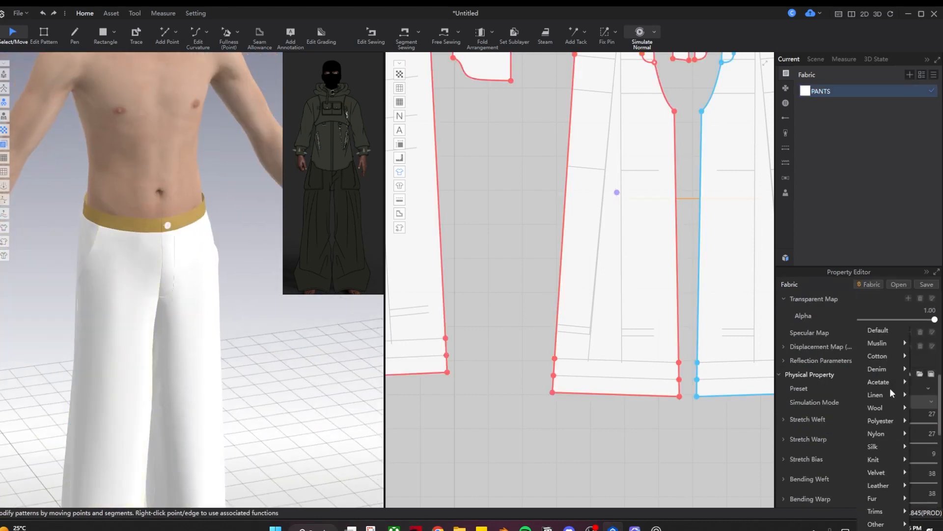
{"action": "mouse_move", "coordinate": [892, 373]}
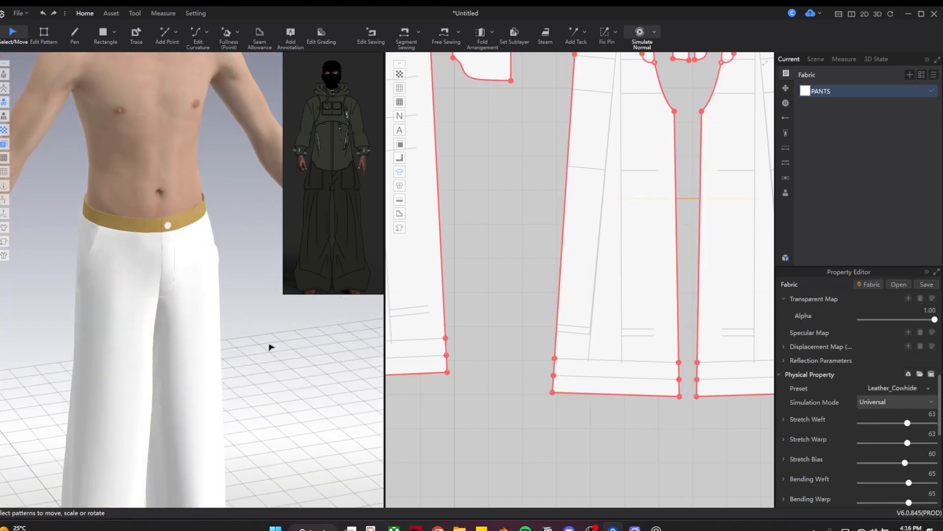
Step: Simulate the pants with the stiffer fabric and pull the lower legs into natural folds
{"action": "scroll", "coordinate": [184, 219], "scroll_direction": "down", "scroll_amount": 3}
{"action": "key", "text": "space"}
{"action": "right_click_drag", "start_coordinate": [184, 219], "coordinate": [217, 379]}
{"action": "left_click_drag", "start_coordinate": [217, 378], "coordinate": [233, 393]}
{"action": "right_click_drag", "start_coordinate": [234, 393], "coordinate": [189, 364]}
{"action": "key", "text": "space"}
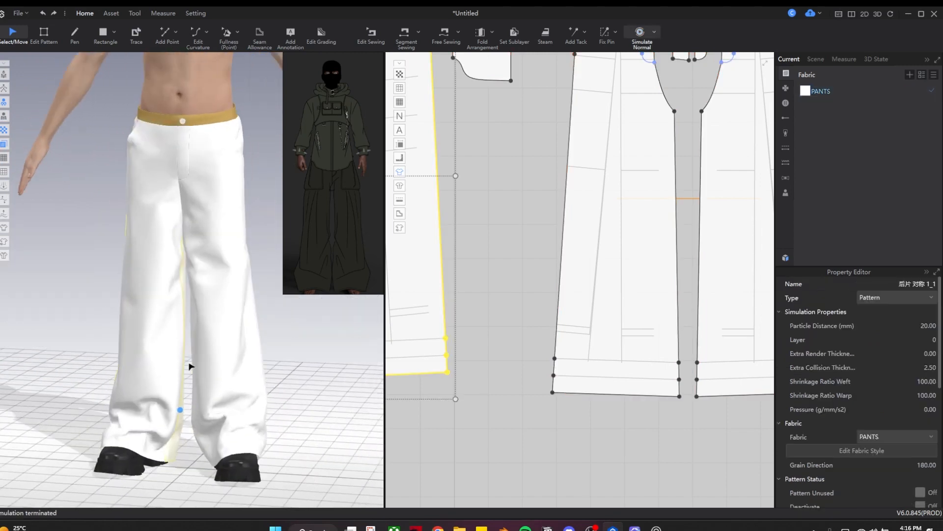
Step: Draw an L-shaped internal pocket line on the front panel from the waist edge down and across to the side seam
{"action": "scroll", "coordinate": [189, 364], "scroll_direction": "up", "scroll_amount": 3}
{"action": "middle_click_drag", "start_coordinate": [189, 364], "coordinate": [149, 268]}
{"action": "right_click_drag", "start_coordinate": [149, 268], "coordinate": [270, 372]}
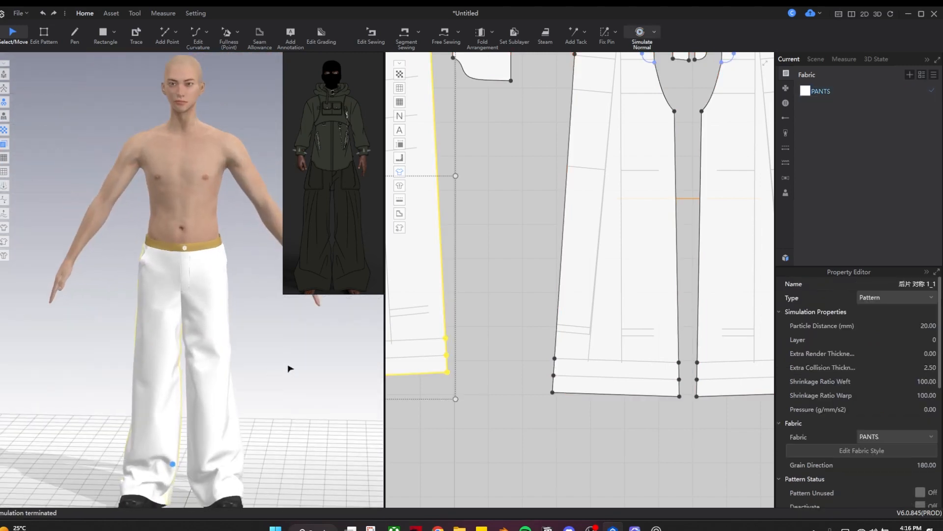
{"action": "scroll", "coordinate": [604, 190], "scroll_direction": "down", "scroll_amount": 5}
{"action": "scroll", "coordinate": [581, 213], "scroll_direction": "up", "scroll_amount": 6}
{"action": "left_click", "coordinate": [578, 103]}
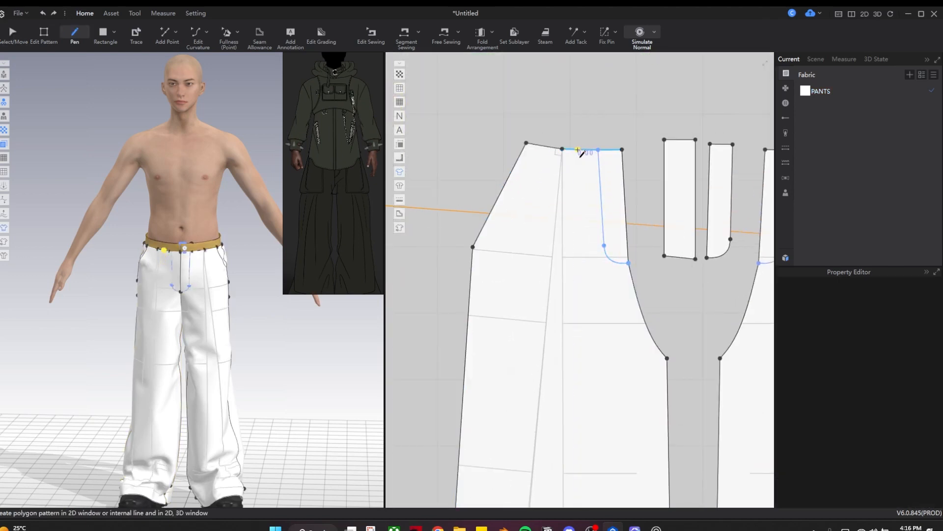
{"action": "double_click", "coordinate": [466, 349]}
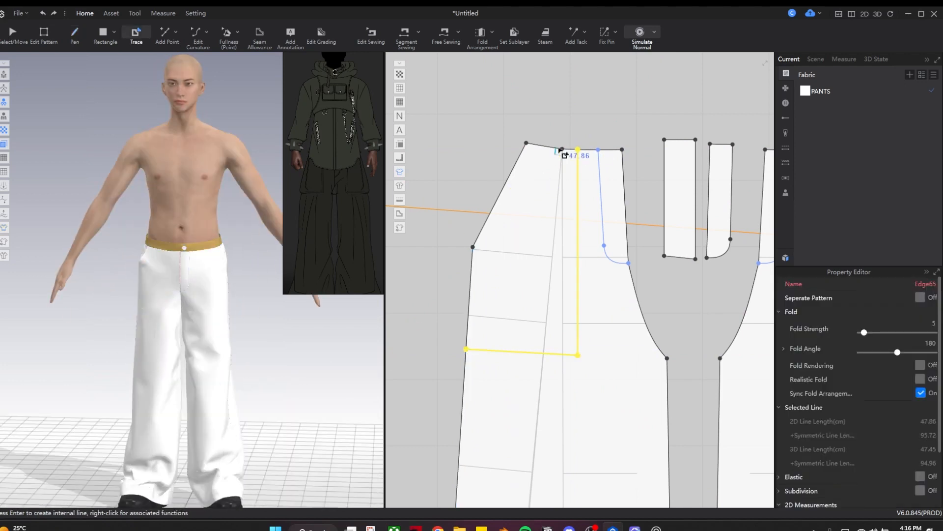
Step: Add intersection points where the pocket line meets the front panel's waist edge and side seam
{"action": "key", "text": "z"}
{"action": "left_click", "coordinate": [584, 150]}
{"action": "scroll", "coordinate": [592, 156], "scroll_direction": "up", "scroll_amount": 3}
{"action": "right_click", "coordinate": [588, 158]}
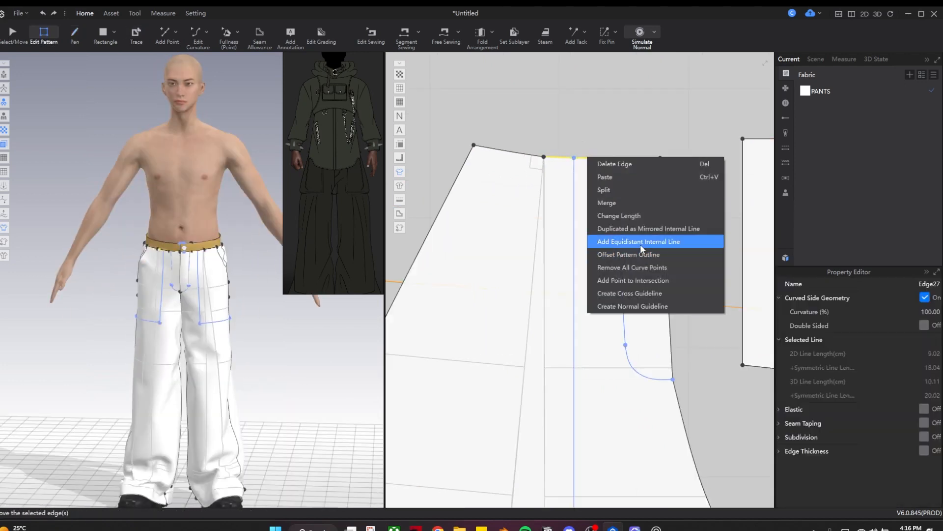
{"action": "left_click", "coordinate": [573, 114]}
{"action": "left_click", "coordinate": [526, 154]}
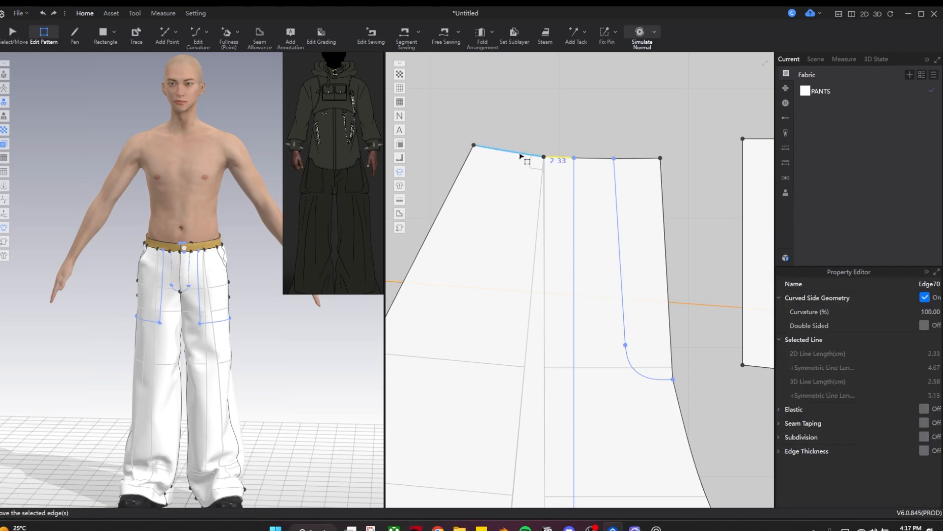
{"action": "scroll", "coordinate": [501, 173], "scroll_direction": "down", "scroll_amount": 4}
{"action": "right_click", "coordinate": [474, 244]}
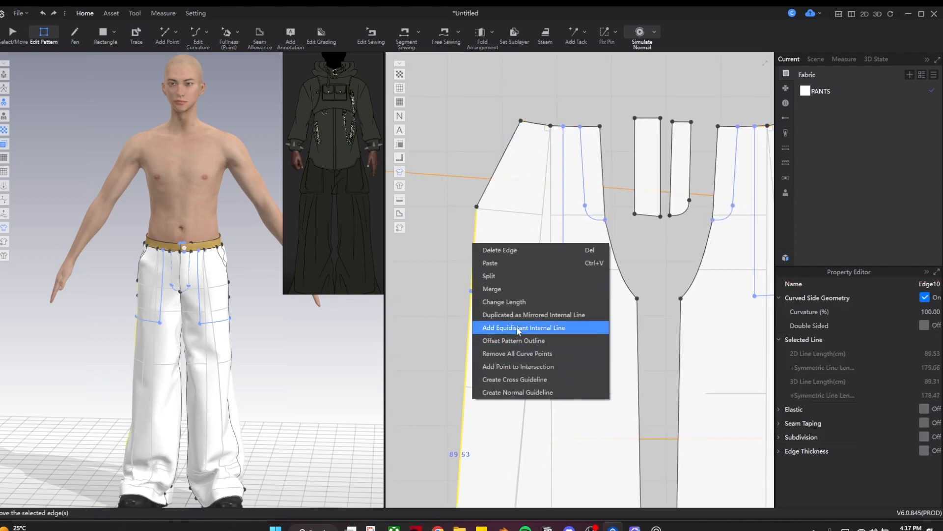
{"action": "left_click", "coordinate": [507, 367]}
Step: Trace the area enclosed by the pocket line and panel edges into a separate pocket pattern beside the front panel
{"action": "scroll", "coordinate": [565, 127], "scroll_direction": "up", "scroll_amount": 2}
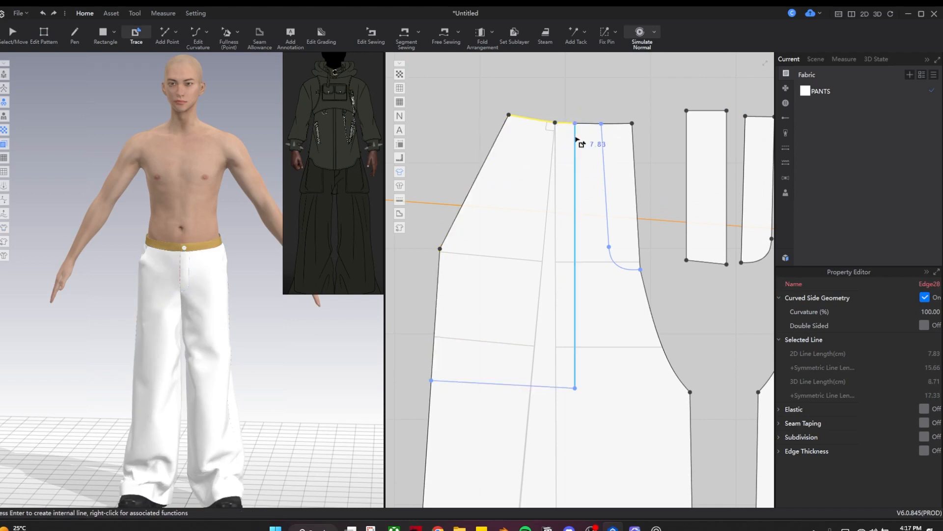
{"action": "left_click", "coordinate": [514, 418]}
{"action": "scroll", "coordinate": [505, 305], "scroll_direction": "down", "scroll_amount": 3}
{"action": "scroll", "coordinate": [537, 352], "scroll_direction": "up", "scroll_amount": 4}
{"action": "key", "text": "z"}
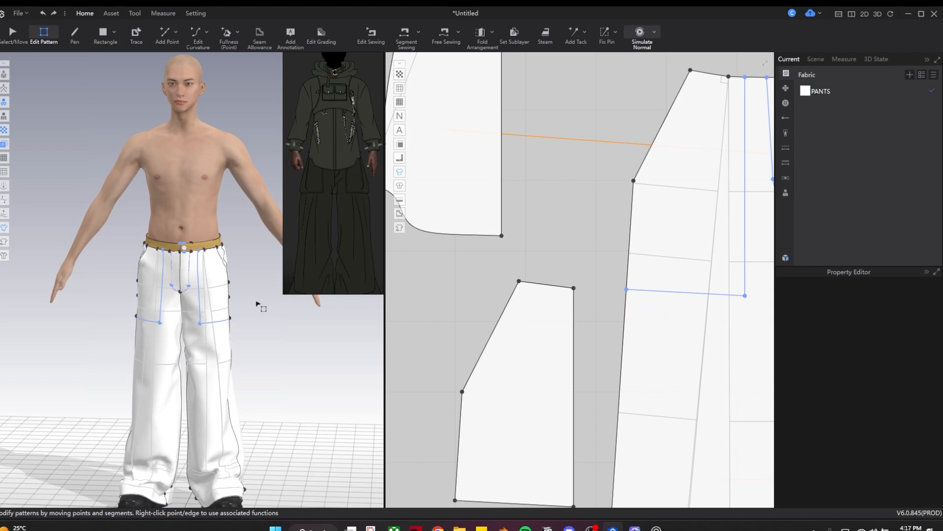
Step: Sew the new pocket's top edge to the matching part of the front panel's waist edge with Segment Sewing
{"action": "scroll", "coordinate": [259, 306], "scroll_direction": "up", "scroll_amount": 1}
{"action": "scroll", "coordinate": [528, 313], "scroll_direction": "down", "scroll_amount": 2}
{"action": "key", "text": "n"}
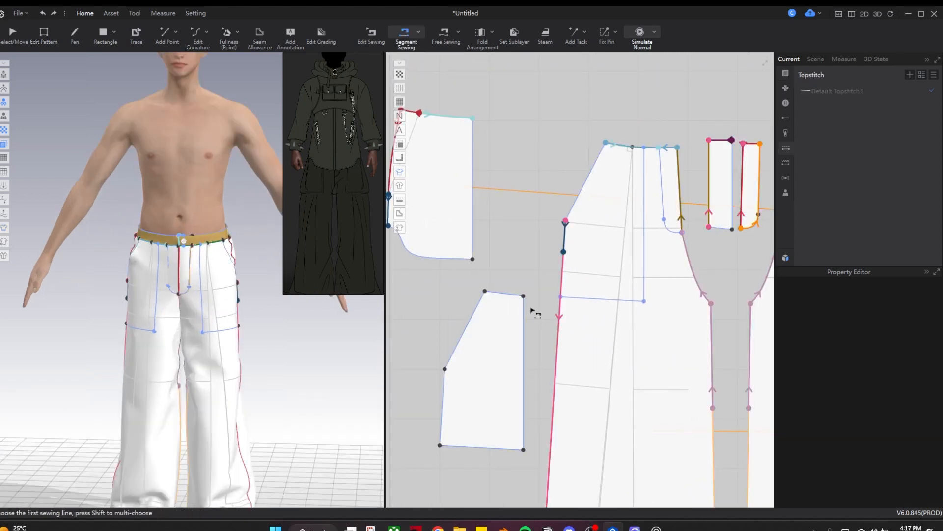
{"action": "left_click", "coordinate": [535, 296]}
{"action": "scroll", "coordinate": [600, 151], "scroll_direction": "up", "scroll_amount": 2}
{"action": "key", "text": "a"}
Step: Place the new pocket over the front of the leg and simulate it from the sewn top edge
{"action": "left_click", "coordinate": [464, 435]}
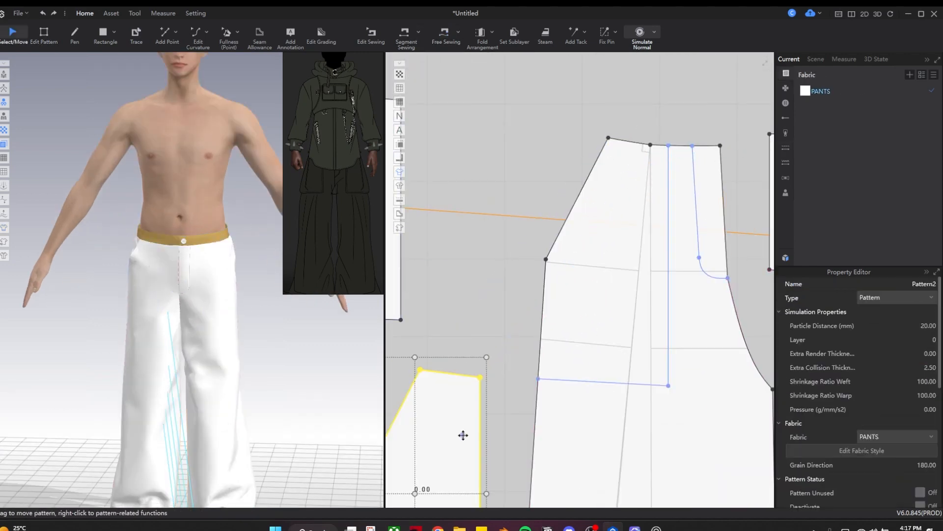
{"action": "scroll", "coordinate": [197, 319], "scroll_direction": "up", "scroll_amount": 5}
{"action": "key", "text": "space"}
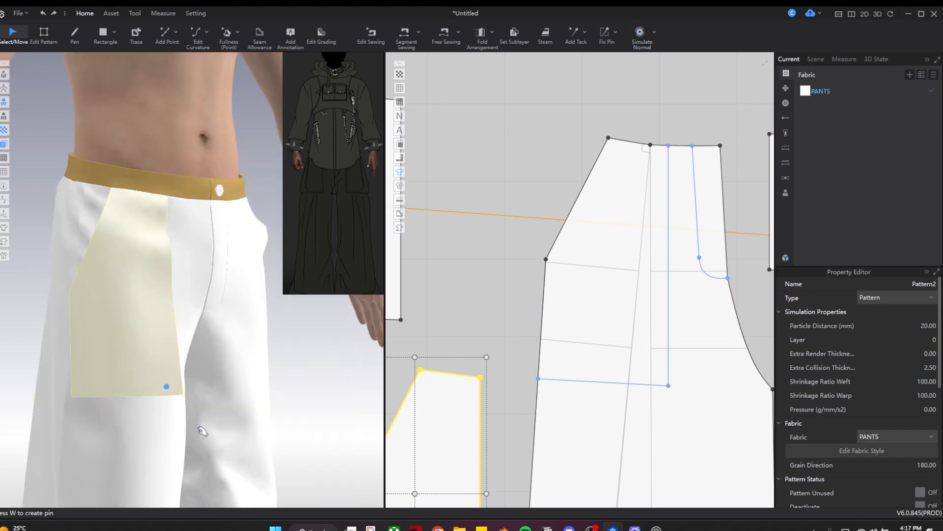
{"action": "right_click_drag", "start_coordinate": [151, 408], "coordinate": [175, 440]}
{"action": "key", "text": "space"}
Step: Sew the pocket's slanted edge to the front panel's slanted hip edge
{"action": "middle_click_drag", "start_coordinate": [442, 393], "coordinate": [503, 333]}
{"action": "key", "text": "n"}
{"action": "left_click", "coordinate": [472, 335]}
{"action": "left_click", "coordinate": [656, 103]}
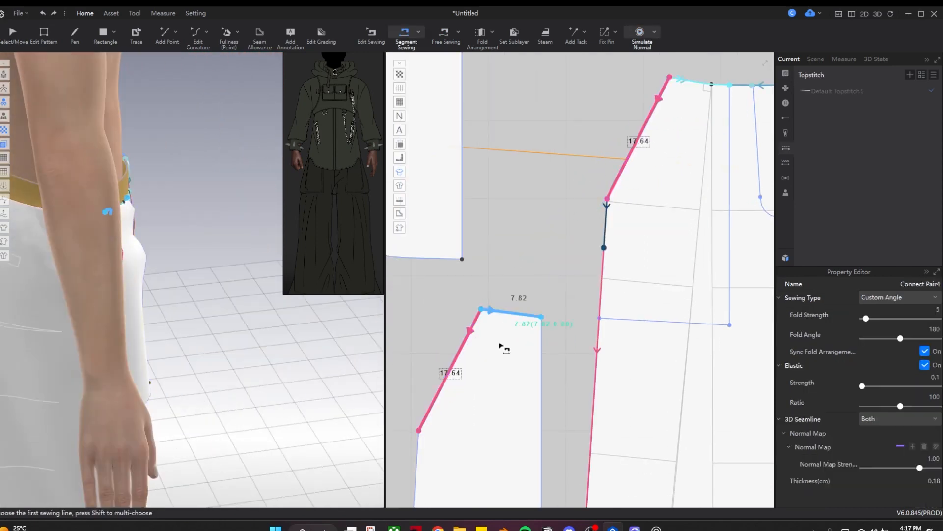
Step: Simulate the garment and pull the sewn pocket down against the side of the leg
{"action": "key", "text": "a"}
{"action": "left_click", "coordinate": [500, 413]}
{"action": "right_click_drag", "start_coordinate": [304, 393], "coordinate": [167, 410]}
{"action": "left_click_drag", "start_coordinate": [163, 406], "coordinate": [160, 453]}
{"action": "right_click_drag", "start_coordinate": [162, 442], "coordinate": [117, 418]}
{"action": "key", "text": "space"}
Step: Check the slanted pocket seam and run another simulation while adjusting the pocket on the leg
{"action": "key", "text": "b"}
{"action": "left_click", "coordinate": [446, 377]}
{"action": "key", "text": "a"}
{"action": "key", "text": "space"}
{"action": "left_click", "coordinate": [147, 312]}
{"action": "left_click", "coordinate": [81, 294]}
{"action": "key", "text": "space"}
{"action": "key", "text": "b"}
Step: Examine the draped pants and the added pocket from the front and compare them with the reference
{"action": "right_click_drag", "start_coordinate": [223, 378], "coordinate": [213, 333]}
{"action": "scroll", "coordinate": [482, 319], "scroll_direction": "down", "scroll_amount": 3}
{"action": "scroll", "coordinate": [312, 333], "scroll_direction": "down", "scroll_amount": 4}
{"action": "left_click", "coordinate": [212, 333]}
{"action": "key", "text": "a"}
{"action": "right_click_drag", "start_coordinate": [327, 372], "coordinate": [271, 372]}
{"action": "middle_click_drag", "start_coordinate": [221, 417], "coordinate": [164, 320]}
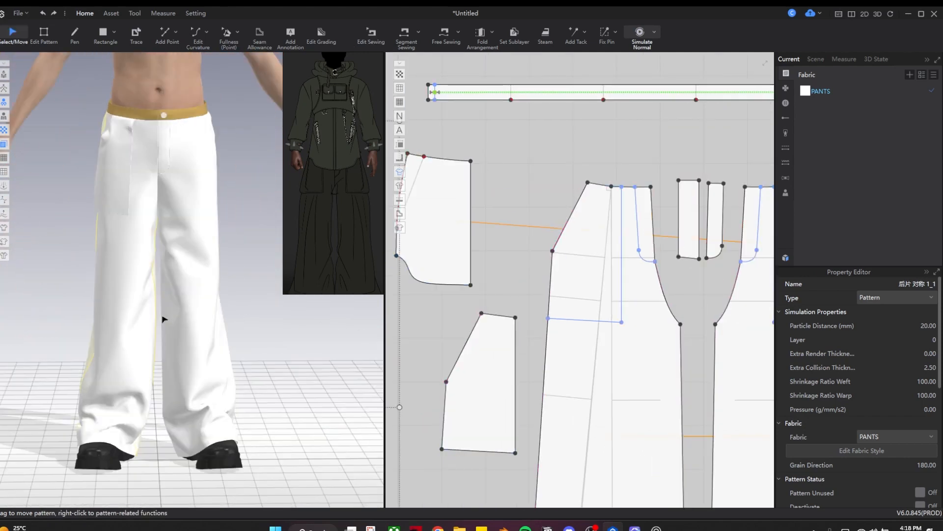
{"action": "right_click_drag", "start_coordinate": [165, 319], "coordinate": [135, 321]}
{"action": "middle_click_drag", "start_coordinate": [517, 362], "coordinate": [524, 337]}
Step: Enlarge the pocket pattern until its top edge is about 11.7 cm long
{"action": "left_click", "coordinate": [629, 255]}
{"action": "left_click", "coordinate": [494, 375]}
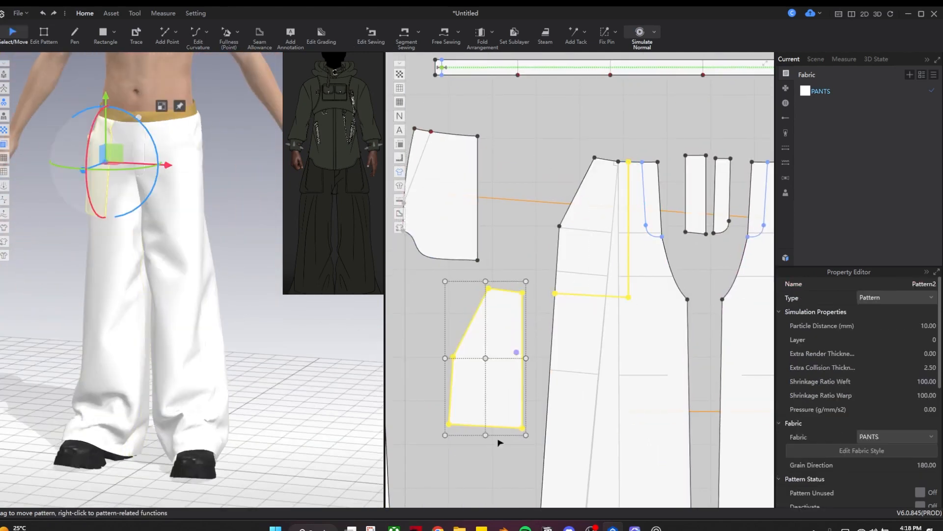
{"action": "left_click_drag", "start_coordinate": [539, 465], "coordinate": [540, 465]}
{"action": "scroll", "coordinate": [532, 373], "scroll_direction": "down", "scroll_amount": 3}
{"action": "key", "text": "ctrl+z"}
{"action": "left_click", "coordinate": [535, 375]}
{"action": "left_click", "coordinate": [499, 388]}
{"action": "left_click_drag", "start_coordinate": [529, 408], "coordinate": [540, 425]}
Step: Shorten the seams along the enlarged pocket's slanted and top edges to match the front panel's edge lengths
{"action": "key", "text": "b"}
{"action": "scroll", "coordinate": [506, 388], "scroll_direction": "up", "scroll_amount": 3}
{"action": "left_click_drag", "start_coordinate": [423, 452], "coordinate": [453, 412]}
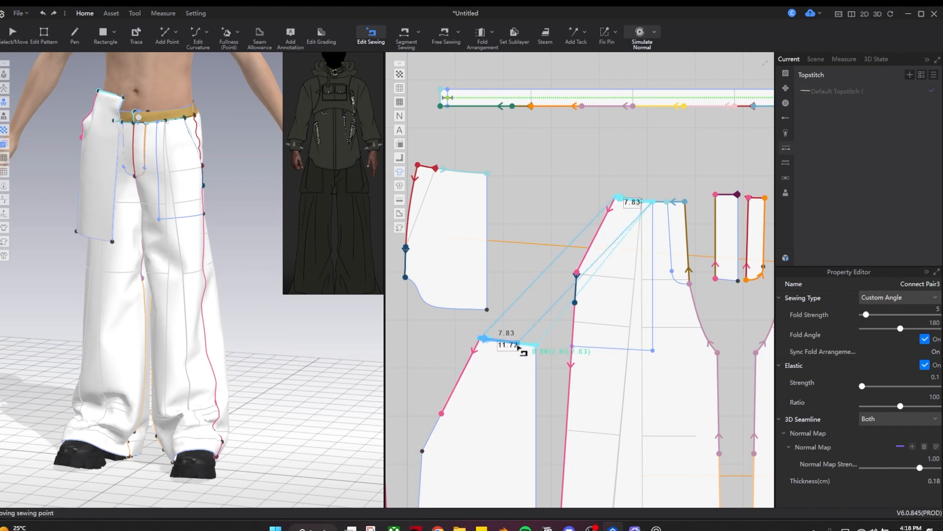
{"action": "left_click_drag", "start_coordinate": [518, 347], "coordinate": [517, 347]}
Step: Simulate the enlarged pocket and pull it over the outer side of the leg
{"action": "key", "text": "a"}
{"action": "key", "text": "space"}
{"action": "left_click", "coordinate": [113, 270]}
{"action": "right_click_drag", "start_coordinate": [123, 290], "coordinate": [158, 336]}
{"action": "key", "text": "space"}
Step: Delete the short seam joining the inner hip pocket bag to the front panel's side edge
{"action": "key", "text": "b"}
{"action": "middle_click_drag", "start_coordinate": [547, 336], "coordinate": [606, 244]}
{"action": "right_click_drag", "start_coordinate": [130, 294], "coordinate": [193, 320]}
{"action": "scroll", "coordinate": [87, 297], "scroll_direction": "up", "scroll_amount": 4}
{"action": "key", "text": "n"}
{"action": "key", "text": "b"}
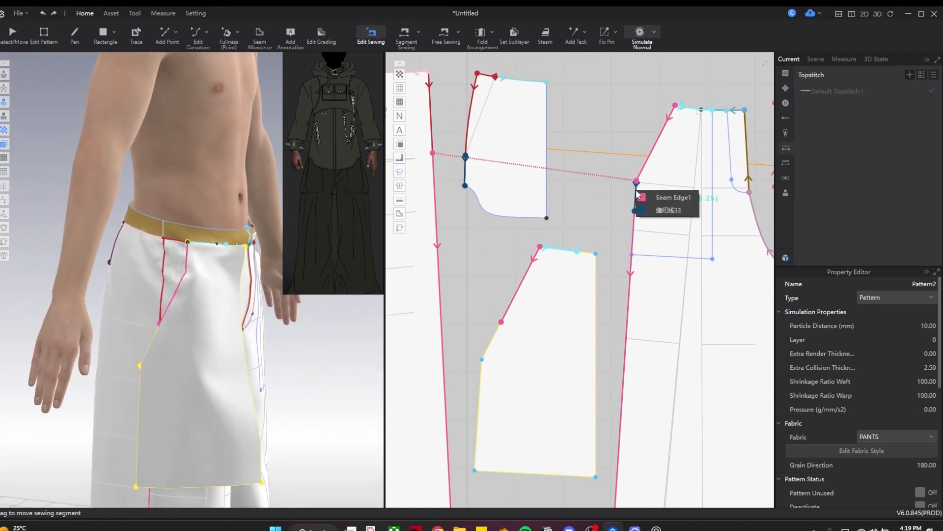
{"action": "left_click", "coordinate": [480, 224]}
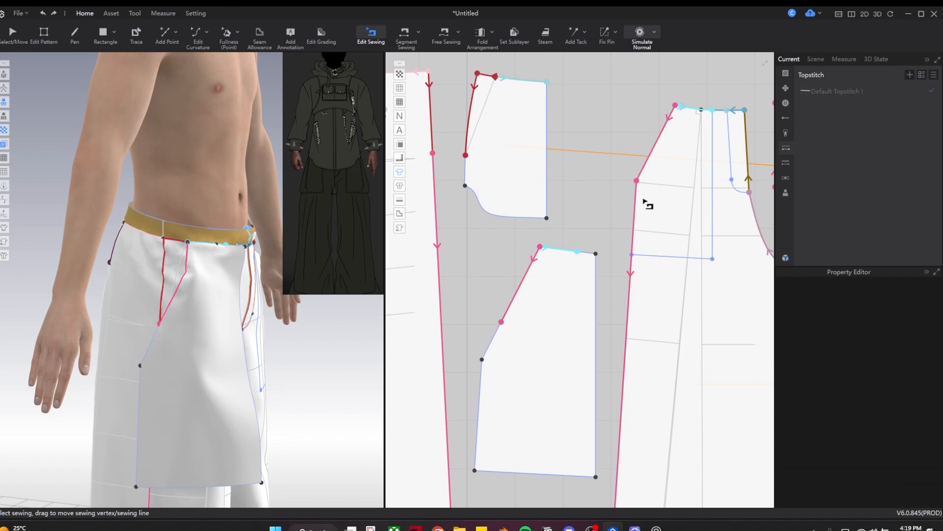
Step: Try lowering the front panel's hip corner point along the side edge and simulate the pocket
{"action": "key", "text": "z"}
{"action": "left_click", "coordinate": [637, 181]}
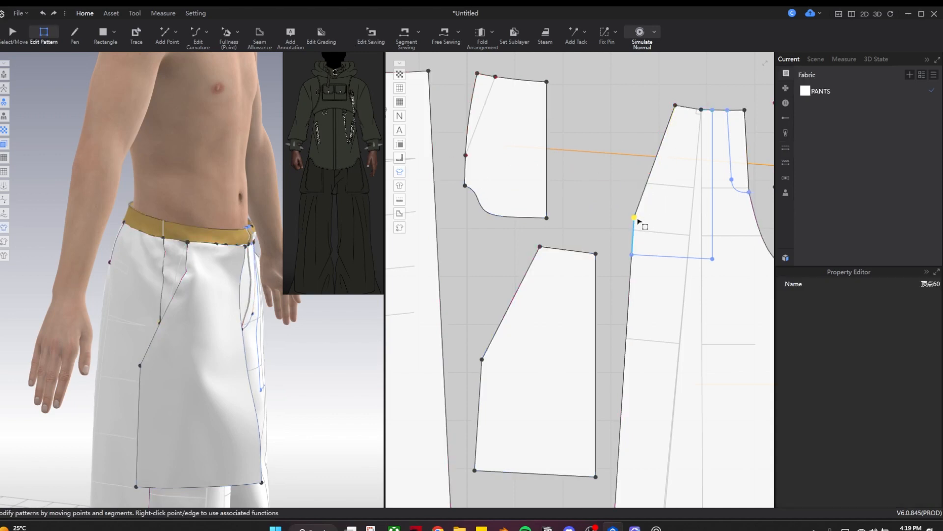
{"action": "key", "text": "a"}
{"action": "key", "text": "space"}
{"action": "left_click_drag", "start_coordinate": [219, 444], "coordinate": [279, 451]}
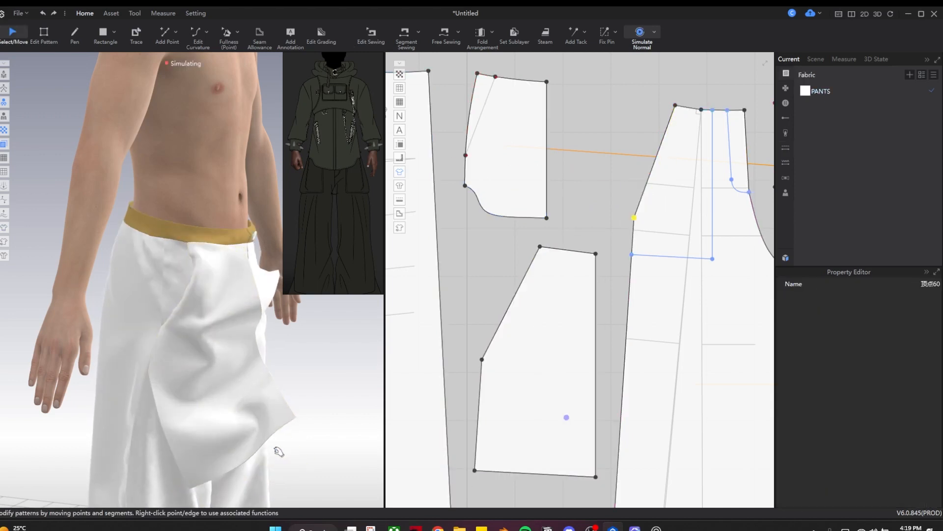
{"action": "key", "text": "space"}
Step: Try moving the pocket away from the leg and deactivating it, and simulate the pants without it
{"action": "left_click", "coordinate": [222, 421]}
{"action": "left_click_drag", "start_coordinate": [261, 402], "coordinate": [379, 410]}
{"action": "right_click", "coordinate": [354, 407]}
{"action": "left_click", "coordinate": [393, 109]}
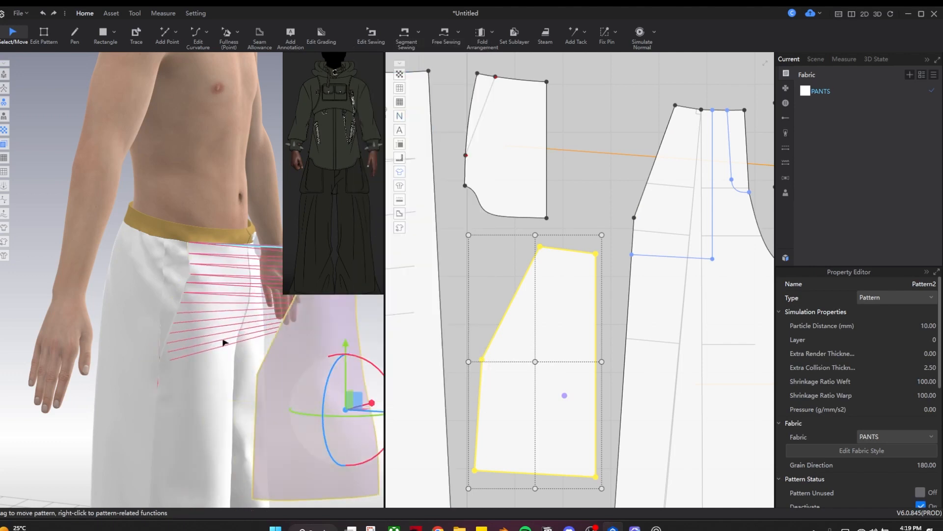
{"action": "key", "text": "space"}
{"action": "scroll", "coordinate": [175, 238], "scroll_direction": "down", "scroll_amount": 3}
{"action": "right_click_drag", "start_coordinate": [174, 237], "coordinate": [198, 304]}
Step: Undo the pocket's deactivation and displacement and the front panel's corner point change
{"action": "key", "text": "ctrl+z"}
{"action": "key", "text": "ctrl+z"}
{"action": "key", "text": "ctrl+z"}
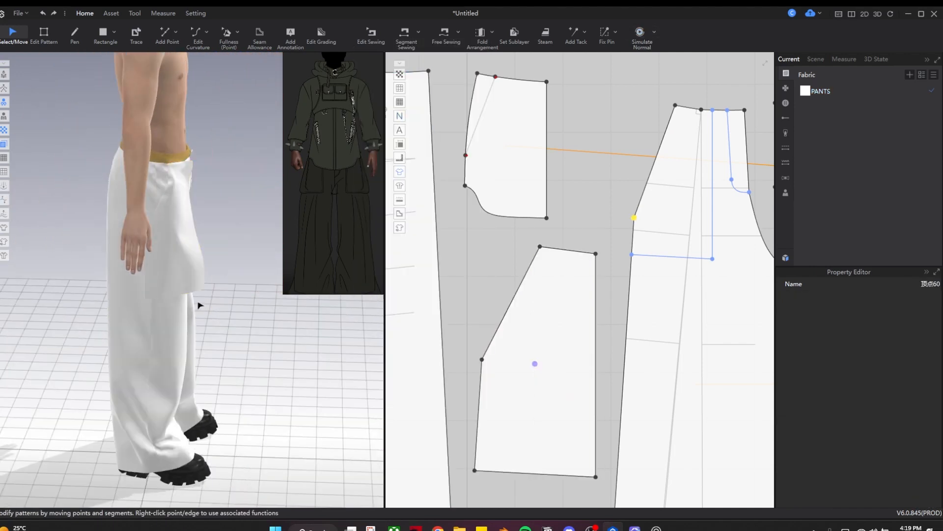
{"action": "key", "text": "ctrl+z"}
{"action": "key", "text": "ctrl+z"}
Step: Move the separate side pocket away from the leg in 3D and deactivate it
{"action": "left_click", "coordinate": [177, 261]}
{"action": "key", "text": "b"}
{"action": "key", "text": "a"}
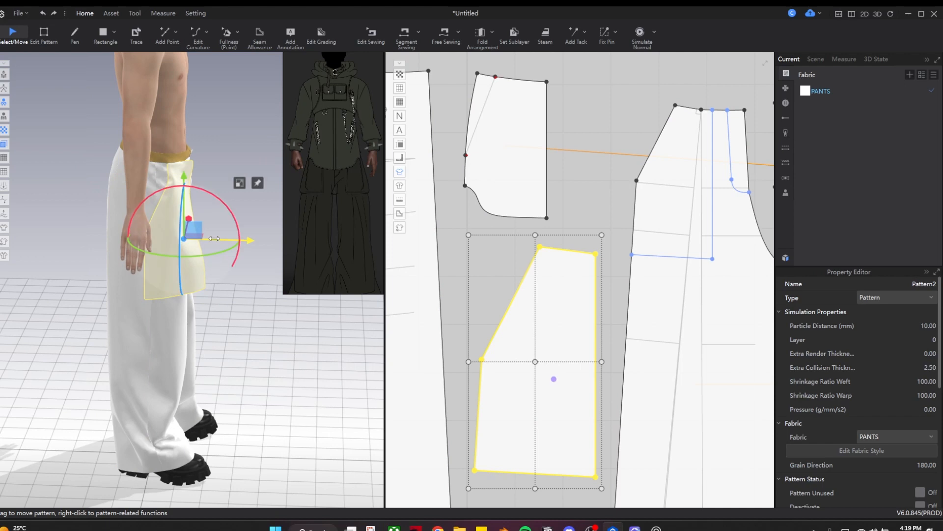
{"action": "left_click_drag", "start_coordinate": [192, 235], "coordinate": [273, 237]}
{"action": "right_click", "coordinate": [274, 237]}
{"action": "left_click", "coordinate": [331, 80]}
{"action": "right_click_drag", "start_coordinate": [255, 236], "coordinate": [185, 246]}
{"action": "middle_click_drag", "start_coordinate": [185, 247], "coordinate": [179, 368]}
{"action": "scroll", "coordinate": [316, 126], "scroll_direction": "down", "scroll_amount": 1}
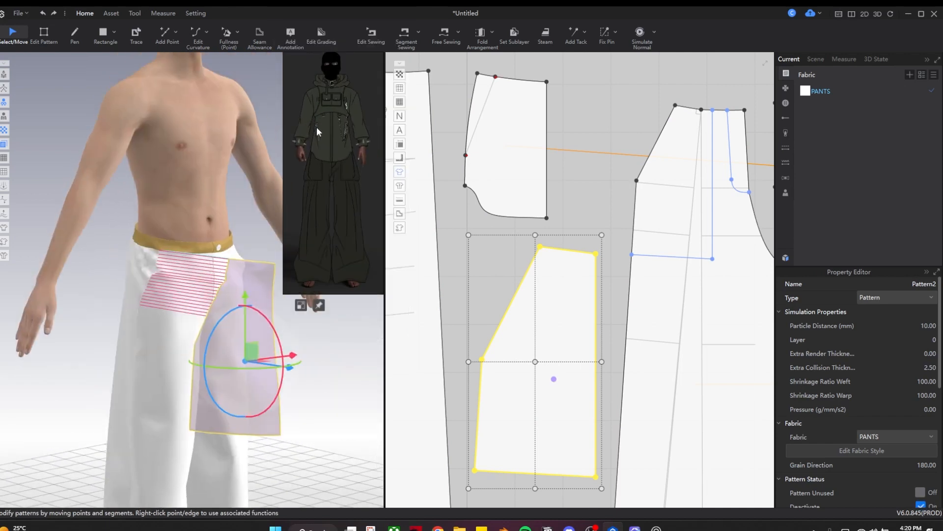
Step: Simulate the pants with the pocket deactivated, pulling the front leg fabric downward
{"action": "scroll", "coordinate": [188, 264], "scroll_direction": "up", "scroll_amount": 3}
{"action": "key", "text": "space"}
{"action": "right_click_drag", "start_coordinate": [241, 332], "coordinate": [116, 354]}
{"action": "middle_click_drag", "start_coordinate": [116, 355], "coordinate": [162, 300]}
{"action": "left_click_drag", "start_coordinate": [126, 370], "coordinate": [119, 418]}
Step: Remove the 6.35 seam between the inner hip pocket bag and the front panel's side edge
{"action": "key", "text": "b"}
{"action": "middle_click_drag", "start_coordinate": [655, 186], "coordinate": [628, 278]}
{"action": "left_click", "coordinate": [633, 232]}
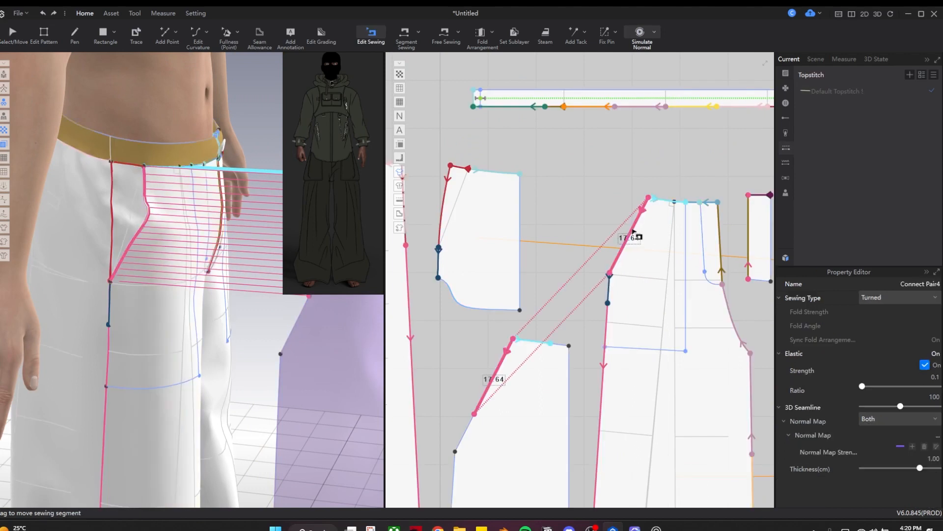
{"action": "scroll", "coordinate": [564, 255], "scroll_direction": "up", "scroll_amount": 1}
{"action": "scroll", "coordinate": [564, 256], "scroll_direction": "down", "scroll_amount": 2}
{"action": "middle_click_drag", "start_coordinate": [564, 255], "coordinate": [575, 264]}
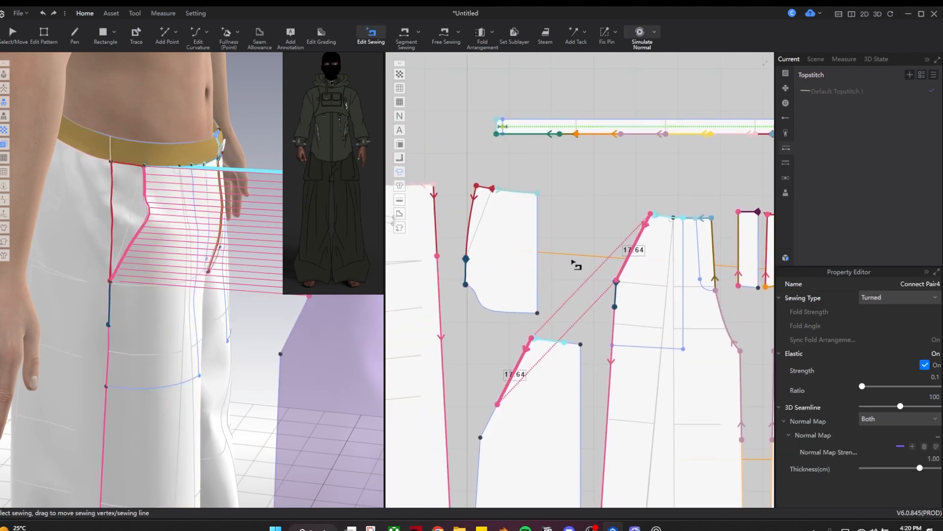
{"action": "left_click", "coordinate": [574, 264]}
{"action": "left_click", "coordinate": [474, 268]}
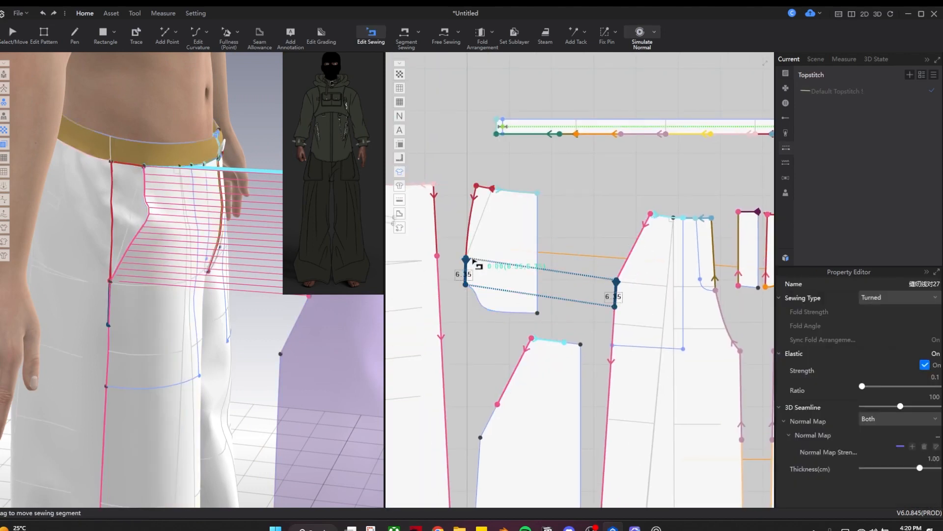
Step: Lay the inner pocket bag over the front panel's hip to compare their outlines, and move it back beside the panel
{"action": "key", "text": "a"}
{"action": "left_click", "coordinate": [129, 372]}
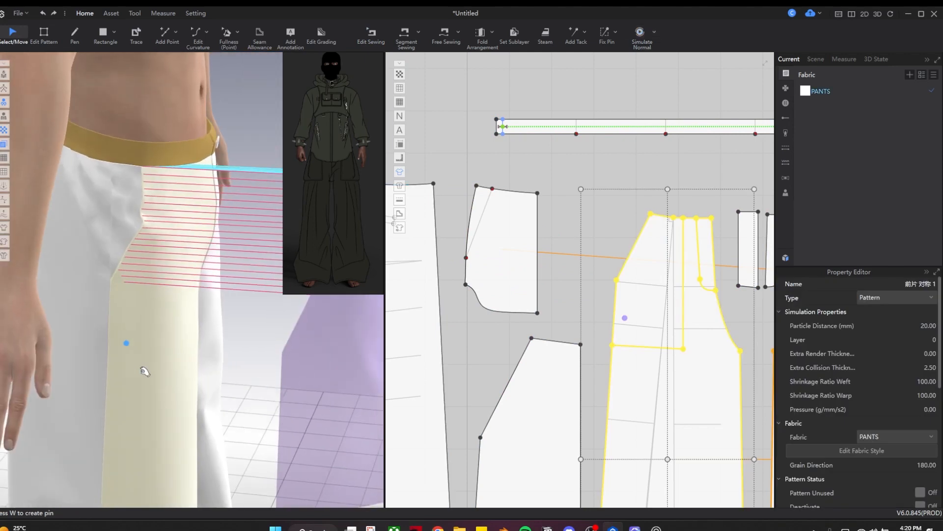
{"action": "scroll", "coordinate": [491, 235], "scroll_direction": "up", "scroll_amount": 1}
{"action": "left_click_drag", "start_coordinate": [489, 231], "coordinate": [673, 268]}
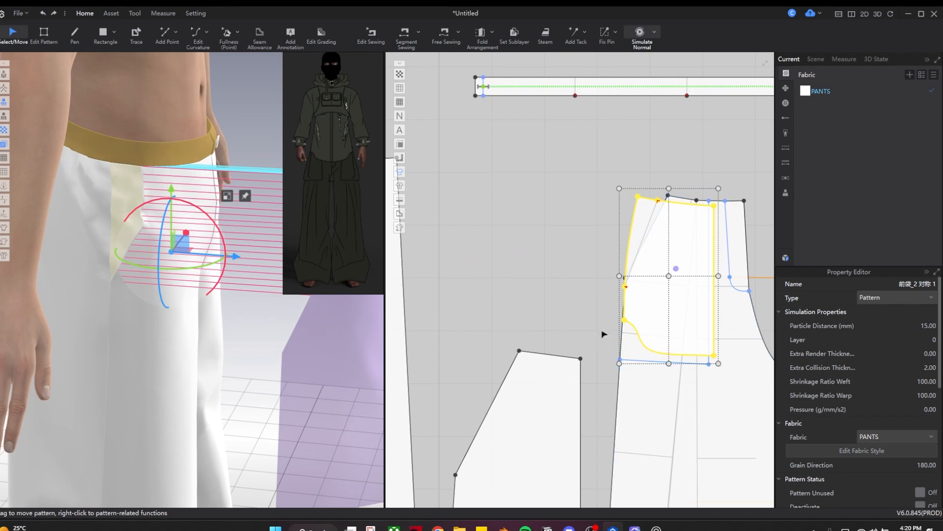
{"action": "key", "text": "x"}
{"action": "scroll", "coordinate": [629, 320], "scroll_direction": "up", "scroll_amount": 5}
{"action": "left_click", "coordinate": [623, 303]}
{"action": "scroll", "coordinate": [553, 328], "scroll_direction": "down", "scroll_amount": 8}
{"action": "key", "text": "q"}
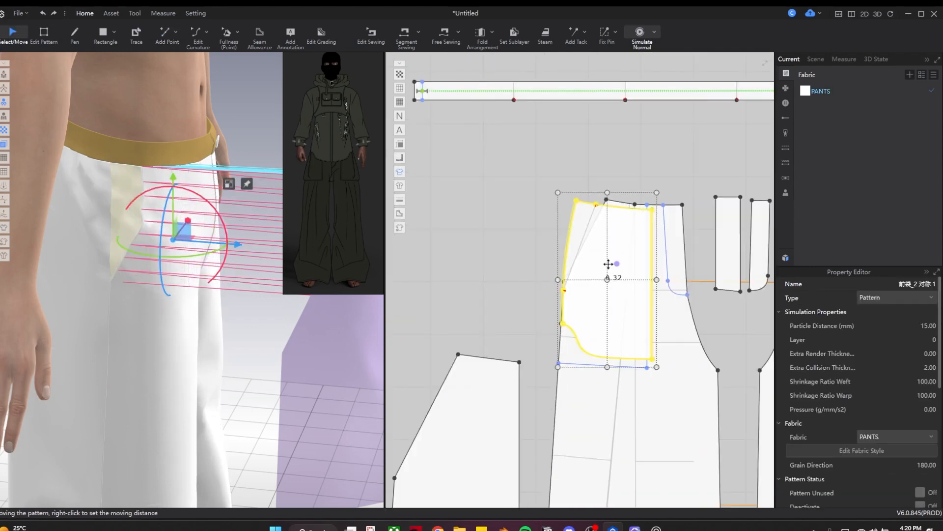
{"action": "left_click_drag", "start_coordinate": [617, 265], "coordinate": [485, 237]}
{"action": "middle_click_drag", "start_coordinate": [443, 290], "coordinate": [482, 297]}
{"action": "left_click", "coordinate": [438, 339]}
Step: Examine the outer side seam joining the back and front panels, and simulate the pants to check the hip
{"action": "scroll", "coordinate": [204, 324], "scroll_direction": "up", "scroll_amount": 2}
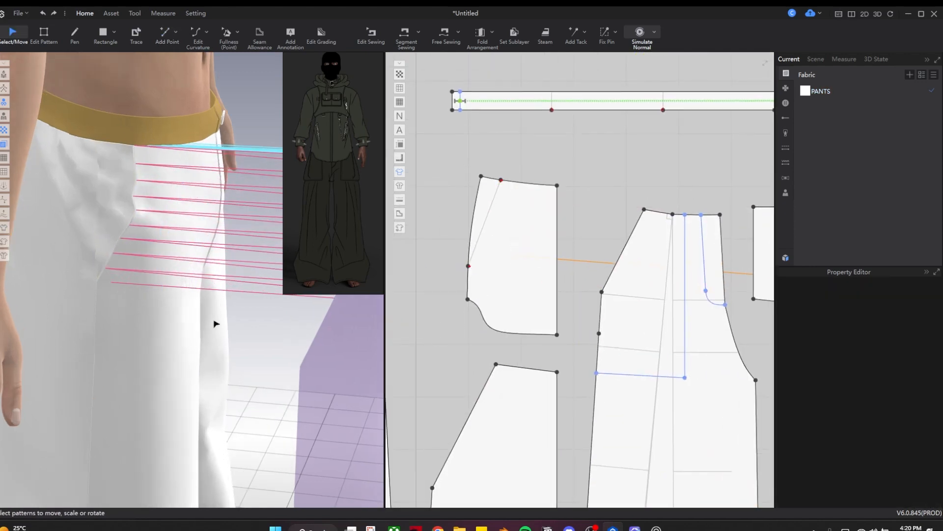
{"action": "middle_click_drag", "start_coordinate": [513, 340], "coordinate": [551, 309]}
{"action": "scroll", "coordinate": [544, 308], "scroll_direction": "down", "scroll_amount": 3}
{"action": "key", "text": "b"}
{"action": "left_click", "coordinate": [453, 309]}
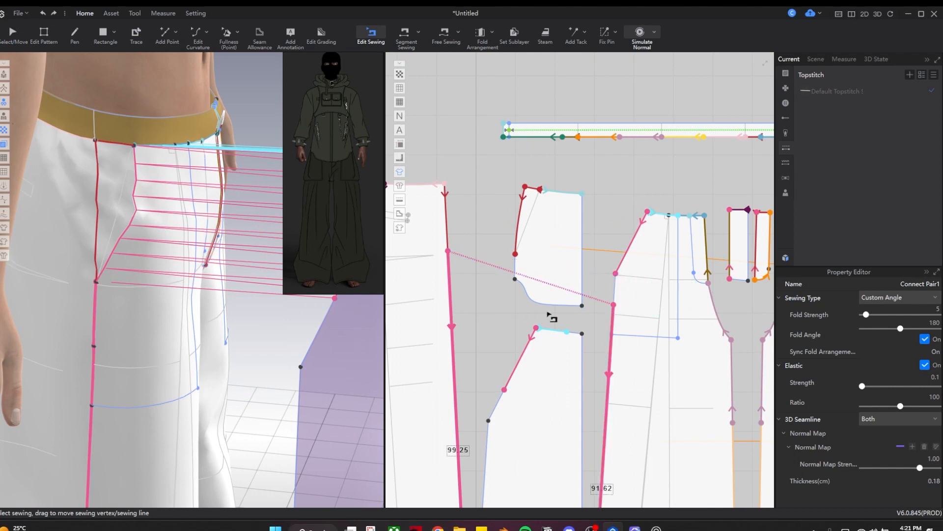
{"action": "scroll", "coordinate": [453, 299], "scroll_direction": "down", "scroll_amount": 5}
{"action": "middle_click_drag", "start_coordinate": [532, 406], "coordinate": [572, 287]}
{"action": "middle_click_drag", "start_coordinate": [543, 177], "coordinate": [545, 259]}
{"action": "scroll", "coordinate": [546, 260], "scroll_direction": "up", "scroll_amount": 3}
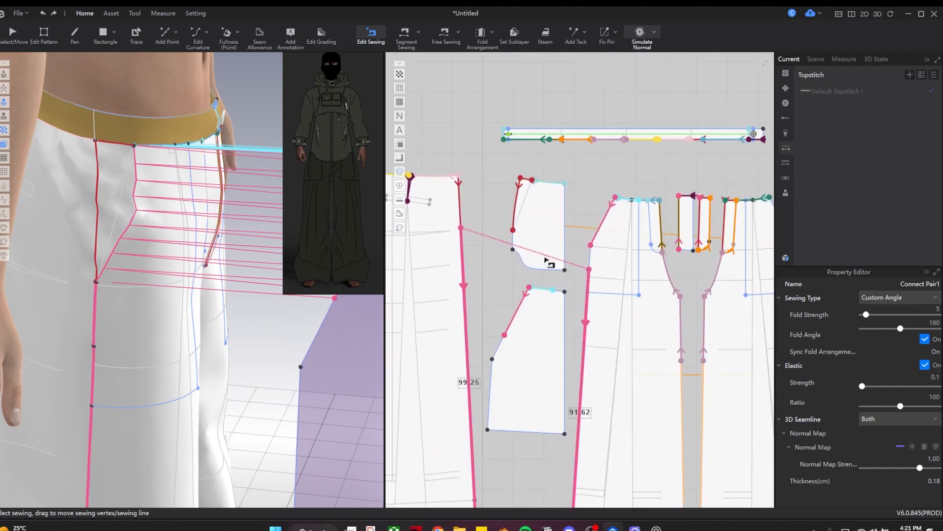
{"action": "key", "text": "space"}
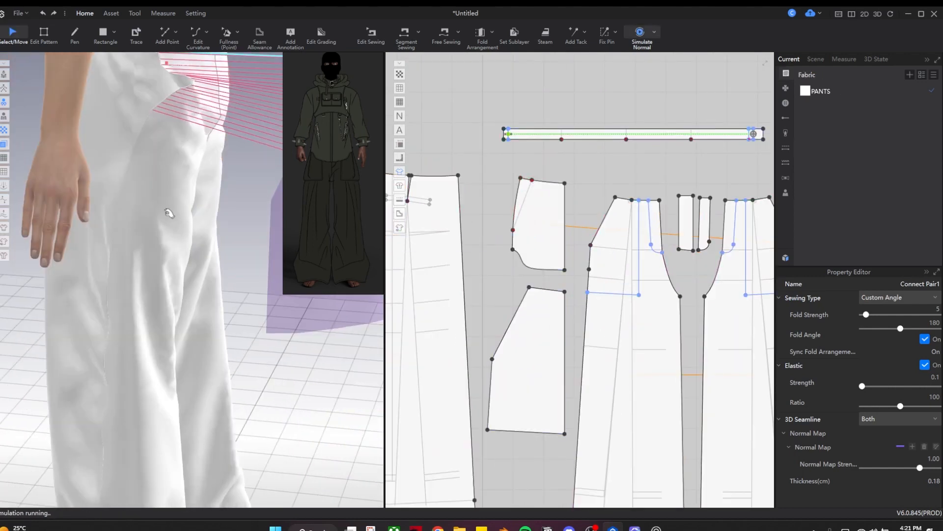
{"action": "scroll", "coordinate": [176, 281], "scroll_direction": "down", "scroll_amount": 3}
{"action": "scroll", "coordinate": [176, 280], "scroll_direction": "up", "scroll_amount": 3}
{"action": "scroll", "coordinate": [539, 244], "scroll_direction": "up", "scroll_amount": 5}
Step: Try editing the front panel's hip corner point during simulation, and undo the changes
{"action": "key", "text": "z"}
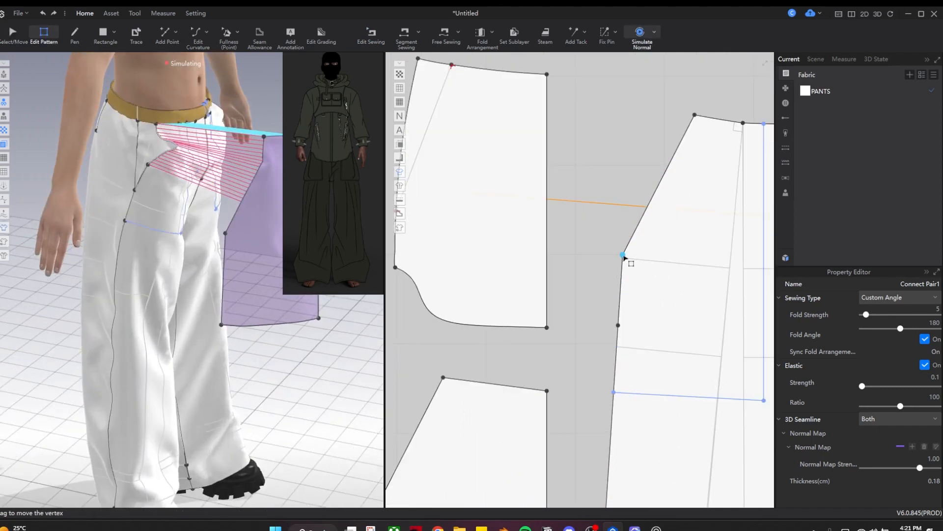
{"action": "left_click_drag", "start_coordinate": [619, 324], "coordinate": [618, 325]}
{"action": "left_click", "coordinate": [516, 304]}
{"action": "scroll", "coordinate": [518, 286], "scroll_direction": "up", "scroll_amount": 6}
{"action": "right_click", "coordinate": [575, 221]}
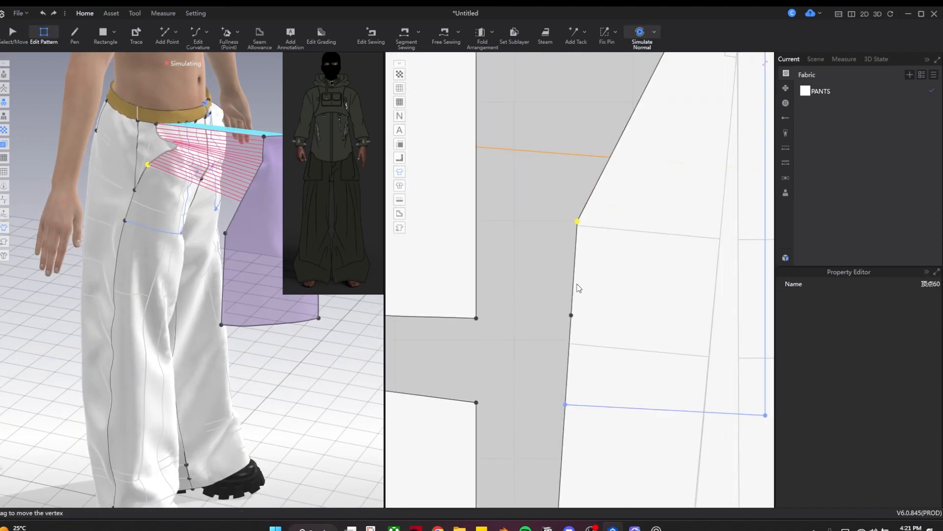
{"action": "left_click_drag", "start_coordinate": [576, 297], "coordinate": [576, 296]}
{"action": "key", "text": "q"}
{"action": "left_click_drag", "start_coordinate": [136, 273], "coordinate": [153, 334]}
{"action": "key", "text": "ctrl+z"}
{"action": "key", "text": "ctrl+z"}
{"action": "key", "text": "ctrl+z"}
Step: Extend the outer side seam's upper end on the front panel up to the hip corner point and simulate the pants
{"action": "scroll", "coordinate": [543, 294], "scroll_direction": "down", "scroll_amount": 5}
{"action": "key", "text": "b"}
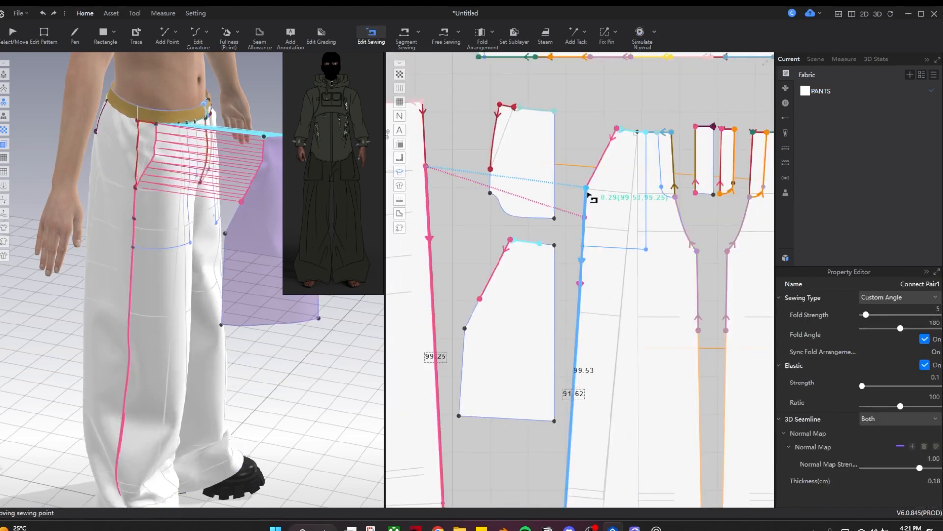
{"action": "left_click_drag", "start_coordinate": [589, 193], "coordinate": [587, 192]}
{"action": "key", "text": "q"}
{"action": "key", "text": "space"}
{"action": "left_click", "coordinate": [158, 240]}
{"action": "right_click_drag", "start_coordinate": [153, 314], "coordinate": [134, 221]}
{"action": "middle_click_drag", "start_coordinate": [135, 221], "coordinate": [133, 318]}
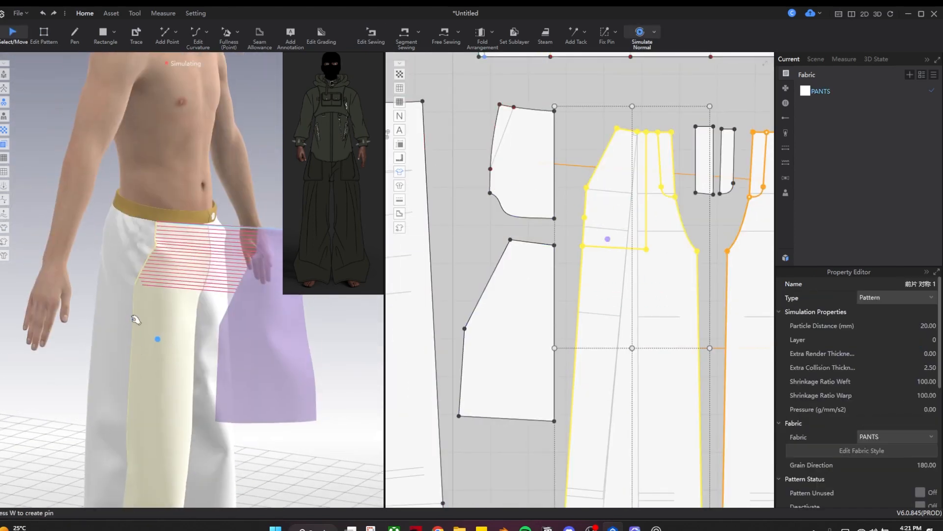
{"action": "scroll", "coordinate": [135, 320], "scroll_direction": "up", "scroll_amount": 5}
{"action": "scroll", "coordinate": [543, 268], "scroll_direction": "up", "scroll_amount": 3}
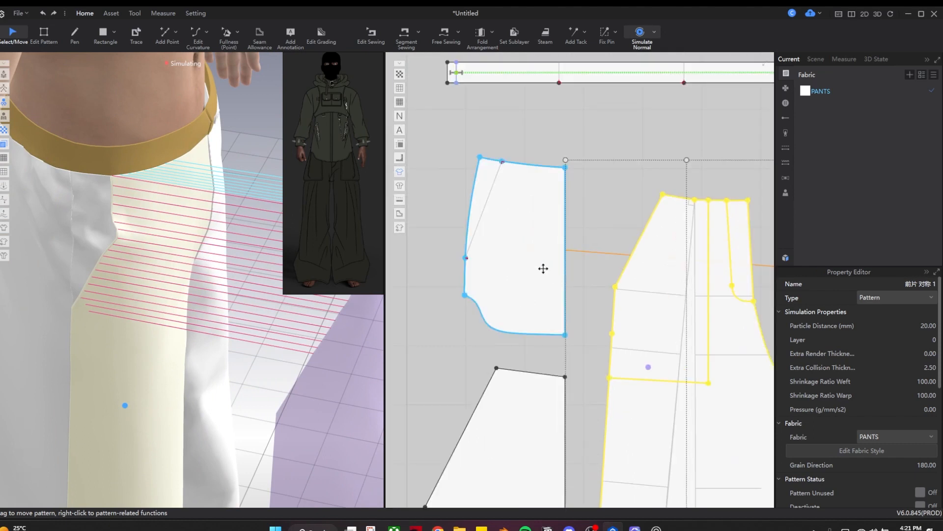
Step: Cut the inner pocket bag along its slanted opening line and place the cut-off sliver beside the front panel's slanted edge
{"action": "key", "text": "t"}
{"action": "right_click", "coordinate": [490, 196]}
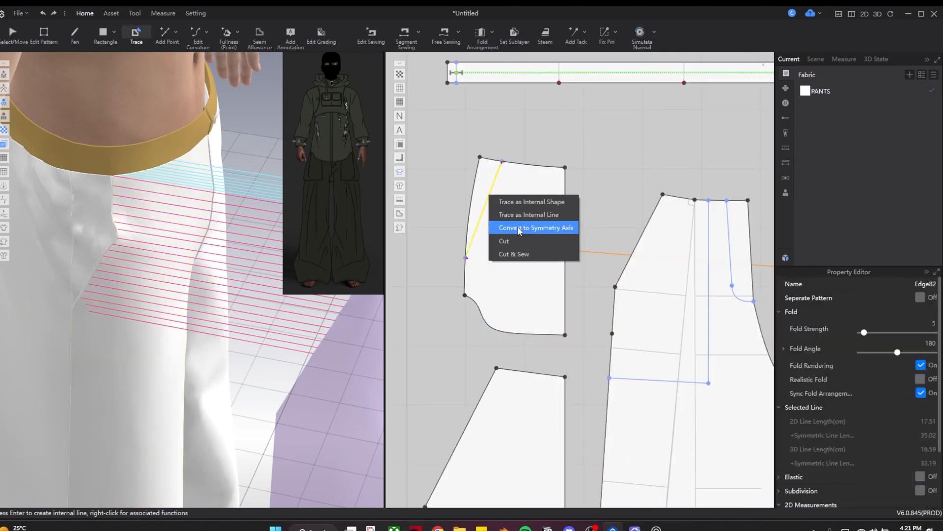
{"action": "left_click", "coordinate": [504, 240]}
{"action": "left_click_drag", "start_coordinate": [482, 197], "coordinate": [634, 219]}
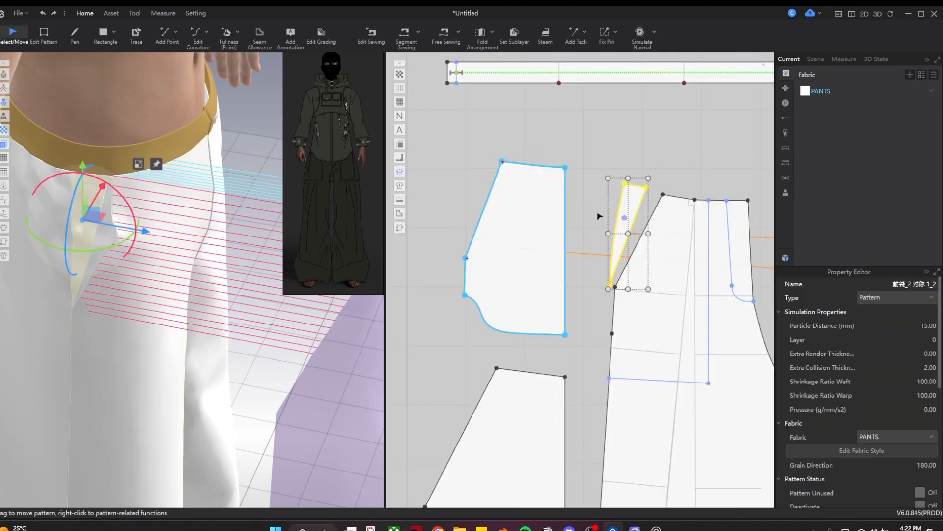
Step: Merge the cut-off sliver into the front panel along the slanted pocket opening
{"action": "key", "text": "b"}
{"action": "left_click", "coordinate": [638, 213]}
{"action": "key", "text": "Delete"}
{"action": "key", "text": "z"}
{"action": "left_click", "coordinate": [636, 216]}
{"action": "left_click", "coordinate": [648, 225], "text": "shift"}
{"action": "right_click", "coordinate": [648, 225]}
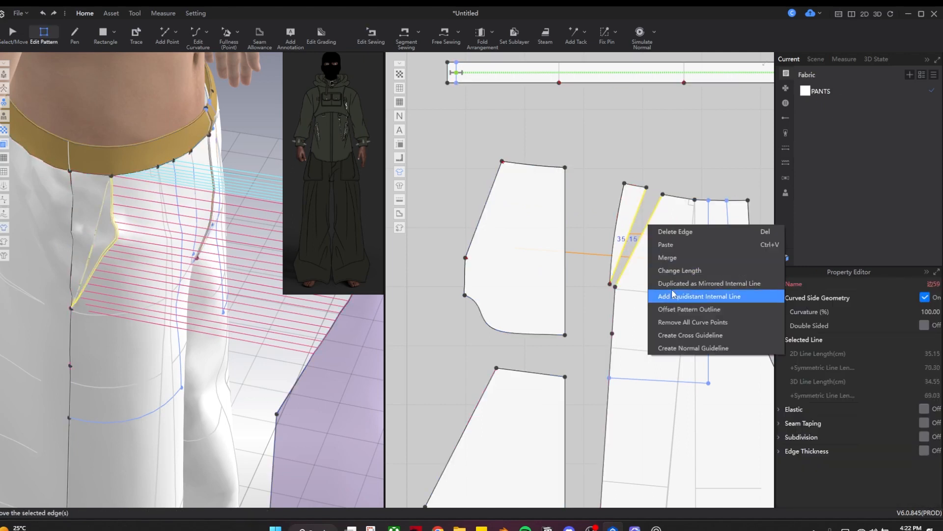
{"action": "left_click", "coordinate": [673, 258]}
Step: Delete the remaining inner pocket bag pieces on both sides of the pants
{"action": "key", "text": "q"}
{"action": "left_click", "coordinate": [533, 256]}
{"action": "key", "text": "Delete"}
{"action": "scroll", "coordinate": [529, 236], "scroll_direction": "down", "scroll_amount": 5}
{"action": "left_click", "coordinate": [703, 306]}
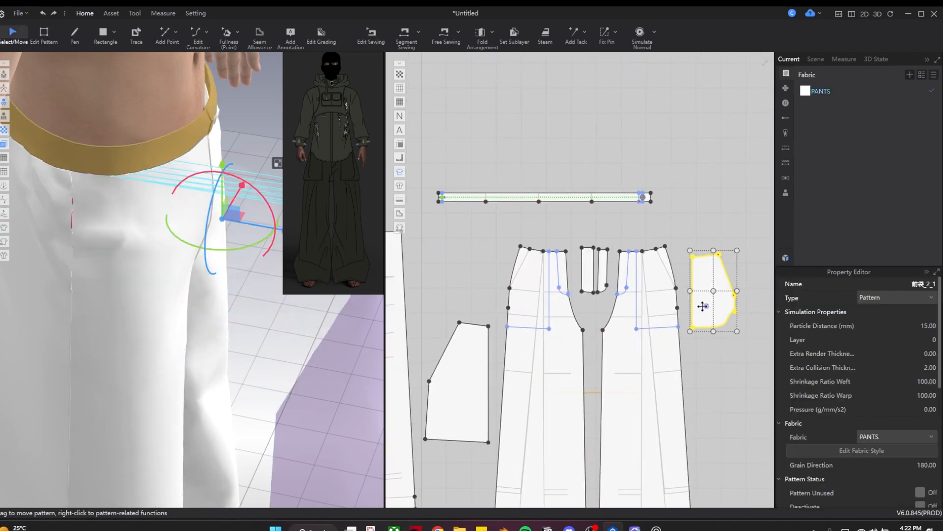
{"action": "key", "text": "Delete"}
Step: Simulate the pants with the merged front panels, pulling the front leg fabric into place
{"action": "key", "text": "space"}
{"action": "middle_click_drag", "start_coordinate": [514, 346], "coordinate": [587, 276]}
{"action": "left_click_drag", "start_coordinate": [91, 312], "coordinate": [102, 347]}
{"action": "key", "text": "space"}
{"action": "scroll", "coordinate": [98, 416], "scroll_direction": "down", "scroll_amount": 3}
{"action": "middle_click_drag", "start_coordinate": [98, 416], "coordinate": [105, 275]}
{"action": "right_click_drag", "start_coordinate": [197, 285], "coordinate": [179, 345]}
{"action": "key", "text": "space"}
{"action": "scroll", "coordinate": [594, 229], "scroll_direction": "up", "scroll_amount": 6}
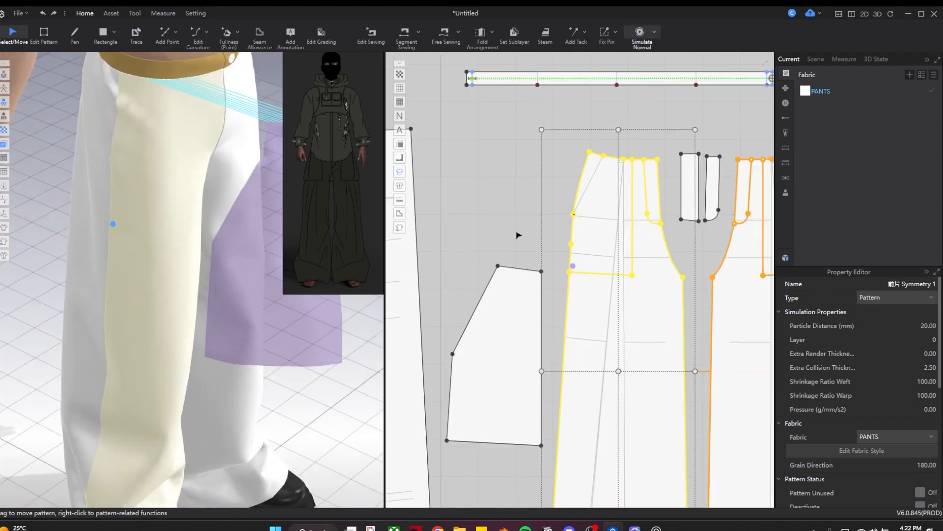
Step: Delete the extra point on the front panel's side edge below the hip corner
{"action": "left_click", "coordinate": [519, 236]}
{"action": "key", "text": "z"}
{"action": "left_click", "coordinate": [580, 260]}
{"action": "key", "text": "Delete"}
Step: Select the front panel's side edge segments from waist to hem and shift them outward to widen both legs
{"action": "left_click", "coordinate": [583, 212]}
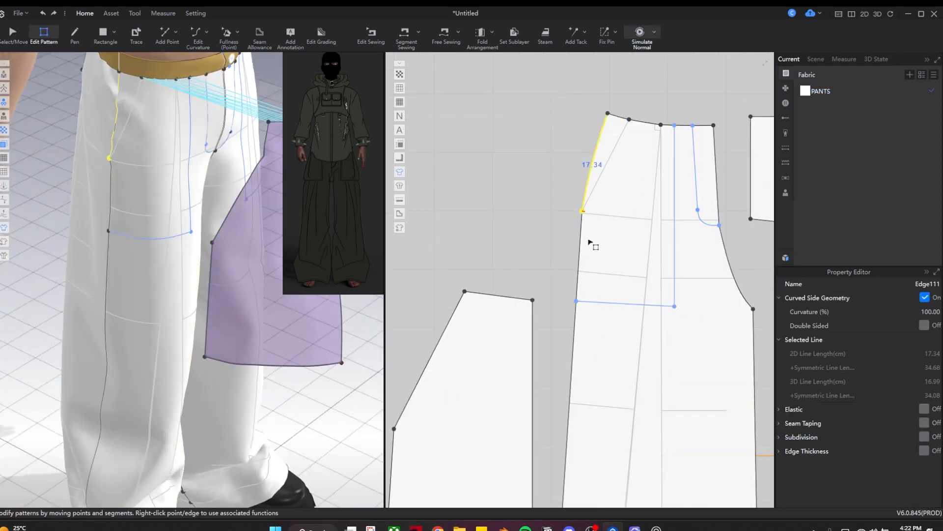
{"action": "scroll", "coordinate": [580, 279], "scroll_direction": "down", "scroll_amount": 5}
{"action": "middle_click_drag", "start_coordinate": [579, 480], "coordinate": [583, 324]}
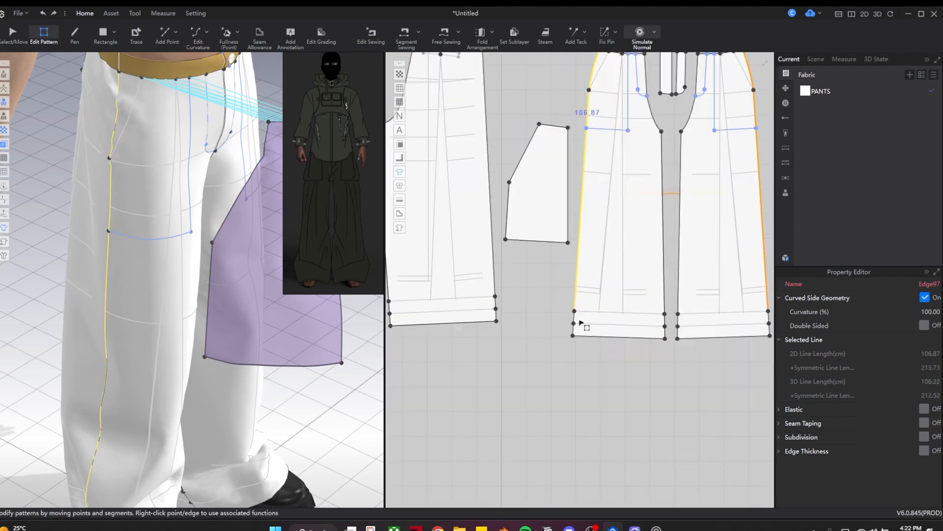
{"action": "scroll", "coordinate": [580, 325], "scroll_direction": "up", "scroll_amount": 5}
{"action": "left_click", "coordinate": [570, 305], "text": "shift"}
{"action": "left_click_drag", "start_coordinate": [536, 336], "coordinate": [536, 336]}
{"action": "scroll", "coordinate": [538, 337], "scroll_direction": "down", "scroll_amount": 6}
{"action": "middle_click_drag", "start_coordinate": [551, 267], "coordinate": [596, 421]}
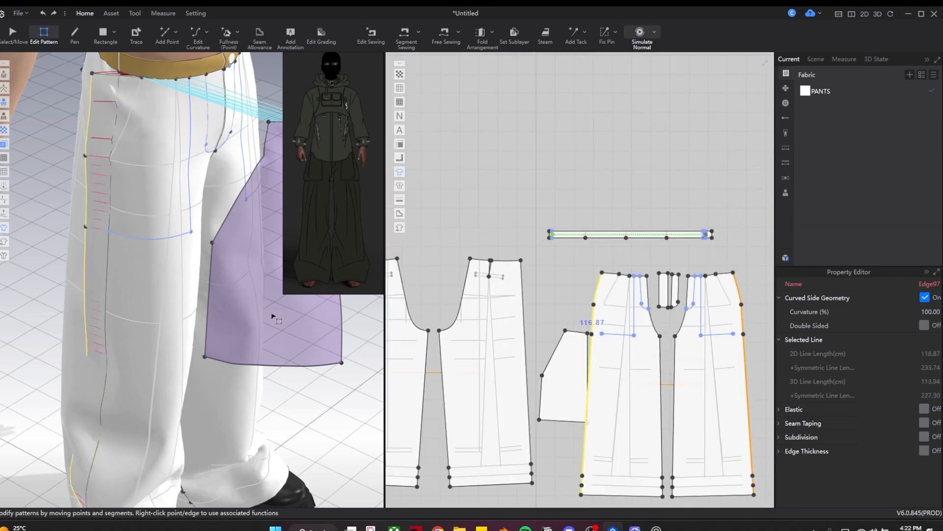
Step: Simulate the widened pants while pulling the leg fabric into place
{"action": "key", "text": "space"}
{"action": "left_click_drag", "start_coordinate": [183, 206], "coordinate": [212, 293]}
{"action": "right_click_drag", "start_coordinate": [212, 293], "coordinate": [319, 304]}
{"action": "left_click_drag", "start_coordinate": [221, 338], "coordinate": [251, 340]}
{"action": "key", "text": "space"}
{"action": "right_click_drag", "start_coordinate": [255, 342], "coordinate": [184, 322]}
Step: Shift the front panel's internal pocket outline toward the side edge and show the pattern lines in 3D
{"action": "key", "text": "z"}
{"action": "scroll", "coordinate": [600, 300], "scroll_direction": "up", "scroll_amount": 4}
{"action": "middle_click_drag", "start_coordinate": [606, 301], "coordinate": [505, 270]}
{"action": "scroll", "coordinate": [520, 229], "scroll_direction": "up", "scroll_amount": 4}
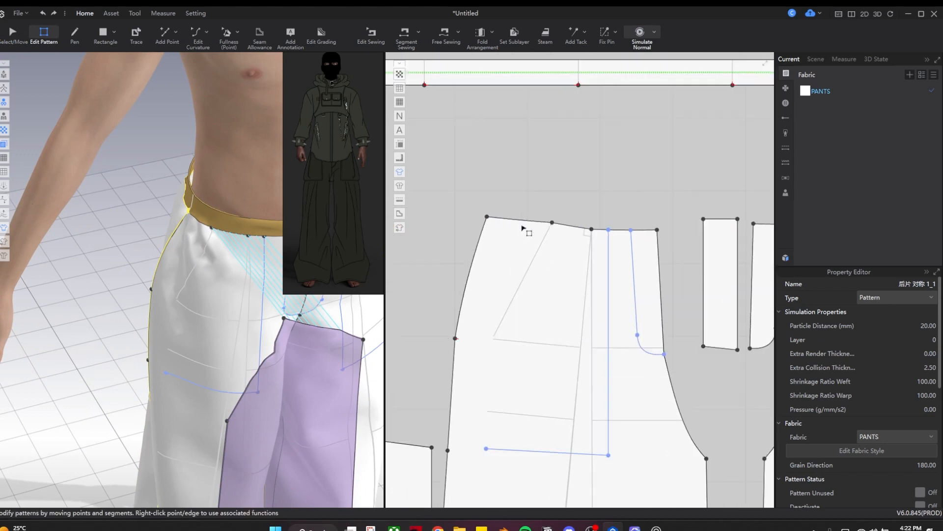
{"action": "left_click", "coordinate": [553, 225]}
{"action": "scroll", "coordinate": [553, 255], "scroll_direction": "down", "scroll_amount": 2}
{"action": "key", "text": "a"}
{"action": "left_click_drag", "start_coordinate": [593, 296], "coordinate": [579, 296]}
{"action": "scroll", "coordinate": [295, 314], "scroll_direction": "down", "scroll_amount": 2}
{"action": "middle_click_drag", "start_coordinate": [295, 315], "coordinate": [172, 275]}
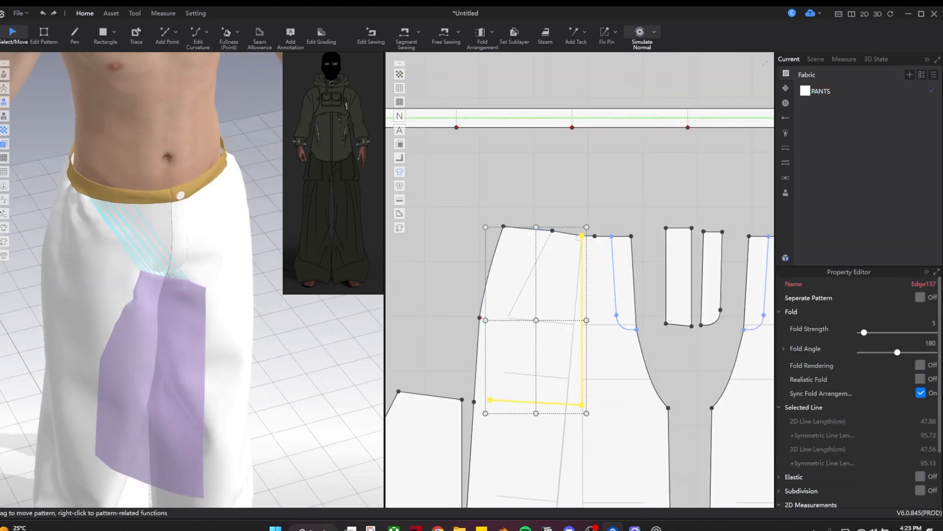
{"action": "left_click", "coordinate": [4, 227]}
{"action": "right_click_drag", "start_coordinate": [90, 299], "coordinate": [91, 272]}
Step: Delete the extra waist-edge point where the former slanted pocket opening met the front panel's waistline
{"action": "middle_click_drag", "start_coordinate": [461, 298], "coordinate": [493, 278]}
{"action": "left_click", "coordinate": [493, 278]}
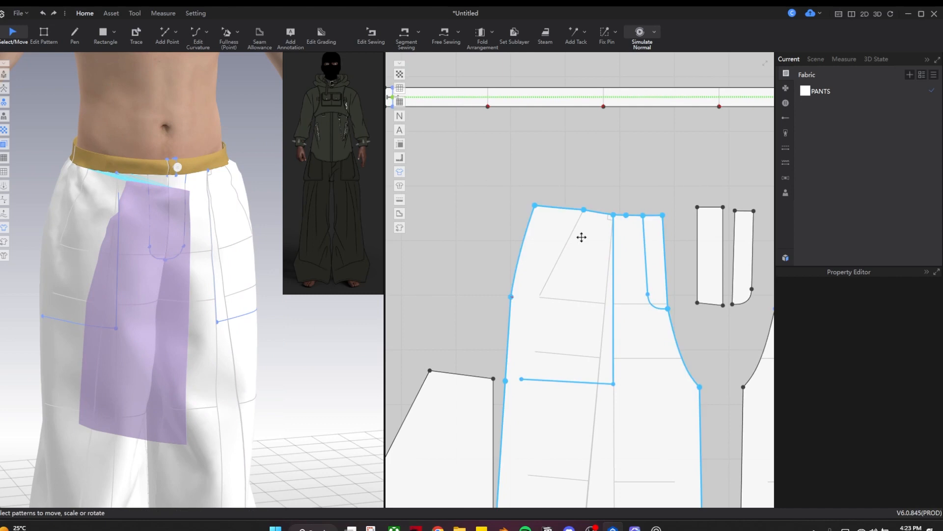
{"action": "key", "text": "z"}
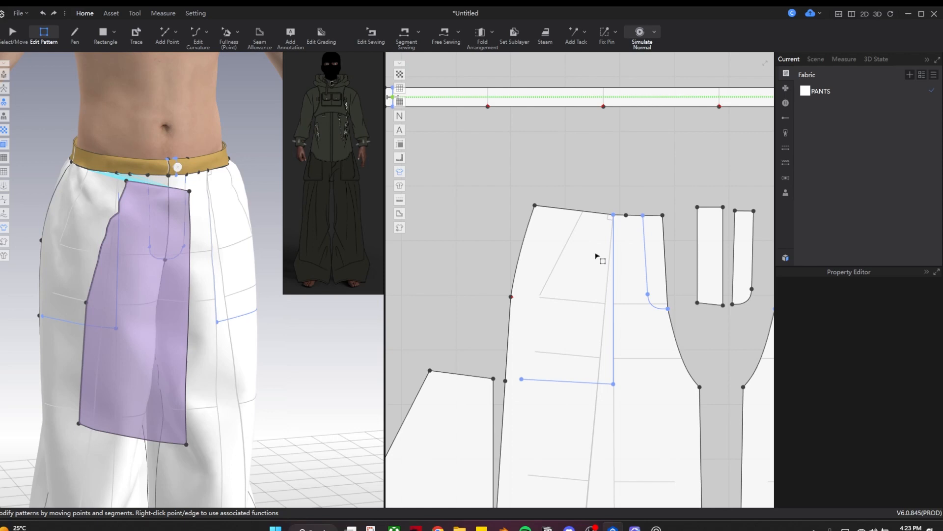
{"action": "scroll", "coordinate": [363, 332], "scroll_direction": "down", "scroll_amount": 1}
Step: Reactivate the separate side pocket piece and delete it
{"action": "key", "text": "q"}
{"action": "left_click", "coordinate": [156, 324]}
{"action": "right_click", "coordinate": [154, 324]}
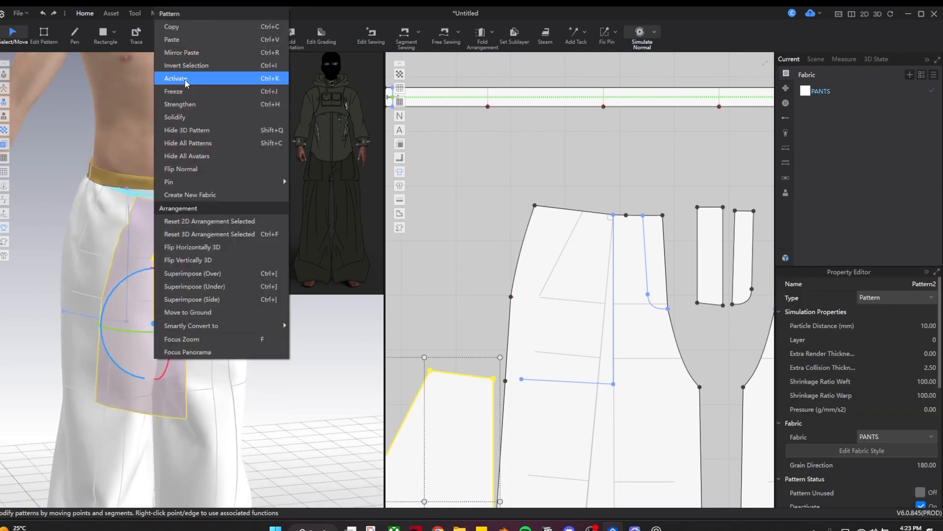
{"action": "left_click", "coordinate": [194, 78]}
{"action": "right_click_drag", "start_coordinate": [143, 361], "coordinate": [218, 359]}
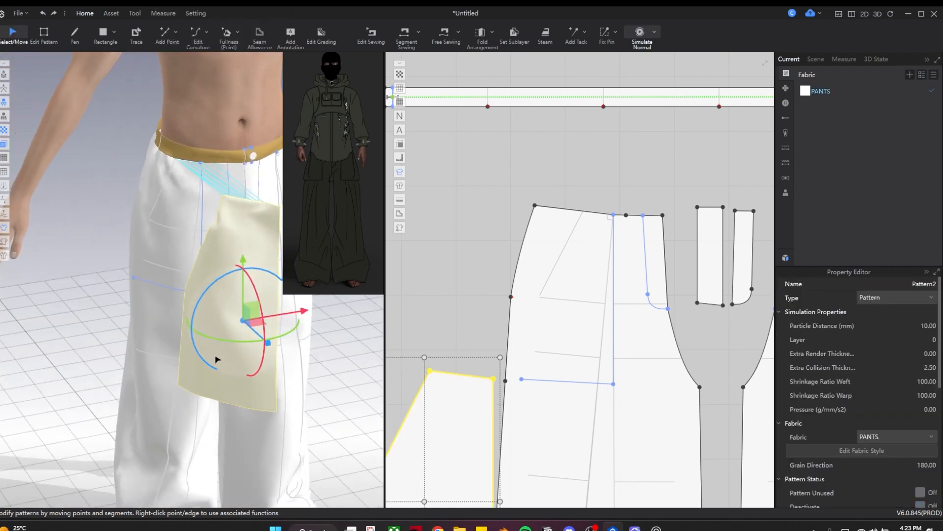
{"action": "key", "text": "Delete"}
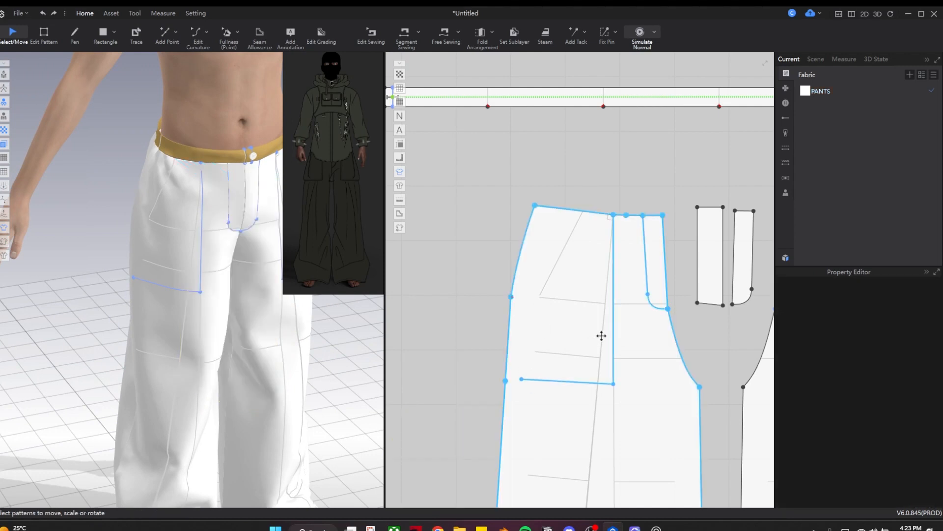
Step: Scale up the internal pocket outline on the front panel so it reaches lower and wider
{"action": "left_click", "coordinate": [614, 337]}
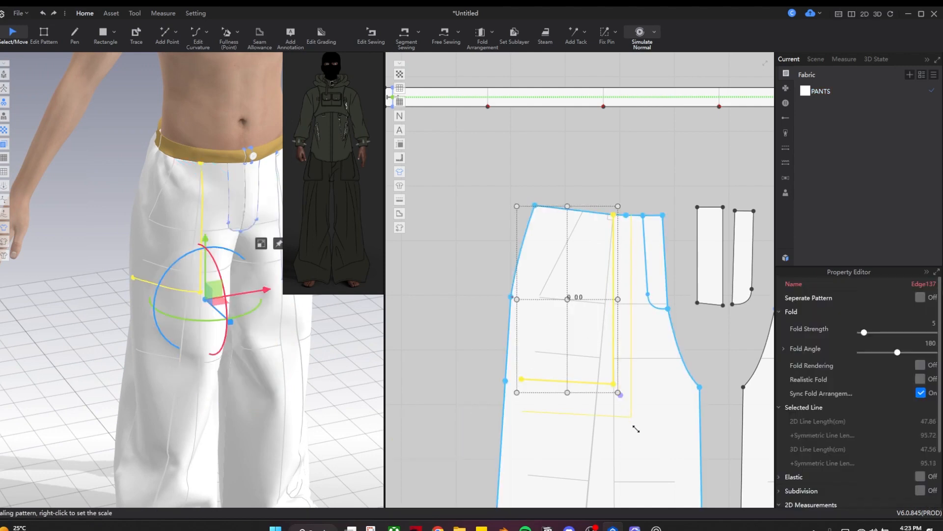
{"action": "left_click_drag", "start_coordinate": [636, 429], "coordinate": [640, 437]}
{"action": "middle_click_drag", "start_coordinate": [626, 365], "coordinate": [647, 300]}
{"action": "left_click", "coordinate": [499, 354]}
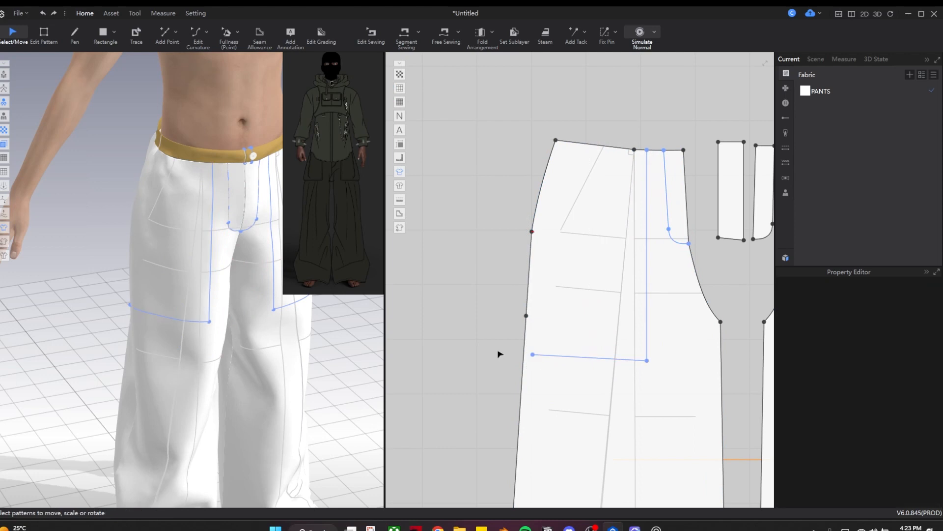
Step: Extend the pocket outline's lower line to the front panel's side edge and delete the extra side-edge point just above it
{"action": "key", "text": "z"}
{"action": "left_click", "coordinate": [533, 357]}
{"action": "mouse_move", "coordinate": [566, 407]}
{"action": "left_click", "coordinate": [661, 404]}
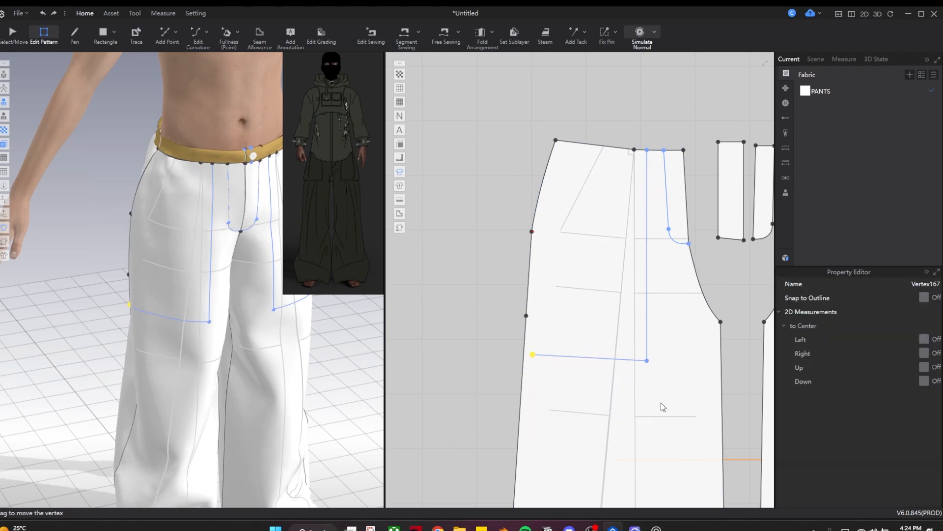
{"action": "left_click", "coordinate": [527, 317]}
{"action": "key", "text": "Delete"}
Step: Simulate the pants so the leg drapes with the extended pocket outline
{"action": "right_click_drag", "start_coordinate": [162, 351], "coordinate": [189, 361]}
{"action": "key", "text": "space"}
{"action": "left_click", "coordinate": [185, 276]}
{"action": "key", "text": "space"}
{"action": "right_click_drag", "start_coordinate": [295, 334], "coordinate": [258, 350]}
Step: Delete the extra waistline point beside the pocket outline's vertical line on the front panel
{"action": "left_click", "coordinate": [472, 196]}
{"action": "scroll", "coordinate": [635, 156], "scroll_direction": "up", "scroll_amount": 4}
{"action": "left_click", "coordinate": [636, 153]}
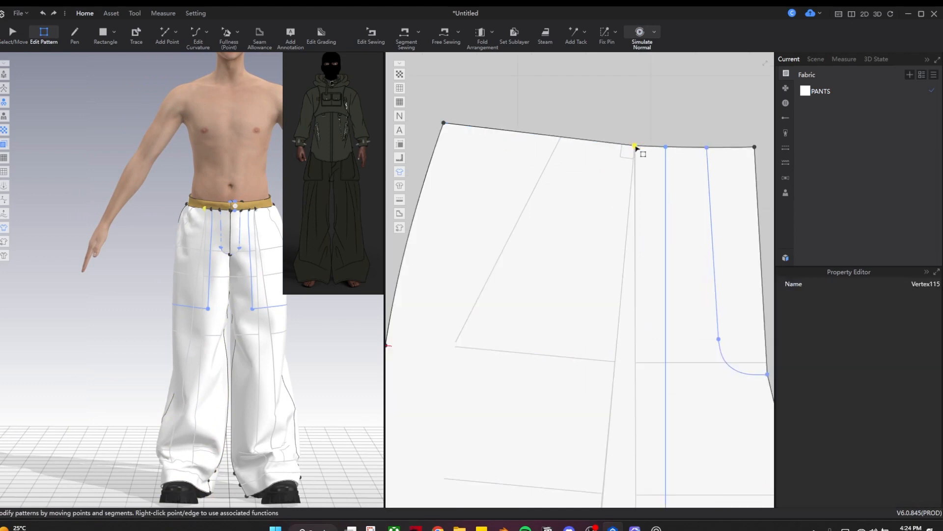
{"action": "scroll", "coordinate": [638, 154], "scroll_direction": "down", "scroll_amount": 2}
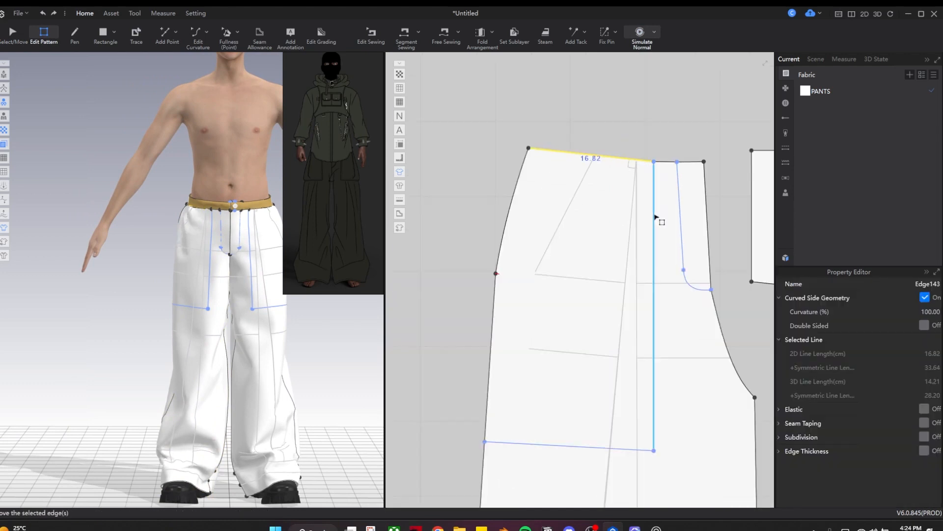
Step: Split the side edge where the pocket outline meets it and select the edges enclosing the pocket area
{"action": "right_click", "coordinate": [490, 365]}
{"action": "left_click", "coordinate": [540, 444]}
{"action": "key", "text": "Escape"}
{"action": "right_click", "coordinate": [490, 363]}
{"action": "left_click", "coordinate": [539, 471]}
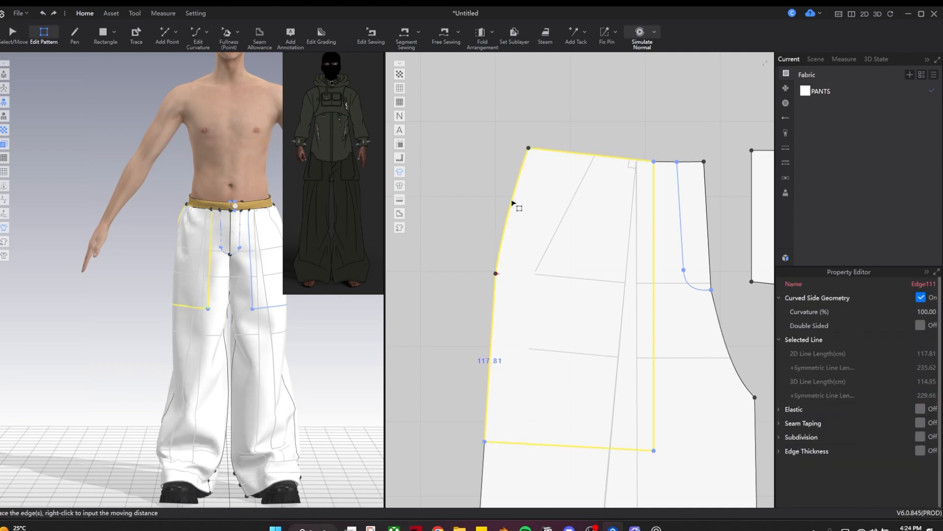
{"action": "mouse_move", "coordinate": [300, 227]}
{"action": "right_mouse_down"}
{"action": "mouse_move", "coordinate": [185, 326]}
{"action": "mouse_move", "coordinate": [141, 380]}
{"action": "mouse_move", "coordinate": [231, 323]}
{"action": "right_mouse_up"}
{"action": "scroll", "coordinate": [231, 322], "scroll_direction": "up", "scroll_amount": 5}
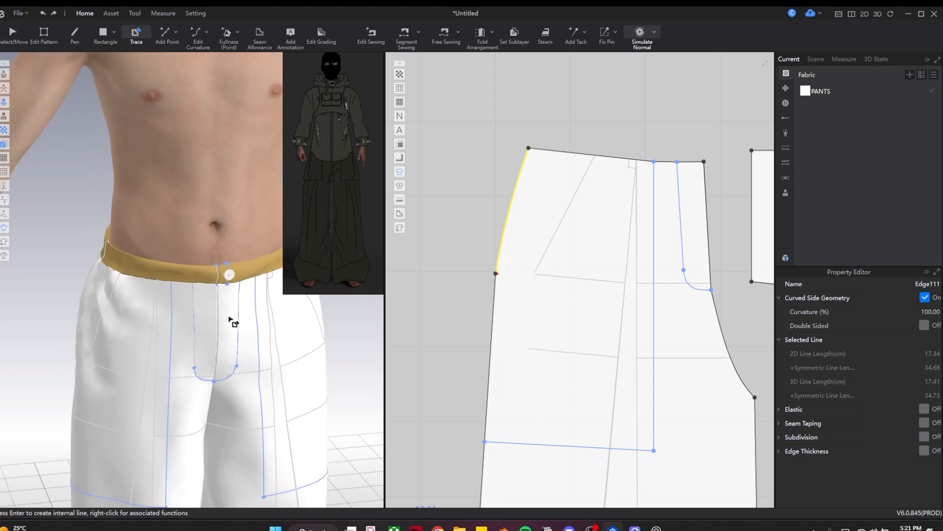
{"action": "key", "text": "q"}
{"action": "left_click_drag", "start_coordinate": [204, 279], "coordinate": [193, 316]}
{"action": "left_click_drag", "start_coordinate": [121, 337], "coordinate": [82, 375]}
{"action": "key", "text": "i"}
{"action": "scroll", "coordinate": [305, 363], "scroll_direction": "down", "scroll_amount": 2}
{"action": "scroll", "coordinate": [305, 364], "scroll_direction": "down", "scroll_amount": 2}
{"action": "middle_click_drag", "start_coordinate": [298, 492], "coordinate": [238, 354]}
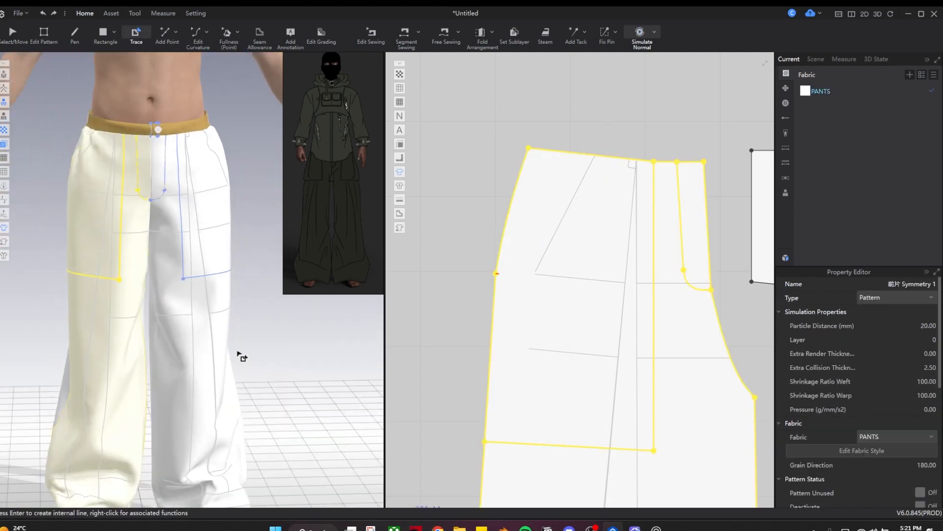
Step: Move the front panels' inner hem corners toward each other to widen the legs at the hem
{"action": "scroll", "coordinate": [614, 353], "scroll_direction": "down", "scroll_amount": 4}
{"action": "middle_click_drag", "start_coordinate": [712, 418], "coordinate": [559, 205]}
{"action": "middle_click_drag", "start_coordinate": [536, 452], "coordinate": [559, 316]}
{"action": "scroll", "coordinate": [559, 316], "scroll_direction": "up", "scroll_amount": 2}
{"action": "left_click", "coordinate": [559, 316]}
{"action": "left_click", "coordinate": [571, 346]}
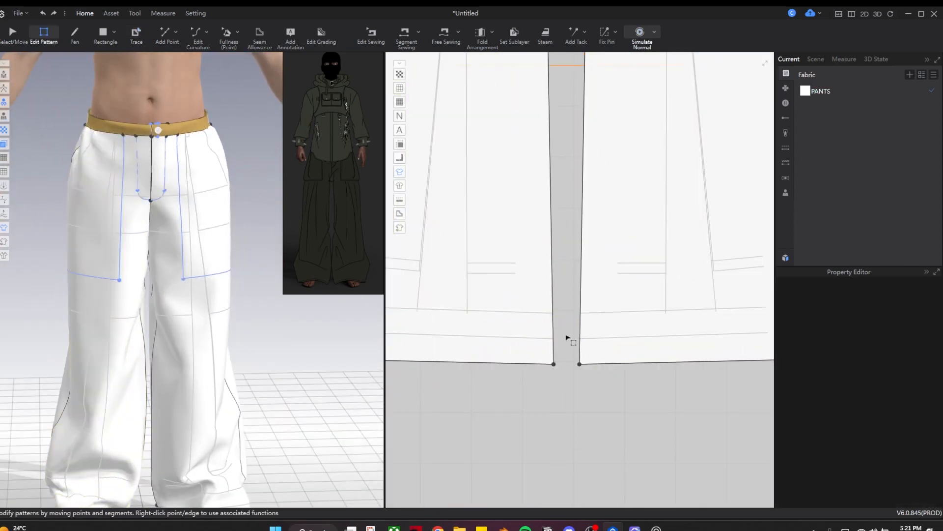
{"action": "scroll", "coordinate": [565, 344], "scroll_direction": "down", "scroll_amount": 4}
{"action": "scroll", "coordinate": [555, 201], "scroll_direction": "up", "scroll_amount": 4}
{"action": "left_click", "coordinate": [549, 194]}
{"action": "scroll", "coordinate": [561, 202], "scroll_direction": "down", "scroll_amount": 3}
{"action": "left_click", "coordinate": [561, 249]}
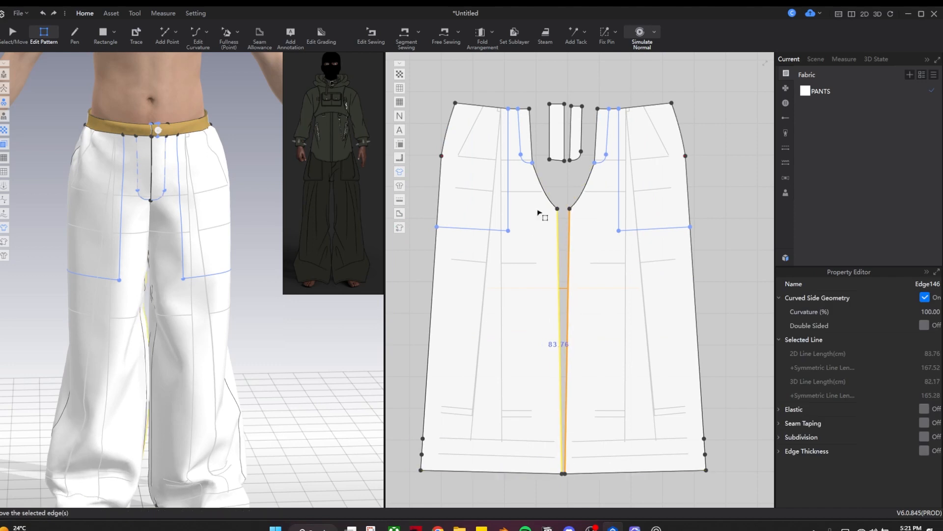
Step: Reshape the front panels' crotch curve into a lower, sharper bend before it reaches the inseam
{"action": "key", "text": "v"}
{"action": "scroll", "coordinate": [544, 182], "scroll_direction": "up", "scroll_amount": 4}
{"action": "left_click", "coordinate": [543, 223]}
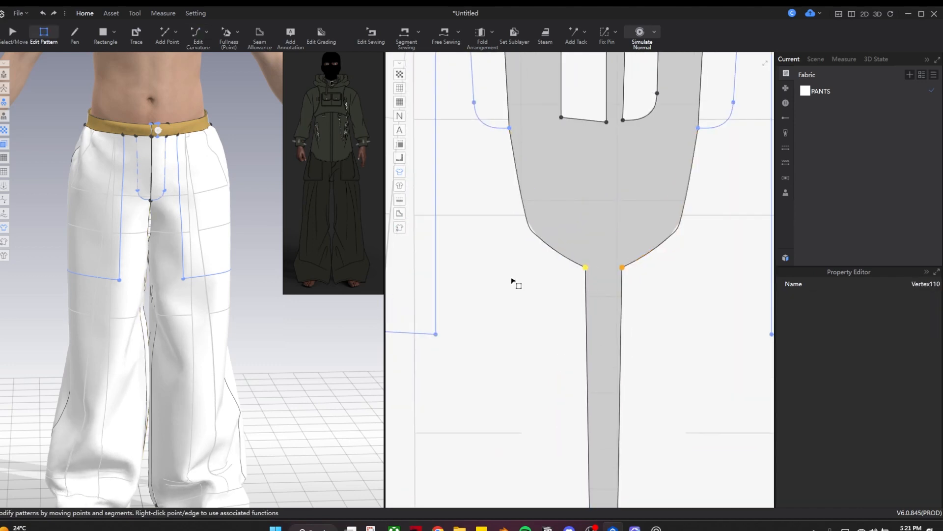
{"action": "scroll", "coordinate": [221, 305], "scroll_direction": "down", "scroll_amount": 3}
{"action": "scroll", "coordinate": [221, 322], "scroll_direction": "up", "scroll_amount": 3}
{"action": "scroll", "coordinate": [562, 280], "scroll_direction": "down", "scroll_amount": 3}
{"action": "scroll", "coordinate": [452, 211], "scroll_direction": "up", "scroll_amount": 2}
Step: Trace the edges enclosing the pocket area into a separate pocket piece and place it beside the front panel
{"action": "left_click", "coordinate": [446, 216]}
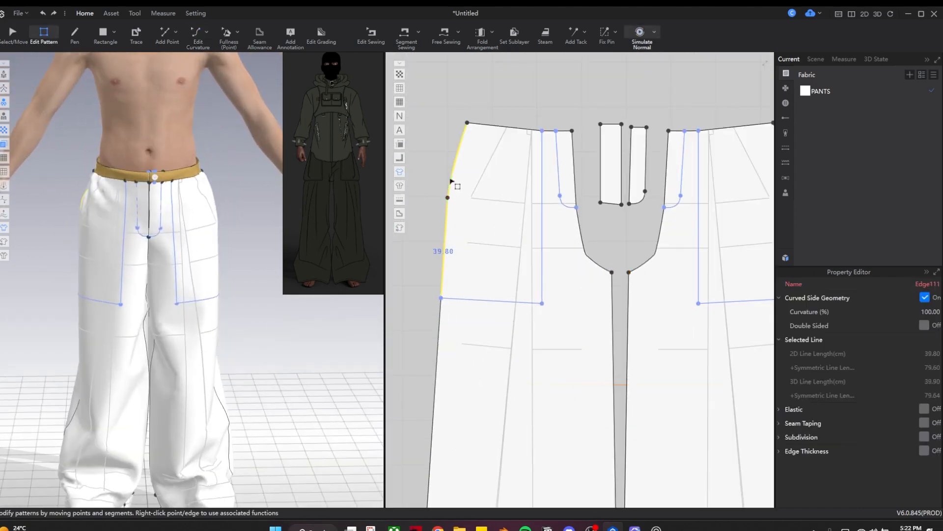
{"action": "key", "text": "t"}
{"action": "right_click", "coordinate": [526, 303]}
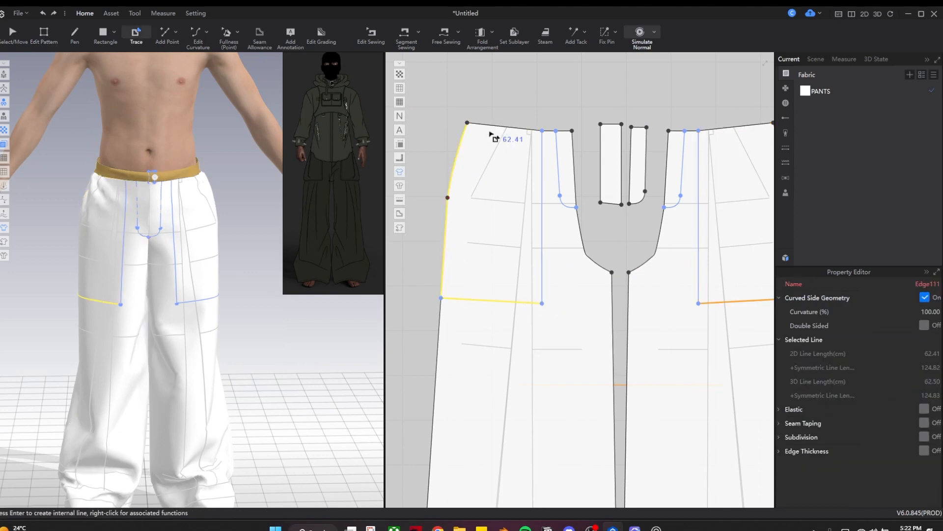
{"action": "left_click", "coordinate": [580, 241]}
{"action": "left_click", "coordinate": [432, 214]}
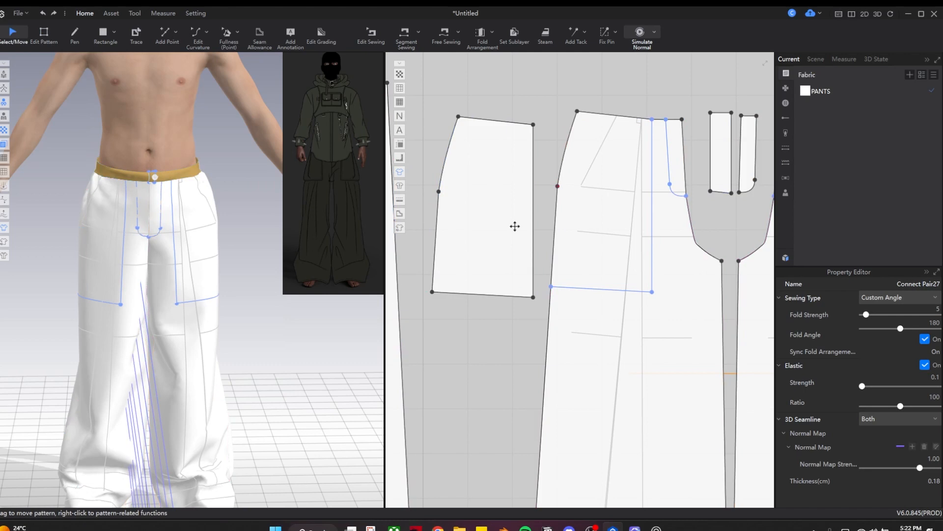
Step: Simulate the new pocket piece over the front panel and set its waistline seam to the Turned sewing type
{"action": "left_click", "coordinate": [492, 217]}
{"action": "key", "text": "space"}
{"action": "right_click_drag", "start_coordinate": [211, 344], "coordinate": [282, 365]}
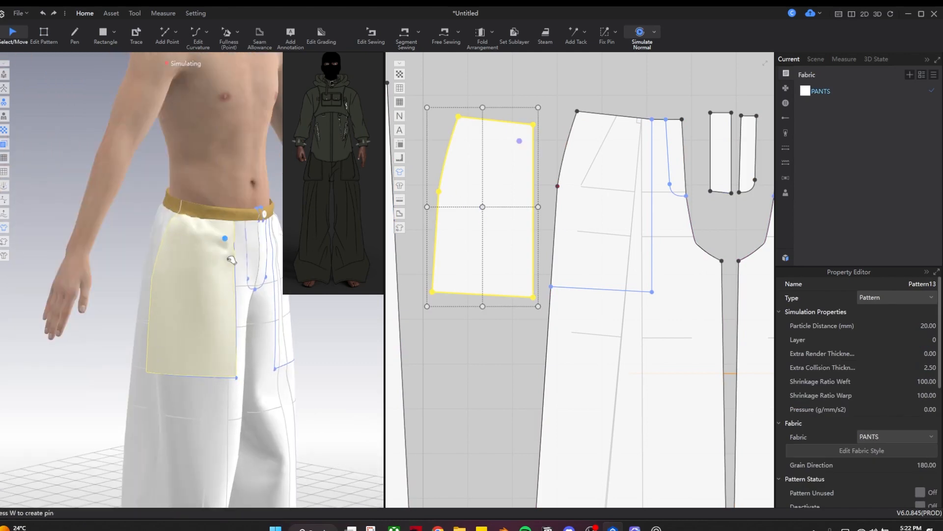
{"action": "key", "text": "b"}
{"action": "key", "text": "a"}
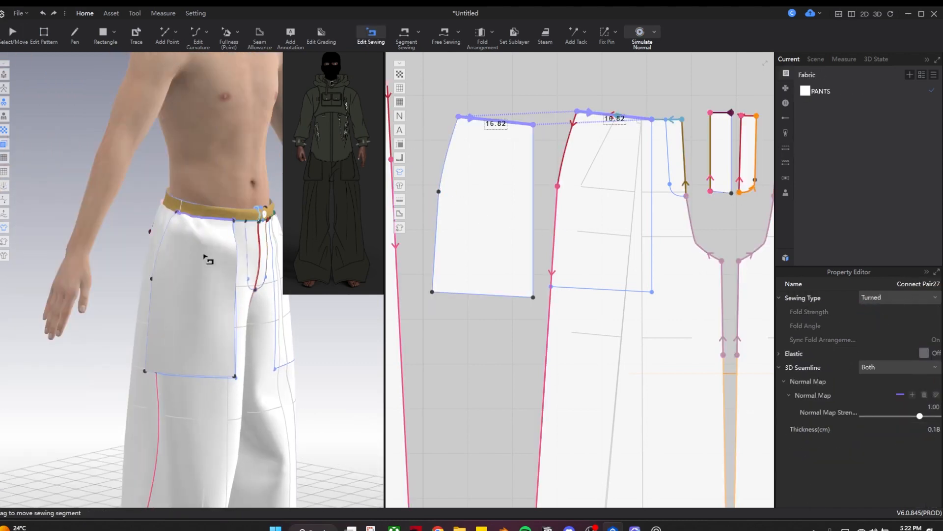
{"action": "left_click", "coordinate": [215, 261]}
{"action": "right_click_drag", "start_coordinate": [216, 261], "coordinate": [224, 374]}
Step: Sew the pocket piece's lower side edge to the front panel's side edge with the Turned sewing type
{"action": "key", "text": "b"}
{"action": "middle_click_drag", "start_coordinate": [512, 276], "coordinate": [530, 311]}
{"action": "key", "text": "n"}
{"action": "left_click", "coordinate": [454, 261]}
{"action": "left_click", "coordinate": [572, 266]}
{"action": "key", "text": "space"}
{"action": "left_click", "coordinate": [226, 350]}
{"action": "right_click_drag", "start_coordinate": [226, 350], "coordinate": [310, 393]}
{"action": "key", "text": "b"}
{"action": "left_click", "coordinate": [454, 280]}
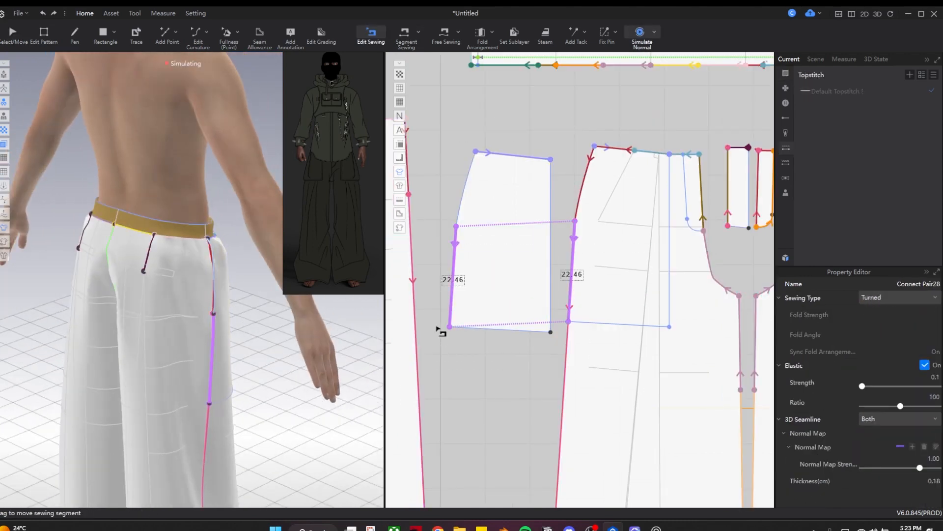
{"action": "key", "text": "n"}
Step: Simulate and pull the pocket piece into place on the thigh, and set its particle distance to 10 mm
{"action": "right_click_drag", "start_coordinate": [304, 340], "coordinate": [190, 347]}
{"action": "middle_click_drag", "start_coordinate": [190, 347], "coordinate": [195, 242]}
{"action": "key", "text": "space"}
{"action": "left_click", "coordinate": [169, 269]}
{"action": "right_click_drag", "start_coordinate": [158, 332], "coordinate": [160, 206]}
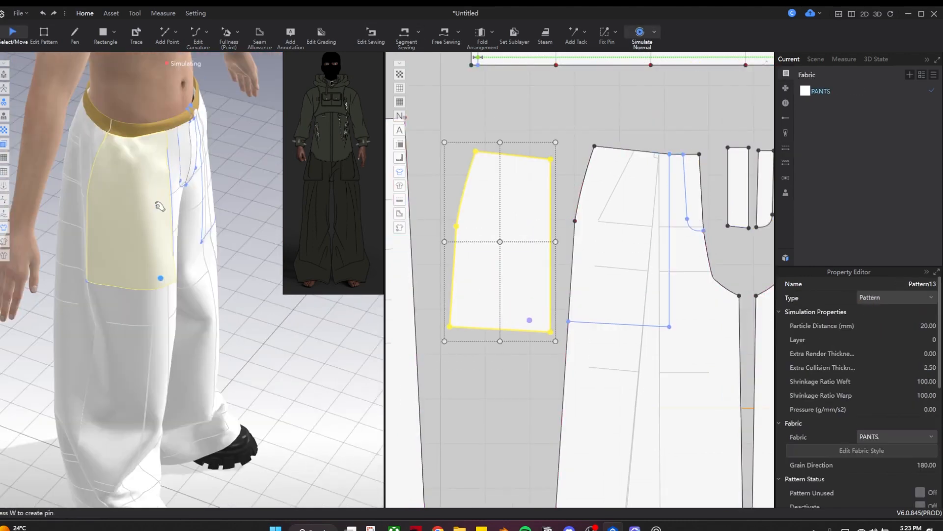
{"action": "right_click_drag", "start_coordinate": [205, 297], "coordinate": [126, 332]}
{"action": "key", "text": "b"}
Step: Simulate again while tugging the refined pocket piece so it settles flat against the front panel
{"action": "scroll", "coordinate": [639, 157], "scroll_direction": "up", "scroll_amount": 8}
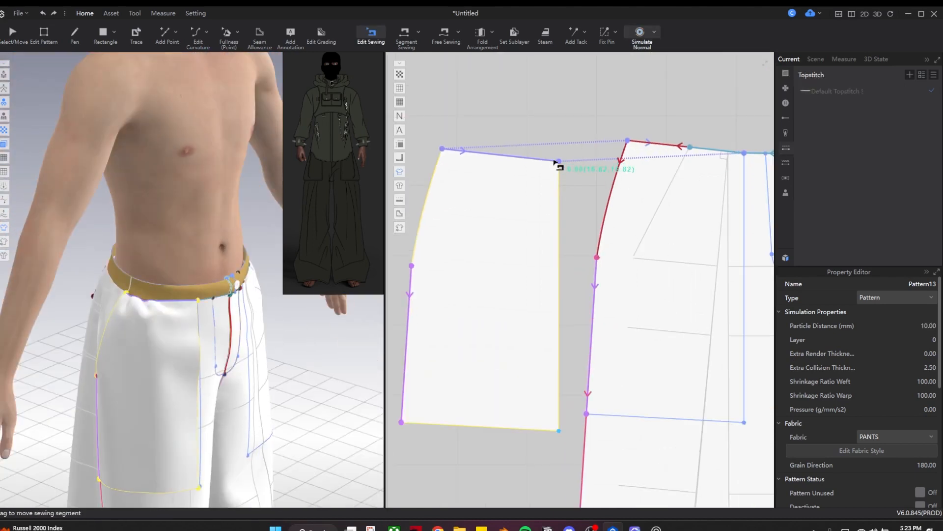
{"action": "key", "text": "space"}
{"action": "left_click", "coordinate": [142, 376]}
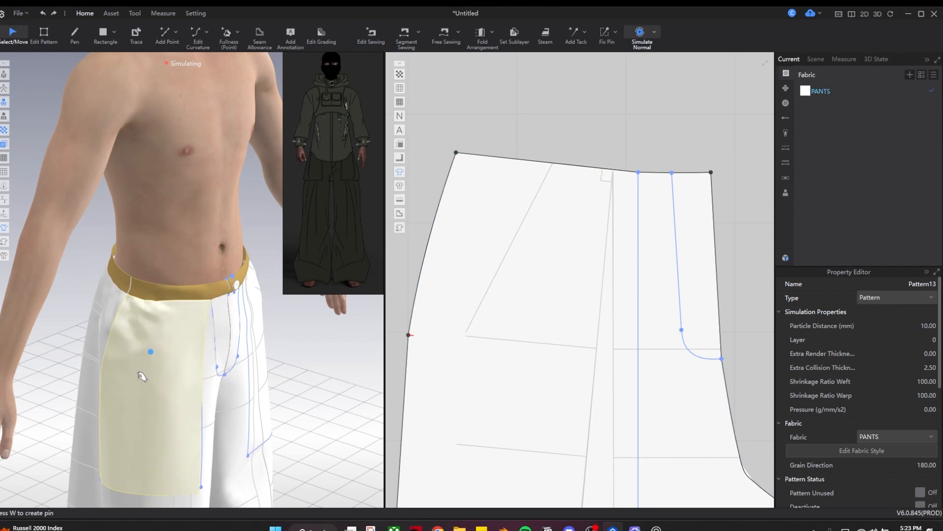
{"action": "scroll", "coordinate": [160, 417], "scroll_direction": "up", "scroll_amount": 5}
{"action": "key", "text": "space"}
{"action": "left_click", "coordinate": [469, 306]}
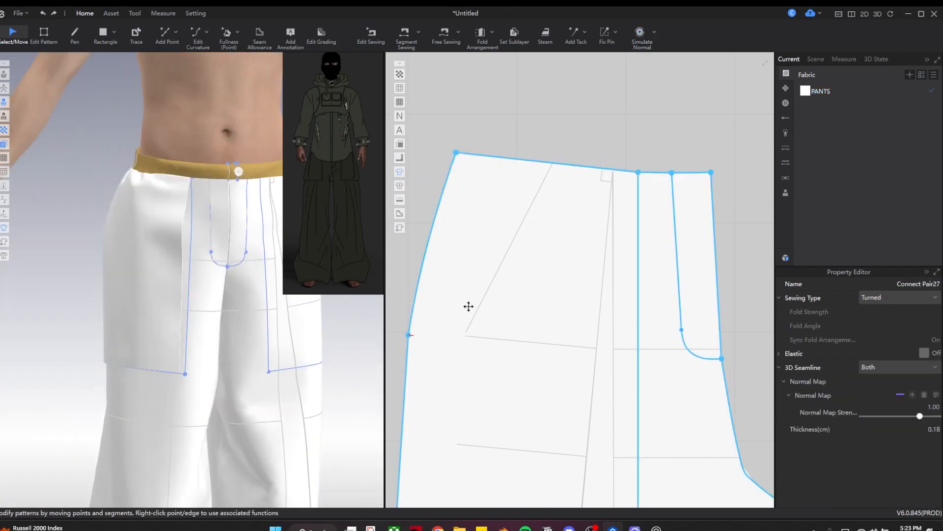
{"action": "key", "text": "space"}
{"action": "key", "text": "b"}
{"action": "scroll", "coordinate": [600, 306], "scroll_direction": "down", "scroll_amount": 2}
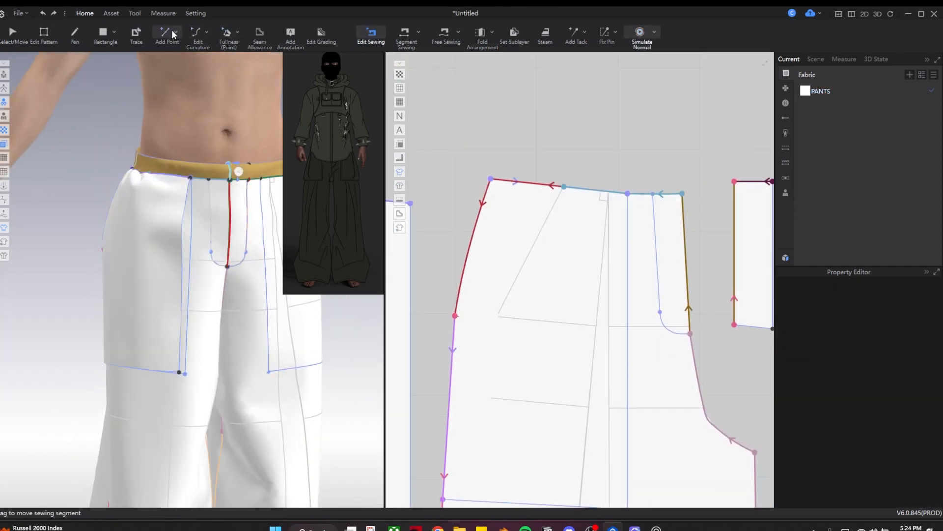
Step: Add a point on the front panel's waistline near the upper end of the old slanted pocket line
{"action": "key", "text": "z"}
{"action": "scroll", "coordinate": [592, 354], "scroll_direction": "up", "scroll_amount": 3}
{"action": "left_click", "coordinate": [594, 199]}
{"action": "right_click", "coordinate": [565, 187]}
{"action": "left_click", "coordinate": [600, 246]}
{"action": "left_click", "coordinate": [482, 349]}
{"action": "mouse_move", "coordinate": [543, 185]}
{"action": "left_mouse_down"}
{"action": "mouse_move", "coordinate": [541, 211]}
{"action": "mouse_move", "coordinate": [540, 195]}
{"action": "left_mouse_up"}
{"action": "scroll", "coordinate": [539, 196], "scroll_direction": "up", "scroll_amount": 3}
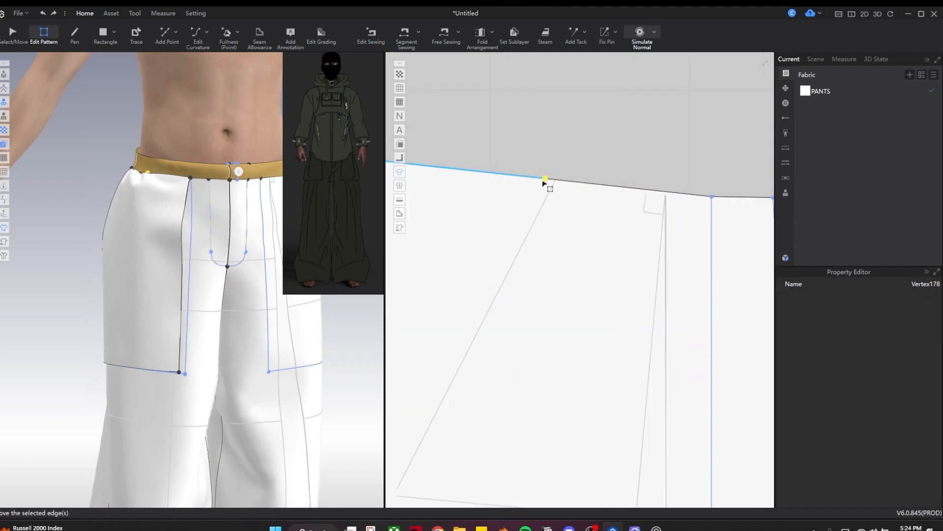
Step: Create a narrow dart about 7 cm deep at the new waistline point of the front panel
{"action": "left_click", "coordinate": [583, 197]}
{"action": "right_click", "coordinate": [544, 178]}
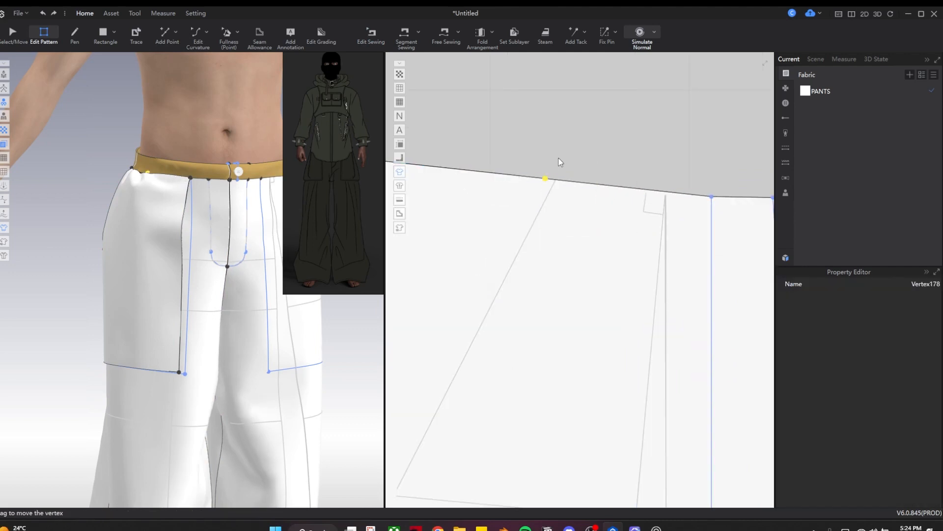
{"action": "left_click", "coordinate": [558, 162]}
{"action": "scroll", "coordinate": [555, 220], "scroll_direction": "down", "scroll_amount": 3}
{"action": "right_click", "coordinate": [534, 193]}
{"action": "left_click", "coordinate": [417, 353]}
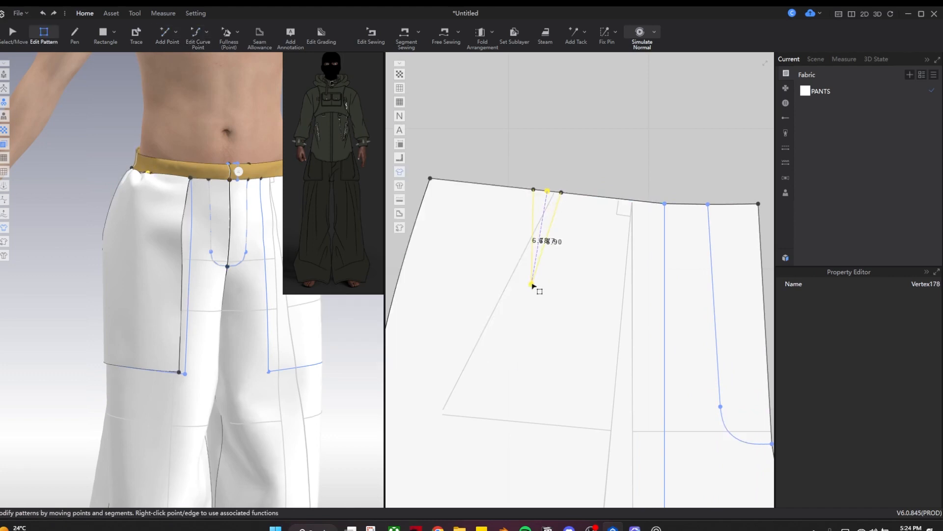
{"action": "left_click_drag", "start_coordinate": [532, 285], "coordinate": [532, 285]}
Step: Sew the two legs of the front waist dart together
{"action": "key", "text": "n"}
{"action": "scroll", "coordinate": [518, 224], "scroll_direction": "up", "scroll_amount": 2}
{"action": "left_click", "coordinate": [606, 225]}
{"action": "scroll", "coordinate": [605, 225], "scroll_direction": "down", "scroll_amount": 5}
{"action": "middle_click_drag", "start_coordinate": [603, 224], "coordinate": [502, 320]}
{"action": "scroll", "coordinate": [495, 322], "scroll_direction": "up", "scroll_amount": 2}
{"action": "left_click_drag", "start_coordinate": [485, 323], "coordinate": [492, 299]}
{"action": "scroll", "coordinate": [483, 308], "scroll_direction": "down", "scroll_amount": 2}
{"action": "key", "text": "n"}
{"action": "scroll", "coordinate": [546, 339], "scroll_direction": "up", "scroll_amount": 3}
{"action": "right_click_drag", "start_coordinate": [271, 296], "coordinate": [238, 300]}
Step: Delete the pocket piece's waistline seam that runs along the dart legs
{"action": "key", "text": "n"}
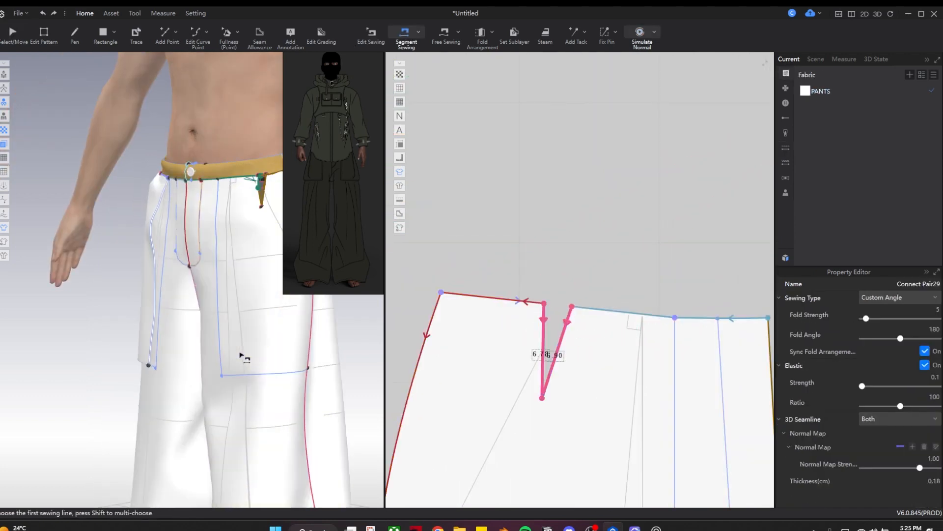
{"action": "left_click_drag", "start_coordinate": [549, 334], "coordinate": [565, 334]}
{"action": "left_click", "coordinate": [570, 363]}
{"action": "scroll", "coordinate": [563, 342], "scroll_direction": "down", "scroll_amount": 3}
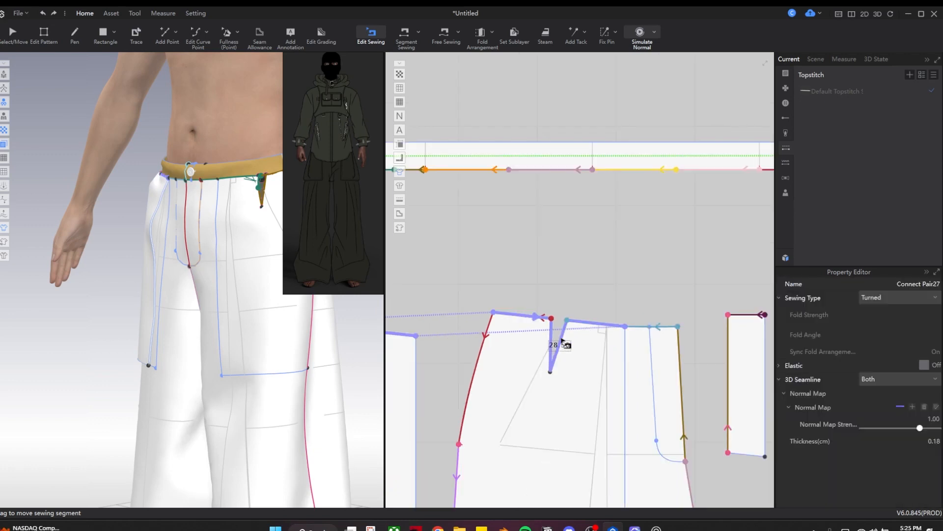
{"action": "key", "text": "Delete"}
Step: Re-sew the front dart's two legs to each other with segment sewing
{"action": "scroll", "coordinate": [619, 340], "scroll_direction": "up", "scroll_amount": 2}
{"action": "key", "text": "n"}
{"action": "left_click", "coordinate": [619, 340]}
{"action": "left_click", "coordinate": [610, 340]}
{"action": "scroll", "coordinate": [472, 342], "scroll_direction": "down", "scroll_amount": 2}
Step: Simulate the pants and tug the garment so the sewn waist dart closes
{"action": "middle_click_drag", "start_coordinate": [476, 346], "coordinate": [589, 268]}
{"action": "key", "text": "q"}
{"action": "right_click_drag", "start_coordinate": [196, 324], "coordinate": [290, 386]}
{"action": "left_click", "coordinate": [150, 305]}
{"action": "key", "text": "space"}
{"action": "right_click_drag", "start_coordinate": [149, 305], "coordinate": [241, 285]}
{"action": "left_click", "coordinate": [169, 261]}
{"action": "key", "text": "space"}
Step: Adjust the waistband seam on the mirrored front panel so it ends at the dart's opening
{"action": "key", "text": "n"}
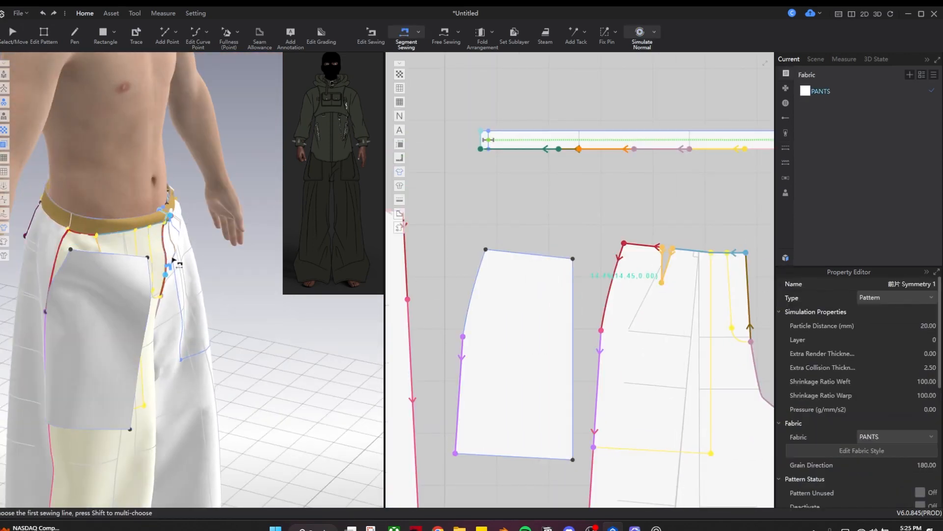
{"action": "right_click_drag", "start_coordinate": [168, 261], "coordinate": [118, 207]}
{"action": "scroll", "coordinate": [676, 295], "scroll_direction": "down", "scroll_amount": 2}
{"action": "middle_click_drag", "start_coordinate": [676, 295], "coordinate": [438, 317]}
{"action": "scroll", "coordinate": [609, 315], "scroll_direction": "up", "scroll_amount": 4}
{"action": "left_click", "coordinate": [629, 314]}
{"action": "scroll", "coordinate": [638, 324], "scroll_direction": "down", "scroll_amount": 2}
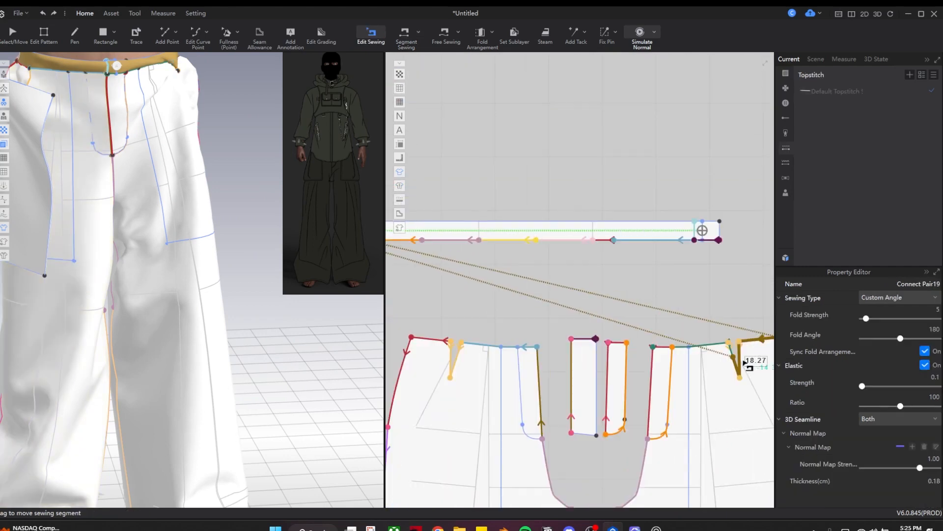
{"action": "scroll", "coordinate": [612, 336], "scroll_direction": "up", "scroll_amount": 2}
{"action": "scroll", "coordinate": [598, 298], "scroll_direction": "down", "scroll_amount": 2}
{"action": "middle_click_drag", "start_coordinate": [605, 317], "coordinate": [679, 352]}
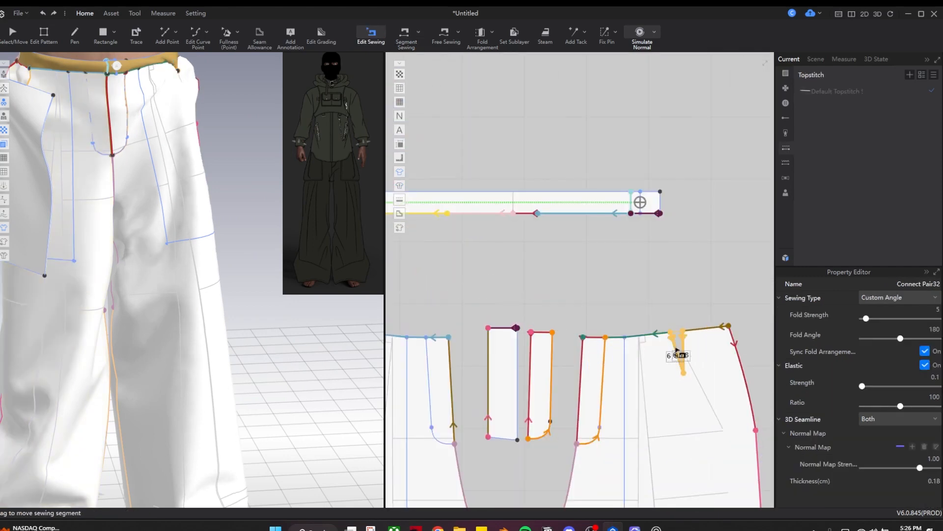
Step: Simulate the corrected seams and pull the front of the pants and the loose pocket piece in 3D
{"action": "key", "text": "q"}
{"action": "left_click", "coordinate": [200, 284]}
{"action": "key", "text": "space"}
{"action": "middle_click_drag", "start_coordinate": [200, 285], "coordinate": [172, 448]}
{"action": "right_click_drag", "start_coordinate": [172, 449], "coordinate": [295, 373]}
{"action": "left_click", "coordinate": [211, 413]}
{"action": "key", "text": "space"}
{"action": "right_click_drag", "start_coordinate": [231, 420], "coordinate": [360, 284]}
{"action": "key", "text": "space"}
Step: Widen the front waist dart's opening and move its tip to the middle for an even V shape
{"action": "key", "text": "b"}
{"action": "scroll", "coordinate": [568, 277], "scroll_direction": "up", "scroll_amount": 4}
{"action": "key", "text": "z"}
{"action": "scroll", "coordinate": [567, 265], "scroll_direction": "up", "scroll_amount": 3}
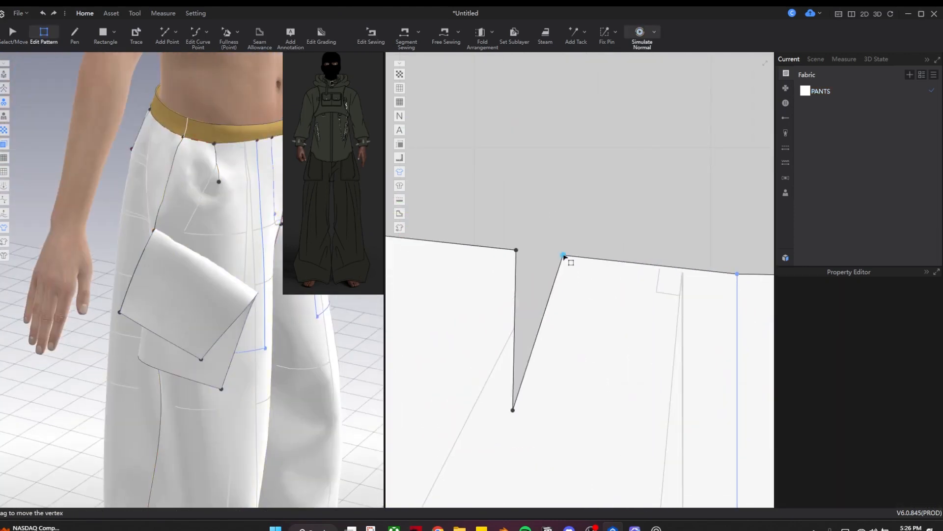
{"action": "key", "text": "space"}
{"action": "left_click_drag", "start_coordinate": [513, 413], "coordinate": [548, 422]}
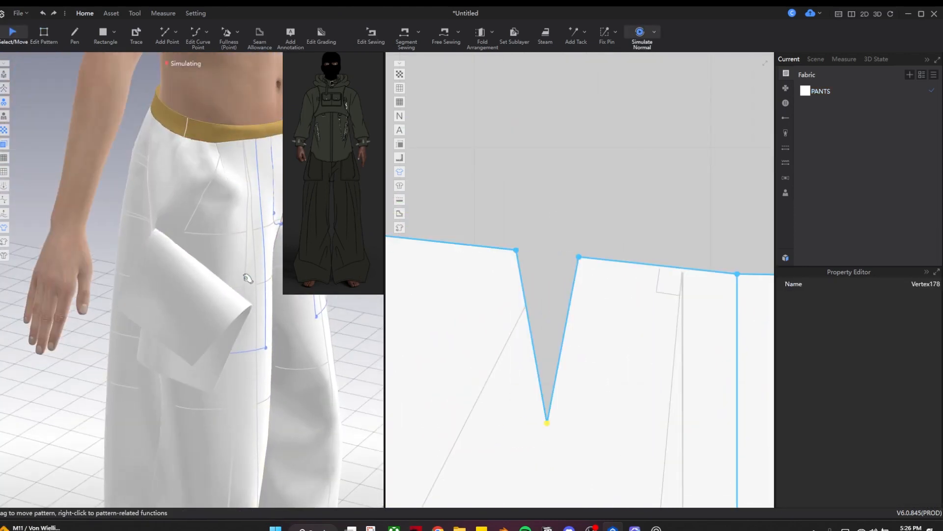
Step: Change the sewing type of the front dart seam and simulate while pulling the fabric beside the dart
{"action": "key", "text": "space"}
{"action": "key", "text": "b"}
{"action": "left_click", "coordinate": [872, 318]}
{"action": "key", "text": "q"}
{"action": "key", "text": "space"}
{"action": "left_click_drag", "start_coordinate": [212, 209], "coordinate": [206, 225]}
{"action": "key", "text": "space"}
Step: Lengthen the front waist dart to about 10.3 cm along its side and narrow its opening by moving the outer corner inward
{"action": "key", "text": "z"}
{"action": "middle_click_drag", "start_coordinate": [549, 428], "coordinate": [561, 264]}
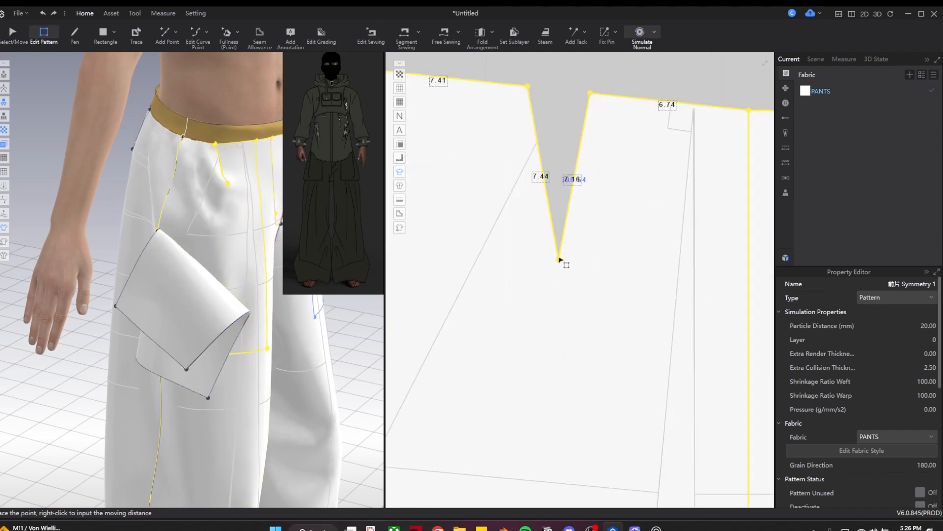
{"action": "left_click_drag", "start_coordinate": [558, 260], "coordinate": [558, 301]}
{"action": "key", "text": "z"}
{"action": "left_click", "coordinate": [554, 91]}
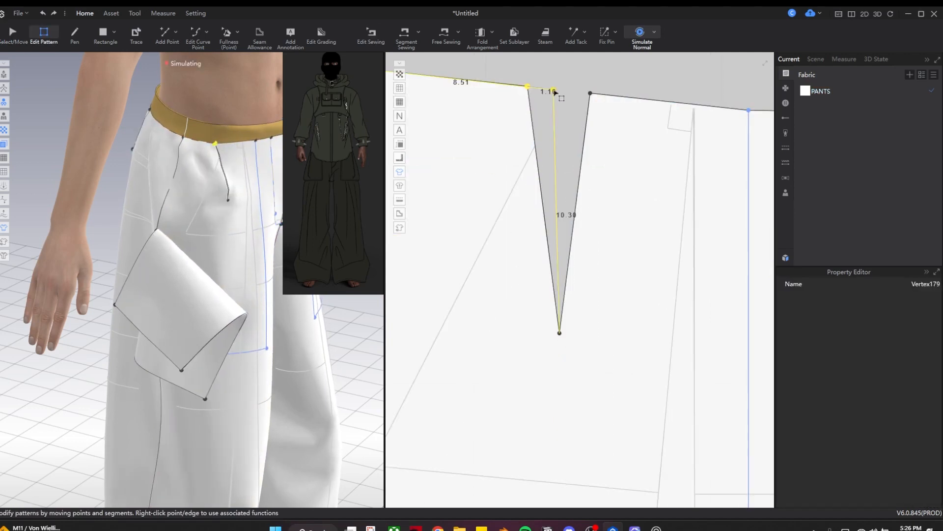
Step: Simulate the reshaped dart and pull the front fabric downward in 3D to settle it
{"action": "key", "text": "q"}
{"action": "key", "text": "space"}
{"action": "left_click_drag", "start_coordinate": [200, 197], "coordinate": [211, 249]}
Step: Free-sew the loose pocket piece's top edge to the front panel's waist edge on both sides of the dart
{"action": "key", "text": "z"}
{"action": "scroll", "coordinate": [425, 236], "scroll_direction": "down", "scroll_amount": 3}
{"action": "middle_click_drag", "start_coordinate": [426, 212], "coordinate": [573, 267]}
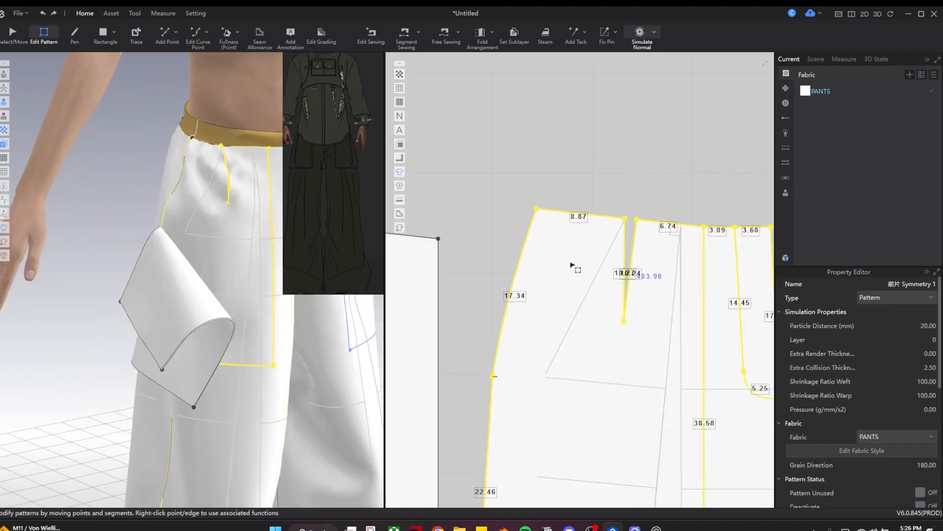
{"action": "key", "text": "m"}
{"action": "scroll", "coordinate": [477, 197], "scroll_direction": "down", "scroll_amount": 3}
{"action": "left_click", "coordinate": [454, 217]}
{"action": "scroll", "coordinate": [497, 197], "scroll_direction": "up", "scroll_amount": 3}
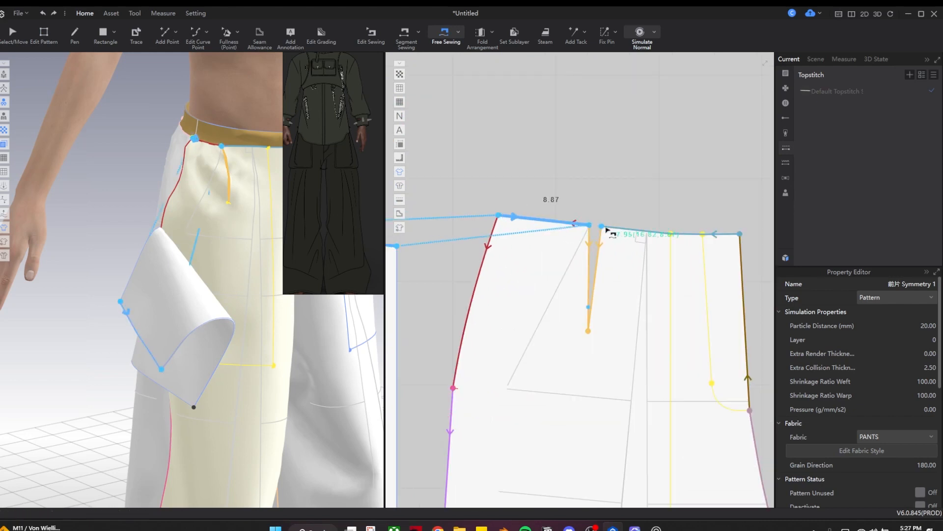
{"action": "left_click", "coordinate": [674, 237]}
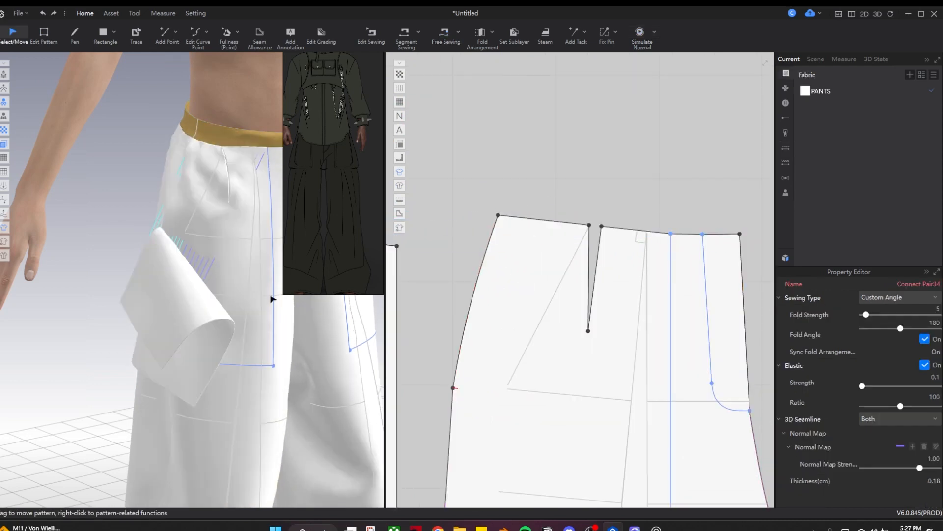
Step: Move the end of the pocket's waist seam slightly past the pocket outline on the front panel and simulate
{"action": "left_click", "coordinate": [215, 318]}
{"action": "key", "text": "space"}
{"action": "key", "text": "m"}
{"action": "middle_click_drag", "start_coordinate": [550, 308], "coordinate": [491, 318]}
{"action": "key", "text": "b"}
{"action": "scroll", "coordinate": [589, 246], "scroll_direction": "up", "scroll_amount": 3}
{"action": "left_click", "coordinate": [561, 226]}
{"action": "left_click", "coordinate": [566, 231]}
{"action": "mouse_move", "coordinate": [561, 226]}
{"action": "left_mouse_down"}
{"action": "mouse_move", "coordinate": [583, 228]}
{"action": "mouse_move", "coordinate": [571, 227]}
{"action": "left_mouse_up"}
{"action": "key", "text": "space"}
{"action": "left_click", "coordinate": [226, 336]}
Step: Set the pocket's inner waist seam to the Turned sewing type and pull the pocket piece down in 3D
{"action": "key", "text": "b"}
{"action": "left_click", "coordinate": [543, 225]}
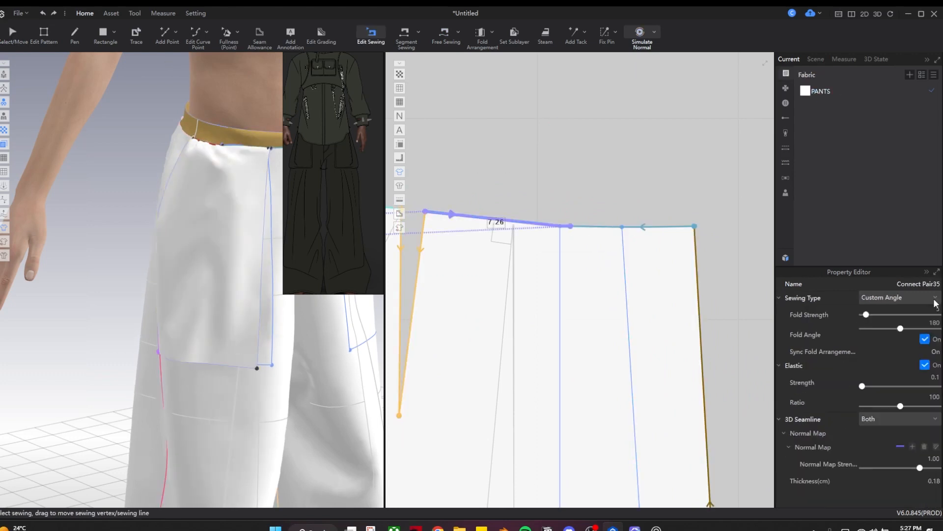
{"action": "left_click_drag", "start_coordinate": [221, 335], "coordinate": [253, 374]}
{"action": "right_click_drag", "start_coordinate": [253, 373], "coordinate": [329, 388]}
Step: Delete the unneeded seam from the 2D pattern
{"action": "key", "text": "b"}
{"action": "scroll", "coordinate": [492, 378], "scroll_direction": "down", "scroll_amount": 6}
{"action": "middle_click_drag", "start_coordinate": [491, 379], "coordinate": [735, 249]}
{"action": "left_click", "coordinate": [528, 322]}
{"action": "key", "text": "Delete"}
{"action": "key", "text": "q"}
{"action": "right_click_drag", "start_coordinate": [352, 386], "coordinate": [254, 386]}
Step: Sew short segments at the pocket's lower inner corner, 2.86 cm along the bottom, to the matching outline corner on the front panel
{"action": "key", "text": "space"}
{"action": "key", "text": "m"}
{"action": "middle_click_drag", "start_coordinate": [604, 352], "coordinate": [497, 334]}
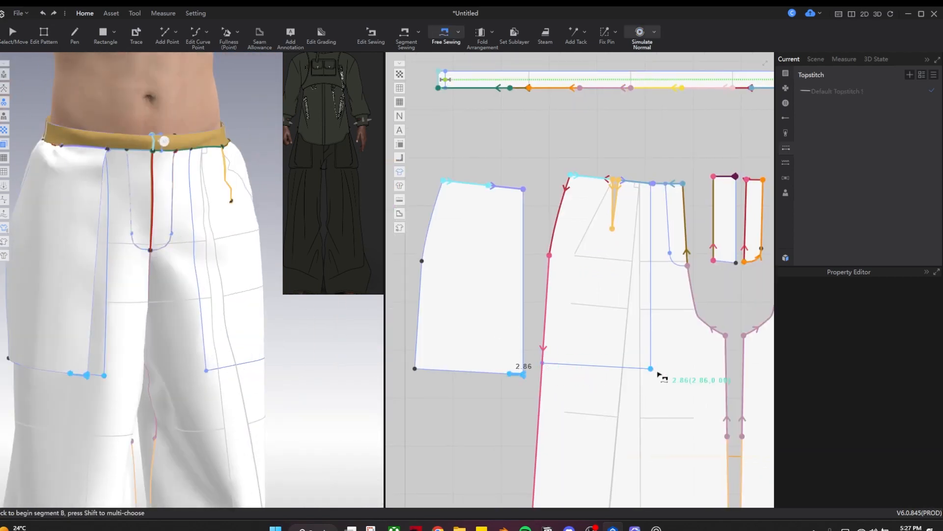
{"action": "left_click", "coordinate": [541, 378]}
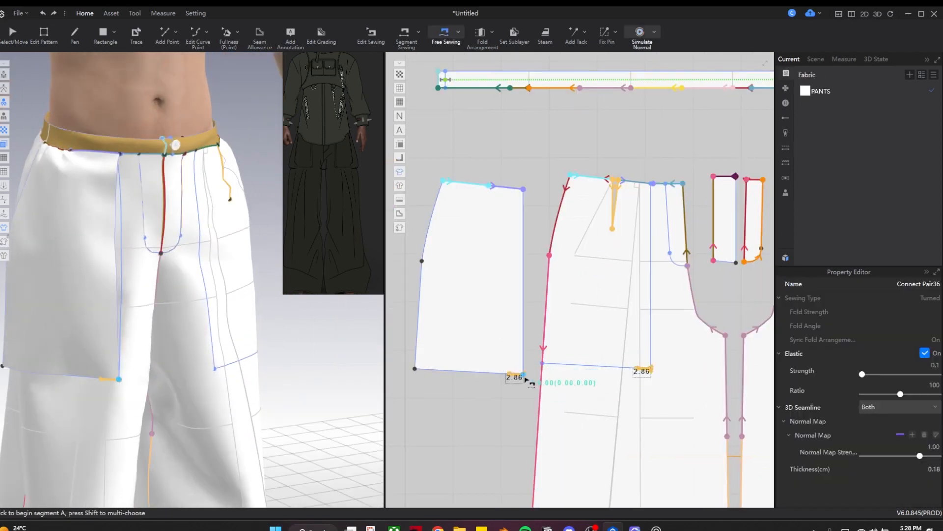
{"action": "left_click", "coordinate": [108, 198]}
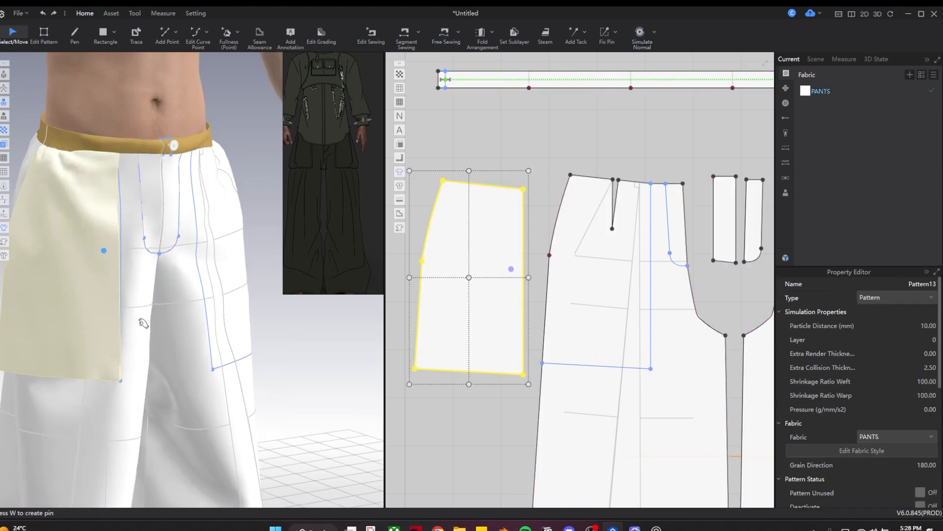
Step: Move the pocket piece's upper outer corner outward about 2.2 cm and delete the middle point to straighten its outer edge
{"action": "right_click_drag", "start_coordinate": [130, 328], "coordinate": [168, 358]}
{"action": "scroll", "coordinate": [702, 300], "scroll_direction": "down", "scroll_amount": 1}
{"action": "key", "text": "z"}
{"action": "scroll", "coordinate": [498, 219], "scroll_direction": "up", "scroll_amount": 1}
{"action": "right_click_drag", "start_coordinate": [182, 297], "coordinate": [216, 276]}
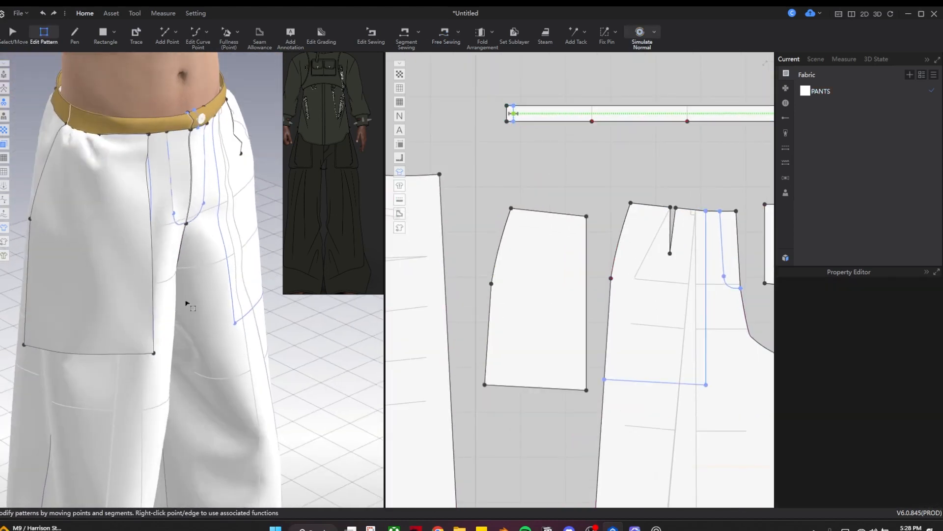
{"action": "right_click_drag", "start_coordinate": [282, 297], "coordinate": [256, 280]}
{"action": "scroll", "coordinate": [511, 209], "scroll_direction": "up", "scroll_amount": 1}
{"action": "left_click", "coordinate": [511, 209]}
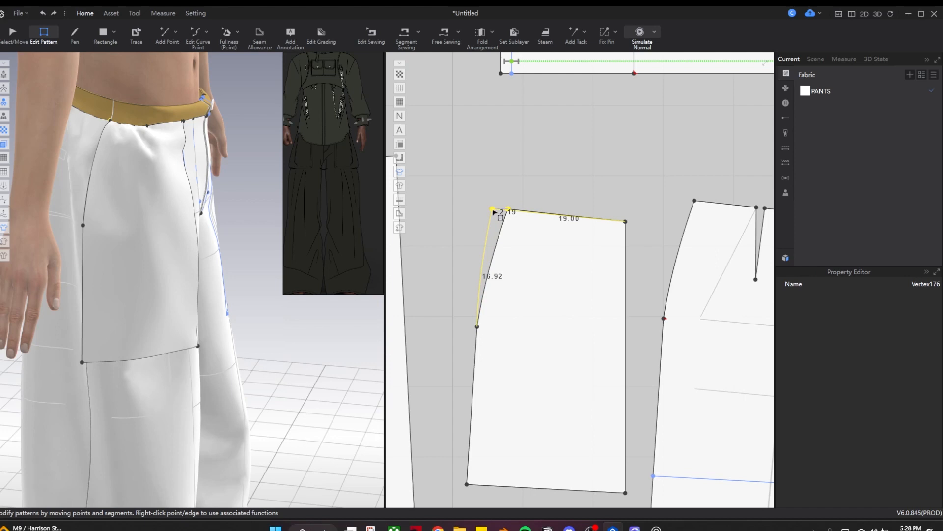
{"action": "left_click_drag", "start_coordinate": [493, 210], "coordinate": [493, 210]}
{"action": "left_click", "coordinate": [478, 327]}
{"action": "key", "text": "Delete"}
Step: Simulate the straightened pocket and extend its waist seam's inner end farther along the front panel's waist edge
{"action": "scroll", "coordinate": [475, 354], "scroll_direction": "down", "scroll_amount": 1}
{"action": "key", "text": "space"}
{"action": "middle_click_drag", "start_coordinate": [450, 332], "coordinate": [393, 348]}
{"action": "scroll", "coordinate": [659, 267], "scroll_direction": "up", "scroll_amount": 2}
{"action": "key", "text": "b"}
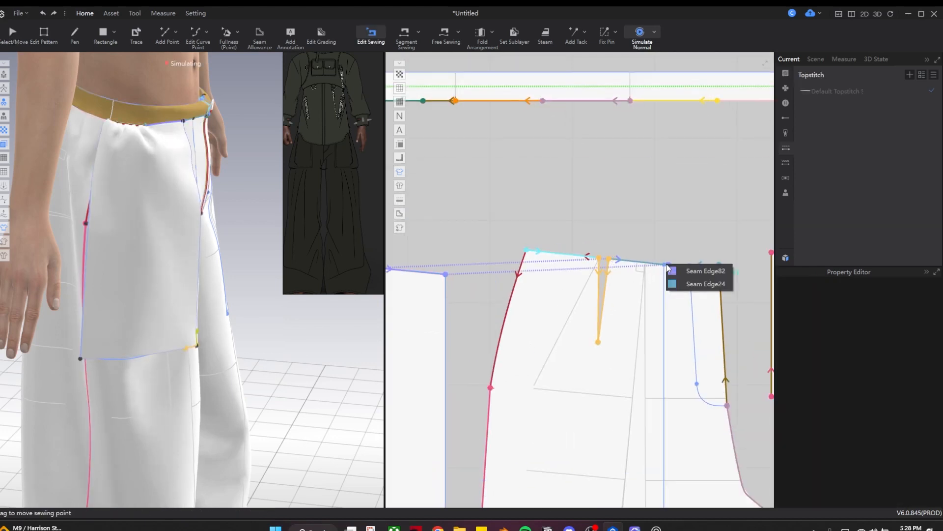
{"action": "left_click_drag", "start_coordinate": [668, 268], "coordinate": [669, 269]}
{"action": "scroll", "coordinate": [669, 269], "scroll_direction": "up", "scroll_amount": 1}
{"action": "left_click", "coordinate": [155, 169]}
{"action": "key", "text": "space"}
Step: Adjust the inner waist seam's start point on the pocket's top edge and simulate the pants
{"action": "key", "text": "z"}
{"action": "scroll", "coordinate": [558, 282], "scroll_direction": "down", "scroll_amount": 3}
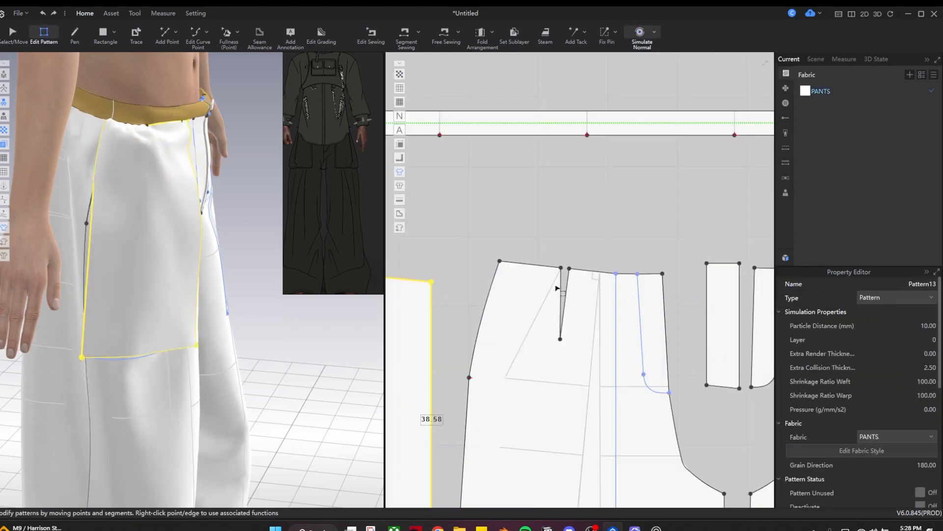
{"action": "middle_click_drag", "start_coordinate": [470, 301], "coordinate": [596, 251]}
{"action": "key", "text": "b"}
{"action": "left_click", "coordinate": [499, 224]}
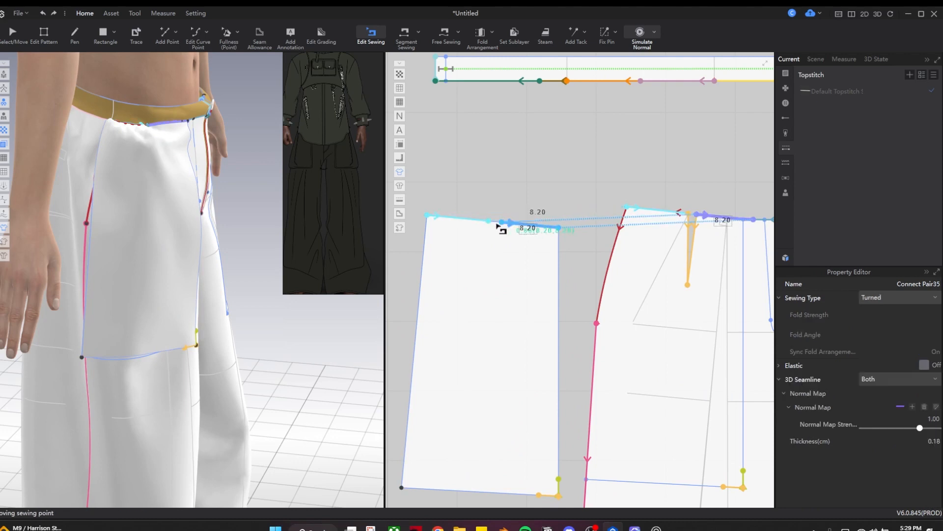
{"action": "left_click", "coordinate": [147, 255]}
{"action": "key", "text": "space"}
{"action": "scroll", "coordinate": [224, 343], "scroll_direction": "down", "scroll_amount": 2}
Step: Pull the pocket's lower corner in the simulated garment to settle it over the front of the leg
{"action": "key", "text": "b"}
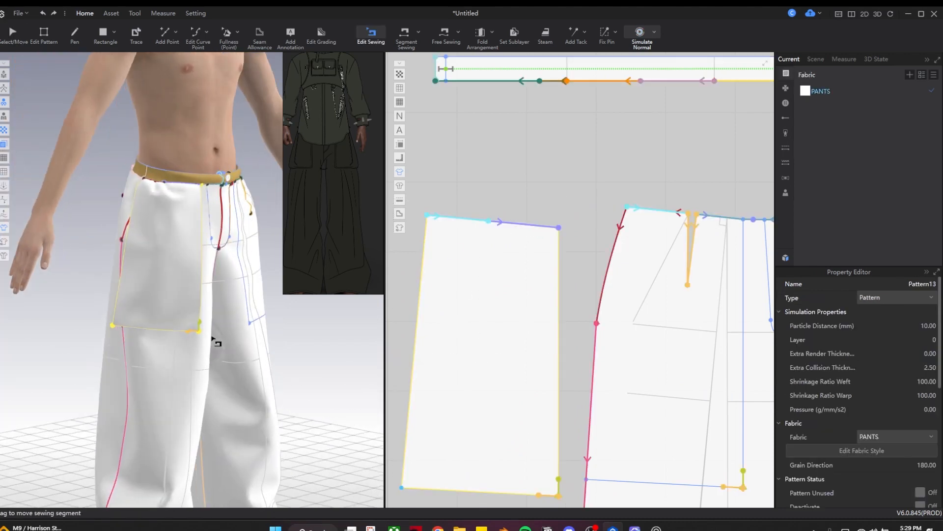
{"action": "right_click_drag", "start_coordinate": [226, 353], "coordinate": [201, 339]}
{"action": "key", "text": "space"}
{"action": "left_click_drag", "start_coordinate": [193, 330], "coordinate": [191, 344]}
{"action": "left_click", "coordinate": [186, 353]}
{"action": "key", "text": "b"}
{"action": "scroll", "coordinate": [435, 334], "scroll_direction": "down", "scroll_amount": 3}
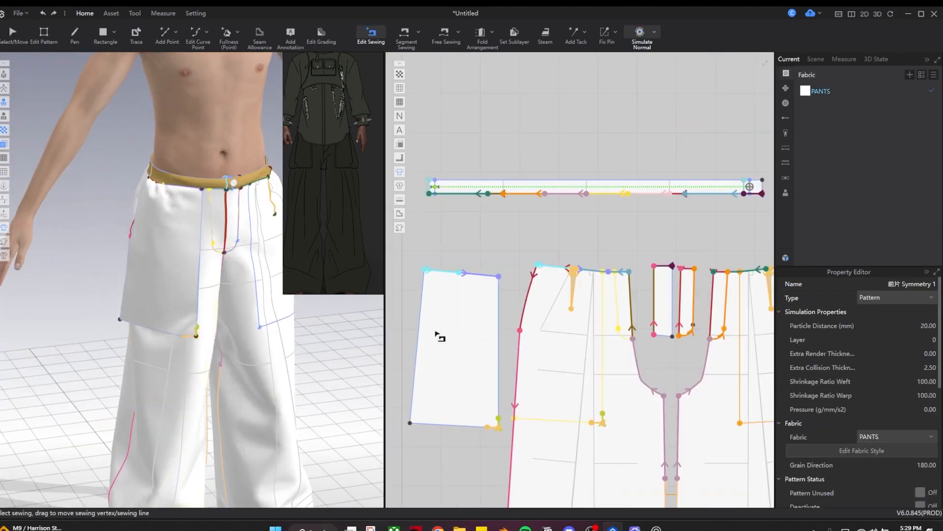
Step: Add an equidistant internal line inside the pocket piece along both sides and the bottom edge
{"action": "scroll", "coordinate": [435, 335], "scroll_direction": "up", "scroll_amount": 1}
{"action": "middle_click_drag", "start_coordinate": [436, 334], "coordinate": [430, 287]}
{"action": "key", "text": "z"}
{"action": "left_click", "coordinate": [429, 287]}
{"action": "right_click", "coordinate": [531, 352]}
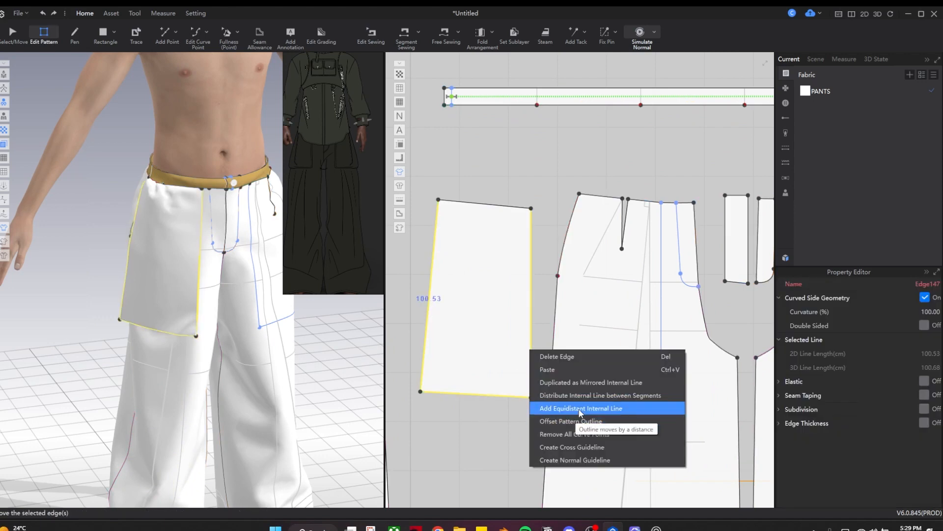
{"action": "left_click", "coordinate": [592, 409]}
{"action": "left_click", "coordinate": [477, 339]}
{"action": "scroll", "coordinate": [212, 376], "scroll_direction": "up", "scroll_amount": 5}
{"action": "right_click_drag", "start_coordinate": [213, 379], "coordinate": [167, 375]}
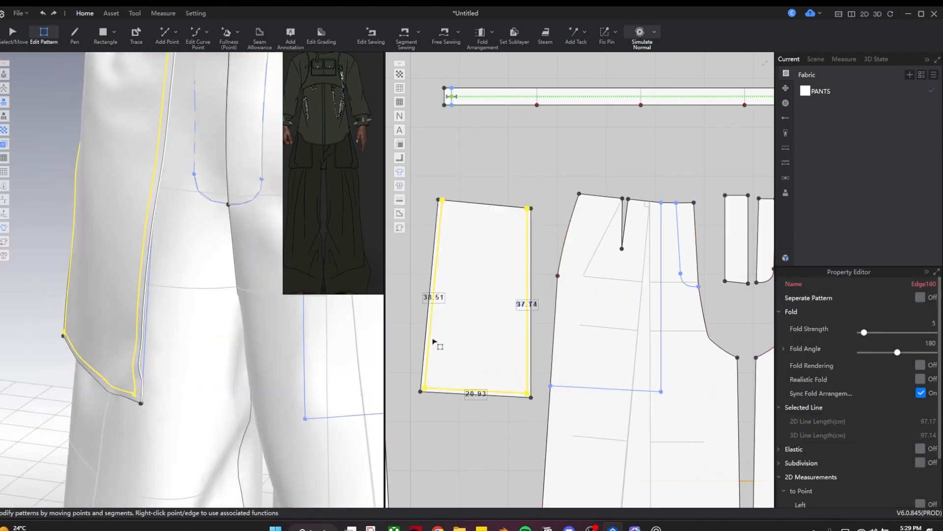
{"action": "scroll", "coordinate": [434, 344], "scroll_direction": "down", "scroll_amount": 2}
{"action": "middle_click_drag", "start_coordinate": [434, 344], "coordinate": [486, 368]}
{"action": "key", "text": "q"}
{"action": "left_click", "coordinate": [529, 294]}
{"action": "right_click", "coordinate": [528, 294]}
{"action": "mouse_move", "coordinate": [654, 80]}
{"action": "left_click", "coordinate": [727, 79]}
{"action": "left_click", "coordinate": [545, 34]}
Step: Create a layer clone of the pocket piece and place it above the waistband
{"action": "middle_click_drag", "start_coordinate": [525, 235], "coordinate": [538, 290]}
{"action": "key", "text": "q"}
{"action": "right_click", "coordinate": [544, 338]}
{"action": "mouse_move", "coordinate": [686, 78]}
{"action": "left_click", "coordinate": [727, 80]}
{"action": "left_click", "coordinate": [544, 95]}
Step: Simulate the layered pocket and hide the pattern lines in the 3D view
{"action": "scroll", "coordinate": [164, 241], "scroll_direction": "down", "scroll_amount": 3}
{"action": "right_click_drag", "start_coordinate": [164, 243], "coordinate": [274, 353]}
{"action": "key", "text": "space"}
{"action": "key", "text": "space"}
{"action": "left_click", "coordinate": [4, 228]}
{"action": "key", "text": "z"}
{"action": "right_click_drag", "start_coordinate": [147, 364], "coordinate": [193, 370]}
{"action": "scroll", "coordinate": [134, 370], "scroll_direction": "up", "scroll_amount": 3}
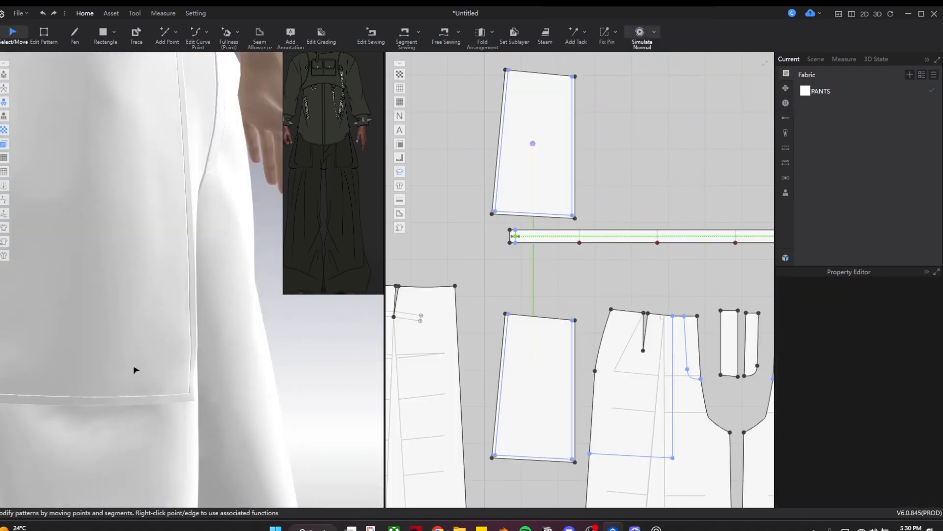
Step: Remove the two short seams joining the pocket's lower inner corner to the front panel
{"action": "scroll", "coordinate": [134, 370], "scroll_direction": "down", "scroll_amount": 8}
{"action": "key", "text": "q"}
{"action": "scroll", "coordinate": [509, 332], "scroll_direction": "down", "scroll_amount": 3}
{"action": "scroll", "coordinate": [538, 432], "scroll_direction": "up", "scroll_amount": 5}
{"action": "key", "text": "b"}
{"action": "scroll", "coordinate": [558, 366], "scroll_direction": "up", "scroll_amount": 3}
{"action": "scroll", "coordinate": [662, 362], "scroll_direction": "up", "scroll_amount": 2}
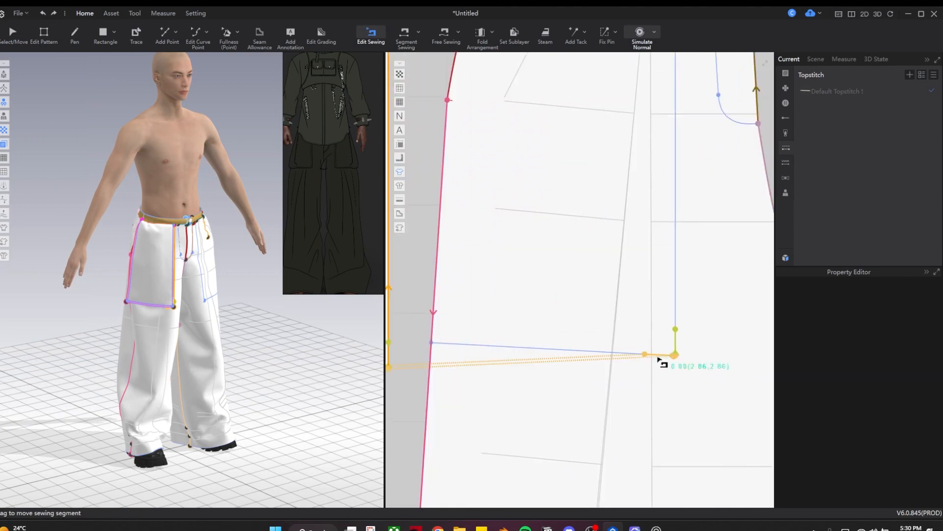
{"action": "scroll", "coordinate": [192, 330], "scroll_direction": "up", "scroll_amount": 5}
{"action": "scroll", "coordinate": [526, 228], "scroll_direction": "down", "scroll_amount": 5}
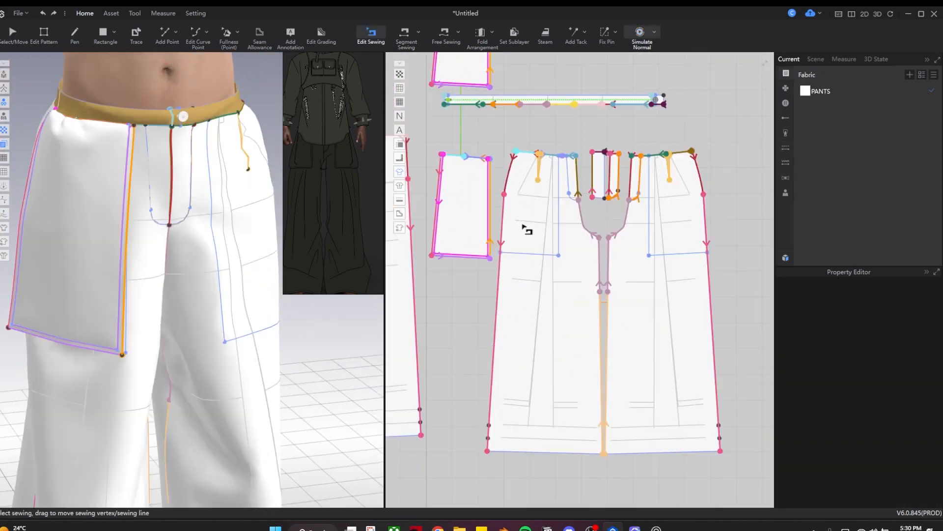
Step: Paste a symmetric, sewn copy of the pocket piece beside the opposite front panel and simulate
{"action": "key", "text": "q"}
{"action": "left_click", "coordinate": [440, 303]}
{"action": "key", "text": "ctrl+d"}
{"action": "left_click", "coordinate": [718, 296]}
{"action": "scroll", "coordinate": [236, 256], "scroll_direction": "down", "scroll_amount": 3}
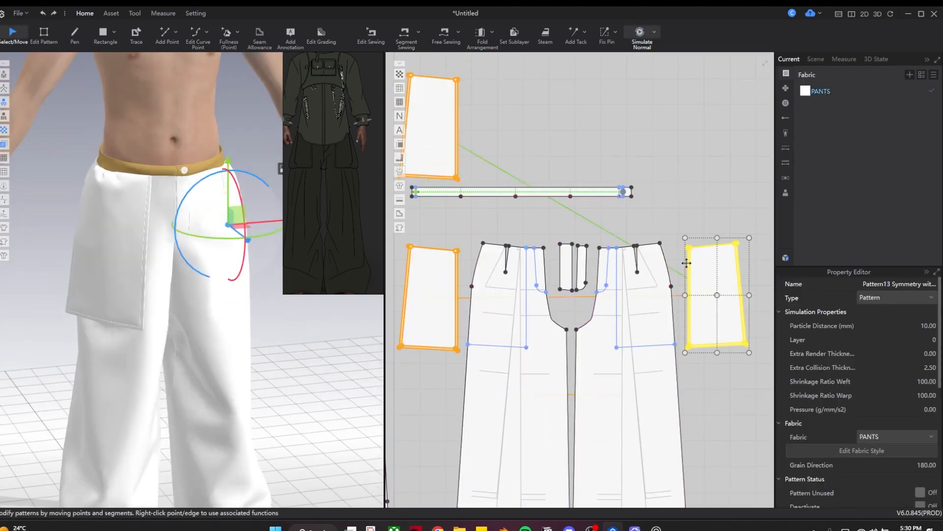
{"action": "key", "text": "space"}
{"action": "key", "text": "space"}
Step: Create a layer clone of the mirrored pocket and place it above that pocket
{"action": "right_click", "coordinate": [727, 274]}
{"action": "left_click", "coordinate": [757, 26]}
{"action": "left_click", "coordinate": [713, 125]}
{"action": "scroll", "coordinate": [716, 319], "scroll_direction": "down", "scroll_amount": 3}
{"action": "middle_click_drag", "start_coordinate": [709, 324], "coordinate": [663, 314]}
{"action": "scroll", "coordinate": [664, 304], "scroll_direction": "up", "scroll_amount": 3}
Step: Simulate the pants with both layered pockets and check their drape from different angles
{"action": "key", "text": "space"}
{"action": "scroll", "coordinate": [238, 256], "scroll_direction": "down", "scroll_amount": 3}
{"action": "right_click_drag", "start_coordinate": [238, 256], "coordinate": [208, 261]}
{"action": "scroll", "coordinate": [208, 261], "scroll_direction": "up", "scroll_amount": 5}
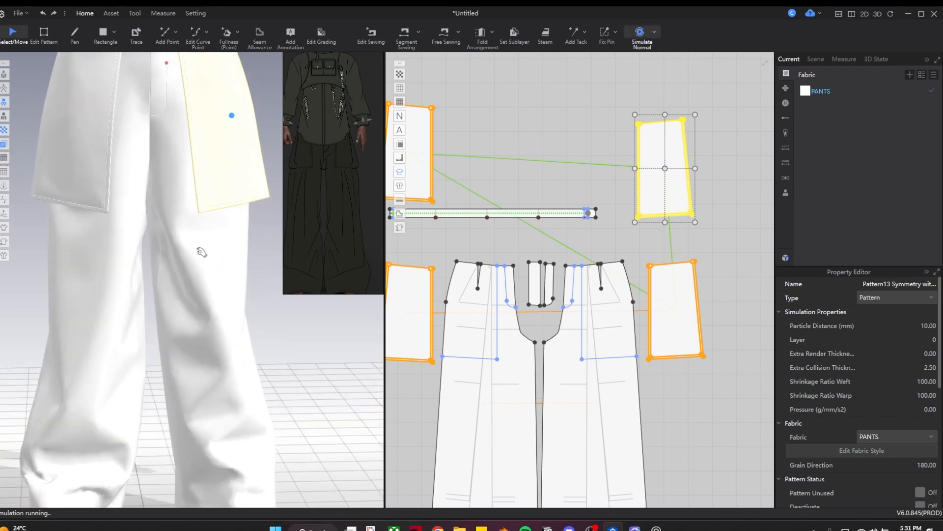
{"action": "scroll", "coordinate": [245, 263], "scroll_direction": "down", "scroll_amount": 5}
{"action": "scroll", "coordinate": [238, 275], "scroll_direction": "up", "scroll_amount": 2}
{"action": "right_click_drag", "start_coordinate": [238, 276], "coordinate": [201, 312]}
{"action": "key", "text": "space"}
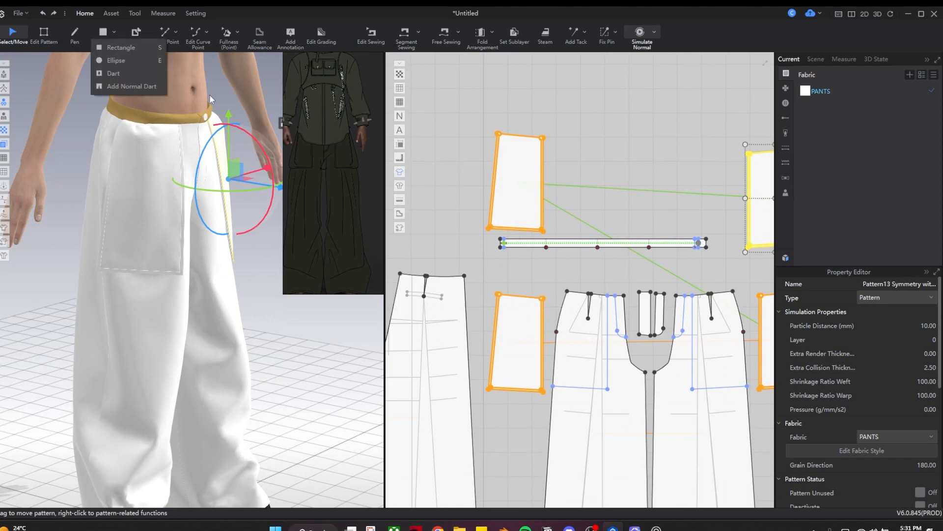
Step: Create a narrow rectangular pattern piece 5 cm wide and place it below the original pocket piece
{"action": "key", "text": "s"}
{"action": "left_click", "coordinate": [454, 166]}
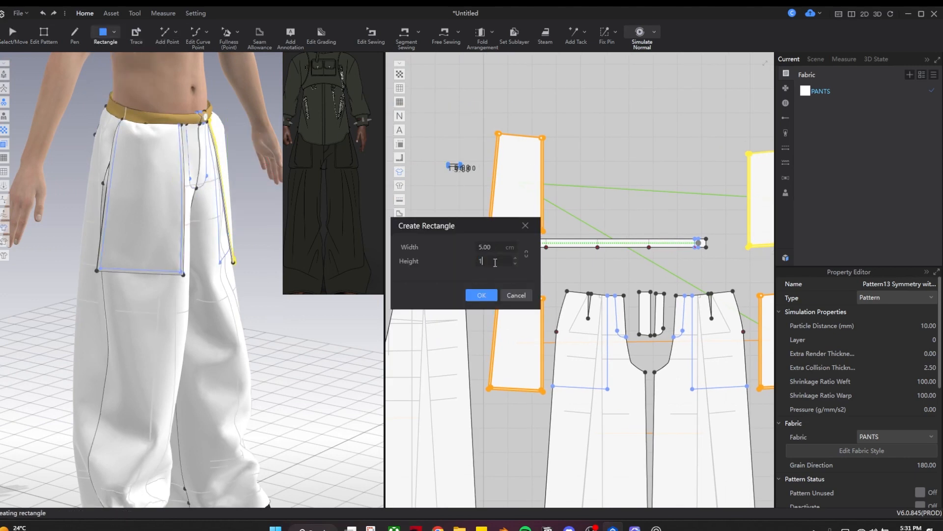
{"action": "left_click", "coordinate": [482, 296]}
{"action": "left_click_drag", "start_coordinate": [468, 221], "coordinate": [516, 440]}
{"action": "scroll", "coordinate": [508, 444], "scroll_direction": "up", "scroll_amount": 5}
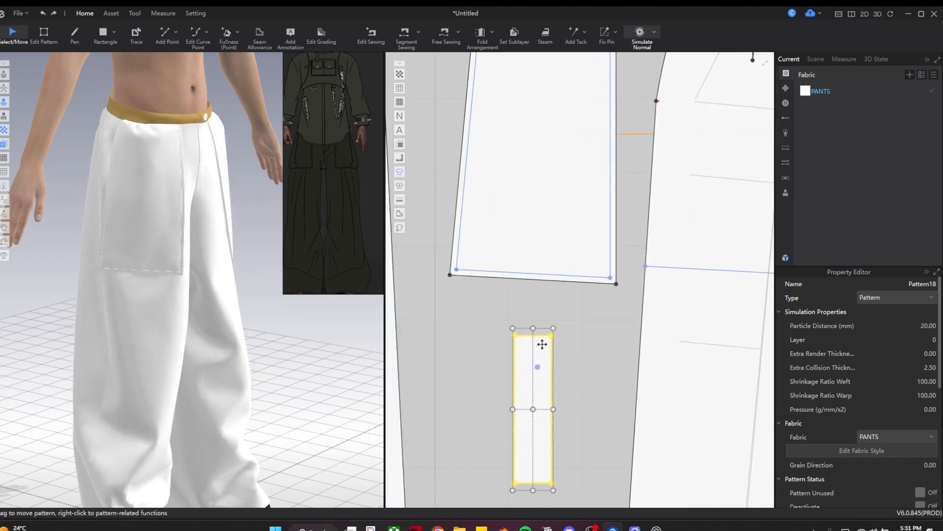
Step: Split the pocket's bottom edge and the rectangle's top edge at their midpoints
{"action": "key", "text": "z"}
{"action": "right_click", "coordinate": [533, 279]}
{"action": "left_click", "coordinate": [563, 316]}
{"action": "left_click", "coordinate": [485, 351]}
{"action": "right_click", "coordinate": [535, 337]}
{"action": "left_click", "coordinate": [553, 379]}
{"action": "left_click", "coordinate": [482, 412]}
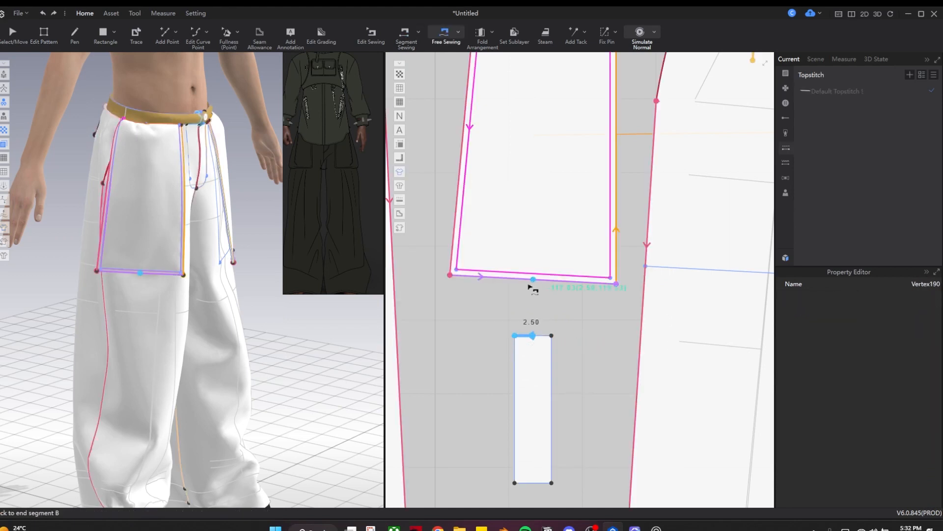
Step: Sew the strap's top edge to the middle of the pocket's bottom edge, raise it toward the pocket in 3D and simulate
{"action": "left_click", "coordinate": [556, 289]}
{"action": "key", "text": "a"}
{"action": "left_click", "coordinate": [537, 344]}
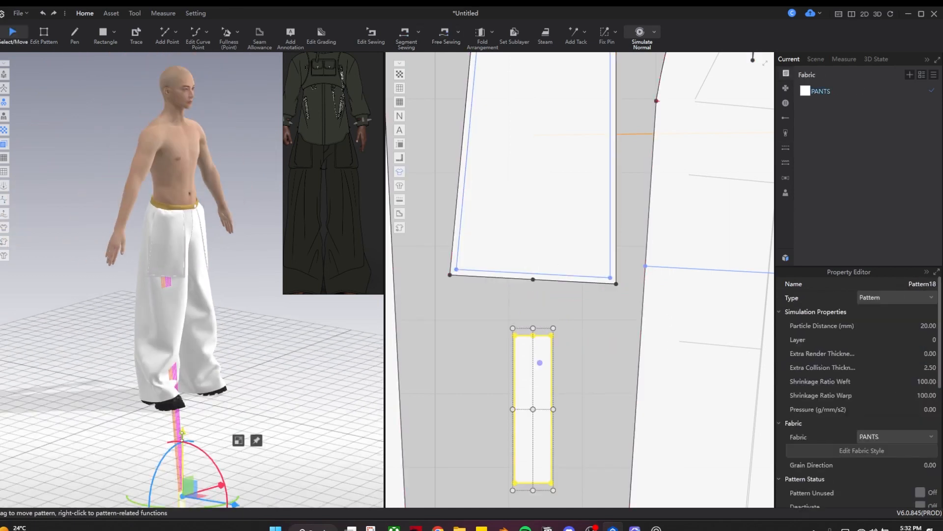
{"action": "scroll", "coordinate": [180, 266], "scroll_direction": "up", "scroll_amount": 5}
{"action": "right_click_drag", "start_coordinate": [236, 364], "coordinate": [125, 444]}
{"action": "scroll", "coordinate": [216, 397], "scroll_direction": "up", "scroll_amount": 3}
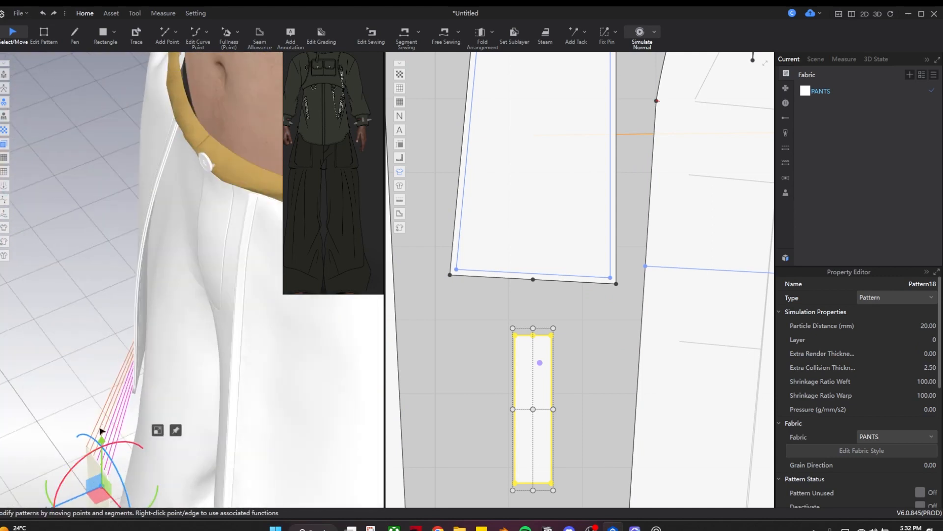
{"action": "scroll", "coordinate": [101, 438], "scroll_direction": "up", "scroll_amount": 1}
{"action": "left_click_drag", "start_coordinate": [103, 439], "coordinate": [106, 383]}
{"action": "key", "text": "space"}
{"action": "right_click_drag", "start_coordinate": [106, 389], "coordinate": [234, 395]}
{"action": "key", "text": "space"}
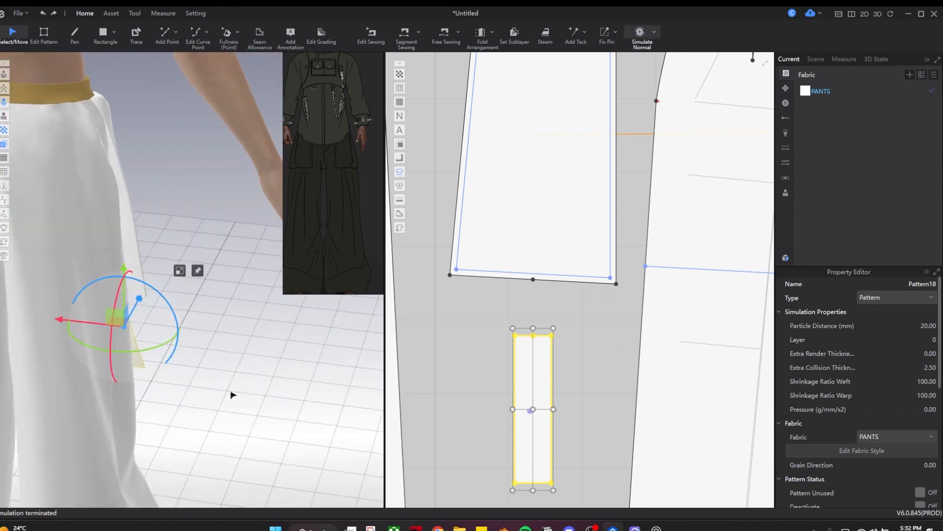
Step: Copy the strap and paste the duplicate between the two back leg pieces
{"action": "scroll", "coordinate": [237, 380], "scroll_direction": "down", "scroll_amount": 2}
{"action": "scroll", "coordinate": [555, 344], "scroll_direction": "down", "scroll_amount": 5}
{"action": "middle_click_drag", "start_coordinate": [555, 349], "coordinate": [606, 357]}
{"action": "key", "text": "ctrl+c"}
{"action": "middle_click_drag", "start_coordinate": [467, 239], "coordinate": [549, 288]}
{"action": "key", "text": "ctrl+v"}
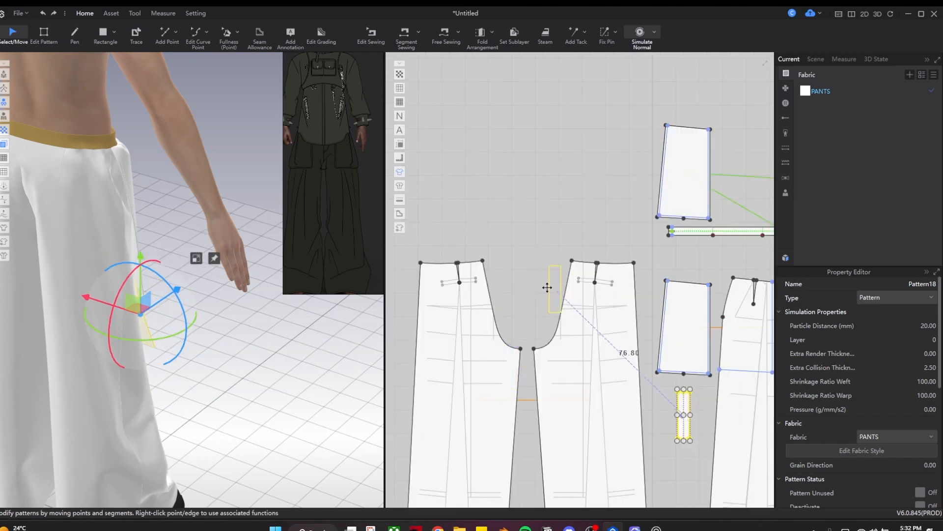
{"action": "scroll", "coordinate": [548, 287], "scroll_direction": "up", "scroll_amount": 3}
{"action": "left_click", "coordinate": [537, 248]}
Step: Sew the copied strap's top edge to 5 cm of the back waist beside the dart and simulate it
{"action": "key", "text": "m"}
{"action": "scroll", "coordinate": [506, 245], "scroll_direction": "up", "scroll_amount": 2}
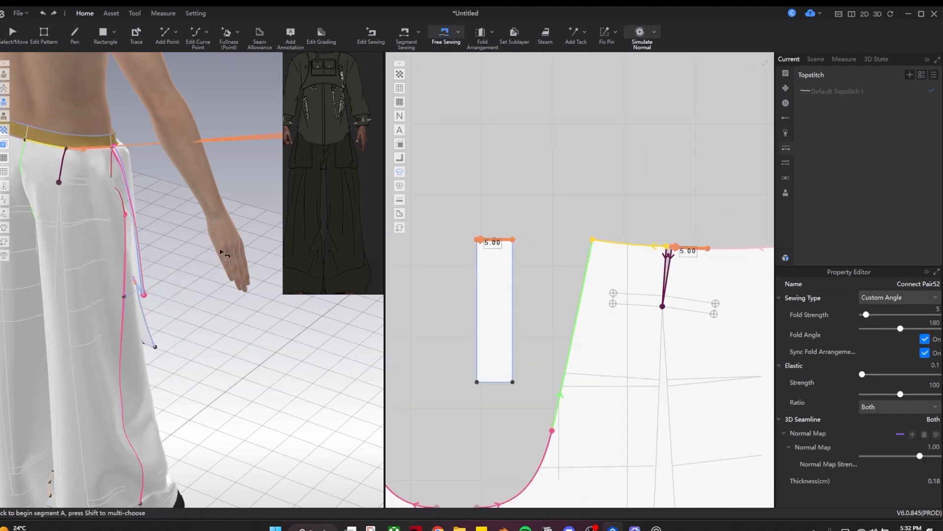
{"action": "key", "text": "a"}
{"action": "left_click", "coordinate": [508, 311]}
{"action": "right_click_drag", "start_coordinate": [100, 225], "coordinate": [205, 323]}
{"action": "scroll", "coordinate": [205, 323], "scroll_direction": "up", "scroll_amount": 3}
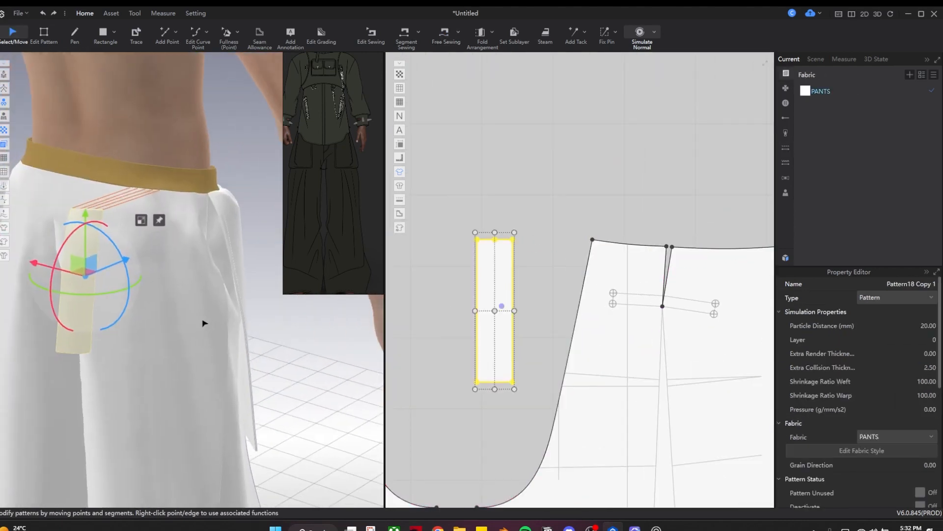
{"action": "scroll", "coordinate": [187, 278], "scroll_direction": "down", "scroll_amount": 3}
{"action": "key", "text": "space"}
Step: Lengthen the copied back strap and simulate how it hangs from the waist
{"action": "scroll", "coordinate": [707, 278], "scroll_direction": "down", "scroll_amount": 2}
{"action": "left_click_drag", "start_coordinate": [547, 178], "coordinate": [543, 389]}
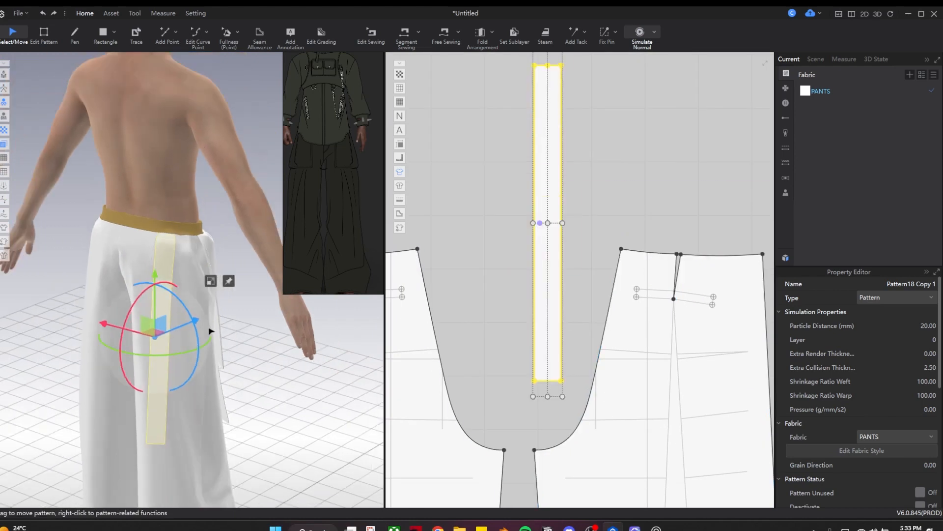
{"action": "scroll", "coordinate": [559, 278], "scroll_direction": "down", "scroll_amount": 2}
{"action": "left_click", "coordinate": [546, 222]}
{"action": "scroll", "coordinate": [546, 225], "scroll_direction": "up", "scroll_amount": 2}
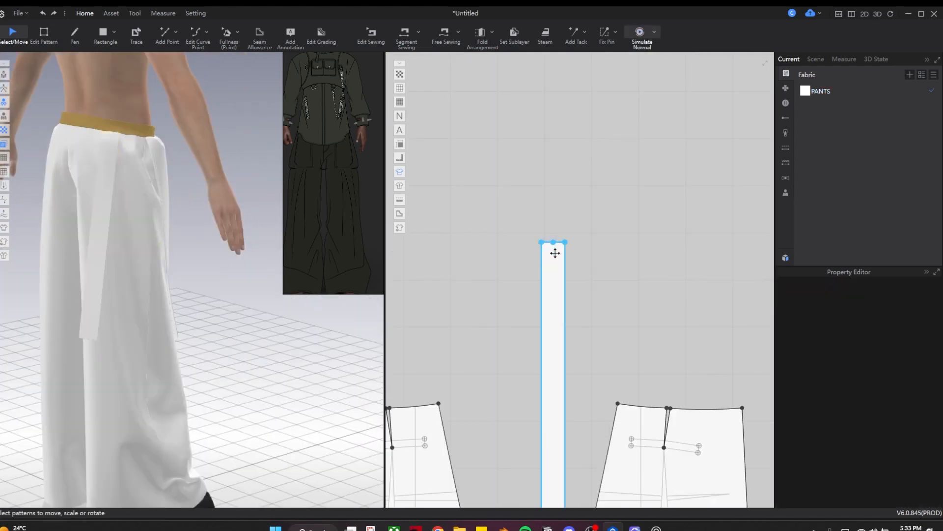
{"action": "left_click_drag", "start_coordinate": [550, 247], "coordinate": [557, 176]}
{"action": "key", "text": "space"}
{"action": "scroll", "coordinate": [84, 299], "scroll_direction": "down", "scroll_amount": 1}
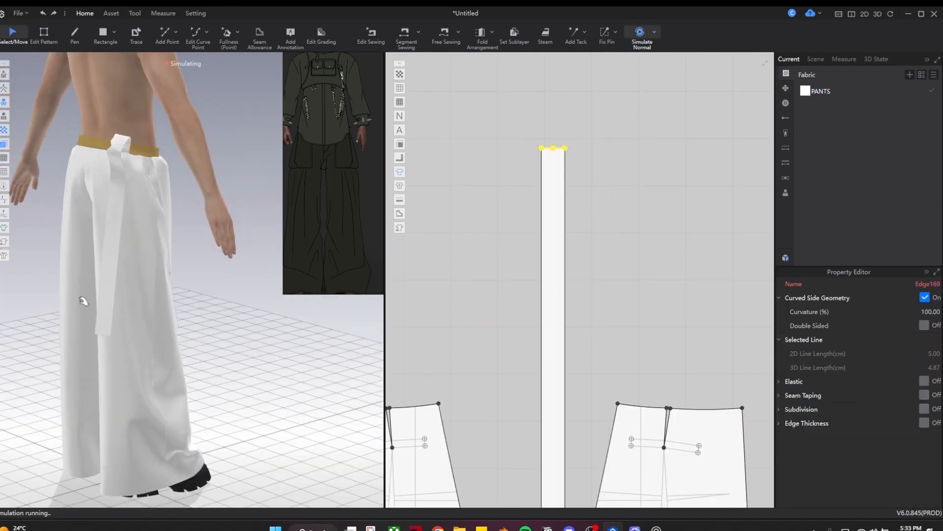
{"action": "left_click_drag", "start_coordinate": [116, 314], "coordinate": [124, 366]}
{"action": "right_click_drag", "start_coordinate": [152, 382], "coordinate": [183, 360]}
{"action": "key", "text": "space"}
Step: Sew the pocket strap's bottom edge to the back strap's bottom edge and simulate the loop
{"action": "scroll", "coordinate": [481, 157], "scroll_direction": "down", "scroll_amount": 4}
{"action": "scroll", "coordinate": [583, 323], "scroll_direction": "up", "scroll_amount": 4}
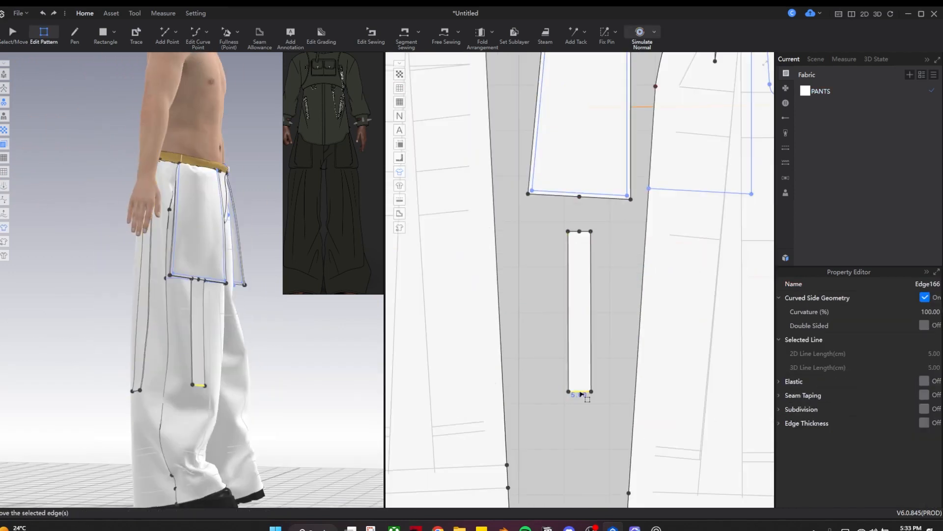
{"action": "middle_click_drag", "start_coordinate": [511, 386], "coordinate": [632, 388]}
{"action": "key", "text": "n"}
{"action": "scroll", "coordinate": [205, 444], "scroll_direction": "up", "scroll_amount": 3}
{"action": "middle_click_drag", "start_coordinate": [204, 444], "coordinate": [227, 230]}
{"action": "scroll", "coordinate": [236, 206], "scroll_direction": "up", "scroll_amount": 4}
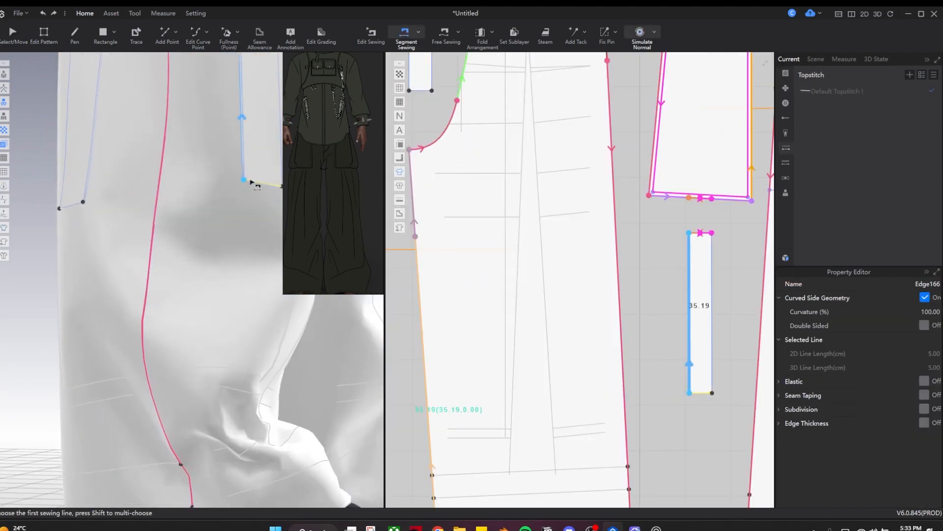
{"action": "left_click", "coordinate": [73, 207]}
{"action": "right_click_drag", "start_coordinate": [78, 210], "coordinate": [153, 244]}
{"action": "key", "text": "space"}
{"action": "left_click_drag", "start_coordinate": [103, 301], "coordinate": [115, 337]}
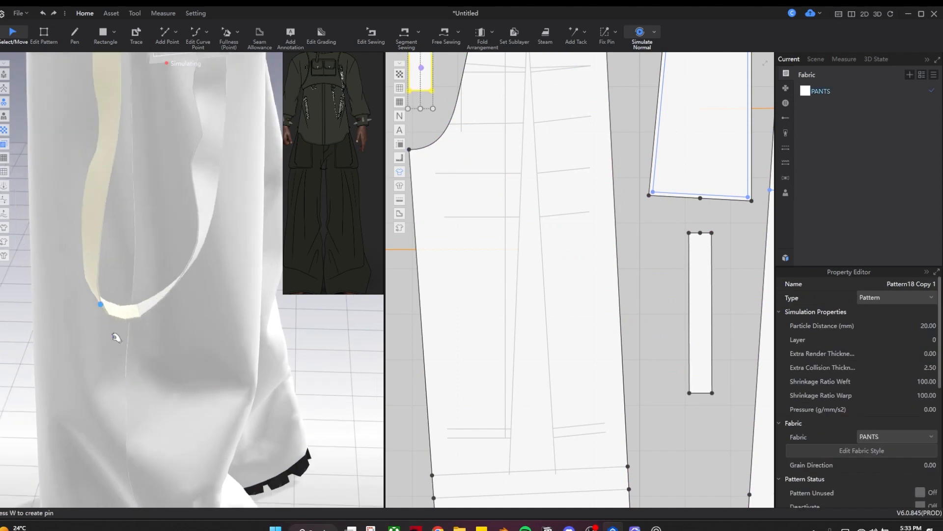
{"action": "key", "text": "space"}
Step: Merge the two straps along their bottom edges into one continuous pattern piece and simulate it
{"action": "scroll", "coordinate": [204, 314], "scroll_direction": "down", "scroll_amount": 3}
{"action": "scroll", "coordinate": [572, 336], "scroll_direction": "down", "scroll_amount": 2}
{"action": "key", "text": "b"}
{"action": "left_click", "coordinate": [670, 378]}
{"action": "middle_click_drag", "start_coordinate": [670, 370], "coordinate": [671, 413]}
{"action": "key", "text": "z"}
{"action": "left_click", "coordinate": [670, 420]}
{"action": "left_click", "coordinate": [459, 194], "text": "shift"}
{"action": "right_click", "coordinate": [669, 421]}
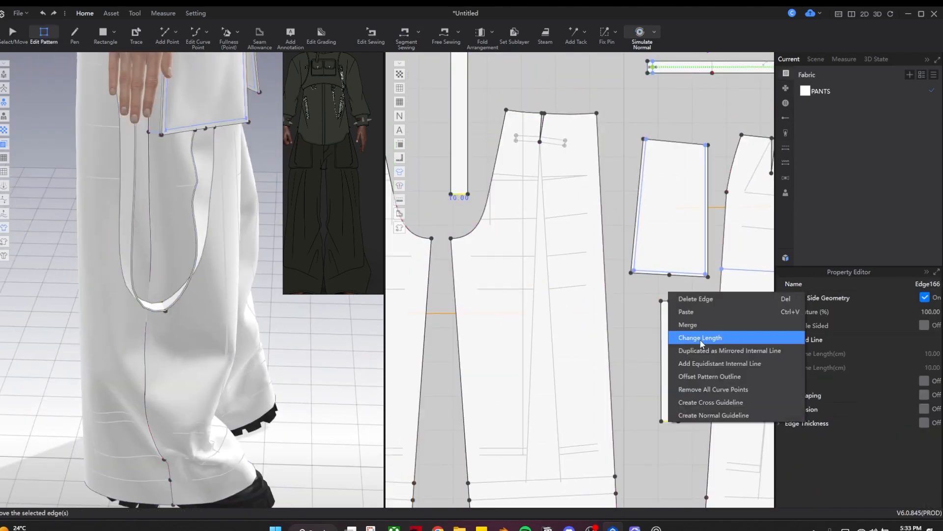
{"action": "left_click", "coordinate": [710, 352]}
{"action": "middle_click_drag", "start_coordinate": [696, 337], "coordinate": [670, 260]}
{"action": "key", "text": "space"}
{"action": "scroll", "coordinate": [163, 301], "scroll_direction": "down", "scroll_amount": 4}
{"action": "right_click_drag", "start_coordinate": [162, 301], "coordinate": [241, 297]}
{"action": "middle_click_drag", "start_coordinate": [196, 142], "coordinate": [198, 316]}
{"action": "key", "text": "space"}
Step: Inspect the seam joining the long strap's end to the back waist beside the dart
{"action": "key", "text": "b"}
{"action": "middle_click_drag", "start_coordinate": [529, 74], "coordinate": [546, 256]}
{"action": "scroll", "coordinate": [542, 225], "scroll_direction": "up", "scroll_amount": 6}
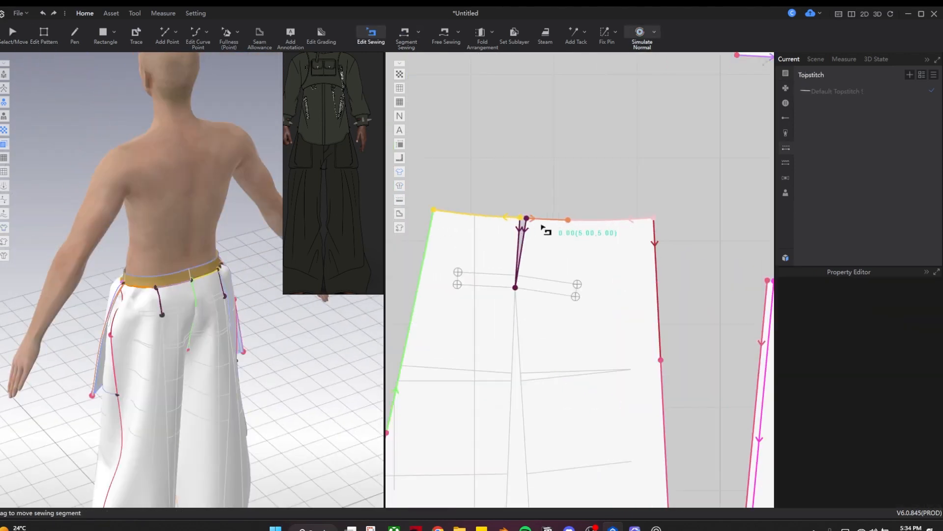
{"action": "left_click", "coordinate": [555, 218]}
{"action": "left_click", "coordinate": [583, 243]}
{"action": "scroll", "coordinate": [542, 214], "scroll_direction": "down", "scroll_amount": 5}
{"action": "left_click", "coordinate": [540, 215]}
{"action": "middle_click_drag", "start_coordinate": [604, 315], "coordinate": [581, 128]}
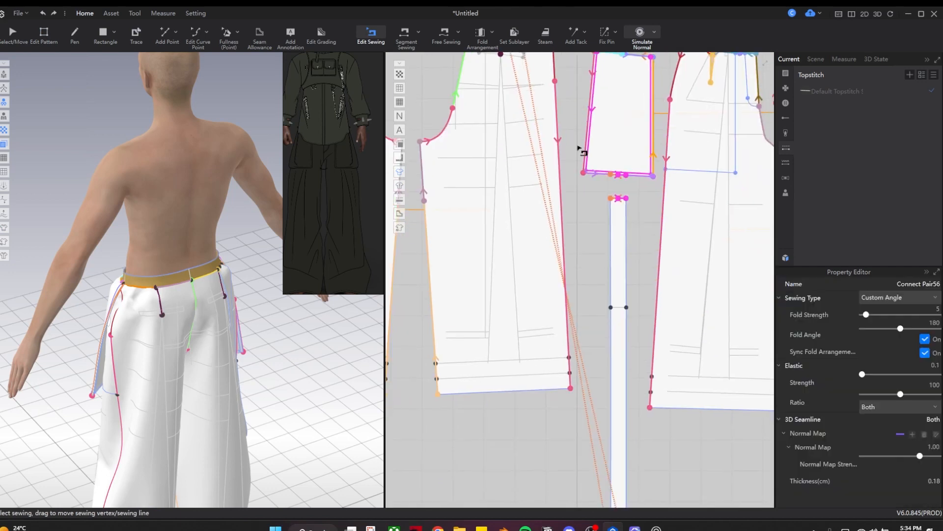
{"action": "scroll", "coordinate": [604, 108], "scroll_direction": "down", "scroll_amount": 2}
{"action": "scroll", "coordinate": [620, 345], "scroll_direction": "down", "scroll_amount": 1}
Step: Sew the long strap's free end to 5 cm of the back waist from the centre-back corner instead of beside the dart
{"action": "key", "text": "m"}
{"action": "scroll", "coordinate": [558, 106], "scroll_direction": "up", "scroll_amount": 5}
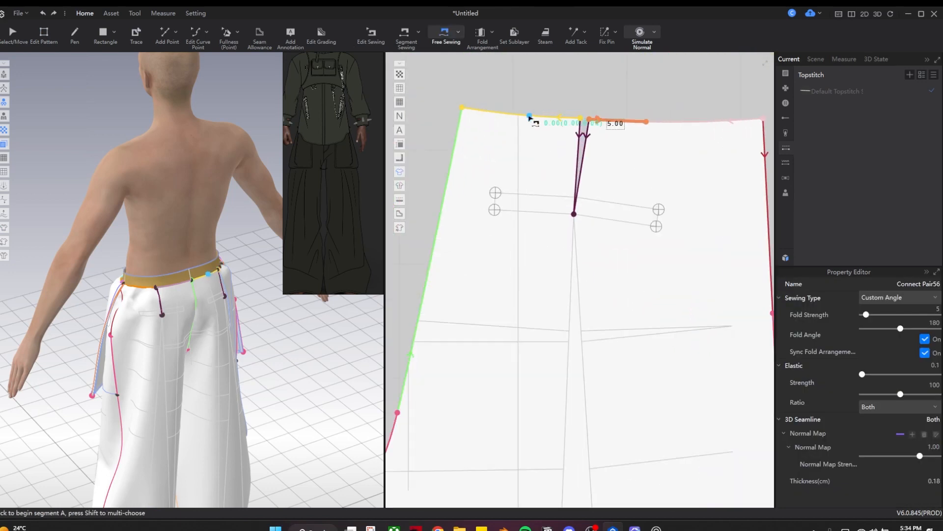
{"action": "scroll", "coordinate": [514, 118], "scroll_direction": "down", "scroll_amount": 8}
{"action": "left_click", "coordinate": [654, 376]}
{"action": "left_click", "coordinate": [620, 376]}
{"action": "scroll", "coordinate": [638, 411], "scroll_direction": "down", "scroll_amount": 7}
{"action": "scroll", "coordinate": [586, 296], "scroll_direction": "up", "scroll_amount": 8}
{"action": "left_click", "coordinate": [560, 289]}
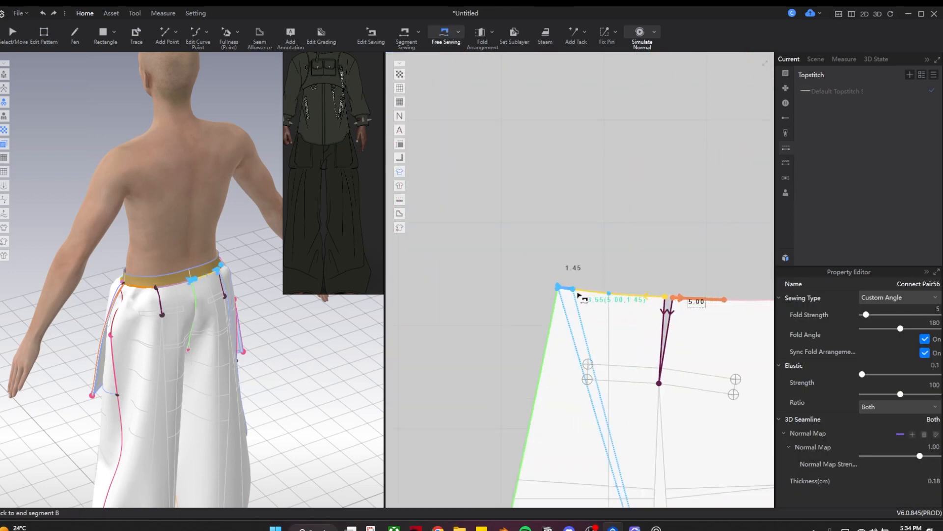
{"action": "left_click", "coordinate": [610, 295]}
{"action": "key", "text": "b"}
{"action": "left_click", "coordinate": [635, 280]}
{"action": "left_click", "coordinate": [217, 349]}
Step: Simulate the re-sewn strap and pull it in 3D so it settles between the back waist and the side pocket
{"action": "key", "text": "q"}
{"action": "key", "text": "space"}
{"action": "middle_click_drag", "start_coordinate": [217, 350], "coordinate": [255, 246]}
{"action": "right_click_drag", "start_coordinate": [250, 263], "coordinate": [157, 246]}
{"action": "left_click_drag", "start_coordinate": [143, 235], "coordinate": [171, 273]}
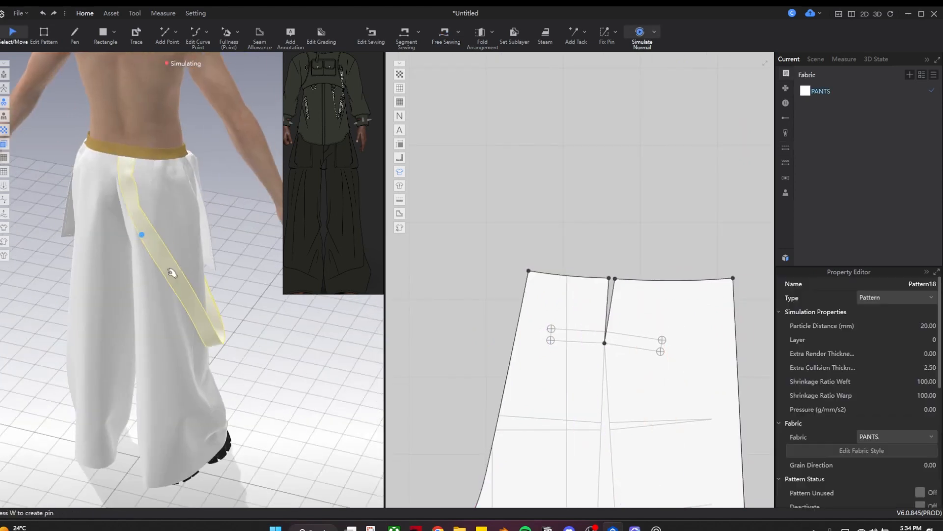
{"action": "right_click_drag", "start_coordinate": [162, 319], "coordinate": [231, 315]}
Step: Examine the pants' pockets, strap and seams from the front and sides in both the 3D and pattern views
{"action": "key", "text": "b"}
{"action": "scroll", "coordinate": [231, 315], "scroll_direction": "up", "scroll_amount": 3}
{"action": "scroll", "coordinate": [547, 280], "scroll_direction": "down", "scroll_amount": 6}
{"action": "scroll", "coordinate": [688, 325], "scroll_direction": "up", "scroll_amount": 2}
{"action": "middle_click_drag", "start_coordinate": [688, 324], "coordinate": [333, 143]}
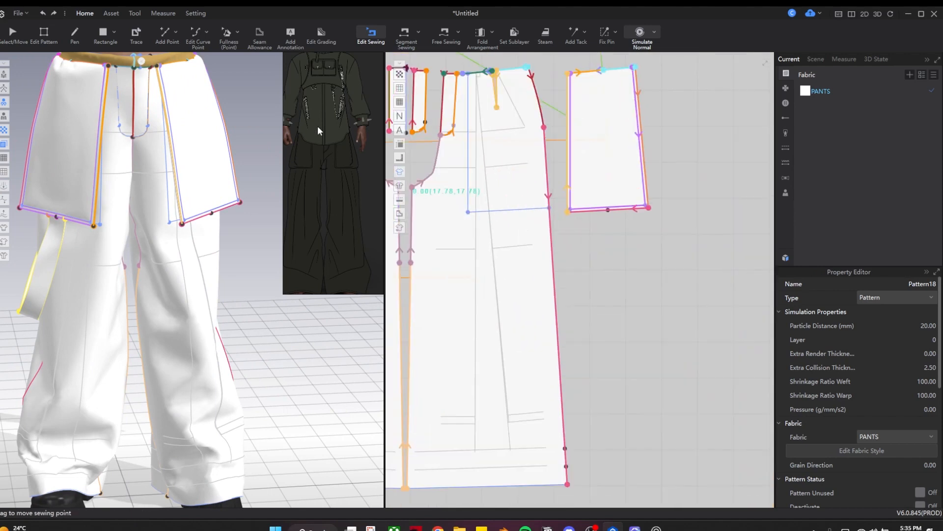
{"action": "right_click_drag", "start_coordinate": [236, 246], "coordinate": [294, 280]}
{"action": "scroll", "coordinate": [528, 263], "scroll_direction": "down", "scroll_amount": 2}
{"action": "middle_click_drag", "start_coordinate": [528, 263], "coordinate": [700, 284]}
{"action": "key", "text": "q"}
{"action": "left_click", "coordinate": [240, 303]}
{"action": "scroll", "coordinate": [240, 303], "scroll_direction": "down", "scroll_amount": 3}
{"action": "right_click_drag", "start_coordinate": [240, 302], "coordinate": [184, 245]}
{"action": "scroll", "coordinate": [270, 331], "scroll_direction": "down", "scroll_amount": 3}
{"action": "right_click_drag", "start_coordinate": [270, 330], "coordinate": [120, 316]}
{"action": "scroll", "coordinate": [427, 290], "scroll_direction": "down", "scroll_amount": 2}
Step: Remove the inner reference lines from the pants pattern pieces
{"action": "key", "text": "z"}
{"action": "scroll", "coordinate": [477, 414], "scroll_direction": "up", "scroll_amount": 5}
{"action": "left_click", "coordinate": [473, 420]}
{"action": "right_click_drag", "start_coordinate": [177, 368], "coordinate": [295, 363]}
{"action": "scroll", "coordinate": [510, 363], "scroll_direction": "down", "scroll_amount": 3}
{"action": "right_click", "coordinate": [499, 327]}
{"action": "left_click", "coordinate": [546, 386]}
{"action": "scroll", "coordinate": [423, 164], "scroll_direction": "up", "scroll_amount": 5}
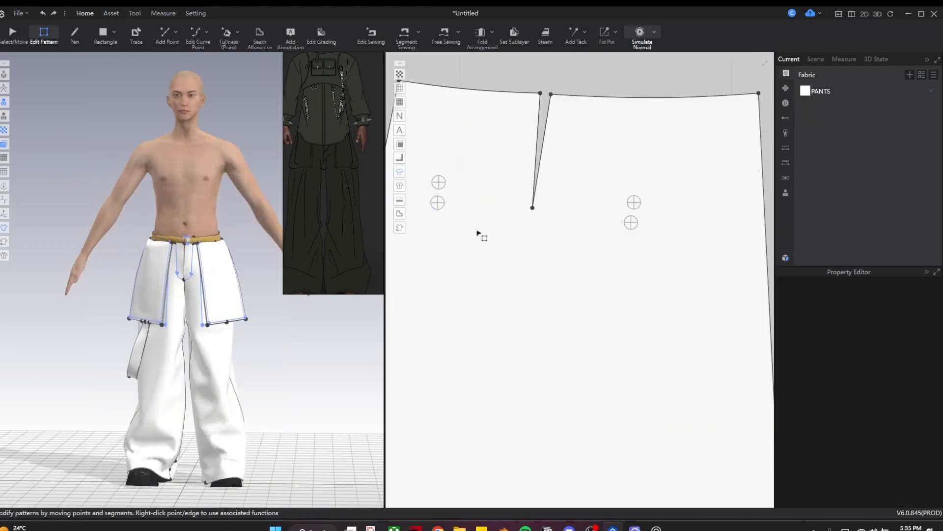
Step: Simulate the cleaned-up pants and tug the back piece to settle its drape
{"action": "right_click_drag", "start_coordinate": [44, 313], "coordinate": [158, 361]}
{"action": "scroll", "coordinate": [167, 319], "scroll_direction": "up", "scroll_amount": 3}
{"action": "key", "text": "q"}
{"action": "left_click_drag", "start_coordinate": [162, 234], "coordinate": [170, 272]}
{"action": "key", "text": "space"}
{"action": "right_click_drag", "start_coordinate": [170, 271], "coordinate": [199, 267]}
{"action": "scroll", "coordinate": [194, 327], "scroll_direction": "down", "scroll_amount": 5}
{"action": "scroll", "coordinate": [597, 356], "scroll_direction": "down", "scroll_amount": 10}
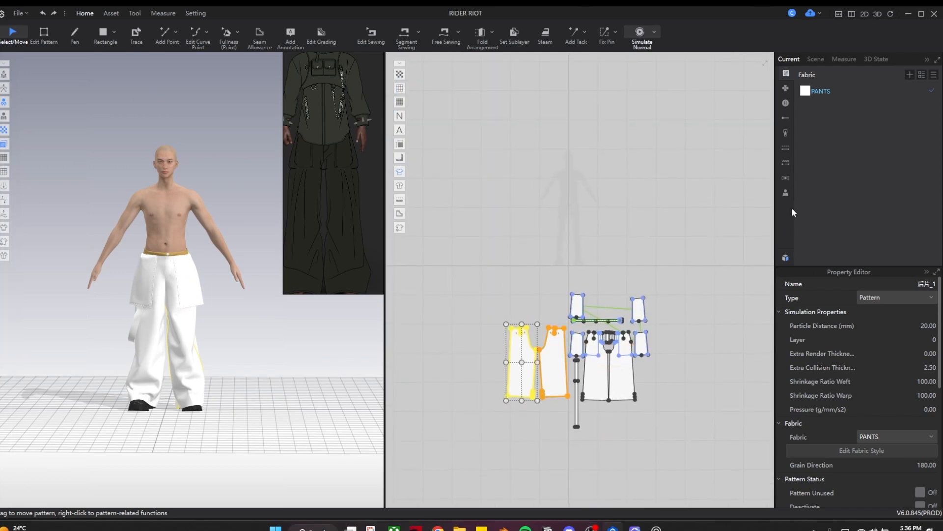
Step: Add the Man_Shirt.sgar garment from the asset library to the project and close the library
{"action": "left_click", "coordinate": [785, 257]}
{"action": "mouse_move", "coordinate": [469, 184]}
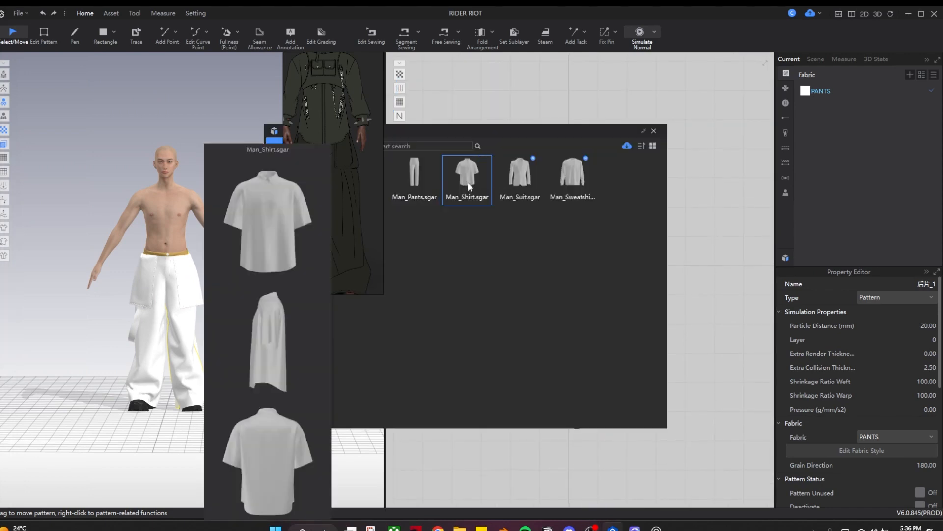
{"action": "double_click", "coordinate": [468, 184]}
{"action": "left_click", "coordinate": [480, 314]}
{"action": "left_click", "coordinate": [653, 131]}
Step: Simulate the imported short-sleeved shirt on the avatar and view it from the side and back
{"action": "scroll", "coordinate": [228, 274], "scroll_direction": "up", "scroll_amount": 3}
{"action": "mouse_move", "coordinate": [228, 274]}
{"action": "right_mouse_down"}
{"action": "mouse_move", "coordinate": [123, 274]}
{"action": "mouse_move", "coordinate": [216, 273]}
{"action": "right_mouse_up"}
{"action": "left_click", "coordinate": [142, 272]}
{"action": "key", "text": "shift+f"}
{"action": "right_click_drag", "start_coordinate": [74, 295], "coordinate": [164, 311]}
{"action": "left_click", "coordinate": [166, 312]}
{"action": "right_click_drag", "start_coordinate": [294, 388], "coordinate": [305, 421]}
{"action": "key", "text": "space"}
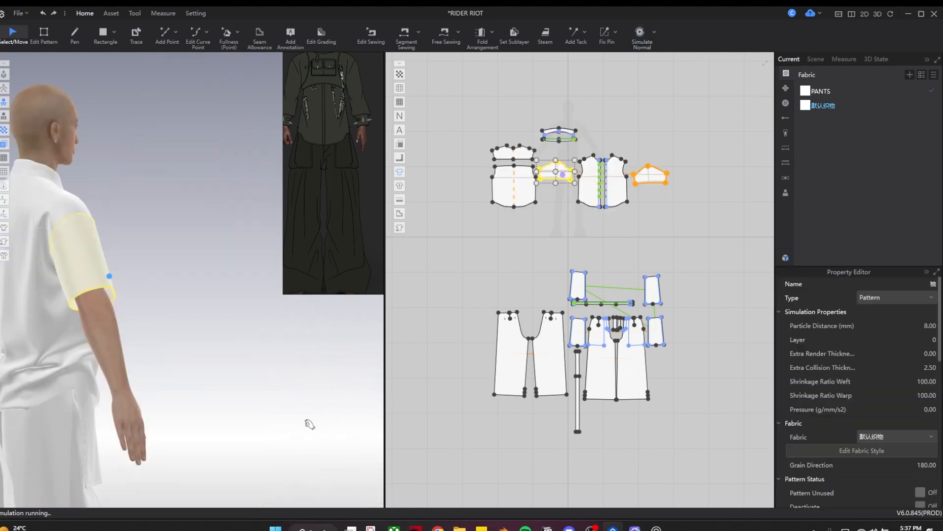
Step: Set the particle distance of all shirt pieces to 15 mm and pull the hem during simulation to drape it over the pants
{"action": "key", "text": "space"}
{"action": "key", "text": "ctrl+a"}
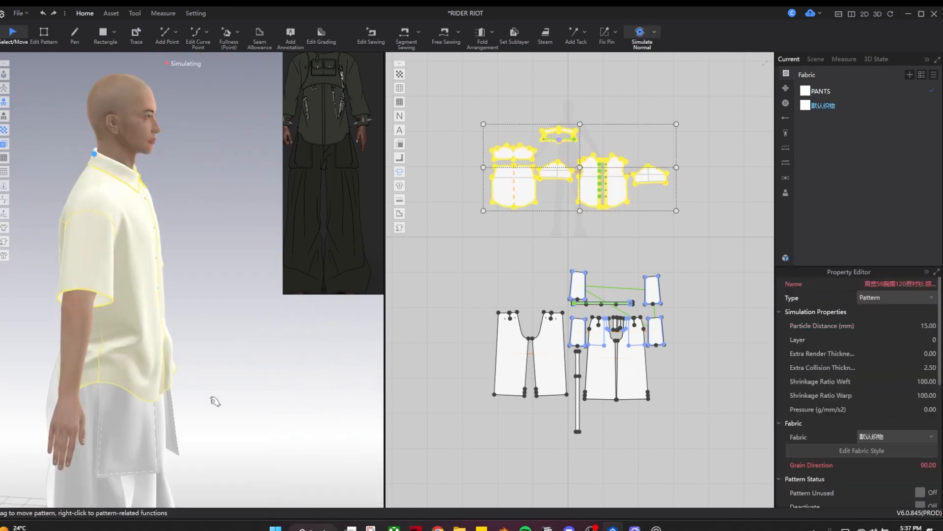
{"action": "right_click_drag", "start_coordinate": [215, 401], "coordinate": [83, 401]}
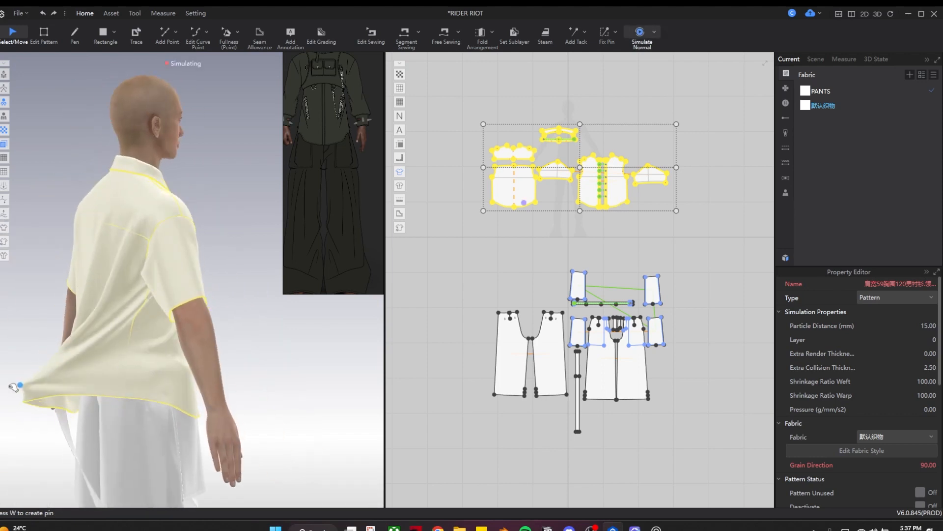
{"action": "right_click_drag", "start_coordinate": [107, 444], "coordinate": [162, 411]}
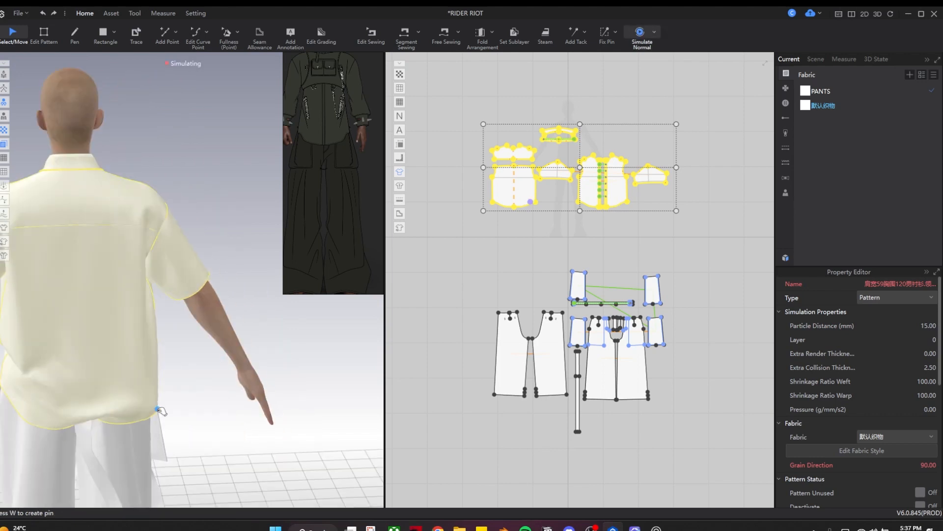
{"action": "right_click_drag", "start_coordinate": [25, 415], "coordinate": [79, 382]}
{"action": "left_click_drag", "start_coordinate": [50, 398], "coordinate": [119, 392]}
{"action": "key", "text": "space"}
Step: Remove the fold-over collar piece from the shirt's collar band
{"action": "scroll", "coordinate": [154, 398], "scroll_direction": "up", "scroll_amount": 4}
{"action": "middle_click_drag", "start_coordinate": [541, 66], "coordinate": [545, 120]}
{"action": "scroll", "coordinate": [546, 146], "scroll_direction": "up", "scroll_amount": 6}
{"action": "left_click", "coordinate": [545, 146]}
{"action": "left_click", "coordinate": [166, 77]}
{"action": "key", "text": "Escape"}
{"action": "scroll", "coordinate": [180, 194], "scroll_direction": "down", "scroll_amount": 5}
{"action": "scroll", "coordinate": [195, 288], "scroll_direction": "up", "scroll_amount": 2}
{"action": "scroll", "coordinate": [737, 442], "scroll_direction": "up", "scroll_amount": 4}
{"action": "middle_click_drag", "start_coordinate": [659, 314], "coordinate": [521, 291]}
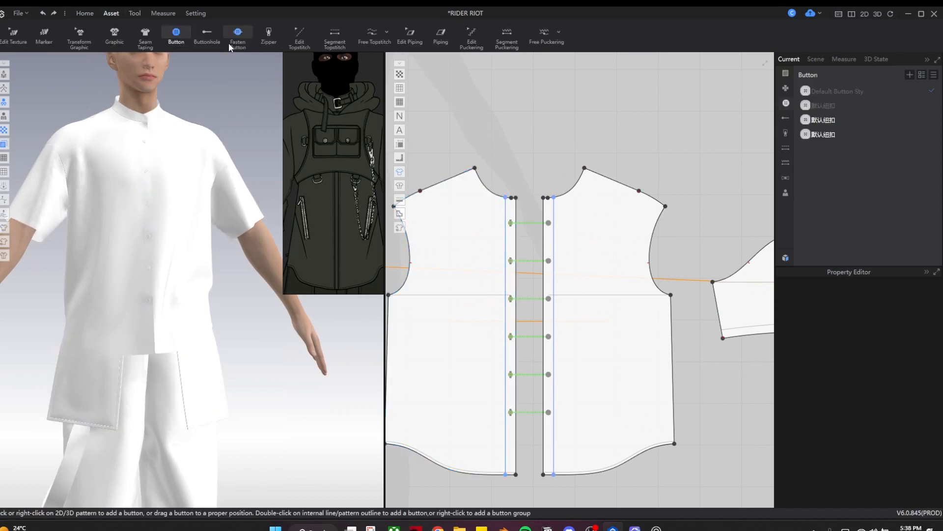
Step: Unfasten the buttons from their buttonholes along the shirt's front placket
{"action": "left_click", "coordinate": [238, 34]}
{"action": "scroll", "coordinate": [517, 225], "scroll_direction": "up", "scroll_amount": 2}
{"action": "left_click", "coordinate": [508, 280]}
{"action": "left_click", "coordinate": [508, 340]}
{"action": "left_click", "coordinate": [509, 399]}
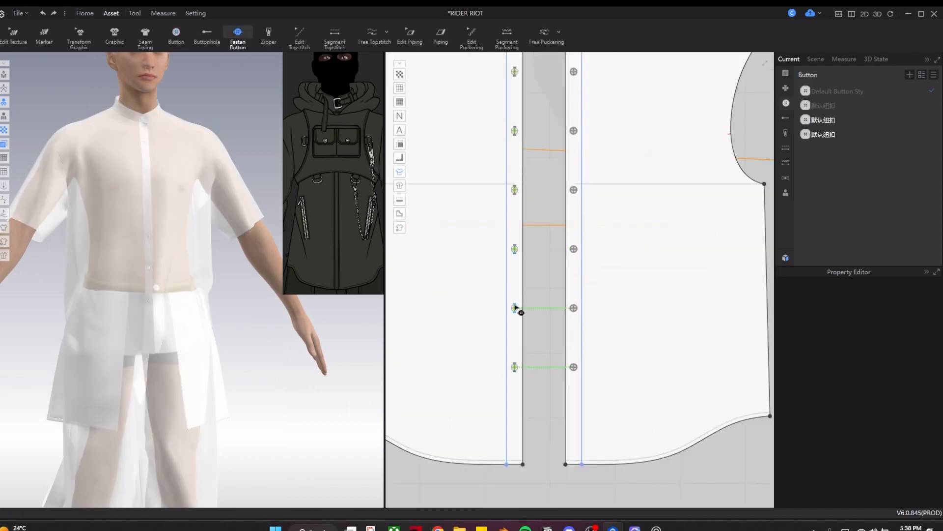
{"action": "left_click", "coordinate": [515, 307]}
{"action": "left_click", "coordinate": [515, 366]}
Step: Delete the row of buttons and the row of buttonholes from the two shirt front pieces
{"action": "left_click", "coordinate": [176, 34]}
{"action": "scroll", "coordinate": [513, 205], "scroll_direction": "up", "scroll_amount": 3}
{"action": "right_click", "coordinate": [556, 223]}
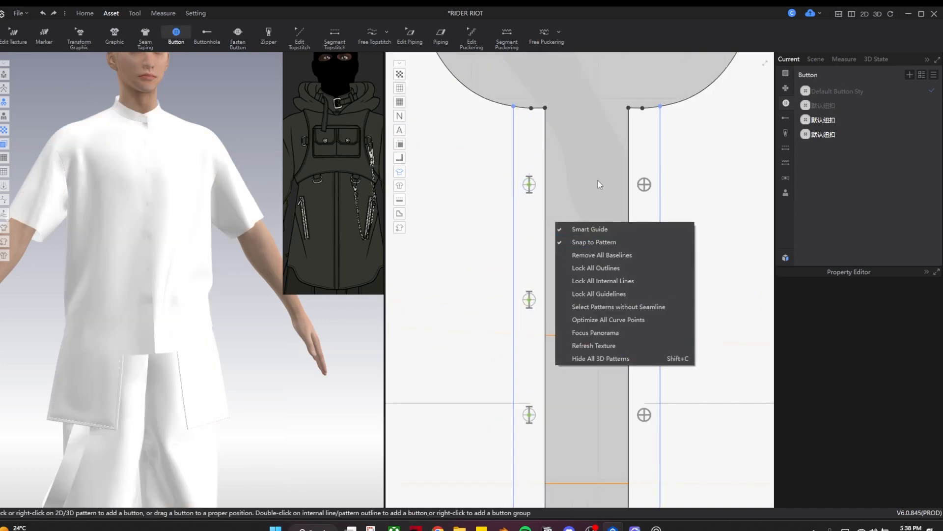
{"action": "left_click", "coordinate": [599, 182]}
{"action": "scroll", "coordinate": [513, 83], "scroll_direction": "down", "scroll_amount": 4}
{"action": "left_click_drag", "start_coordinate": [497, 96], "coordinate": [623, 406]}
{"action": "left_click", "coordinate": [611, 376]}
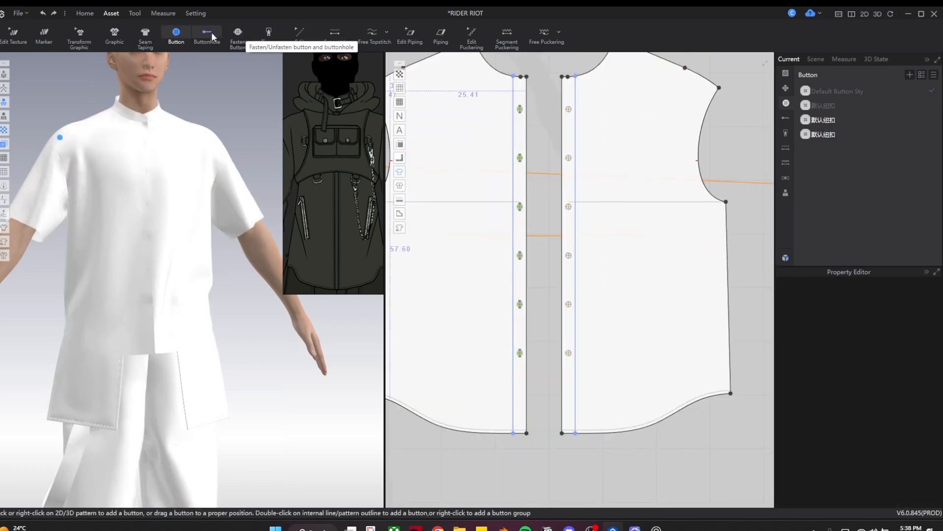
{"action": "left_click_drag", "start_coordinate": [578, 378], "coordinate": [581, 382]}
{"action": "key", "text": "Delete"}
Step: Simulate the unbuttoned shirt and pull its front at the hem
{"action": "key", "text": "z"}
{"action": "scroll", "coordinate": [508, 101], "scroll_direction": "up", "scroll_amount": 3}
{"action": "scroll", "coordinate": [515, 138], "scroll_direction": "down", "scroll_amount": 2}
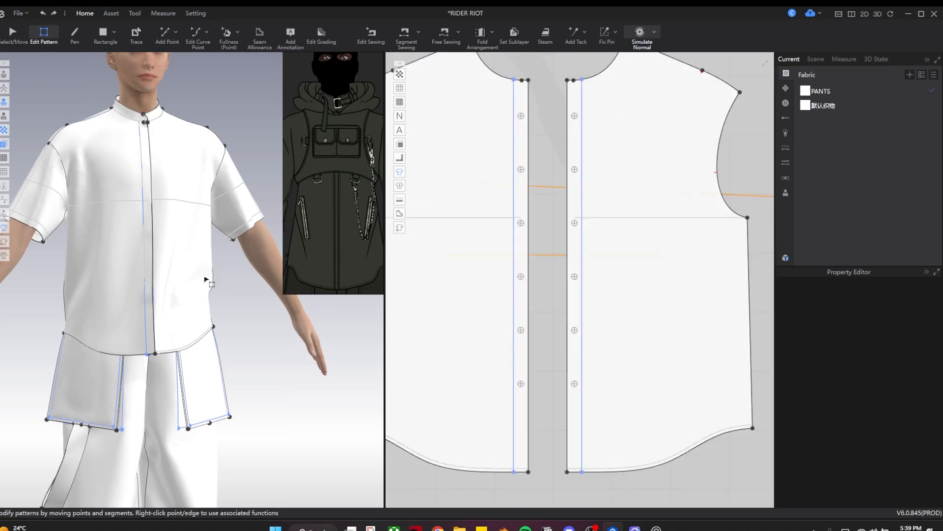
{"action": "right_click_drag", "start_coordinate": [206, 279], "coordinate": [202, 260]}
{"action": "key", "text": "q"}
{"action": "key", "text": "space"}
{"action": "left_click_drag", "start_coordinate": [164, 341], "coordinate": [169, 348]}
{"action": "key", "text": "space"}
Step: Sew the vertical internal placket lines of the two front pieces together and simulate the shirt
{"action": "key", "text": "z"}
{"action": "left_click", "coordinate": [553, 256]}
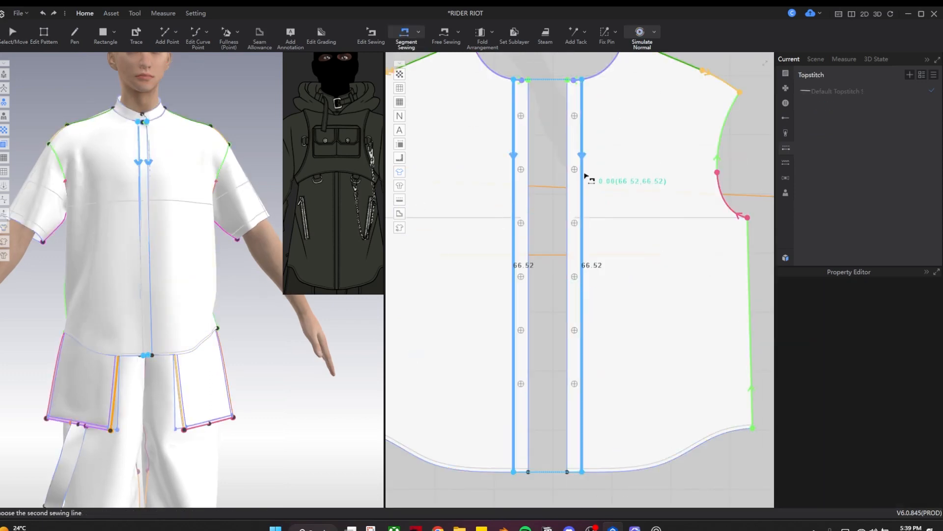
{"action": "left_click", "coordinate": [583, 176]}
{"action": "key", "text": "space"}
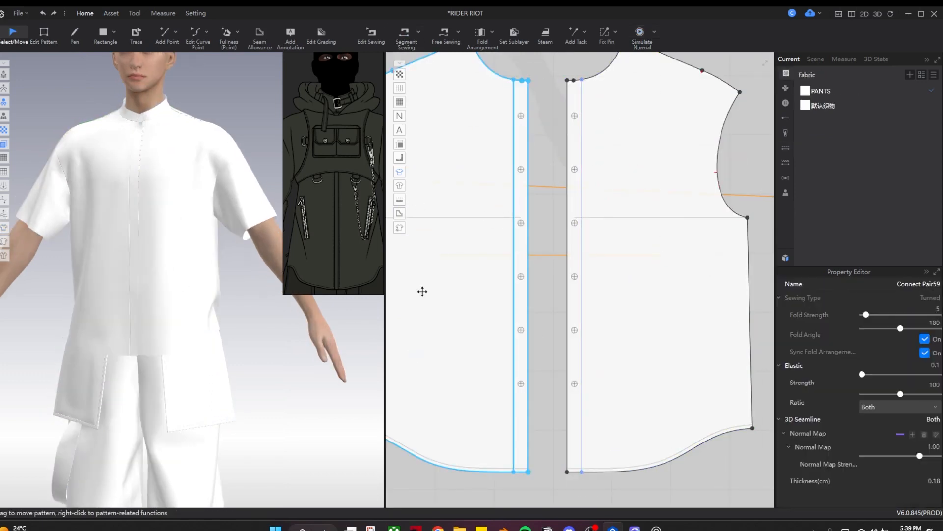
Step: Unfasten the button that closes the ends of the collar band
{"action": "scroll", "coordinate": [158, 240], "scroll_direction": "up", "scroll_amount": 5}
{"action": "middle_click_drag", "start_coordinate": [70, 264], "coordinate": [212, 452]}
{"action": "scroll", "coordinate": [240, 230], "scroll_direction": "up", "scroll_amount": 3}
{"action": "middle_click_drag", "start_coordinate": [562, 229], "coordinate": [566, 394]}
{"action": "scroll", "coordinate": [556, 293], "scroll_direction": "down", "scroll_amount": 2}
{"action": "middle_click_drag", "start_coordinate": [472, 236], "coordinate": [583, 284]}
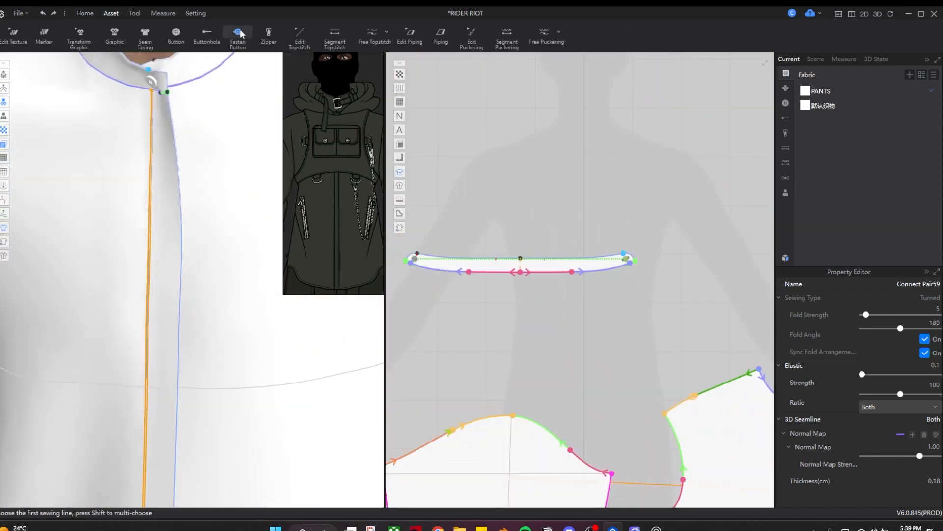
{"action": "left_click", "coordinate": [241, 38]}
{"action": "left_click", "coordinate": [627, 259]}
Step: Delete the button and the buttonhole from the collar band's ends and simulate the shirt
{"action": "left_click", "coordinate": [177, 37]}
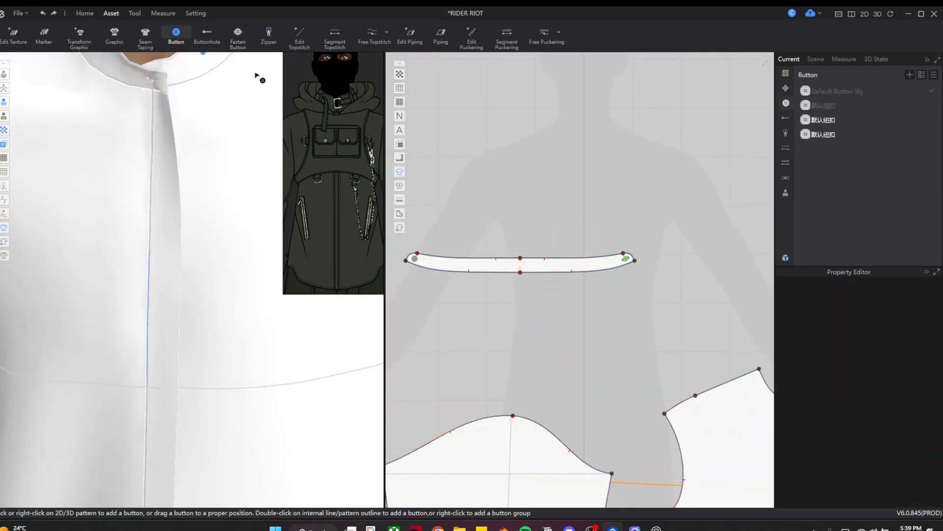
{"action": "left_click", "coordinate": [415, 259]}
{"action": "left_click", "coordinate": [207, 37]}
{"action": "left_click", "coordinate": [625, 259]}
{"action": "left_click", "coordinate": [238, 37]}
{"action": "key", "text": "space"}
{"action": "scroll", "coordinate": [206, 172], "scroll_direction": "down", "scroll_amount": 4}
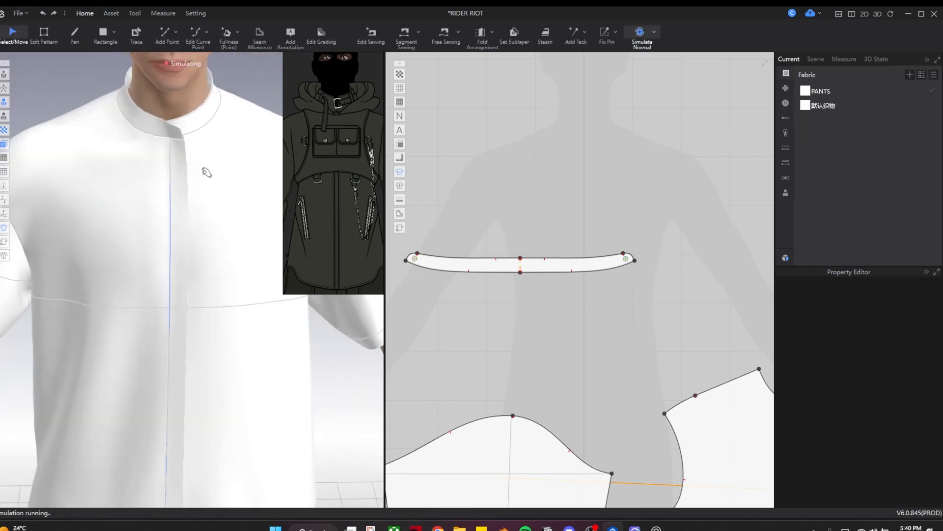
Step: Examine how the collar band and front placket overlap at the neck during simulation
{"action": "scroll", "coordinate": [200, 197], "scroll_direction": "up", "scroll_amount": 3}
{"action": "middle_click_drag", "start_coordinate": [200, 198], "coordinate": [201, 250]}
{"action": "scroll", "coordinate": [621, 286], "scroll_direction": "down", "scroll_amount": 2}
{"action": "middle_click_drag", "start_coordinate": [621, 286], "coordinate": [567, 196]}
{"action": "middle_click_drag", "start_coordinate": [194, 266], "coordinate": [188, 205]}
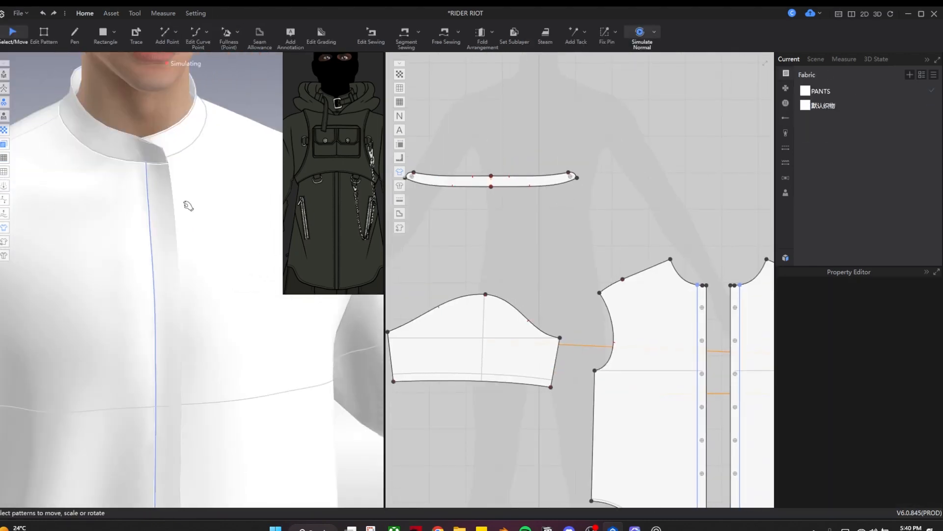
{"action": "right_click_drag", "start_coordinate": [188, 204], "coordinate": [167, 206]}
{"action": "middle_click_drag", "start_coordinate": [535, 211], "coordinate": [527, 226]}
{"action": "key", "text": "b"}
{"action": "scroll", "coordinate": [556, 196], "scroll_direction": "up", "scroll_amount": 6}
{"action": "scroll", "coordinate": [591, 187], "scroll_direction": "down", "scroll_amount": 5}
{"action": "key", "text": "a"}
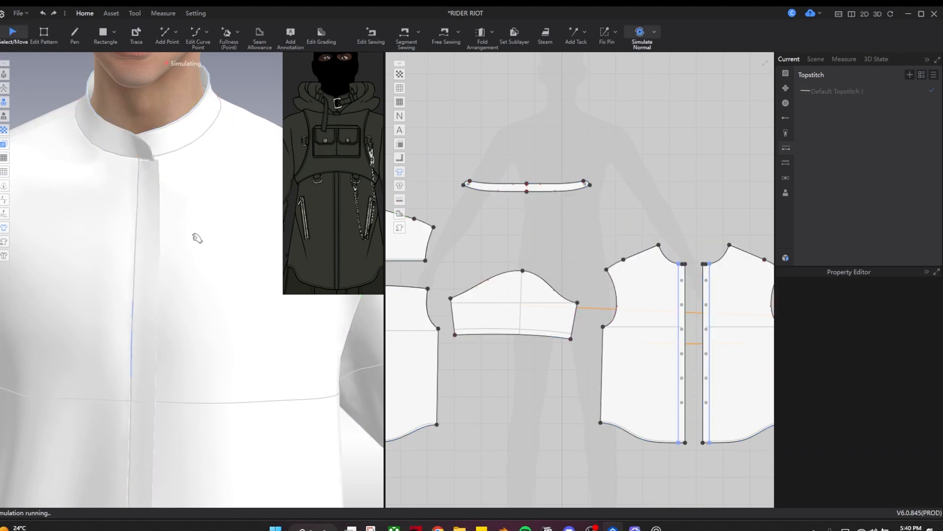
{"action": "left_click", "coordinate": [155, 155]}
Step: Shorten the seam between the collar band and front neckline by moving its end point back from the band's tip, and simulate
{"action": "key", "text": "b"}
{"action": "scroll", "coordinate": [588, 188], "scroll_direction": "up", "scroll_amount": 8}
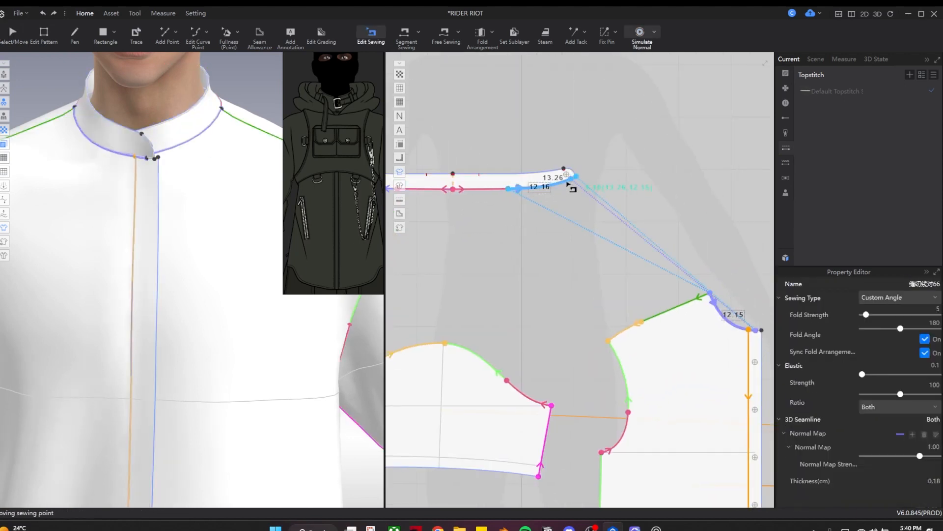
{"action": "left_click", "coordinate": [660, 284]}
{"action": "scroll", "coordinate": [573, 266], "scroll_direction": "down", "scroll_amount": 5}
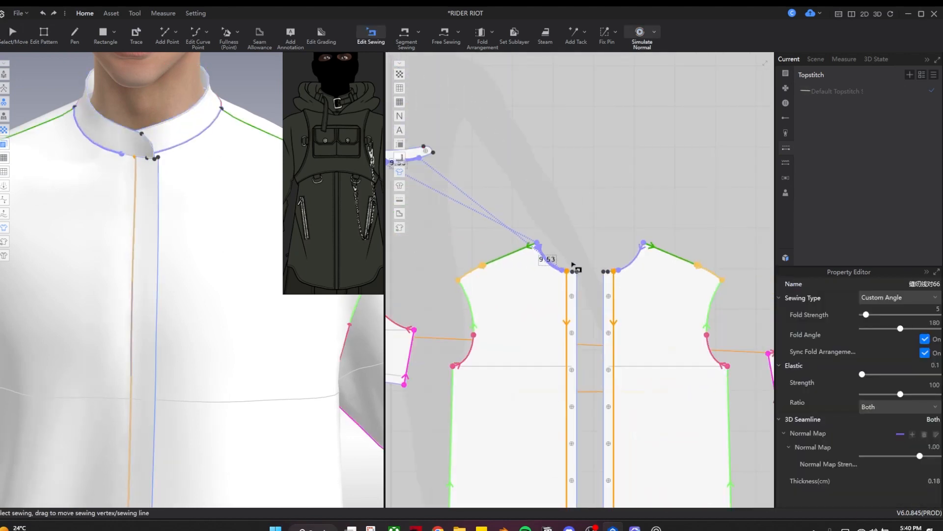
{"action": "key", "text": "a"}
{"action": "left_click", "coordinate": [172, 116]}
{"action": "key", "text": "space"}
Step: Inspect the collar overlap and front opening from above, from the front and from below
{"action": "middle_click_drag", "start_coordinate": [589, 315], "coordinate": [562, 246]}
{"action": "key", "text": "b"}
{"action": "key", "text": "a"}
{"action": "left_click", "coordinate": [202, 215]}
{"action": "right_click_drag", "start_coordinate": [202, 215], "coordinate": [203, 364]}
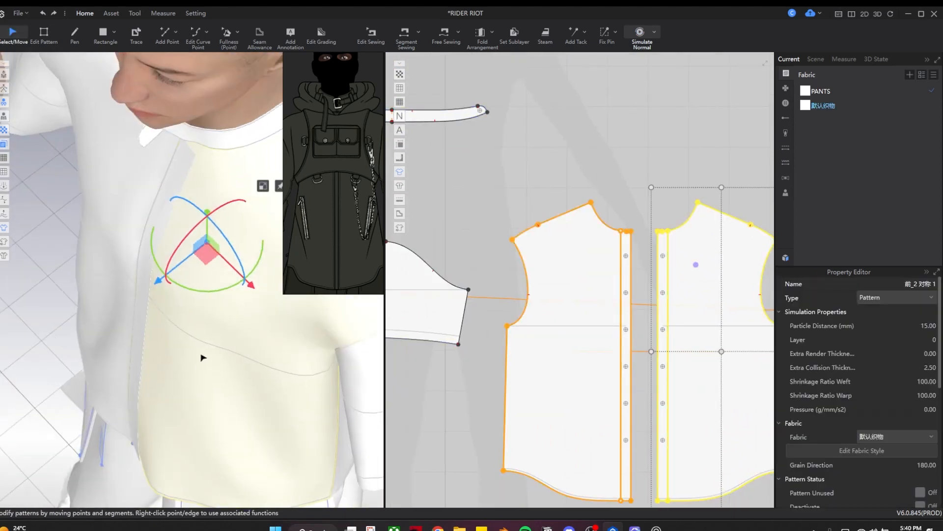
{"action": "middle_click_drag", "start_coordinate": [575, 308], "coordinate": [523, 280]}
{"action": "mouse_move", "coordinate": [236, 349]}
{"action": "right_mouse_down"}
{"action": "mouse_move", "coordinate": [137, 361]}
{"action": "mouse_move", "coordinate": [234, 351]}
{"action": "right_mouse_up"}
{"action": "left_click", "coordinate": [160, 354]}
{"action": "scroll", "coordinate": [559, 220], "scroll_direction": "up", "scroll_amount": 2}
{"action": "middle_click_drag", "start_coordinate": [558, 220], "coordinate": [520, 194]}
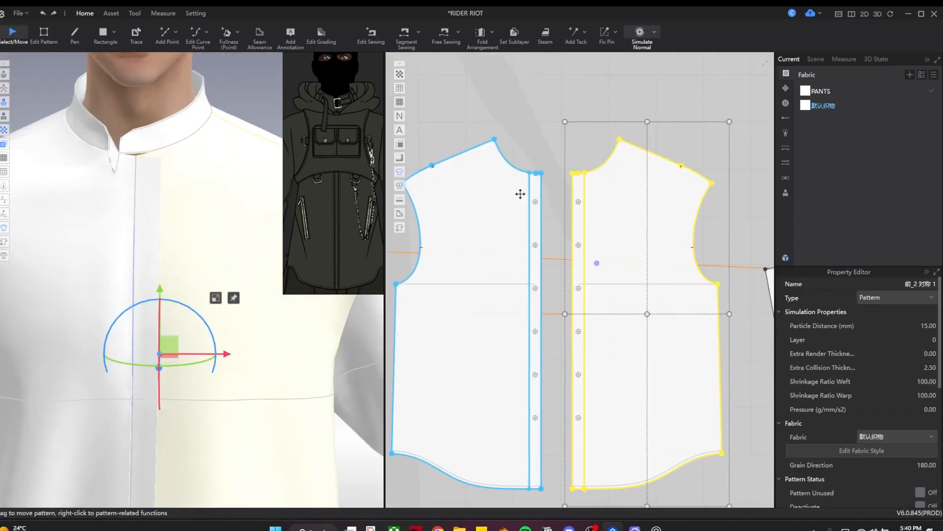
{"action": "key", "text": "n"}
{"action": "left_click", "coordinate": [542, 253]}
{"action": "right_click_drag", "start_coordinate": [167, 449], "coordinate": [259, 417]}
Step: Add an equidistant internal line with Use Extend beside the placket line on both front pieces
{"action": "key", "text": "z"}
{"action": "middle_click_drag", "start_coordinate": [576, 460], "coordinate": [584, 355]}
{"action": "scroll", "coordinate": [547, 391], "scroll_direction": "up", "scroll_amount": 3}
{"action": "right_click", "coordinate": [541, 376]}
{"action": "left_click", "coordinate": [581, 502]}
{"action": "scroll", "coordinate": [570, 472], "scroll_direction": "down", "scroll_amount": 3}
{"action": "right_click", "coordinate": [587, 301]}
{"action": "left_click", "coordinate": [632, 424]}
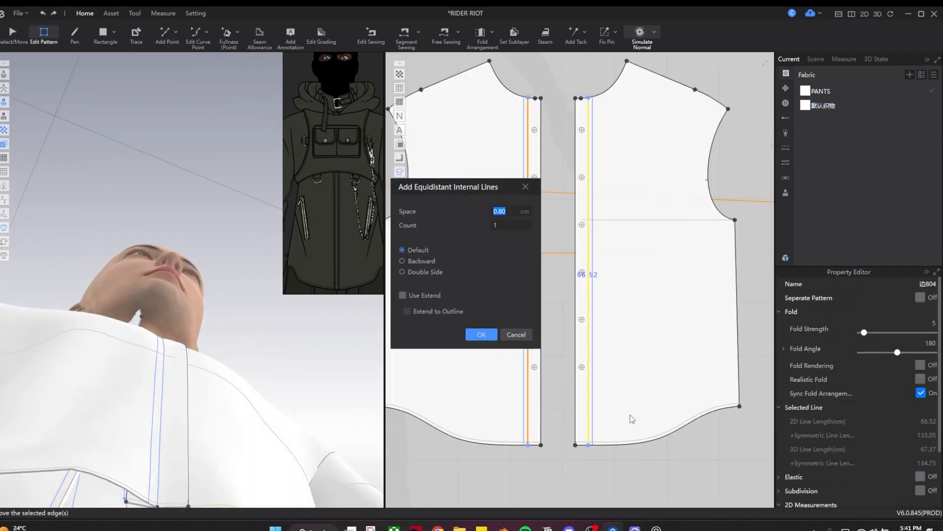
{"action": "left_click", "coordinate": [422, 297]}
{"action": "key", "text": "Return"}
{"action": "right_click_drag", "start_coordinate": [273, 416], "coordinate": [224, 460]}
{"action": "scroll", "coordinate": [224, 459], "scroll_direction": "down", "scroll_amount": 3}
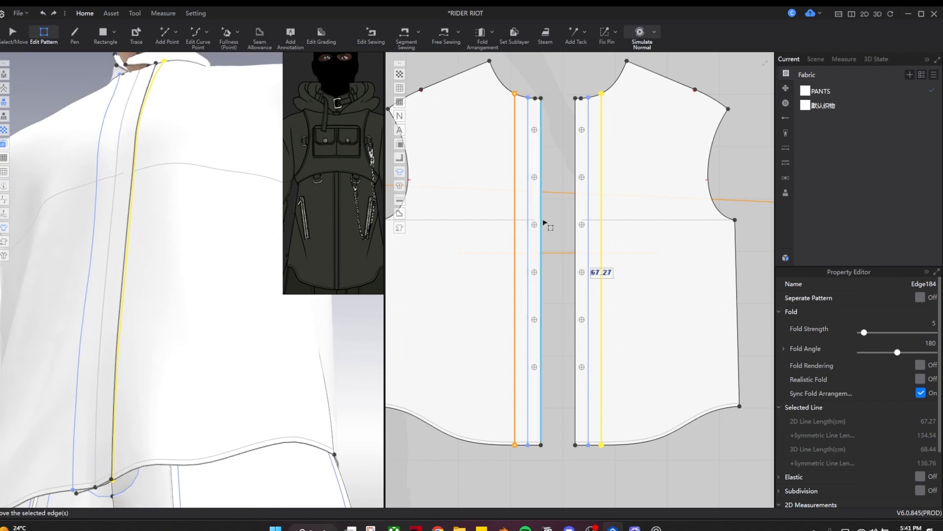
Step: Remove the extra internal line and delete the mirrored front piece, keeping only the original front
{"action": "left_click", "coordinate": [600, 161]}
{"action": "key", "text": "q"}
{"action": "mouse_move", "coordinate": [192, 383]}
{"action": "right_mouse_down"}
{"action": "mouse_move", "coordinate": [206, 371]}
{"action": "mouse_move", "coordinate": [145, 385]}
{"action": "mouse_move", "coordinate": [202, 377]}
{"action": "right_mouse_up"}
{"action": "key", "text": "n"}
{"action": "scroll", "coordinate": [608, 337], "scroll_direction": "down", "scroll_amount": 5}
{"action": "key", "text": "q"}
{"action": "left_click", "coordinate": [618, 332]}
{"action": "key", "text": "Delete"}
{"action": "scroll", "coordinate": [592, 294], "scroll_direction": "up", "scroll_amount": 5}
{"action": "scroll", "coordinate": [548, 286], "scroll_direction": "down", "scroll_amount": 2}
{"action": "scroll", "coordinate": [213, 352], "scroll_direction": "down", "scroll_amount": 3}
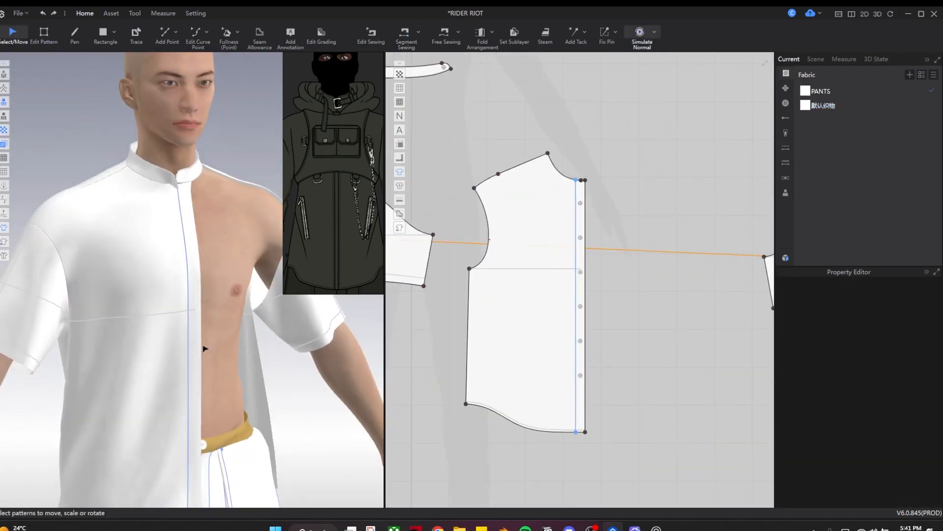
Step: Create a symmetric copy with sewing of the remaining front piece and arrange it on the avatar's bare chest side
{"action": "scroll", "coordinate": [213, 351], "scroll_direction": "up", "scroll_amount": 1}
{"action": "left_click", "coordinate": [551, 322]}
{"action": "key", "text": "ctrl+d"}
{"action": "scroll", "coordinate": [239, 350], "scroll_direction": "down", "scroll_amount": 2}
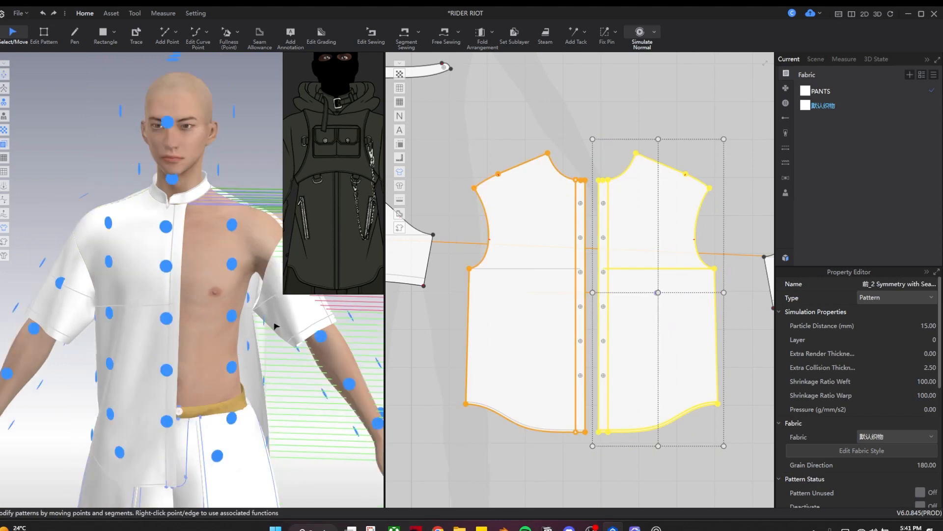
{"action": "left_click", "coordinate": [232, 316]}
Step: Simulate the shirt with the new front piece and pull its hem to drape it
{"action": "key", "text": "space"}
{"action": "right_click_drag", "start_coordinate": [198, 444], "coordinate": [236, 437]}
{"action": "left_click_drag", "start_coordinate": [82, 442], "coordinate": [63, 465]}
{"action": "key", "text": "space"}
{"action": "right_click_drag", "start_coordinate": [251, 373], "coordinate": [214, 398]}
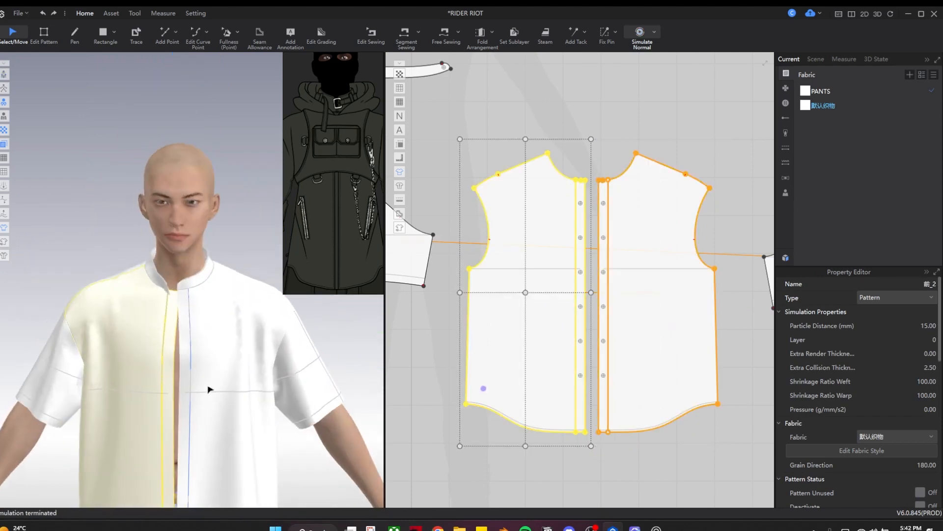
Step: Sew the new front piece's center edge to the internal placket line of the opposite front
{"action": "scroll", "coordinate": [162, 356], "scroll_direction": "up", "scroll_amount": 3}
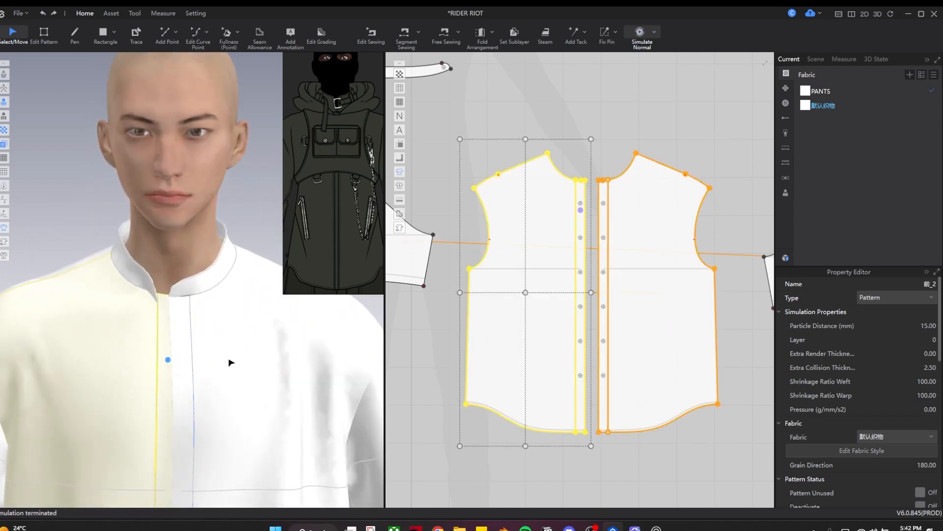
{"action": "scroll", "coordinate": [588, 284], "scroll_direction": "up", "scroll_amount": 2}
{"action": "key", "text": "n"}
{"action": "left_click", "coordinate": [601, 253]}
{"action": "left_click", "coordinate": [573, 261]}
Step: Simulate the new placket seam and pull the front fabric to close the opening
{"action": "key", "text": "q"}
{"action": "key", "text": "space"}
{"action": "scroll", "coordinate": [216, 295], "scroll_direction": "down", "scroll_amount": 2}
{"action": "left_click_drag", "start_coordinate": [154, 327], "coordinate": [183, 335]}
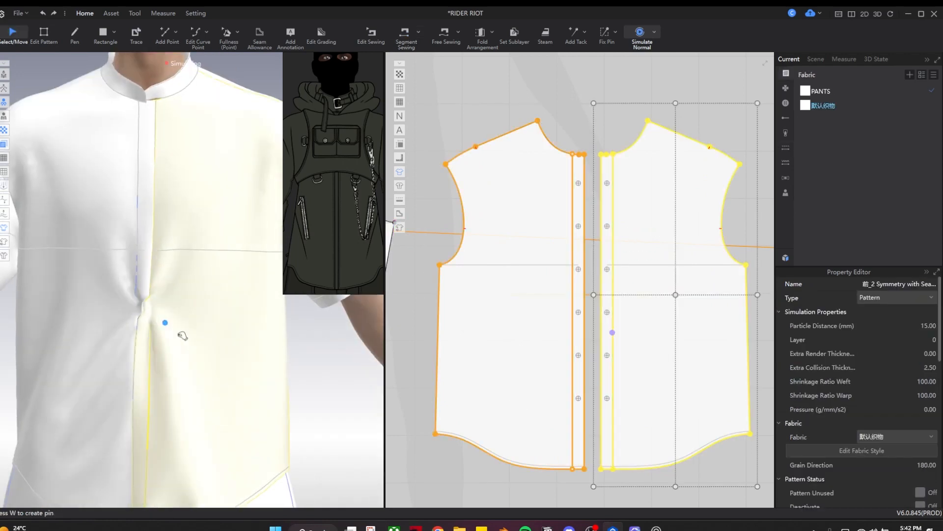
Step: Reposition the new front piece on the avatar and simulate until the placket lies flat over the opposite front
{"action": "key", "text": "q"}
{"action": "right_click_drag", "start_coordinate": [113, 290], "coordinate": [196, 391]}
{"action": "left_click", "coordinate": [146, 360]}
{"action": "key", "text": "space"}
{"action": "left_click", "coordinate": [267, 387]}
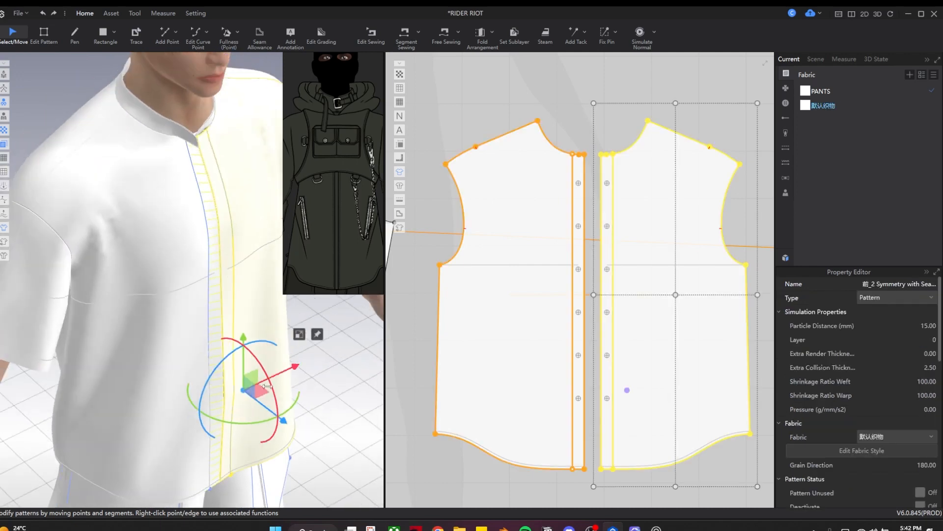
{"action": "key", "text": "space"}
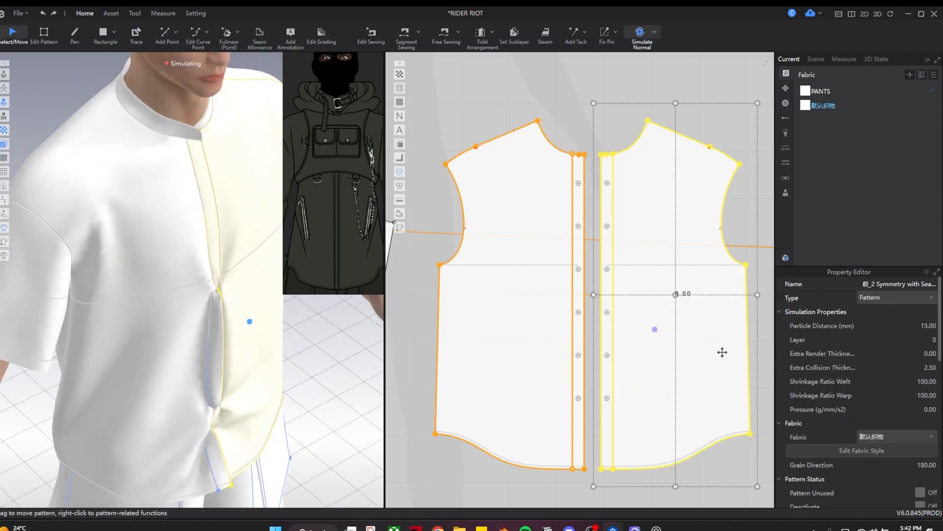
{"action": "left_click", "coordinate": [580, 345]}
{"action": "key", "text": "space"}
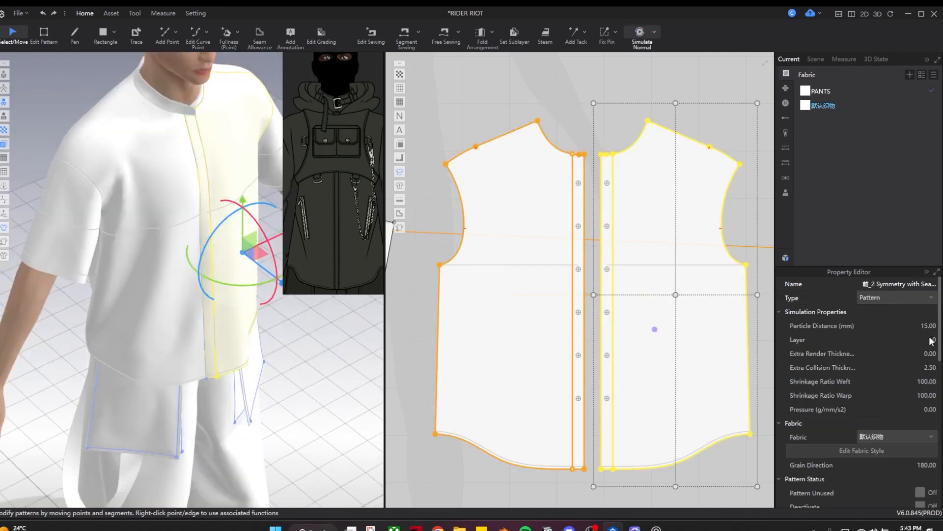
Step: Draw a line across the collar band just behind its rounded tip and cut the band along it
{"action": "key", "text": "2"}
{"action": "scroll", "coordinate": [182, 270], "scroll_direction": "up", "scroll_amount": 5}
{"action": "middle_click_drag", "start_coordinate": [182, 270], "coordinate": [194, 422]}
{"action": "middle_click_drag", "start_coordinate": [194, 216], "coordinate": [197, 383]}
{"action": "scroll", "coordinate": [562, 205], "scroll_direction": "down", "scroll_amount": 2}
{"action": "middle_click_drag", "start_coordinate": [562, 205], "coordinate": [592, 362]}
{"action": "scroll", "coordinate": [476, 232], "scroll_direction": "up", "scroll_amount": 6}
{"action": "middle_click_drag", "start_coordinate": [477, 232], "coordinate": [593, 334]}
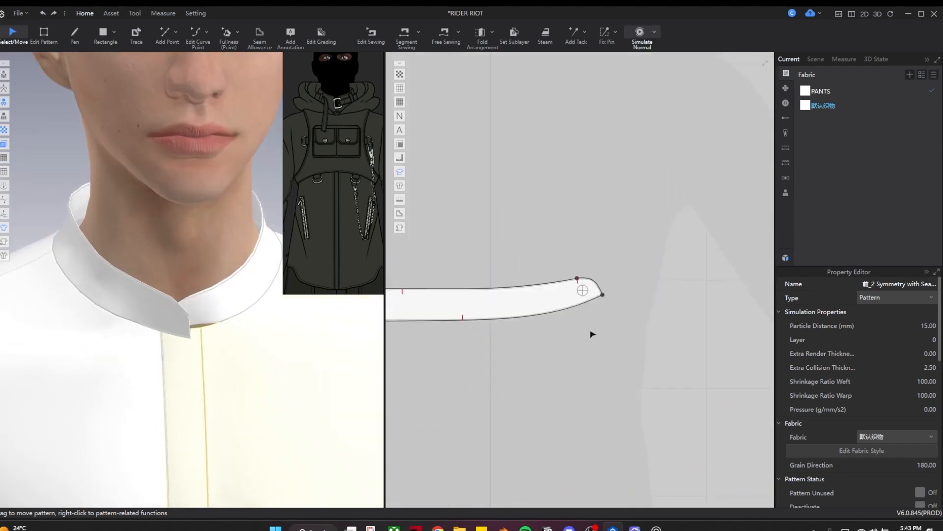
{"action": "key", "text": "h"}
{"action": "scroll", "coordinate": [593, 334], "scroll_direction": "up", "scroll_amount": 3}
{"action": "left_click", "coordinate": [585, 286]}
{"action": "double_click", "coordinate": [606, 345]}
{"action": "right_click", "coordinate": [600, 329]}
{"action": "left_click", "coordinate": [620, 165]}
Step: Delete the cut-off rounded tips at both ends of the collar band
{"action": "left_click_drag", "start_coordinate": [606, 313], "coordinate": [632, 310]}
{"action": "key", "text": "Delete"}
{"action": "scroll", "coordinate": [632, 309], "scroll_direction": "down", "scroll_amount": 6}
{"action": "left_click", "coordinate": [448, 305]}
{"action": "key", "text": "Delete"}
Step: Sew the middle of the collar band's lower edge to the back neckline
{"action": "right_click_drag", "start_coordinate": [182, 367], "coordinate": [290, 376]}
{"action": "left_click", "coordinate": [181, 237]}
{"action": "scroll", "coordinate": [515, 329], "scroll_direction": "down", "scroll_amount": 4}
{"action": "middle_click_drag", "start_coordinate": [515, 329], "coordinate": [597, 258]}
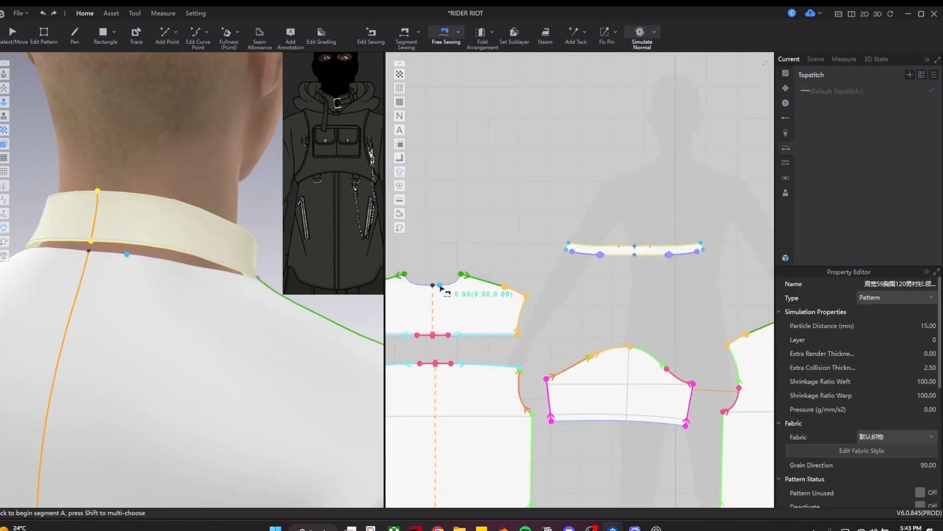
{"action": "left_click", "coordinate": [160, 252]}
{"action": "right_click_drag", "start_coordinate": [148, 269], "coordinate": [42, 295]}
{"action": "scroll", "coordinate": [42, 295], "scroll_direction": "up", "scroll_amount": 3}
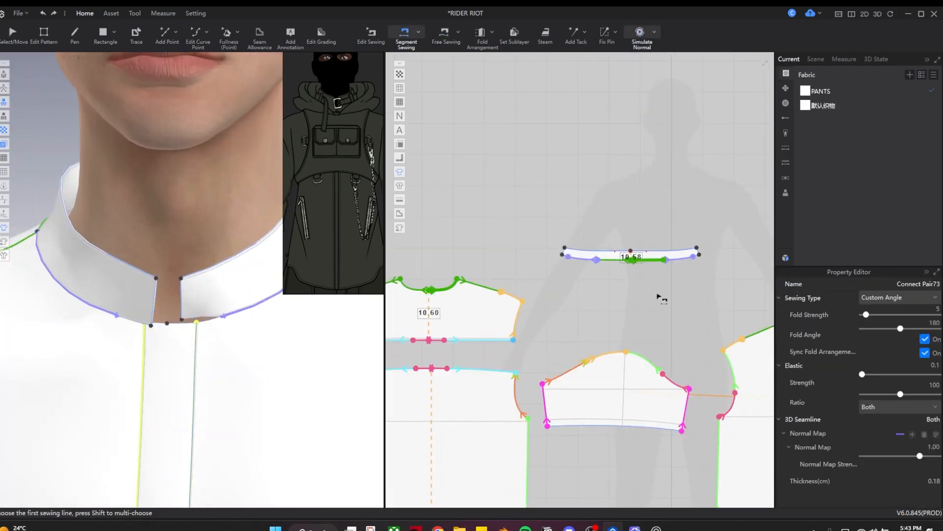
{"action": "scroll", "coordinate": [612, 285], "scroll_direction": "up", "scroll_amount": 3}
{"action": "scroll", "coordinate": [611, 285], "scroll_direction": "up", "scroll_amount": 3}
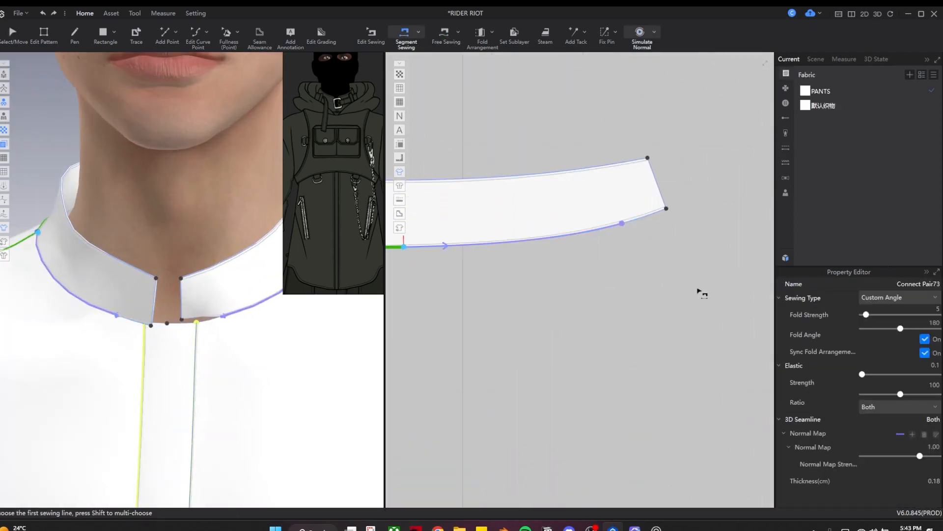
Step: Remove the leftover point on the collar band's lower edge so the neckline seam reaches the band's front corner
{"action": "left_click", "coordinate": [622, 223]}
{"action": "middle_click_drag", "start_coordinate": [622, 223], "coordinate": [633, 267]}
{"action": "key", "text": "g"}
{"action": "right_click", "coordinate": [619, 230]}
{"action": "left_click", "coordinate": [640, 288]}
{"action": "left_click", "coordinate": [643, 242]}
{"action": "key", "text": "Delete"}
Step: Sew the remaining half of the collar band's lower edge to the back neckline and simulate
{"action": "scroll", "coordinate": [638, 244], "scroll_direction": "down", "scroll_amount": 5}
{"action": "middle_click_drag", "start_coordinate": [619, 249], "coordinate": [806, 290]}
{"action": "right_click_drag", "start_coordinate": [352, 311], "coordinate": [276, 302]}
{"action": "key", "text": "space"}
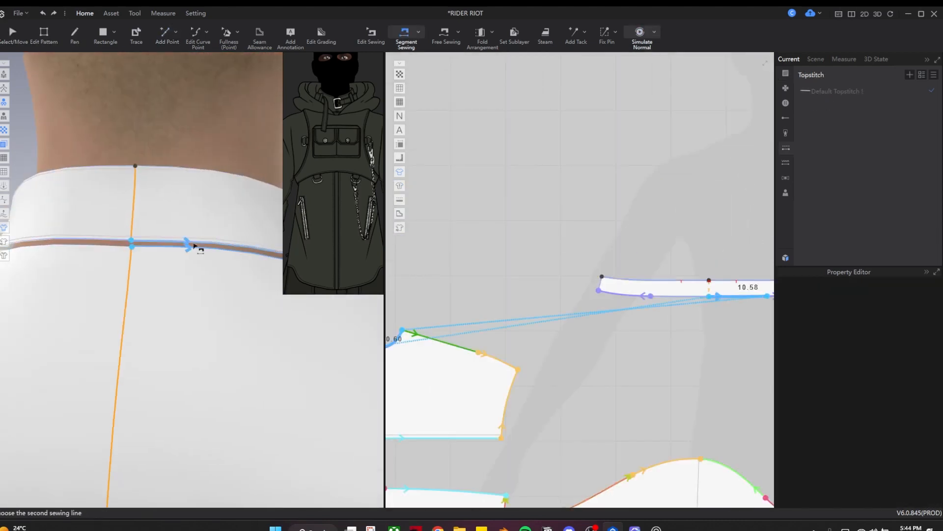
{"action": "left_click", "coordinate": [198, 242]}
{"action": "key", "text": "q"}
{"action": "right_click_drag", "start_coordinate": [194, 303], "coordinate": [72, 259]}
{"action": "scroll", "coordinate": [72, 259], "scroll_direction": "down", "scroll_amount": 3}
{"action": "key", "text": "n"}
Step: Offset the collar band's upper edge outward by 2.5 cm to make the collar taller, and simulate
{"action": "middle_click_drag", "start_coordinate": [606, 271], "coordinate": [447, 285]}
{"action": "scroll", "coordinate": [550, 275], "scroll_direction": "up", "scroll_amount": 2}
{"action": "key", "text": "z"}
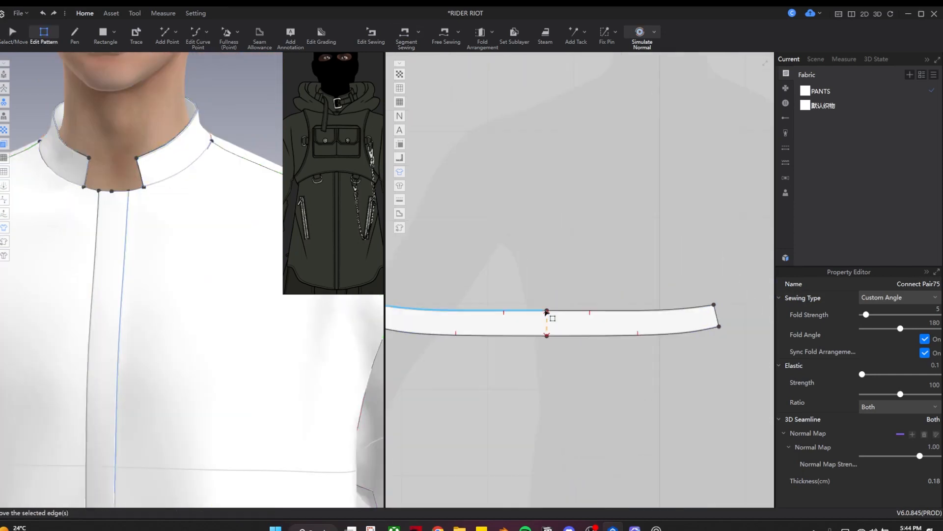
{"action": "right_click", "coordinate": [581, 315]}
{"action": "left_click", "coordinate": [624, 393]}
{"action": "type", "text": "2.5"}
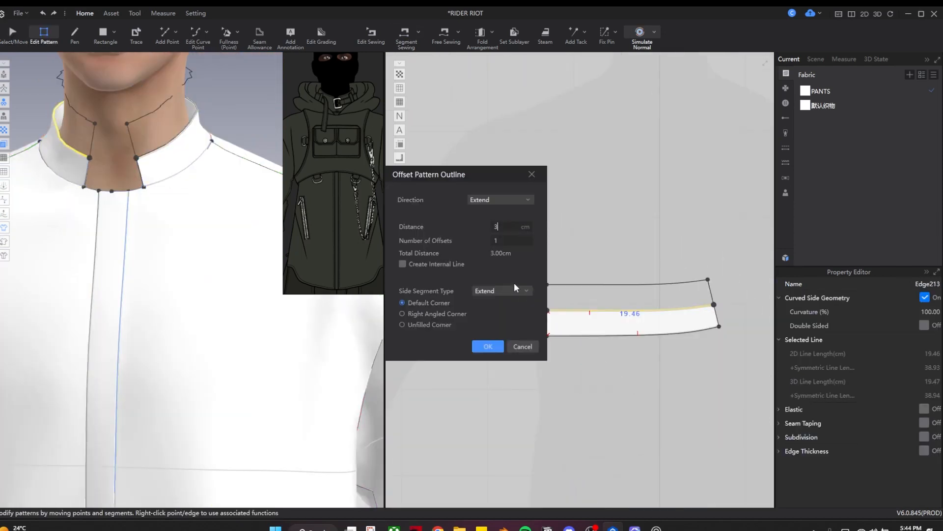
{"action": "key", "text": "Return"}
{"action": "mouse_move", "coordinate": [93, 267]}
{"action": "right_mouse_down"}
{"action": "mouse_move", "coordinate": [234, 236]}
{"action": "mouse_move", "coordinate": [185, 141]}
{"action": "mouse_move", "coordinate": [57, 219]}
{"action": "mouse_move", "coordinate": [98, 265]}
{"action": "right_mouse_up"}
{"action": "key", "text": "q"}
{"action": "key", "text": "space"}
Step: Examine the edges and corner points at the front end of the heightened collar band
{"action": "key", "text": "z"}
{"action": "scroll", "coordinate": [583, 274], "scroll_direction": "down", "scroll_amount": 2}
{"action": "scroll", "coordinate": [565, 275], "scroll_direction": "up", "scroll_amount": 4}
{"action": "middle_click_drag", "start_coordinate": [620, 319], "coordinate": [404, 317]}
{"action": "scroll", "coordinate": [605, 273], "scroll_direction": "up", "scroll_amount": 2}
{"action": "left_click", "coordinate": [605, 271]}
{"action": "right_click_drag", "start_coordinate": [207, 250], "coordinate": [250, 275]}
{"action": "middle_click_drag", "start_coordinate": [396, 324], "coordinate": [637, 308]}
{"action": "left_click", "coordinate": [637, 308]}
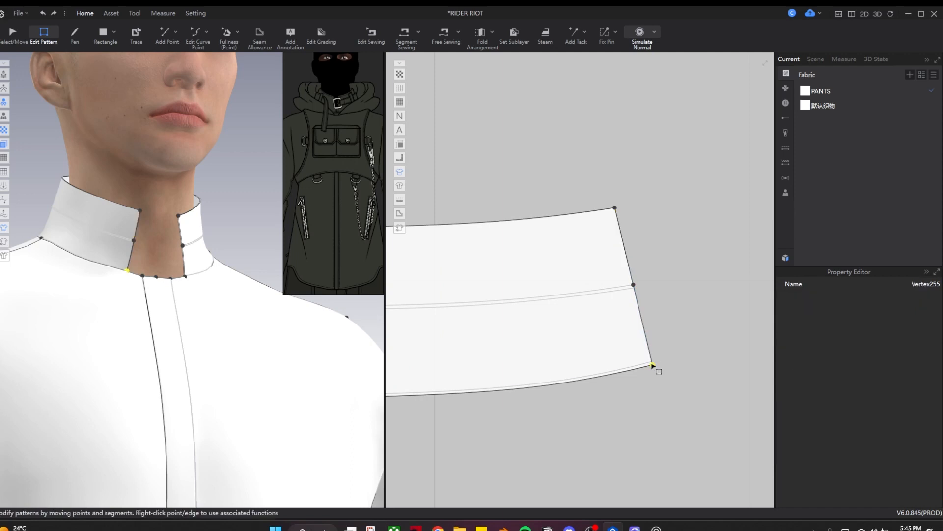
Step: Set the length of the upper segment of the collar band's front end to 2.61 cm and simulate
{"action": "scroll", "coordinate": [678, 315], "scroll_direction": "down", "scroll_amount": 2}
{"action": "scroll", "coordinate": [694, 270], "scroll_direction": "up", "scroll_amount": 2}
{"action": "right_click", "coordinate": [637, 254]}
{"action": "right_click", "coordinate": [642, 273]}
{"action": "left_click", "coordinate": [694, 321]}
{"action": "type", "text": "2.61"}
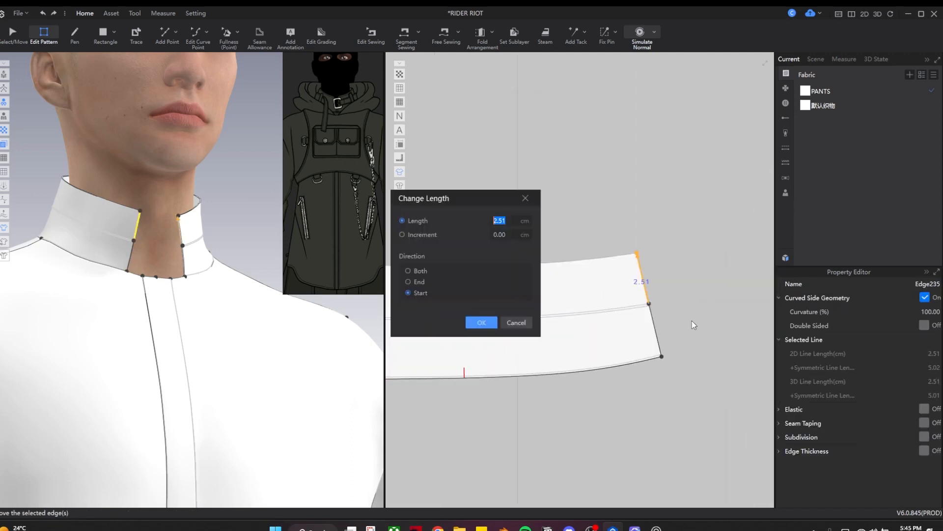
{"action": "left_click", "coordinate": [488, 322]}
{"action": "key", "text": "space"}
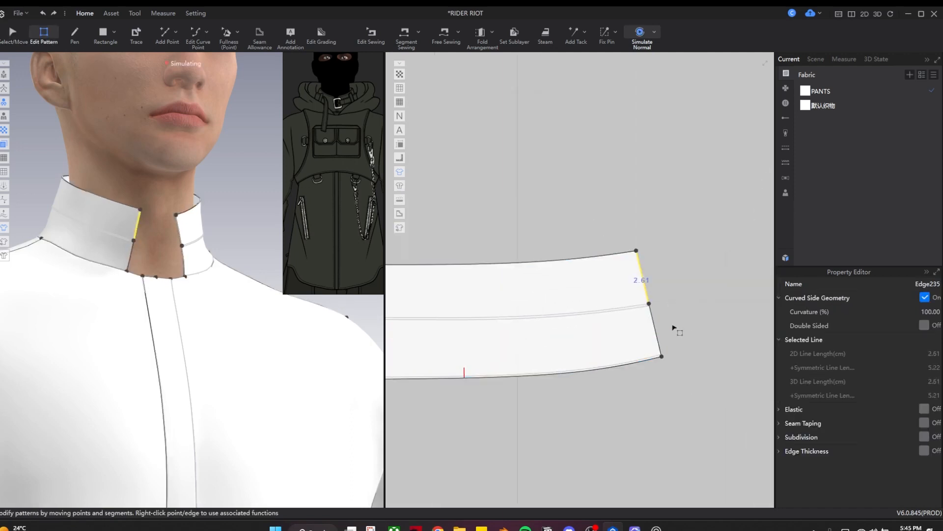
{"action": "left_click", "coordinate": [656, 329]}
{"action": "left_click", "coordinate": [680, 328]}
{"action": "right_click_drag", "start_coordinate": [52, 295], "coordinate": [110, 289]}
{"action": "key", "text": "space"}
Step: Add one internal line parallel to the collar band's lower edge and one to its upper edge, each spaced 1.5 cm
{"action": "scroll", "coordinate": [495, 360], "scroll_direction": "up", "scroll_amount": 1}
{"action": "left_click", "coordinate": [594, 377]}
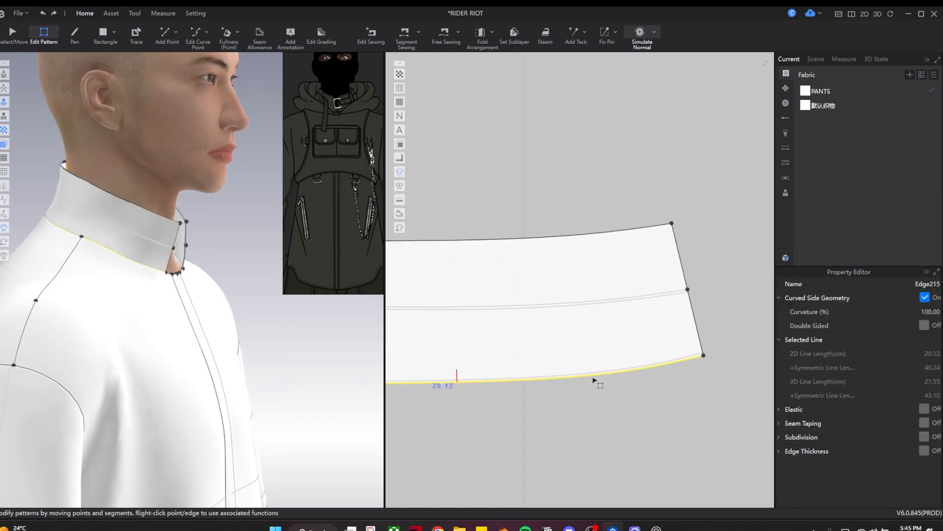
{"action": "scroll", "coordinate": [688, 308], "scroll_direction": "down", "scroll_amount": 1}
{"action": "right_click", "coordinate": [495, 362]}
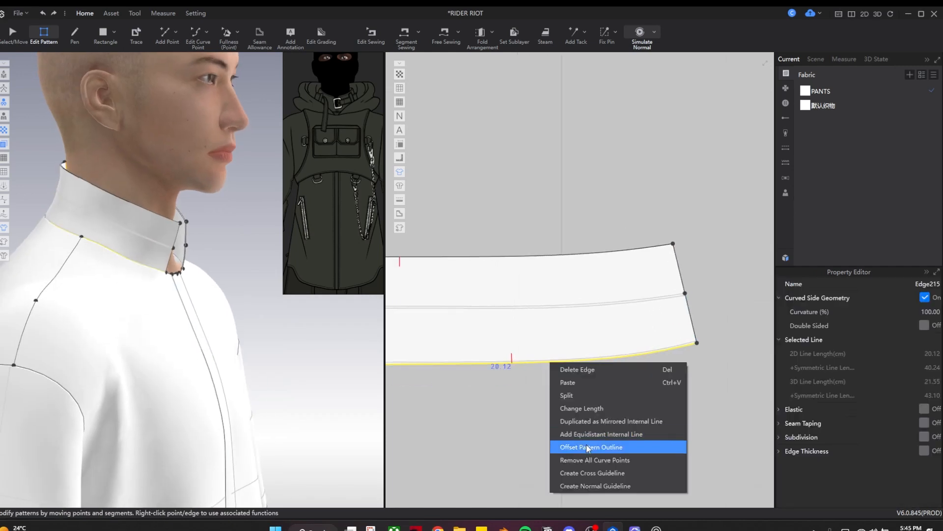
{"action": "left_click", "coordinate": [585, 445]}
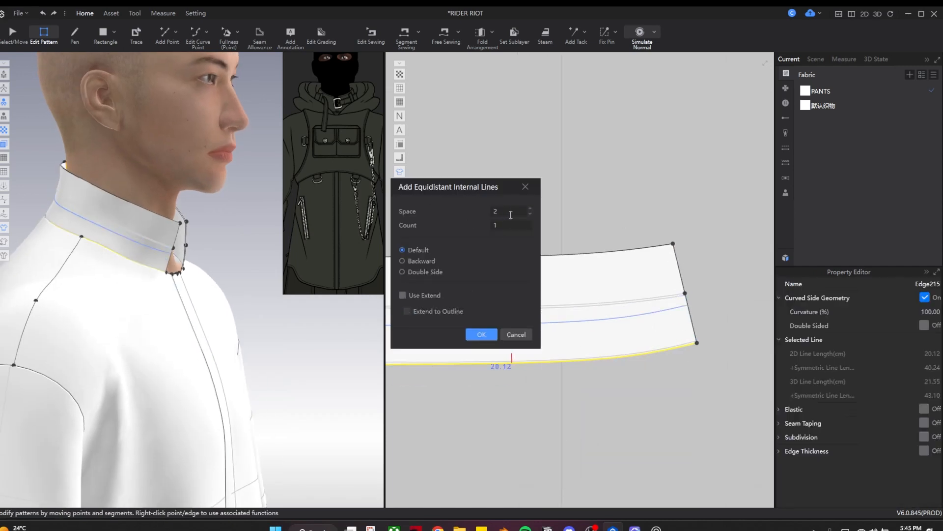
{"action": "key", "text": "Return"}
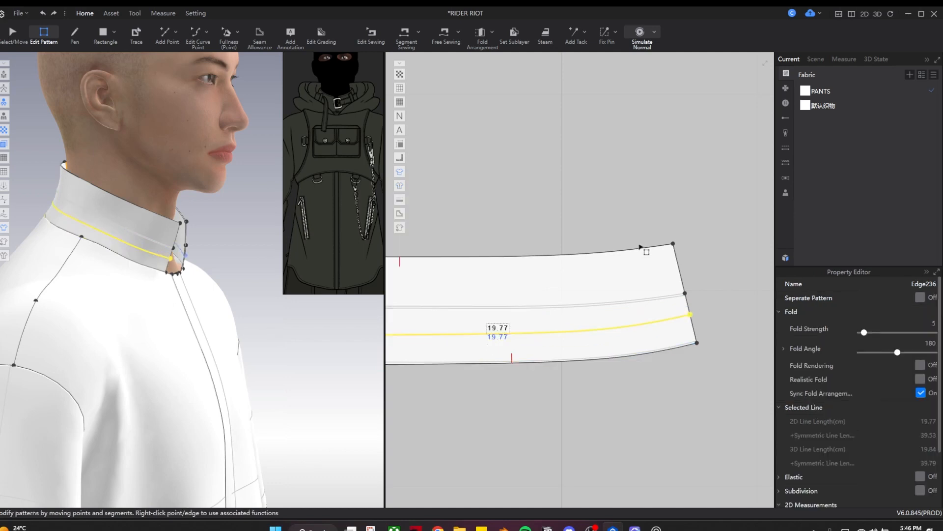
{"action": "left_click", "coordinate": [481, 334]}
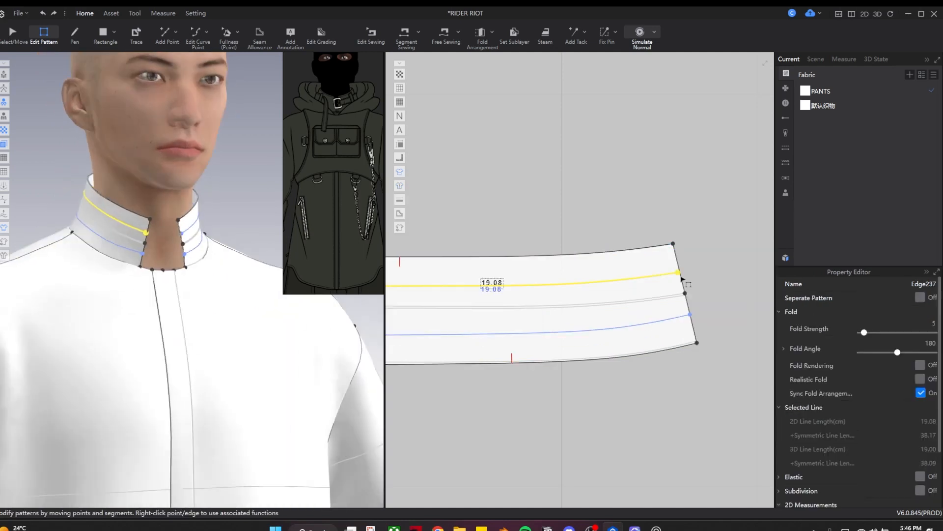
{"action": "scroll", "coordinate": [676, 273], "scroll_direction": "up", "scroll_amount": 2}
{"action": "left_click", "coordinate": [675, 271]}
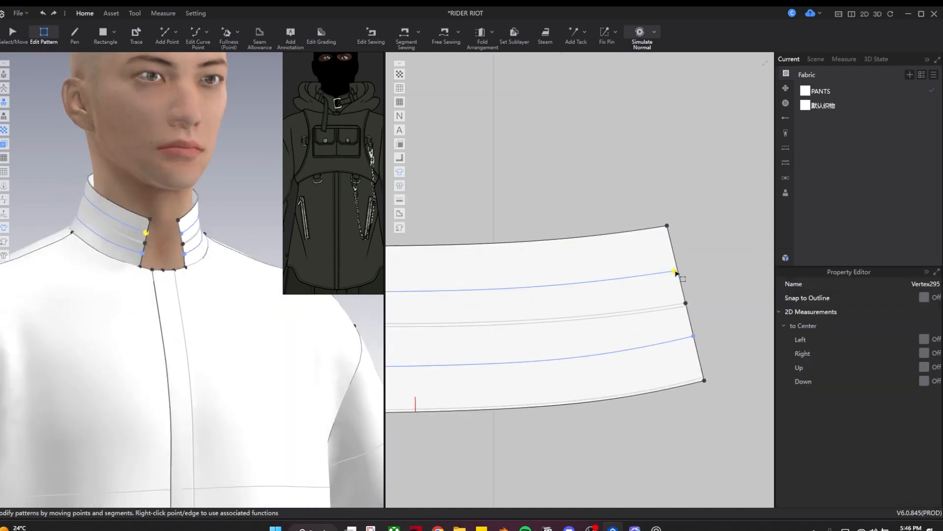
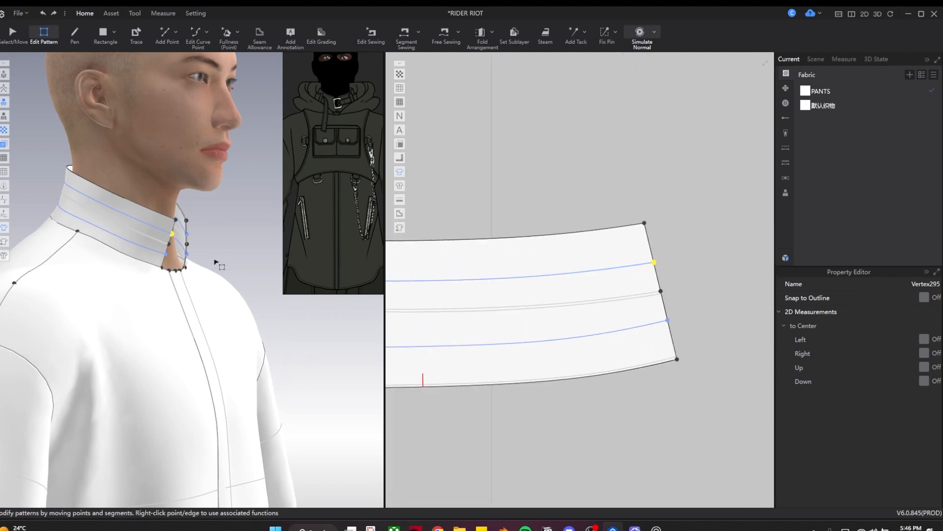
Step: Offset the collar band's front end edge outward to extend the band over the placket
{"action": "scroll", "coordinate": [185, 267], "scroll_direction": "up", "scroll_amount": 3}
{"action": "scroll", "coordinate": [541, 253], "scroll_direction": "up", "scroll_amount": 3}
{"action": "left_click", "coordinate": [536, 243]}
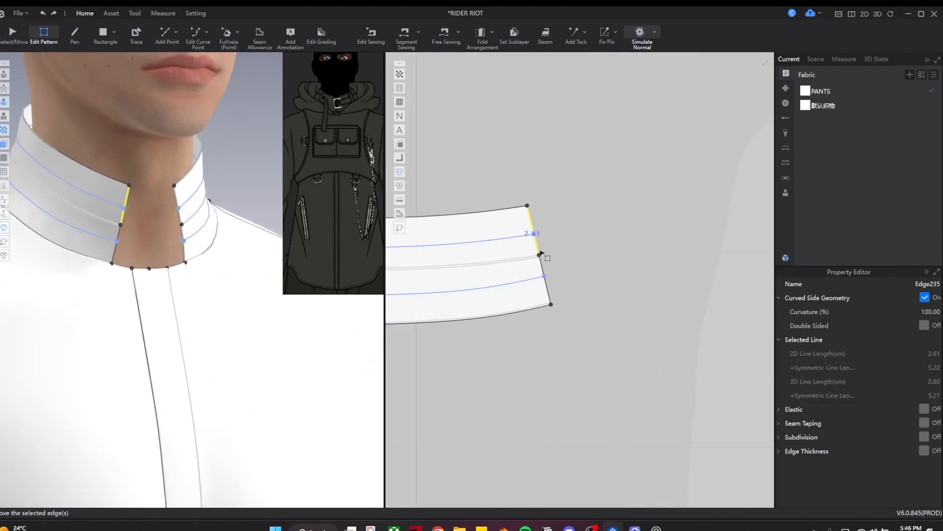
{"action": "left_click", "coordinate": [584, 330]}
{"action": "left_click", "coordinate": [485, 348]}
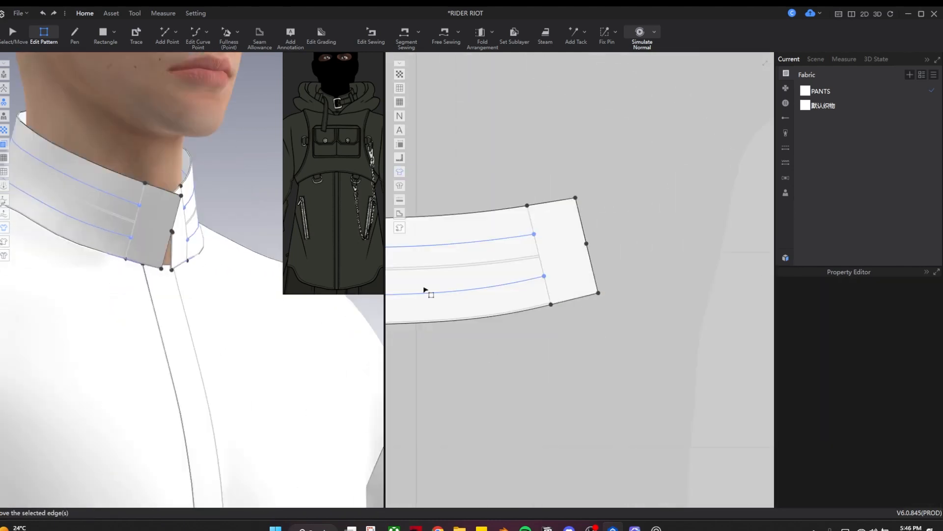
{"action": "scroll", "coordinate": [478, 210], "scroll_direction": "down", "scroll_amount": 3}
Step: Stretch the collar-to-neckline sewing across the front placket to match the extended band ends, and simulate
{"action": "key", "text": "b"}
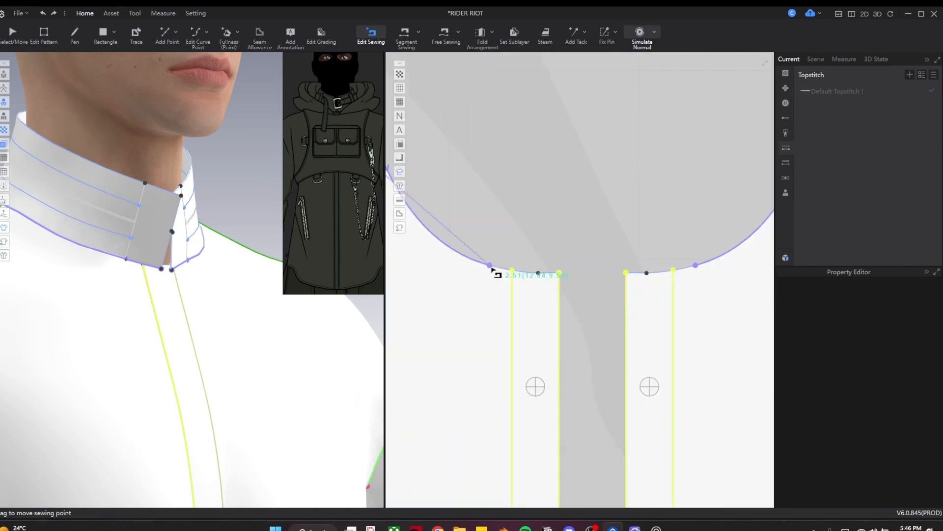
{"action": "left_click_drag", "start_coordinate": [499, 272], "coordinate": [559, 274]}
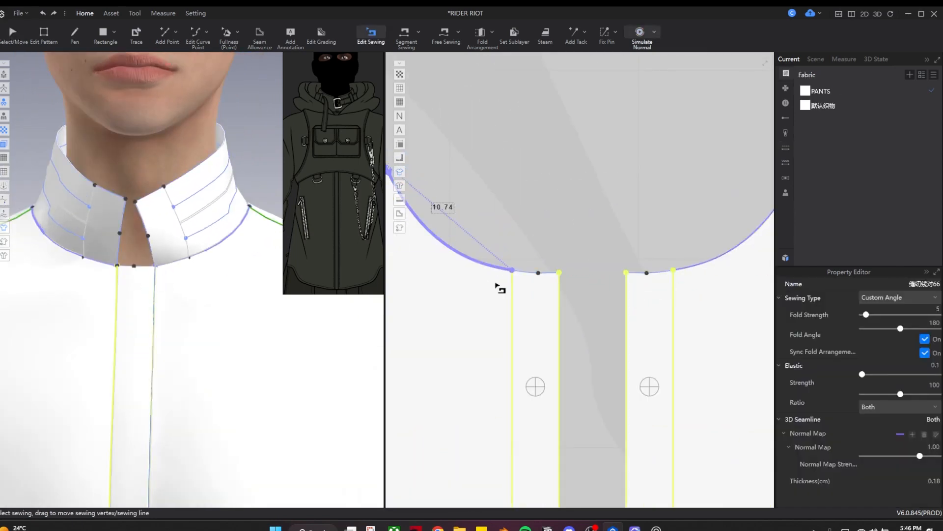
{"action": "scroll", "coordinate": [141, 255], "scroll_direction": "up", "scroll_amount": 5}
{"action": "left_click_drag", "start_coordinate": [512, 270], "coordinate": [539, 273]}
{"action": "key", "text": "space"}
{"action": "right_click_drag", "start_coordinate": [126, 226], "coordinate": [197, 224]}
{"action": "key", "text": "b"}
{"action": "scroll", "coordinate": [538, 276], "scroll_direction": "up", "scroll_amount": 4}
{"action": "left_click_drag", "start_coordinate": [539, 278], "coordinate": [532, 299]}
{"action": "scroll", "coordinate": [533, 285], "scroll_direction": "up", "scroll_amount": 4}
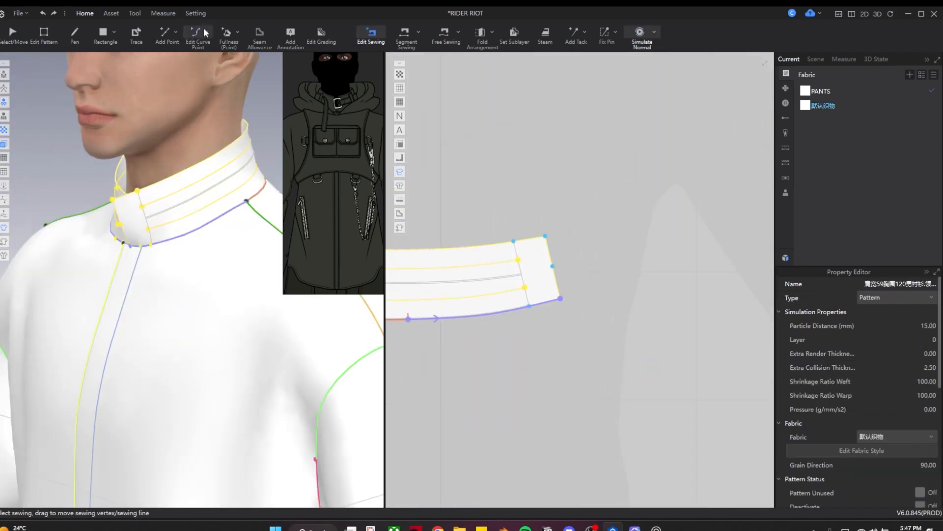
Step: Round the upper front corner of the extended collar band with Smooth Curve and simulate
{"action": "left_click", "coordinate": [201, 32]}
{"action": "left_click", "coordinate": [205, 33]}
{"action": "left_click", "coordinate": [211, 75]}
{"action": "scroll", "coordinate": [474, 212], "scroll_direction": "up", "scroll_amount": 5}
{"action": "left_click_drag", "start_coordinate": [691, 289], "coordinate": [700, 337]}
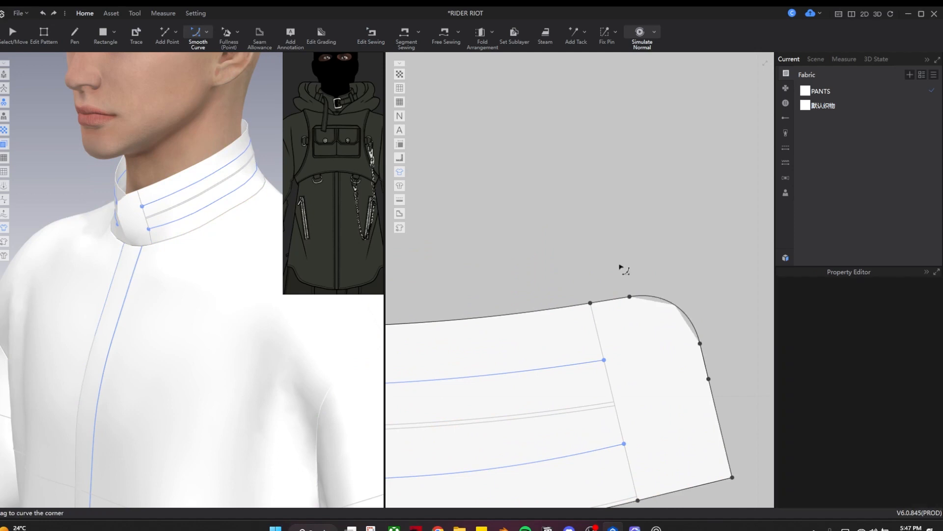
{"action": "right_click_drag", "start_coordinate": [162, 295], "coordinate": [256, 299]}
{"action": "key", "text": "space"}
Step: Set the collar band's particle distance to 8 mm
{"action": "key", "text": "q"}
{"action": "left_click", "coordinate": [595, 334]}
{"action": "left_click", "coordinate": [928, 328]}
{"action": "mouse_move", "coordinate": [152, 267]}
{"action": "right_mouse_down"}
{"action": "mouse_move", "coordinate": [200, 268]}
{"action": "mouse_move", "coordinate": [167, 270]}
{"action": "right_mouse_up"}
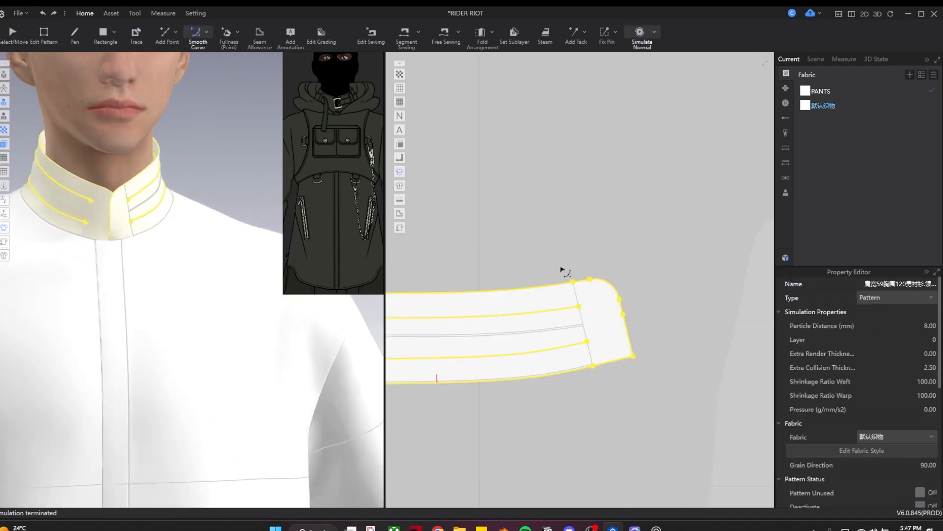
{"action": "left_click", "coordinate": [562, 269]}
Step: Draw an internal line joining the front ends of the collar band's two parallel internal lines
{"action": "mouse_move", "coordinate": [535, 287]}
{"action": "middle_mouse_down"}
{"action": "mouse_move", "coordinate": [663, 229]}
{"action": "mouse_move", "coordinate": [658, 256]}
{"action": "mouse_move", "coordinate": [558, 261]}
{"action": "middle_mouse_up"}
{"action": "scroll", "coordinate": [660, 257], "scroll_direction": "up", "scroll_amount": 6}
{"action": "key", "text": "h"}
{"action": "left_click", "coordinate": [559, 261]}
{"action": "double_click", "coordinate": [579, 353]}
Step: Try to trace the two parallel collar lines and their connecting end line as an internal shape
{"action": "scroll", "coordinate": [573, 327], "scroll_direction": "down", "scroll_amount": 6}
{"action": "key", "text": "i"}
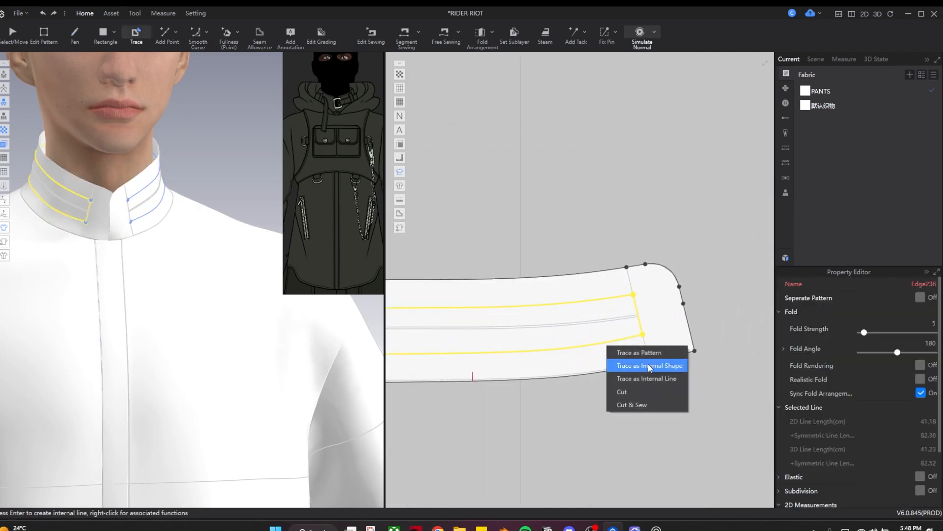
{"action": "left_click", "coordinate": [649, 367]}
{"action": "scroll", "coordinate": [656, 309], "scroll_direction": "down", "scroll_amount": 5}
{"action": "key", "text": "Escape"}
{"action": "scroll", "coordinate": [644, 303], "scroll_direction": "up", "scroll_amount": 6}
{"action": "double_click", "coordinate": [631, 363]}
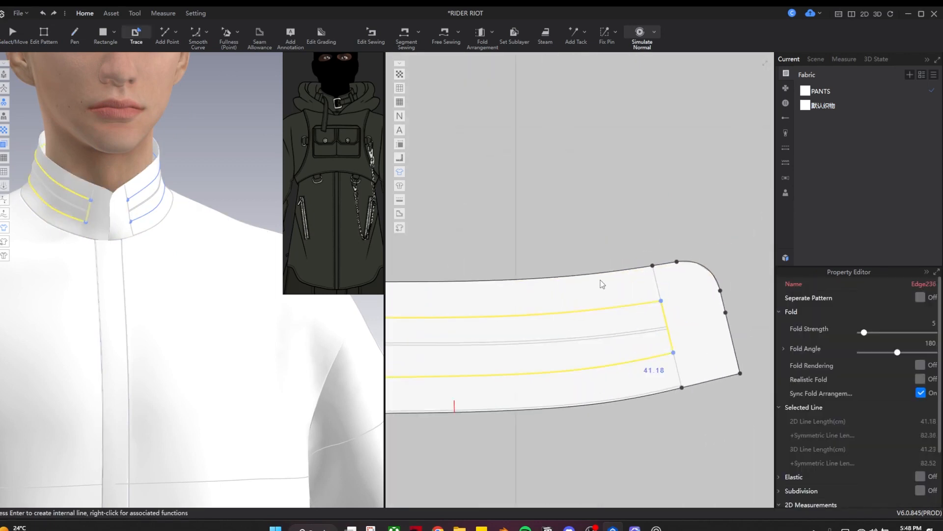
Step: Close the strip with a line at the band's centre and trace the enclosed half as a new pattern above the collar
{"action": "middle_click_drag", "start_coordinate": [428, 319], "coordinate": [712, 252]}
{"action": "double_click", "coordinate": [486, 310]}
{"action": "scroll", "coordinate": [452, 297], "scroll_direction": "down", "scroll_amount": 3}
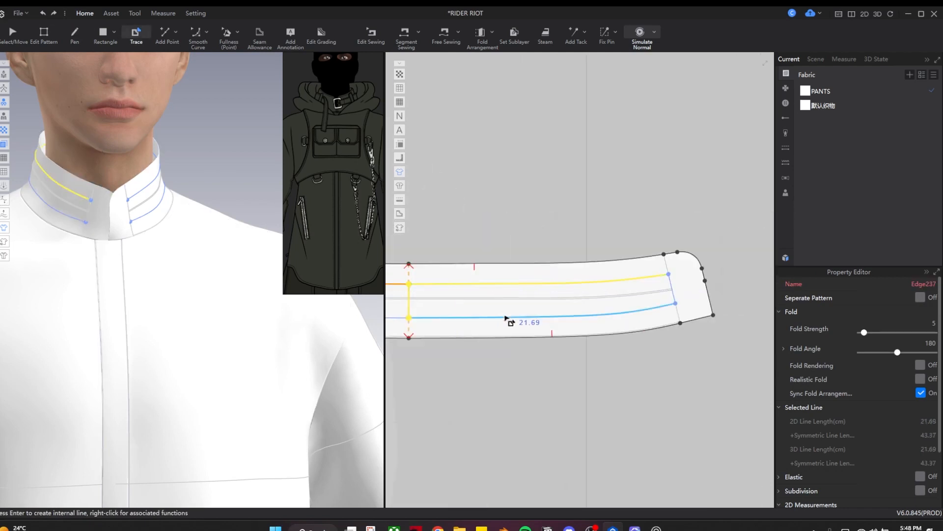
{"action": "left_click", "coordinate": [566, 237]}
{"action": "scroll", "coordinate": [126, 253], "scroll_direction": "down", "scroll_amount": 3}
{"action": "middle_click_drag", "start_coordinate": [554, 247], "coordinate": [596, 292]}
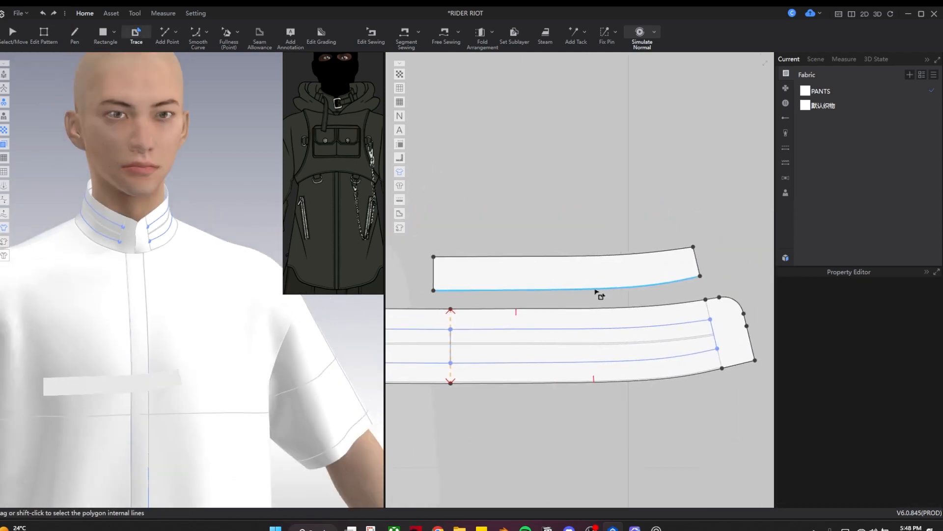
Step: Sew the new strip's long edges to the collar band's parallel internal lines and superimpose the strip on the collar
{"action": "left_click", "coordinate": [484, 333]}
{"action": "left_click", "coordinate": [473, 291]}
{"action": "left_click", "coordinate": [480, 364]}
{"action": "key", "text": "q"}
{"action": "left_click", "coordinate": [162, 381]}
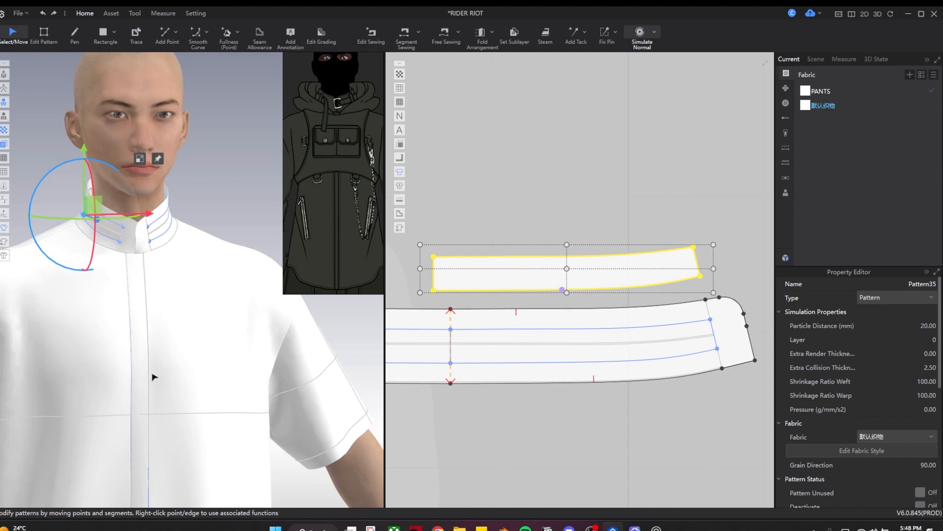
Step: Draw a short internal line about 1 cm long in the collar's upper margin near the front end and copy it into the lower margin
{"action": "scroll", "coordinate": [120, 270], "scroll_direction": "up", "scroll_amount": 5}
{"action": "right_click_drag", "start_coordinate": [142, 333], "coordinate": [177, 371]}
{"action": "scroll", "coordinate": [177, 371], "scroll_direction": "down", "scroll_amount": 2}
{"action": "scroll", "coordinate": [639, 338], "scroll_direction": "up", "scroll_amount": 5}
{"action": "key", "text": "h"}
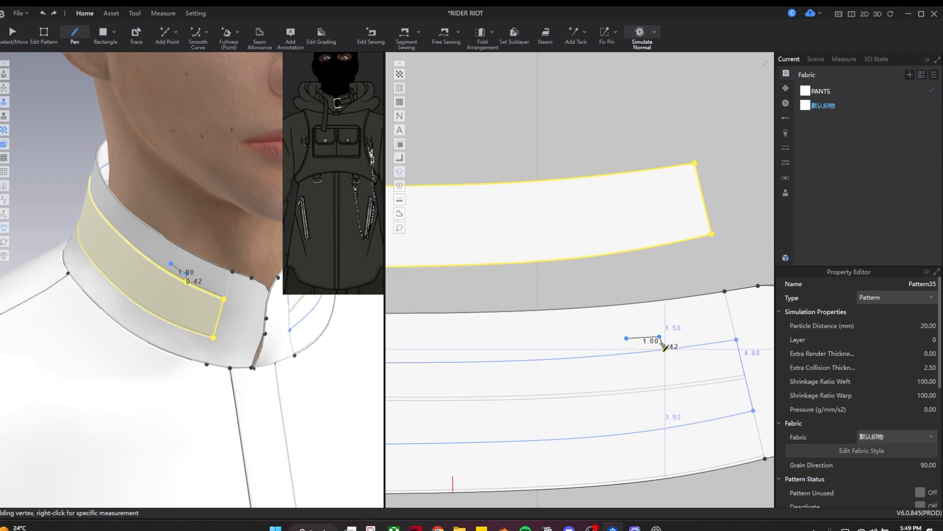
{"action": "double_click", "coordinate": [659, 337]}
{"action": "key", "text": "a"}
{"action": "right_click_drag", "start_coordinate": [650, 338], "coordinate": [634, 290]}
{"action": "key", "text": "Escape"}
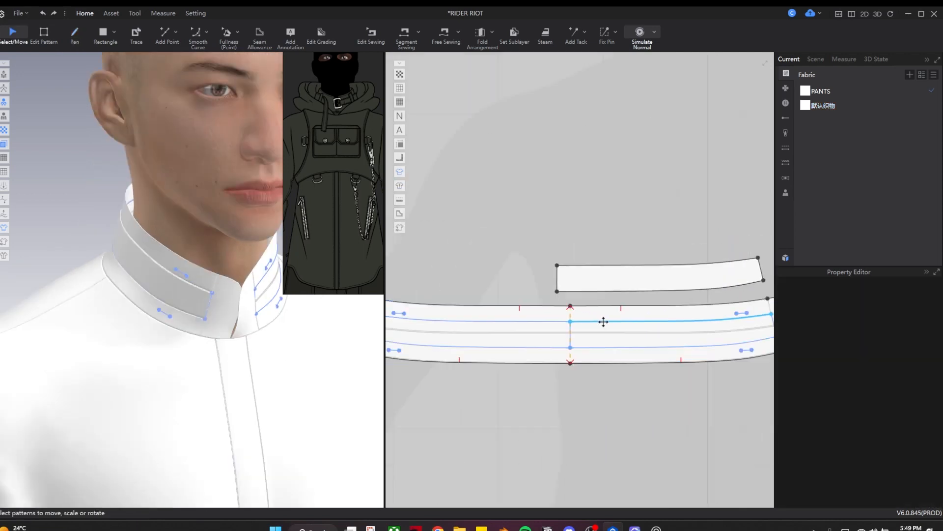
Step: Try to trace the collar band's centre fold line as an internal line
{"action": "scroll", "coordinate": [603, 323], "scroll_direction": "up", "scroll_amount": 5}
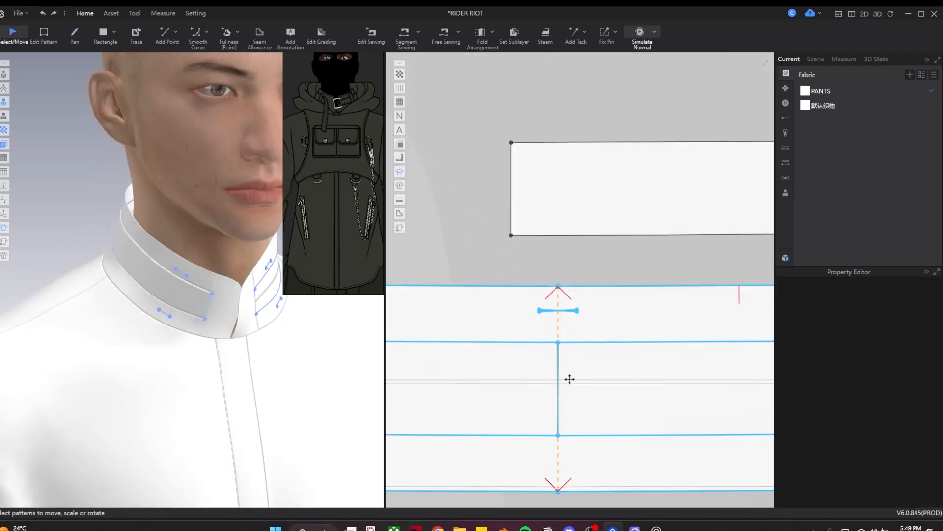
{"action": "scroll", "coordinate": [570, 379], "scroll_direction": "down", "scroll_amount": 2}
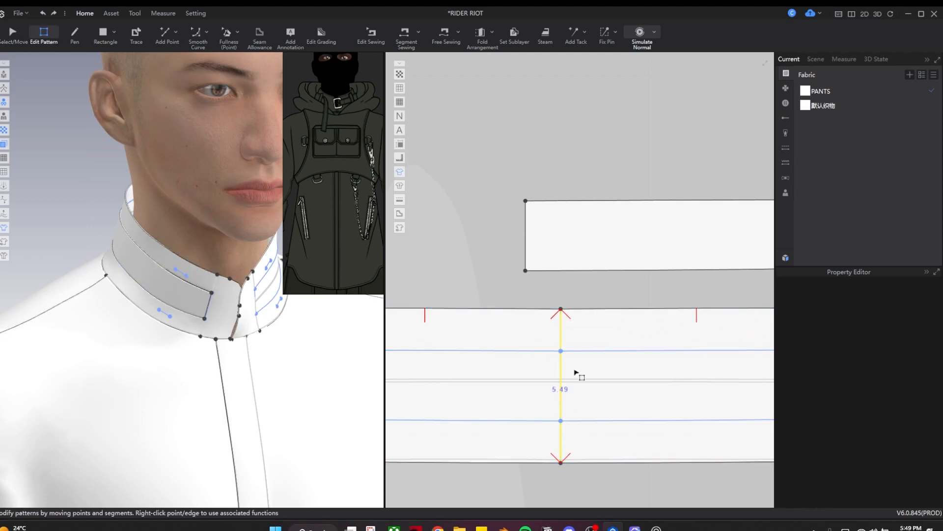
{"action": "scroll", "coordinate": [574, 326], "scroll_direction": "up", "scroll_amount": 4}
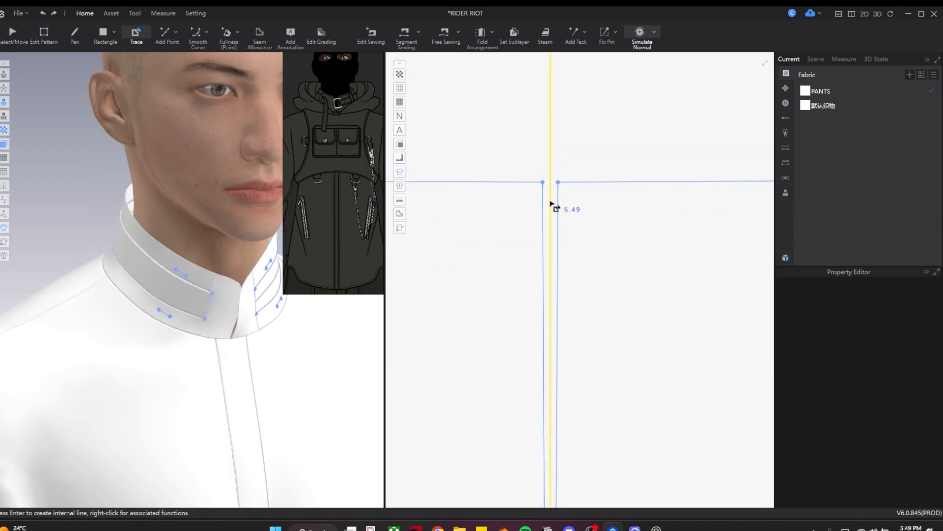
{"action": "right_click", "coordinate": [551, 203]}
{"action": "left_click", "coordinate": [568, 158]}
{"action": "scroll", "coordinate": [568, 157], "scroll_direction": "down", "scroll_amount": 4}
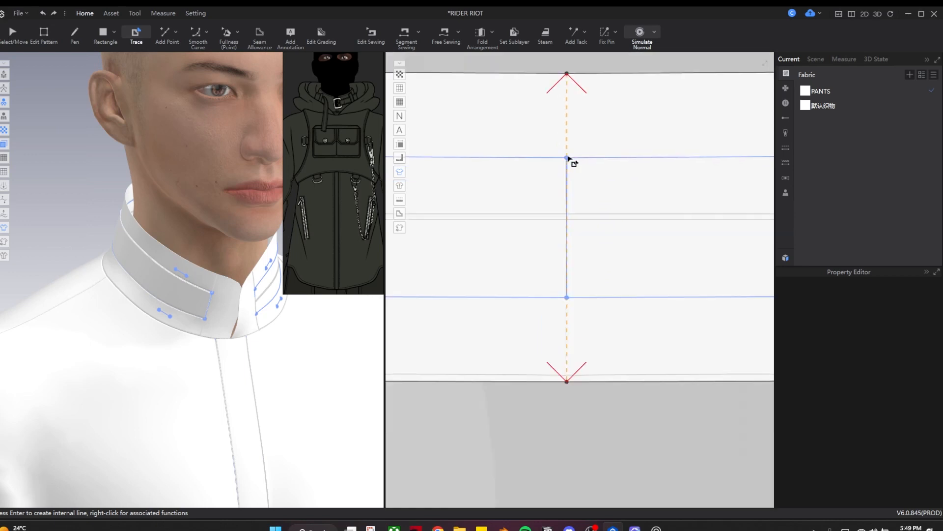
Step: Draw an internal line down the collar band's centre from its upper edge to its lower edge
{"action": "middle_click_drag", "start_coordinate": [569, 158], "coordinate": [572, 192]}
{"action": "scroll", "coordinate": [570, 415], "scroll_direction": "up", "scroll_amount": 4}
{"action": "double_click", "coordinate": [575, 413]}
{"action": "scroll", "coordinate": [576, 399], "scroll_direction": "down", "scroll_amount": 4}
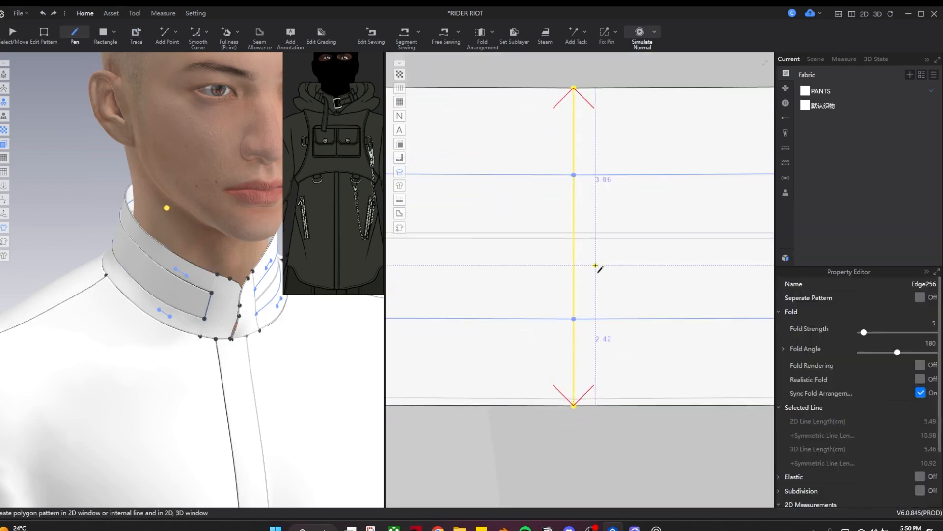
Step: Try to cut the collar band in two along the new centre line
{"action": "scroll", "coordinate": [573, 73], "scroll_direction": "up", "scroll_amount": 4}
{"action": "key", "text": "z"}
{"action": "right_click", "coordinate": [585, 146]}
{"action": "left_click", "coordinate": [618, 220]}
{"action": "scroll", "coordinate": [618, 226], "scroll_direction": "down", "scroll_amount": 3}
{"action": "key", "text": "a"}
{"action": "left_click", "coordinate": [555, 225]}
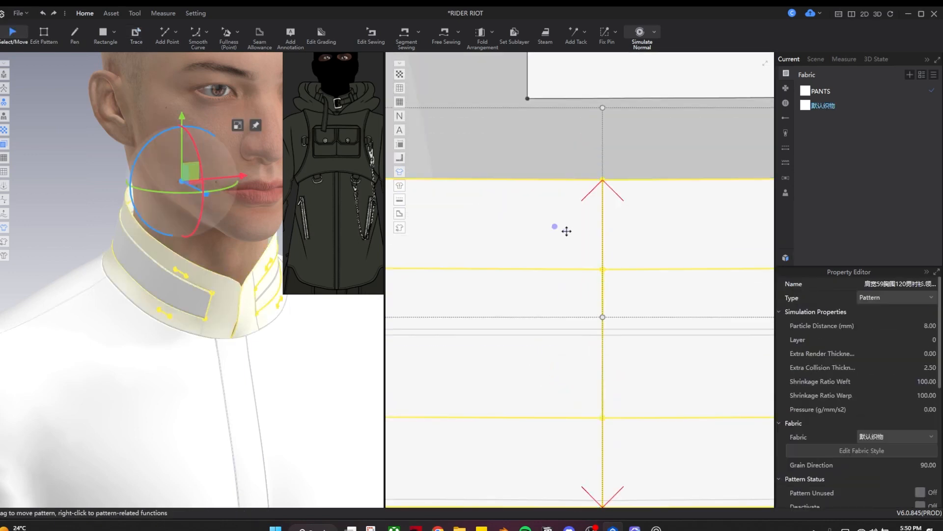
{"action": "left_click", "coordinate": [585, 164]}
Step: Extend both ends of the collar band's centre line to the pattern outline
{"action": "scroll", "coordinate": [604, 187], "scroll_direction": "up", "scroll_amount": 8}
{"action": "scroll", "coordinate": [623, 260], "scroll_direction": "down", "scroll_amount": 3}
{"action": "key", "text": "z"}
{"action": "left_click", "coordinate": [614, 204]}
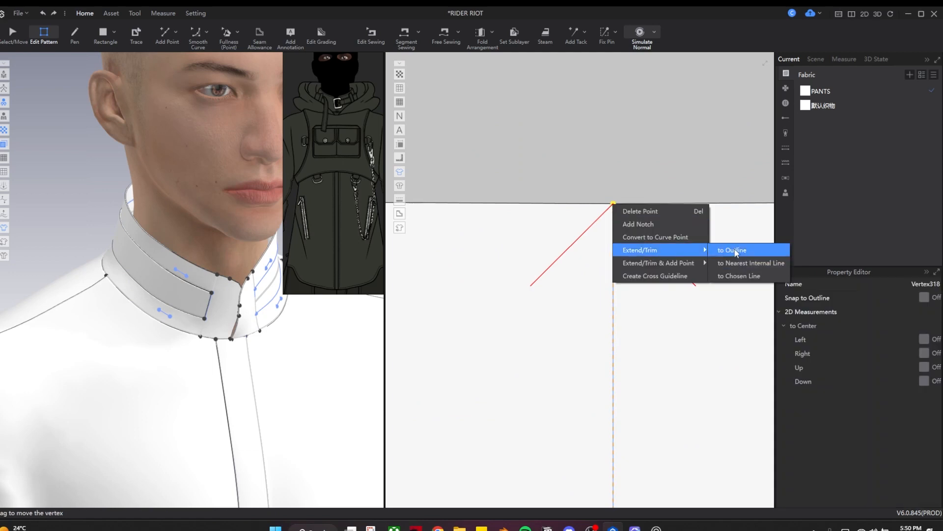
{"action": "left_click", "coordinate": [736, 251]}
{"action": "scroll", "coordinate": [636, 337], "scroll_direction": "down", "scroll_amount": 2}
{"action": "scroll", "coordinate": [635, 402], "scroll_direction": "up", "scroll_amount": 3}
{"action": "left_click", "coordinate": [634, 404]}
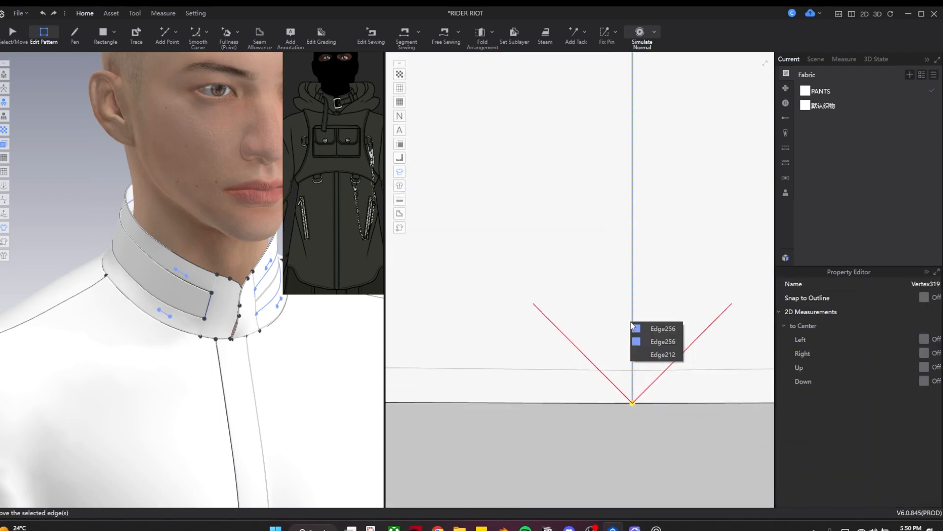
Step: Cut the collar band in two along the centre line and delete one of the halves
{"action": "right_click", "coordinate": [624, 377]}
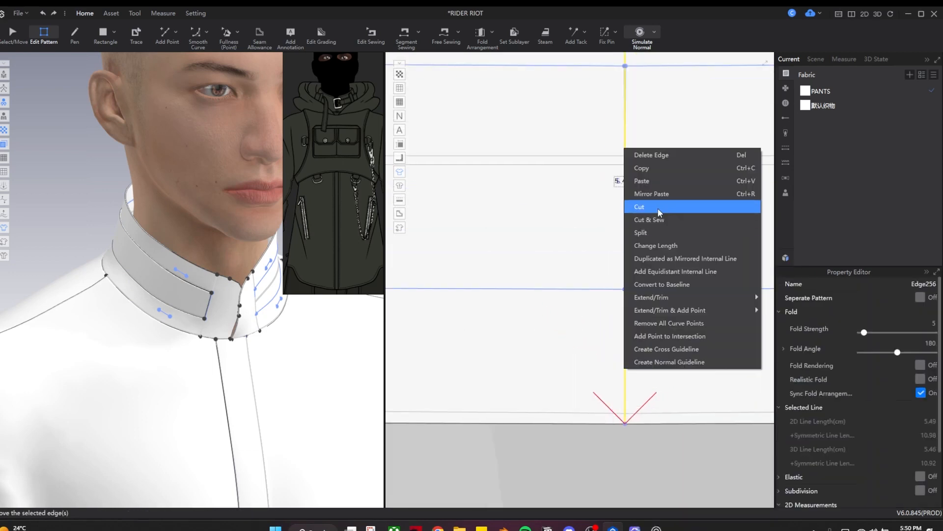
{"action": "left_click", "coordinate": [649, 220]}
{"action": "key", "text": "a"}
{"action": "right_click", "coordinate": [655, 240]}
{"action": "left_click", "coordinate": [710, 53]}
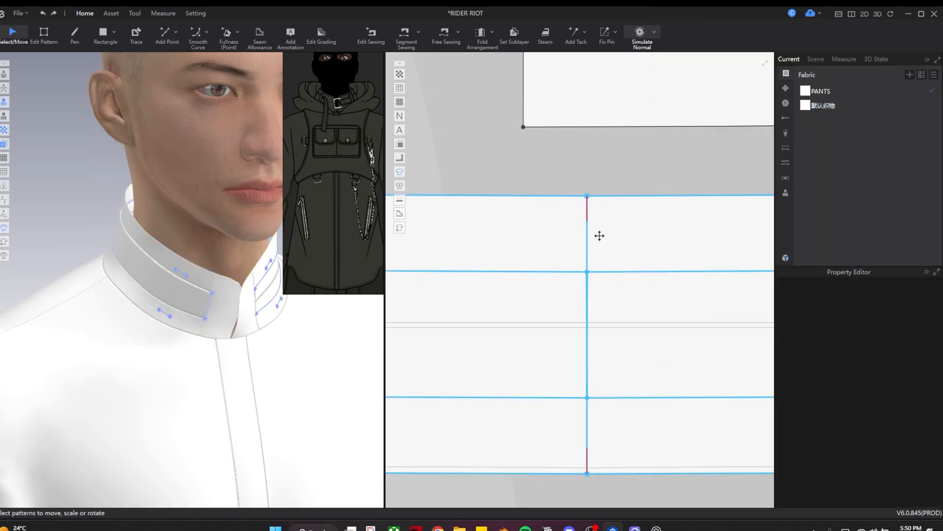
{"action": "right_click", "coordinate": [588, 242]}
{"action": "left_click", "coordinate": [634, 291]}
{"action": "key", "text": "a"}
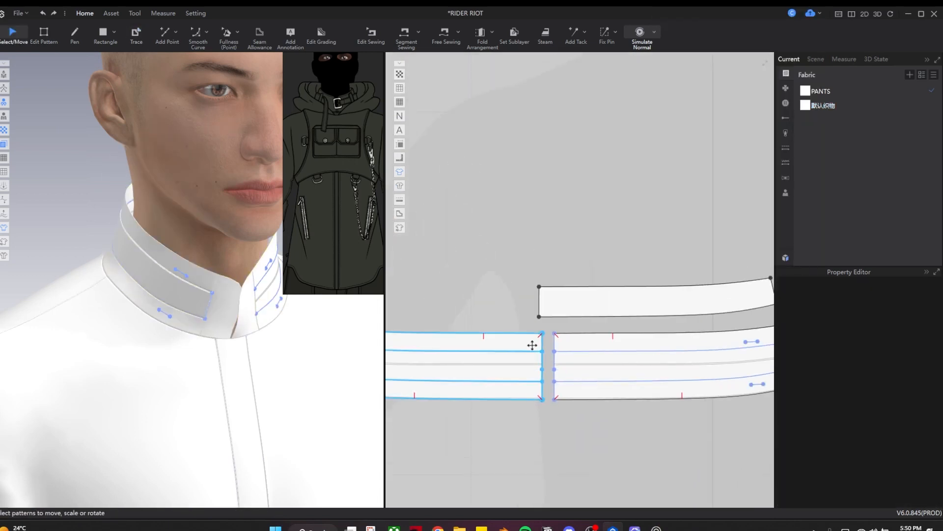
{"action": "left_click", "coordinate": [538, 326]}
{"action": "key", "text": "Delete"}
Step: Examine the seams joining the strap and the collar band near the collar's front end
{"action": "right_click_drag", "start_coordinate": [213, 333], "coordinate": [142, 339]}
{"action": "key", "text": "b"}
{"action": "scroll", "coordinate": [492, 322], "scroll_direction": "down", "scroll_amount": 6}
{"action": "scroll", "coordinate": [544, 320], "scroll_direction": "up", "scroll_amount": 3}
{"action": "scroll", "coordinate": [544, 319], "scroll_direction": "up", "scroll_amount": 2}
{"action": "middle_click_drag", "start_coordinate": [578, 315], "coordinate": [606, 335]}
{"action": "scroll", "coordinate": [552, 305], "scroll_direction": "down", "scroll_amount": 1}
{"action": "scroll", "coordinate": [600, 303], "scroll_direction": "up", "scroll_amount": 1}
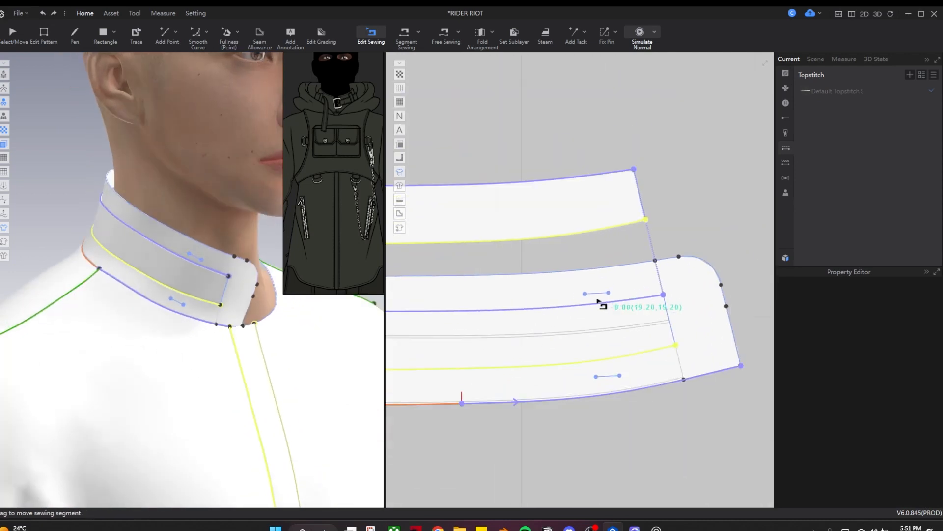
{"action": "scroll", "coordinate": [599, 301], "scroll_direction": "down", "scroll_amount": 5}
{"action": "scroll", "coordinate": [221, 329], "scroll_direction": "down", "scroll_amount": 2}
{"action": "scroll", "coordinate": [592, 347], "scroll_direction": "up", "scroll_amount": 2}
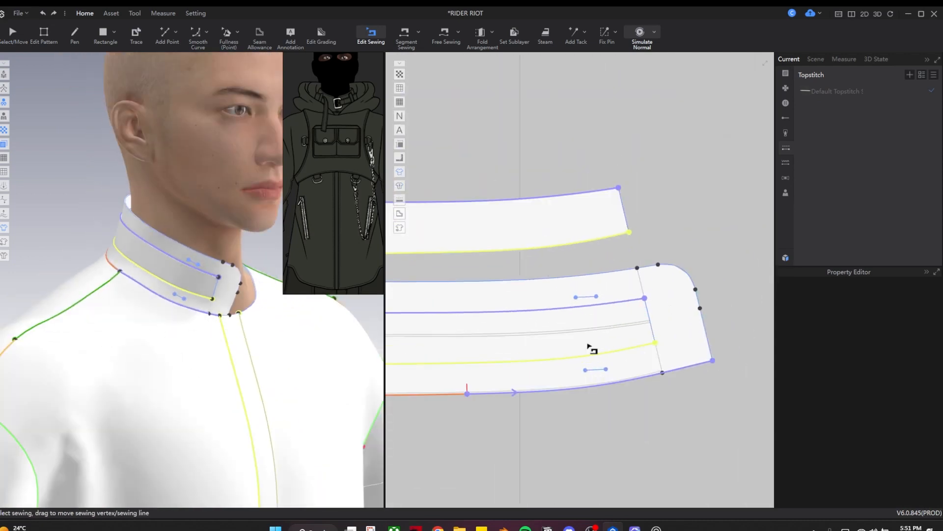
Step: Create a narrow rectangular loop pattern 1 cm wide just below the collar band's front part
{"action": "left_click", "coordinate": [598, 401]}
{"action": "type", "text": "1"}
{"action": "left_click", "coordinate": [481, 297]}
Step: Sew the loop's short ends to the collar's two short internal lines and shorten the loop to 3.94 cm
{"action": "key", "text": "n"}
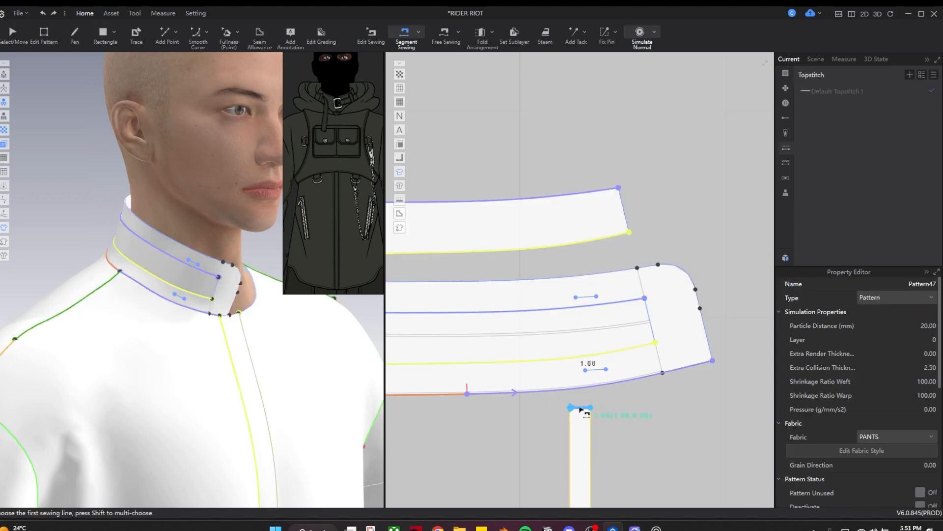
{"action": "middle_click_drag", "start_coordinate": [611, 385], "coordinate": [597, 242]}
{"action": "scroll", "coordinate": [597, 243], "scroll_direction": "up", "scroll_amount": 1}
{"action": "key", "text": "z"}
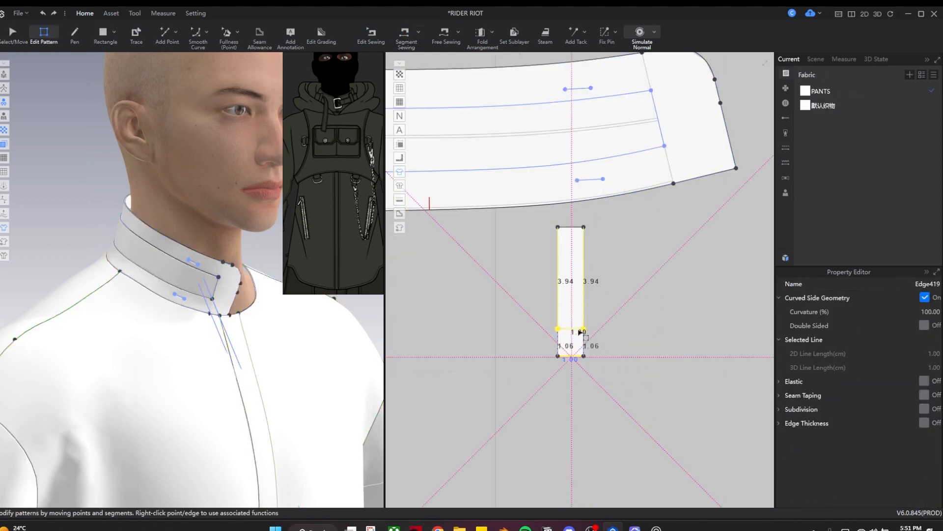
Step: Simulate the loop over the collar strap and set the loop's particle distance to 5 mm
{"action": "key", "text": "q"}
{"action": "left_click", "coordinate": [578, 278]}
{"action": "scroll", "coordinate": [206, 326], "scroll_direction": "up", "scroll_amount": 5}
{"action": "key", "text": "space"}
{"action": "right_click_drag", "start_coordinate": [206, 327], "coordinate": [145, 318]}
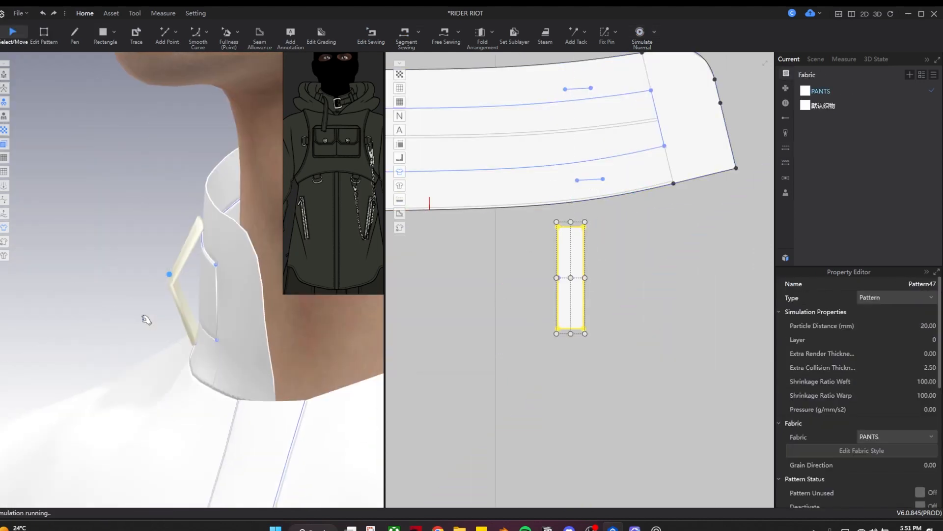
{"action": "key", "text": "space"}
{"action": "left_click_drag", "start_coordinate": [886, 323], "coordinate": [934, 328]}
{"action": "type", "text": "1"}
{"action": "key", "text": "space"}
{"action": "mouse_move", "coordinate": [290, 361]}
{"action": "right_mouse_down"}
{"action": "mouse_move", "coordinate": [192, 360]}
{"action": "mouse_move", "coordinate": [383, 379]}
{"action": "mouse_move", "coordinate": [274, 366]}
{"action": "right_mouse_up"}
{"action": "scroll", "coordinate": [584, 231], "scroll_direction": "up", "scroll_amount": 5}
Step: Add one equidistant internal line just inside the loop's upper end and adjust its fold angle with Fold Rendering and Realistic Fold on
{"action": "left_click", "coordinate": [486, 283]}
{"action": "key", "text": "z"}
{"action": "right_click", "coordinate": [557, 221]}
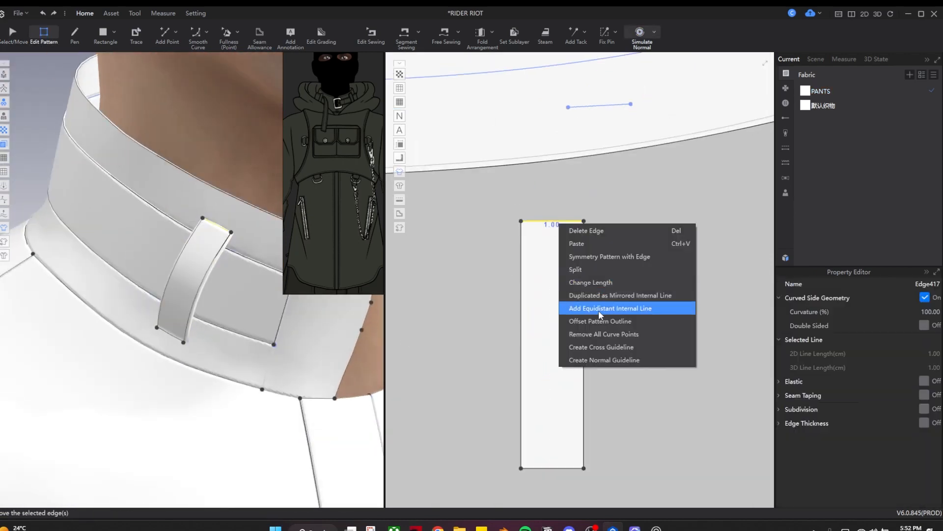
{"action": "left_click", "coordinate": [590, 308]}
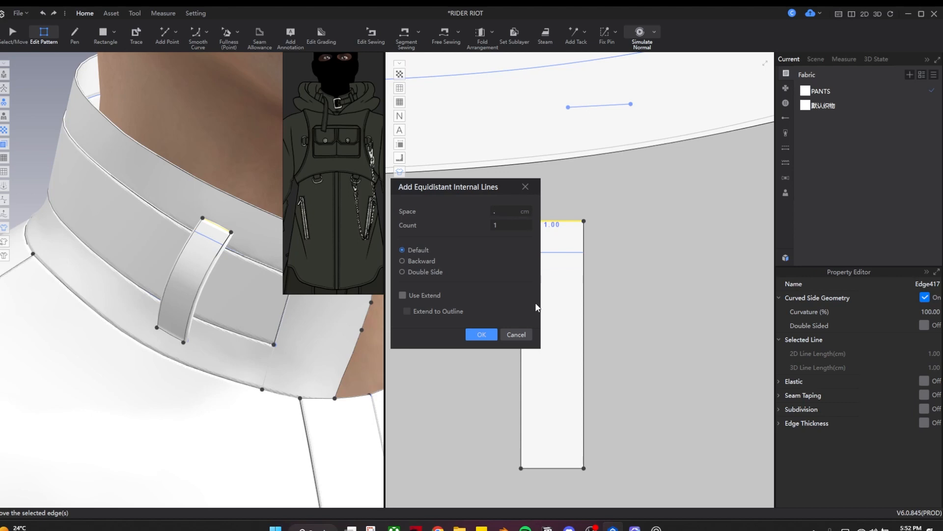
{"action": "left_click", "coordinate": [481, 334]}
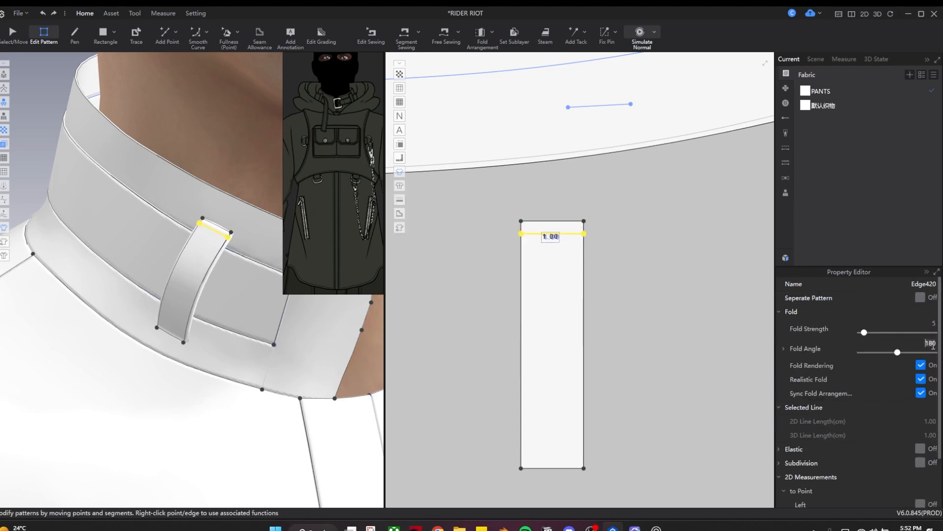
{"action": "key", "text": "space"}
Step: Add a matching fold line inside the loop's lower end with a reduced fold angle, Fold Rendering and Realistic Fold on, and simulate
{"action": "key", "text": "z"}
{"action": "right_click", "coordinate": [543, 468]}
{"action": "left_click", "coordinate": [594, 409]}
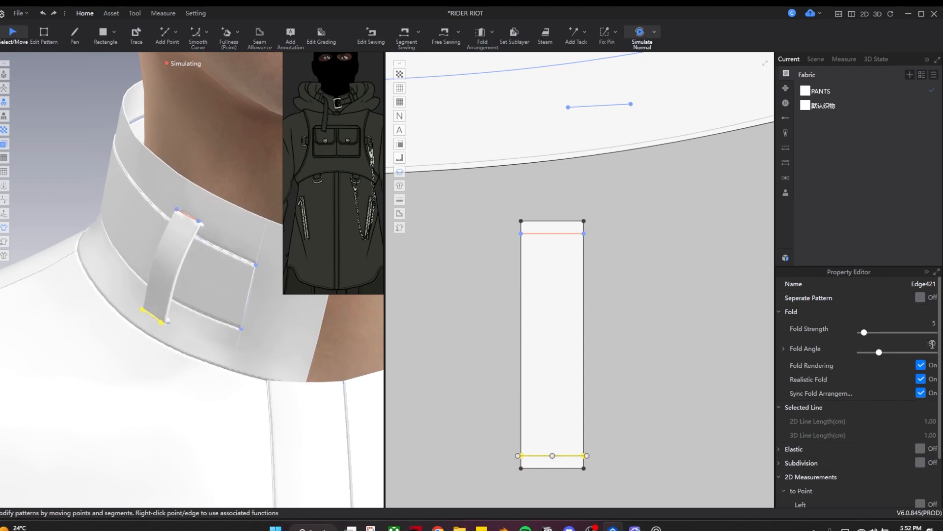
{"action": "right_click_drag", "start_coordinate": [231, 364], "coordinate": [196, 314]}
{"action": "scroll", "coordinate": [212, 314], "scroll_direction": "up", "scroll_amount": 3}
{"action": "key", "text": "space"}
Step: Copy the collar's two short internal lines further back along the collar band
{"action": "scroll", "coordinate": [532, 335], "scroll_direction": "down", "scroll_amount": 6}
{"action": "scroll", "coordinate": [246, 320], "scroll_direction": "down", "scroll_amount": 5}
{"action": "middle_click_drag", "start_coordinate": [445, 324], "coordinate": [499, 352]}
{"action": "key", "text": "a"}
{"action": "left_click", "coordinate": [605, 224]}
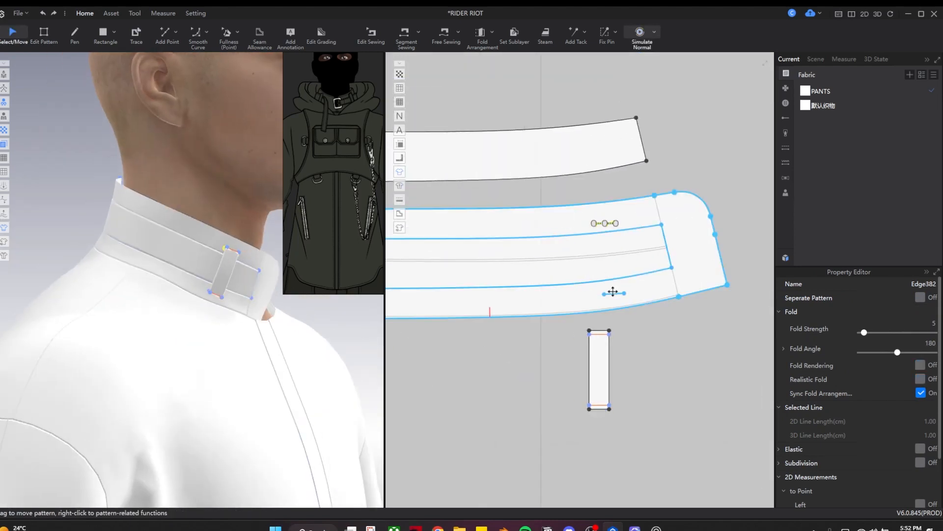
{"action": "left_click", "coordinate": [613, 292], "text": "shift"}
{"action": "scroll", "coordinate": [565, 285], "scroll_direction": "down", "scroll_amount": 3}
{"action": "middle_click_drag", "start_coordinate": [520, 285], "coordinate": [610, 323]}
{"action": "scroll", "coordinate": [610, 323], "scroll_direction": "up", "scroll_amount": 3}
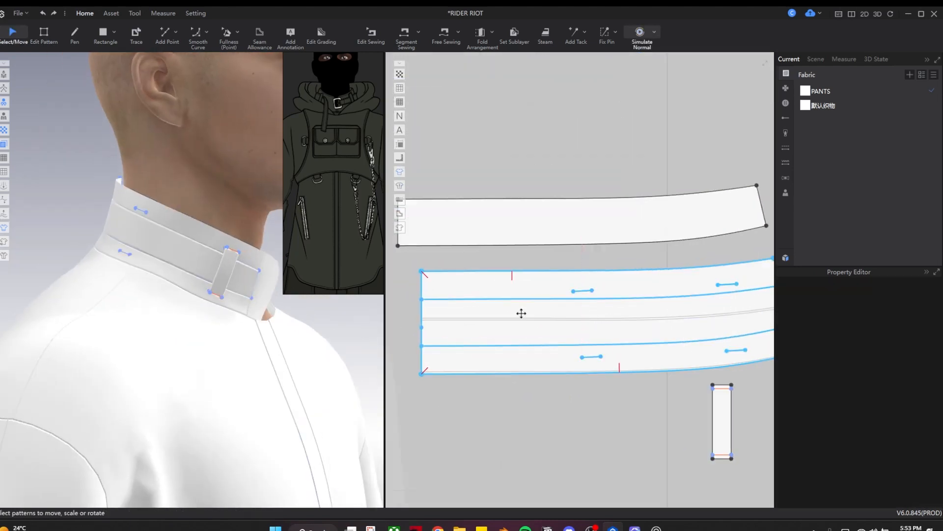
Step: Paste a copy of the loop below the copied internal lines and sew its ends to them
{"action": "scroll", "coordinate": [613, 325], "scroll_direction": "down", "scroll_amount": 3}
{"action": "left_click", "coordinate": [675, 389]}
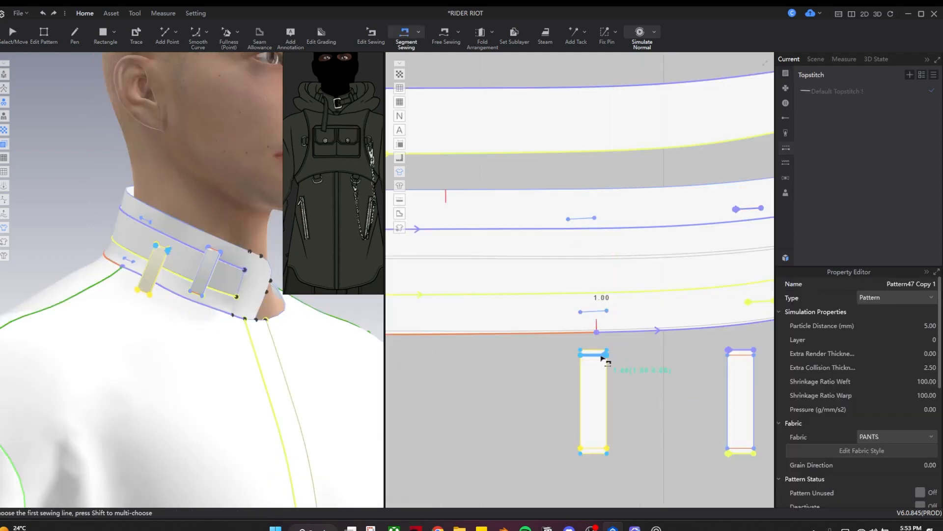
{"action": "left_click", "coordinate": [588, 330]}
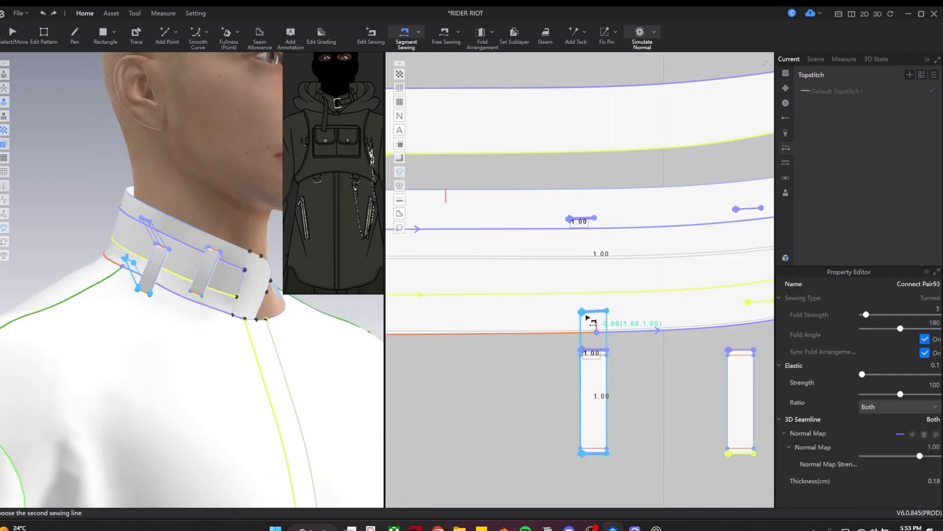
{"action": "left_click", "coordinate": [588, 318]}
Step: Simulate the garment to settle the second loop over the collar strap
{"action": "key", "text": "q"}
{"action": "left_click", "coordinate": [597, 387]}
{"action": "key", "text": "space"}
{"action": "scroll", "coordinate": [201, 275], "scroll_direction": "up", "scroll_amount": 4}
{"action": "right_click_drag", "start_coordinate": [128, 286], "coordinate": [100, 290]}
{"action": "middle_click_drag", "start_coordinate": [101, 290], "coordinate": [159, 347]}
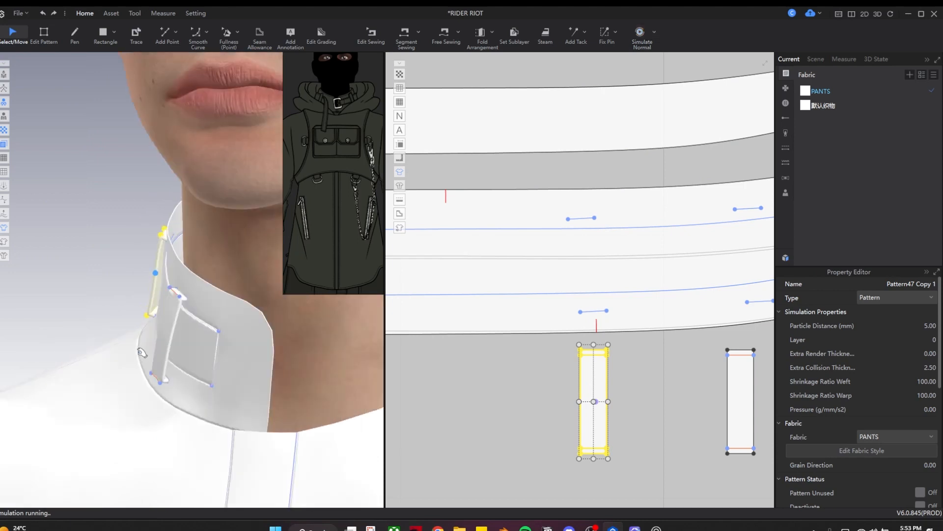
{"action": "key", "text": "space"}
Step: Add points on the collar's centre-back edge where it meets the two long internal lines
{"action": "scroll", "coordinate": [559, 228], "scroll_direction": "down", "scroll_amount": 5}
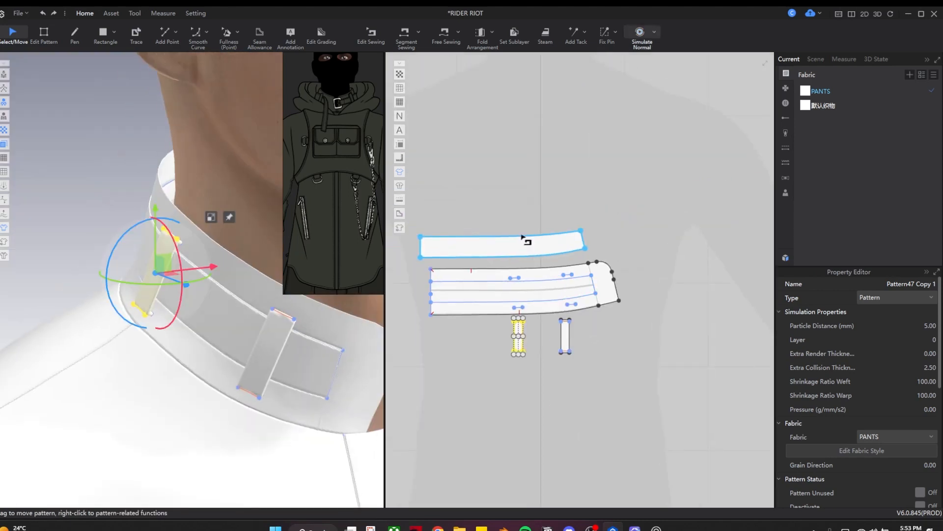
{"action": "key", "text": "b"}
{"action": "scroll", "coordinate": [462, 266], "scroll_direction": "up", "scroll_amount": 3}
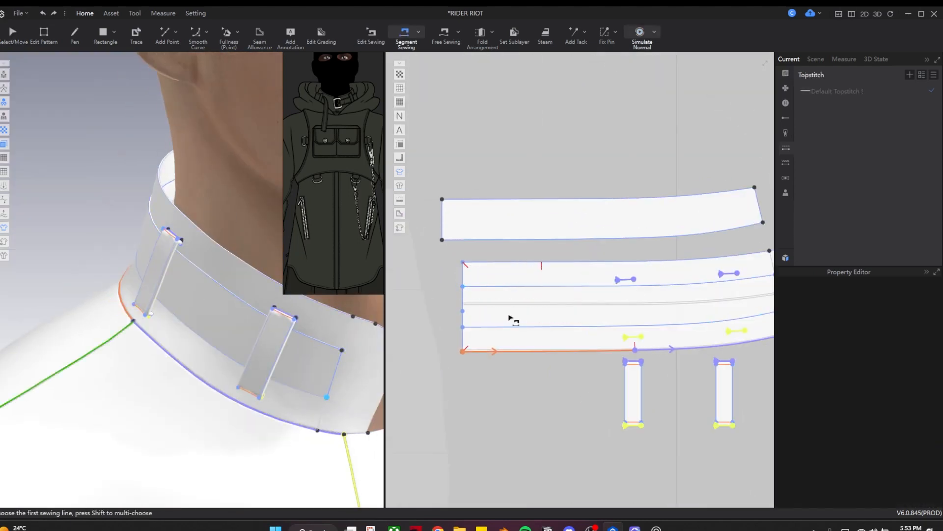
{"action": "key", "text": "z"}
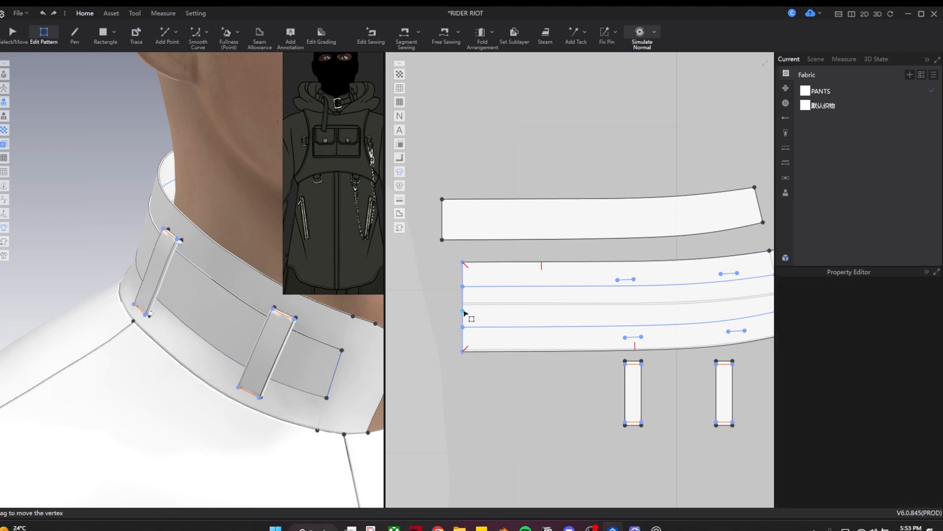
{"action": "scroll", "coordinate": [461, 317], "scroll_direction": "up", "scroll_amount": 3}
{"action": "left_click", "coordinate": [464, 299]}
{"action": "right_click", "coordinate": [464, 299]}
{"action": "left_click", "coordinate": [511, 483]}
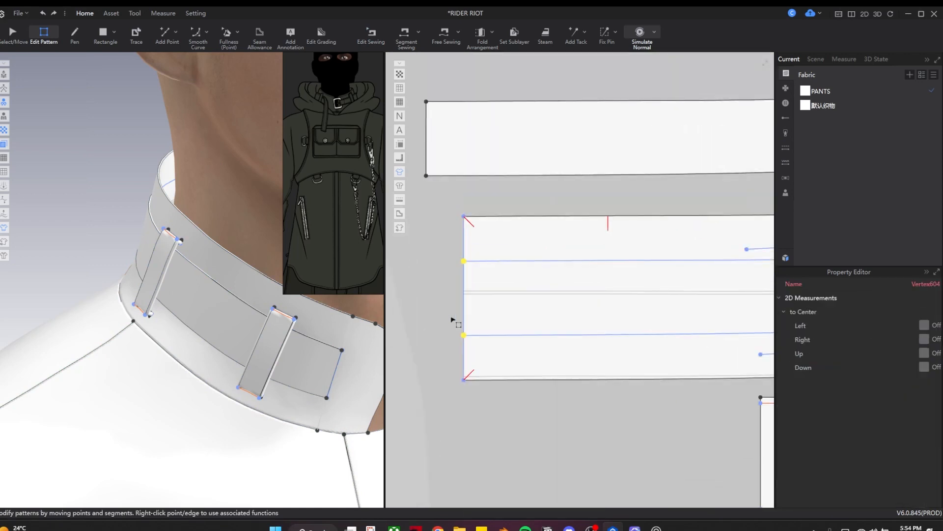
Step: Try to sew the strap's back end to the collar's whole centre-back edge, and delete that seam
{"action": "key", "text": "n"}
{"action": "scroll", "coordinate": [430, 278], "scroll_direction": "down", "scroll_amount": 5}
{"action": "left_click", "coordinate": [431, 216]}
{"action": "left_click", "coordinate": [445, 263]}
{"action": "key", "text": "space"}
{"action": "key", "text": "space"}
{"action": "mouse_move", "coordinate": [236, 354]}
{"action": "right_mouse_down"}
{"action": "mouse_move", "coordinate": [434, 362]}
{"action": "mouse_move", "coordinate": [236, 354]}
{"action": "right_mouse_up"}
{"action": "key", "text": "space"}
{"action": "left_click", "coordinate": [106, 275]}
{"action": "key", "text": "n"}
{"action": "key", "text": "b"}
{"action": "scroll", "coordinate": [447, 275], "scroll_direction": "up", "scroll_amount": 3}
{"action": "left_click_drag", "start_coordinate": [445, 231], "coordinate": [449, 267]}
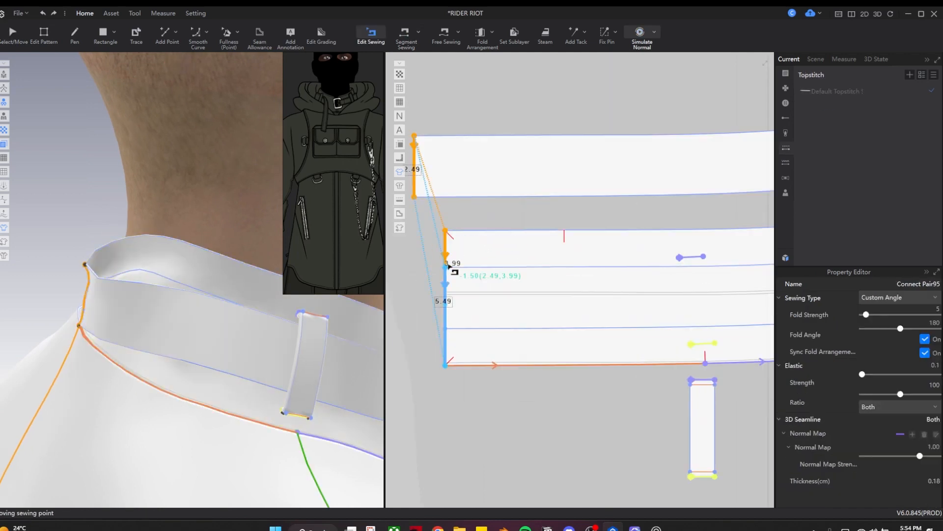
{"action": "key", "text": "Delete"}
Step: Sew the strap's back end to the section of the collar's centre-back edge between the two long internal lines
{"action": "middle_click_drag", "start_coordinate": [454, 314], "coordinate": [545, 326]}
{"action": "key", "text": "n"}
{"action": "left_click", "coordinate": [537, 297]}
{"action": "left_click", "coordinate": [506, 169]}
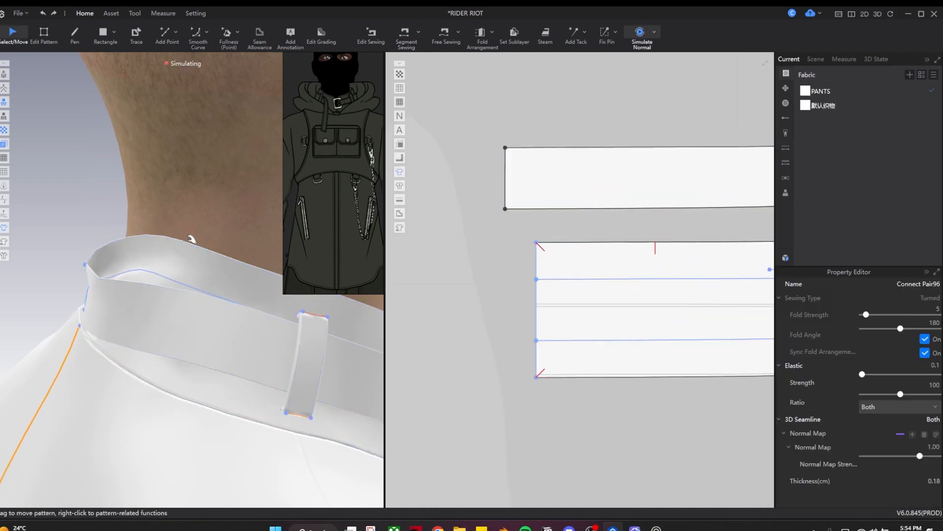
Step: Simulate and pull the strap's back end into place against the back of the collar
{"action": "key", "text": "space"}
{"action": "left_click_drag", "start_coordinate": [118, 260], "coordinate": [168, 251]}
{"action": "key", "text": "space"}
{"action": "key", "text": "b"}
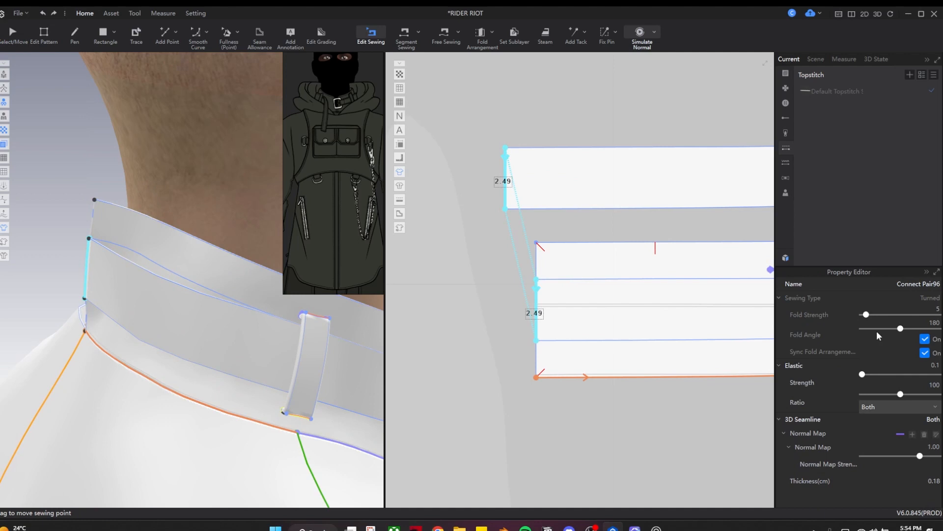
{"action": "scroll", "coordinate": [253, 322], "scroll_direction": "down", "scroll_amount": 5}
{"action": "right_click_drag", "start_coordinate": [253, 322], "coordinate": [137, 305]}
{"action": "key", "text": "space"}
Step: Extend the strap's front end by 2.50 cm with Offset Pattern Outline, using the Perpendicular side segment type
{"action": "key", "text": "q"}
{"action": "scroll", "coordinate": [639, 256], "scroll_direction": "down", "scroll_amount": 3}
{"action": "middle_click_drag", "start_coordinate": [712, 251], "coordinate": [498, 302]}
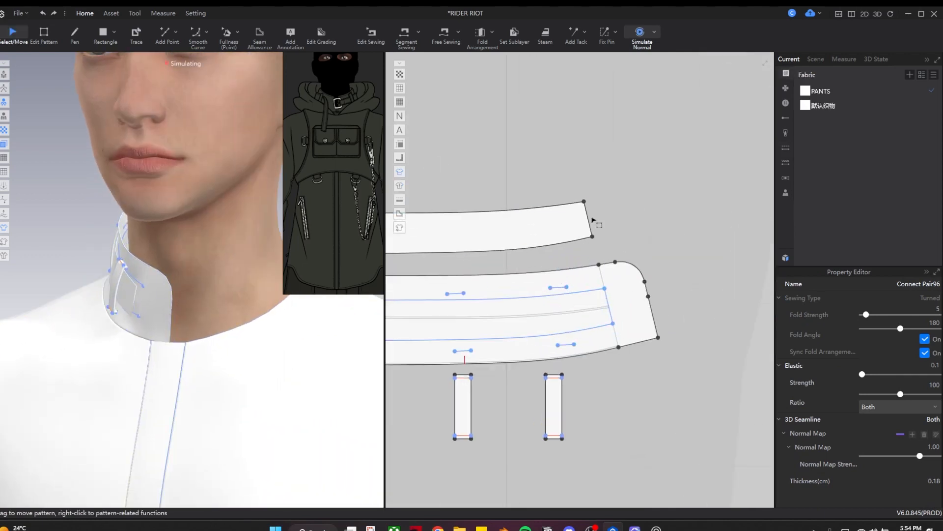
{"action": "key", "text": "w"}
{"action": "right_click", "coordinate": [588, 216]}
{"action": "left_click", "coordinate": [653, 312]}
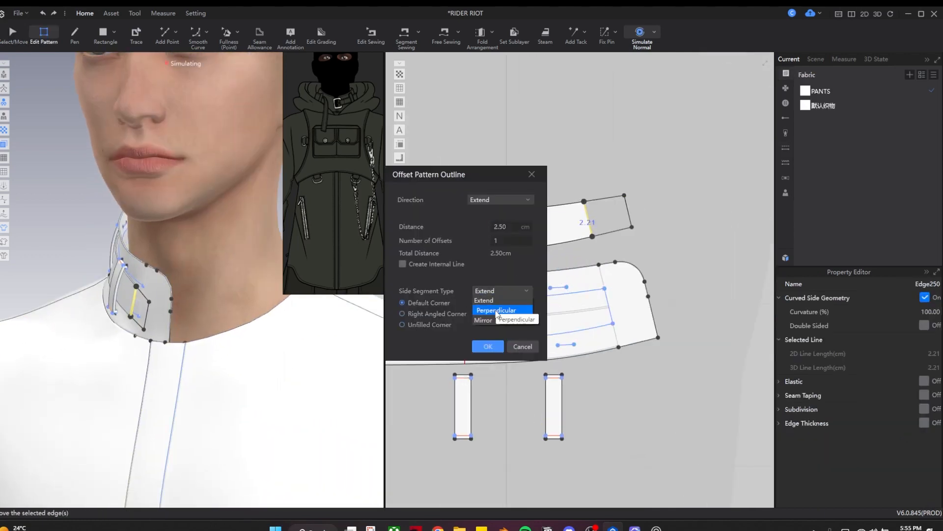
{"action": "left_click", "coordinate": [498, 310]}
{"action": "left_click", "coordinate": [488, 347]}
Step: Simulate the extended strap so that it settles through the loops around the collar
{"action": "key", "text": "space"}
{"action": "key", "text": "q"}
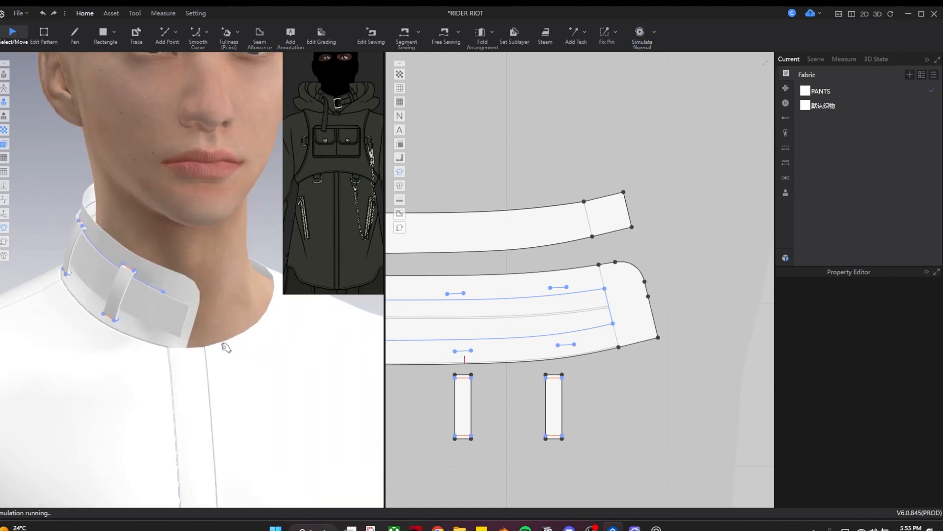
{"action": "right_click_drag", "start_coordinate": [226, 347], "coordinate": [177, 339]}
{"action": "left_click", "coordinate": [131, 305]}
{"action": "right_click_drag", "start_coordinate": [131, 305], "coordinate": [358, 332]}
{"action": "key", "text": "b"}
Step: Duplicate the strap, collar band and loops as symmetric patterns with sewing for the other side
{"action": "key", "text": "q"}
{"action": "scroll", "coordinate": [679, 274], "scroll_direction": "down", "scroll_amount": 3}
{"action": "left_click_drag", "start_coordinate": [426, 223], "coordinate": [654, 381]}
{"action": "middle_click_drag", "start_coordinate": [542, 365], "coordinate": [662, 382]}
{"action": "key", "text": "ctrl+d"}
{"action": "left_click", "coordinate": [450, 325]}
Step: Sew the two collar band halves together along the centre back
{"action": "scroll", "coordinate": [231, 364], "scroll_direction": "down", "scroll_amount": 3}
{"action": "right_click_drag", "start_coordinate": [231, 364], "coordinate": [57, 363]}
{"action": "left_click_drag", "start_coordinate": [37, 333], "coordinate": [279, 334]}
{"action": "right_click_drag", "start_coordinate": [279, 334], "coordinate": [59, 388]}
{"action": "key", "text": "n"}
{"action": "scroll", "coordinate": [516, 311], "scroll_direction": "up", "scroll_amount": 5}
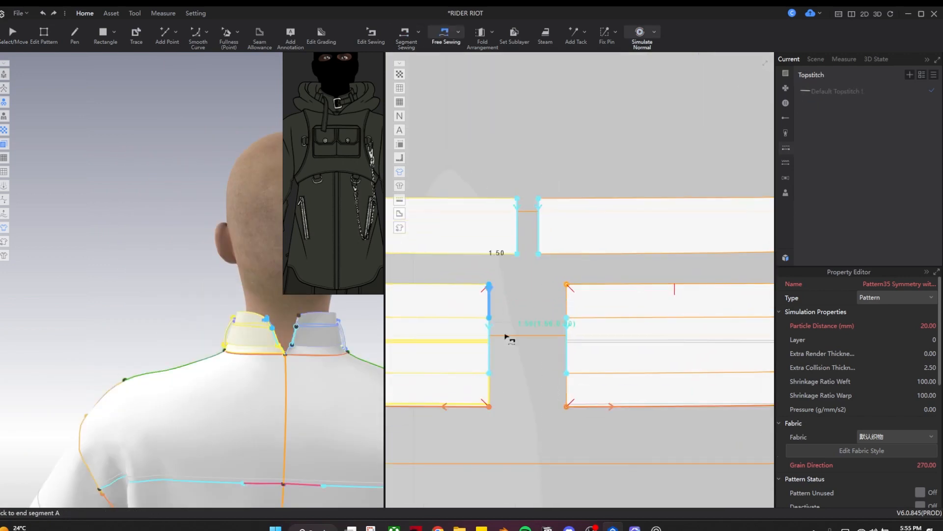
{"action": "left_click", "coordinate": [567, 404]}
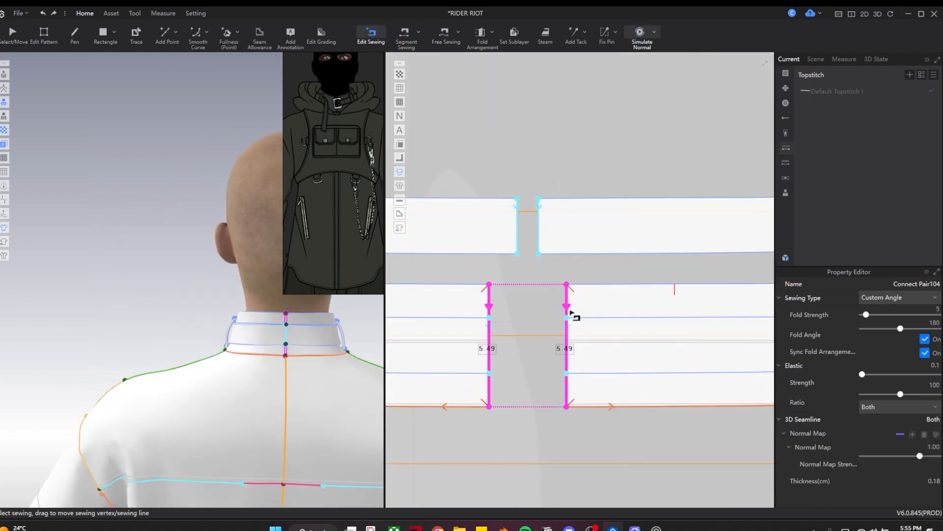
Step: Sew the two strap halves together along the centre back
{"action": "key", "text": "Delete"}
{"action": "key", "text": "n"}
{"action": "left_click", "coordinate": [539, 241]}
{"action": "left_click", "coordinate": [518, 241]}
Step: Simulate the joined collar and pull its fabric into shape around the neck
{"action": "key", "text": "q"}
{"action": "right_click_drag", "start_coordinate": [365, 332], "coordinate": [290, 339]}
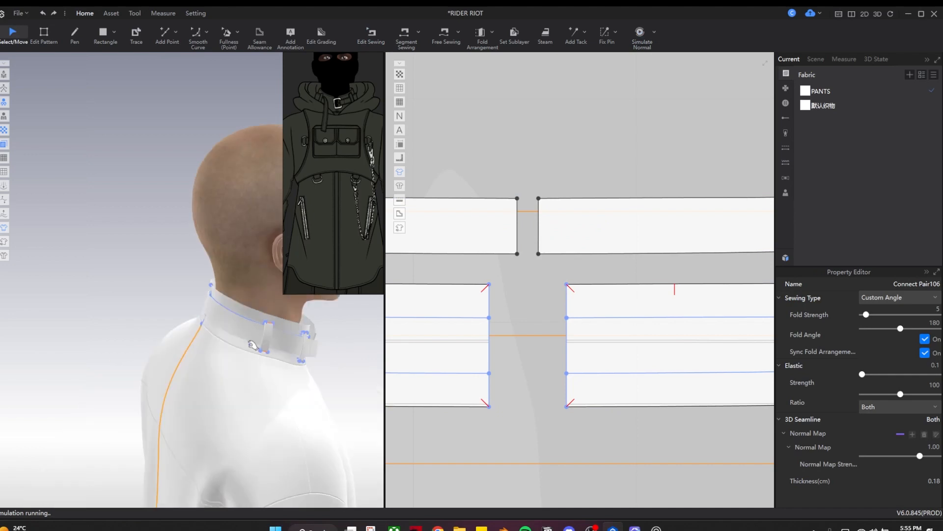
{"action": "left_click_drag", "start_coordinate": [205, 302], "coordinate": [194, 319]}
{"action": "key", "text": "space"}
{"action": "right_click_drag", "start_coordinate": [194, 320], "coordinate": [164, 320]}
{"action": "scroll", "coordinate": [164, 319], "scroll_direction": "up", "scroll_amount": 5}
{"action": "middle_click_drag", "start_coordinate": [164, 320], "coordinate": [164, 237]}
{"action": "scroll", "coordinate": [473, 346], "scroll_direction": "down", "scroll_amount": 5}
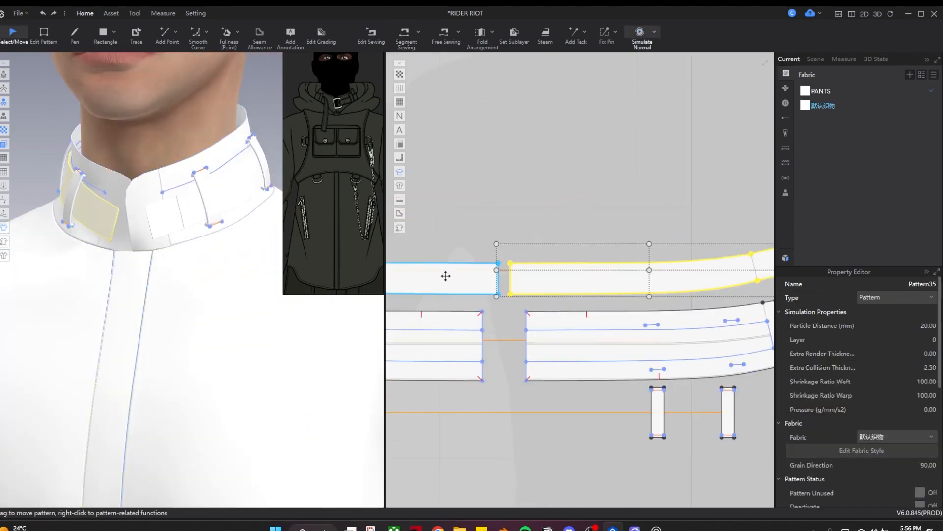
Step: Try to delete the point on the strap's upper edge where the front extension begins
{"action": "left_click", "coordinate": [469, 278]}
{"action": "key", "text": "z"}
{"action": "middle_click_drag", "start_coordinate": [609, 266], "coordinate": [499, 254]}
{"action": "scroll", "coordinate": [641, 241], "scroll_direction": "up", "scroll_amount": 6}
{"action": "left_click", "coordinate": [647, 242]}
{"action": "key", "text": "Delete"}
{"action": "key", "text": "ctrl+z"}
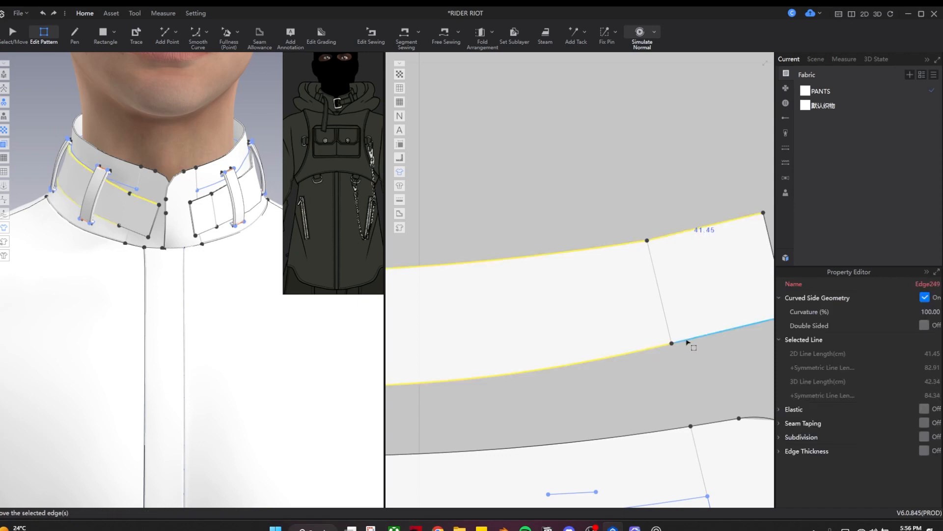
Step: Add one equidistant internal line just inside the strap half's whole upper edge, including the front extension
{"action": "left_click", "coordinate": [600, 249]}
{"action": "right_click", "coordinate": [600, 249]}
{"action": "left_click", "coordinate": [654, 238], "text": "shift"}
{"action": "left_click", "coordinate": [654, 238], "text": "shift"}
{"action": "right_click", "coordinate": [654, 238]}
{"action": "left_click", "coordinate": [686, 283]}
{"action": "type", "text": "."}
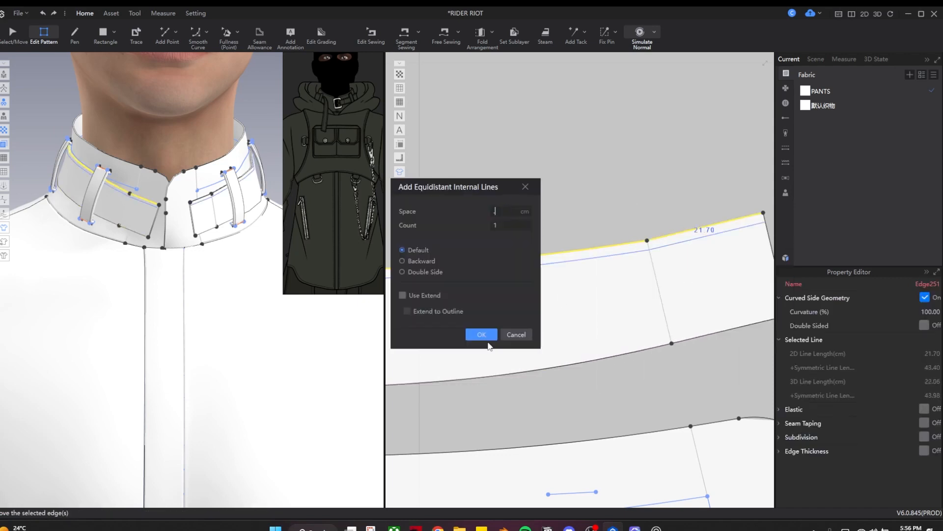
{"action": "left_click", "coordinate": [484, 335]}
{"action": "left_click", "coordinate": [648, 349]}
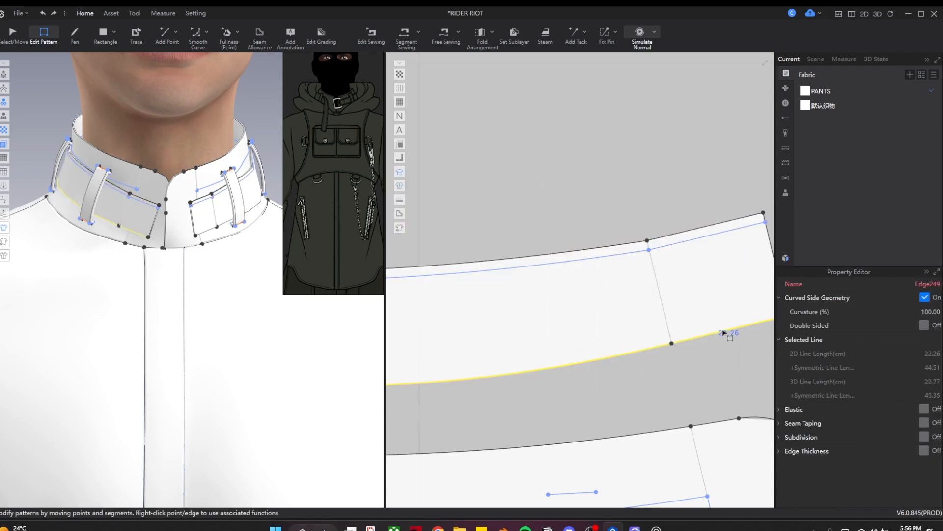
{"action": "left_click", "coordinate": [724, 331], "text": "shift"}
{"action": "right_click", "coordinate": [723, 330]}
{"action": "left_click", "coordinate": [742, 365]}
{"action": "left_click", "coordinate": [488, 346]}
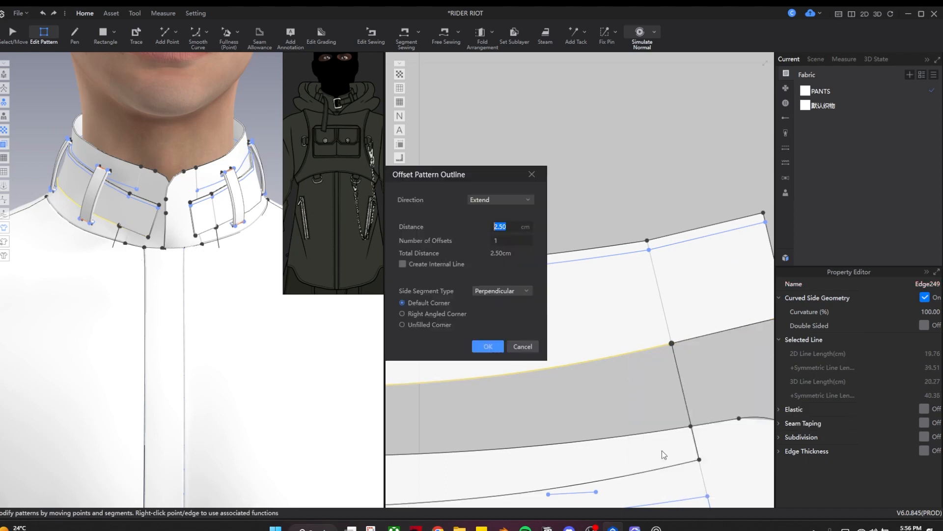
Step: Add one equidistant internal line just inside the strap half's whole lower edge, including the front extension
{"action": "left_click", "coordinate": [702, 337], "text": "shift"}
{"action": "right_click", "coordinate": [702, 337]}
{"action": "left_click", "coordinate": [745, 386]}
{"action": "left_click", "coordinate": [484, 334]}
Step: Simulate the garment with the strap's new edge-parallel internal lines in place
{"action": "scroll", "coordinate": [137, 267], "scroll_direction": "down", "scroll_amount": 2}
{"action": "right_click_drag", "start_coordinate": [137, 267], "coordinate": [81, 281]}
{"action": "scroll", "coordinate": [257, 290], "scroll_direction": "up", "scroll_amount": 3}
{"action": "scroll", "coordinate": [571, 296], "scroll_direction": "down", "scroll_amount": 7}
{"action": "key", "text": "q"}
{"action": "left_click", "coordinate": [492, 301]}
{"action": "right_click", "coordinate": [488, 299]}
{"action": "left_click", "coordinate": [518, 311]}
{"action": "key", "text": "space"}
{"action": "scroll", "coordinate": [81, 281], "scroll_direction": "down", "scroll_amount": 5}
{"action": "key", "text": "space"}
{"action": "scroll", "coordinate": [135, 282], "scroll_direction": "up", "scroll_amount": 6}
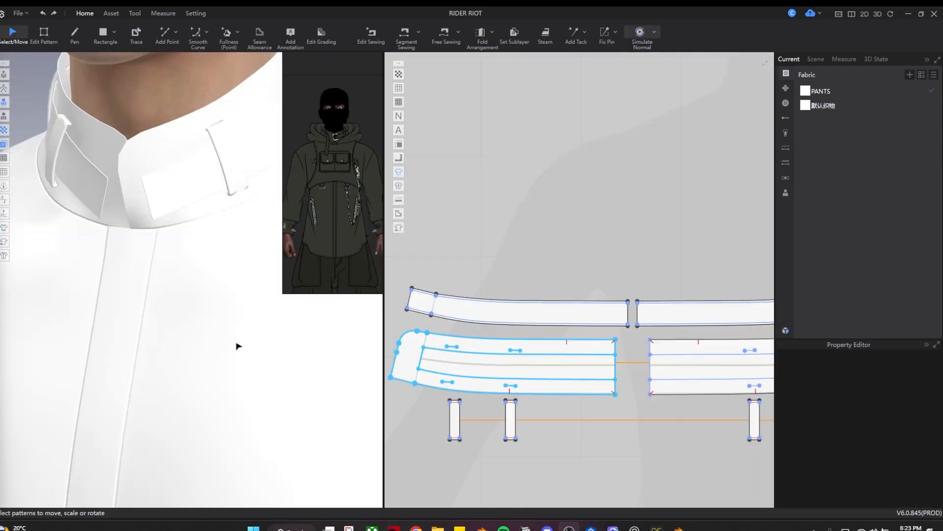
Step: Set one strap half's two internal lines to a 90 fold angle with fold rendering and realistic fold on, and simulate
{"action": "left_click", "coordinate": [6, 229]}
{"action": "right_click_drag", "start_coordinate": [202, 331], "coordinate": [195, 328]}
{"action": "right_click_drag", "start_coordinate": [84, 284], "coordinate": [199, 287]}
{"action": "scroll", "coordinate": [495, 318], "scroll_direction": "up", "scroll_amount": 3}
{"action": "left_click", "coordinate": [497, 323]}
{"action": "left_click", "coordinate": [506, 294], "text": "shift"}
{"action": "left_click_drag", "start_coordinate": [862, 339], "coordinate": [846, 180]}
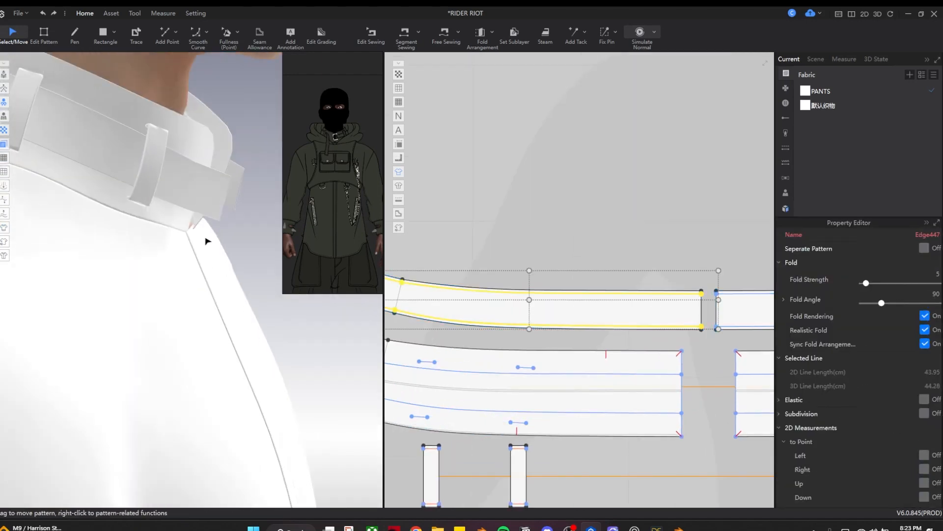
{"action": "right_click_drag", "start_coordinate": [264, 285], "coordinate": [137, 284]}
{"action": "key", "text": "space"}
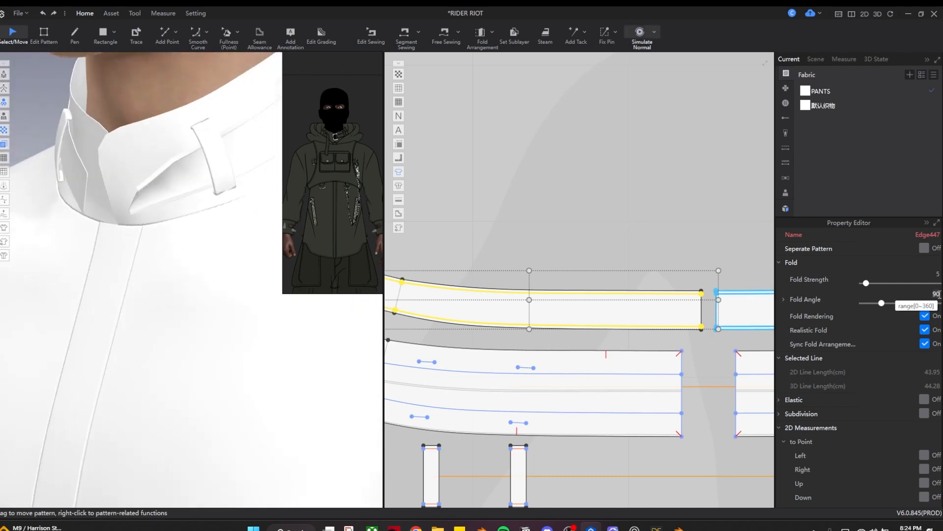
{"action": "right_click_drag", "start_coordinate": [372, 336], "coordinate": [211, 330]}
{"action": "left_click", "coordinate": [103, 163]}
{"action": "right_click_drag", "start_coordinate": [157, 240], "coordinate": [266, 248]}
{"action": "key", "text": "space"}
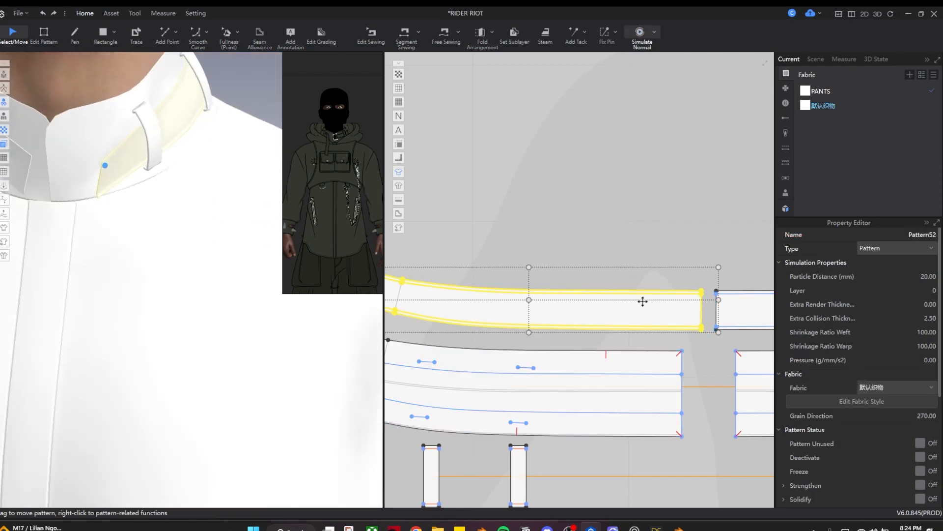
Step: Set the particle distance of both strap halves to 10 mm and simulate the collar
{"action": "scroll", "coordinate": [642, 302], "scroll_direction": "down", "scroll_amount": 3}
{"action": "left_click", "coordinate": [644, 318]}
{"action": "left_click", "coordinate": [549, 314], "text": "shift"}
{"action": "left_click", "coordinate": [930, 278]}
{"action": "type", "text": "1"}
{"action": "right_click_drag", "start_coordinate": [188, 244], "coordinate": [143, 185]}
{"action": "key", "text": "space"}
{"action": "scroll", "coordinate": [143, 186], "scroll_direction": "down", "scroll_amount": 3}
{"action": "left_click", "coordinate": [257, 140]}
{"action": "right_click_drag", "start_coordinate": [263, 275], "coordinate": [222, 238]}
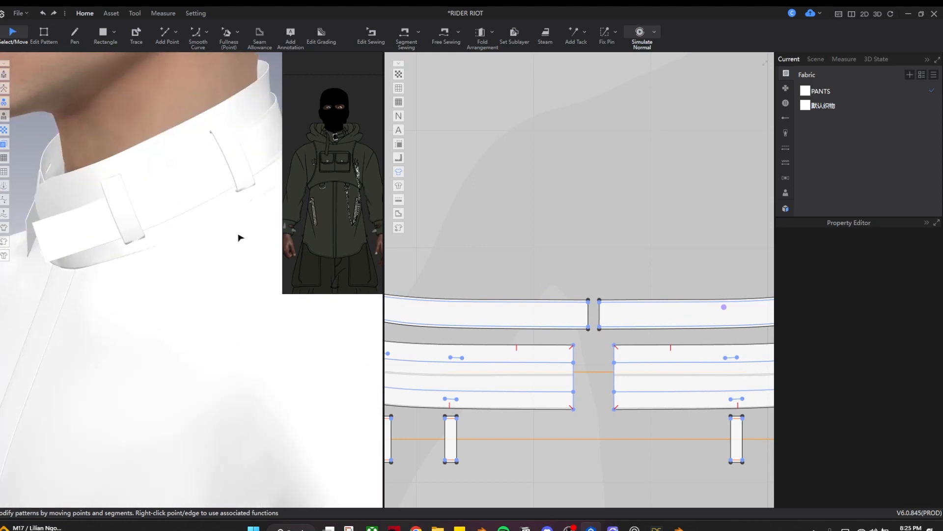
Step: Set the fold strength of one strap half's two internal lines to 10 and their fold angle to 180
{"action": "right_click_drag", "start_coordinate": [241, 238], "coordinate": [164, 278]}
{"action": "scroll", "coordinate": [163, 255], "scroll_direction": "up", "scroll_amount": 5}
{"action": "scroll", "coordinate": [623, 319], "scroll_direction": "up", "scroll_amount": 3}
{"action": "left_click", "coordinate": [621, 330]}
{"action": "left_click", "coordinate": [621, 294], "text": "shift"}
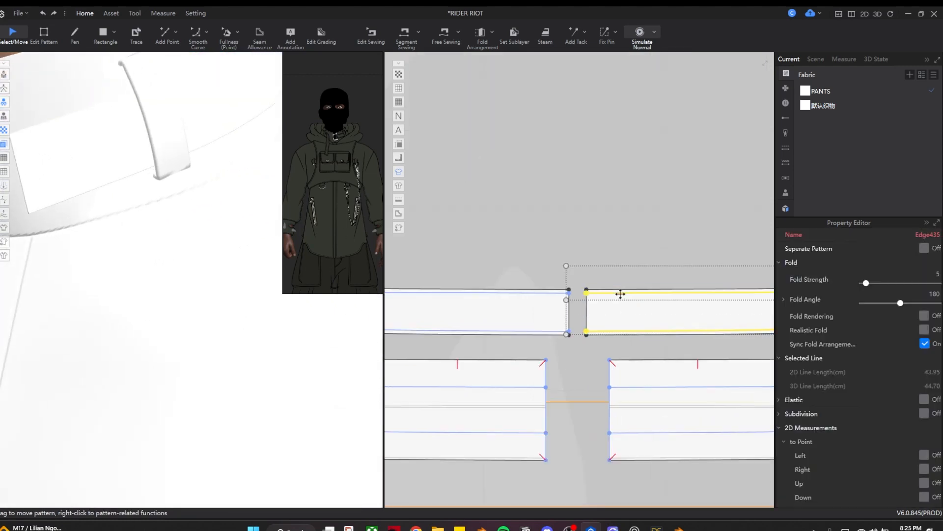
{"action": "left_click", "coordinate": [536, 293], "text": "shift"}
{"action": "scroll", "coordinate": [87, 259], "scroll_direction": "down", "scroll_amount": 5}
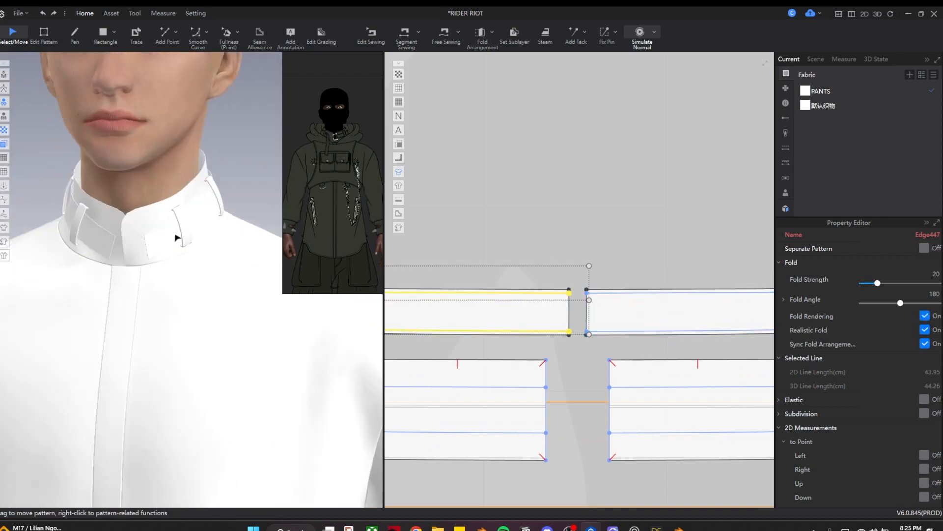
{"action": "scroll", "coordinate": [177, 238], "scroll_direction": "up", "scroll_amount": 2}
{"action": "mouse_move", "coordinate": [226, 263]}
{"action": "right_mouse_down"}
{"action": "mouse_move", "coordinate": [112, 264]}
{"action": "mouse_move", "coordinate": [241, 261]}
{"action": "right_mouse_up"}
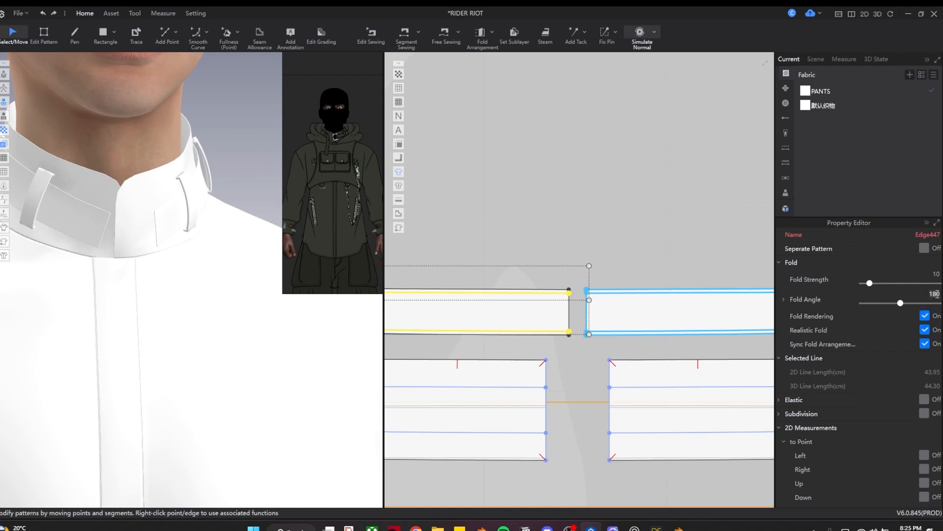
Step: Set the fold angle of that strap half's internal lines to 185 while simulating the collar
{"action": "right_click_drag", "start_coordinate": [165, 318], "coordinate": [138, 274]}
{"action": "right_click", "coordinate": [193, 277]}
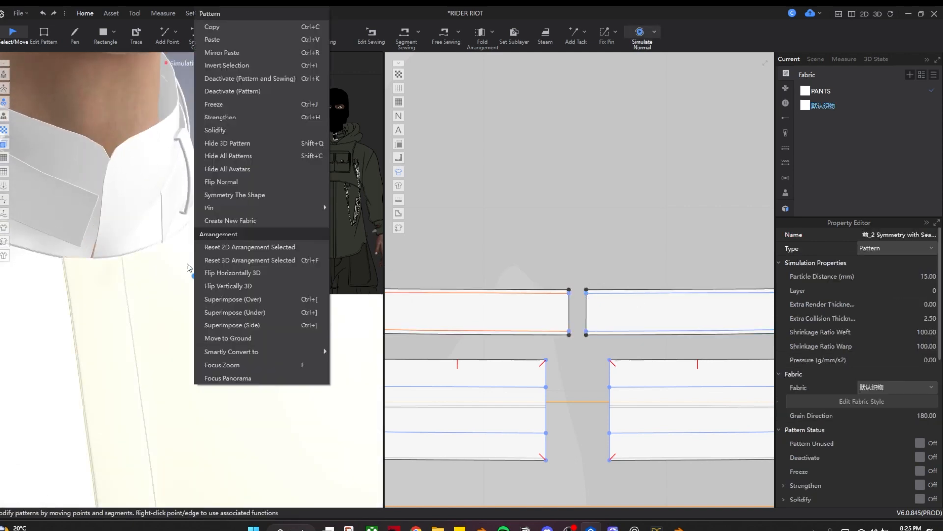
{"action": "left_click", "coordinate": [546, 332]}
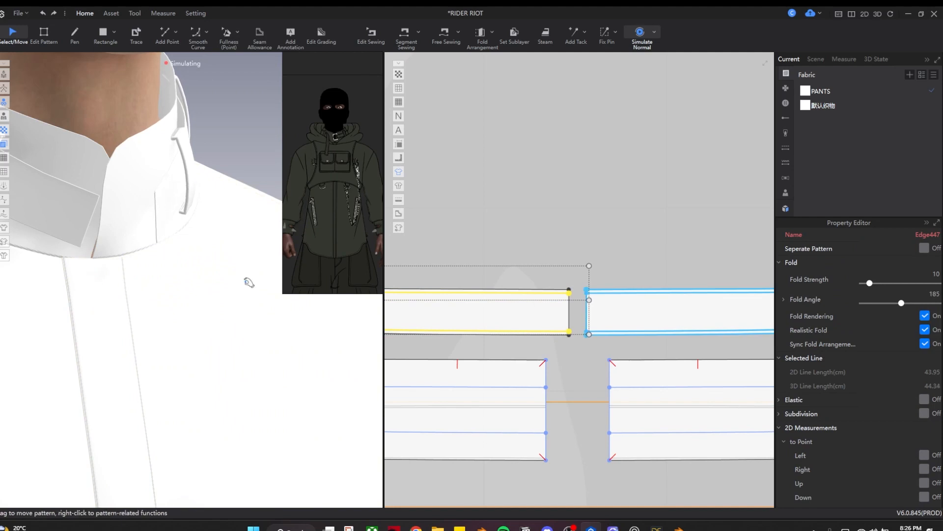
{"action": "left_click", "coordinate": [555, 325]}
{"action": "right_click_drag", "start_coordinate": [157, 339], "coordinate": [195, 346]}
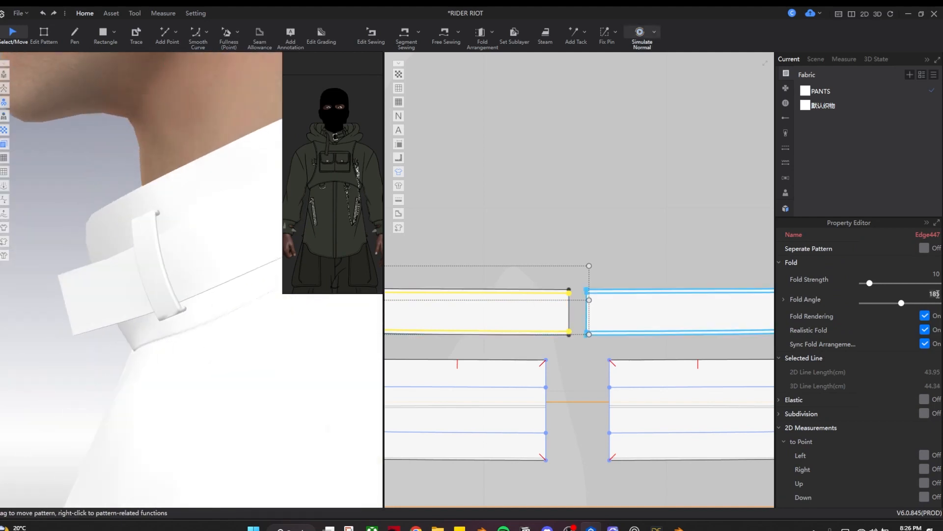
Step: Adjust the same internal lines' fold angle again and simulate to settle the strap against the collar
{"action": "key", "text": "Return"}
{"action": "key", "text": "space"}
{"action": "right_click_drag", "start_coordinate": [47, 378], "coordinate": [89, 385]}
{"action": "key", "text": "space"}
{"action": "right_click_drag", "start_coordinate": [231, 400], "coordinate": [64, 412]}
{"action": "right_click_drag", "start_coordinate": [183, 291], "coordinate": [265, 295]}
Step: Set the other strap half's internal lines to fold strength 10 and angle 200, enable fold rendering and realistic fold, and simulate
{"action": "left_click", "coordinate": [612, 293]}
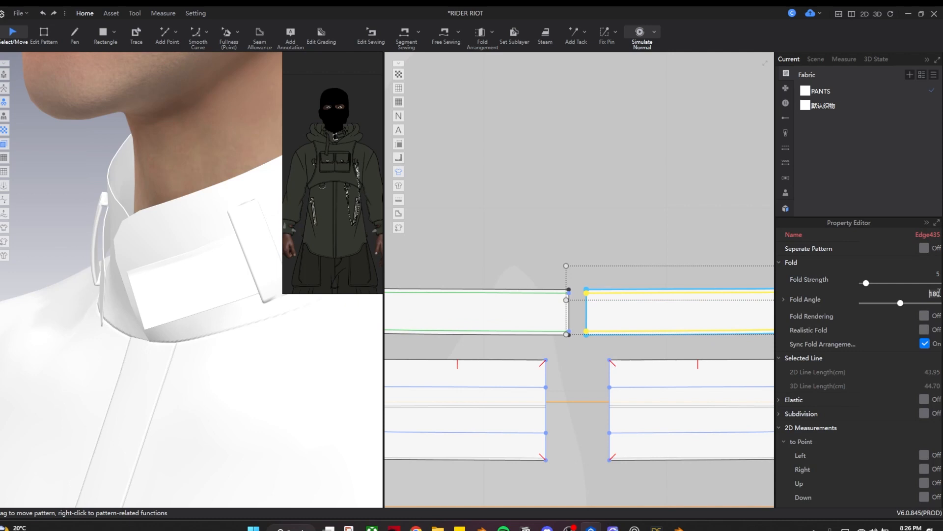
{"action": "key", "text": "space"}
{"action": "right_click_drag", "start_coordinate": [143, 327], "coordinate": [207, 341]}
{"action": "scroll", "coordinate": [289, 354], "scroll_direction": "up", "scroll_amount": 3}
{"action": "scroll", "coordinate": [206, 340], "scroll_direction": "down", "scroll_amount": 5}
{"action": "key", "text": "space"}
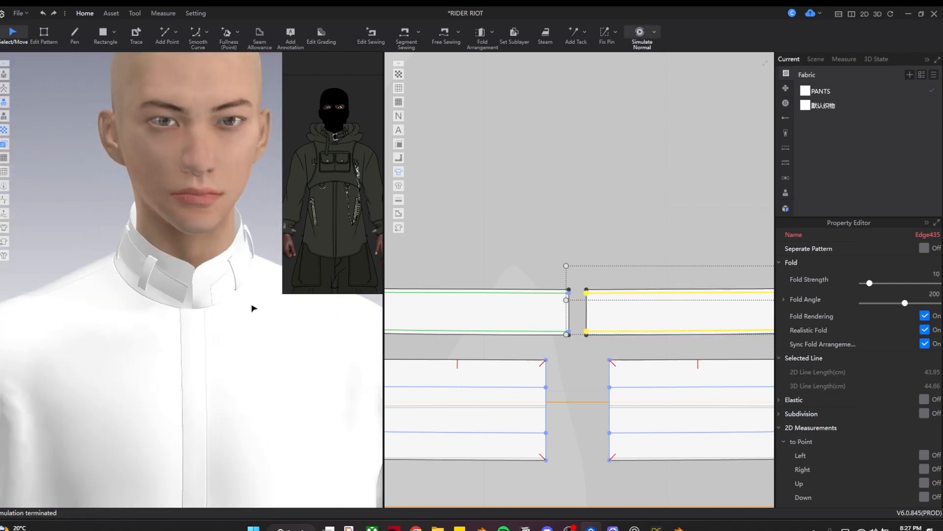
Step: Extend one strap half's front end outward by 10 cm with an outline offset
{"action": "left_click", "coordinate": [534, 255]}
{"action": "scroll", "coordinate": [533, 256], "scroll_direction": "down", "scroll_amount": 2}
{"action": "left_click", "coordinate": [181, 284]}
{"action": "scroll", "coordinate": [492, 307], "scroll_direction": "down", "scroll_amount": 4}
{"action": "scroll", "coordinate": [593, 309], "scroll_direction": "up", "scroll_amount": 8}
{"action": "left_click", "coordinate": [590, 305]}
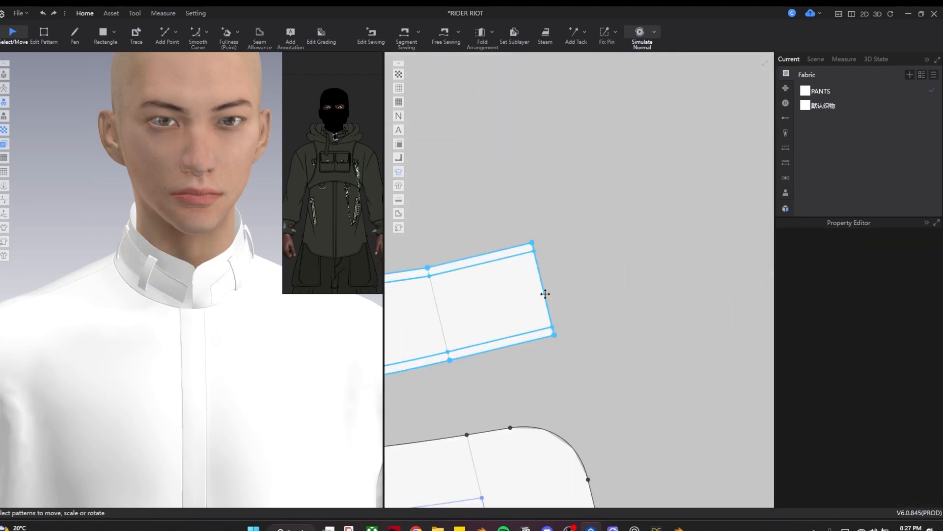
{"action": "key", "text": "z"}
{"action": "left_click", "coordinate": [545, 293]}
{"action": "right_click", "coordinate": [554, 295]}
{"action": "left_click", "coordinate": [570, 359]}
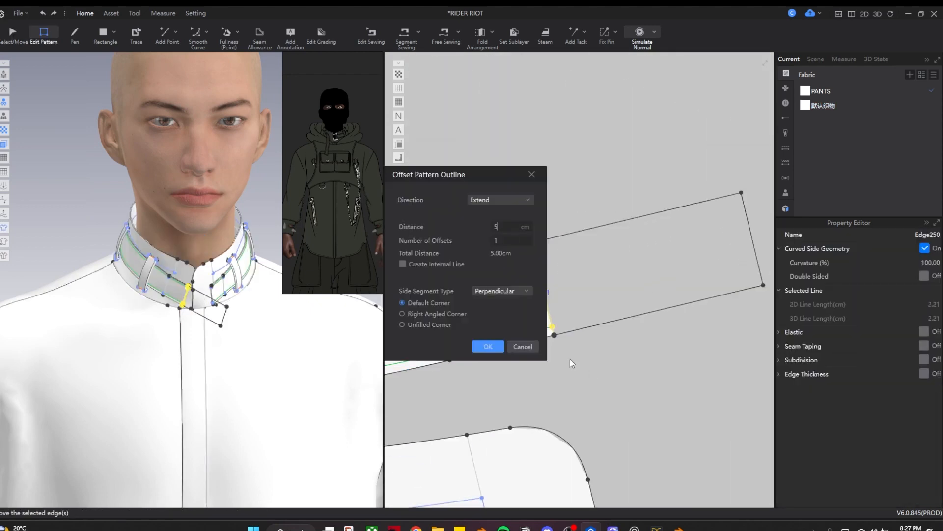
{"action": "type", "text": "10"}
{"action": "key", "text": "Return"}
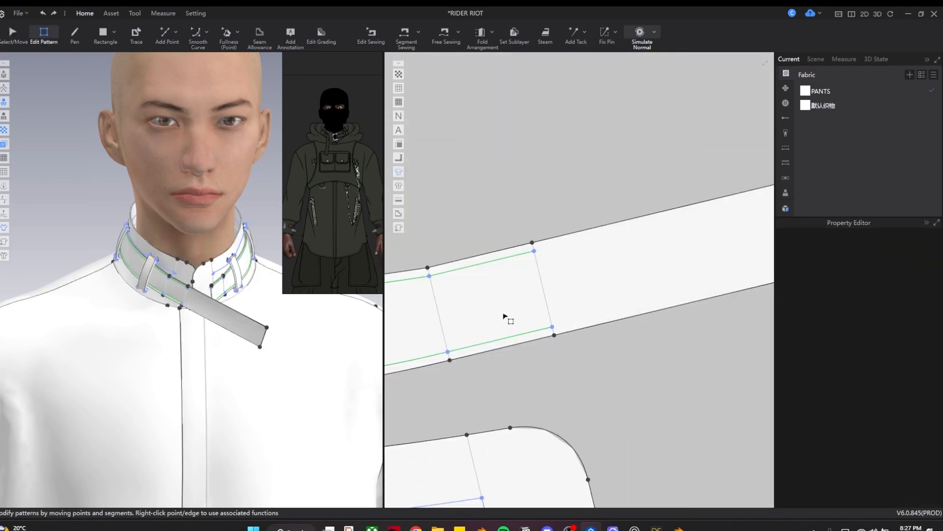
Step: Extend the ends of the strap half's two internal lines to the outline of the lengthened tail
{"action": "right_click", "coordinate": [529, 263]}
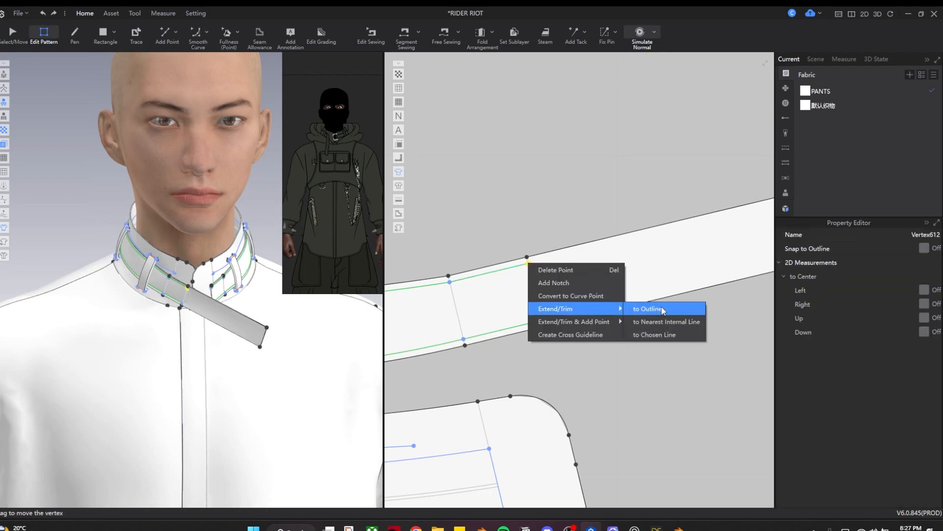
{"action": "left_click", "coordinate": [659, 309]}
{"action": "left_click", "coordinate": [672, 377]}
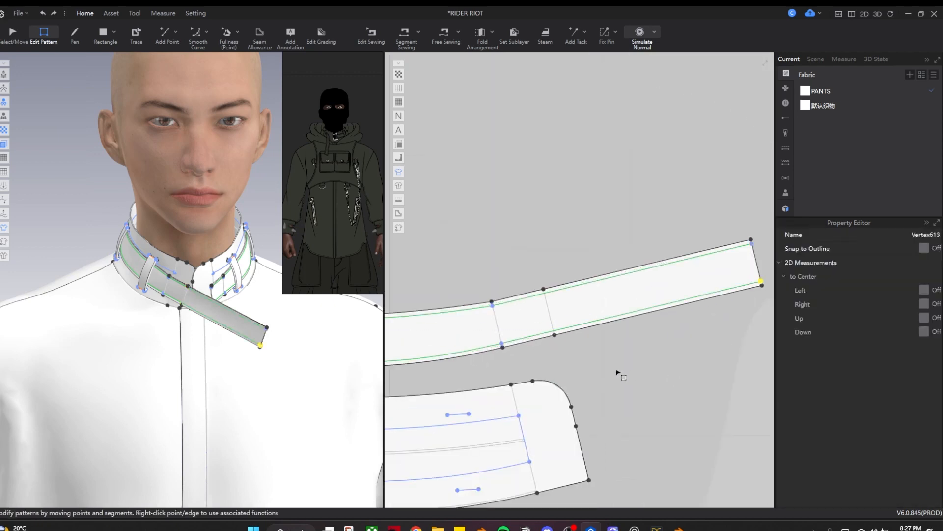
Step: Set the lengthened strap half's particle distance to 5 mm and simulate so its tail hangs down from the collar
{"action": "middle_click_drag", "start_coordinate": [477, 336], "coordinate": [580, 339]}
{"action": "right_click_drag", "start_coordinate": [201, 339], "coordinate": [253, 345]}
{"action": "key", "text": "q"}
{"action": "left_click", "coordinate": [526, 338]}
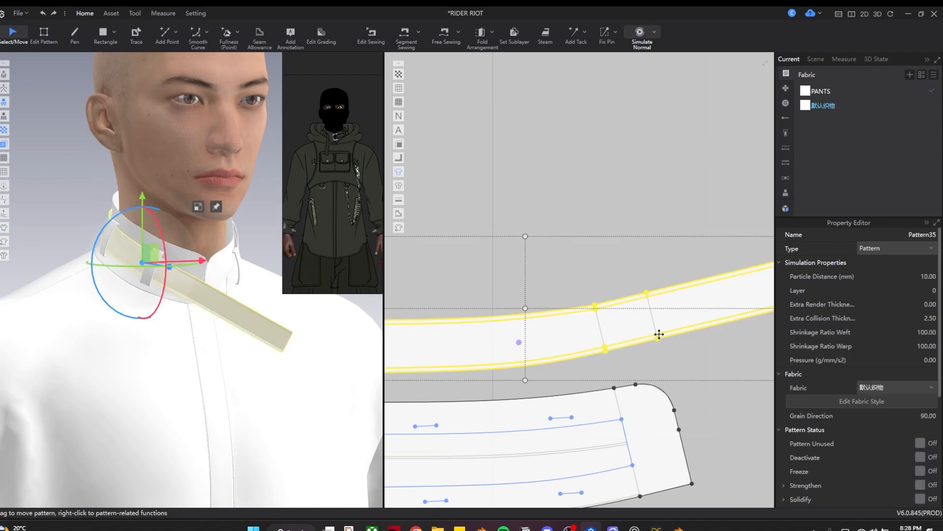
{"action": "right_click_drag", "start_coordinate": [295, 383], "coordinate": [235, 376]}
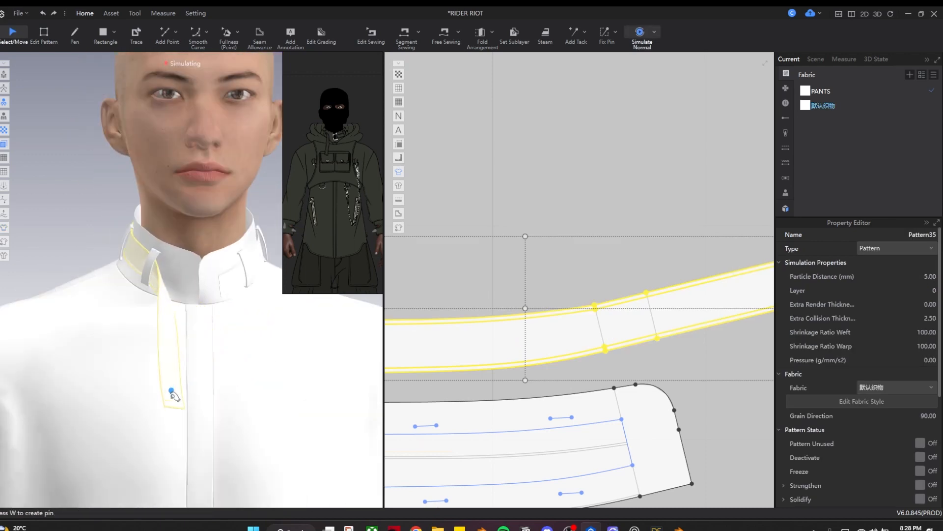
{"action": "left_click", "coordinate": [88, 209]}
{"action": "mouse_move", "coordinate": [170, 339]}
{"action": "right_mouse_down"}
{"action": "mouse_move", "coordinate": [302, 345]}
{"action": "mouse_move", "coordinate": [162, 352]}
{"action": "right_mouse_up"}
{"action": "middle_click_drag", "start_coordinate": [163, 352], "coordinate": [75, 354]}
{"action": "scroll", "coordinate": [505, 303], "scroll_direction": "down", "scroll_amount": 3}
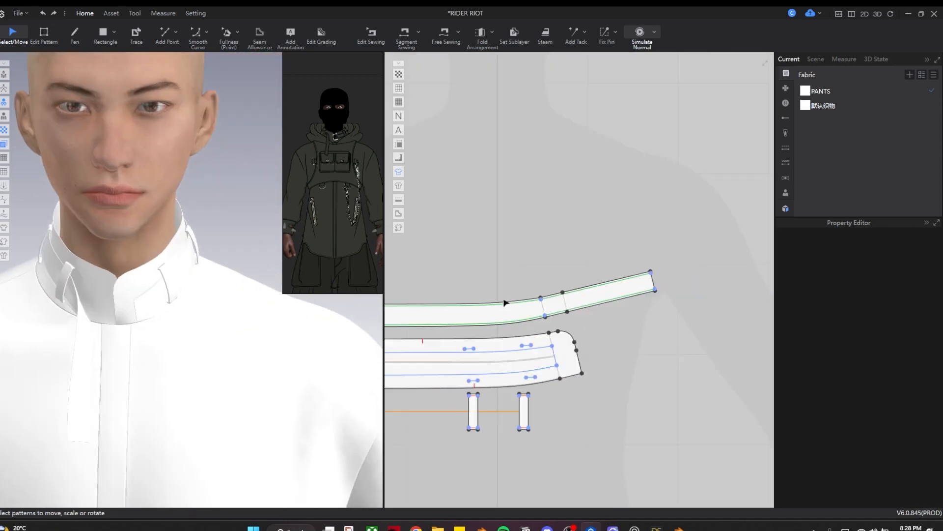
Step: Trace the other strap half's extension line as an internal line and create a separate piece from the front end section
{"action": "middle_click_drag", "start_coordinate": [506, 302], "coordinate": [619, 325]}
{"action": "scroll", "coordinate": [484, 308], "scroll_direction": "up", "scroll_amount": 3}
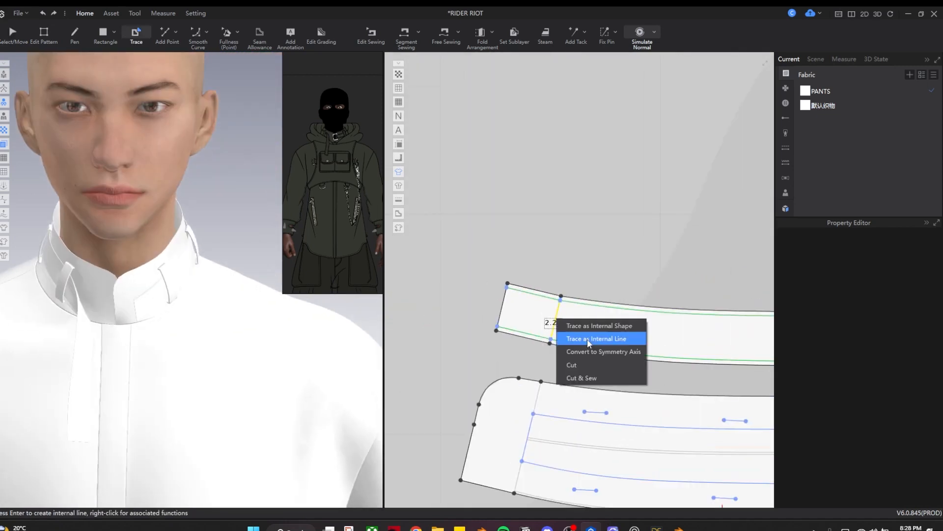
{"action": "left_click", "coordinate": [588, 338]}
{"action": "scroll", "coordinate": [558, 322], "scroll_direction": "up", "scroll_amount": 3}
{"action": "left_click", "coordinate": [531, 271]}
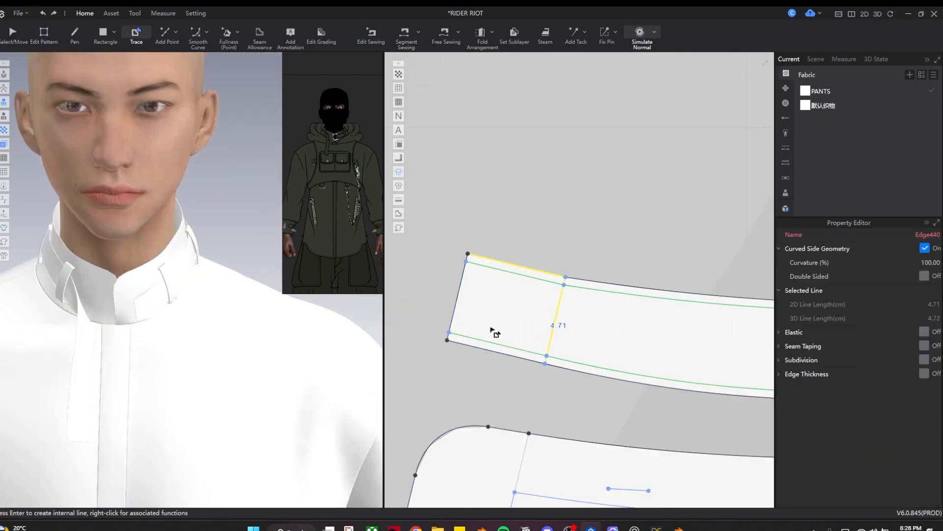
{"action": "left_click", "coordinate": [531, 212]}
Step: Sew the square end piece's side edges to the strap's front end edge and the traced internal line
{"action": "key", "text": "n"}
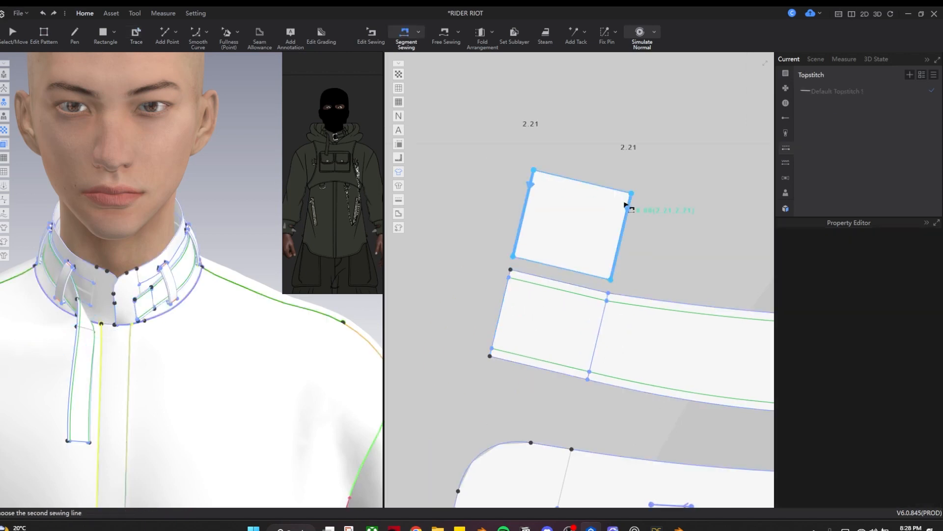
{"action": "left_click", "coordinate": [615, 212]}
{"action": "left_click", "coordinate": [524, 214]}
{"action": "left_click", "coordinate": [504, 306]}
{"action": "left_click", "coordinate": [621, 233]}
Step: Merge the square end piece onto the strap's front end along their shared edge
{"action": "key", "text": "a"}
{"action": "left_click", "coordinate": [562, 217]}
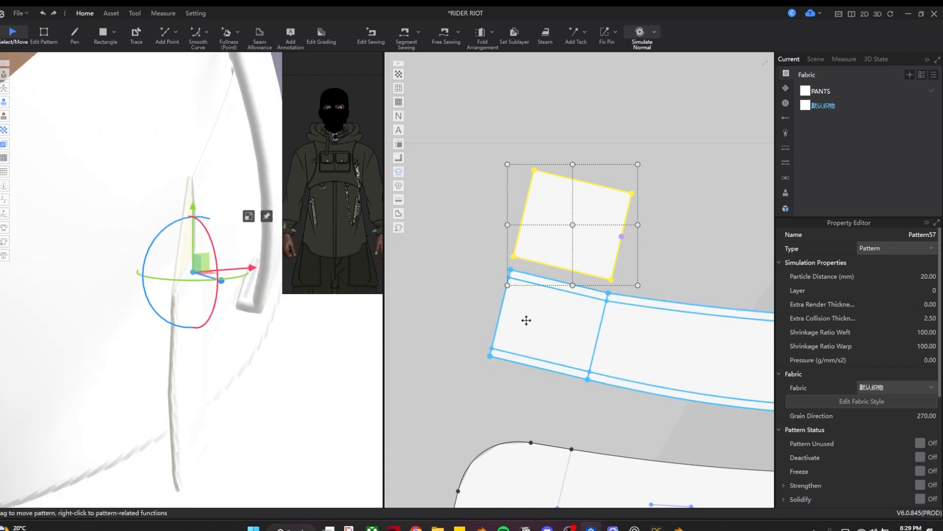
{"action": "key", "text": "n"}
{"action": "right_click_drag", "start_coordinate": [413, 406], "coordinate": [383, 344]}
{"action": "key", "text": "z"}
{"action": "left_click", "coordinate": [523, 215]}
{"action": "left_click", "coordinate": [504, 300], "text": "shift"}
{"action": "right_click", "coordinate": [503, 299]}
{"action": "left_click", "coordinate": [521, 332]}
Step: Simulate the lengthened strap end and pull it away from the collar
{"action": "key", "text": "space"}
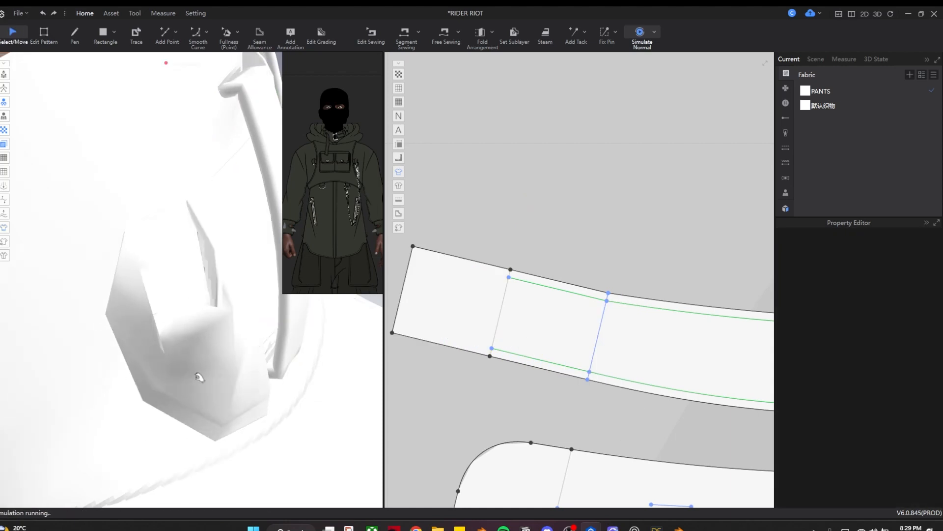
{"action": "left_click_drag", "start_coordinate": [200, 390], "coordinate": [208, 415]}
{"action": "right_click_drag", "start_coordinate": [209, 415], "coordinate": [162, 389]}
{"action": "left_click_drag", "start_coordinate": [163, 388], "coordinate": [316, 422]}
{"action": "key", "text": "space"}
Step: Set this strap half's particle distance to 5 mm, simulate, and pull its end loop open
{"action": "key", "text": "z"}
{"action": "key", "text": "q"}
{"action": "left_click", "coordinate": [672, 332]}
{"action": "left_click", "coordinate": [930, 276]}
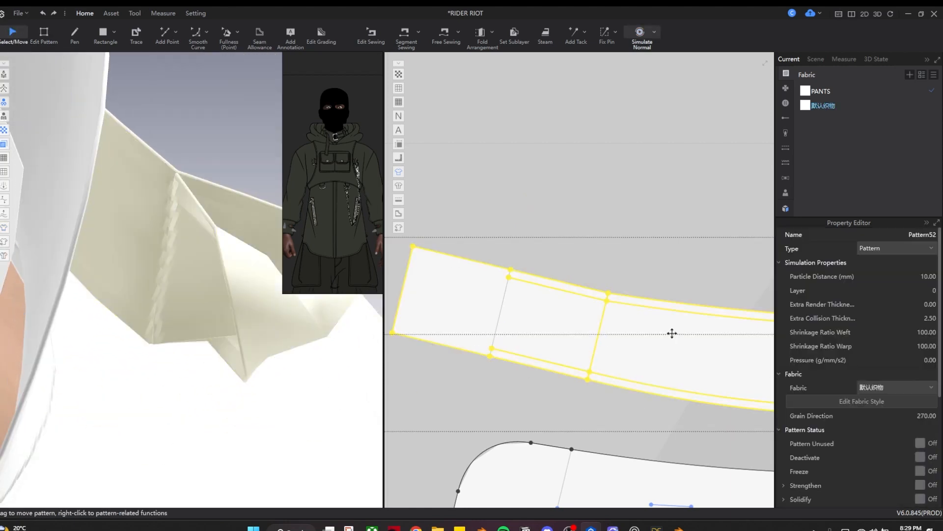
{"action": "type", "text": "5"}
{"action": "key", "text": "Return"}
{"action": "key", "text": "space"}
{"action": "key", "text": "space"}
{"action": "right_click_drag", "start_coordinate": [212, 236], "coordinate": [275, 373]}
{"action": "key", "text": "space"}
{"action": "left_click_drag", "start_coordinate": [275, 374], "coordinate": [271, 426]}
{"action": "right_click_drag", "start_coordinate": [272, 425], "coordinate": [249, 468]}
Step: Reverse the twisted seam between the strap's end edge and the traced internal line, and simulate the loop
{"action": "key", "text": "b"}
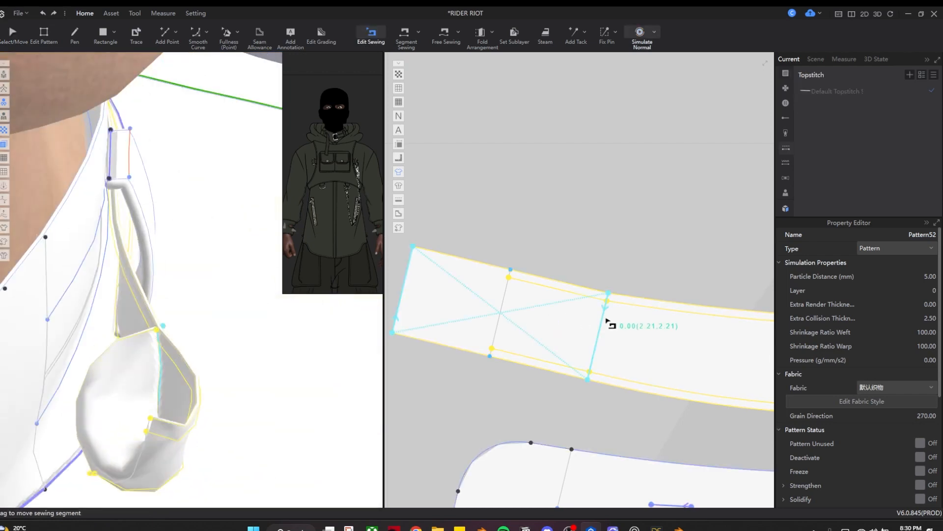
{"action": "left_click", "coordinate": [601, 326]}
{"action": "key", "text": "q"}
{"action": "mouse_move", "coordinate": [236, 354]}
{"action": "right_mouse_down"}
{"action": "mouse_move", "coordinate": [152, 333]}
{"action": "mouse_move", "coordinate": [231, 351]}
{"action": "right_mouse_up"}
{"action": "key", "text": "space"}
{"action": "key", "text": "space"}
{"action": "key", "text": "z"}
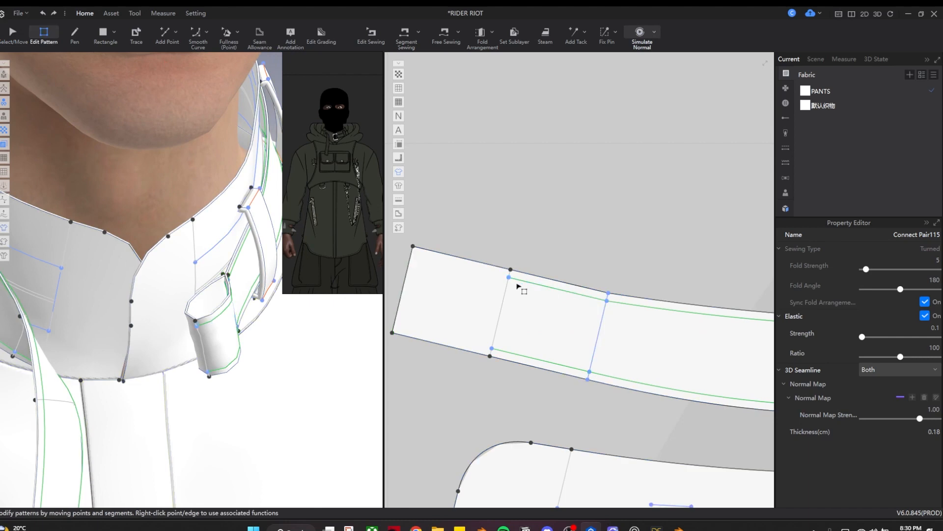
Step: Extend the strap's two long green internal lines to its end edge and simulate
{"action": "right_click", "coordinate": [508, 277]}
{"action": "mouse_move", "coordinate": [552, 325]}
{"action": "left_click", "coordinate": [634, 326]}
{"action": "right_click", "coordinate": [492, 349]}
{"action": "left_click", "coordinate": [616, 398]}
{"action": "key", "text": "q"}
{"action": "key", "text": "space"}
{"action": "mouse_move", "coordinate": [356, 408]}
{"action": "right_mouse_down"}
{"action": "mouse_move", "coordinate": [319, 401]}
{"action": "mouse_move", "coordinate": [315, 364]}
{"action": "mouse_move", "coordinate": [105, 324]}
{"action": "mouse_move", "coordinate": [236, 245]}
{"action": "right_mouse_up"}
{"action": "key", "text": "space"}
Step: Trace the base line across the strap at the square end section into an internal line and simulate
{"action": "key", "text": "z"}
{"action": "key", "text": "i"}
{"action": "left_click", "coordinate": [498, 322]}
{"action": "key", "text": "Return"}
{"action": "key", "text": "q"}
{"action": "key", "text": "space"}
{"action": "scroll", "coordinate": [314, 361], "scroll_direction": "down", "scroll_amount": 5}
{"action": "key", "text": "space"}
Step: Change the 3D view's background color to dark grey
{"action": "key", "text": "i"}
{"action": "right_click", "coordinate": [252, 174]}
{"action": "mouse_move", "coordinate": [314, 427]}
{"action": "left_click", "coordinate": [308, 324]}
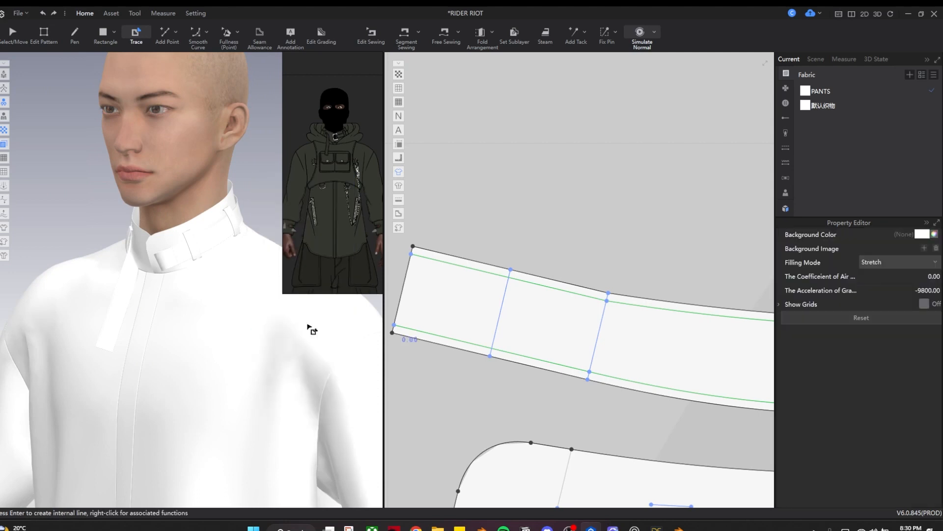
{"action": "left_click", "coordinate": [926, 236]}
{"action": "left_click_drag", "start_coordinate": [449, 148], "coordinate": [612, 124]}
{"action": "mouse_move", "coordinate": [493, 196]}
{"action": "left_mouse_down"}
{"action": "mouse_move", "coordinate": [476, 191]}
{"action": "mouse_move", "coordinate": [475, 199]}
{"action": "left_mouse_up"}
{"action": "left_click", "coordinate": [549, 398]}
{"action": "scroll", "coordinate": [135, 310], "scroll_direction": "down", "scroll_amount": 5}
{"action": "scroll", "coordinate": [237, 331], "scroll_direction": "up", "scroll_amount": 4}
{"action": "right_click_drag", "start_coordinate": [132, 311], "coordinate": [213, 308]}
{"action": "scroll", "coordinate": [472, 352], "scroll_direction": "down", "scroll_amount": 7}
{"action": "left_click", "coordinate": [20, 13]}
{"action": "left_click", "coordinate": [210, 311]}
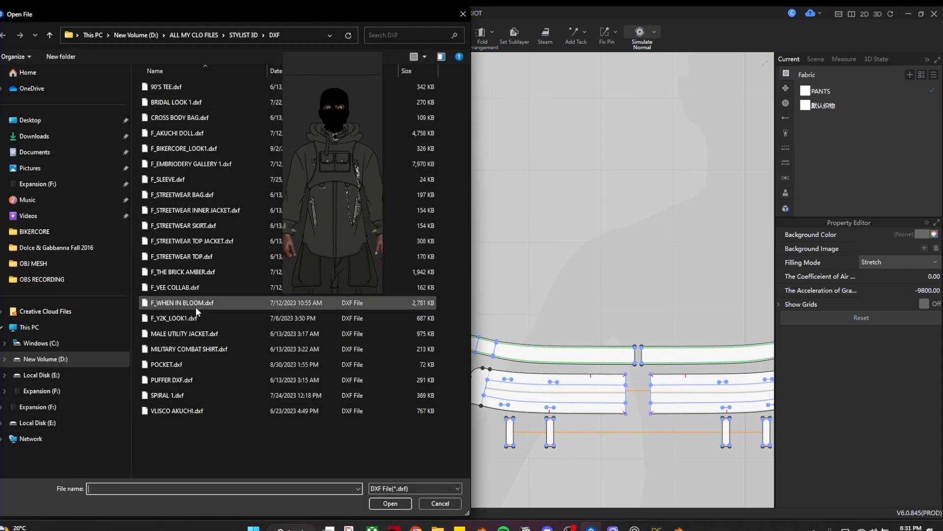
{"action": "left_click", "coordinate": [468, 18]}
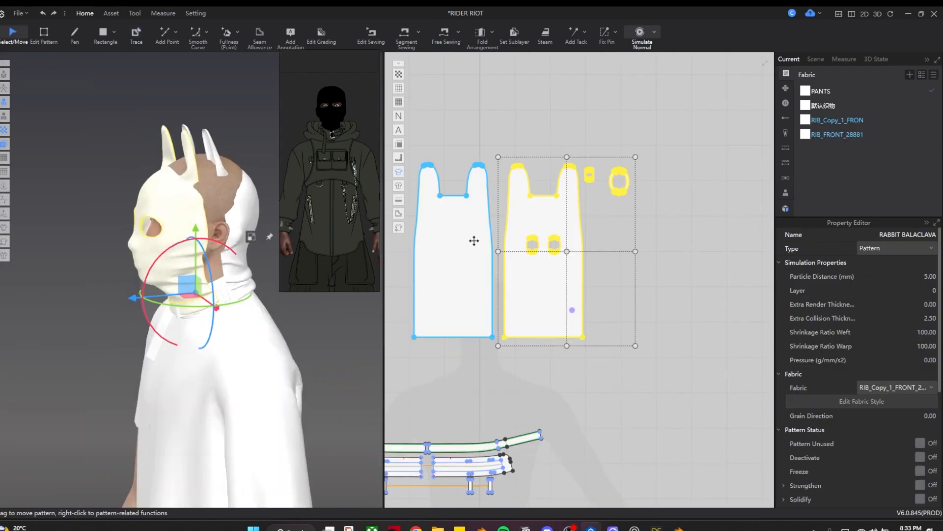
Step: Sew the balaclava's front and back patterns together along their sides and ears with Free Sewing
{"action": "key", "text": "m"}
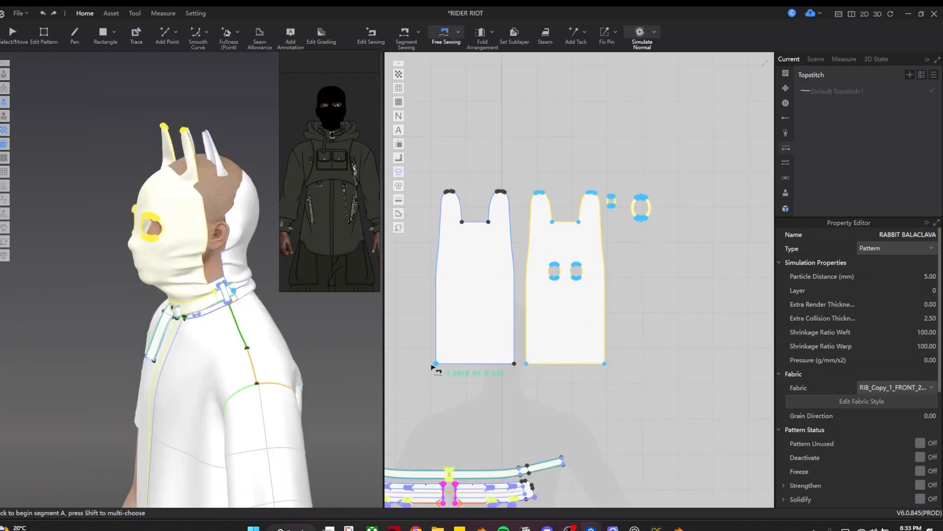
{"action": "left_click", "coordinate": [604, 363]}
{"action": "right_click_drag", "start_coordinate": [379, 346], "coordinate": [322, 348]}
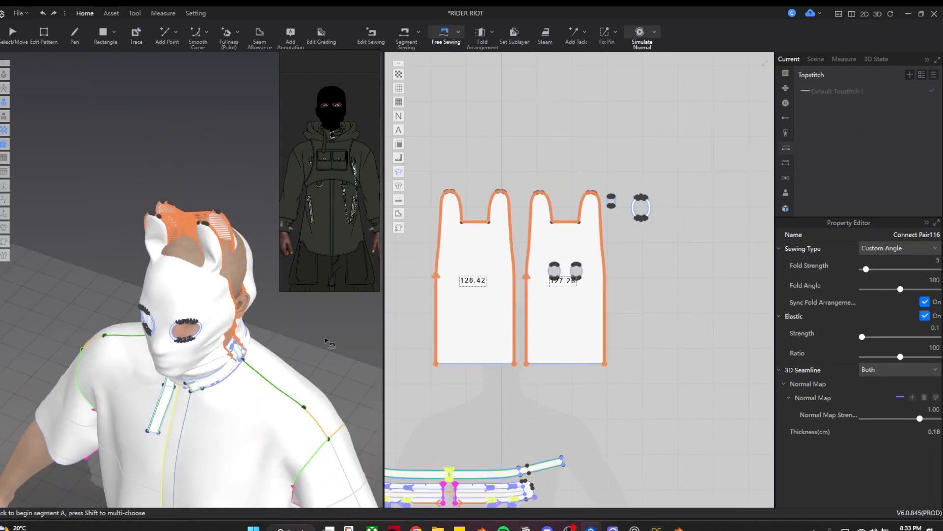
{"action": "left_click", "coordinate": [560, 235]}
{"action": "right_click_drag", "start_coordinate": [354, 314], "coordinate": [300, 295]}
Step: Delete the small ring-shaped trim patterns beside the balaclava front
{"action": "key", "text": "q"}
{"action": "left_click", "coordinate": [241, 250]}
{"action": "left_click", "coordinate": [181, 279], "text": "shift"}
{"action": "right_click_drag", "start_coordinate": [197, 290], "coordinate": [295, 290]}
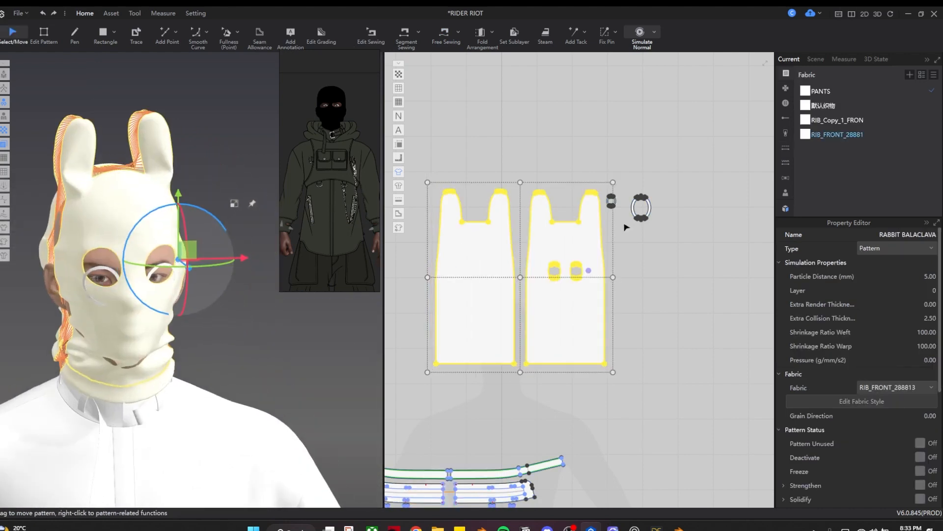
{"action": "left_click_drag", "start_coordinate": [683, 246], "coordinate": [606, 167]}
{"action": "key", "text": "Delete"}
Step: Simulate the balaclava, pull one ear upward, and undo the last two changes
{"action": "scroll", "coordinate": [205, 443], "scroll_direction": "up", "scroll_amount": 4}
{"action": "mouse_move", "coordinate": [113, 432]}
{"action": "right_mouse_down"}
{"action": "mouse_move", "coordinate": [204, 442]}
{"action": "mouse_move", "coordinate": [123, 435]}
{"action": "right_mouse_up"}
{"action": "key", "text": "space"}
{"action": "key", "text": "space"}
{"action": "key", "text": "space"}
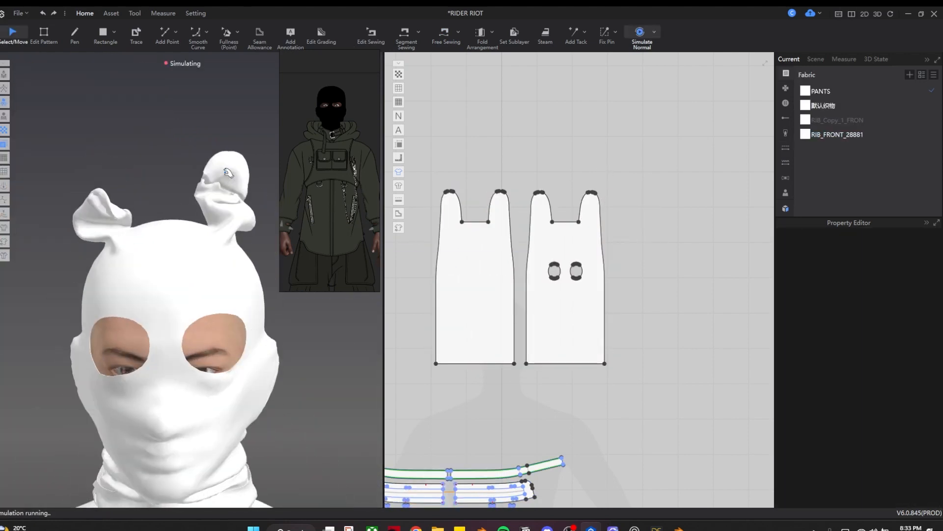
{"action": "left_click_drag", "start_coordinate": [251, 189], "coordinate": [275, 135]}
{"action": "key", "text": "ctrl+z"}
{"action": "key", "text": "ctrl+z"}
Step: Remove the loose eye trim rings next to the balaclava front pattern
{"action": "middle_click_drag", "start_coordinate": [169, 400], "coordinate": [170, 322]}
{"action": "left_click_drag", "start_coordinate": [694, 260], "coordinate": [607, 157]}
{"action": "key", "text": "Delete"}
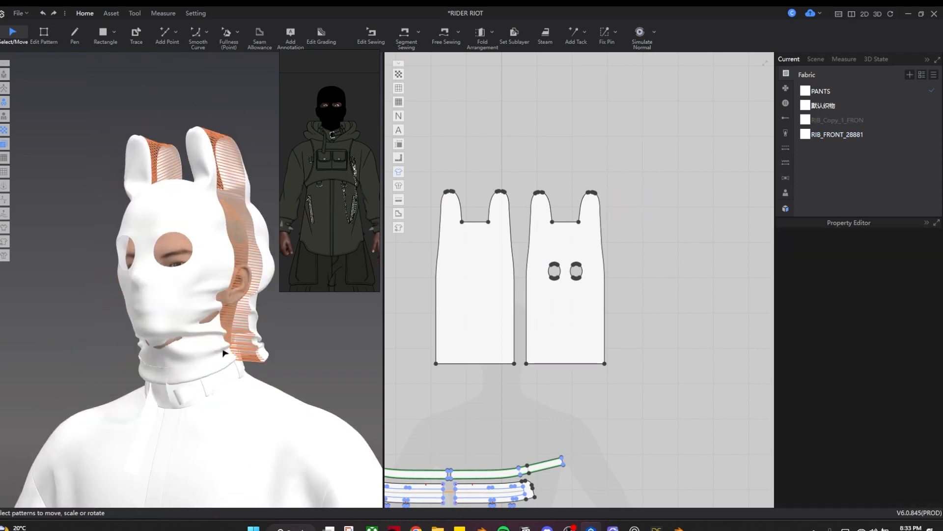
Step: Set the particle distance of the balaclava's front and back patterns to 10 mm
{"action": "left_click_drag", "start_coordinate": [438, 172], "coordinate": [639, 388]}
{"action": "right_click_drag", "start_coordinate": [226, 345], "coordinate": [265, 346]}
{"action": "scroll", "coordinate": [832, 406], "scroll_direction": "down", "scroll_amount": 3}
{"action": "scroll", "coordinate": [833, 405], "scroll_direction": "up", "scroll_amount": 3}
{"action": "left_click", "coordinate": [930, 277]}
{"action": "type", "text": "20"}
Step: Browse the physical property presets of the balaclava's RIB_FRONT fabric
{"action": "scroll", "coordinate": [908, 436], "scroll_direction": "down", "scroll_amount": 6}
{"action": "left_click", "coordinate": [837, 134]}
{"action": "scroll", "coordinate": [847, 381], "scroll_direction": "down", "scroll_amount": 8}
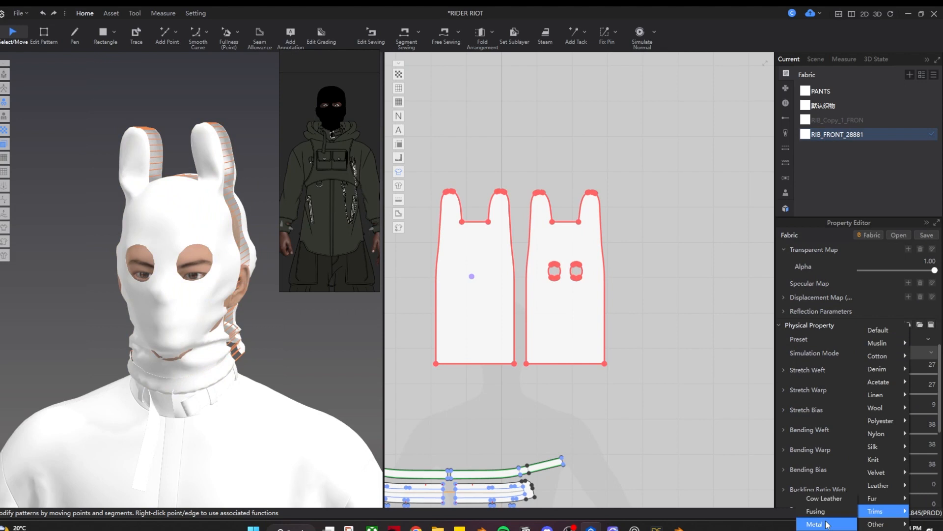
{"action": "left_click", "coordinate": [190, 306]}
{"action": "right_click_drag", "start_coordinate": [167, 295], "coordinate": [246, 330]}
{"action": "left_click", "coordinate": [838, 134]}
{"action": "key", "text": "Escape"}
Step: Simulate the balaclava so its sewn front and back close around the head
{"action": "key", "text": "space"}
{"action": "left_click", "coordinate": [176, 362]}
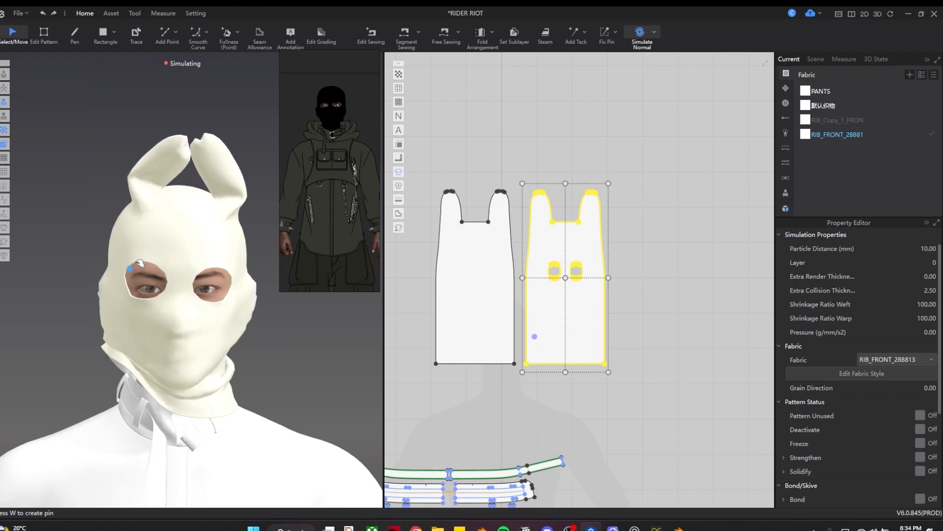
{"action": "key", "text": "space"}
Step: Raise the collar and strap pieces above the head and deactivate them
{"action": "scroll", "coordinate": [546, 210], "scroll_direction": "down", "scroll_amount": 6}
{"action": "scroll", "coordinate": [491, 304], "scroll_direction": "up", "scroll_amount": 2}
{"action": "left_click_drag", "start_coordinate": [464, 270], "coordinate": [610, 331]}
{"action": "left_click_drag", "start_coordinate": [219, 321], "coordinate": [218, 207]}
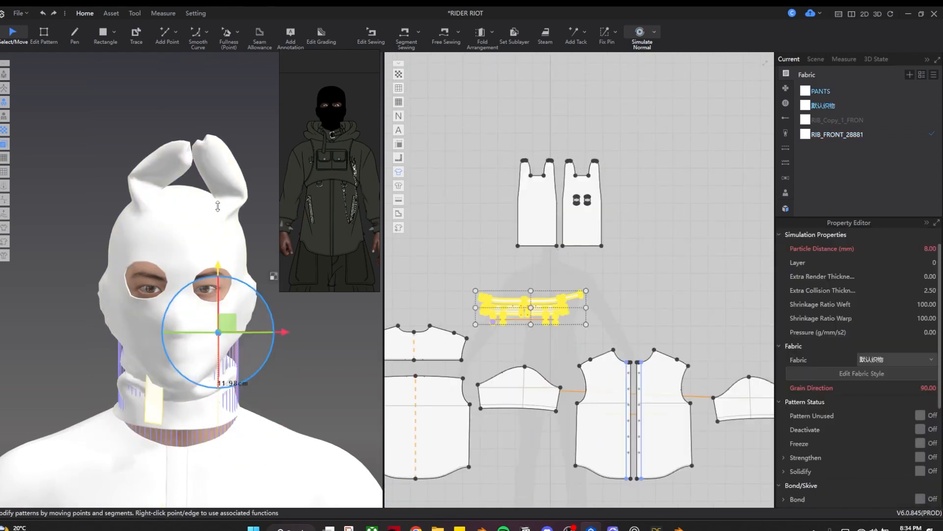
{"action": "right_click_drag", "start_coordinate": [227, 128], "coordinate": [228, 421]}
Step: Simulate the balaclava, pulling its front hem down over the neck and both ears upright
{"action": "key", "text": "space"}
{"action": "left_click", "coordinate": [173, 328]}
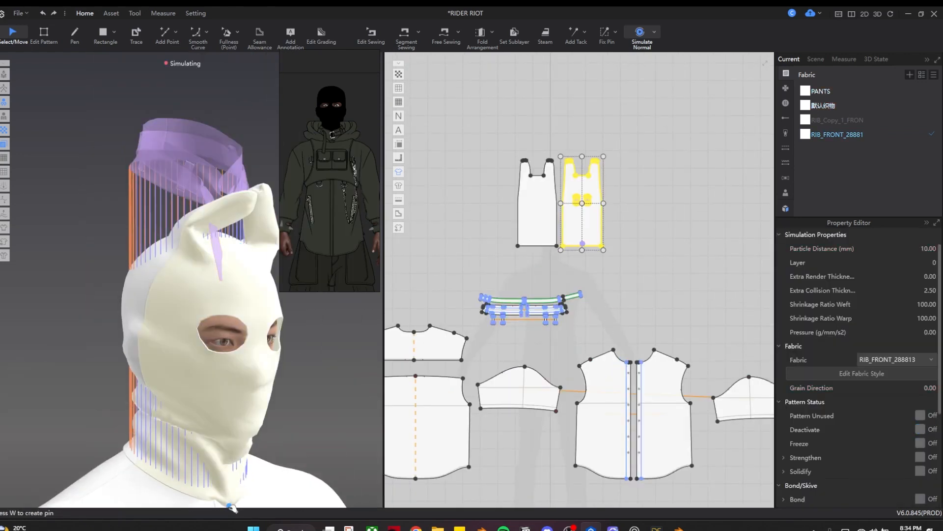
{"action": "left_click_drag", "start_coordinate": [173, 328], "coordinate": [224, 417]}
{"action": "right_click_drag", "start_coordinate": [223, 416], "coordinate": [147, 413]}
{"action": "right_click_drag", "start_coordinate": [213, 322], "coordinate": [245, 319]}
{"action": "left_click_drag", "start_coordinate": [206, 140], "coordinate": [223, 105]}
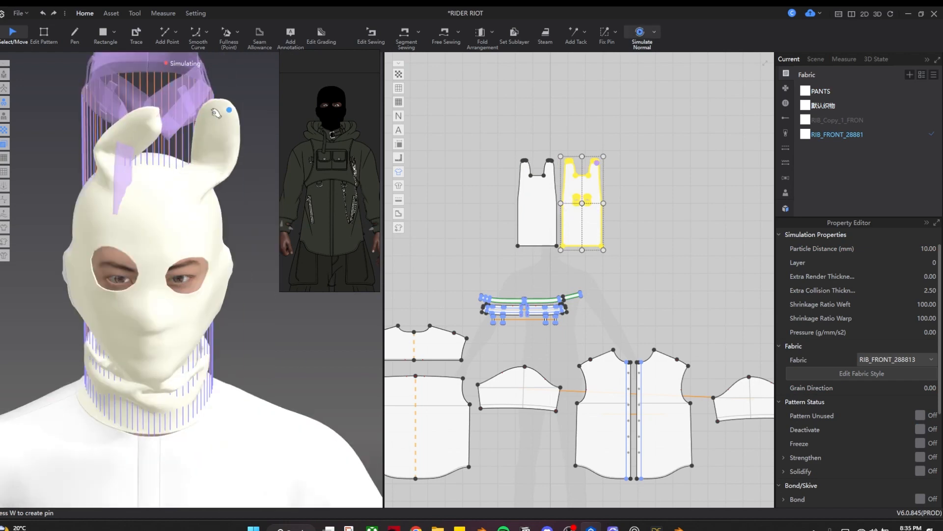
{"action": "left_click_drag", "start_coordinate": [147, 135], "coordinate": [106, 95]}
{"action": "right_click_drag", "start_coordinate": [149, 280], "coordinate": [143, 343]}
Step: Set both balaclava patterns' particle distance to 5 mm and raise their bottom edges to shorten them
{"action": "left_click", "coordinate": [538, 244], "text": "shift"}
{"action": "right_click_drag", "start_coordinate": [140, 250], "coordinate": [228, 340]}
{"action": "key", "text": "z"}
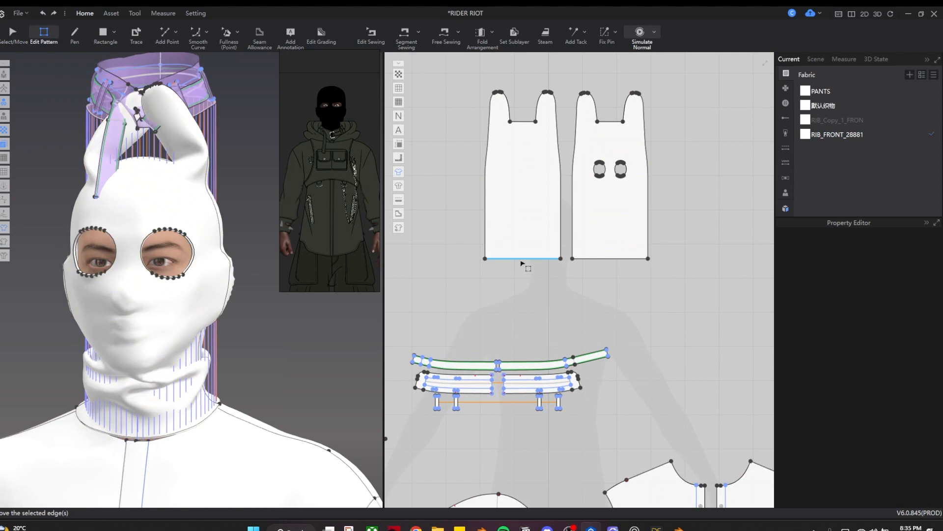
{"action": "left_click", "coordinate": [522, 260]}
{"action": "left_click", "coordinate": [601, 259], "text": "shift"}
{"action": "left_click_drag", "start_coordinate": [601, 259], "coordinate": [601, 238]}
Step: Simulate the shortened balaclava and pull its hem down around the front, side and back of the neck
{"action": "key", "text": "q"}
{"action": "key", "text": "space"}
{"action": "left_click_drag", "start_coordinate": [194, 380], "coordinate": [191, 428]}
{"action": "right_click_drag", "start_coordinate": [148, 393], "coordinate": [180, 401]}
{"action": "left_click_drag", "start_coordinate": [98, 368], "coordinate": [74, 398]}
{"action": "right_click_drag", "start_coordinate": [74, 398], "coordinate": [123, 395]}
{"action": "key", "text": "z"}
{"action": "scroll", "coordinate": [651, 182], "scroll_direction": "down", "scroll_amount": 4}
{"action": "key", "text": "q"}
{"action": "middle_click_drag", "start_coordinate": [22, 329], "coordinate": [156, 318]}
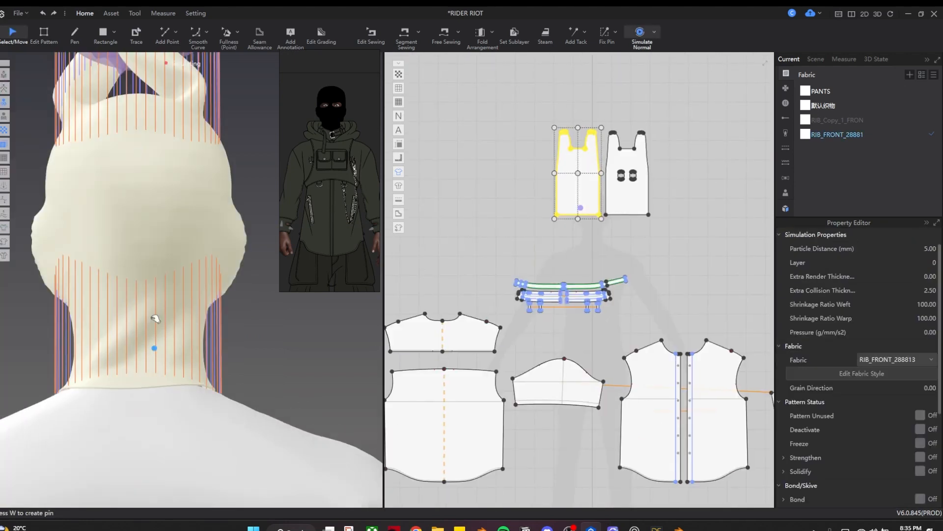
{"action": "left_click_drag", "start_coordinate": [156, 318], "coordinate": [160, 346]}
Step: Sew the balaclava back's bottom edge to the shirt's back yoke neckline with Free Sewing
{"action": "key", "text": "z"}
{"action": "key", "text": "m"}
{"action": "left_click", "coordinate": [572, 223]}
{"action": "scroll", "coordinate": [441, 325], "scroll_direction": "up", "scroll_amount": 4}
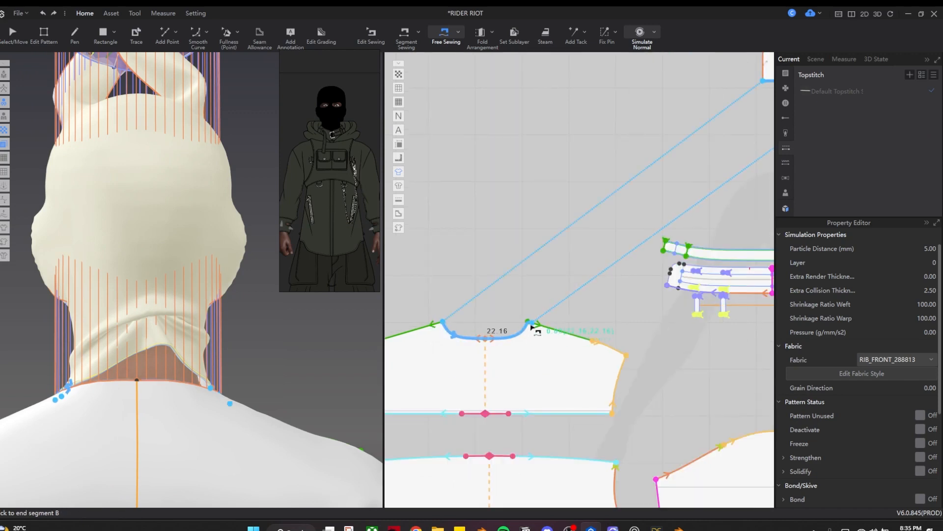
{"action": "left_click", "coordinate": [457, 327]}
{"action": "key", "text": "b"}
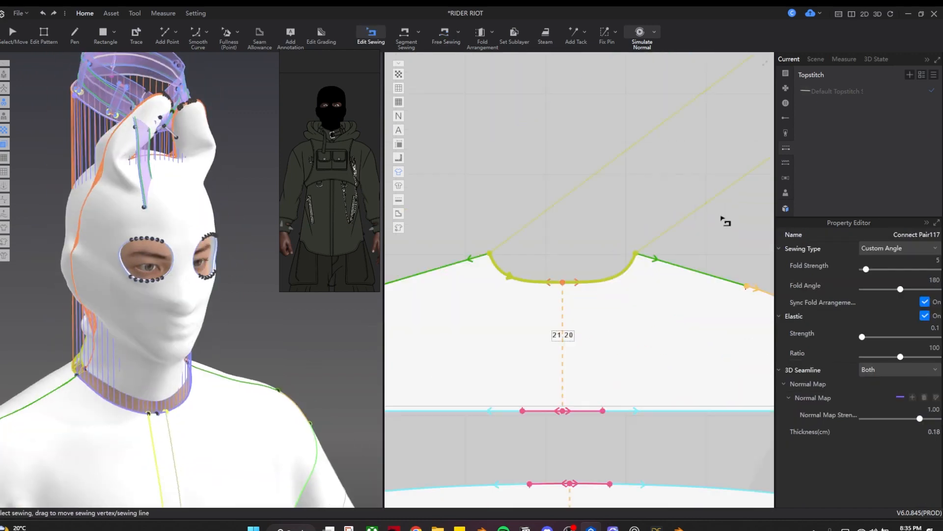
{"action": "scroll", "coordinate": [520, 192], "scroll_direction": "down", "scroll_amount": 5}
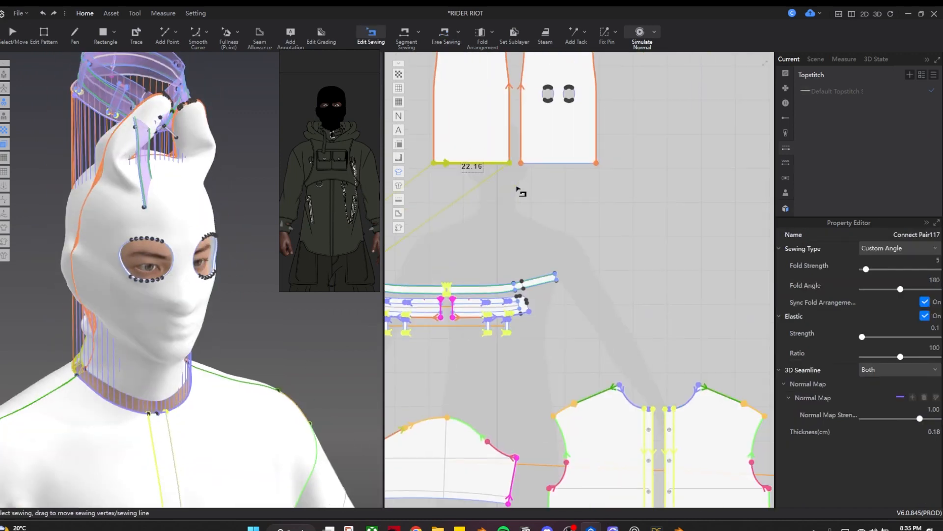
Step: Sew the balaclava front's bottom edge to the necklines of both shirt front panels
{"action": "left_click", "coordinate": [596, 163]}
{"action": "middle_click_drag", "start_coordinate": [620, 368], "coordinate": [568, 291]}
{"action": "left_click", "coordinate": [567, 309], "text": "shift"}
{"action": "scroll", "coordinate": [592, 329], "scroll_direction": "up", "scroll_amount": 6}
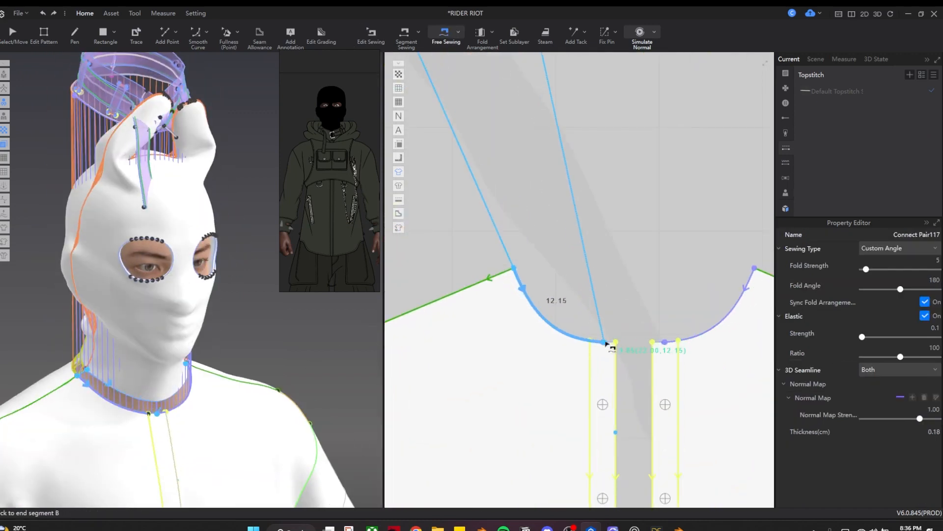
{"action": "left_click", "coordinate": [606, 343], "text": "shift"}
{"action": "left_click", "coordinate": [669, 343], "text": "shift"}
{"action": "scroll", "coordinate": [716, 324], "scroll_direction": "down", "scroll_amount": 3}
{"action": "left_click", "coordinate": [718, 327]}
{"action": "scroll", "coordinate": [719, 327], "scroll_direction": "down", "scroll_amount": 5}
{"action": "scroll", "coordinate": [622, 244], "scroll_direction": "up", "scroll_amount": 10}
{"action": "key", "text": "b"}
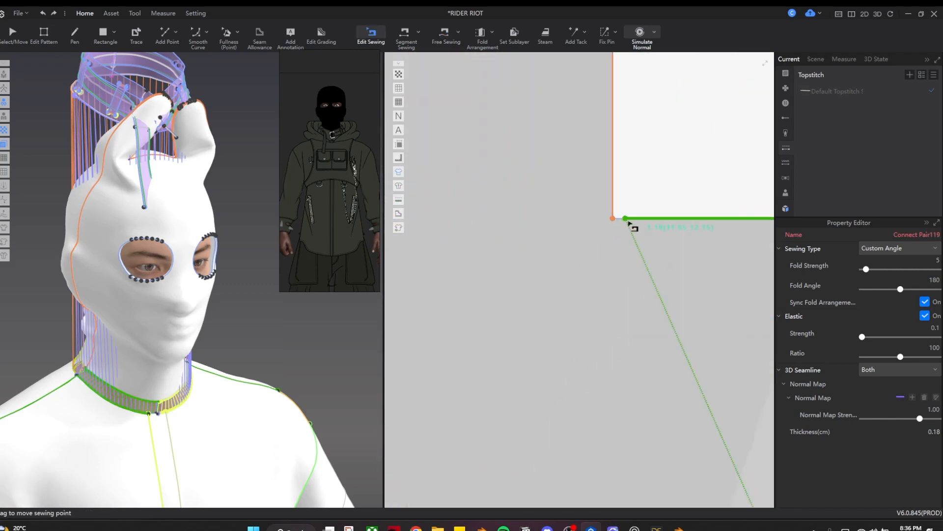
{"action": "scroll", "coordinate": [514, 273], "scroll_direction": "down", "scroll_amount": 7}
Step: Simulate the balaclava attached to the shirt neckline and tug it into place around the neck
{"action": "key", "text": "q"}
{"action": "right_click_drag", "start_coordinate": [105, 374], "coordinate": [137, 379]}
{"action": "left_click", "coordinate": [117, 326]}
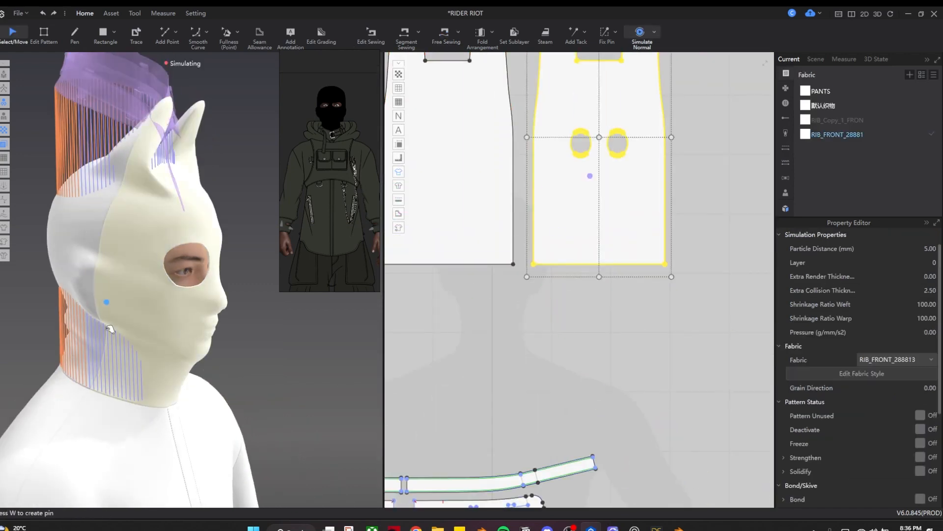
{"action": "key", "text": "space"}
{"action": "right_click_drag", "start_coordinate": [110, 316], "coordinate": [192, 333]}
{"action": "middle_click_drag", "start_coordinate": [192, 333], "coordinate": [216, 333]}
{"action": "left_click", "coordinate": [170, 385]}
{"action": "key", "text": "space"}
Step: Set the balaclava patterns aside in the 2D layout and lower the collar and strap about 35 cm around the neck
{"action": "scroll", "coordinate": [552, 256], "scroll_direction": "down", "scroll_amount": 6}
{"action": "left_click_drag", "start_coordinate": [489, 274], "coordinate": [694, 294]}
{"action": "left_click_drag", "start_coordinate": [467, 292], "coordinate": [573, 335]}
{"action": "right_click_drag", "start_coordinate": [188, 206], "coordinate": [152, 209]}
{"action": "left_click_drag", "start_coordinate": [200, 110], "coordinate": [200, 344]}
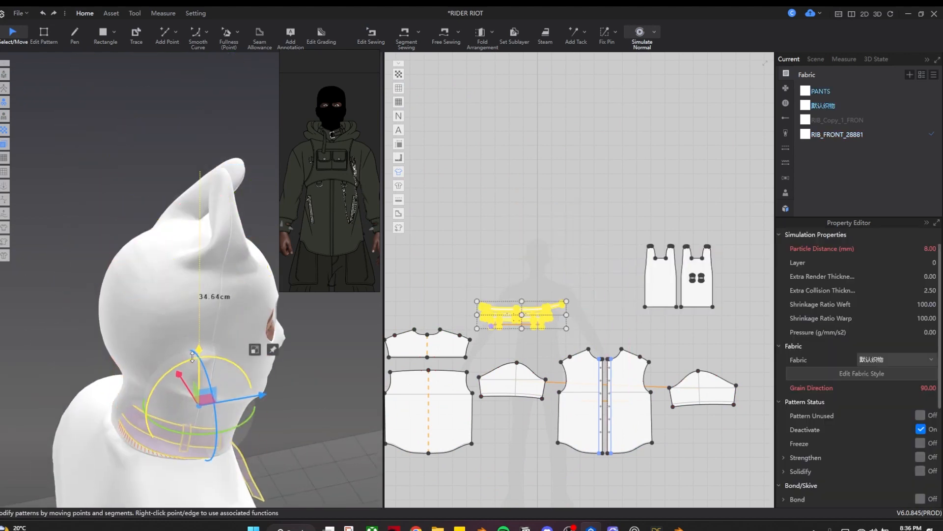
{"action": "right_click_drag", "start_coordinate": [200, 339], "coordinate": [167, 344]}
Step: Reactivate the collar and strap pieces, set their layer to 1, and simulate them over the balaclava
{"action": "key", "text": "ctrl+j"}
{"action": "key", "text": "space"}
{"action": "right_click_drag", "start_coordinate": [211, 395], "coordinate": [241, 450]}
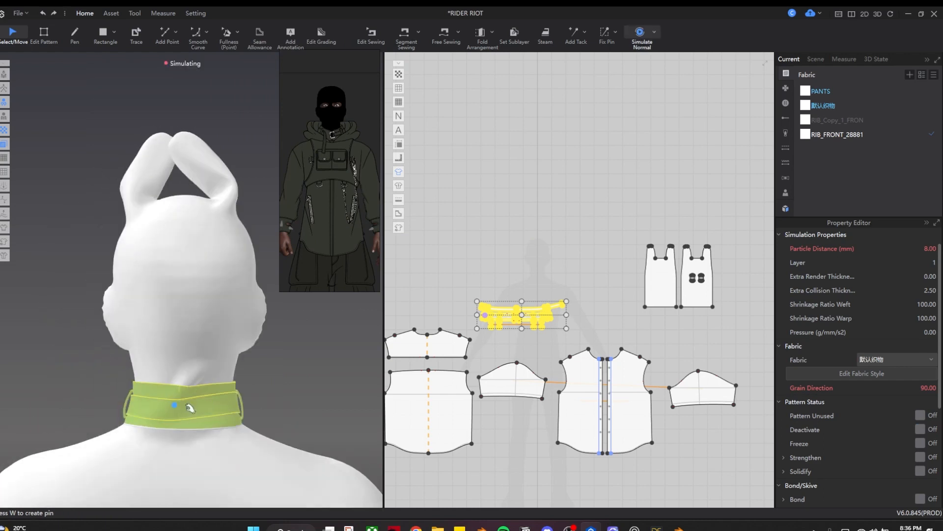
{"action": "key", "text": "space"}
Step: Add one equidistant internal line 0.3 cm inside the collar's upper edge, rounded corner and front edge
{"action": "right_click_drag", "start_coordinate": [191, 409], "coordinate": [185, 311]}
{"action": "scroll", "coordinate": [221, 370], "scroll_direction": "up", "scroll_amount": 4}
{"action": "scroll", "coordinate": [231, 362], "scroll_direction": "down", "scroll_amount": 3}
{"action": "right_click_drag", "start_coordinate": [238, 354], "coordinate": [226, 348]}
{"action": "middle_click_drag", "start_coordinate": [226, 347], "coordinate": [223, 258]}
{"action": "left_click", "coordinate": [76, 149]}
{"action": "scroll", "coordinate": [522, 295], "scroll_direction": "up", "scroll_amount": 5}
{"action": "key", "text": "z"}
{"action": "scroll", "coordinate": [566, 324], "scroll_direction": "up", "scroll_amount": 5}
{"action": "left_click", "coordinate": [656, 297]}
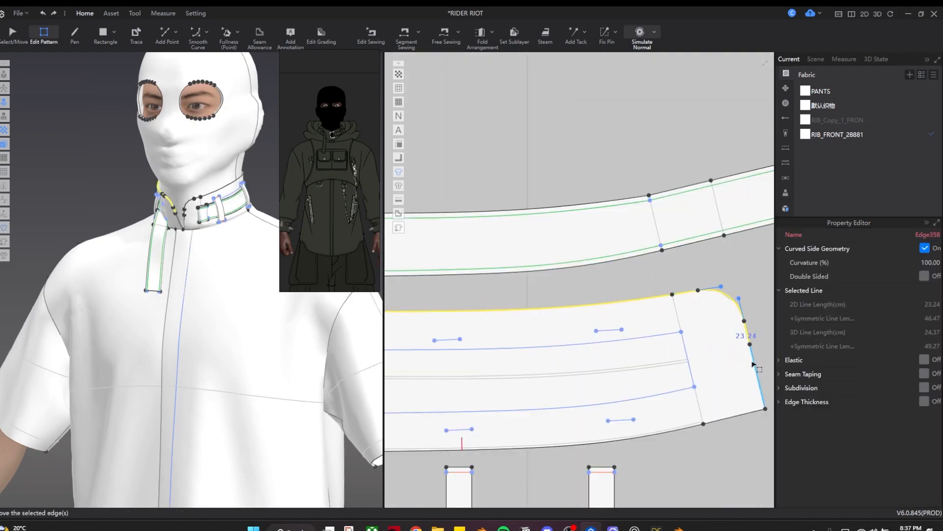
{"action": "left_click", "coordinate": [796, 404]}
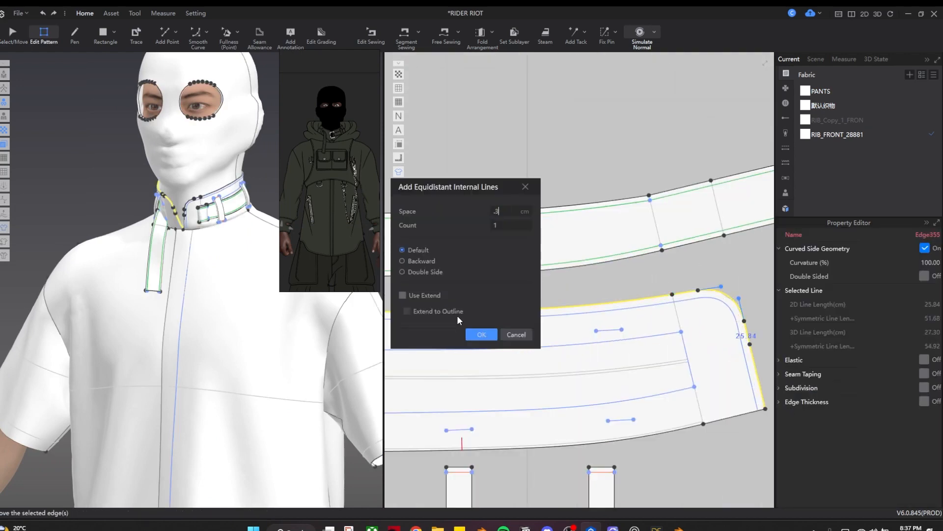
{"action": "type", "text": ".3"}
{"action": "left_click", "coordinate": [489, 338]}
Step: Set the new collar line's fold angle to 200, turn on fold rendering and realistic fold, and simulate
{"action": "scroll", "coordinate": [212, 307], "scroll_direction": "up", "scroll_amount": 5}
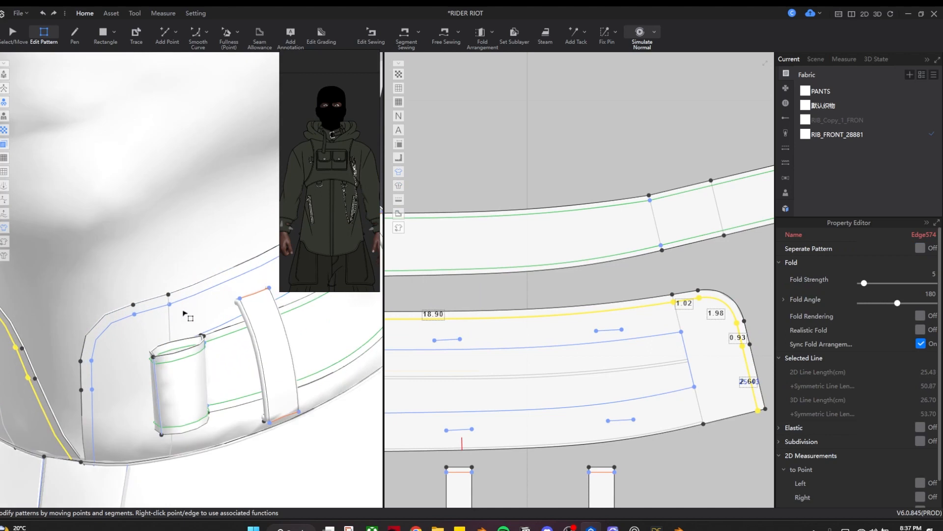
{"action": "left_click", "coordinate": [931, 296]}
{"action": "type", "text": "200"}
{"action": "key", "text": "Return"}
{"action": "scroll", "coordinate": [162, 338], "scroll_direction": "down", "scroll_amount": 4}
{"action": "key", "text": "space"}
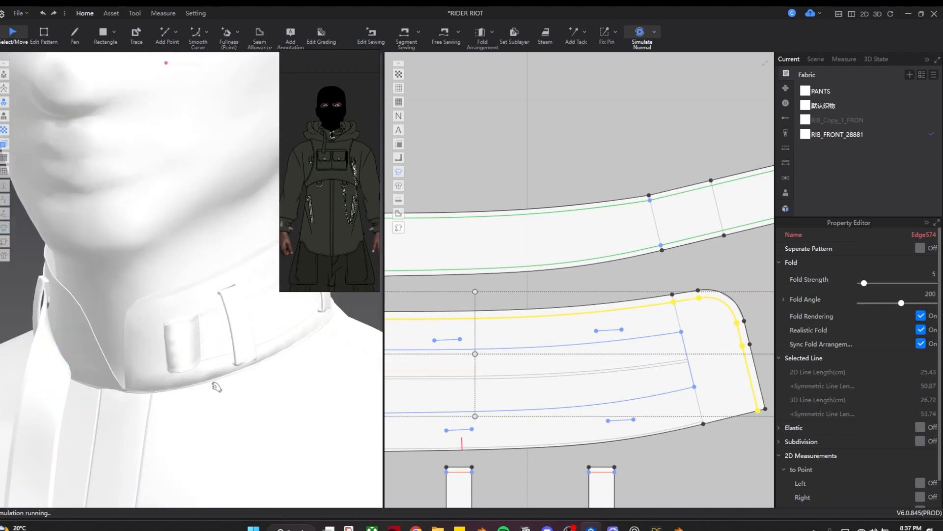
Step: Set the collar edge line's fold strength to 20 and simulate the collar with the stronger fold
{"action": "right_click_drag", "start_coordinate": [215, 386], "coordinate": [223, 385]}
{"action": "key", "text": "space"}
{"action": "left_click", "coordinate": [936, 272]}
{"action": "type", "text": "20"}
{"action": "key", "text": "Return"}
{"action": "key", "text": "space"}
{"action": "right_click_drag", "start_coordinate": [175, 404], "coordinate": [213, 405]}
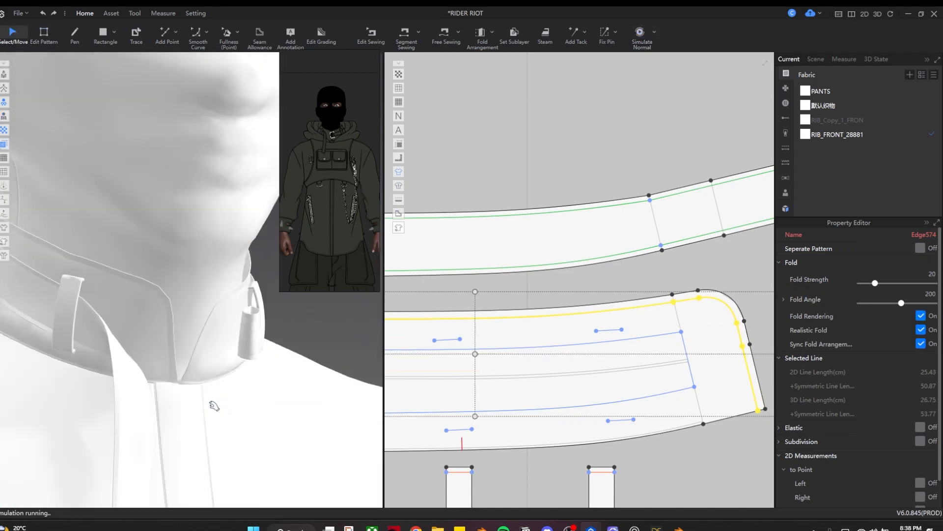
Step: Simulate the collar with its strap and belt loops, stop the simulation, and save the project
{"action": "key", "text": "space"}
{"action": "scroll", "coordinate": [512, 333], "scroll_direction": "down", "scroll_amount": 3}
{"action": "key", "text": "q"}
{"action": "scroll", "coordinate": [185, 366], "scroll_direction": "down", "scroll_amount": 3}
{"action": "right_click_drag", "start_coordinate": [185, 366], "coordinate": [139, 297]}
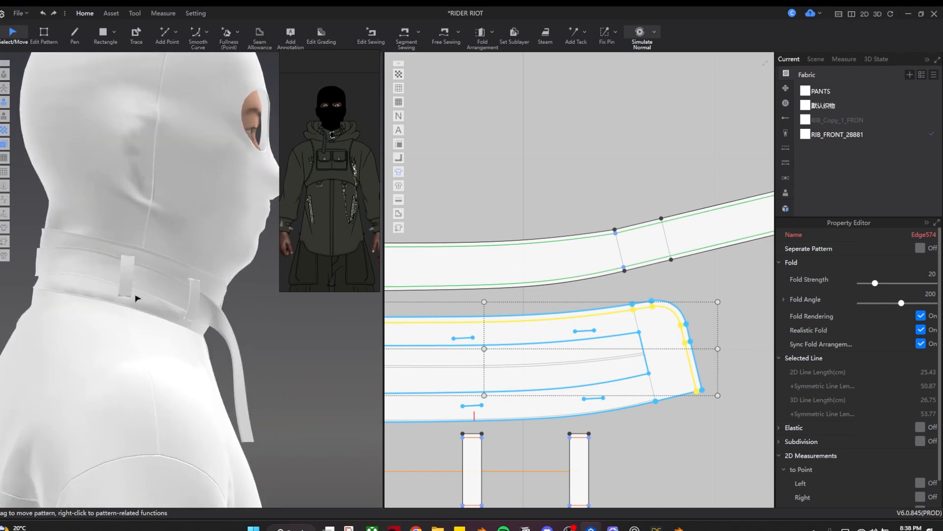
{"action": "scroll", "coordinate": [130, 320], "scroll_direction": "up", "scroll_amount": 4}
{"action": "key", "text": "space"}
{"action": "left_click", "coordinate": [123, 339]}
{"action": "scroll", "coordinate": [265, 374], "scroll_direction": "down", "scroll_amount": 4}
{"action": "key", "text": "space"}
{"action": "scroll", "coordinate": [216, 361], "scroll_direction": "down", "scroll_amount": 3}
{"action": "right_click_drag", "start_coordinate": [216, 361], "coordinate": [148, 412]}
{"action": "scroll", "coordinate": [184, 367], "scroll_direction": "up", "scroll_amount": 3}
{"action": "scroll", "coordinate": [149, 412], "scroll_direction": "down", "scroll_amount": 5}
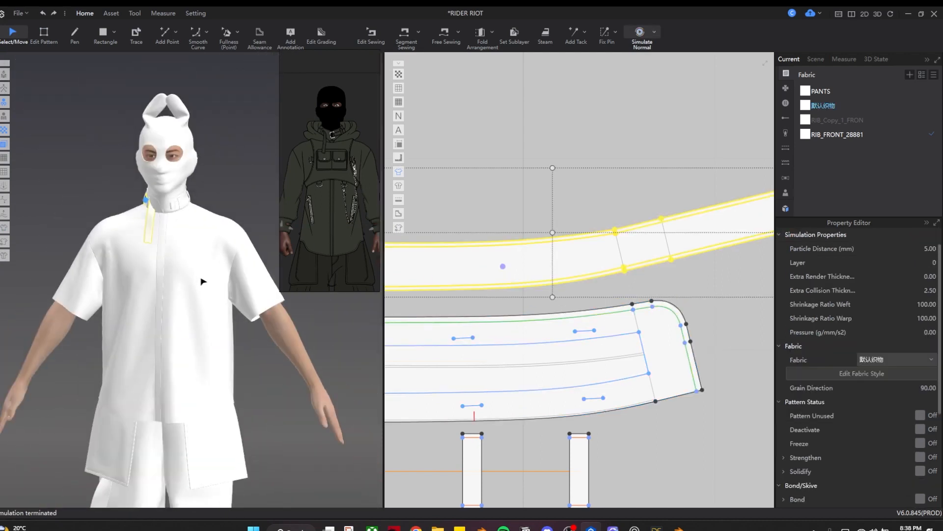
{"action": "scroll", "coordinate": [558, 253], "scroll_direction": "down", "scroll_amount": 4}
{"action": "scroll", "coordinate": [604, 358], "scroll_direction": "down", "scroll_amount": 5}
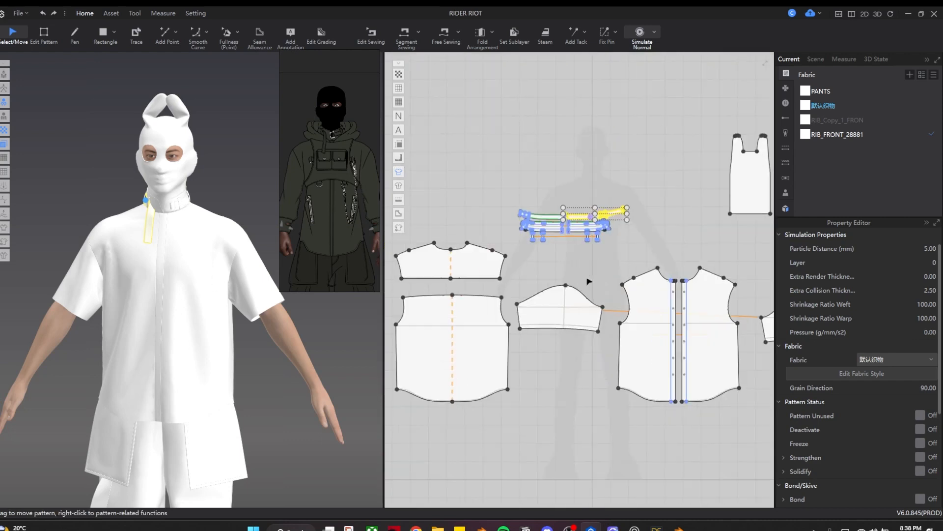
{"action": "key", "text": "ctrl+s"}
Step: Lengthen the sleeve pattern by extending its hem about 25 cm, and simulate the longer sleeve
{"action": "key", "text": "z"}
{"action": "right_click", "coordinate": [560, 359]}
{"action": "left_click", "coordinate": [570, 456]}
{"action": "type", "text": "20"}
{"action": "key", "text": "BackSpace"}
{"action": "left_click", "coordinate": [486, 346]}
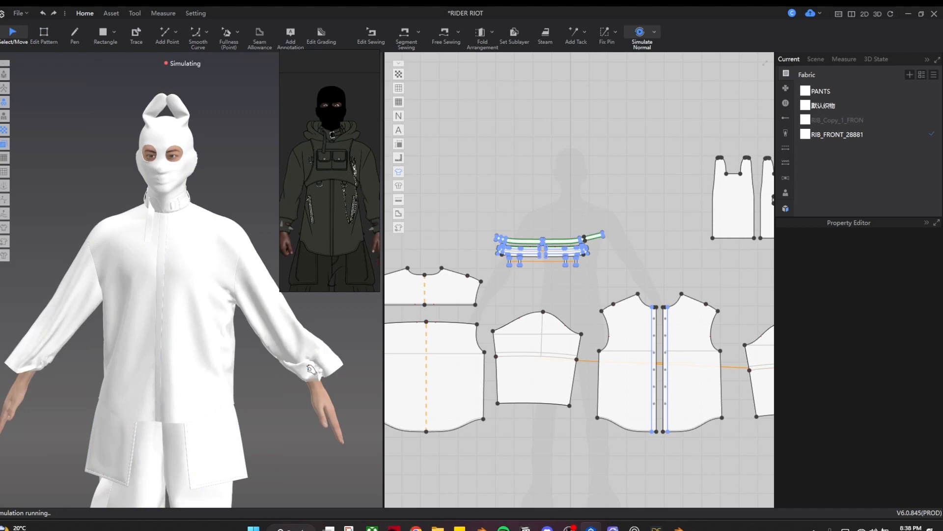
{"action": "left_click", "coordinate": [389, 403]}
{"action": "key", "text": "space"}
{"action": "key", "text": "space"}
Step: Try to sew the sleeve's lower underarm edges together and pull the sleeve into place during simulation
{"action": "key", "text": "n"}
{"action": "left_click", "coordinate": [497, 379]}
{"action": "left_click", "coordinate": [574, 382]}
{"action": "key", "text": "b"}
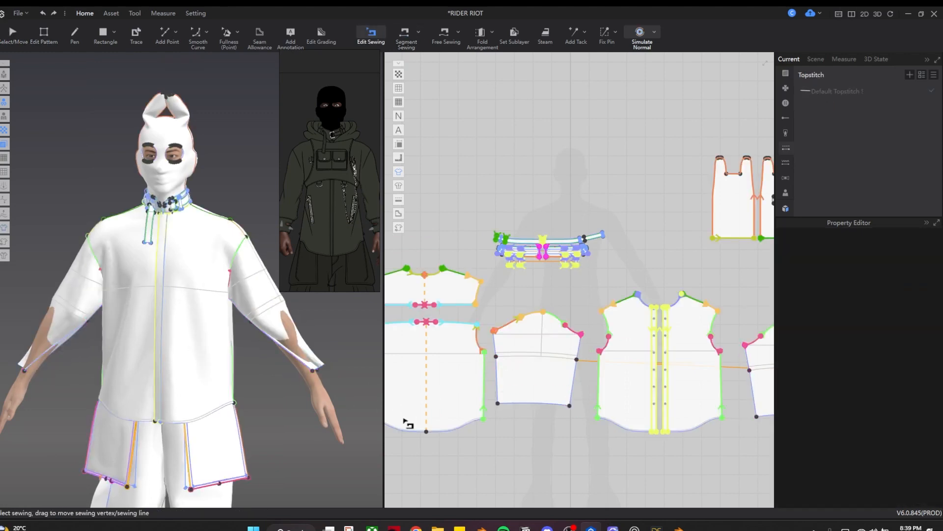
{"action": "key", "text": "space"}
{"action": "right_click_drag", "start_coordinate": [308, 370], "coordinate": [241, 403]}
{"action": "left_click_drag", "start_coordinate": [200, 374], "coordinate": [262, 402]}
{"action": "left_click_drag", "start_coordinate": [143, 367], "coordinate": [141, 367]}
{"action": "right_click_drag", "start_coordinate": [206, 393], "coordinate": [317, 424]}
{"action": "left_click_drag", "start_coordinate": [171, 361], "coordinate": [263, 370]}
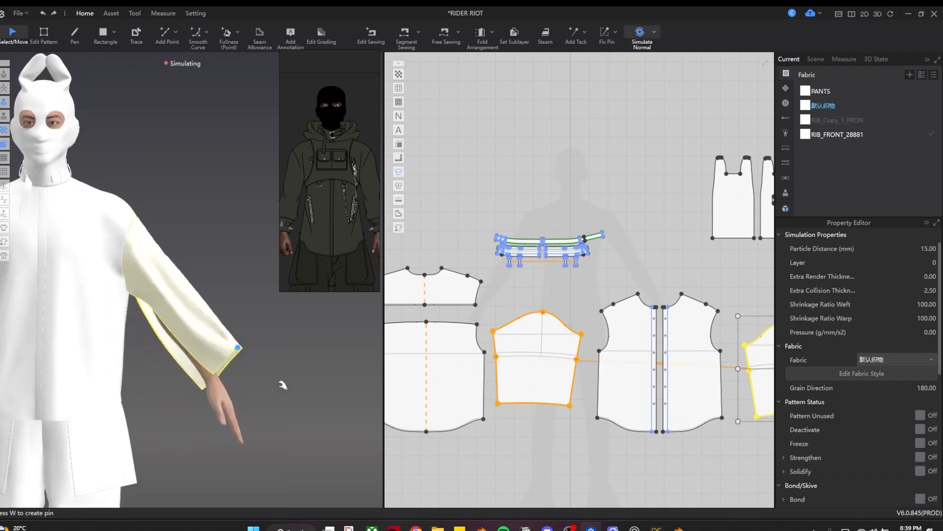
Step: Try to sew the sleeve's underarm edges with Segment Sewing and check the seam by simulating
{"action": "key", "text": "b"}
{"action": "key", "text": "z"}
{"action": "left_click", "coordinate": [496, 357]}
{"action": "key", "text": "n"}
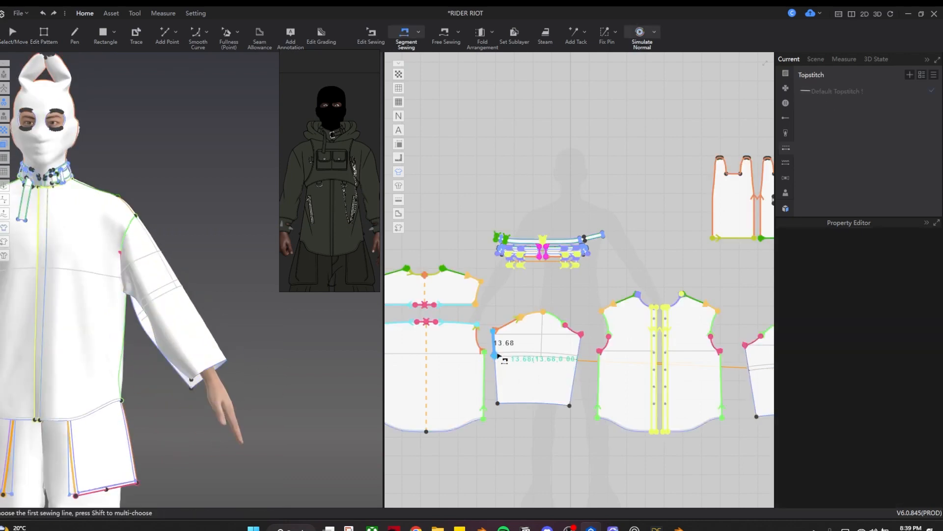
{"action": "left_click", "coordinate": [581, 336]}
{"action": "left_click", "coordinate": [570, 406]}
{"action": "scroll", "coordinate": [257, 414], "scroll_direction": "down", "scroll_amount": 3}
{"action": "key", "text": "q"}
{"action": "right_click_drag", "start_coordinate": [192, 401], "coordinate": [291, 444]}
{"action": "left_click_drag", "start_coordinate": [132, 418], "coordinate": [131, 420]}
{"action": "left_click", "coordinate": [173, 435]}
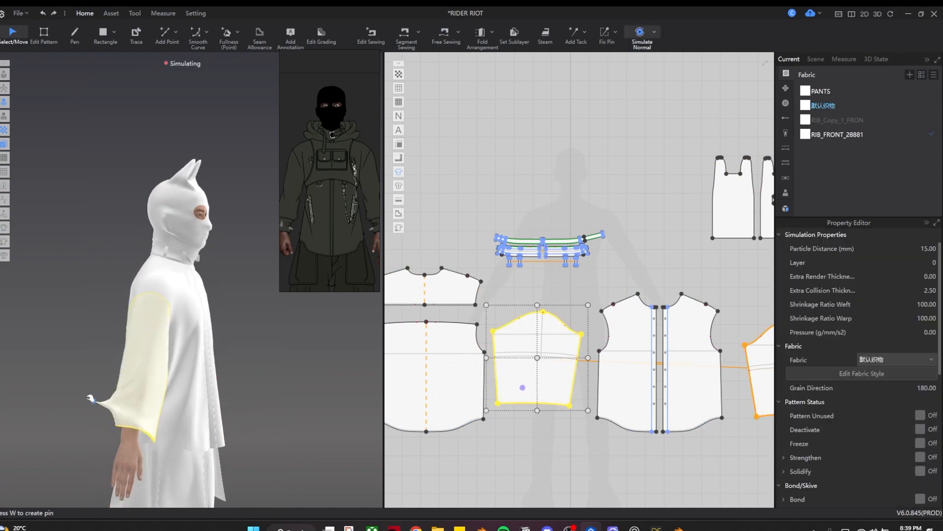
Step: Sew the sleeve's two underarm edges together along their full length from armhole to hem with Free Sewing
{"action": "scroll", "coordinate": [109, 393], "scroll_direction": "up", "scroll_amount": 3}
{"action": "key", "text": "m"}
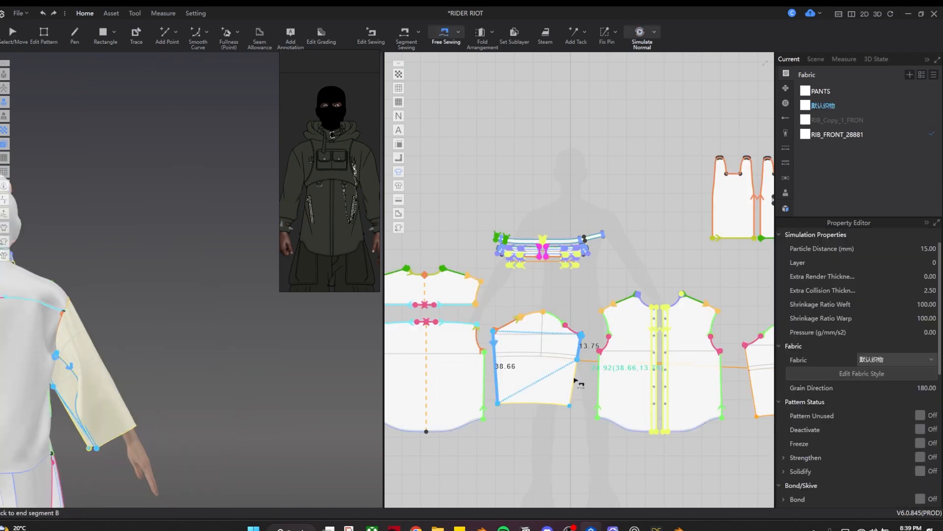
{"action": "left_click", "coordinate": [570, 405]}
Step: Create a rectangular cuff pattern 38.39 cm wide and 9 cm high below the sleeve, matching the hem's length
{"action": "key", "text": "z"}
{"action": "left_click", "coordinate": [513, 402]}
{"action": "key", "text": "s"}
{"action": "left_click", "coordinate": [504, 400]}
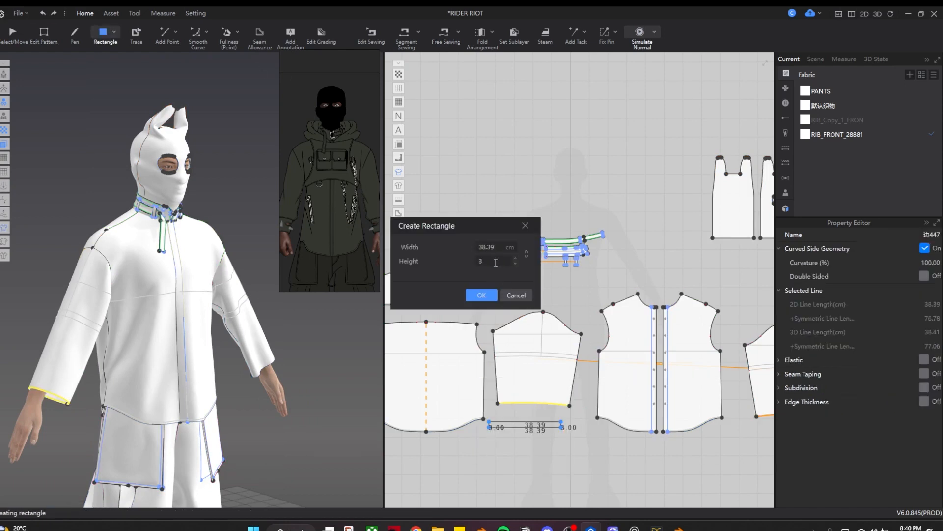
{"action": "key", "text": "Return"}
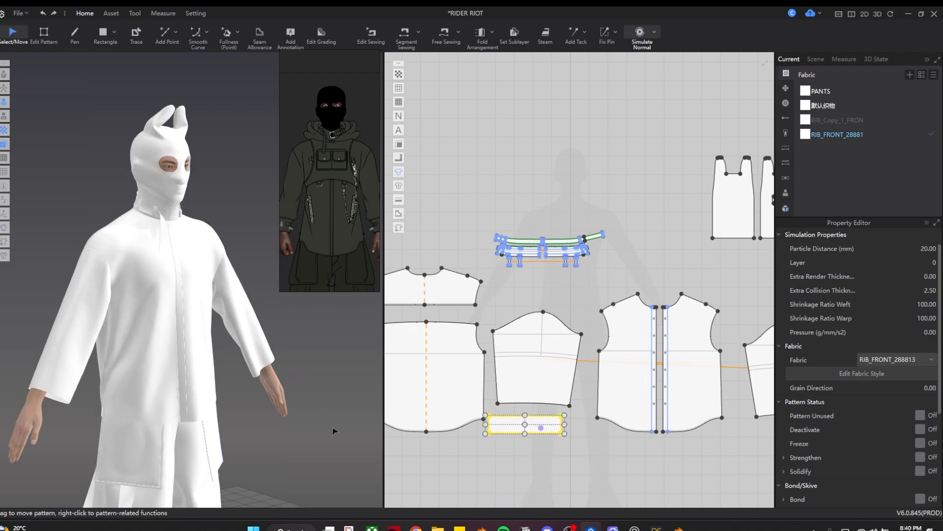
Step: Arrange the new cuff pattern around the avatar's wrist using the arrangement points
{"action": "key", "text": "shift+f"}
{"action": "scroll", "coordinate": [273, 432], "scroll_direction": "up", "scroll_amount": 3}
{"action": "middle_click_drag", "start_coordinate": [273, 432], "coordinate": [118, 346]}
{"action": "scroll", "coordinate": [217, 344], "scroll_direction": "up", "scroll_amount": 4}
{"action": "left_click", "coordinate": [216, 386]}
{"action": "key", "text": "shift+f"}
{"action": "right_click_drag", "start_coordinate": [217, 387], "coordinate": [288, 354]}
{"action": "scroll", "coordinate": [539, 445], "scroll_direction": "up", "scroll_amount": 3}
Step: Sew the cuff's upper edge to the sleeve hem, and narrow the cuff by moving its end edges inward
{"action": "key", "text": "n"}
{"action": "left_click", "coordinate": [502, 377]}
{"action": "left_click", "coordinate": [497, 397]}
{"action": "key", "text": "z"}
{"action": "left_click", "coordinate": [460, 414]}
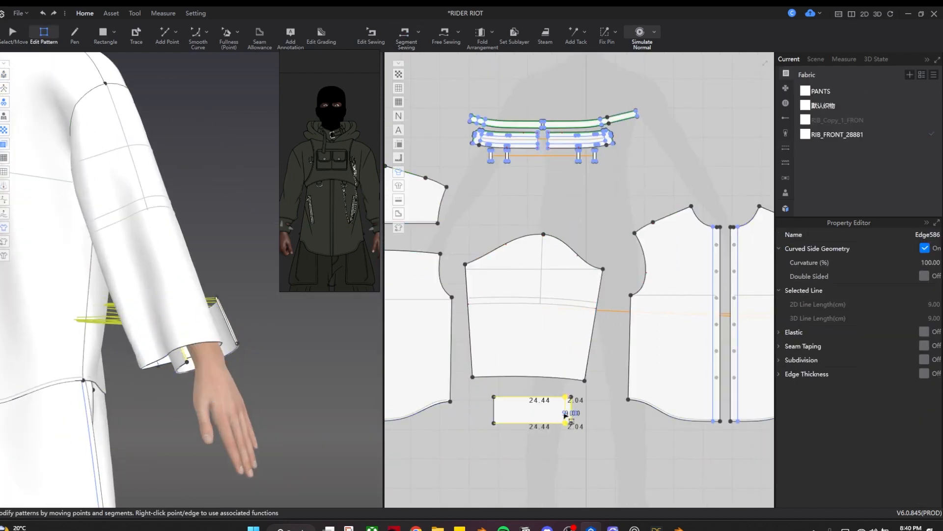
{"action": "left_click_drag", "start_coordinate": [566, 415], "coordinate": [561, 416]}
{"action": "scroll", "coordinate": [258, 405], "scroll_direction": "down", "scroll_amount": 3}
Step: Rearrange the narrowed cuff around the avatar's wrist
{"action": "key", "text": "2"}
{"action": "key", "text": "a"}
{"action": "left_click", "coordinate": [520, 413]}
{"action": "key", "text": "shift+f"}
{"action": "right_click_drag", "start_coordinate": [131, 418], "coordinate": [51, 377]}
{"action": "left_click", "coordinate": [170, 368]}
{"action": "key", "text": "shift+f"}
Step: Simulate the sleeve and cuff, pulling the fabric so the cuff settles around the wrist
{"action": "key", "text": "space"}
{"action": "scroll", "coordinate": [51, 378], "scroll_direction": "up", "scroll_amount": 5}
{"action": "left_click", "coordinate": [139, 393]}
{"action": "left_click", "coordinate": [108, 385]}
{"action": "left_click", "coordinate": [53, 428]}
{"action": "right_click_drag", "start_coordinate": [54, 429], "coordinate": [231, 439]}
{"action": "left_click", "coordinate": [146, 396]}
{"action": "scroll", "coordinate": [147, 403], "scroll_direction": "down", "scroll_amount": 3}
Step: Widen the cuff slightly, and move the sleeve's bottom corners outward to a hem width of about 50 cm
{"action": "key", "text": "n"}
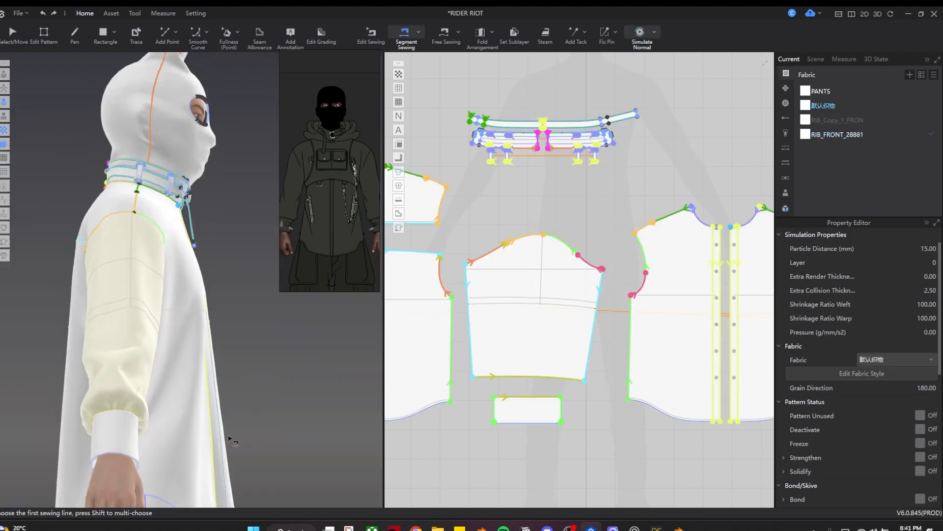
{"action": "scroll", "coordinate": [231, 439], "scroll_direction": "up", "scroll_amount": 3}
{"action": "key", "text": "z"}
{"action": "scroll", "coordinate": [521, 408], "scroll_direction": "up", "scroll_amount": 2}
{"action": "left_click", "coordinate": [590, 415]}
{"action": "scroll", "coordinate": [173, 453], "scroll_direction": "down", "scroll_amount": 3}
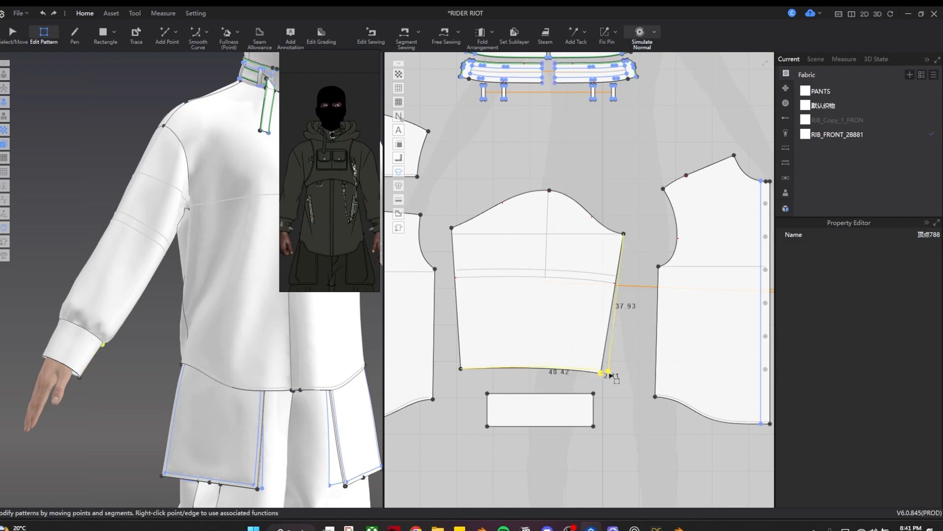
Step: Simulate the widened sleeve and pull the gathered fabric into place above the cuff
{"action": "key", "text": "space"}
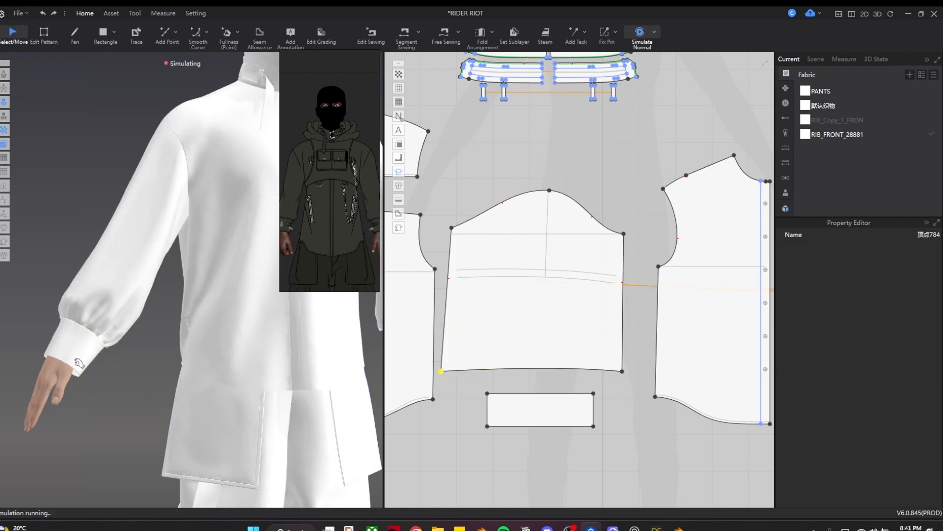
{"action": "right_click_drag", "start_coordinate": [156, 394], "coordinate": [236, 383]}
{"action": "left_click", "coordinate": [95, 345]}
{"action": "left_click", "coordinate": [64, 298]}
{"action": "right_click_drag", "start_coordinate": [148, 373], "coordinate": [88, 378]}
{"action": "right_click_drag", "start_coordinate": [246, 216], "coordinate": [316, 217]}
{"action": "key", "text": "space"}
Step: Split the cuff's bottom edge at its midpoint and draw a vertical internal line from there to the upper edge
{"action": "scroll", "coordinate": [565, 402], "scroll_direction": "up", "scroll_amount": 3}
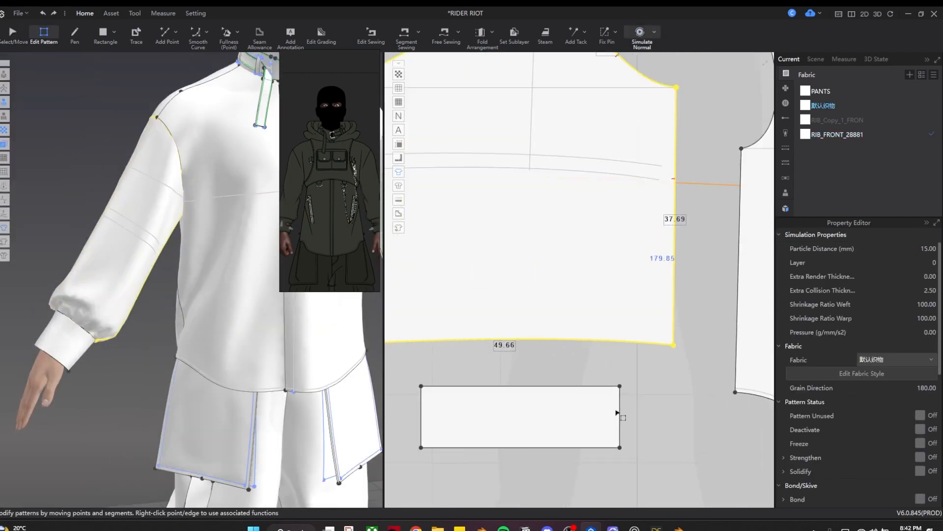
{"action": "right_click", "coordinate": [515, 448]}
{"action": "left_click", "coordinate": [539, 355]}
{"action": "left_click", "coordinate": [485, 352]}
{"action": "key", "text": "h"}
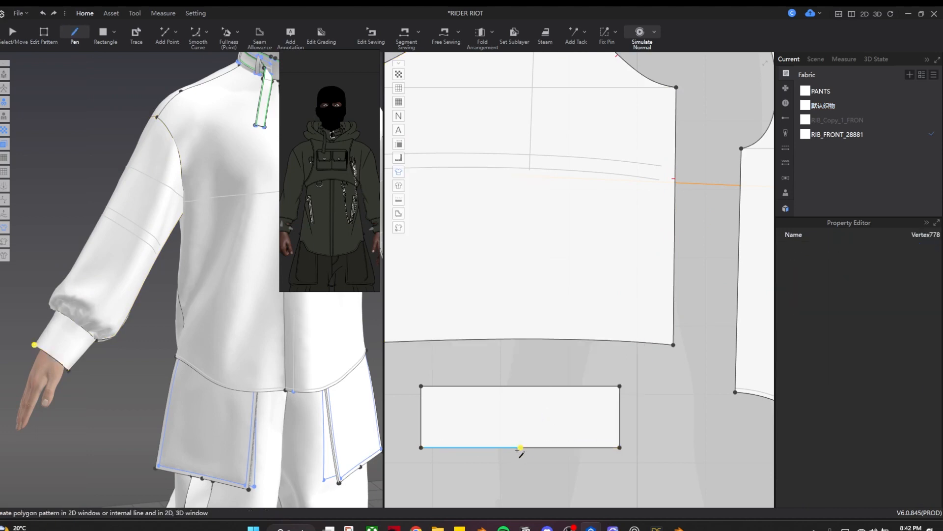
{"action": "double_click", "coordinate": [521, 388]}
Step: Cut the cuff along its vertical centre line and join the halves along their outer end edges
{"action": "key", "text": "z"}
{"action": "right_click", "coordinate": [521, 414]}
{"action": "left_click", "coordinate": [538, 249]}
{"action": "left_click", "coordinate": [421, 416]}
{"action": "left_click", "coordinate": [627, 415], "text": "shift"}
{"action": "right_click", "coordinate": [626, 414]}
{"action": "left_click", "coordinate": [653, 317]}
Step: Briefly simulate the rejoined cuff to check its fit on the wrist
{"action": "middle_click_drag", "start_coordinate": [641, 415], "coordinate": [551, 414]}
{"action": "scroll", "coordinate": [231, 366], "scroll_direction": "up", "scroll_amount": 4}
{"action": "right_click_drag", "start_coordinate": [231, 366], "coordinate": [265, 400]}
{"action": "key", "text": "space"}
{"action": "key", "text": "space"}
{"action": "scroll", "coordinate": [535, 391], "scroll_direction": "up", "scroll_amount": 5}
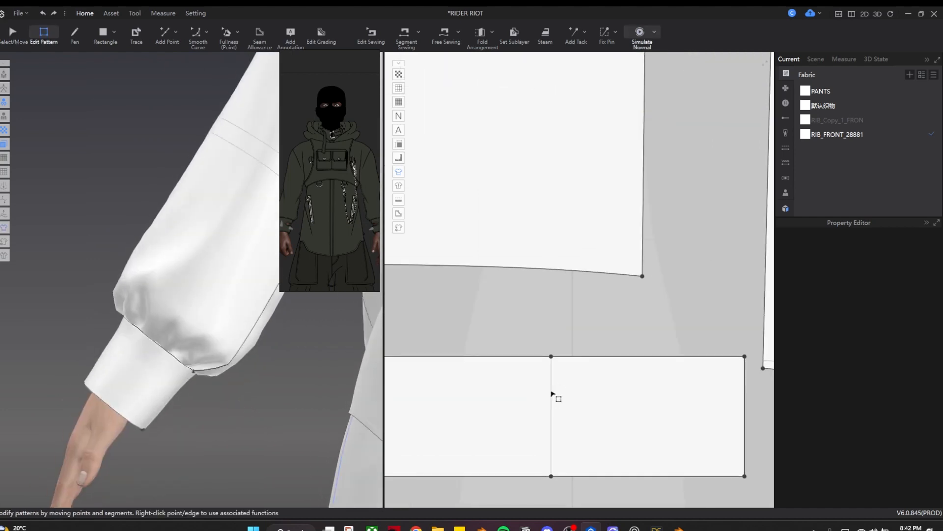
Step: Link the two cuff halves as symmetric patterns
{"action": "scroll", "coordinate": [552, 395], "scroll_direction": "down", "scroll_amount": 7}
{"action": "key", "text": "a"}
{"action": "right_click", "coordinate": [494, 400]}
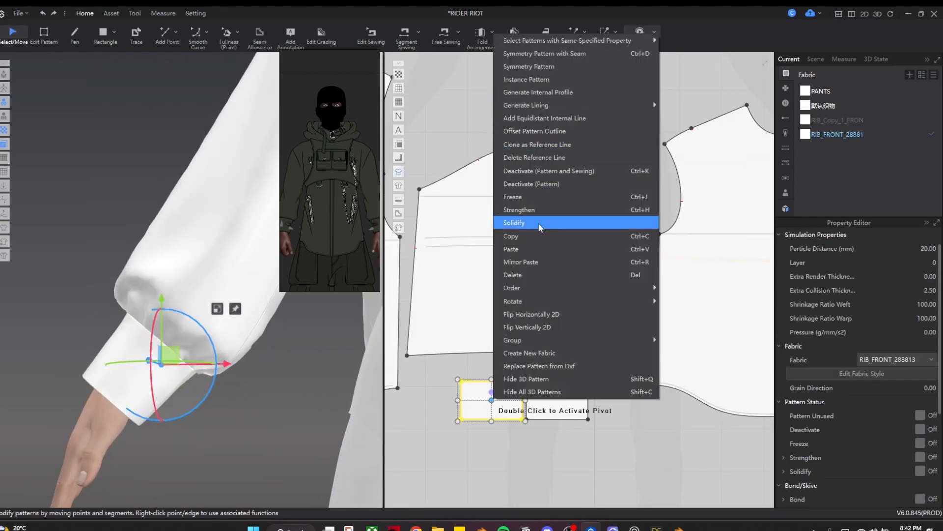
{"action": "left_click", "coordinate": [575, 93]}
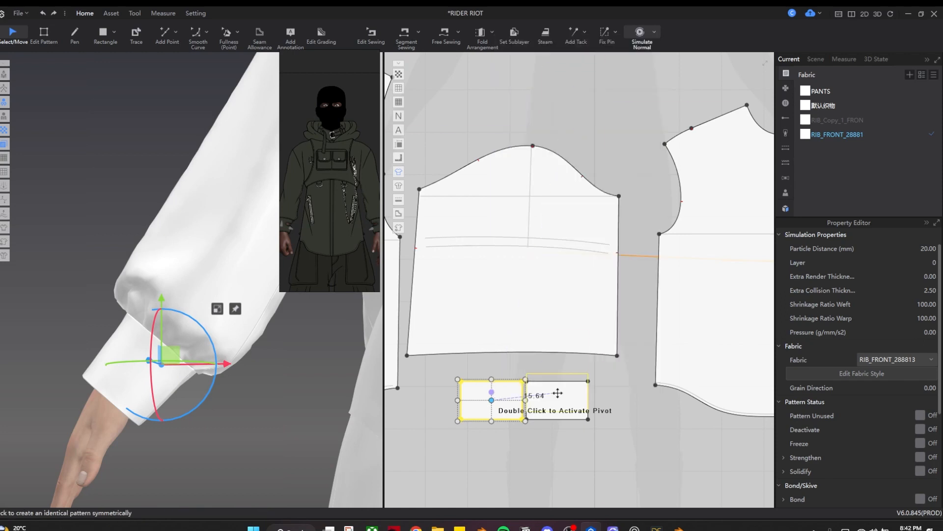
{"action": "right_click", "coordinate": [563, 397]}
{"action": "left_click", "coordinate": [611, 94]}
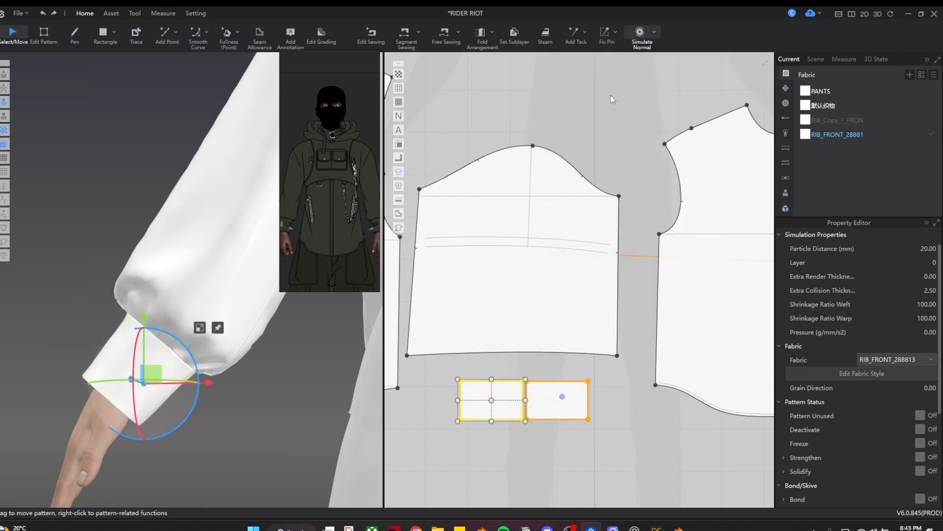
Step: Separate the two symmetric cuff halves slightly along their shared middle edge
{"action": "scroll", "coordinate": [504, 407], "scroll_direction": "up", "scroll_amount": 4}
{"action": "right_click", "coordinate": [415, 405]}
{"action": "left_click", "coordinate": [445, 448]}
{"action": "middle_click_drag", "start_coordinate": [434, 415], "coordinate": [546, 440]}
{"action": "key", "text": "a"}
{"action": "left_click_drag", "start_coordinate": [539, 410], "coordinate": [676, 374]}
Step: Simulate the two-piece cuff and pull it into place around the wrist
{"action": "key", "text": "space"}
{"action": "left_click_drag", "start_coordinate": [154, 403], "coordinate": [247, 411]}
{"action": "key", "text": "space"}
{"action": "right_click_drag", "start_coordinate": [249, 412], "coordinate": [322, 430]}
{"action": "middle_click_drag", "start_coordinate": [559, 387], "coordinate": [464, 400]}
{"action": "left_click_drag", "start_coordinate": [541, 372], "coordinate": [404, 409]}
Step: Draw a V-shaped internal line about 5.4 cm deep at the cuff half's outer end, and round its tip
{"action": "key", "text": "h"}
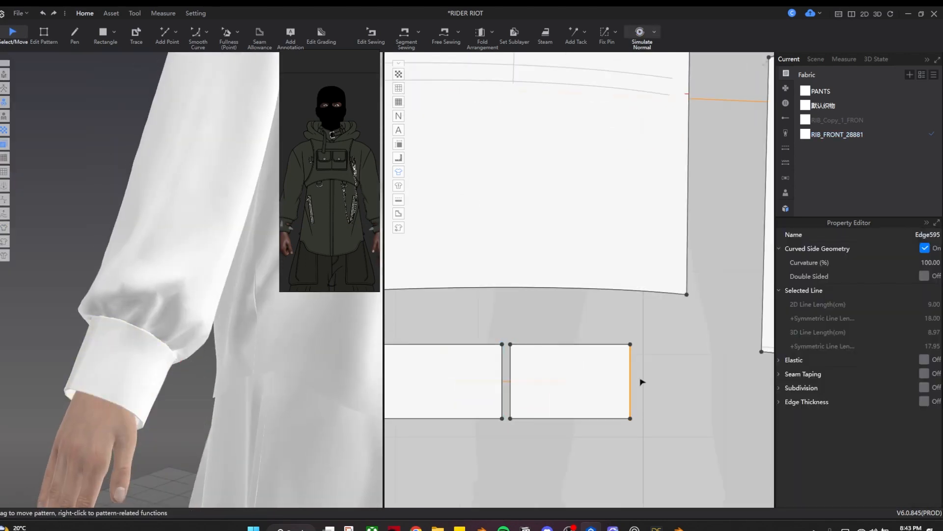
{"action": "scroll", "coordinate": [586, 373], "scroll_direction": "up", "scroll_amount": 5}
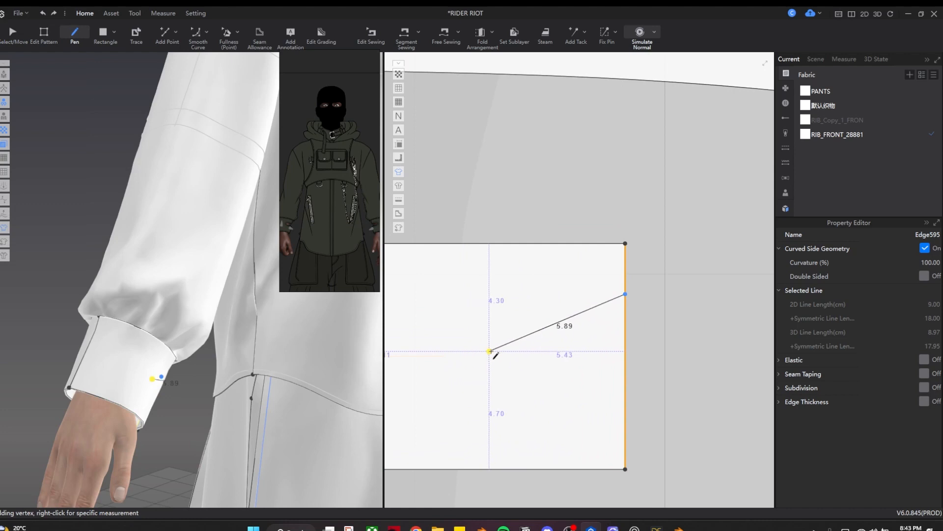
{"action": "left_click", "coordinate": [625, 420]}
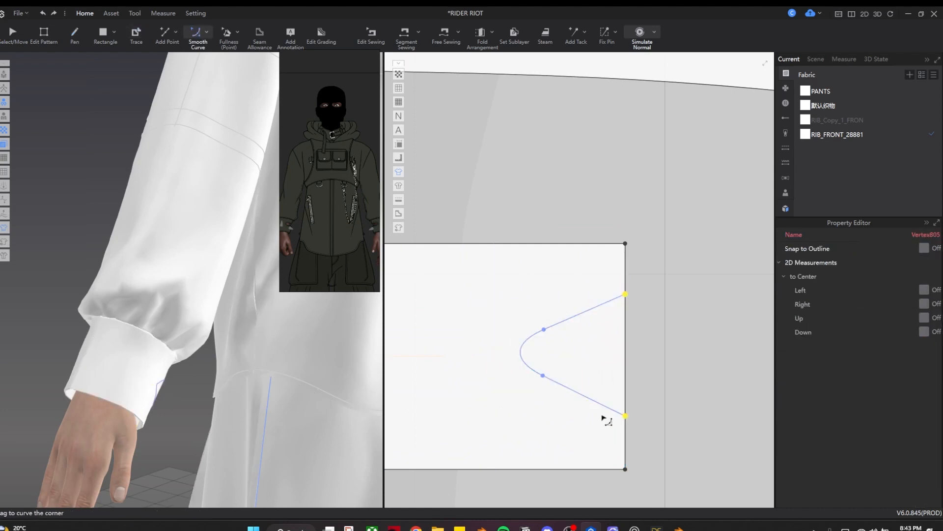
Step: Narrow the notch outline by moving its end points closer together, and shift its rounded tip deeper into the cuff
{"action": "left_click", "coordinate": [626, 392]}
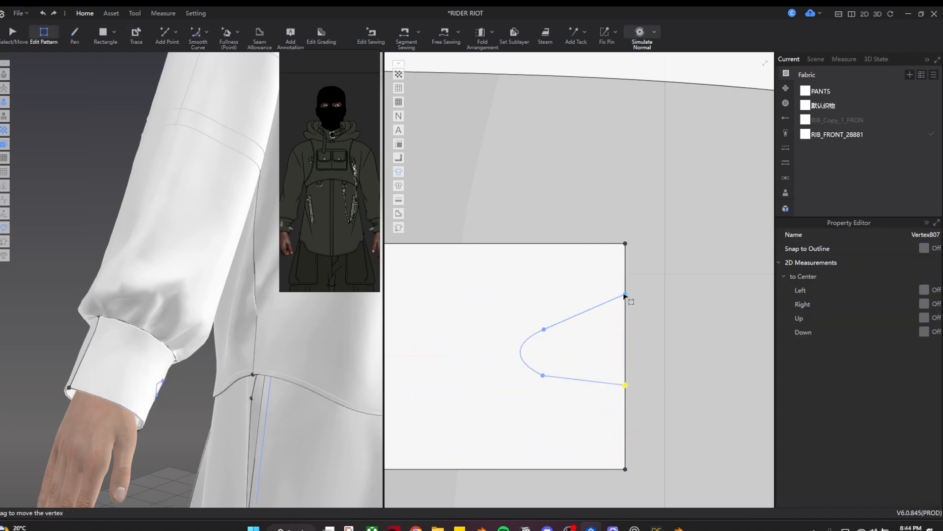
{"action": "left_click_drag", "start_coordinate": [628, 324], "coordinate": [626, 321]}
{"action": "left_click_drag", "start_coordinate": [497, 354], "coordinate": [477, 337]}
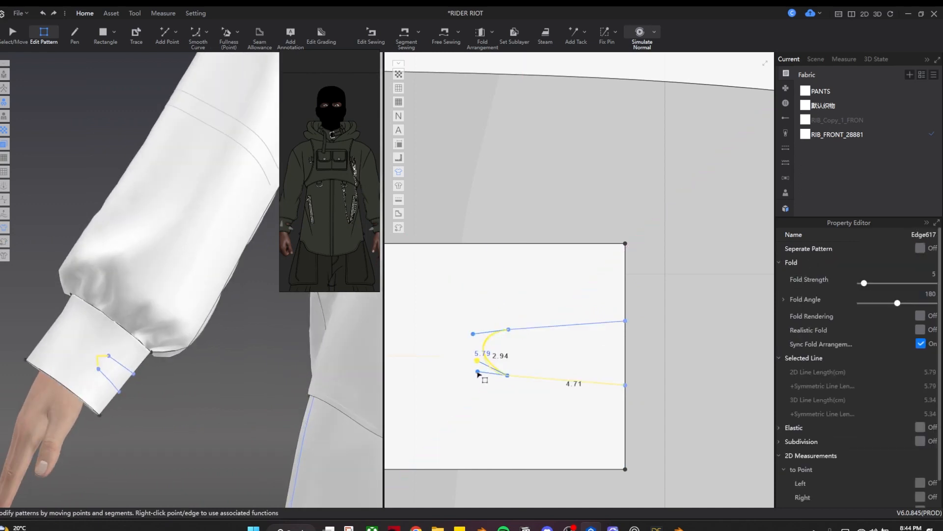
Step: Cut the cuff halves along the notch outline and delete both cut-out pieces
{"action": "right_click", "coordinate": [565, 326]}
{"action": "left_click", "coordinate": [581, 360]}
{"action": "left_click_drag", "start_coordinate": [575, 361], "coordinate": [600, 360]}
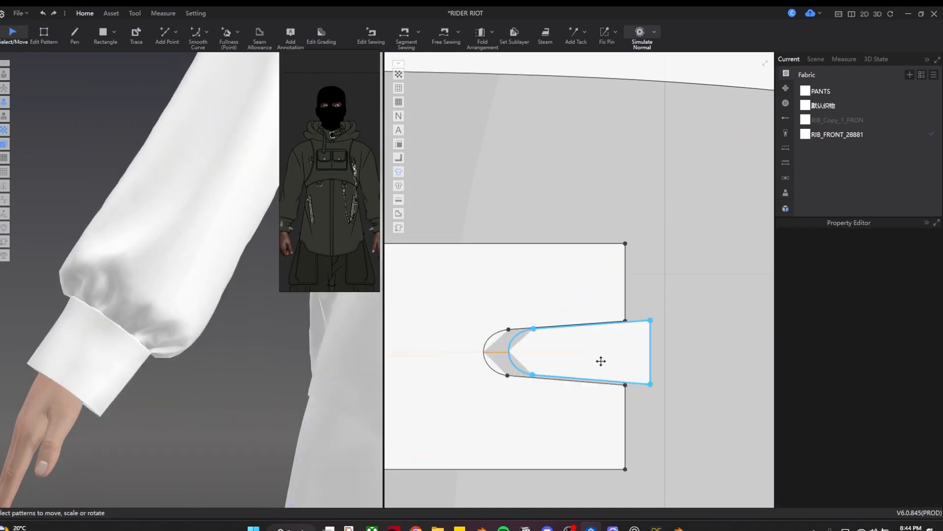
{"action": "key", "text": "Delete"}
{"action": "scroll", "coordinate": [752, 376], "scroll_direction": "down", "scroll_amount": 6}
{"action": "left_click", "coordinate": [487, 379]}
{"action": "key", "text": "Delete"}
Step: Sew the matching outer end edges of the two cuff halves together above and below the notch
{"action": "key", "text": "b"}
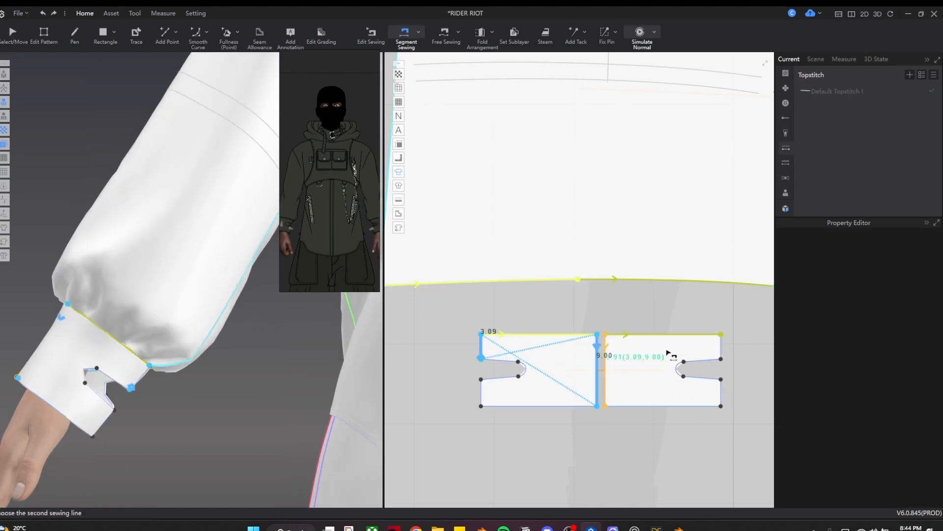
{"action": "left_click", "coordinate": [668, 352]}
{"action": "key", "text": "q"}
Step: Set the particle distance of both cuff halves to 10 mm
{"action": "mouse_move", "coordinate": [163, 433]}
{"action": "right_mouse_down"}
{"action": "mouse_move", "coordinate": [213, 442]}
{"action": "mouse_move", "coordinate": [172, 437]}
{"action": "right_mouse_up"}
{"action": "left_click", "coordinate": [575, 372]}
{"action": "left_click", "coordinate": [656, 369], "text": "shift"}
{"action": "right_click_drag", "start_coordinate": [188, 395], "coordinate": [192, 418]}
Step: Set the fold angle of both cuff end seams to 90, turn off their elastic, and simulate the cuff
{"action": "key", "text": "b"}
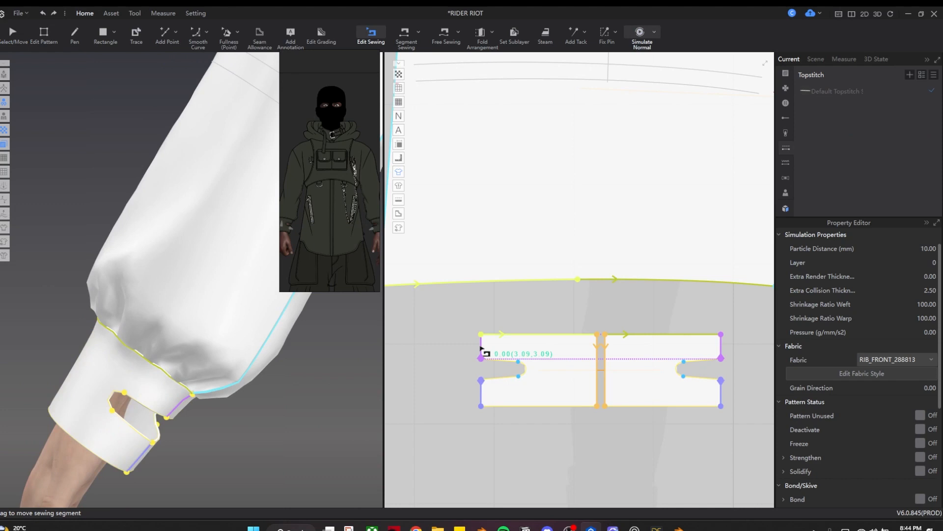
{"action": "left_click", "coordinate": [482, 352]}
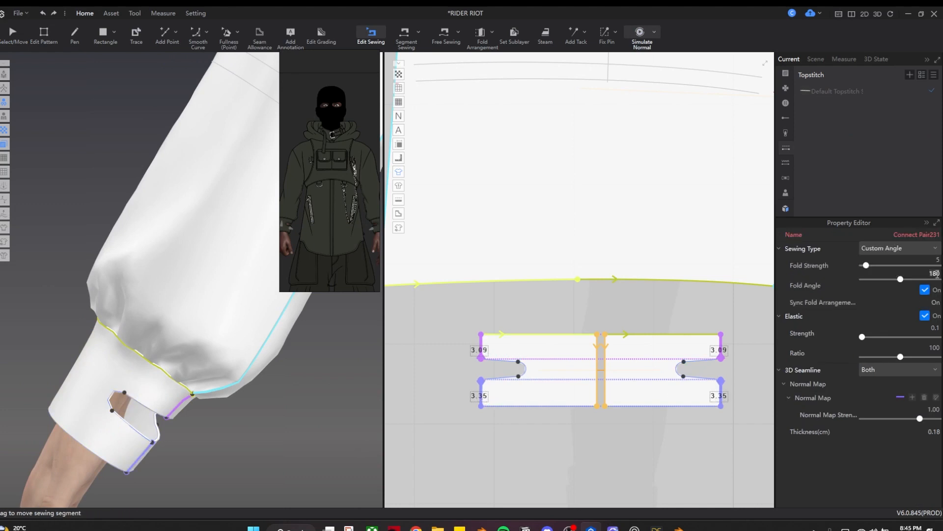
{"action": "left_click", "coordinate": [926, 317]}
{"action": "key", "text": "q"}
{"action": "key", "text": "space"}
{"action": "key", "text": "space"}
{"action": "right_click_drag", "start_coordinate": [337, 405], "coordinate": [259, 459]}
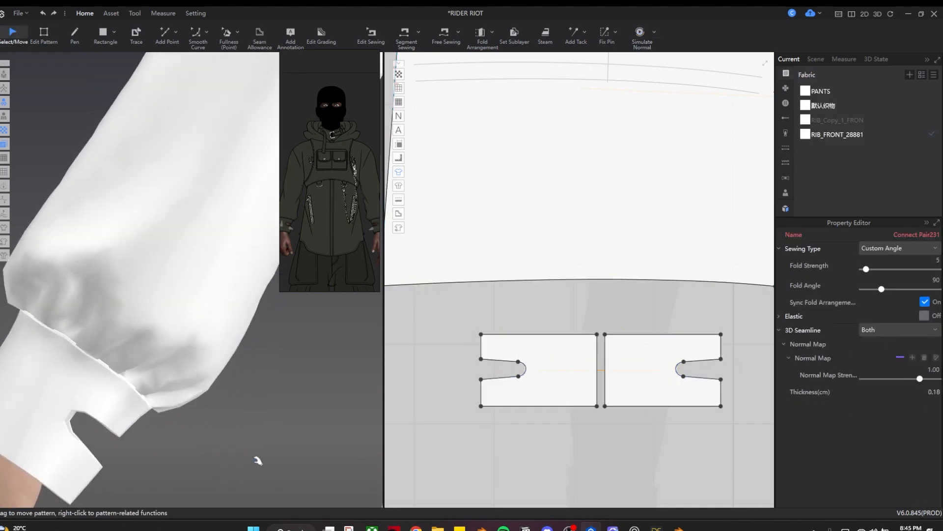
Step: Add one internal line offset 0.30 cm along the cuff's notch outline and simulate it
{"action": "key", "text": "z"}
{"action": "scroll", "coordinate": [683, 378], "scroll_direction": "up", "scroll_amount": 4}
{"action": "left_click", "coordinate": [651, 400]}
{"action": "right_click", "coordinate": [632, 432]}
{"action": "left_click", "coordinate": [664, 479]}
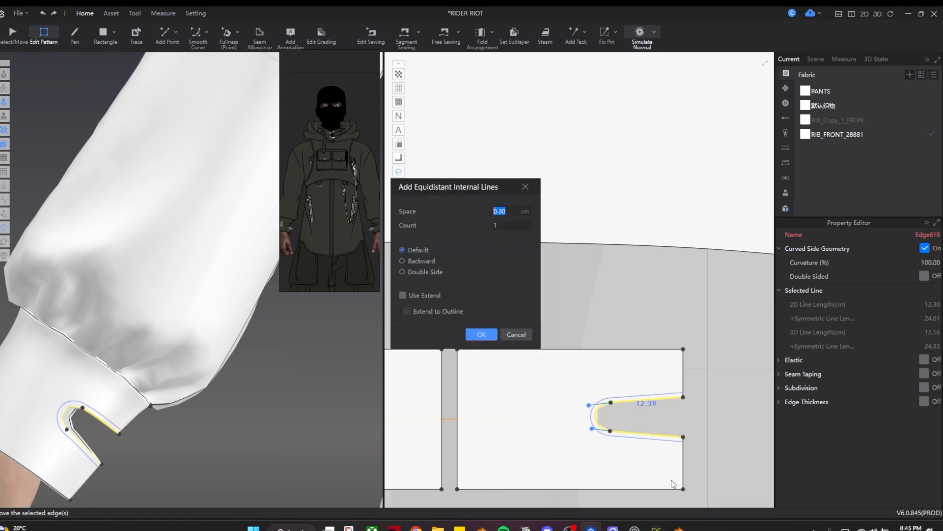
{"action": "left_click", "coordinate": [489, 337]}
{"action": "key", "text": "q"}
{"action": "key", "text": "space"}
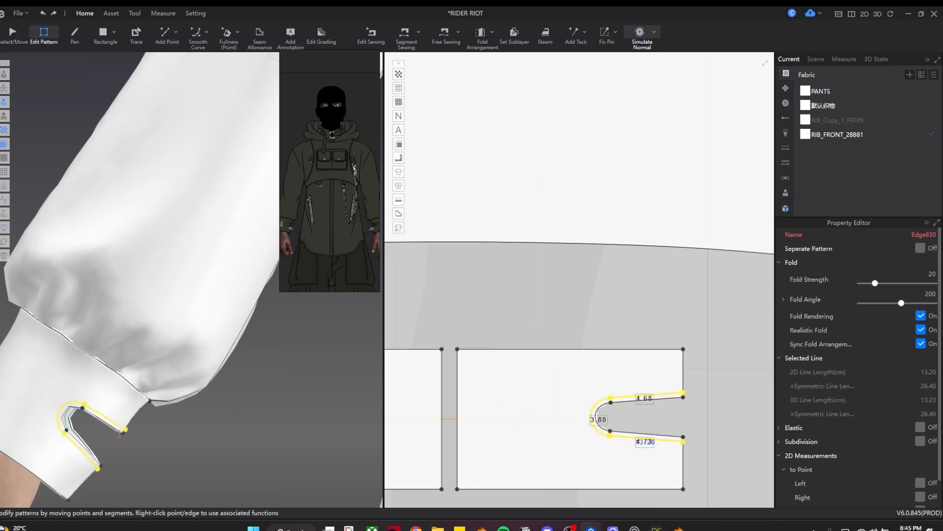
{"action": "key", "text": "q"}
{"action": "key", "text": "space"}
Step: Add internal lines offset 0.30 cm inside the upper and lower edges of both cuff halves
{"action": "key", "text": "z"}
{"action": "middle_click_drag", "start_coordinate": [556, 387], "coordinate": [598, 355]}
{"action": "left_click", "coordinate": [595, 317]}
{"action": "left_click", "coordinate": [570, 458], "text": "shift"}
{"action": "right_click", "coordinate": [569, 459]}
{"action": "left_click", "coordinate": [611, 406]}
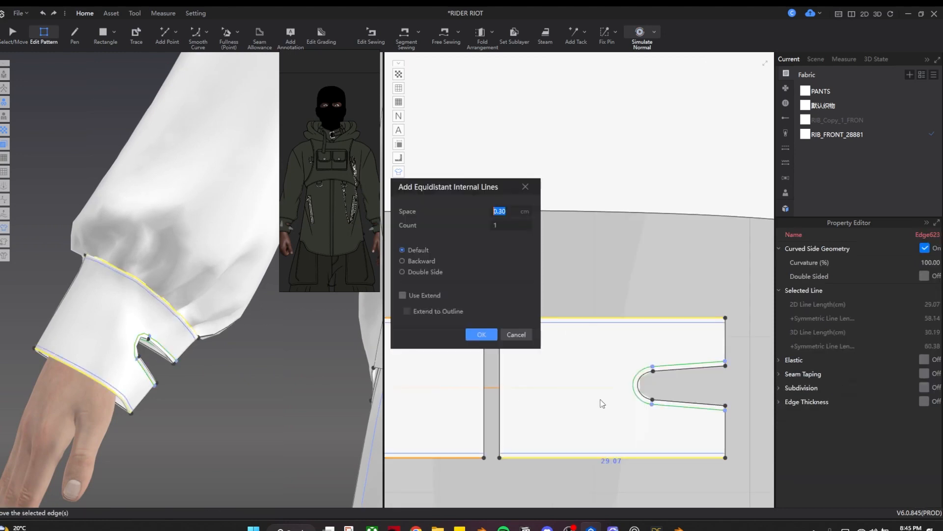
{"action": "key", "text": "Return"}
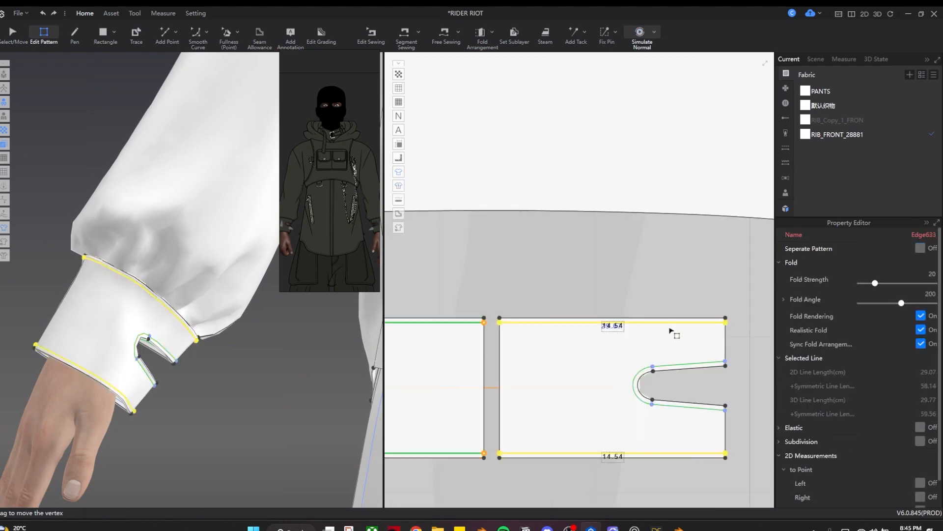
{"action": "scroll", "coordinate": [189, 442], "scroll_direction": "down", "scroll_amount": 2}
{"action": "right_click_drag", "start_coordinate": [190, 443], "coordinate": [188, 417]}
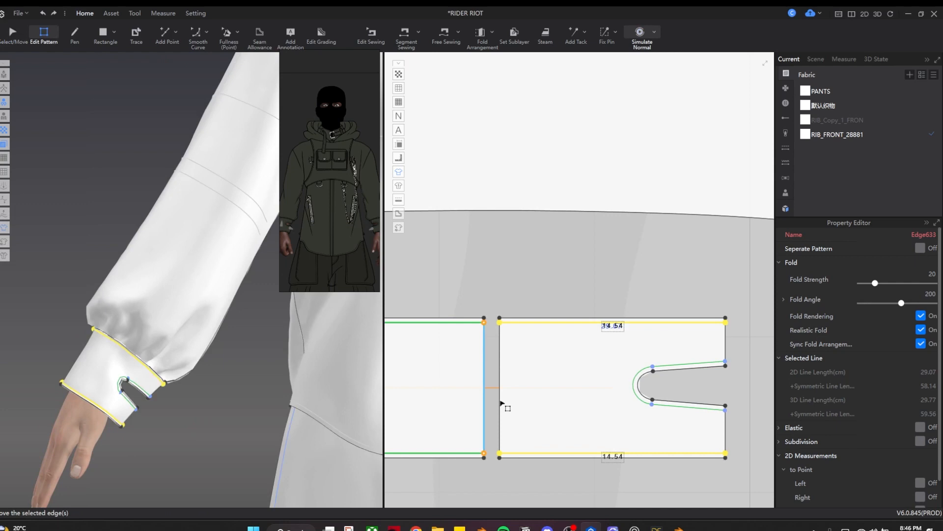
Step: Simulate the cuff briefly and examine how it sits on the whole jacket
{"action": "key", "text": "z"}
{"action": "scroll", "coordinate": [474, 391], "scroll_direction": "up", "scroll_amount": 2}
{"action": "left_click", "coordinate": [490, 386]}
{"action": "right_click_drag", "start_coordinate": [192, 428], "coordinate": [197, 393]}
{"action": "scroll", "coordinate": [197, 393], "scroll_direction": "down", "scroll_amount": 6}
{"action": "scroll", "coordinate": [204, 352], "scroll_direction": "up", "scroll_amount": 2}
{"action": "key", "text": "space"}
{"action": "scroll", "coordinate": [405, 439], "scroll_direction": "down", "scroll_amount": 8}
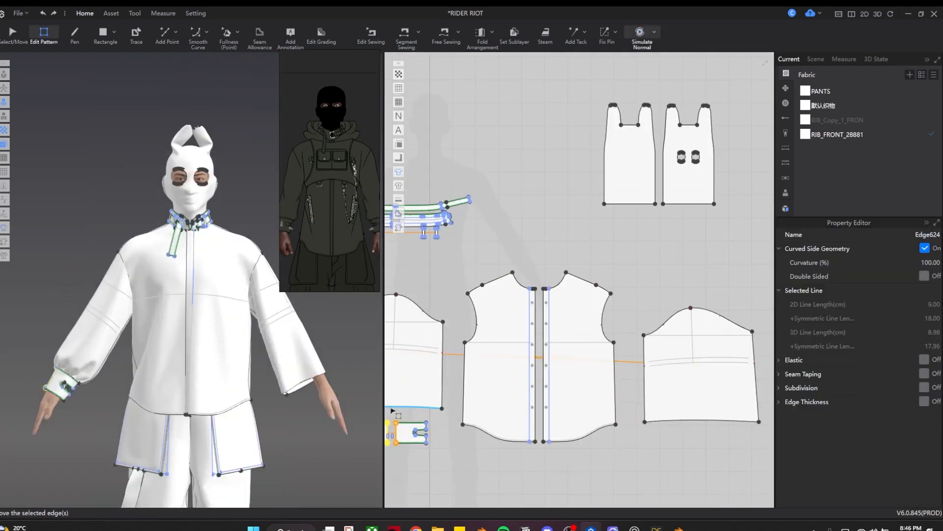
Step: Trace the chest line of the front panels as an internal line reaching the centre front edge
{"action": "scroll", "coordinate": [538, 318], "scroll_direction": "up", "scroll_amount": 4}
{"action": "right_click", "coordinate": [512, 375]}
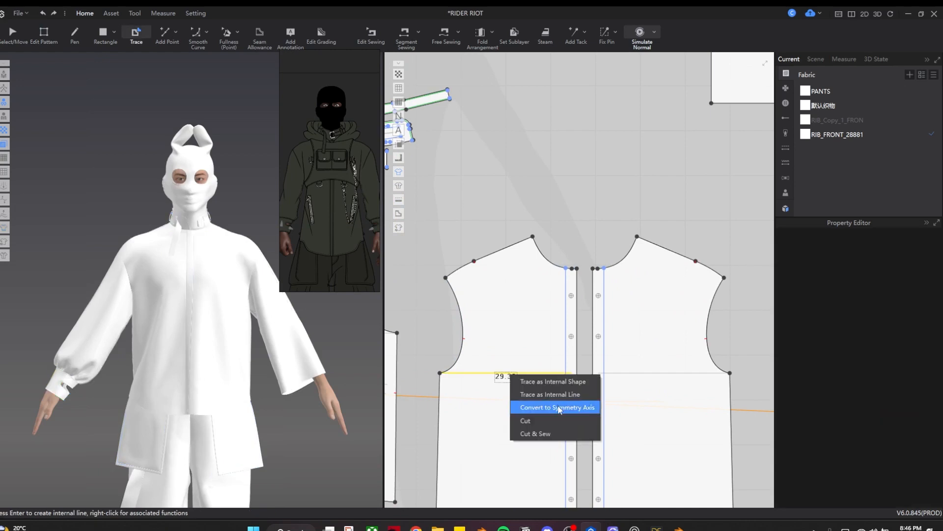
{"action": "scroll", "coordinate": [571, 377], "scroll_direction": "up", "scroll_amount": 5}
{"action": "key", "text": "z"}
{"action": "right_click", "coordinate": [569, 375]}
{"action": "mouse_move", "coordinate": [602, 419]}
{"action": "left_click", "coordinate": [719, 419]}
Step: Add a point on the centre front edge where the traced chest line meets it
{"action": "scroll", "coordinate": [589, 381], "scroll_direction": "down", "scroll_amount": 5}
{"action": "left_click", "coordinate": [589, 365]}
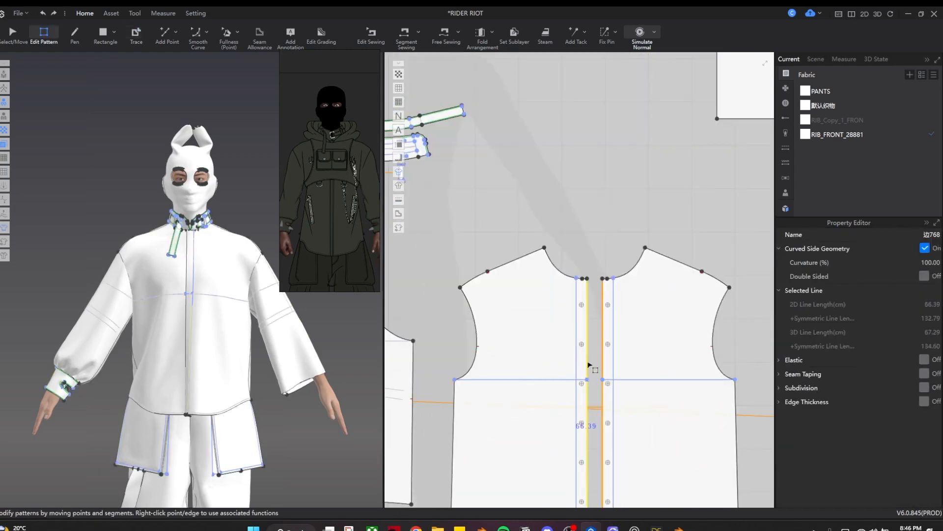
{"action": "right_click", "coordinate": [591, 365]}
{"action": "left_click", "coordinate": [632, 447]}
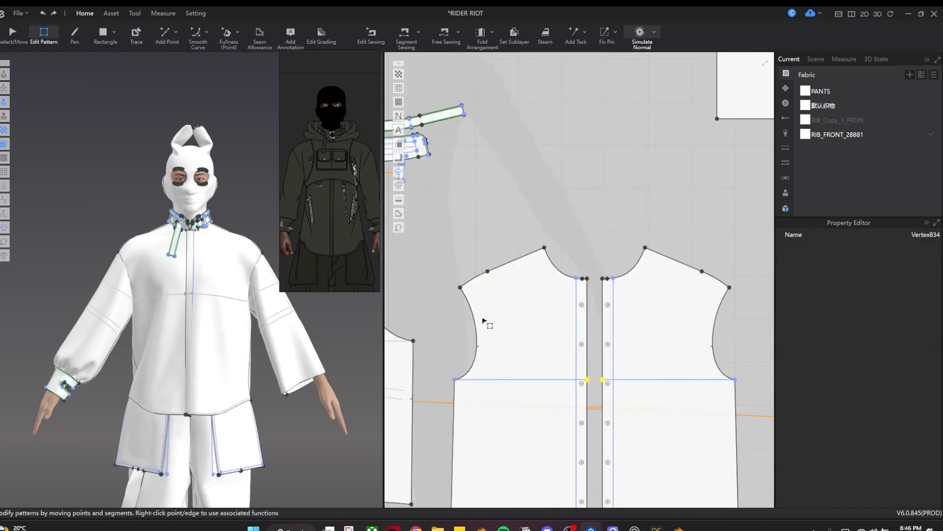
Step: Trace the front panel's outline above the chest line as a new pattern piece and place it above the panel
{"action": "left_click", "coordinate": [588, 300]}
{"action": "scroll", "coordinate": [584, 275], "scroll_direction": "up", "scroll_amount": 3}
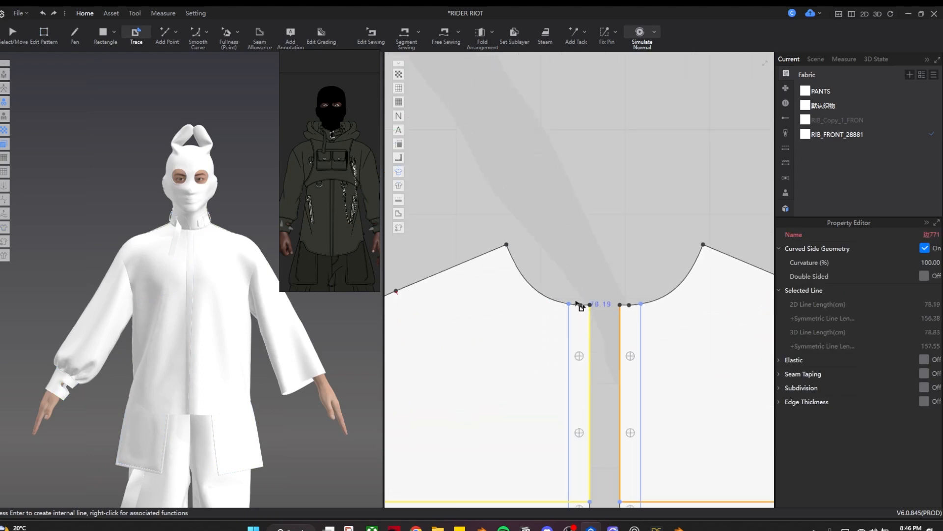
{"action": "middle_click_drag", "start_coordinate": [457, 269], "coordinate": [607, 250]}
{"action": "left_click", "coordinate": [513, 289], "text": "shift"}
{"action": "right_click", "coordinate": [513, 289]}
{"action": "left_click", "coordinate": [549, 309]}
{"action": "scroll", "coordinate": [551, 411], "scroll_direction": "down", "scroll_amount": 3}
{"action": "left_click", "coordinate": [587, 310]}
{"action": "scroll", "coordinate": [268, 334], "scroll_direction": "up", "scroll_amount": 2}
{"action": "mouse_move", "coordinate": [580, 411]}
{"action": "middle_mouse_down"}
{"action": "mouse_move", "coordinate": [524, 329]}
{"action": "mouse_move", "coordinate": [534, 383]}
{"action": "middle_mouse_up"}
{"action": "scroll", "coordinate": [549, 298], "scroll_direction": "down", "scroll_amount": 4}
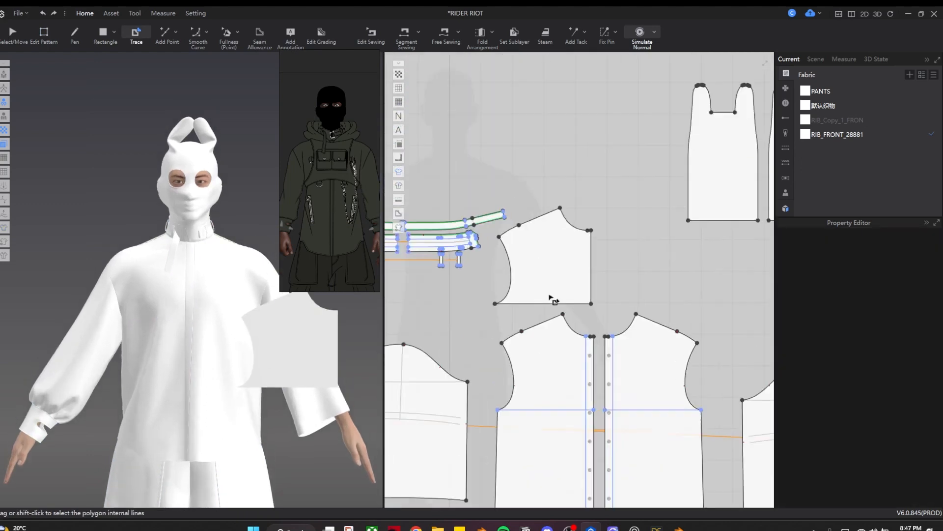
Step: Position the new upper front piece over the chest on the avatar and simulate it
{"action": "scroll", "coordinate": [541, 296], "scroll_direction": "up", "scroll_amount": 3}
{"action": "key", "text": "m"}
{"action": "key", "text": "a"}
{"action": "left_click", "coordinate": [564, 233]}
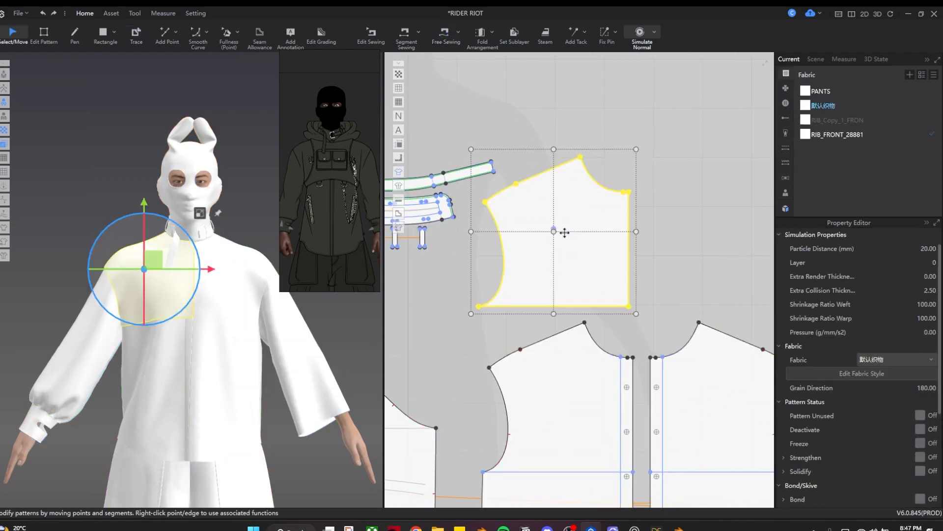
{"action": "key", "text": "space"}
{"action": "right_click_drag", "start_coordinate": [126, 335], "coordinate": [165, 339]}
{"action": "scroll", "coordinate": [495, 317], "scroll_direction": "up", "scroll_amount": 3}
Step: Extend the lower edge of the upper front piece by 3 cm, keep the old edge as an internal line, and simulate
{"action": "left_click", "coordinate": [496, 314]}
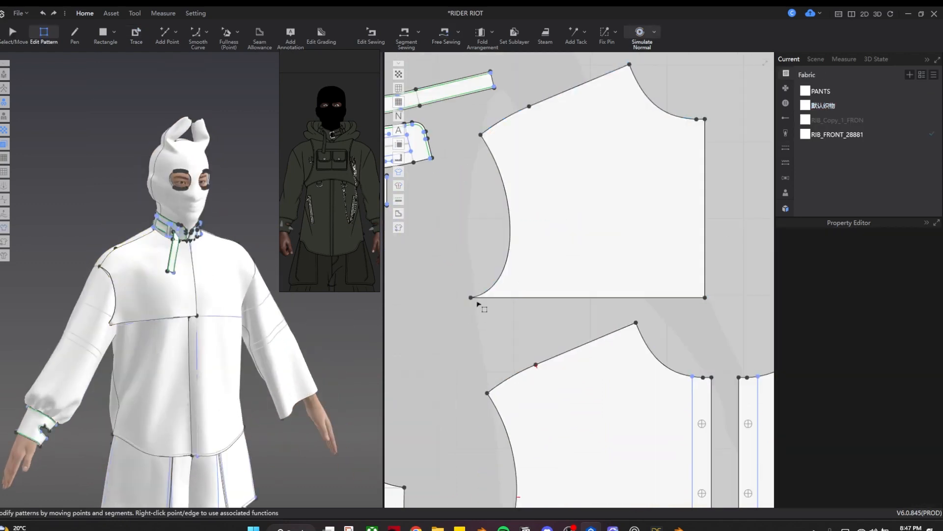
{"action": "left_click", "coordinate": [494, 298]}
{"action": "scroll", "coordinate": [519, 311], "scroll_direction": "down", "scroll_amount": 1}
{"action": "right_click", "coordinate": [534, 302]}
{"action": "left_click", "coordinate": [604, 383]}
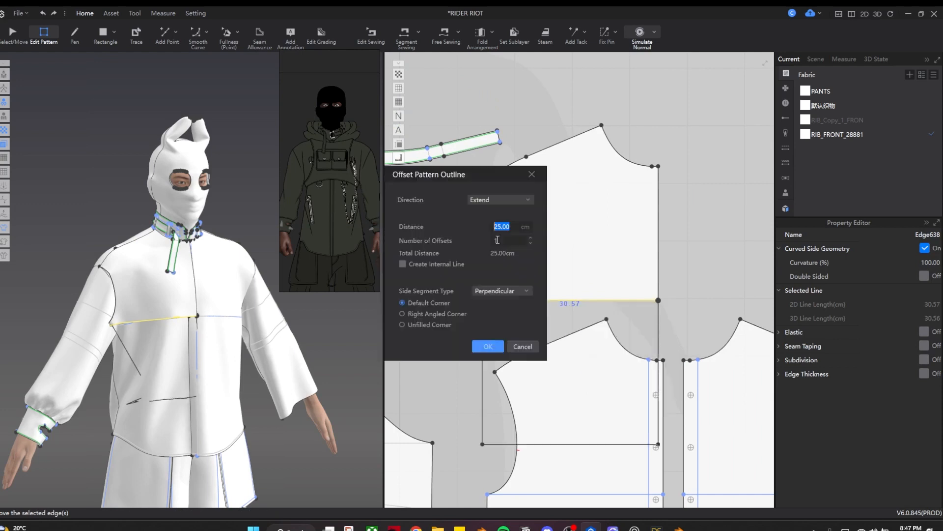
{"action": "key", "text": "Return"}
{"action": "scroll", "coordinate": [153, 372], "scroll_direction": "up", "scroll_amount": 4}
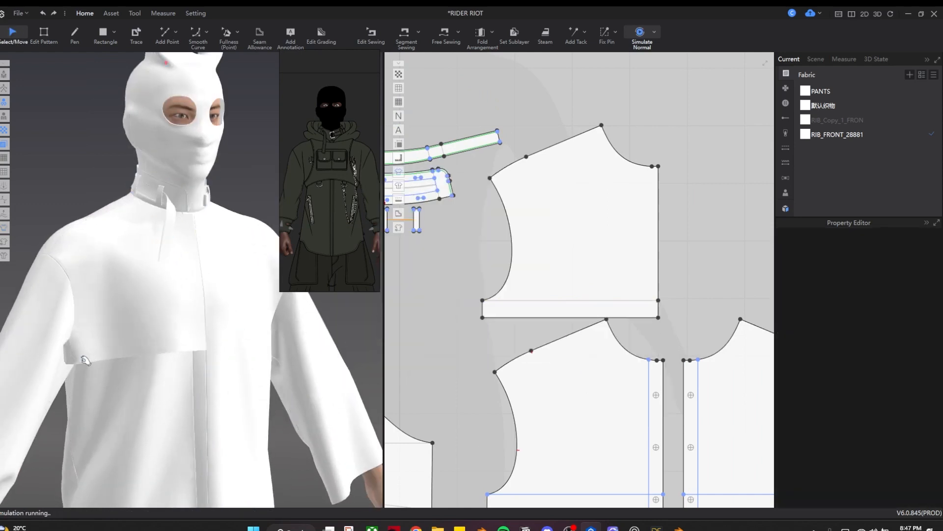
{"action": "left_click", "coordinate": [86, 361]}
{"action": "key", "text": "z"}
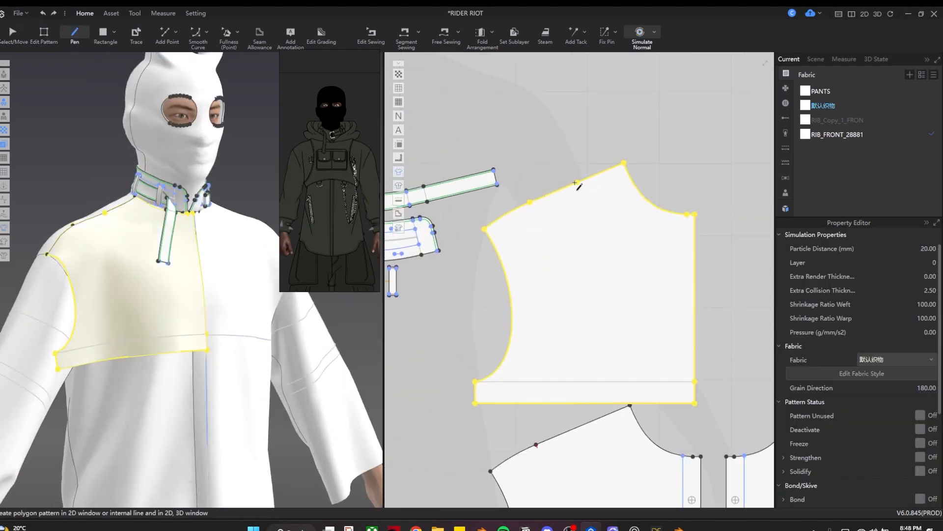
{"action": "key", "text": "z"}
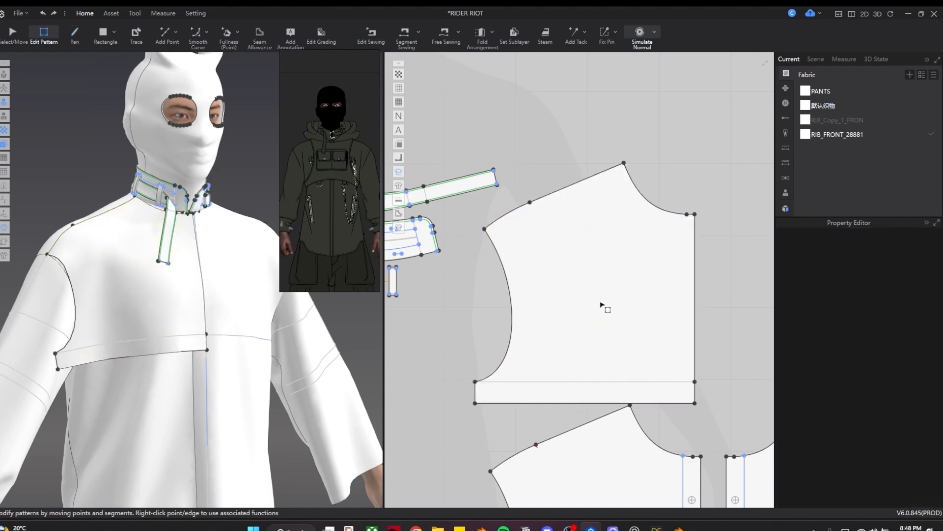
Step: Move the upper front piece clear of the front panel and extend its lower edge by another 6 cm
{"action": "key", "text": "q"}
{"action": "left_click_drag", "start_coordinate": [616, 398], "coordinate": [630, 308]}
{"action": "middle_click_drag", "start_coordinate": [630, 307], "coordinate": [602, 270]}
{"action": "key", "text": "z"}
{"action": "left_click", "coordinate": [534, 274]}
{"action": "right_click", "coordinate": [565, 278]}
{"action": "left_click", "coordinate": [590, 335]}
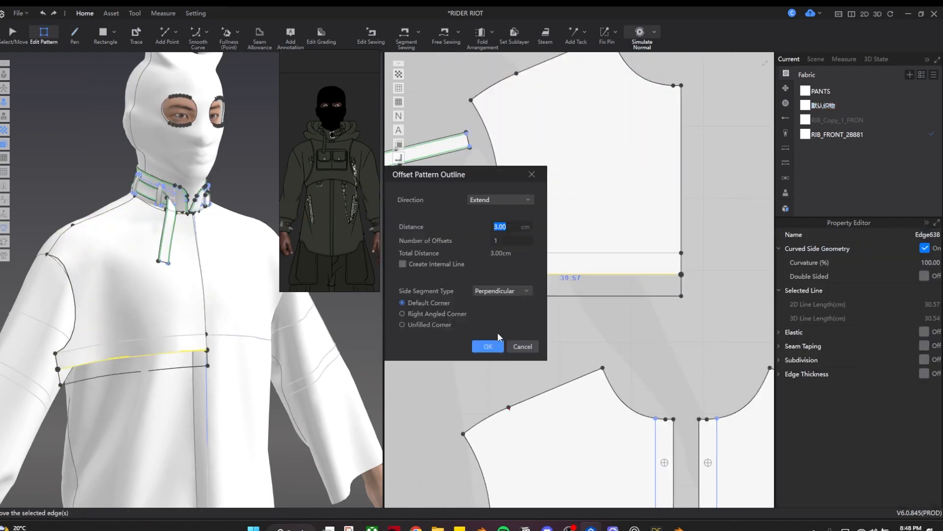
{"action": "left_click", "coordinate": [488, 346]}
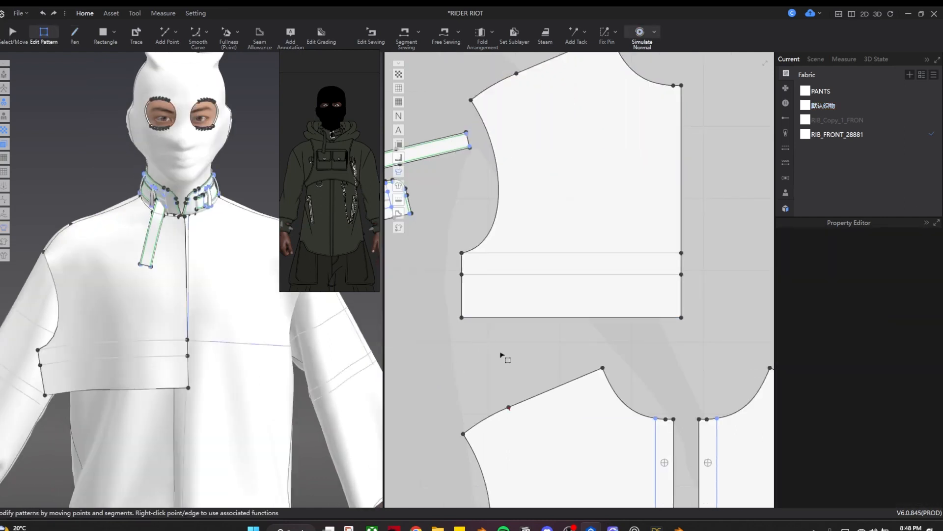
Step: Delete the extra outline points near the neckline end and on the shoulder of the upper front piece
{"action": "scroll", "coordinate": [505, 351], "scroll_direction": "down", "scroll_amount": 3}
{"action": "left_click", "coordinate": [634, 153]}
{"action": "right_click", "coordinate": [634, 153]}
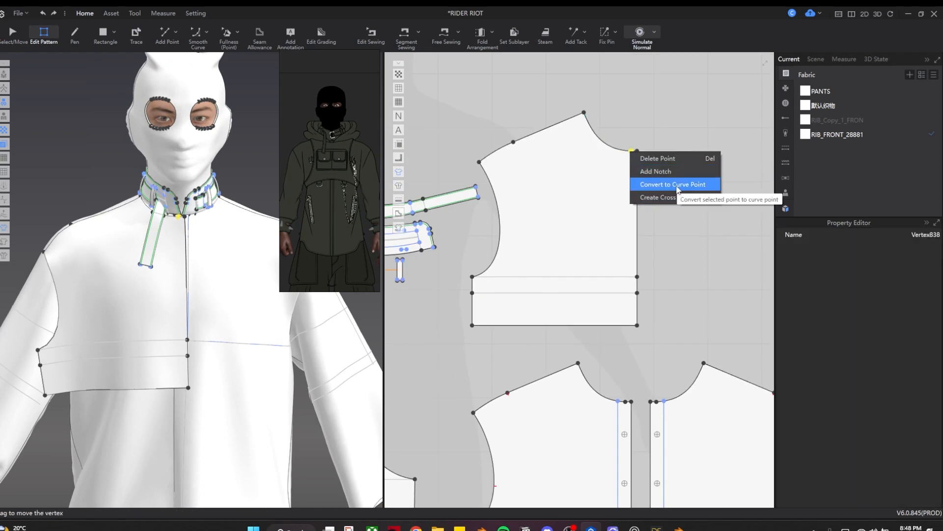
{"action": "left_click", "coordinate": [658, 159]}
{"action": "left_click", "coordinate": [513, 142]}
{"action": "key", "text": "Delete"}
Step: Draw an internal line from the shoulder to the side edge of the upper front piece and curve it inward
{"action": "middle_click_drag", "start_coordinate": [508, 252], "coordinate": [522, 291]}
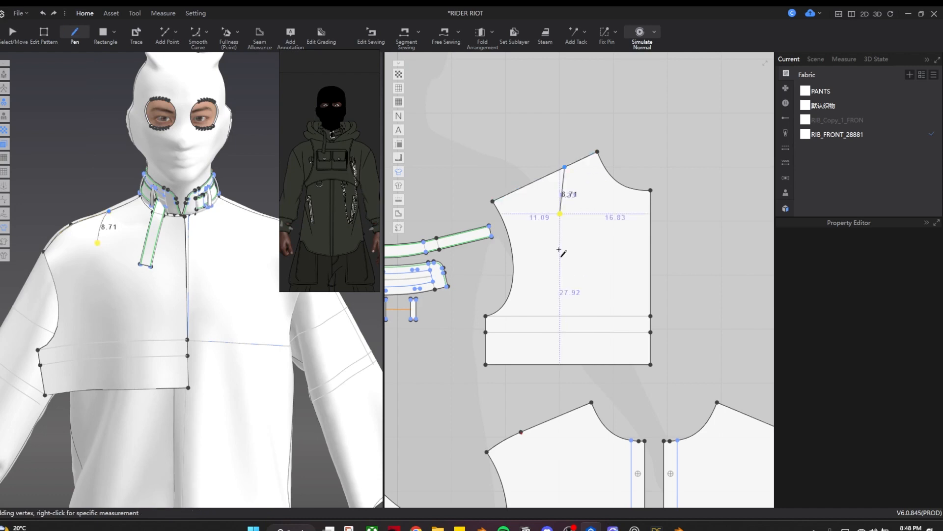
{"action": "key", "text": "c"}
{"action": "left_click_drag", "start_coordinate": [525, 251], "coordinate": [539, 252]}
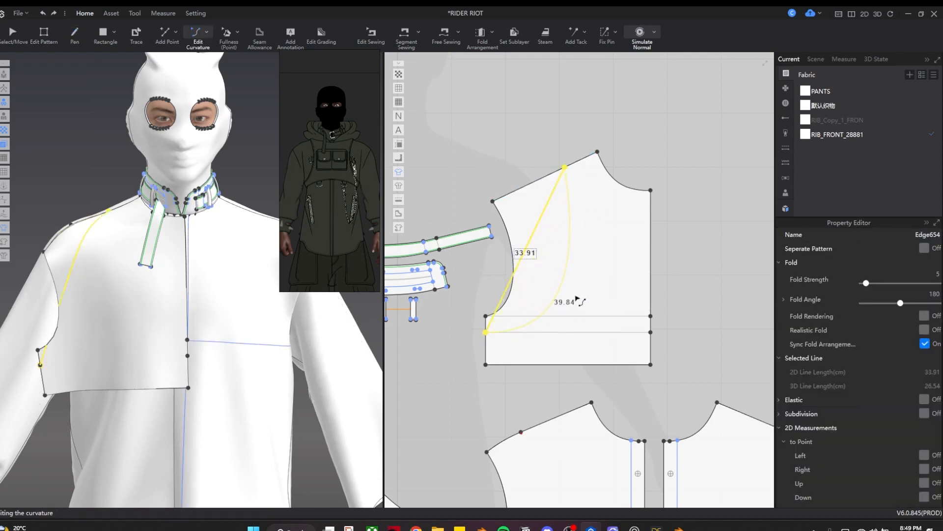
Step: Cut the upper front piece along the curved line and delete the armhole part
{"action": "right_click", "coordinate": [570, 239]}
{"action": "left_click", "coordinate": [634, 296]}
{"action": "key", "text": "Delete"}
Step: Simulate the trimmed front piece and examine the jacket from the front and the back
{"action": "scroll", "coordinate": [158, 331], "scroll_direction": "up", "scroll_amount": 3}
{"action": "key", "text": "space"}
{"action": "left_click", "coordinate": [88, 412]}
{"action": "scroll", "coordinate": [148, 383], "scroll_direction": "down", "scroll_amount": 3}
{"action": "key", "text": "space"}
{"action": "scroll", "coordinate": [157, 366], "scroll_direction": "up", "scroll_amount": 3}
{"action": "right_click_drag", "start_coordinate": [158, 366], "coordinate": [130, 327]}
{"action": "scroll", "coordinate": [131, 326], "scroll_direction": "up", "scroll_amount": 3}
{"action": "key", "text": "space"}
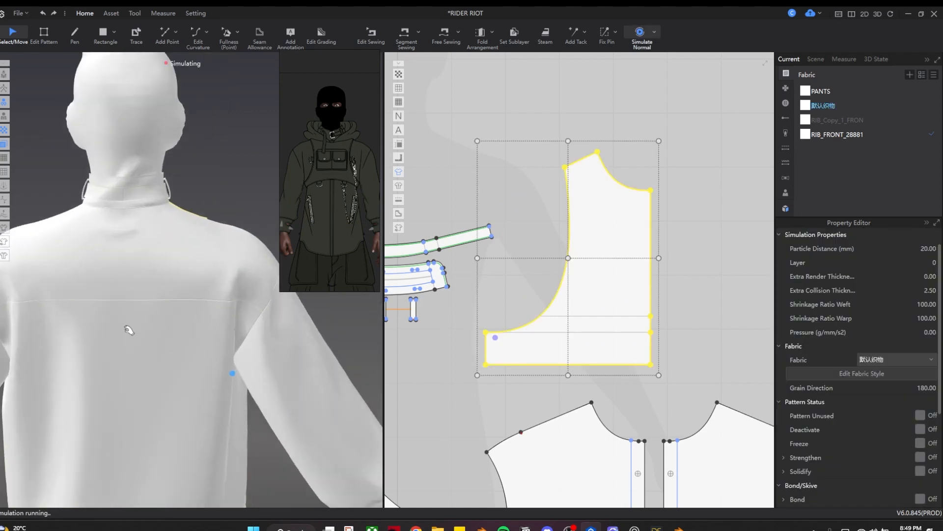
{"action": "left_click", "coordinate": [125, 328]}
Step: Move the trimmed front piece to free space and paste a mirrored copy of it beside it
{"action": "scroll", "coordinate": [547, 254], "scroll_direction": "down", "scroll_amount": 5}
{"action": "left_click", "coordinate": [563, 259]}
{"action": "middle_click_drag", "start_coordinate": [564, 267], "coordinate": [616, 280]}
{"action": "left_click_drag", "start_coordinate": [616, 280], "coordinate": [537, 185]}
{"action": "middle_click_drag", "start_coordinate": [538, 186], "coordinate": [599, 214]}
{"action": "key", "text": "ctrl+c"}
{"action": "key", "text": "ctrl+v"}
{"action": "left_click", "coordinate": [487, 206]}
{"action": "key", "text": "ctrl+z"}
{"action": "key", "text": "ctrl+r"}
{"action": "left_click", "coordinate": [511, 206]}
{"action": "scroll", "coordinate": [195, 314], "scroll_direction": "down", "scroll_amount": 3}
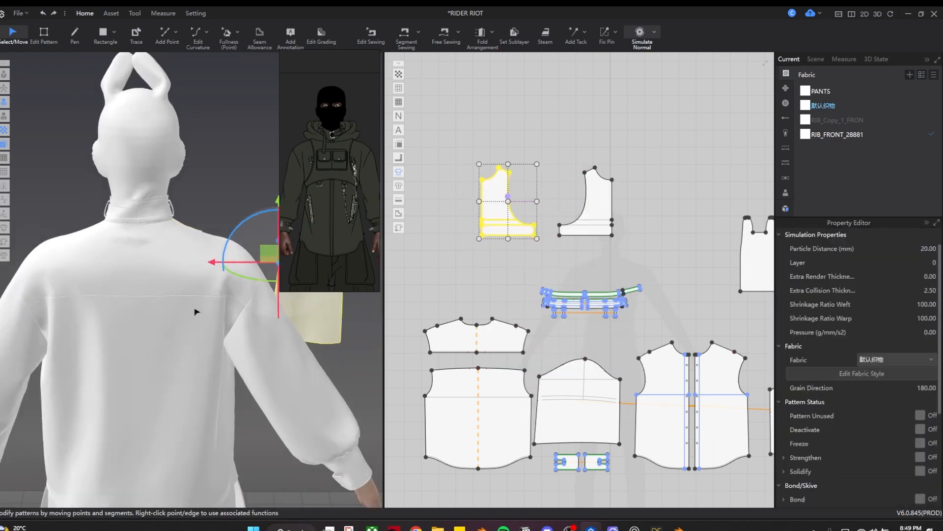
Step: Place the mirrored piece behind the avatar's back and sew its shoulder and side edges to the front piece
{"action": "right_click_drag", "start_coordinate": [207, 309], "coordinate": [216, 362]}
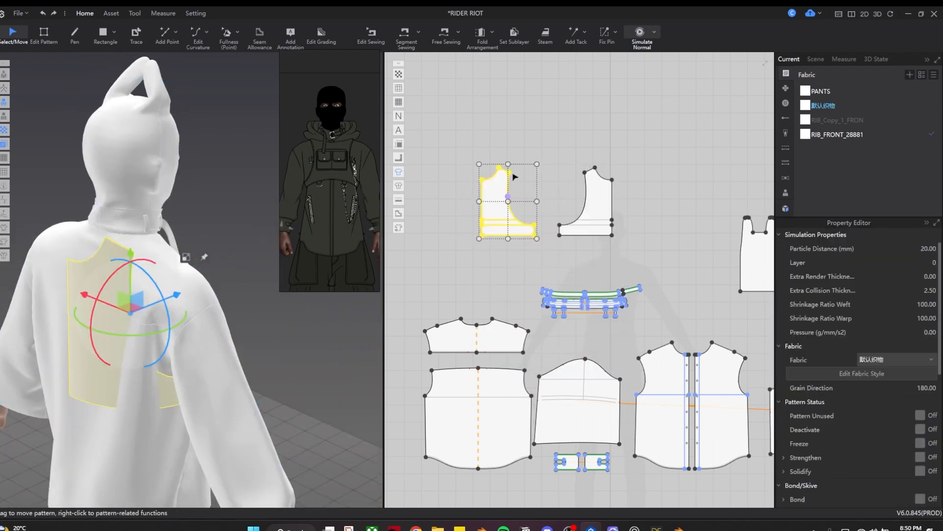
{"action": "key", "text": "n"}
{"action": "scroll", "coordinate": [514, 175], "scroll_direction": "up", "scroll_amount": 2}
{"action": "left_click", "coordinate": [594, 257]}
{"action": "right_click_drag", "start_coordinate": [290, 327], "coordinate": [236, 331]}
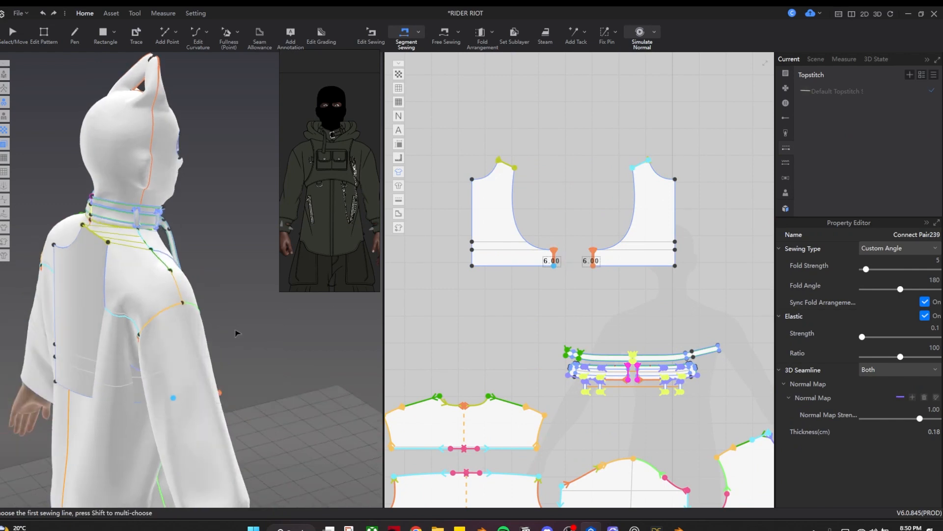
{"action": "key", "text": "q"}
{"action": "key", "text": "space"}
{"action": "key", "text": "space"}
{"action": "key", "text": "ctrl+z"}
Step: Set the layer of the mirrored back piece to 1 and simulate it against the jacket
{"action": "left_click", "coordinate": [102, 257]}
{"action": "right_click_drag", "start_coordinate": [179, 381], "coordinate": [125, 361]}
{"action": "key", "text": "space"}
{"action": "right_click_drag", "start_coordinate": [111, 412], "coordinate": [212, 427]}
{"action": "key", "text": "n"}
{"action": "scroll", "coordinate": [571, 301], "scroll_direction": "up", "scroll_amount": 2}
{"action": "key", "text": "space"}
Step: Set the layer of the trimmed front piece to 1 and simulate it
{"action": "left_click", "coordinate": [212, 426]}
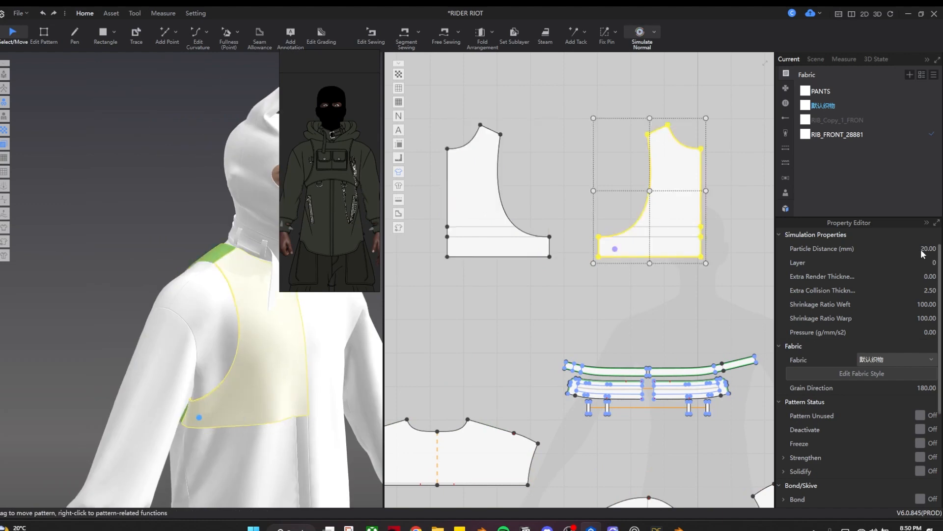
{"action": "left_click", "coordinate": [930, 262]}
{"action": "type", "text": "1"}
{"action": "key", "text": "Return"}
{"action": "key", "text": "space"}
{"action": "scroll", "coordinate": [559, 256], "scroll_direction": "up", "scroll_amount": 2}
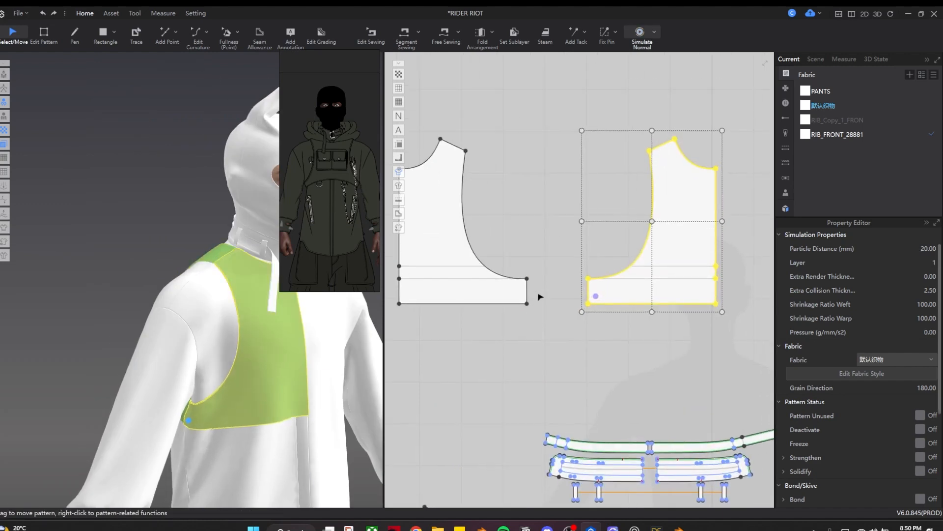
Step: Lower the upper side corner points of the front and back overlay pieces to narrow their side bands, and simulate
{"action": "key", "text": "z"}
{"action": "left_click_drag", "start_coordinate": [527, 279], "coordinate": [528, 289]}
{"action": "key", "text": "space"}
{"action": "right_click_drag", "start_coordinate": [260, 411], "coordinate": [366, 400]}
{"action": "key", "text": "space"}
{"action": "scroll", "coordinate": [627, 266], "scroll_direction": "down", "scroll_amount": 3}
{"action": "right_click_drag", "start_coordinate": [375, 333], "coordinate": [445, 254]}
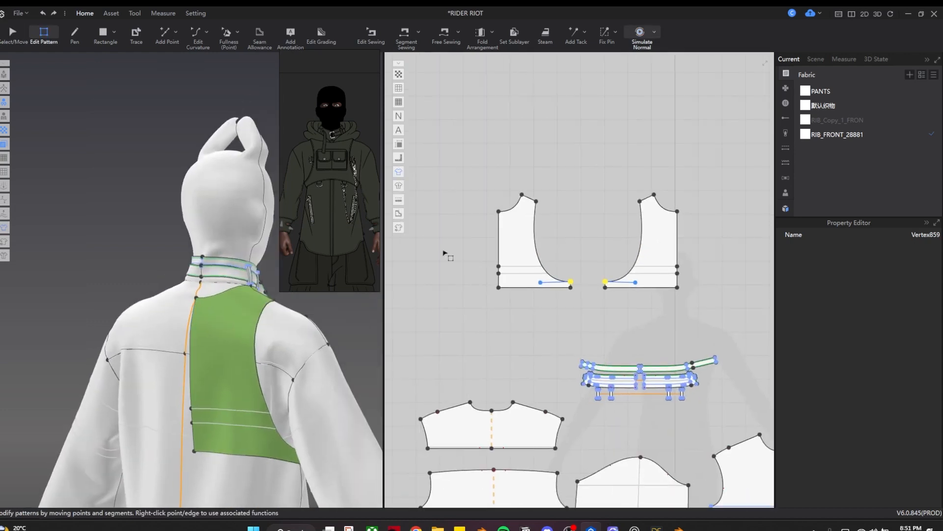
Step: Raise the centre neck point of the back overlay piece and reshape its neckline into a shallow curve
{"action": "scroll", "coordinate": [484, 215], "scroll_direction": "up", "scroll_amount": 5}
{"action": "scroll", "coordinate": [534, 166], "scroll_direction": "up", "scroll_amount": 2}
{"action": "middle_click_drag", "start_coordinate": [534, 166], "coordinate": [485, 262]}
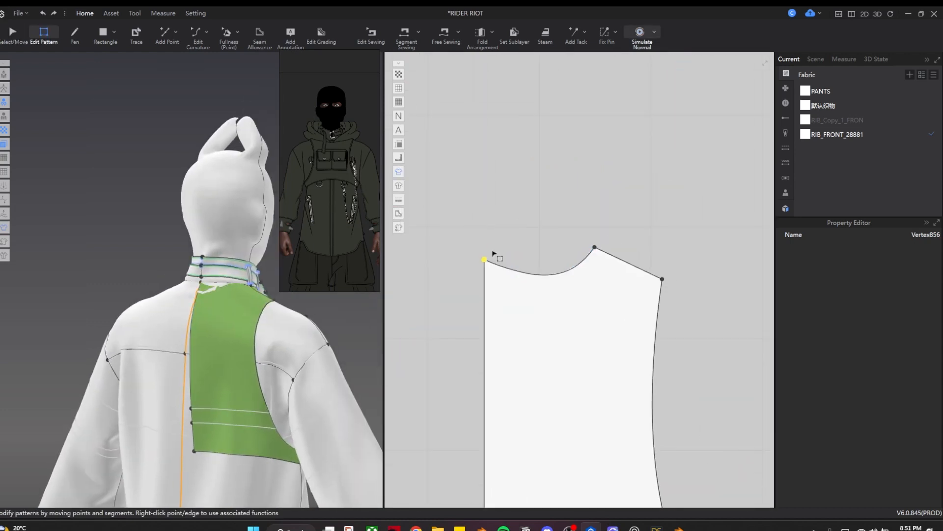
{"action": "left_click_drag", "start_coordinate": [492, 254], "coordinate": [593, 279]}
{"action": "key", "text": "Delete"}
{"action": "key", "text": "space"}
{"action": "right_click_drag", "start_coordinate": [205, 340], "coordinate": [200, 344]}
{"action": "key", "text": "space"}
{"action": "key", "text": "v"}
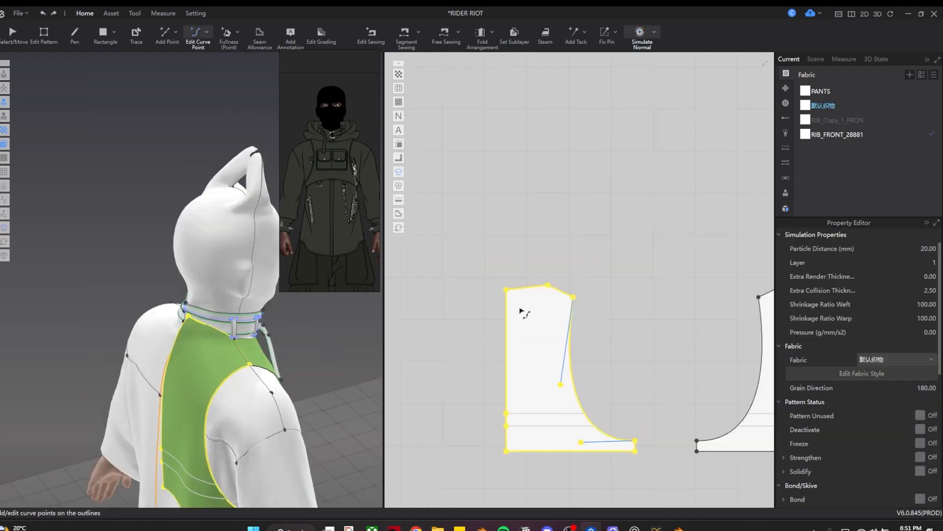
{"action": "left_click", "coordinate": [515, 318]}
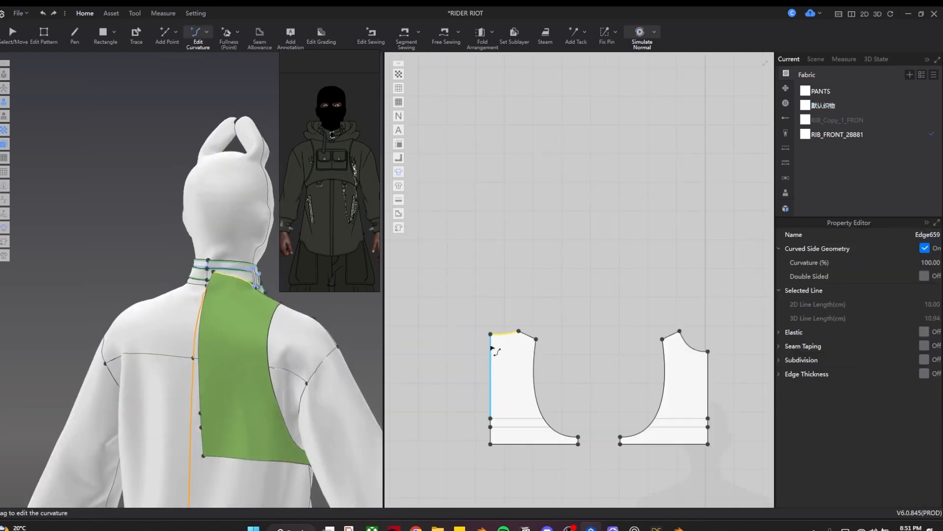
Step: Simulate the reshaped back overlay and create a symmetric copy of the front overlay piece beside its centre-front edge
{"action": "key", "text": "a"}
{"action": "key", "text": "space"}
{"action": "scroll", "coordinate": [632, 368], "scroll_direction": "up", "scroll_amount": 2}
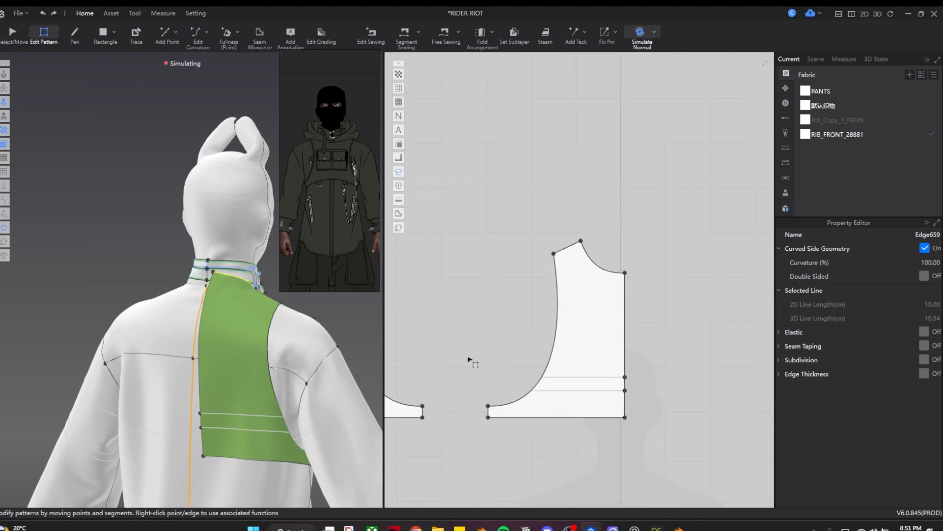
{"action": "key", "text": "a"}
{"action": "left_click", "coordinate": [590, 339]}
{"action": "key", "text": "space"}
{"action": "scroll", "coordinate": [453, 316], "scroll_direction": "down", "scroll_amount": 3}
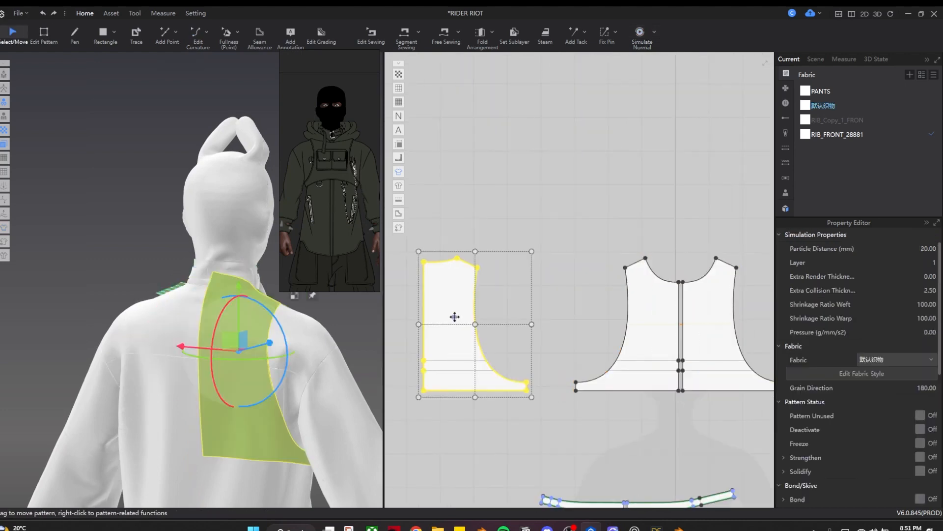
Step: Create a symmetric copy of the back overlay piece on the other side of the front pieces and simulate it
{"action": "left_click", "coordinate": [658, 333]}
{"action": "right_click_drag", "start_coordinate": [249, 373], "coordinate": [259, 273]}
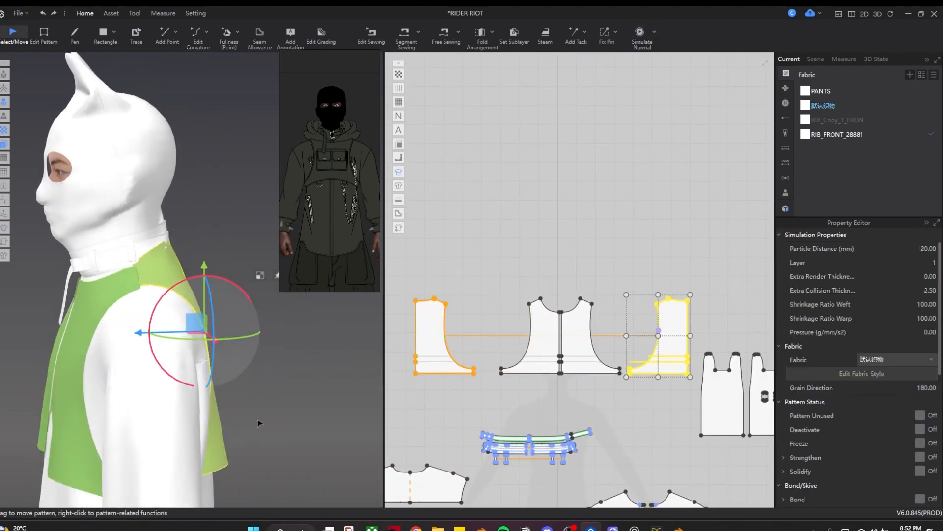
{"action": "key", "text": "space"}
{"action": "right_click_drag", "start_coordinate": [264, 411], "coordinate": [224, 371]}
{"action": "key", "text": "space"}
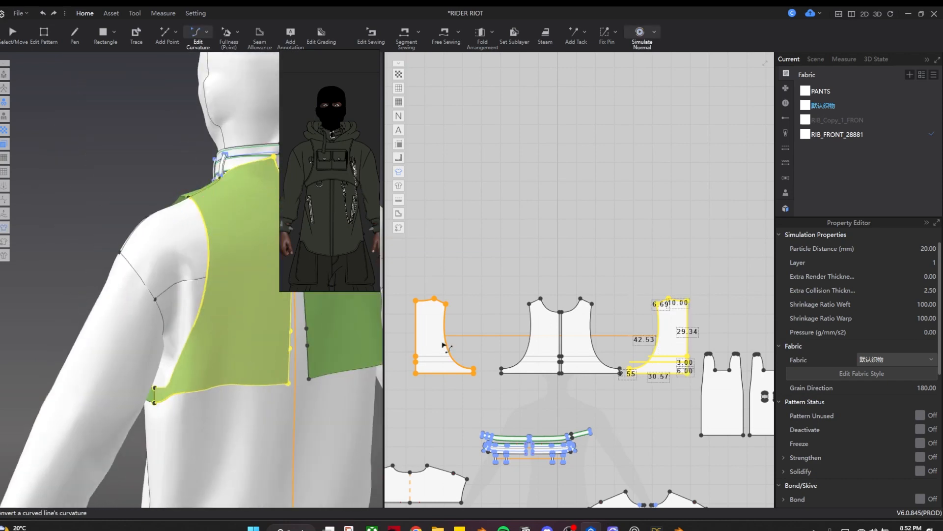
Step: Sew the centre-back edges of the two back overlay pieces together and simulate the seam
{"action": "key", "text": "m"}
{"action": "left_click", "coordinate": [417, 301]}
{"action": "left_click", "coordinate": [686, 378]}
{"action": "key", "text": "space"}
{"action": "right_click_drag", "start_coordinate": [244, 408], "coordinate": [256, 344]}
{"action": "key", "text": "space"}
{"action": "left_click", "coordinate": [242, 358]}
Step: Sew the centre-front edges of the two front overlay halves together with Free Sewing
{"action": "key", "text": "m"}
{"action": "scroll", "coordinate": [546, 315], "scroll_direction": "up", "scroll_amount": 4}
{"action": "left_click", "coordinate": [556, 314]}
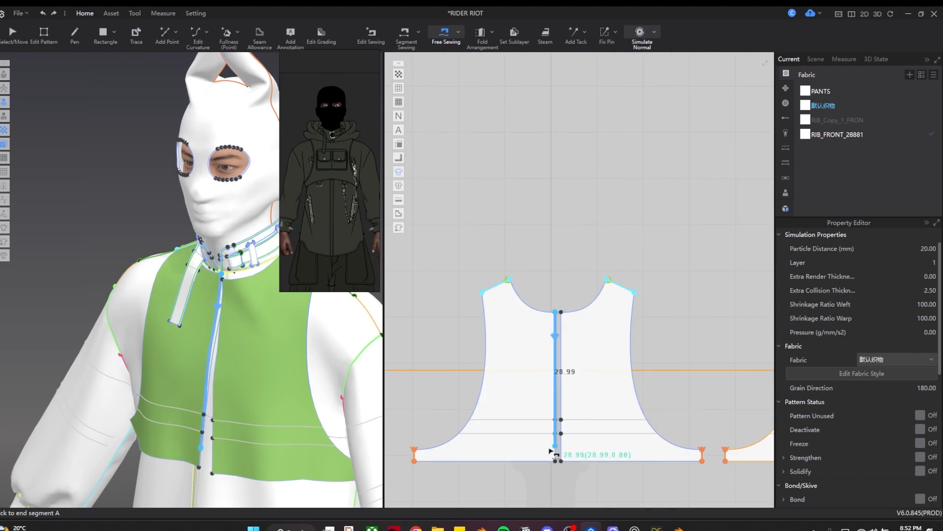
{"action": "left_click", "coordinate": [591, 454]}
{"action": "right_click_drag", "start_coordinate": [212, 378], "coordinate": [163, 295]}
{"action": "middle_click_drag", "start_coordinate": [161, 293], "coordinate": [164, 374]}
Step: Join the two front overlay halves into one piece along their centre edge
{"action": "key", "text": "z"}
{"action": "scroll", "coordinate": [557, 360], "scroll_direction": "up", "scroll_amount": 2}
{"action": "left_click", "coordinate": [558, 447]}
{"action": "left_click", "coordinate": [557, 437]}
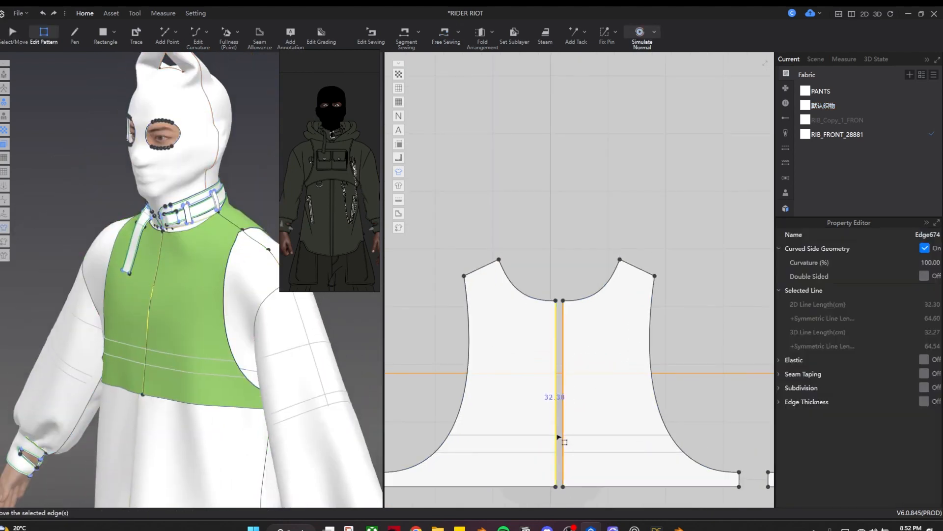
{"action": "right_click", "coordinate": [557, 436]}
{"action": "left_click", "coordinate": [588, 337]}
{"action": "left_click", "coordinate": [564, 467]}
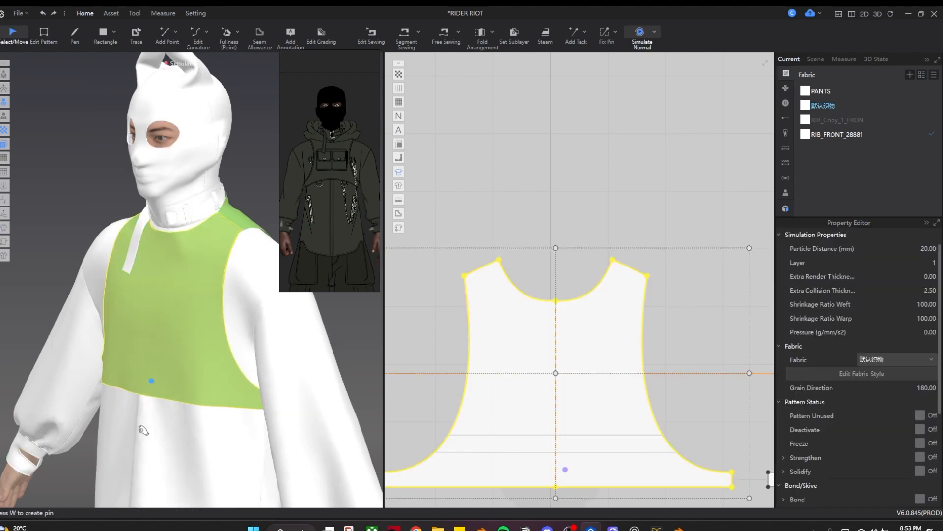
Step: Lower the centre neck point of the back overlay pieces, reshape the neckline into a deeper curve, and simulate
{"action": "key", "text": "8"}
{"action": "scroll", "coordinate": [573, 349], "scroll_direction": "down", "scroll_amount": 2}
{"action": "scroll", "coordinate": [462, 317], "scroll_direction": "up", "scroll_amount": 5}
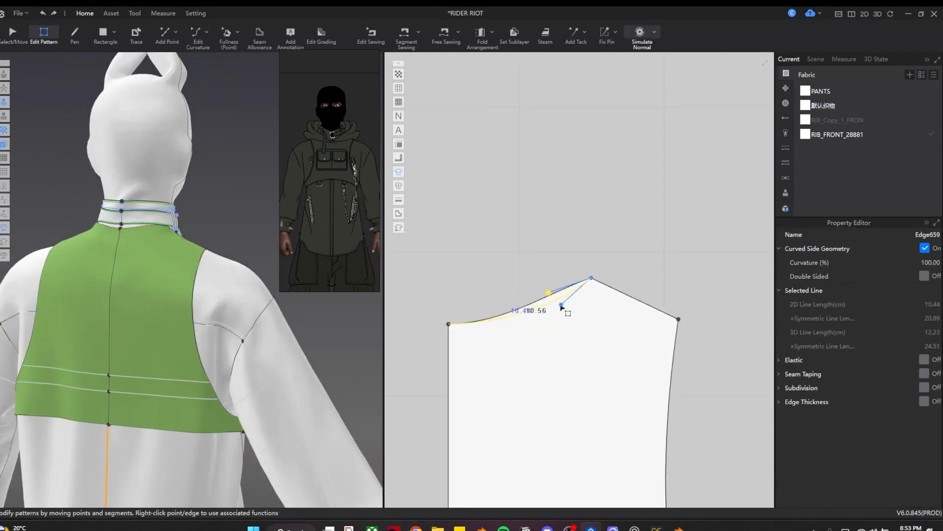
{"action": "left_click_drag", "start_coordinate": [564, 308], "coordinate": [563, 307]}
{"action": "key", "text": "space"}
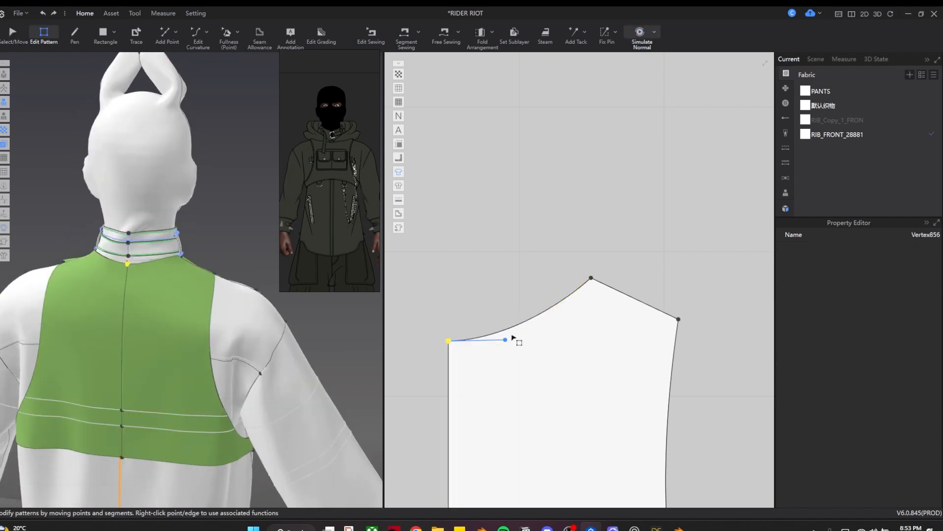
{"action": "key", "text": "2"}
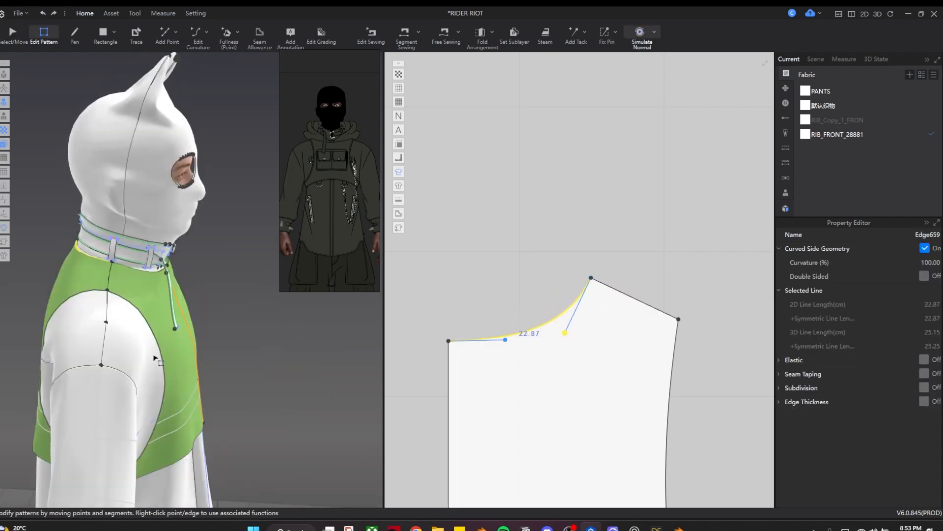
{"action": "key", "text": "q"}
{"action": "left_click", "coordinate": [175, 282]}
{"action": "key", "text": "space"}
Step: Examine the simulated overlay's fit and seams on the jacket from the side, the front and farther away
{"action": "right_click_drag", "start_coordinate": [176, 282], "coordinate": [261, 300]}
{"action": "key", "text": "z"}
{"action": "scroll", "coordinate": [528, 307], "scroll_direction": "down", "scroll_amount": 10}
{"action": "middle_click_drag", "start_coordinate": [721, 483], "coordinate": [555, 307]}
{"action": "key", "text": "b"}
{"action": "left_click", "coordinate": [525, 125]}
{"action": "key", "text": "Escape"}
{"action": "key", "text": "q"}
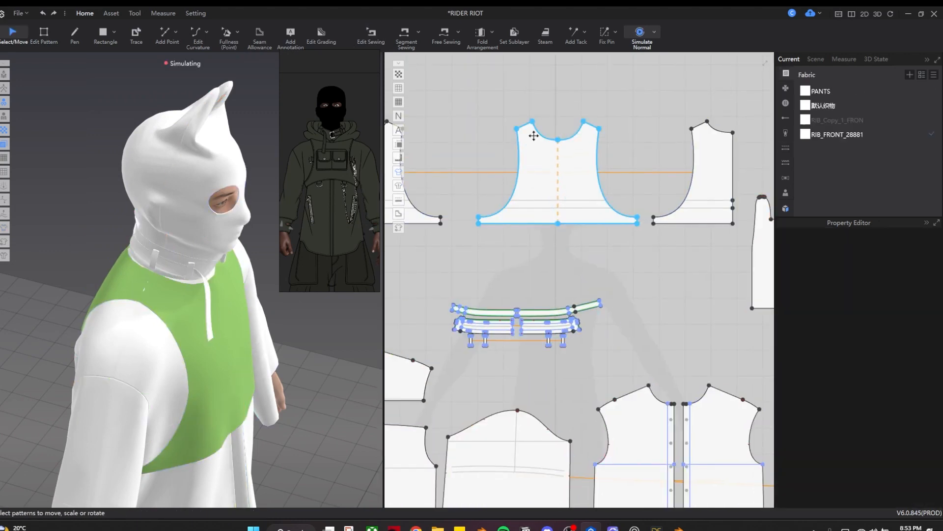
{"action": "key", "text": "2"}
{"action": "key", "text": "space"}
{"action": "left_click", "coordinate": [142, 226]}
{"action": "left_click", "coordinate": [141, 207]}
{"action": "key", "text": "space"}
{"action": "right_click_drag", "start_coordinate": [152, 314], "coordinate": [280, 393]}
{"action": "key", "text": "b"}
{"action": "scroll", "coordinate": [163, 391], "scroll_direction": "down", "scroll_amount": 4}
{"action": "right_click_drag", "start_coordinate": [163, 391], "coordinate": [2, 384]}
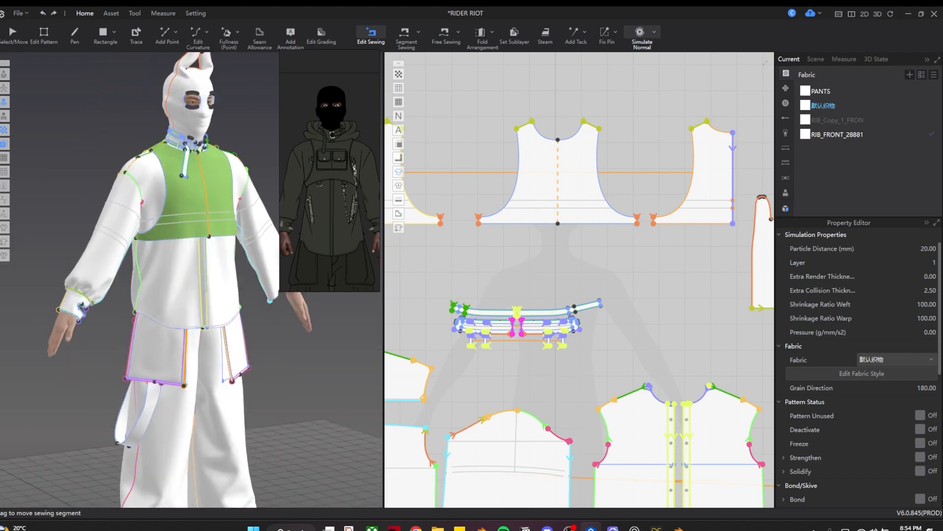
{"action": "scroll", "coordinate": [257, 355], "scroll_direction": "down", "scroll_amount": 3}
{"action": "right_click_drag", "start_coordinate": [320, 370], "coordinate": [274, 384]}
Step: Try pasting a copy of the two finished cuff pieces beneath the other sleeve
{"action": "key", "text": "q"}
{"action": "scroll", "coordinate": [256, 384], "scroll_direction": "up", "scroll_amount": 4}
{"action": "middle_click_drag", "start_coordinate": [553, 472], "coordinate": [522, 299]}
{"action": "left_click_drag", "start_coordinate": [532, 416], "coordinate": [429, 373]}
{"action": "scroll", "coordinate": [428, 379], "scroll_direction": "down", "scroll_amount": 4}
{"action": "middle_click_drag", "start_coordinate": [390, 391], "coordinate": [524, 396]}
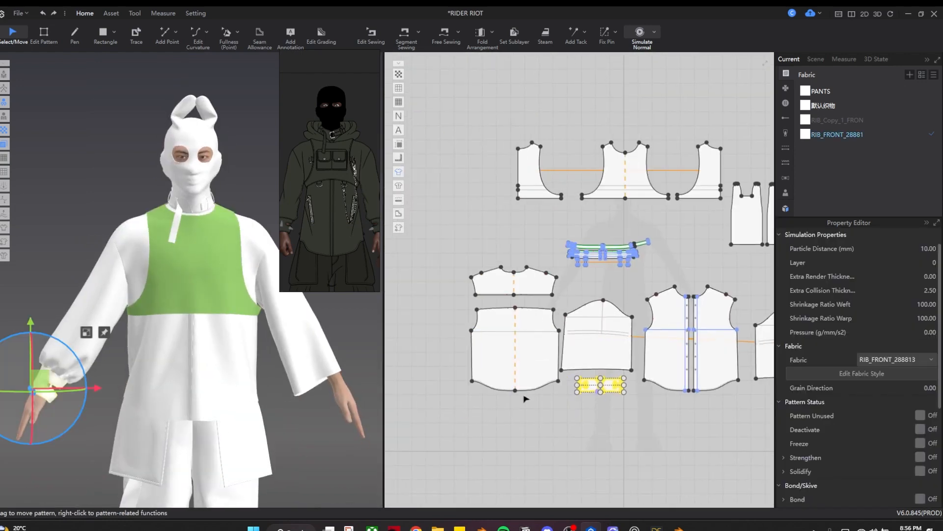
{"action": "scroll", "coordinate": [627, 394], "scroll_direction": "up", "scroll_amount": 7}
{"action": "scroll", "coordinate": [554, 388], "scroll_direction": "down", "scroll_amount": 3}
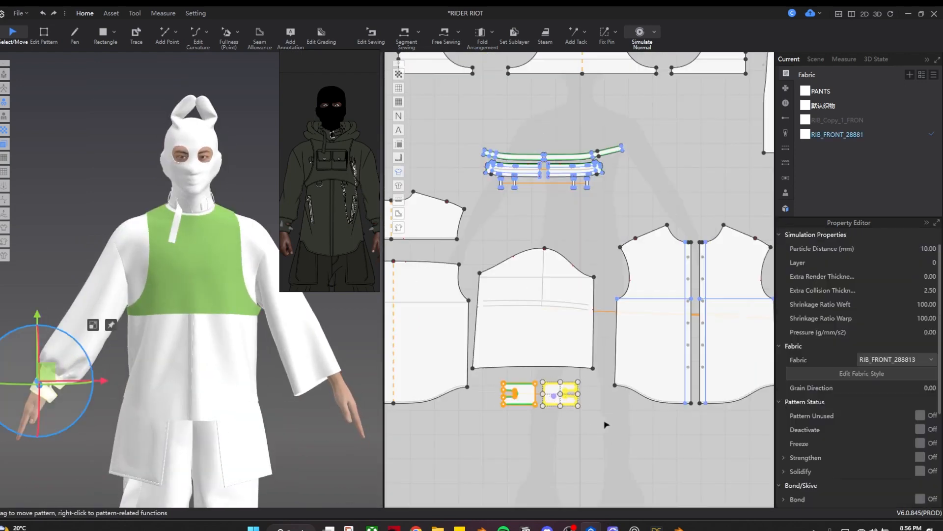
{"action": "scroll", "coordinate": [582, 397], "scroll_direction": "up", "scroll_amount": 3}
{"action": "key", "text": "ctrl+v"}
{"action": "middle_click_drag", "start_coordinate": [646, 385], "coordinate": [405, 393]}
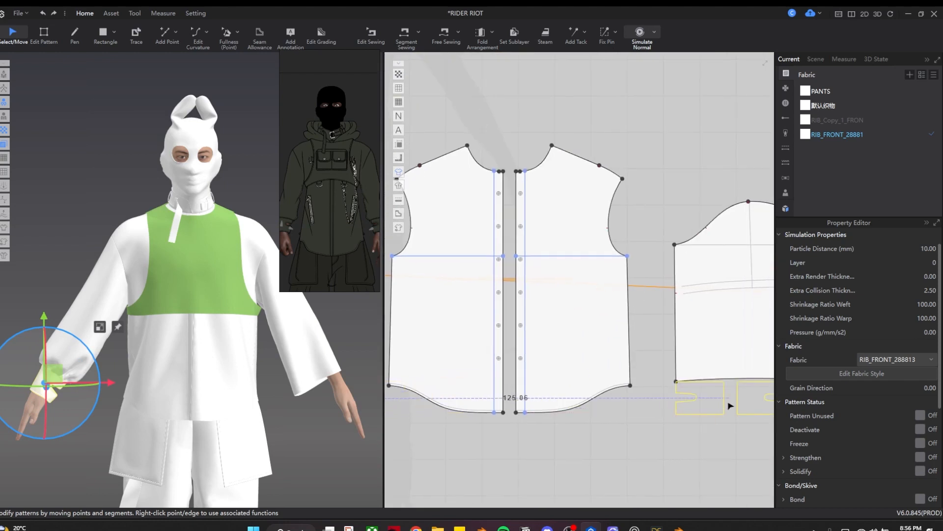
{"action": "left_click", "coordinate": [730, 399]}
{"action": "right_click_drag", "start_coordinate": [314, 385], "coordinate": [212, 401]}
{"action": "left_click_drag", "start_coordinate": [365, 368], "coordinate": [366, 370]}
{"action": "key", "text": "ctrl+z"}
{"action": "key", "text": "ctrl+z"}
Step: Paste the two cuff pieces beneath the other sleeve and move them around the bare wrist in 3D
{"action": "scroll", "coordinate": [510, 403], "scroll_direction": "down", "scroll_amount": 4}
{"action": "right_click", "coordinate": [605, 233]}
{"action": "left_click", "coordinate": [642, 254]}
{"action": "left_click", "coordinate": [617, 407]}
{"action": "scroll", "coordinate": [339, 366], "scroll_direction": "down", "scroll_amount": 6}
{"action": "left_click_drag", "start_coordinate": [377, 328], "coordinate": [263, 320]}
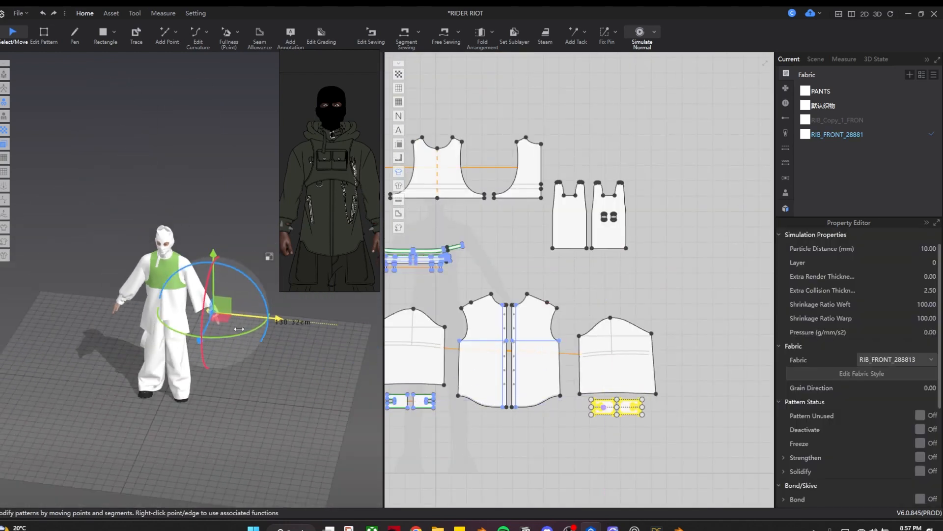
{"action": "scroll", "coordinate": [231, 341], "scroll_direction": "up", "scroll_amount": 8}
{"action": "middle_click_drag", "start_coordinate": [231, 341], "coordinate": [184, 255]}
{"action": "left_click_drag", "start_coordinate": [324, 382], "coordinate": [315, 381]}
{"action": "right_click_drag", "start_coordinate": [317, 393], "coordinate": [306, 379]}
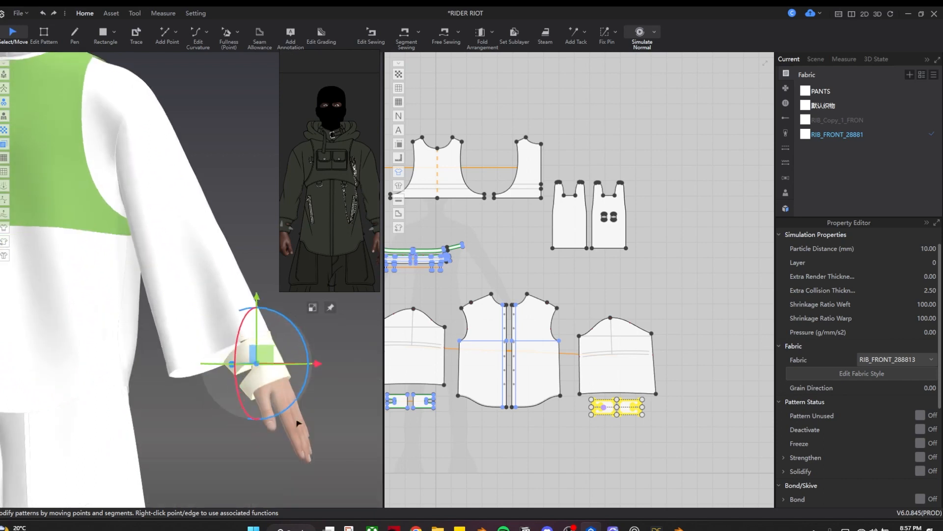
{"action": "scroll", "coordinate": [523, 393], "scroll_direction": "up", "scroll_amount": 4}
Step: Try sewing the second sleeve's hem to the top edges of the pasted cuff pieces
{"action": "key", "text": "m"}
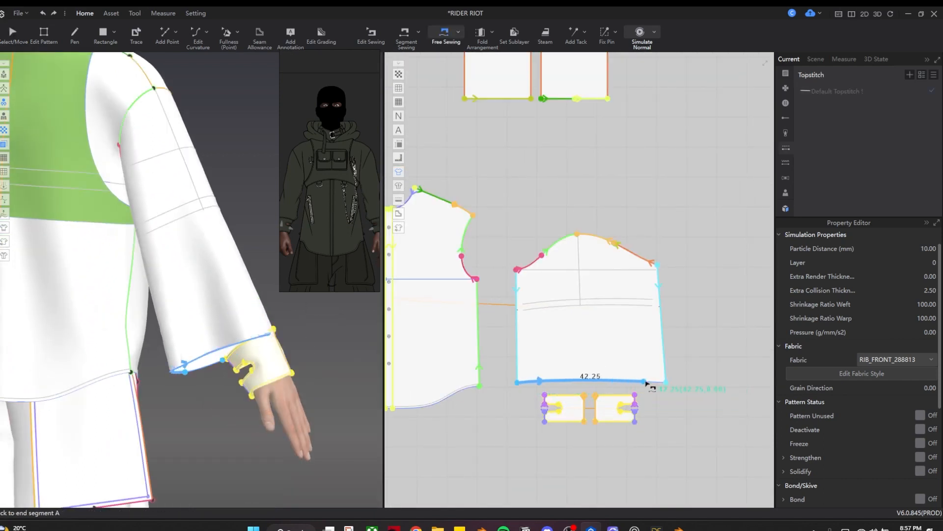
{"action": "left_click", "coordinate": [600, 395]}
{"action": "scroll", "coordinate": [247, 415], "scroll_direction": "down", "scroll_amount": 5}
{"action": "scroll", "coordinate": [534, 438], "scroll_direction": "up", "scroll_amount": 3}
Step: Try deleting the seams on the pasted cuffs' top edges, and undo the removals
{"action": "key", "text": "a"}
{"action": "left_click", "coordinate": [596, 399]}
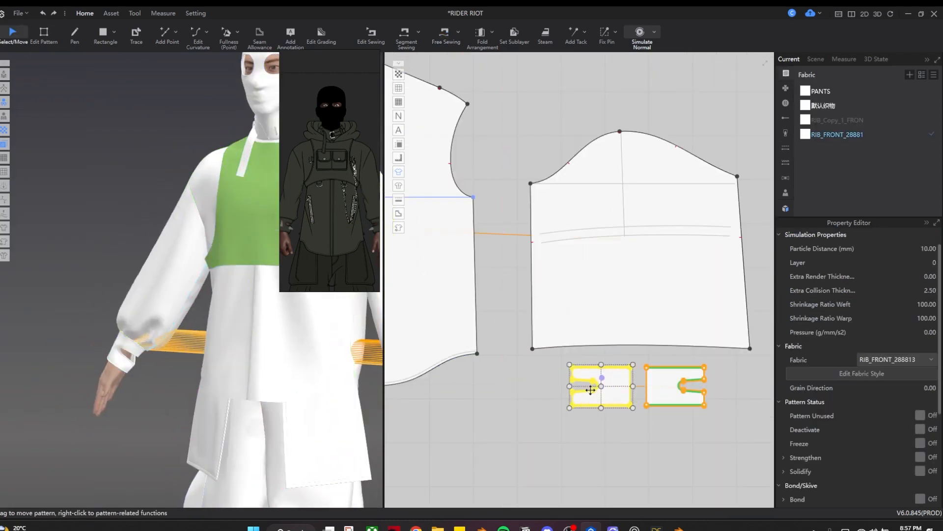
{"action": "key", "text": "b"}
{"action": "left_click", "coordinate": [626, 405]}
{"action": "key", "text": "Delete"}
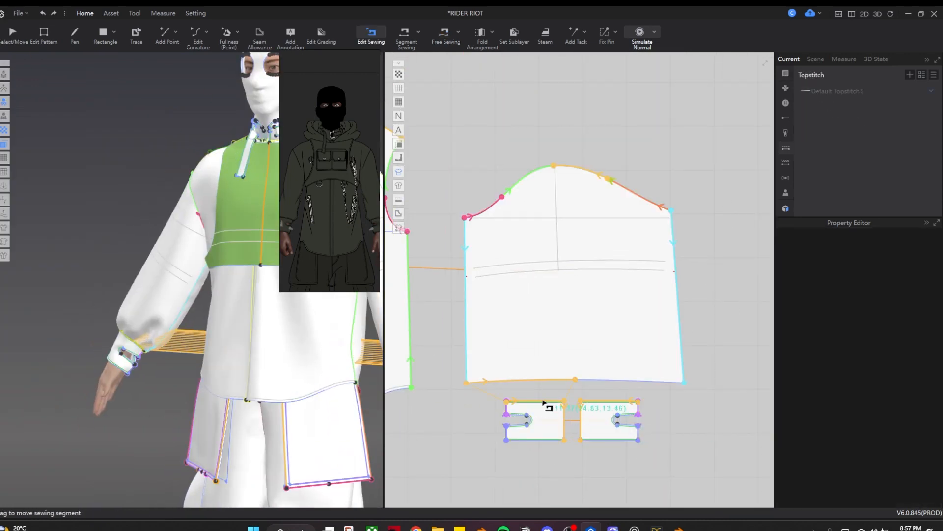
{"action": "left_click", "coordinate": [542, 401]}
{"action": "key", "text": "Delete"}
{"action": "key", "text": "ctrl+z"}
{"action": "key", "text": "ctrl+z"}
{"action": "key", "text": "ctrl+z"}
Step: Try unlinking the two pasted cuff pieces and removing the seam along one cuff's top edge
{"action": "key", "text": "a"}
{"action": "left_click_drag", "start_coordinate": [657, 447], "coordinate": [498, 400]}
{"action": "right_click", "coordinate": [534, 421]}
{"action": "left_click", "coordinate": [568, 111]}
{"action": "key", "text": "m"}
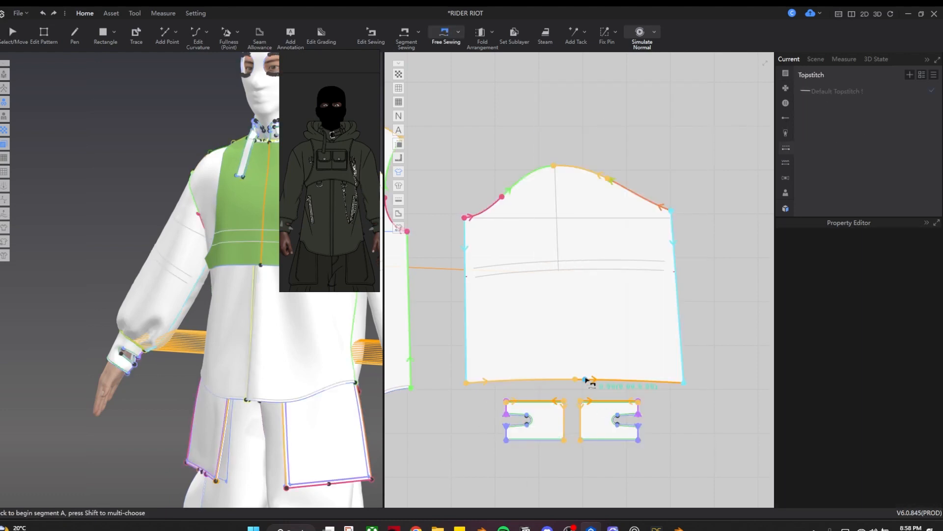
{"action": "left_click", "coordinate": [611, 402]}
{"action": "key", "text": "Delete"}
{"action": "scroll", "coordinate": [547, 418], "scroll_direction": "up", "scroll_amount": 3}
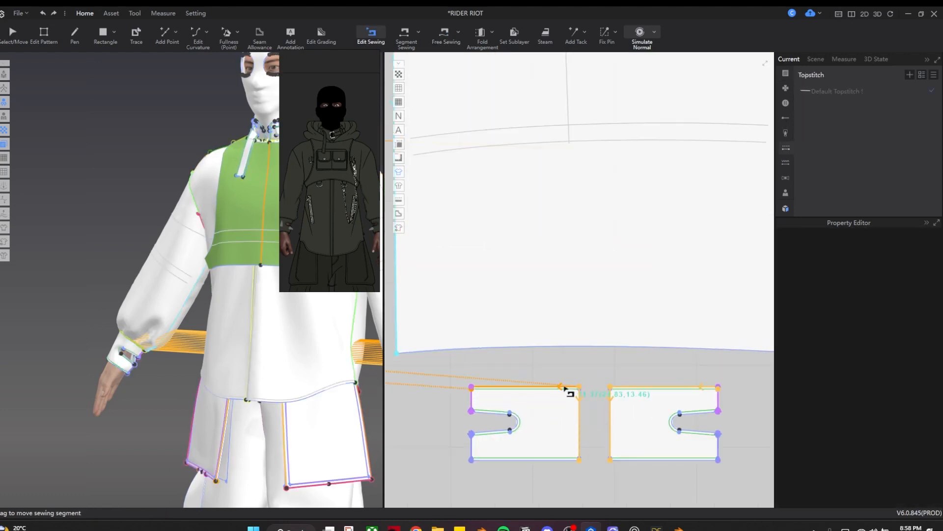
Step: Undo the last seam changes and delete the seams between the second sleeve's hem and its cuffs
{"action": "left_click", "coordinate": [565, 388]}
{"action": "key", "text": "ctrl+z"}
{"action": "key", "text": "ctrl+z"}
{"action": "left_click", "coordinate": [565, 387]}
{"action": "key", "text": "Delete"}
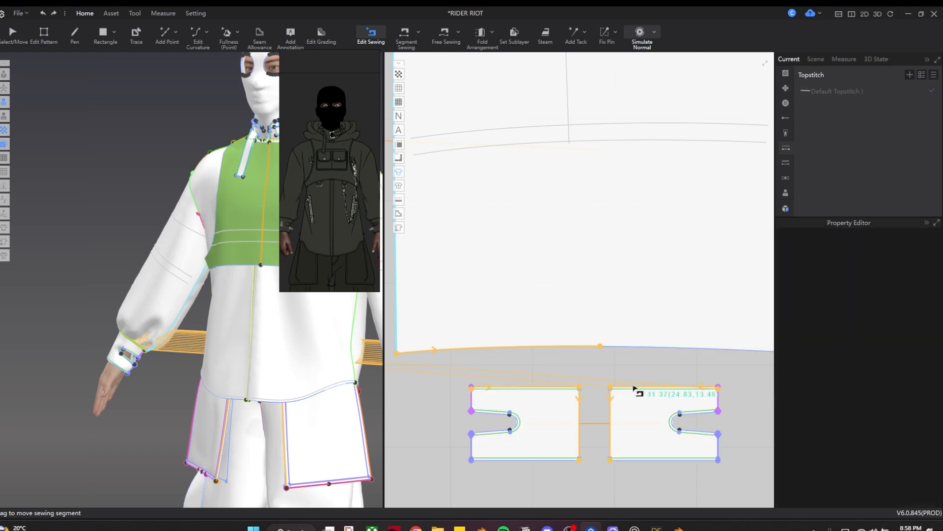
{"action": "left_click", "coordinate": [635, 388]}
{"action": "key", "text": "Delete"}
Step: Delete the second sleeve together with its pasted cuff pieces
{"action": "scroll", "coordinate": [564, 393], "scroll_direction": "down", "scroll_amount": 5}
{"action": "left_click", "coordinate": [527, 410]}
{"action": "key", "text": "a"}
{"action": "left_click_drag", "start_coordinate": [631, 445], "coordinate": [494, 288]}
{"action": "key", "text": "Delete"}
{"action": "scroll", "coordinate": [506, 363], "scroll_direction": "down", "scroll_amount": 3}
{"action": "middle_click_drag", "start_coordinate": [506, 362], "coordinate": [700, 362]}
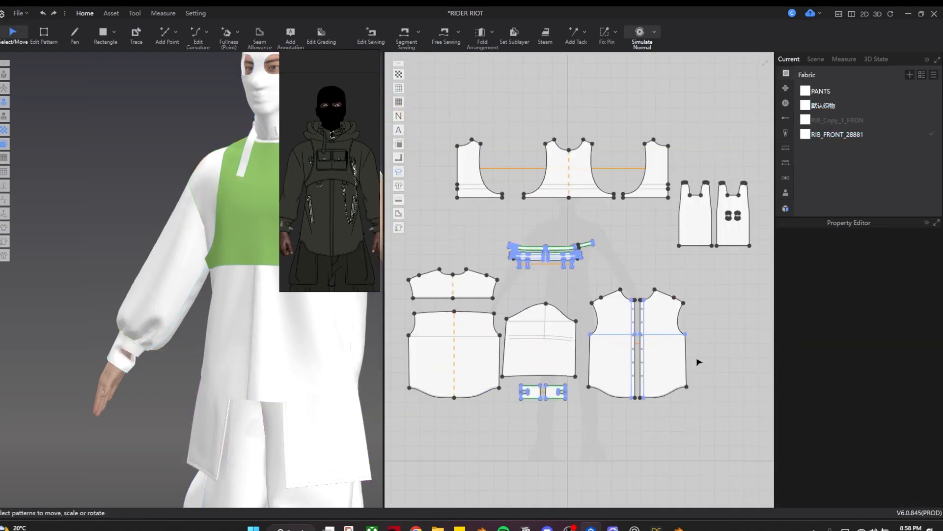
Step: Try creating a symmetric copy of the remaining sleeve on the other side of the front panels and simulating it
{"action": "left_click", "coordinate": [528, 369]}
{"action": "key", "text": "ctrl+d"}
{"action": "scroll", "coordinate": [84, 464], "scroll_direction": "down", "scroll_amount": 5}
{"action": "scroll", "coordinate": [177, 314], "scroll_direction": "up", "scroll_amount": 3}
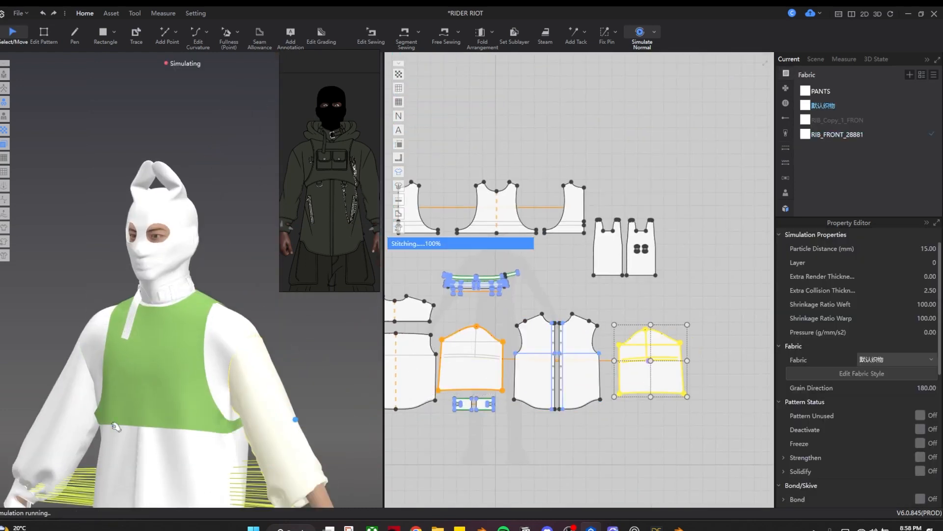
{"action": "key", "text": "space"}
{"action": "scroll", "coordinate": [179, 444], "scroll_direction": "down", "scroll_amount": 2}
{"action": "middle_click_drag", "start_coordinate": [179, 444], "coordinate": [204, 339]}
{"action": "scroll", "coordinate": [503, 401], "scroll_direction": "up", "scroll_amount": 5}
Step: Try editing the seam at the sleeve hem, and undo back to the single sleeve
{"action": "key", "text": "b"}
{"action": "scroll", "coordinate": [420, 392], "scroll_direction": "up", "scroll_amount": 5}
{"action": "left_click", "coordinate": [419, 396]}
{"action": "scroll", "coordinate": [439, 409], "scroll_direction": "down", "scroll_amount": 6}
{"action": "middle_click_drag", "start_coordinate": [510, 414], "coordinate": [529, 403]}
{"action": "key", "text": "ctrl+z"}
{"action": "key", "text": "a"}
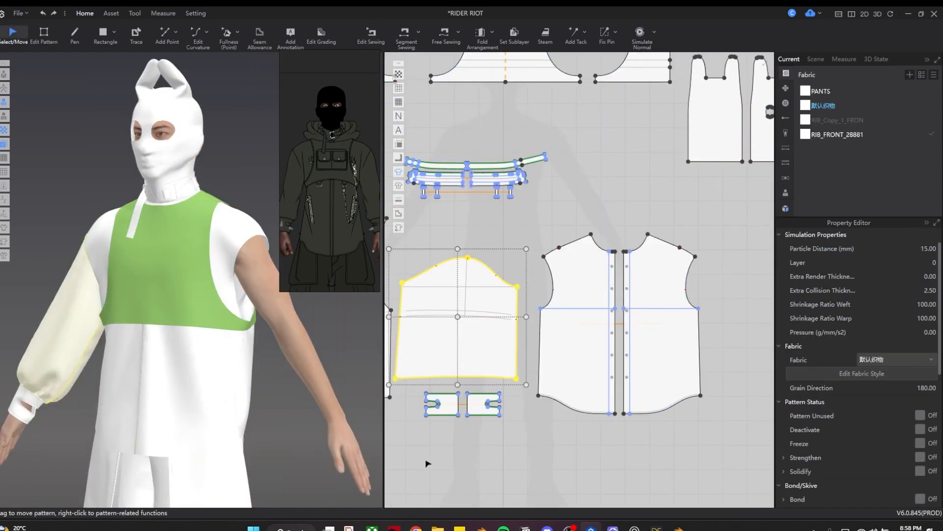
Step: Remove the symmetry link between the two cuff pieces beneath the remaining sleeve
{"action": "scroll", "coordinate": [434, 420], "scroll_direction": "up", "scroll_amount": 4}
{"action": "left_click", "coordinate": [459, 390]}
{"action": "right_click", "coordinate": [459, 391]}
{"action": "left_click", "coordinate": [497, 79]}
{"action": "left_click", "coordinate": [521, 437]}
Step: Create symmetric copies of the sleeve and both cuff pieces on the other side of the front panels
{"action": "scroll", "coordinate": [478, 375], "scroll_direction": "down", "scroll_amount": 6}
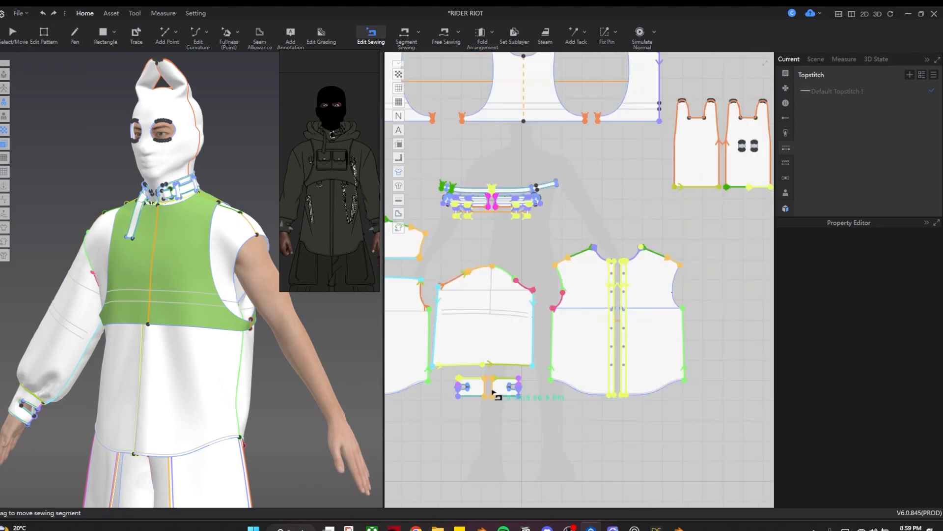
{"action": "left_click", "coordinate": [424, 388]}
{"action": "left_click", "coordinate": [639, 387]}
{"action": "left_click", "coordinate": [435, 440]}
{"action": "left_click", "coordinate": [457, 442], "text": "shift"}
{"action": "key", "text": "ctrl+d"}
{"action": "left_click", "coordinate": [655, 436]}
Step: Move the copied cuff pieces onto the bare wrist in 3D, simulate, and pull the gathered sleeve into place
{"action": "scroll", "coordinate": [276, 450], "scroll_direction": "down", "scroll_amount": 4}
{"action": "scroll", "coordinate": [276, 450], "scroll_direction": "down", "scroll_amount": 4}
{"action": "right_click_drag", "start_coordinate": [230, 375], "coordinate": [263, 380]}
{"action": "left_click_drag", "start_coordinate": [369, 344], "coordinate": [261, 344]}
{"action": "scroll", "coordinate": [315, 428], "scroll_direction": "up", "scroll_amount": 6}
{"action": "scroll", "coordinate": [315, 428], "scroll_direction": "up", "scroll_amount": 3}
{"action": "middle_click_drag", "start_coordinate": [315, 428], "coordinate": [318, 380]}
{"action": "key", "text": "space"}
{"action": "left_click_drag", "start_coordinate": [173, 399], "coordinate": [228, 400]}
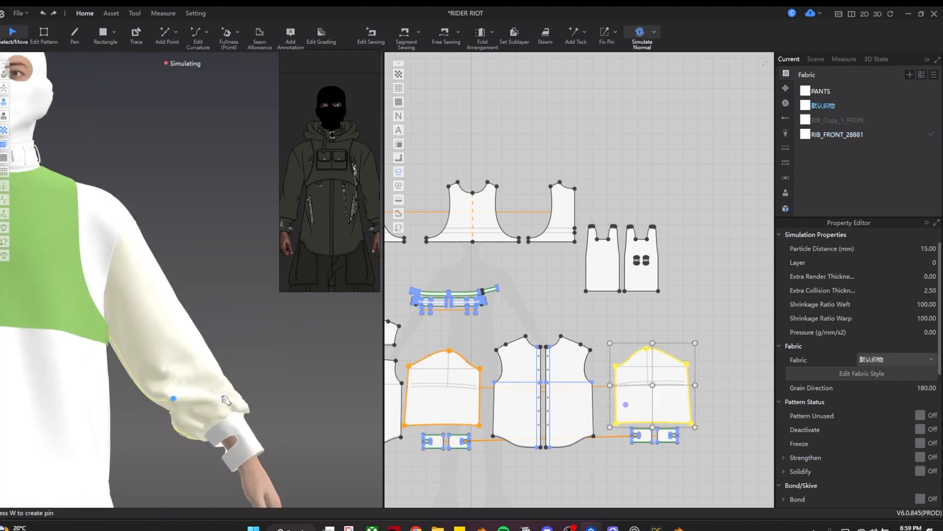
Step: Run the simulation again and view the mirrored sleeve so it settles on the wrist
{"action": "key", "text": "space"}
{"action": "right_click_drag", "start_coordinate": [304, 403], "coordinate": [227, 413]}
{"action": "key", "text": "space"}
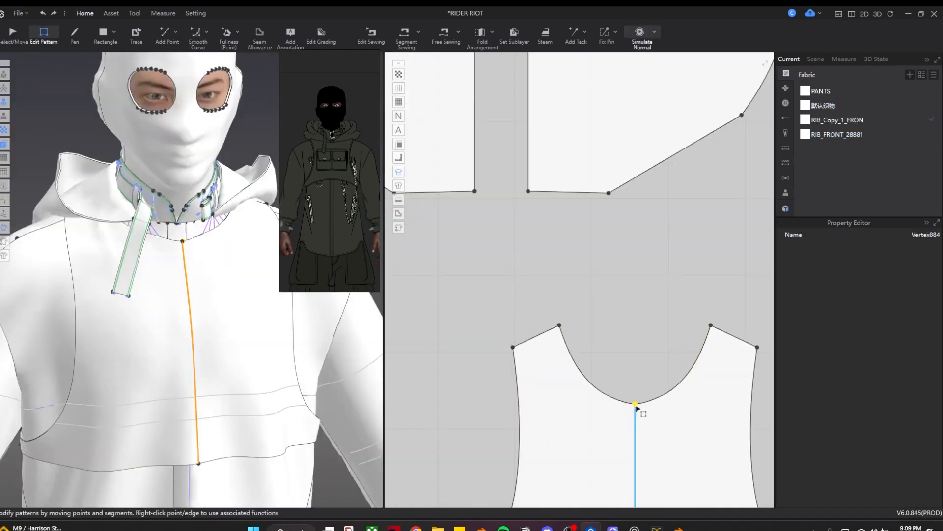
Step: Lower the centre point of the chest overlay's neckline and bend its edges into a rounder scoop
{"action": "key", "text": "space"}
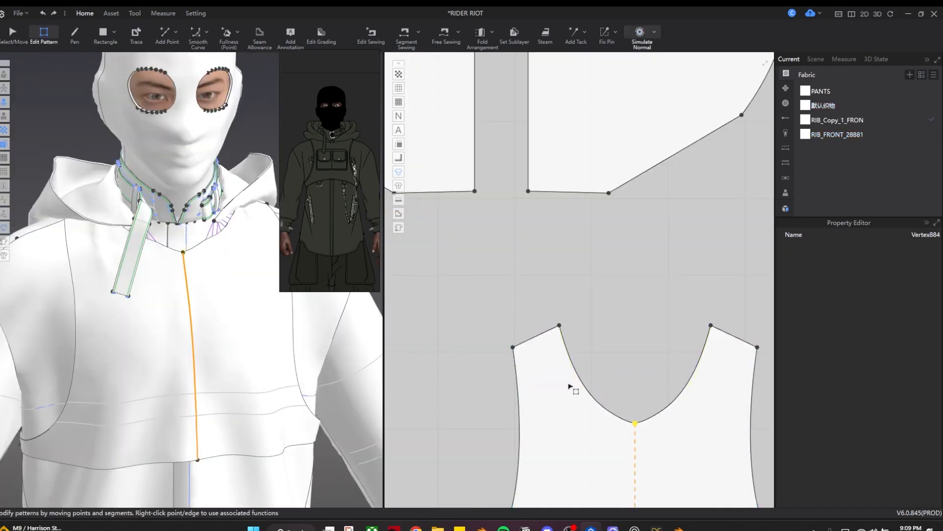
{"action": "scroll", "coordinate": [636, 418], "scroll_direction": "up", "scroll_amount": 2}
{"action": "middle_click_drag", "start_coordinate": [635, 418], "coordinate": [607, 331]}
{"action": "key", "text": "c"}
{"action": "left_click_drag", "start_coordinate": [541, 293], "coordinate": [535, 299]}
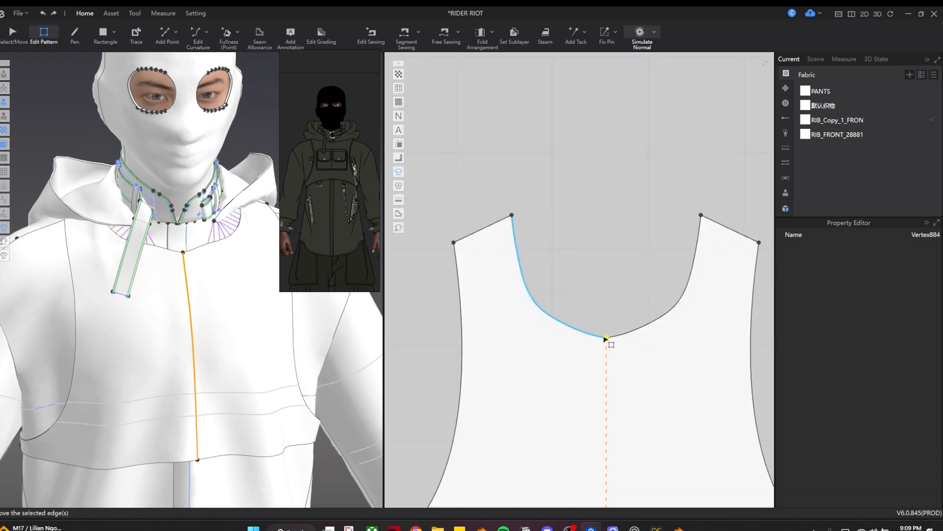
Step: Simulate the garment and refine the chest overlay's neckline curve to be fuller and deeper
{"action": "key", "text": "space"}
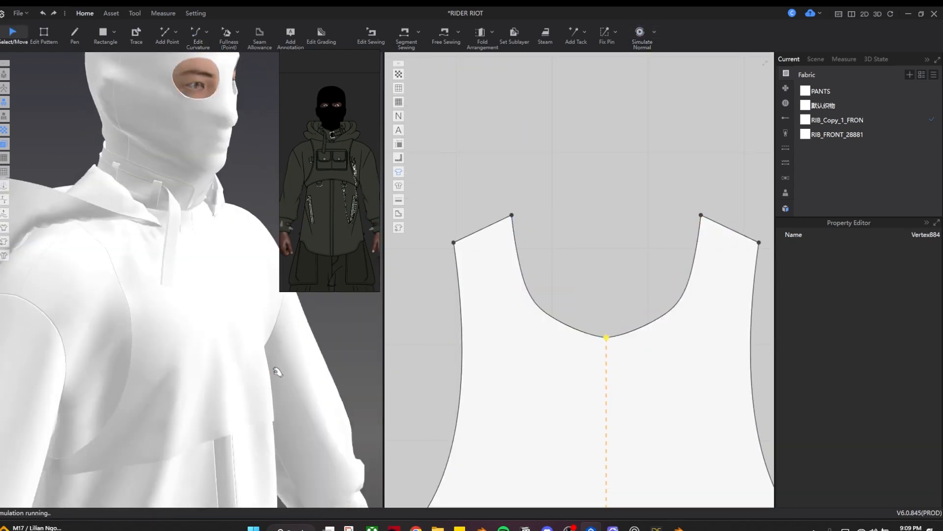
{"action": "scroll", "coordinate": [502, 330], "scroll_direction": "down", "scroll_amount": 1}
{"action": "key", "text": "z"}
{"action": "key", "text": "c"}
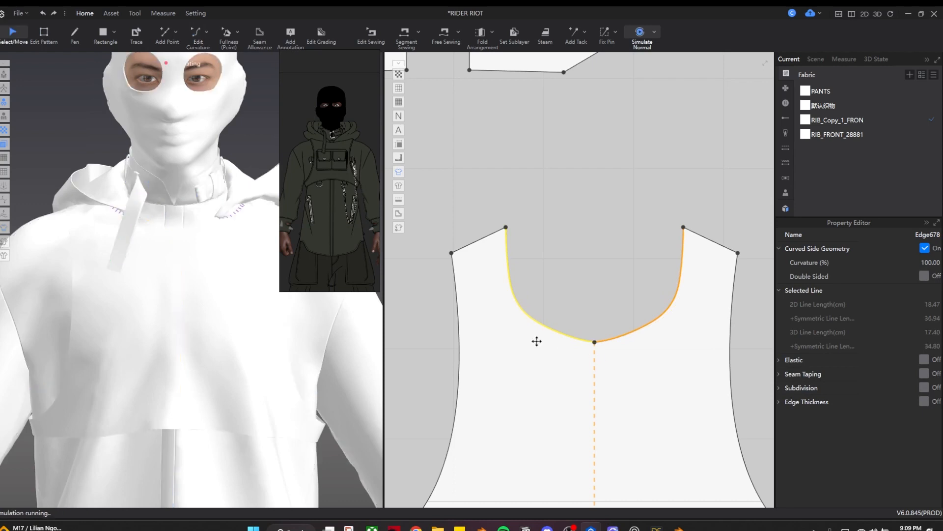
{"action": "scroll", "coordinate": [219, 328], "scroll_direction": "down", "scroll_amount": 4}
{"action": "right_click_drag", "start_coordinate": [219, 328], "coordinate": [230, 317]}
Step: Rename the default fabric as SHIRT and set its front colour to white
{"action": "left_click", "coordinate": [818, 106]}
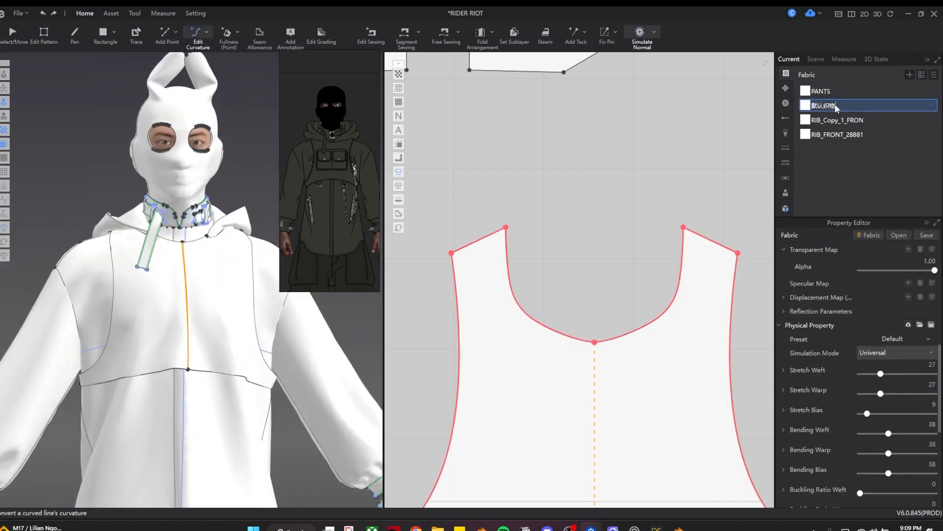
{"action": "left_click", "coordinate": [918, 319]}
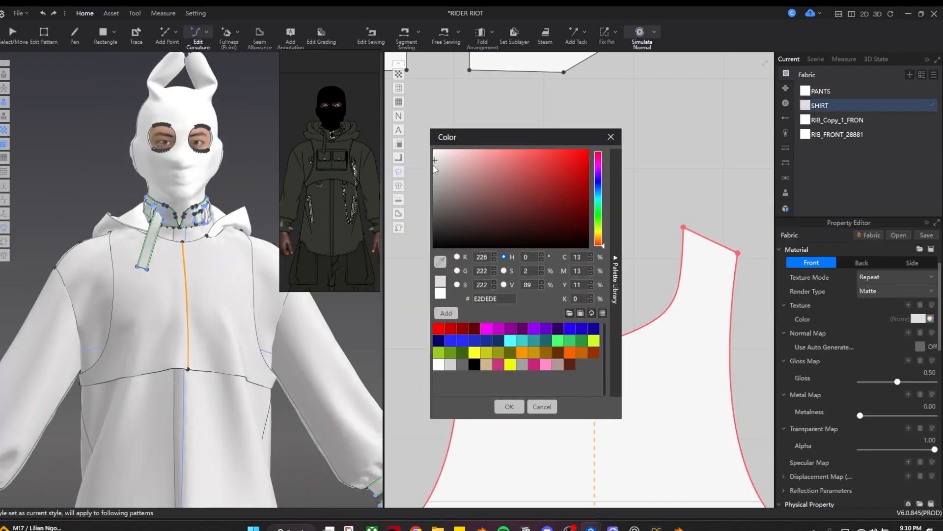
{"action": "left_click", "coordinate": [510, 406]}
Step: Simulate the jacket and pull at the chest in 3D to settle the reshaped overlay
{"action": "key", "text": "space"}
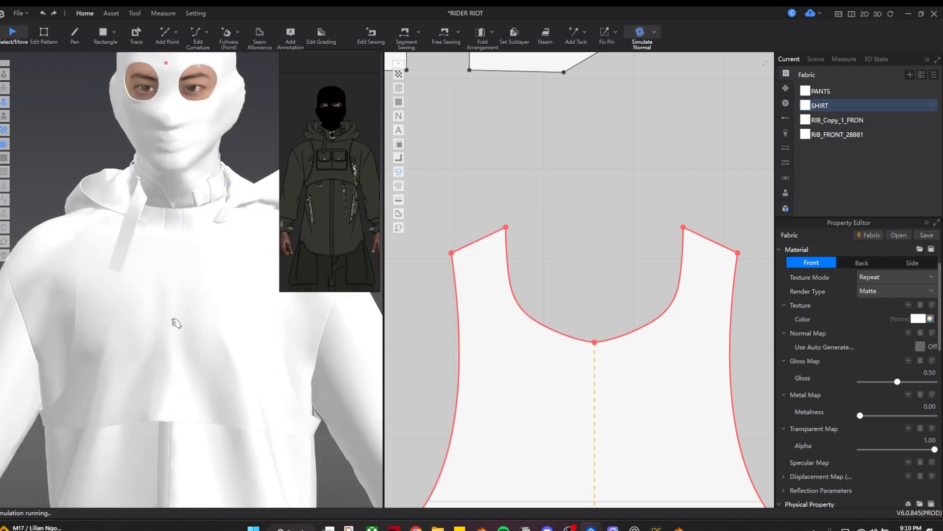
{"action": "right_click_drag", "start_coordinate": [158, 339], "coordinate": [196, 278]}
{"action": "left_click", "coordinate": [199, 275]}
{"action": "right_click_drag", "start_coordinate": [183, 350], "coordinate": [133, 319]}
{"action": "key", "text": "space"}
{"action": "key", "text": "c"}
Step: Select both hood halves, scale them down in height, and simulate the smaller hood
{"action": "scroll", "coordinate": [513, 252], "scroll_direction": "down", "scroll_amount": 6}
{"action": "middle_click_drag", "start_coordinate": [524, 248], "coordinate": [569, 434]}
{"action": "key", "text": "a"}
{"action": "left_click", "coordinate": [472, 221]}
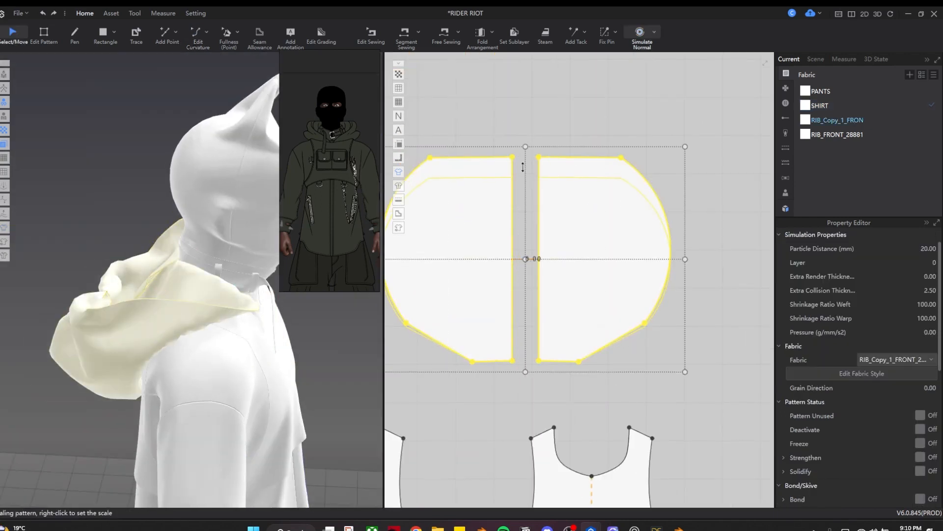
{"action": "key", "text": "space"}
{"action": "right_click_drag", "start_coordinate": [241, 312], "coordinate": [106, 330]}
{"action": "key", "text": "space"}
{"action": "right_click_drag", "start_coordinate": [120, 296], "coordinate": [255, 315]}
{"action": "scroll", "coordinate": [564, 211], "scroll_direction": "up", "scroll_amount": 2}
Step: Remove the sewing that joins the two hood halves and open them up in 3D
{"action": "key", "text": "b"}
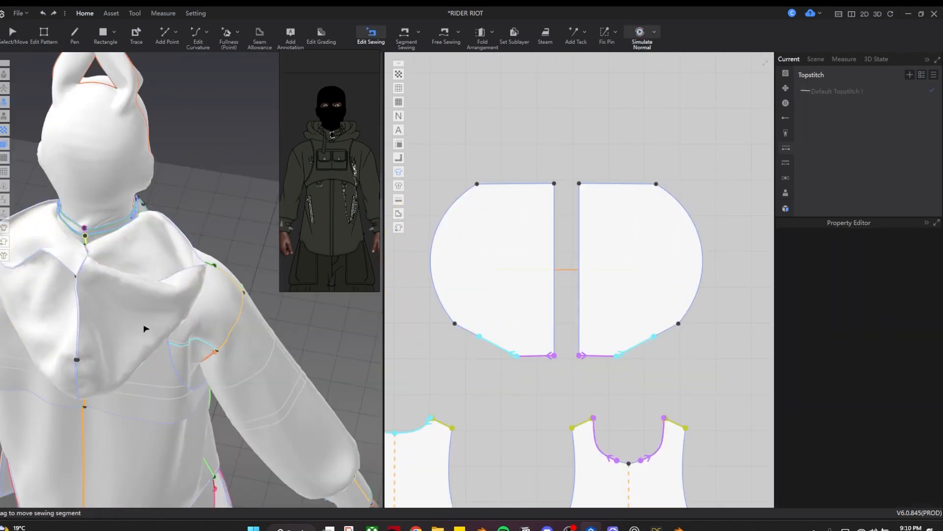
{"action": "key", "text": "space"}
{"action": "left_click", "coordinate": [544, 216]}
{"action": "left_click", "coordinate": [594, 200]}
{"action": "key", "text": "8"}
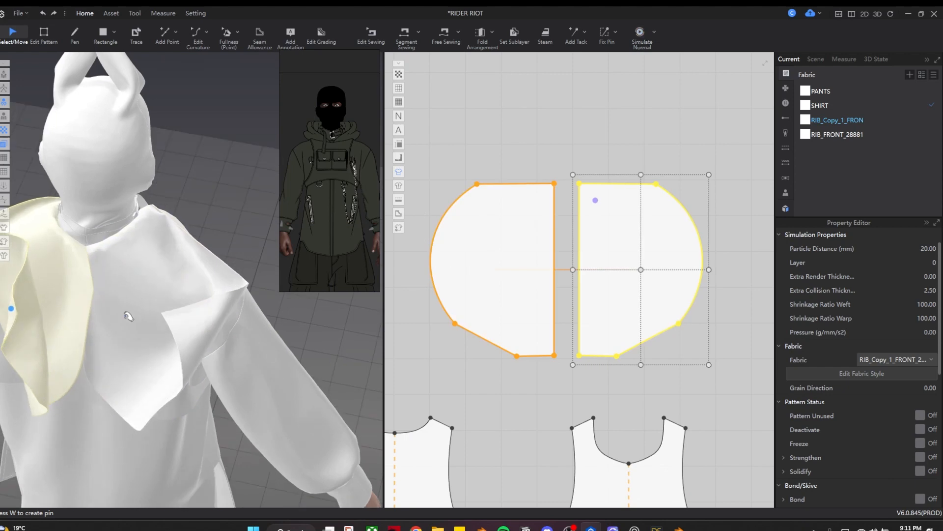
Step: Free-sew the two hood halves together along their curved outer and top edges, and simulate the hood
{"action": "key", "text": "space"}
{"action": "key", "text": "b"}
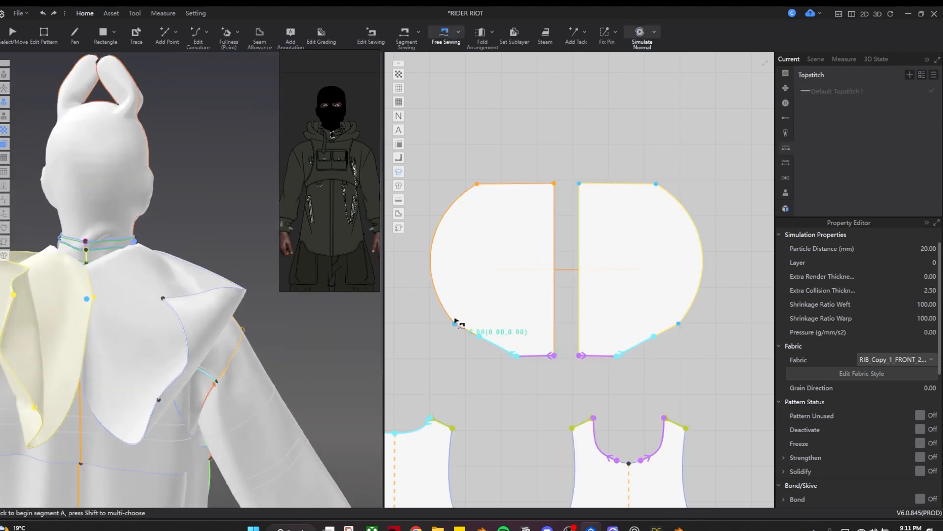
{"action": "left_click", "coordinate": [559, 198]}
{"action": "key", "text": "space"}
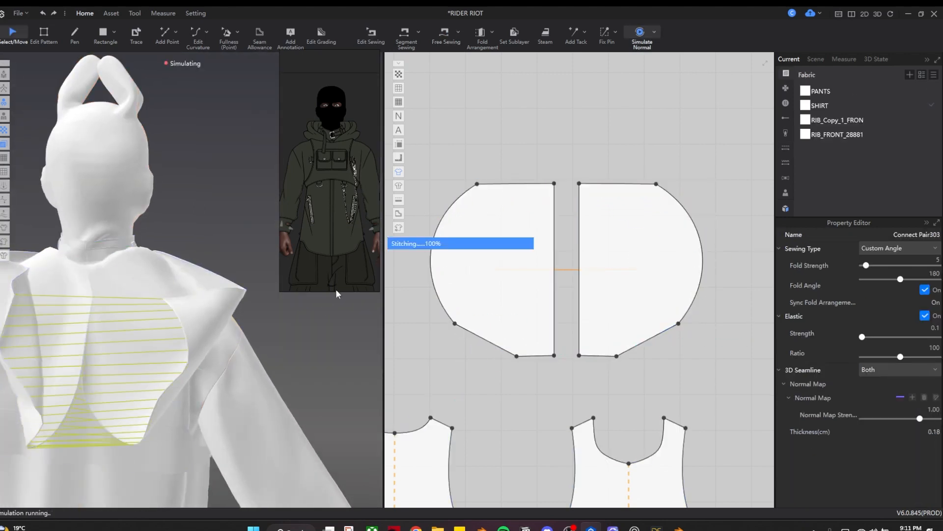
{"action": "right_click_drag", "start_coordinate": [185, 359], "coordinate": [143, 346]}
{"action": "left_click_drag", "start_coordinate": [143, 345], "coordinate": [171, 398]}
{"action": "key", "text": "space"}
Step: Lower the centre point of the back overlay's neckline and simulate, pulling the hood in 3D
{"action": "key", "text": "m"}
{"action": "scroll", "coordinate": [543, 351], "scroll_direction": "down", "scroll_amount": 3}
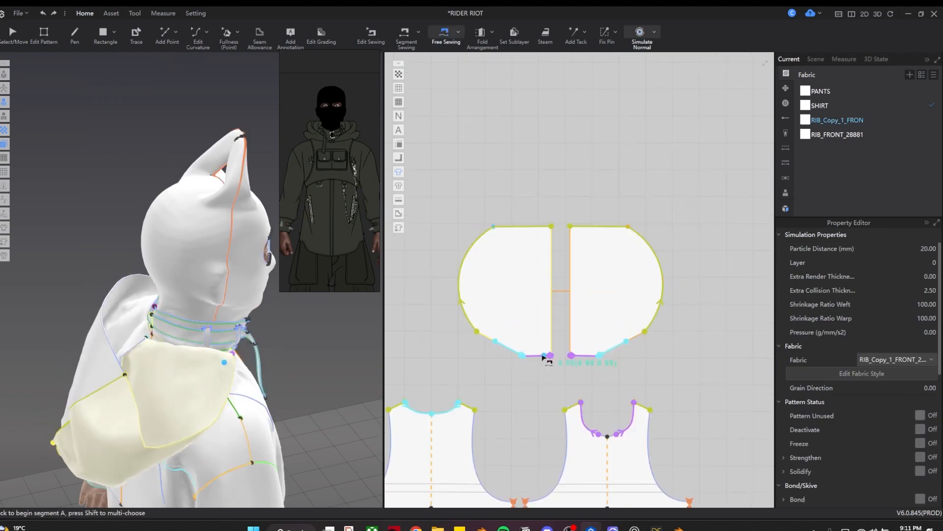
{"action": "key", "text": "z"}
{"action": "middle_click_drag", "start_coordinate": [426, 399], "coordinate": [551, 289]}
{"action": "scroll", "coordinate": [550, 289], "scroll_direction": "up", "scroll_amount": 4}
{"action": "left_click_drag", "start_coordinate": [558, 308], "coordinate": [559, 322]}
{"action": "key", "text": "space"}
{"action": "left_click_drag", "start_coordinate": [210, 379], "coordinate": [195, 402]}
{"action": "right_click_drag", "start_coordinate": [196, 393], "coordinate": [121, 343]}
{"action": "left_click_drag", "start_coordinate": [263, 339], "coordinate": [305, 343]}
{"action": "scroll", "coordinate": [500, 365], "scroll_direction": "down", "scroll_amount": 5}
Step: Delete both hood halves and simulate the hoodless jacket
{"action": "key", "text": "q"}
{"action": "left_click_drag", "start_coordinate": [514, 224], "coordinate": [648, 315]}
{"action": "key", "text": "Delete"}
{"action": "scroll", "coordinate": [267, 344], "scroll_direction": "down", "scroll_amount": 2}
{"action": "middle_click_drag", "start_coordinate": [273, 369], "coordinate": [263, 302]}
{"action": "right_click_drag", "start_coordinate": [238, 348], "coordinate": [89, 361]}
{"action": "left_click", "coordinate": [239, 308]}
{"action": "key", "text": "space"}
Step: Apply the RIB_Copy_1_FRON fabric to the chest and back overlay pieces and simulate
{"action": "left_click_drag", "start_coordinate": [441, 313], "coordinate": [675, 410]}
{"action": "right_click", "coordinate": [813, 117]}
{"action": "left_click", "coordinate": [838, 149]}
{"action": "key", "text": "space"}
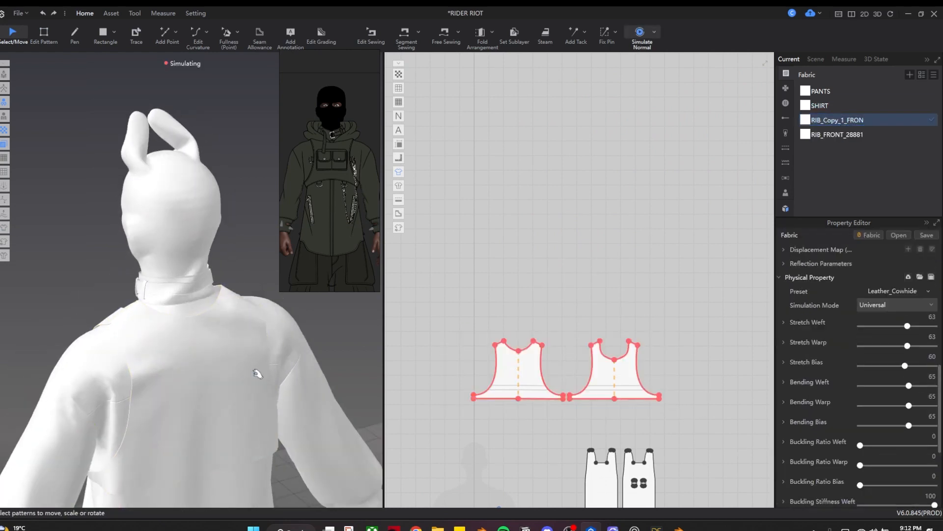
{"action": "left_click", "coordinate": [511, 373]}
{"action": "key", "text": "space"}
{"action": "right_click_drag", "start_coordinate": [231, 354], "coordinate": [295, 354]}
Step: Change the sewing type of the overlay's shoulder seam and simulate, pulling the cloth in 3D
{"action": "key", "text": "b"}
{"action": "left_click", "coordinate": [538, 342]}
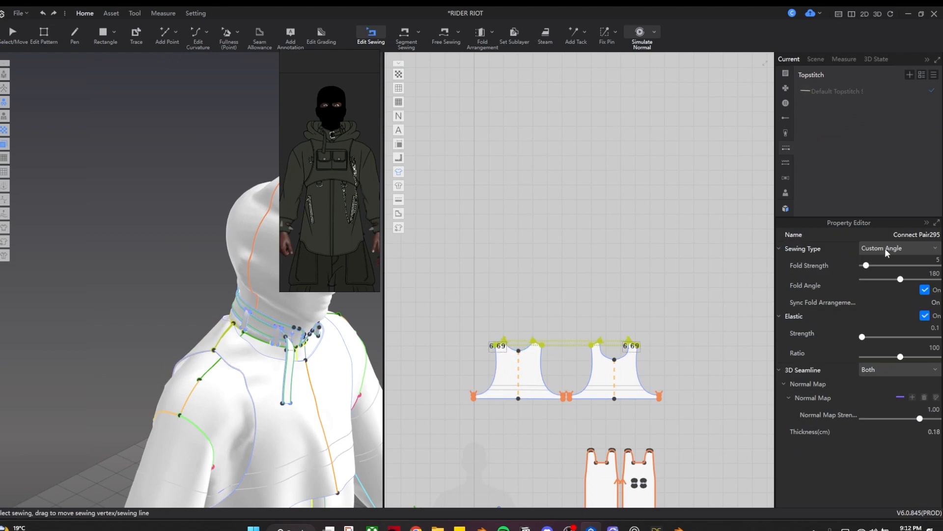
{"action": "left_click", "coordinate": [887, 251]}
{"action": "left_click", "coordinate": [883, 270]}
{"action": "key", "text": "q"}
{"action": "key", "text": "space"}
{"action": "left_click_drag", "start_coordinate": [266, 394], "coordinate": [372, 396]}
{"action": "key", "text": "space"}
Step: Raise the neckline centre points of the back and chest overlay pieces and simulate the jacket
{"action": "key", "text": "z"}
{"action": "scroll", "coordinate": [549, 376], "scroll_direction": "up", "scroll_amount": 4}
{"action": "left_click", "coordinate": [475, 306]}
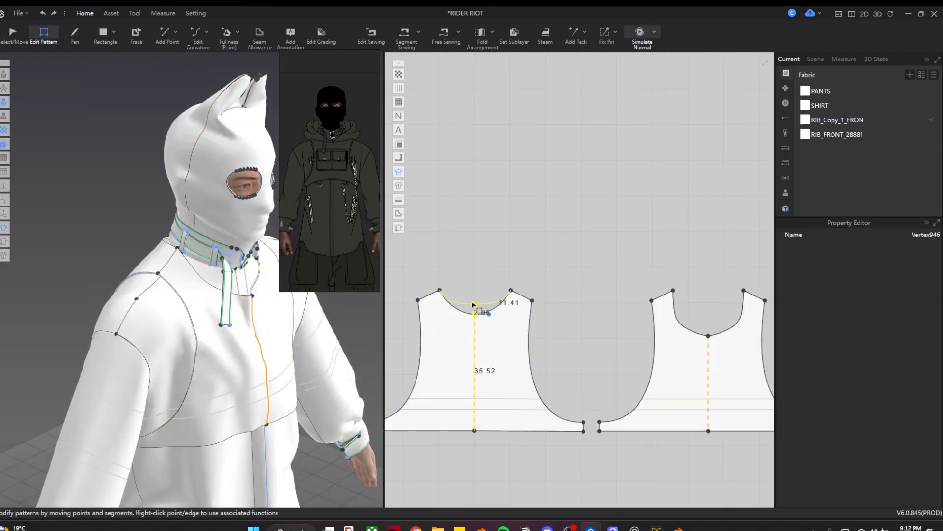
{"action": "right_click_drag", "start_coordinate": [344, 362], "coordinate": [268, 330]}
{"action": "left_click", "coordinate": [222, 379]}
{"action": "scroll", "coordinate": [241, 327], "scroll_direction": "down", "scroll_amount": 2}
{"action": "scroll", "coordinate": [217, 295], "scroll_direction": "up", "scroll_amount": 3}
{"action": "key", "text": "space"}
{"action": "key", "text": "q"}
{"action": "left_click", "coordinate": [152, 375]}
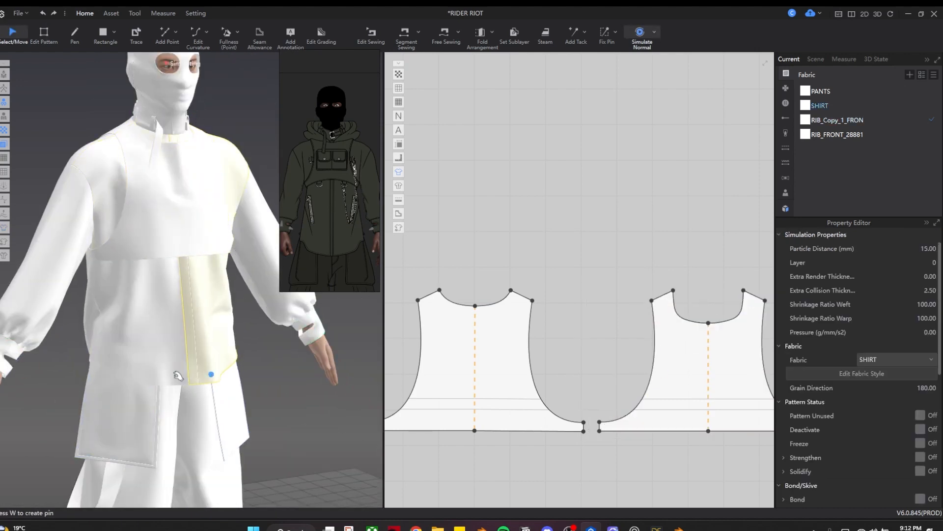
Step: Extend the curved hem edges of the front and back body pieces downward, keeping the old hem as an internal line
{"action": "key", "text": "space"}
{"action": "key", "text": "z"}
{"action": "scroll", "coordinate": [444, 339], "scroll_direction": "down", "scroll_amount": 5}
{"action": "middle_click_drag", "start_coordinate": [484, 484], "coordinate": [509, 275]}
{"action": "left_click", "coordinate": [512, 340]}
{"action": "scroll", "coordinate": [511, 339], "scroll_direction": "up", "scroll_amount": 7}
{"action": "left_click", "coordinate": [637, 294]}
{"action": "scroll", "coordinate": [742, 347], "scroll_direction": "down", "scroll_amount": 5}
{"action": "middle_click_drag", "start_coordinate": [634, 346], "coordinate": [743, 353]}
{"action": "left_click", "coordinate": [503, 329], "text": "shift"}
{"action": "right_click", "coordinate": [503, 330]}
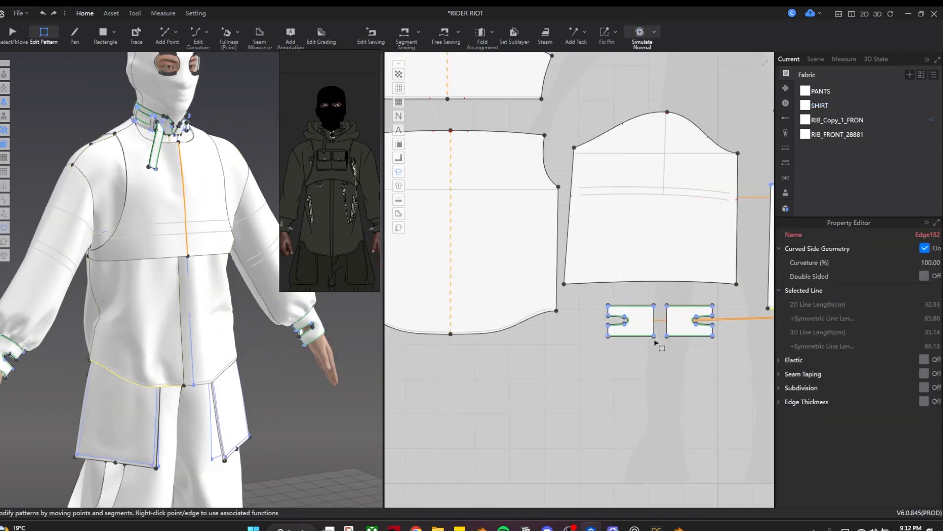
{"action": "left_click", "coordinate": [545, 402]}
{"action": "left_click", "coordinate": [487, 349]}
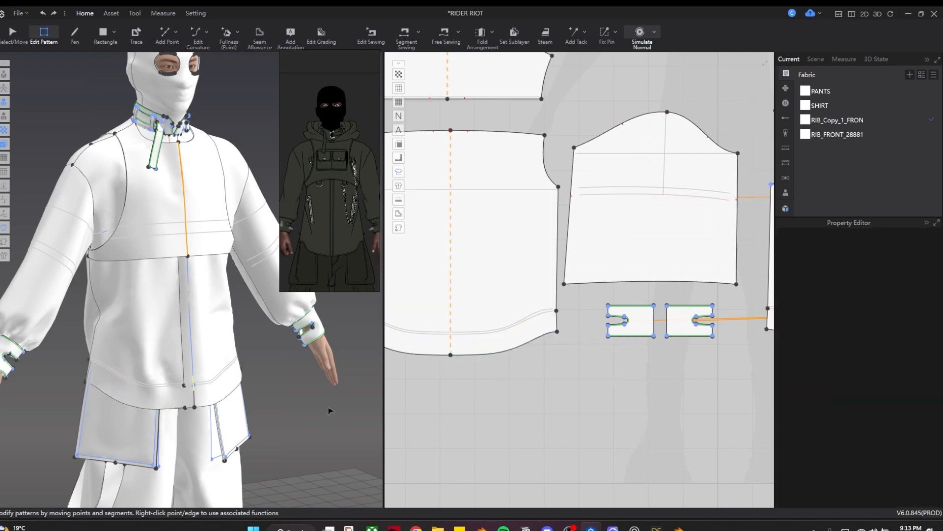
Step: Simulate the lengthened body and extend the front placket's internal line down to the new hem
{"action": "key", "text": "space"}
{"action": "middle_click_drag", "start_coordinate": [766, 348], "coordinate": [498, 339]}
{"action": "scroll", "coordinate": [579, 331], "scroll_direction": "up", "scroll_amount": 3}
{"action": "key", "text": "z"}
{"action": "right_click", "coordinate": [609, 326]}
{"action": "left_click", "coordinate": [658, 367]}
Step: Simulate and pull the front panel's lower corner in 3D to straighten the placket
{"action": "key", "text": "b"}
{"action": "key", "text": "q"}
{"action": "key", "text": "space"}
{"action": "left_click", "coordinate": [192, 410]}
{"action": "left_click_drag", "start_coordinate": [190, 405], "coordinate": [201, 441]}
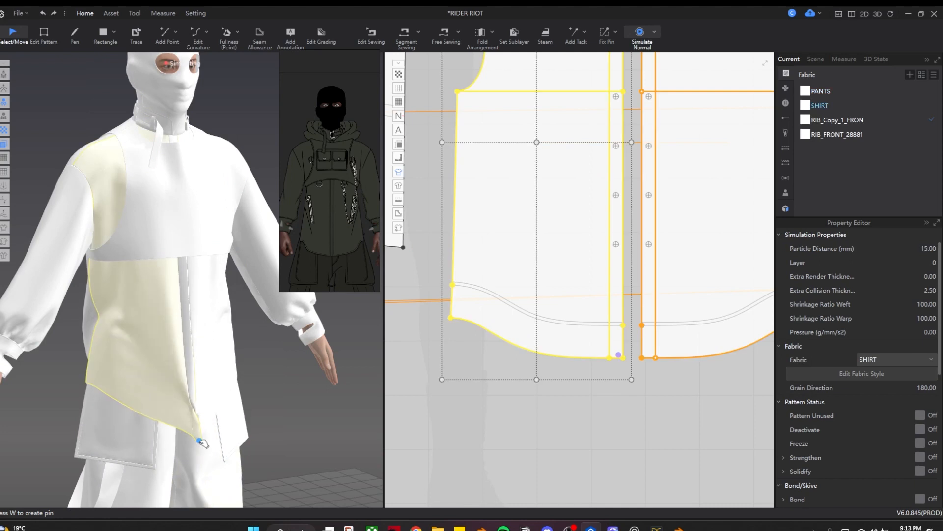
{"action": "left_click_drag", "start_coordinate": [215, 479], "coordinate": [247, 471]}
Step: Delete the existing sewing between the two front placket strips
{"action": "key", "text": "z"}
{"action": "key", "text": "space"}
{"action": "key", "text": "q"}
{"action": "right_click_drag", "start_coordinate": [142, 344], "coordinate": [175, 339]}
{"action": "key", "text": "b"}
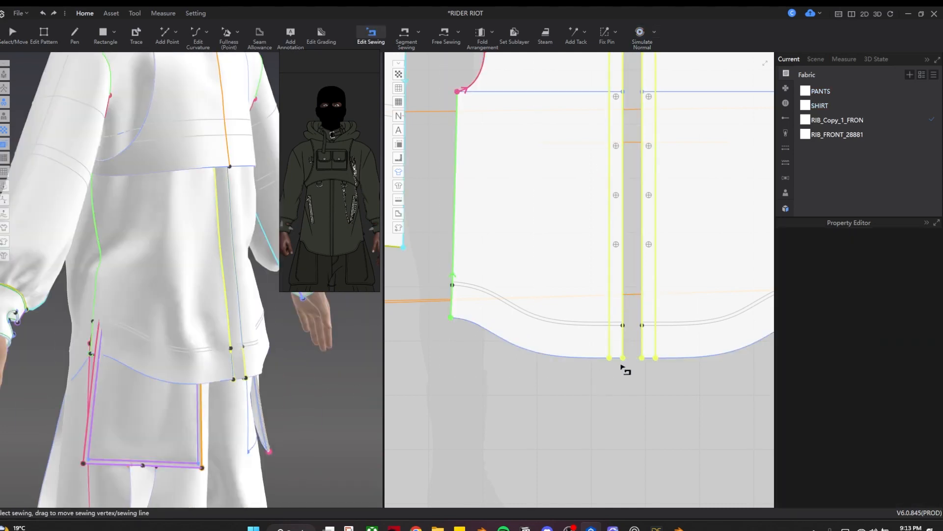
{"action": "middle_click_drag", "start_coordinate": [624, 365], "coordinate": [574, 461]}
{"action": "left_click", "coordinate": [562, 298]}
{"action": "left_click", "coordinate": [560, 312]}
{"action": "key", "text": "Delete"}
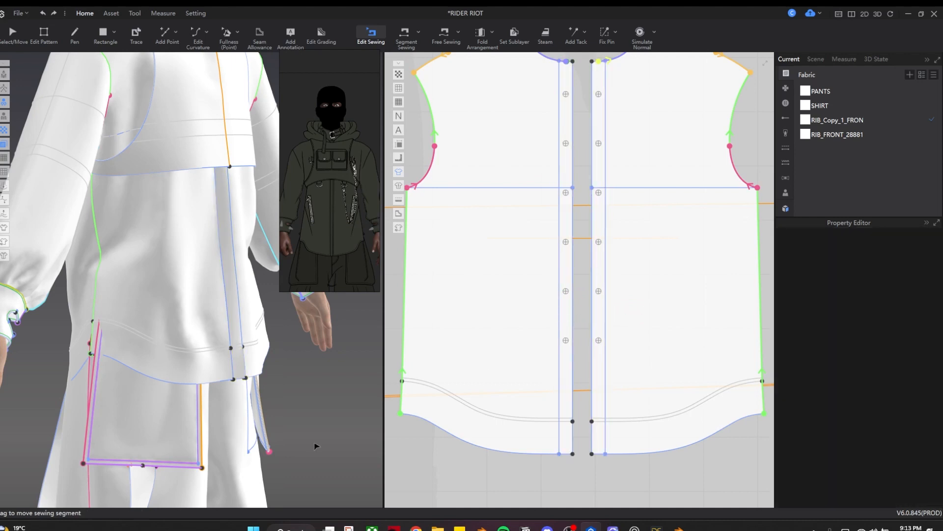
Step: Sew the inner placket lines of the two front panels together along their full length
{"action": "key", "text": "space"}
{"action": "left_click", "coordinate": [608, 271]}
{"action": "key", "text": "q"}
{"action": "right_click_drag", "start_coordinate": [319, 391], "coordinate": [374, 380]}
{"action": "key", "text": "n"}
{"action": "scroll", "coordinate": [556, 339], "scroll_direction": "down", "scroll_amount": 4}
{"action": "scroll", "coordinate": [557, 366], "scroll_direction": "up", "scroll_amount": 4}
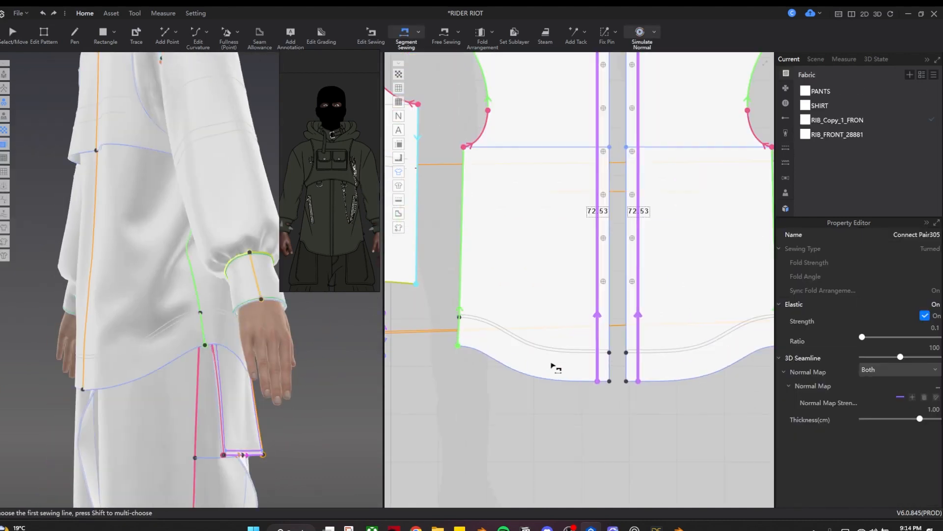
Step: Add one internal line offset 0.5 cm from the front and back body hems
{"action": "key", "text": "z"}
{"action": "left_click", "coordinate": [592, 382]}
{"action": "scroll", "coordinate": [593, 385], "scroll_direction": "up", "scroll_amount": 2}
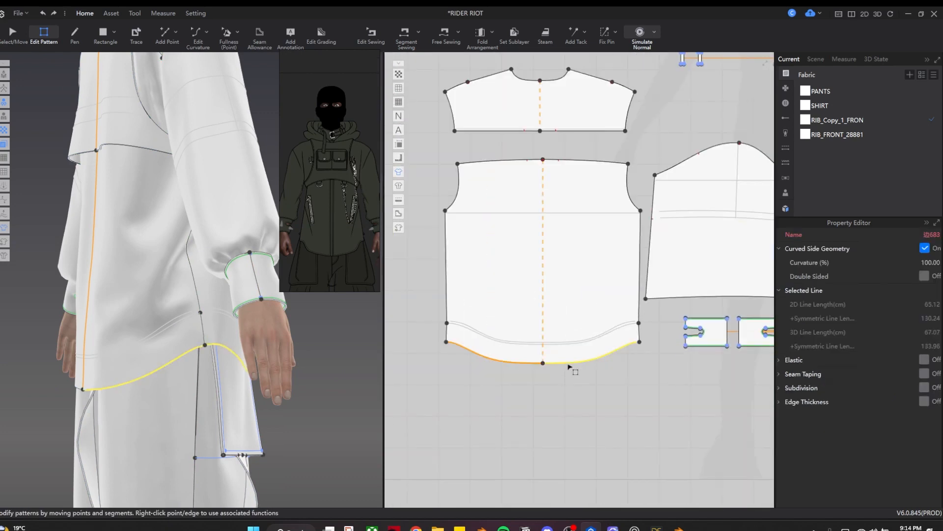
{"action": "right_click", "coordinate": [567, 363]}
{"action": "left_click", "coordinate": [624, 423]}
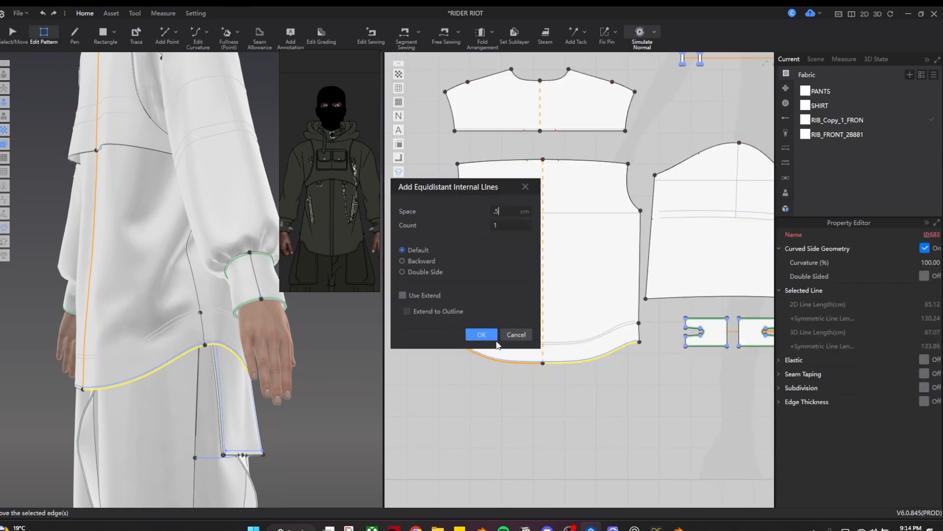
{"action": "left_click", "coordinate": [481, 334]}
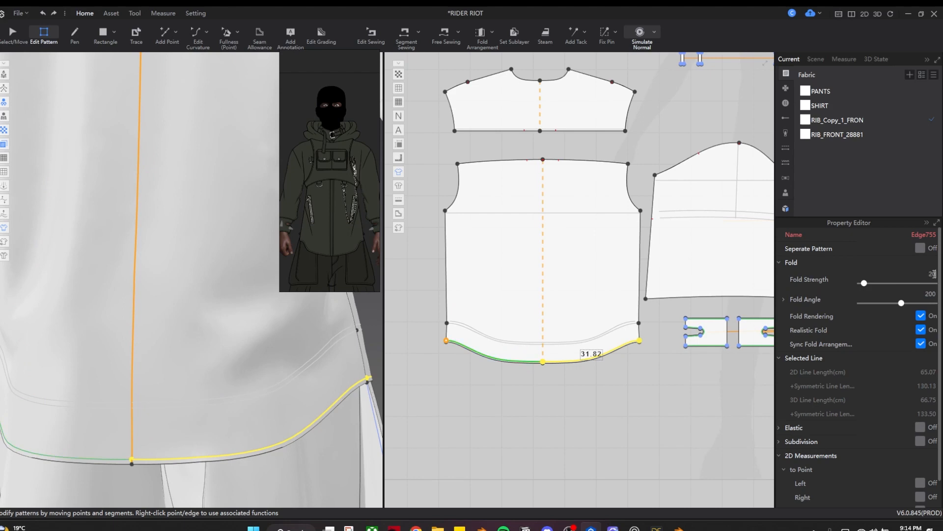
Step: Set the hem offset lines to fold strength 20 and fold angle 200, and simulate the hem
{"action": "scroll", "coordinate": [275, 410], "scroll_direction": "down", "scroll_amount": 5}
{"action": "key", "text": "space"}
{"action": "right_click_drag", "start_coordinate": [314, 413], "coordinate": [145, 413]}
{"action": "key", "text": "space"}
{"action": "key", "text": "z"}
{"action": "scroll", "coordinate": [491, 403], "scroll_direction": "down", "scroll_amount": 6}
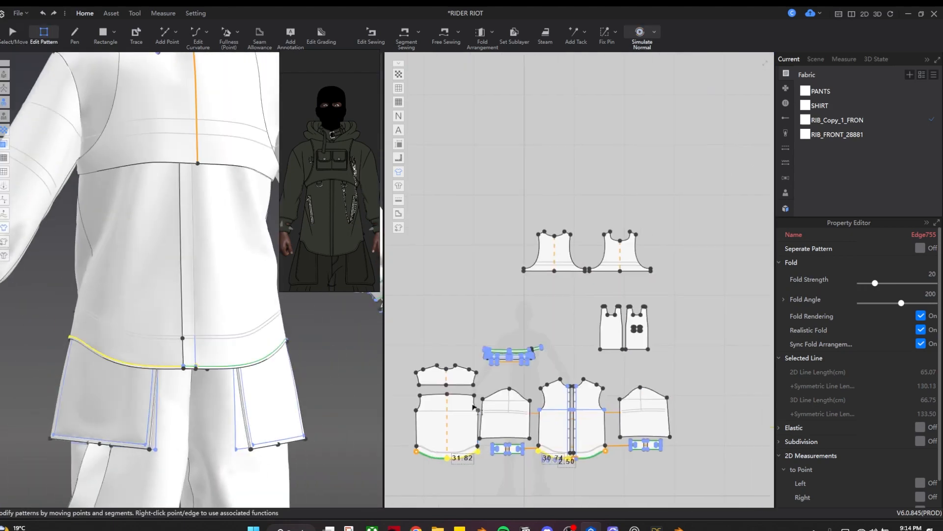
Step: Add one internal line offset 0.5 cm along the armhole and bottom edges of both overlay pieces
{"action": "scroll", "coordinate": [566, 289], "scroll_direction": "up", "scroll_amount": 5}
{"action": "scroll", "coordinate": [570, 290], "scroll_direction": "up", "scroll_amount": 3}
{"action": "left_click", "coordinate": [605, 211]}
{"action": "scroll", "coordinate": [541, 374], "scroll_direction": "down", "scroll_amount": 2}
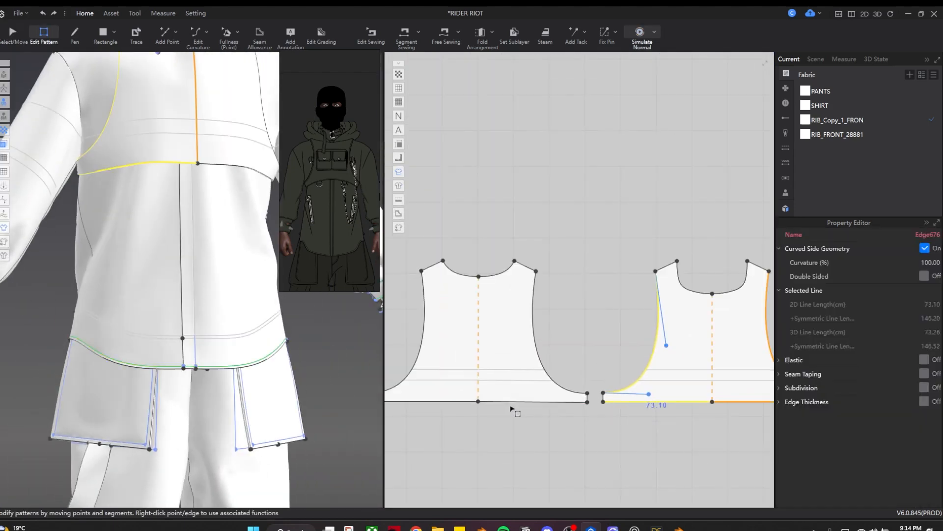
{"action": "right_click", "coordinate": [539, 356]}
{"action": "left_click", "coordinate": [553, 385]}
{"action": "scroll", "coordinate": [563, 374], "scroll_direction": "up", "scroll_amount": 4}
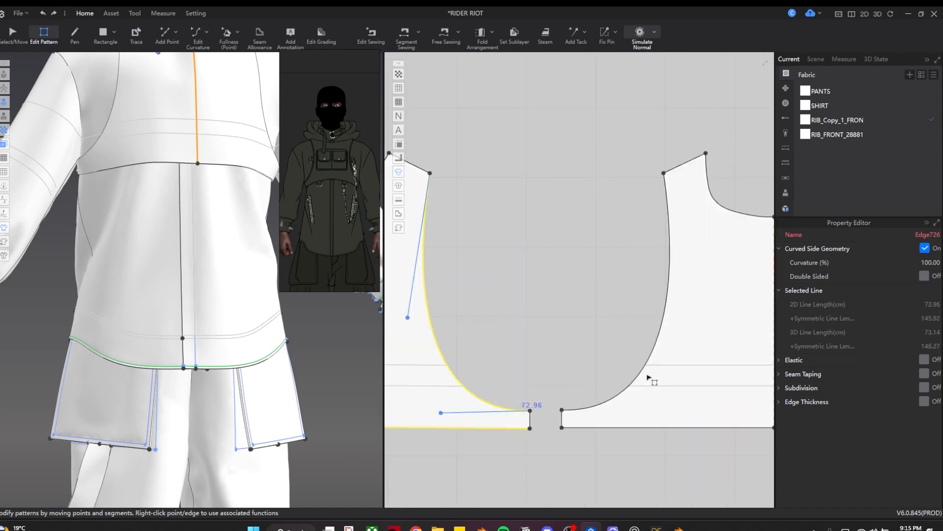
{"action": "right_click", "coordinate": [600, 449]}
{"action": "left_click", "coordinate": [637, 396]}
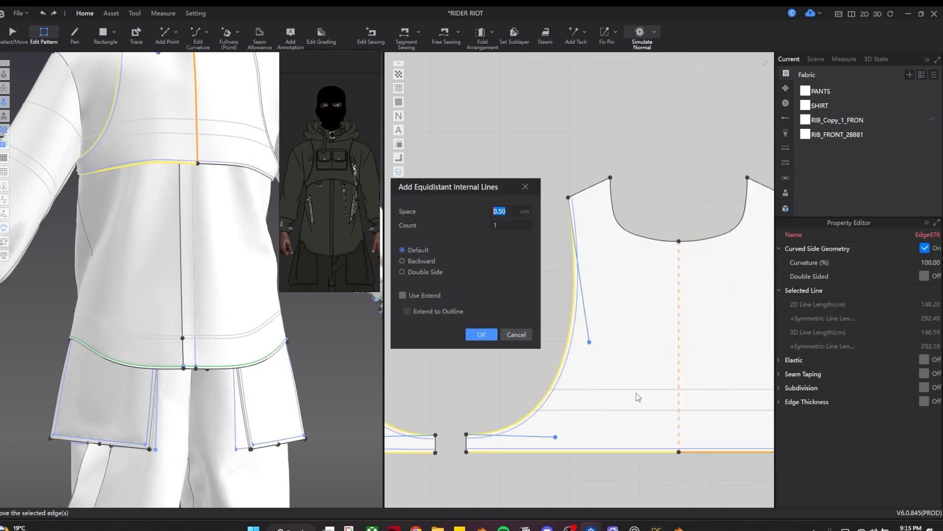
{"action": "left_click", "coordinate": [482, 334]}
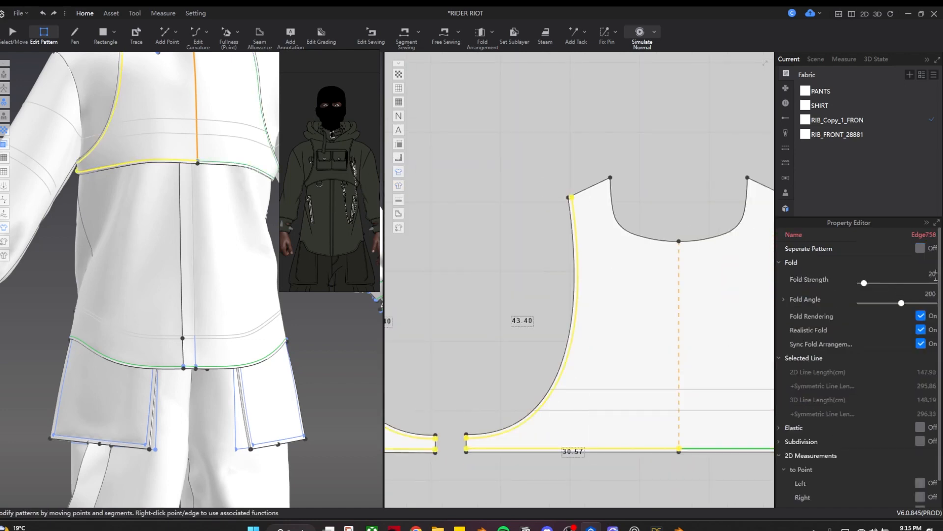
Step: Set the overlay's offset lines to fold strength 20 and fold angle 200, and simulate the garment
{"action": "key", "text": "space"}
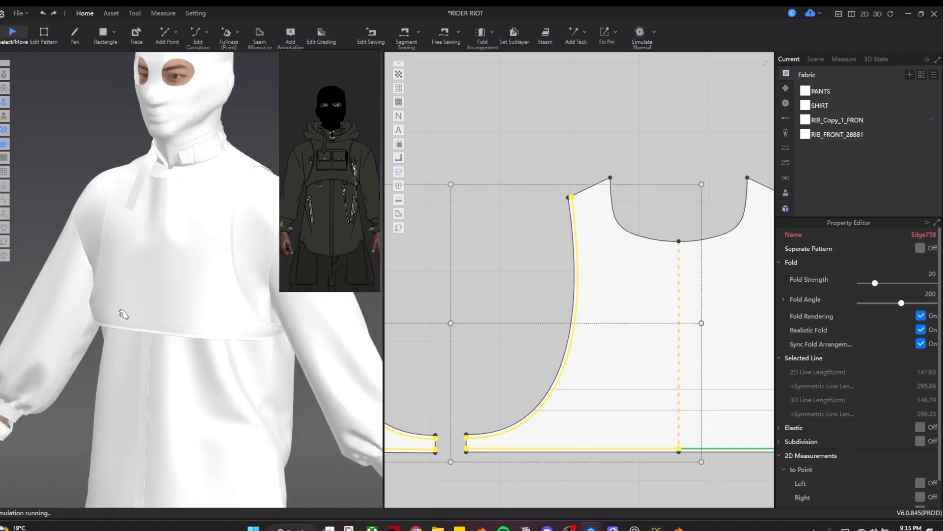
{"action": "key", "text": "space"}
{"action": "scroll", "coordinate": [589, 253], "scroll_direction": "up", "scroll_amount": 3}
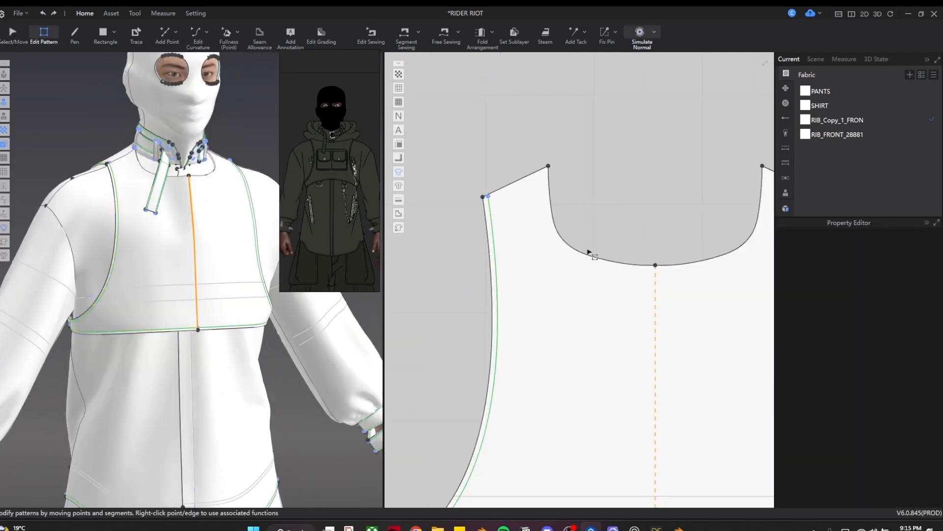
Step: Delete the front overlay neckline's existing curve points, reshape it into a smoother curve, and simulate the garment
{"action": "key", "text": "z"}
{"action": "left_click_drag", "start_coordinate": [541, 185], "coordinate": [647, 278]}
{"action": "key", "text": "Delete"}
{"action": "key", "text": "c"}
{"action": "left_click_drag", "start_coordinate": [602, 216], "coordinate": [584, 246]}
{"action": "key", "text": "space"}
{"action": "mouse_move", "coordinate": [172, 289]}
{"action": "right_mouse_down"}
{"action": "mouse_move", "coordinate": [264, 285]}
{"action": "mouse_move", "coordinate": [162, 284]}
{"action": "mouse_move", "coordinate": [183, 288]}
{"action": "right_mouse_up"}
{"action": "key", "text": "space"}
{"action": "scroll", "coordinate": [289, 399], "scroll_direction": "down", "scroll_amount": 3}
{"action": "scroll", "coordinate": [579, 280], "scroll_direction": "down", "scroll_amount": 3}
{"action": "scroll", "coordinate": [603, 289], "scroll_direction": "up", "scroll_amount": 3}
Step: Draw a rectangular pocket outline from the front overlay's centre line, about 9.8 cm wide per side and 14.1 cm high
{"action": "key", "text": "d"}
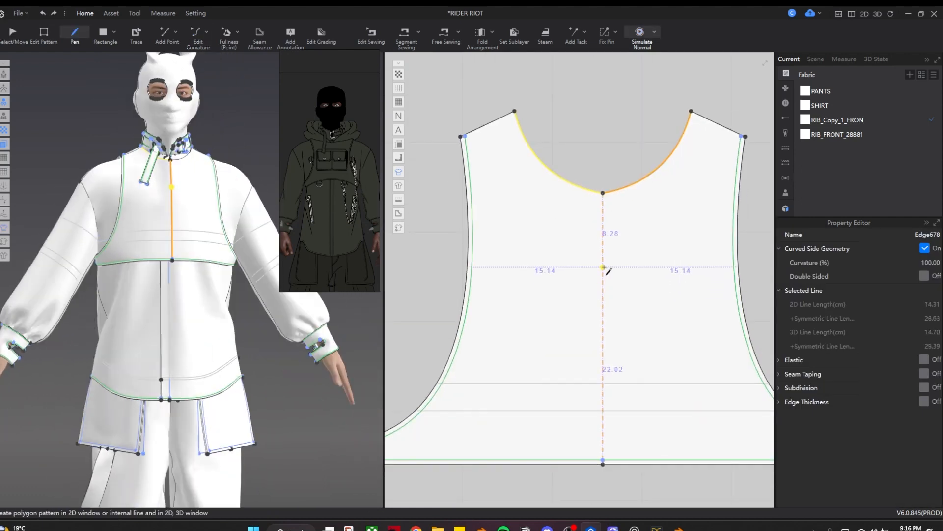
{"action": "left_click", "coordinate": [515, 284]}
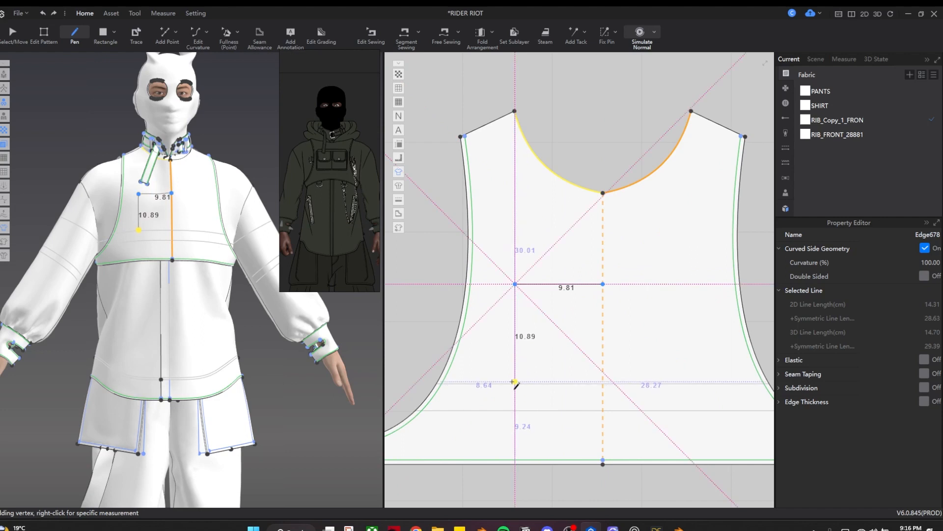
{"action": "left_click", "coordinate": [515, 410]}
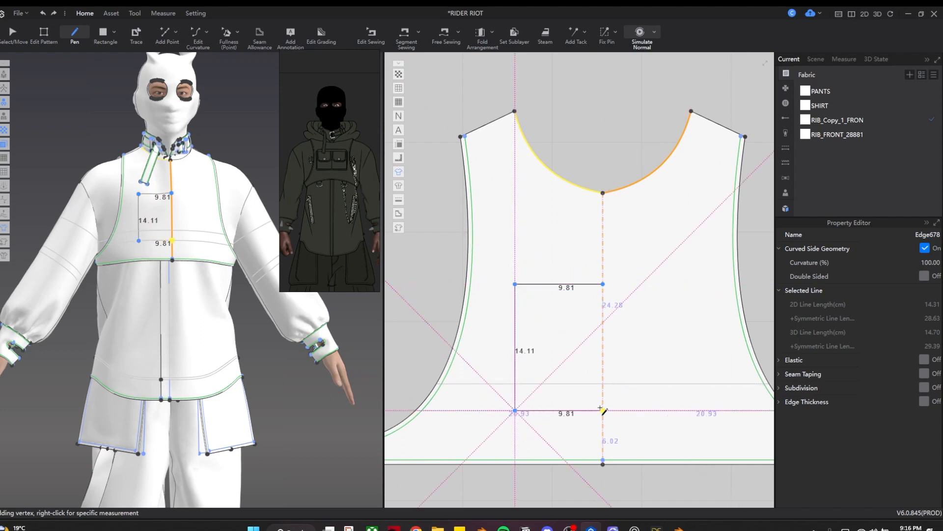
{"action": "double_click", "coordinate": [603, 410]}
{"action": "right_click_drag", "start_coordinate": [314, 374], "coordinate": [347, 366]}
Step: Move the pocket outline's side edges outward to make each half about 11.5 cm wide, and simulate the garment
{"action": "key", "text": "z"}
{"action": "left_click", "coordinate": [592, 120]}
{"action": "left_click_drag", "start_coordinate": [515, 354], "coordinate": [500, 354]}
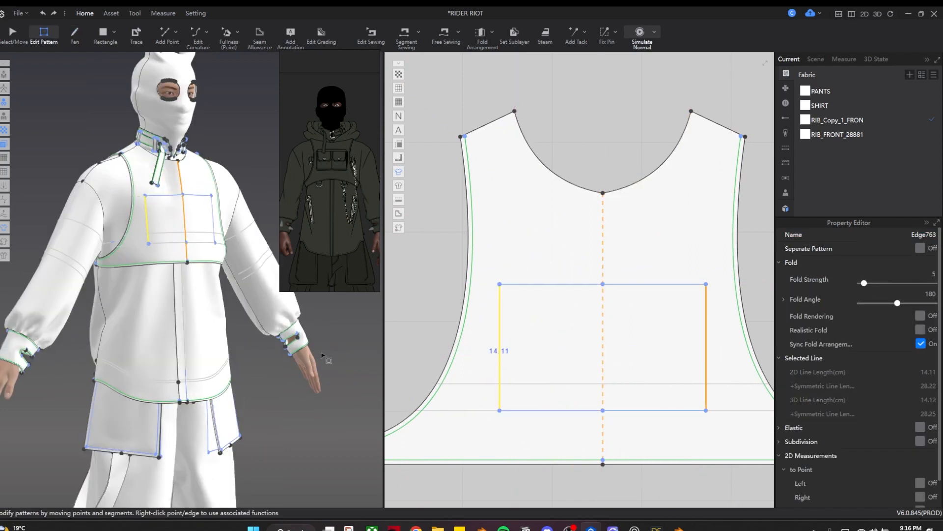
{"action": "left_click", "coordinate": [325, 366]}
{"action": "right_click_drag", "start_coordinate": [325, 366], "coordinate": [253, 388]}
{"action": "scroll", "coordinate": [253, 388], "scroll_direction": "up", "scroll_amount": 2}
{"action": "key", "text": "space"}
{"action": "key", "text": "space"}
{"action": "key", "text": "z"}
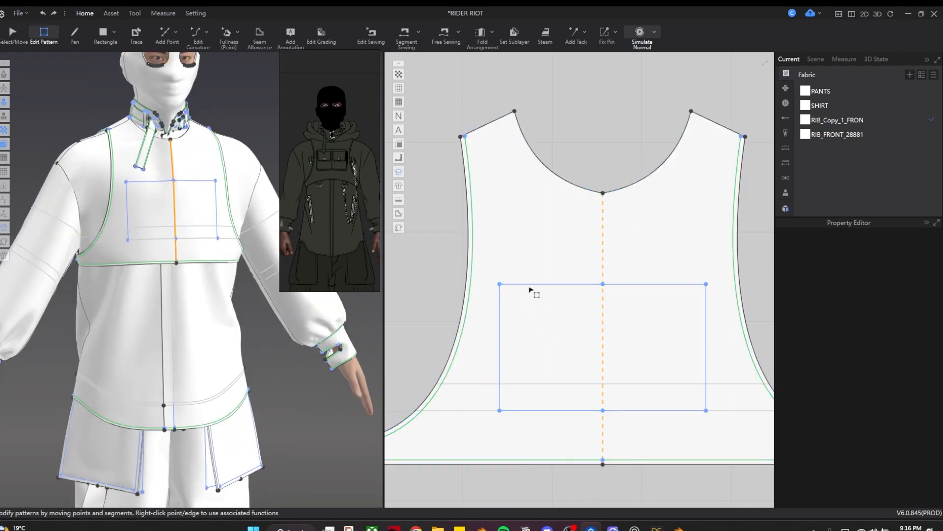
{"action": "key", "text": "i"}
{"action": "left_click", "coordinate": [529, 285]}
{"action": "left_click", "coordinate": [500, 339], "text": "shift"}
{"action": "left_click", "coordinate": [595, 222]}
Step: Draw an internal line down the overlay's centre from neckline to hem and add points at its intersections
{"action": "key", "text": "h"}
{"action": "left_click", "coordinate": [603, 193]}
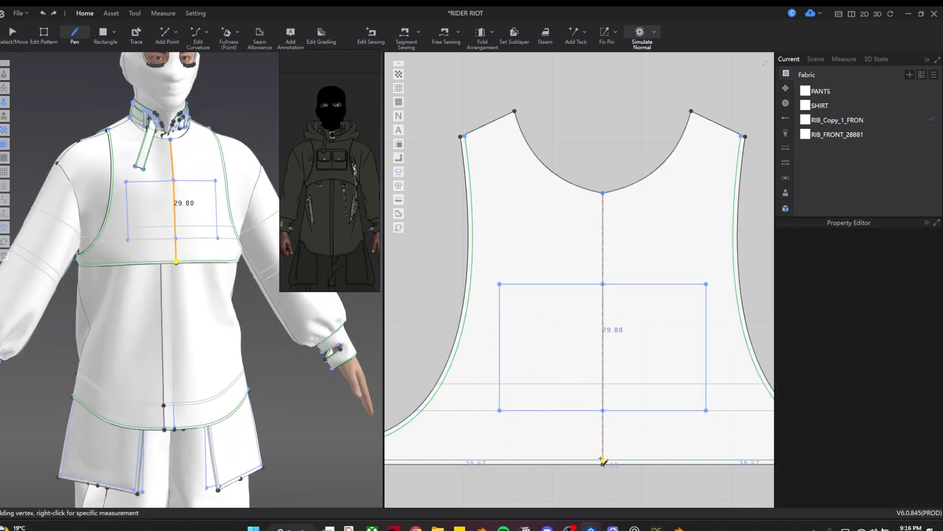
{"action": "left_click", "coordinate": [603, 463]}
{"action": "right_click", "coordinate": [604, 220]}
{"action": "left_click", "coordinate": [668, 405]}
Step: Trace one half of the chest pocket outline as a separate pattern piece above the overlay
{"action": "key", "text": "i"}
{"action": "left_click", "coordinate": [552, 285]}
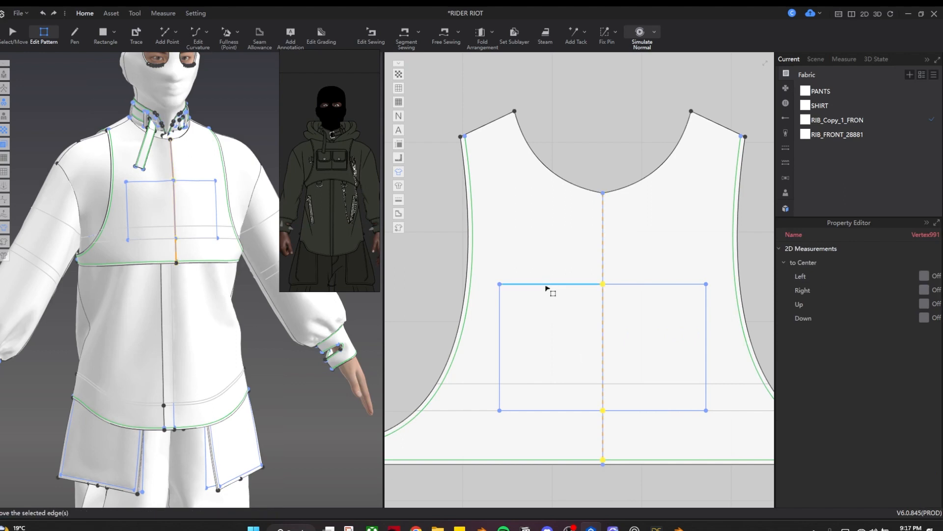
{"action": "left_click", "coordinate": [499, 344], "text": "shift"}
{"action": "right_click", "coordinate": [573, 411]}
{"action": "left_click", "coordinate": [605, 415]}
{"action": "left_click", "coordinate": [553, 221]}
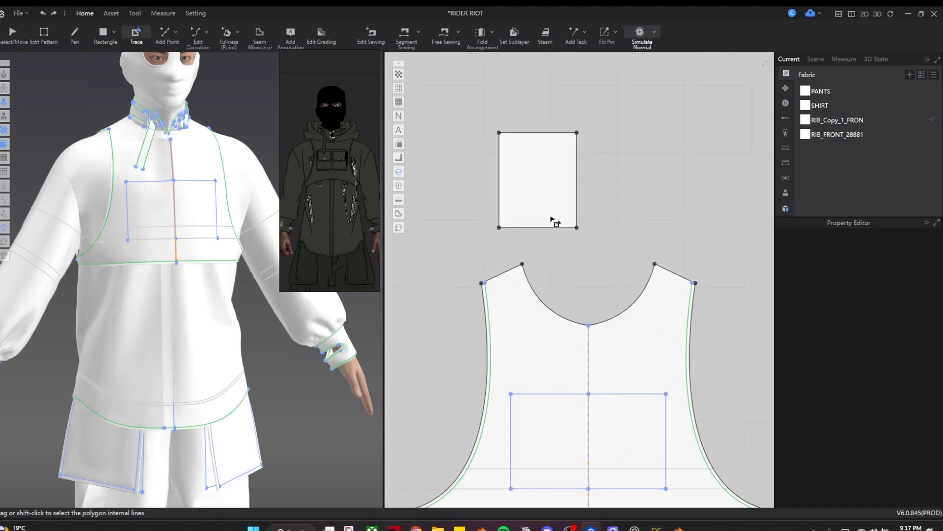
Step: Place a symmetric copy of the traced pocket half beside the original
{"action": "scroll", "coordinate": [560, 219], "scroll_direction": "down", "scroll_amount": 2}
{"action": "key", "text": "a"}
{"action": "left_click", "coordinate": [541, 175]}
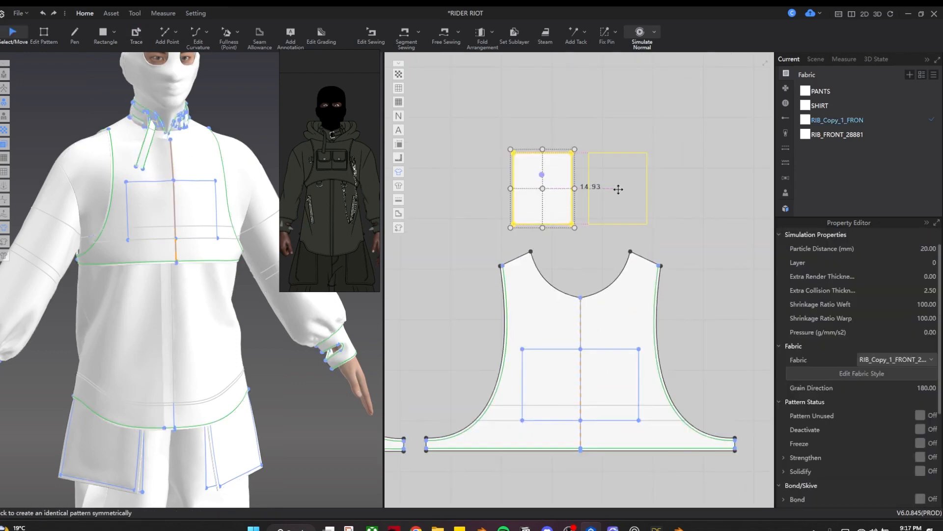
{"action": "left_click", "coordinate": [618, 189]}
Step: Merge the two pocket halves along their facing inner edges into one pocket panel
{"action": "scroll", "coordinate": [553, 180], "scroll_direction": "up", "scroll_amount": 2}
{"action": "key", "text": "z"}
{"action": "right_click", "coordinate": [584, 178]}
{"action": "left_click", "coordinate": [576, 147]}
{"action": "right_click", "coordinate": [583, 155]}
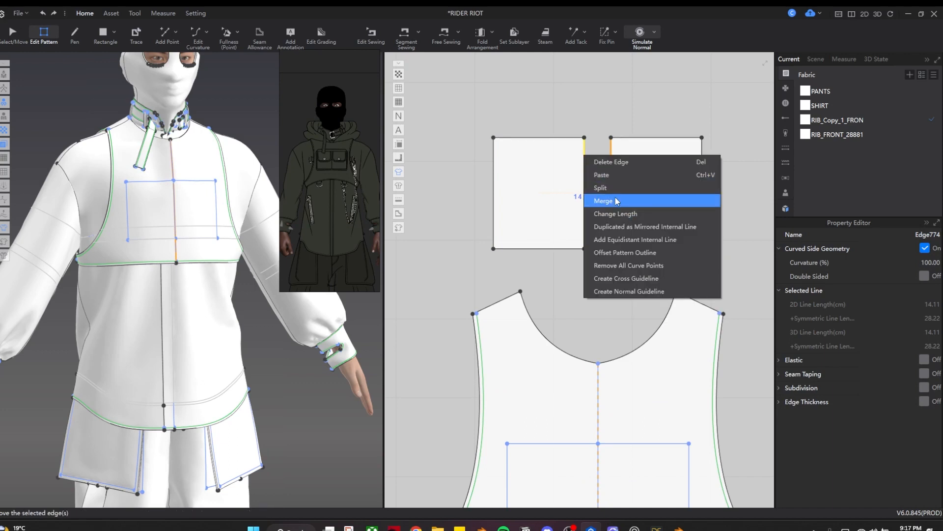
{"action": "left_click", "coordinate": [616, 201]}
{"action": "scroll", "coordinate": [496, 256], "scroll_direction": "down", "scroll_amount": 2}
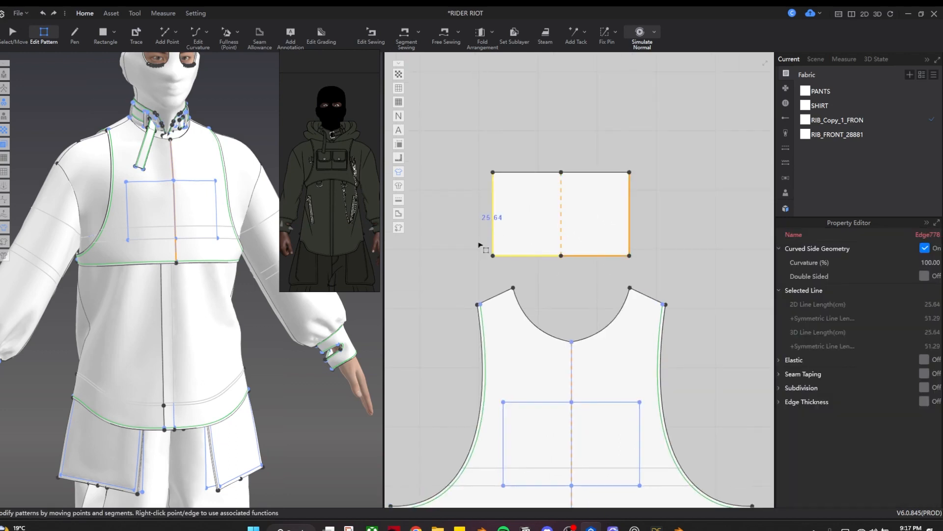
Step: Create a 3 by 51.29 cm rectangular strip as the pocket's side gusset
{"action": "key", "text": "s"}
{"action": "left_click", "coordinate": [533, 190]}
{"action": "type", "text": "3"}
{"action": "double_click", "coordinate": [512, 261]}
{"action": "type", "text": "51"}
{"action": "left_click", "coordinate": [481, 296]}
Step: Rotate the gusset strip horizontal and arrange it and the pocket panel above the front overlay
{"action": "scroll", "coordinate": [491, 359], "scroll_direction": "down", "scroll_amount": 2}
{"action": "key", "text": "q"}
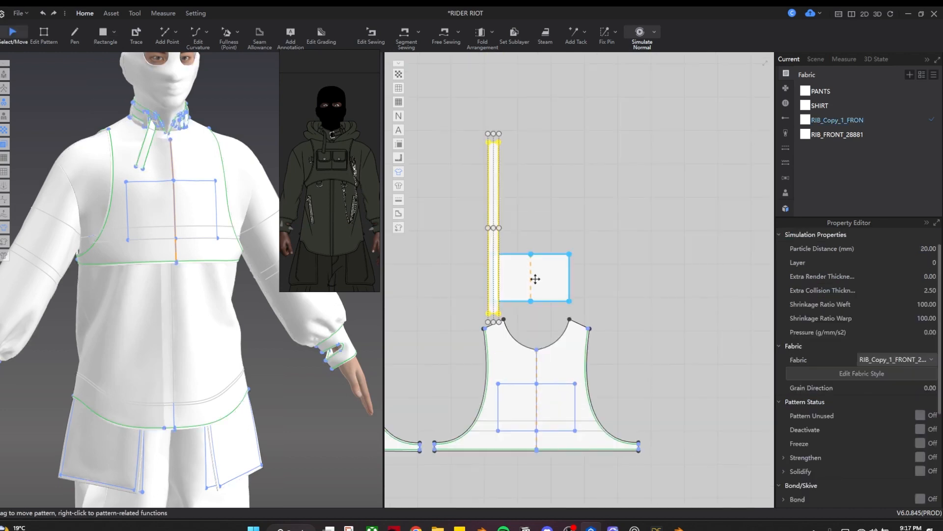
{"action": "left_click_drag", "start_coordinate": [535, 278], "coordinate": [613, 241]}
{"action": "left_click", "coordinate": [497, 232]}
{"action": "left_click_drag", "start_coordinate": [428, 219], "coordinate": [427, 220]}
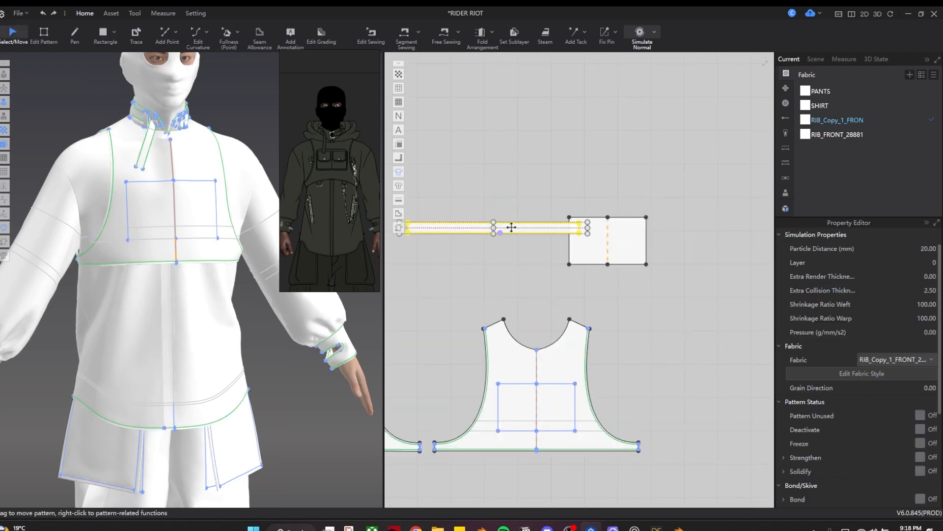
{"action": "left_click_drag", "start_coordinate": [512, 228], "coordinate": [572, 296]}
{"action": "middle_click_drag", "start_coordinate": [572, 295], "coordinate": [577, 254]}
Step: Sew the strip's lower long edge to the pocket outline's sides and bottom, and place the strip on the overlay in 3D
{"action": "key", "text": "m"}
{"action": "left_click", "coordinate": [474, 259]}
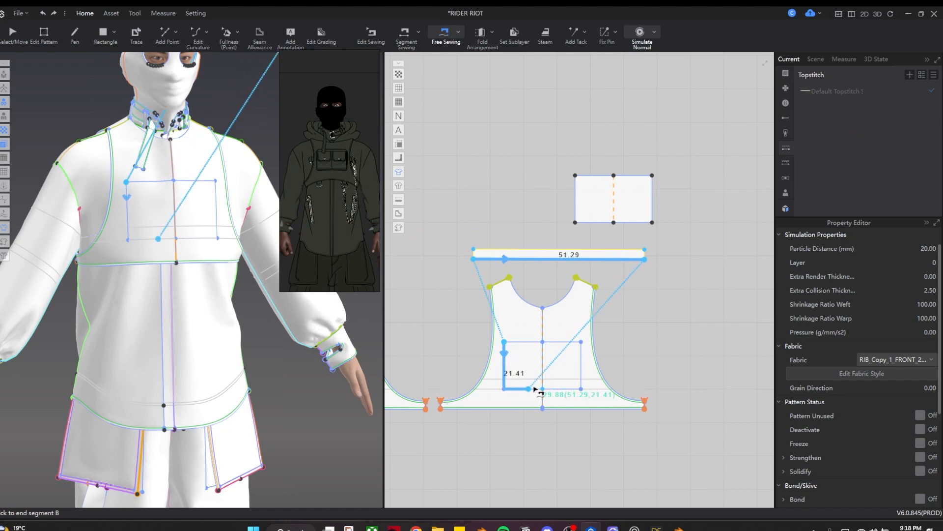
{"action": "left_click", "coordinate": [581, 346]}
{"action": "key", "text": "q"}
{"action": "left_click", "coordinate": [551, 255]}
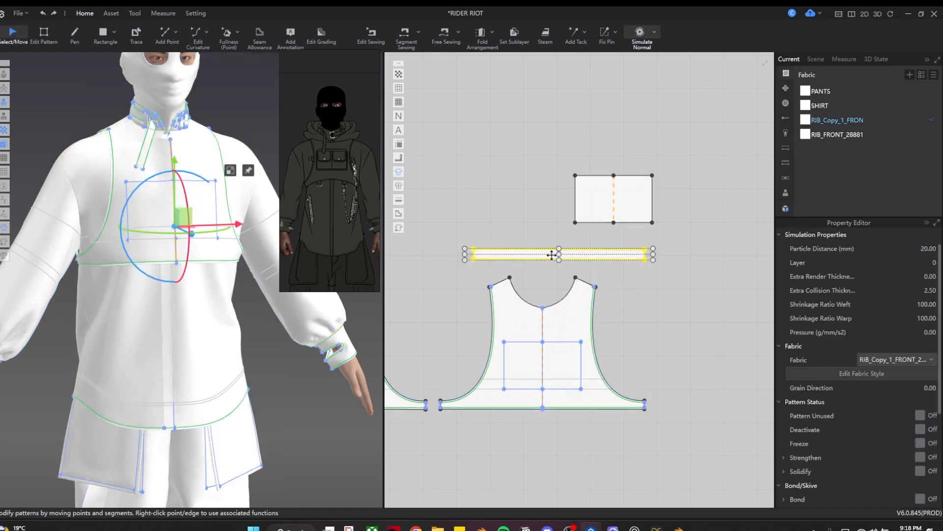
{"action": "scroll", "coordinate": [167, 242], "scroll_direction": "up", "scroll_amount": 3}
{"action": "scroll", "coordinate": [166, 242], "scroll_direction": "down", "scroll_amount": 3}
Step: Sew the strip's upper long edge around the pocket panel's sides and bottom, and simulate the pocket on the chest
{"action": "key", "text": "m"}
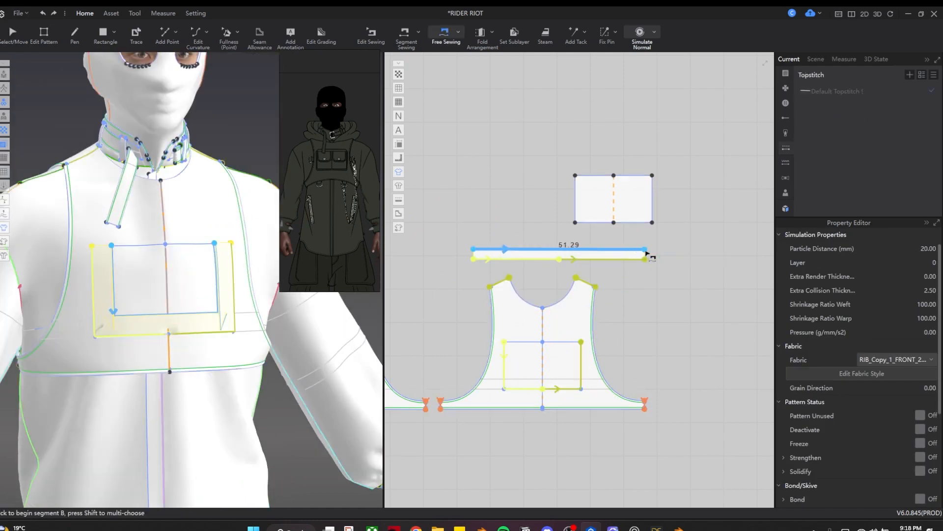
{"action": "left_click", "coordinate": [654, 176]}
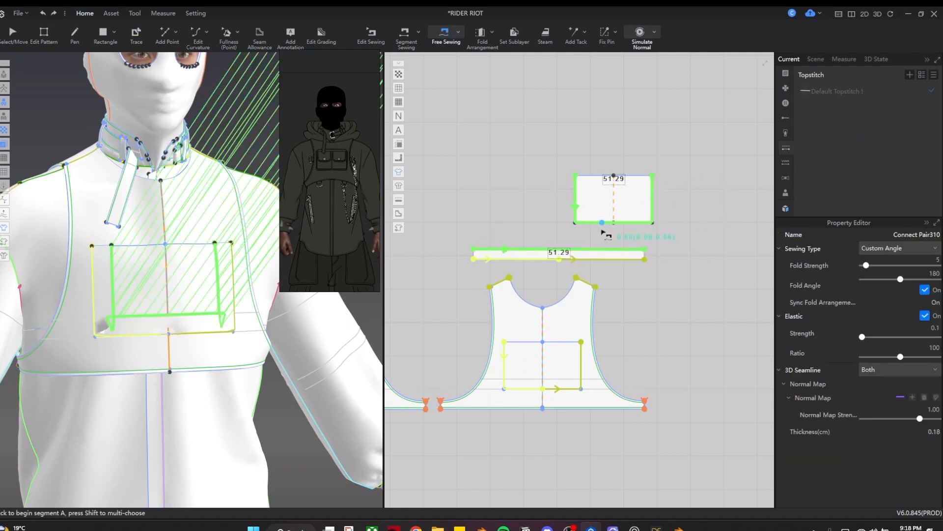
{"action": "key", "text": "q"}
{"action": "left_click", "coordinate": [620, 201]}
{"action": "key", "text": "space"}
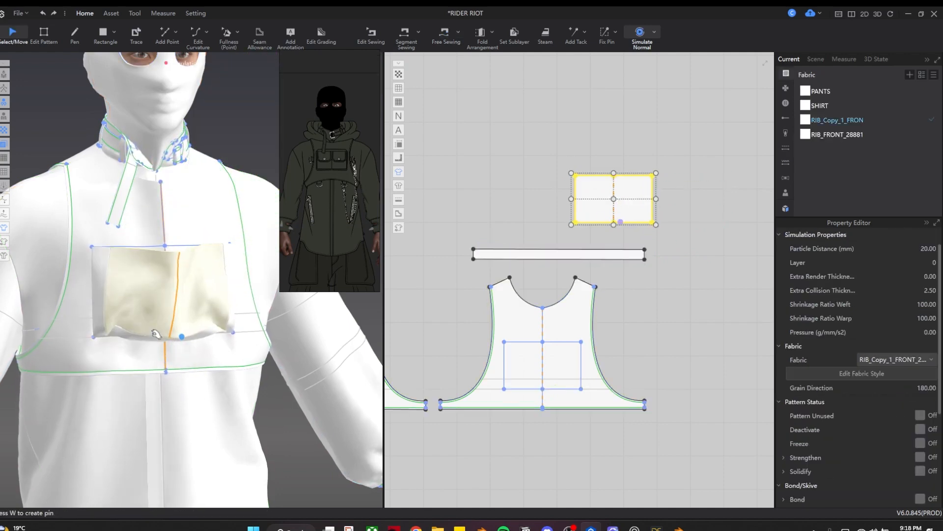
{"action": "left_click_drag", "start_coordinate": [150, 329], "coordinate": [128, 334]}
{"action": "left_click_drag", "start_coordinate": [118, 339], "coordinate": [133, 334]}
{"action": "key", "text": "space"}
Step: Change the fold angle of the seam joining the gusset strip to the pocket panel
{"action": "key", "text": "b"}
{"action": "left_click", "coordinate": [576, 250]}
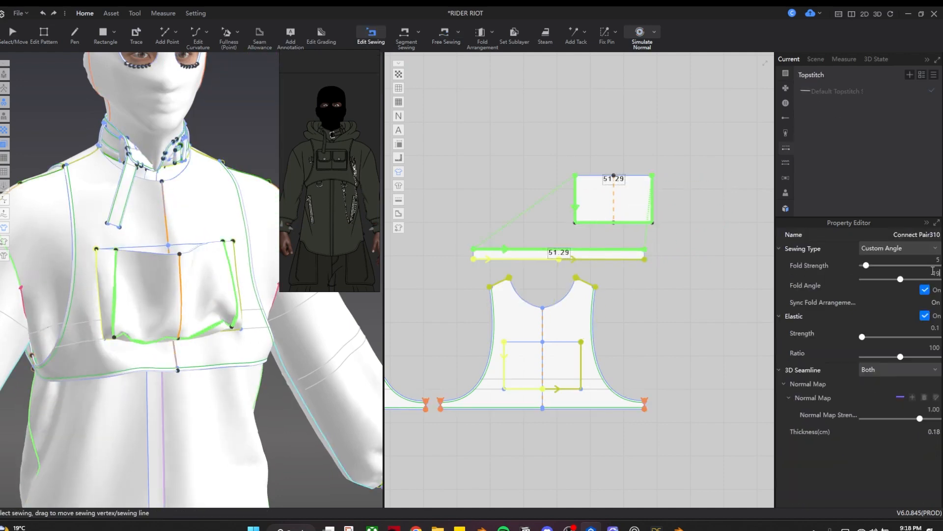
{"action": "key", "text": "q"}
Step: Simulate the garment and pull the pocket's lower corners into shape from both sides
{"action": "key", "text": "space"}
{"action": "left_click_drag", "start_coordinate": [233, 322], "coordinate": [238, 326]}
{"action": "right_click_drag", "start_coordinate": [177, 367], "coordinate": [255, 372]}
{"action": "left_click_drag", "start_coordinate": [239, 374], "coordinate": [230, 382]}
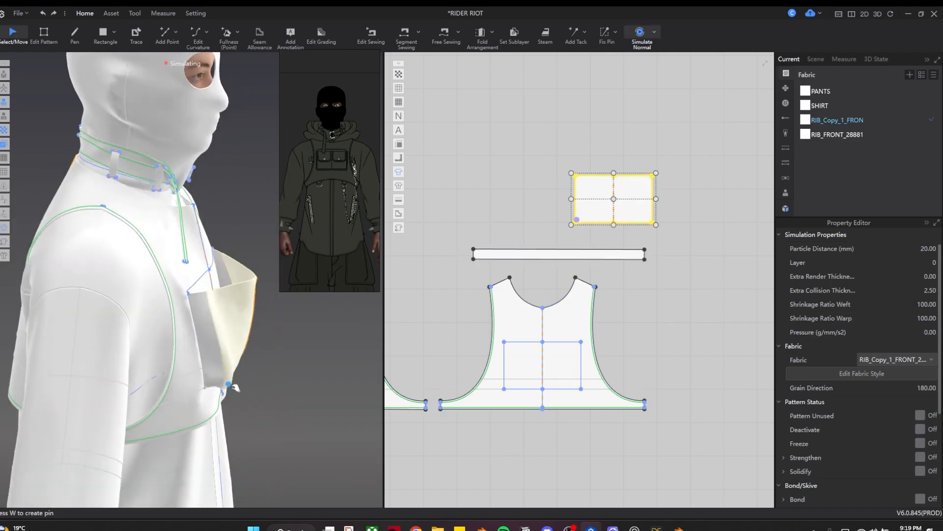
{"action": "right_click_drag", "start_coordinate": [294, 389], "coordinate": [249, 387]}
{"action": "left_click_drag", "start_coordinate": [246, 386], "coordinate": [251, 418]}
{"action": "right_click_drag", "start_coordinate": [251, 418], "coordinate": [283, 417]}
{"action": "key", "text": "space"}
Step: Add one internal line offset 1.50 cm from the gusset strip's lower long edge
{"action": "key", "text": "b"}
{"action": "key", "text": "z"}
{"action": "left_click", "coordinate": [513, 259]}
{"action": "right_click", "coordinate": [513, 260]}
{"action": "left_click", "coordinate": [562, 347]}
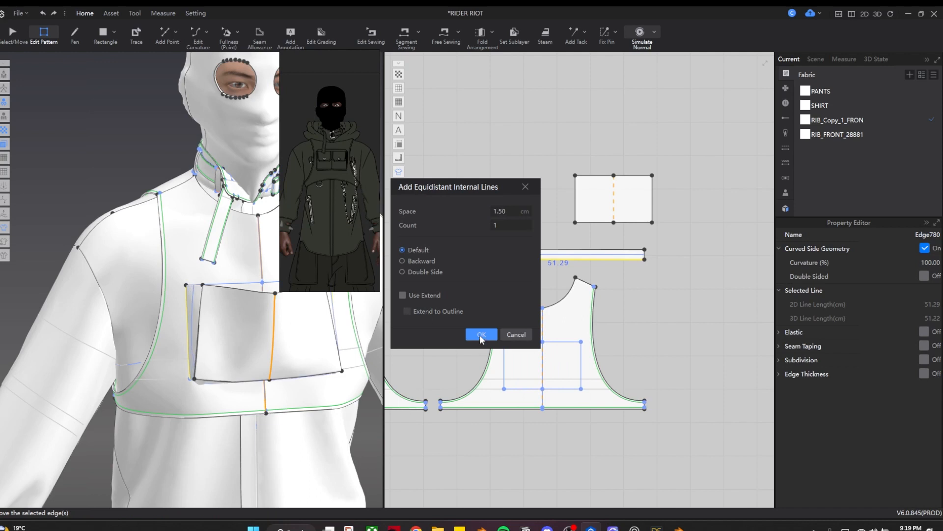
{"action": "left_click", "coordinate": [481, 337]}
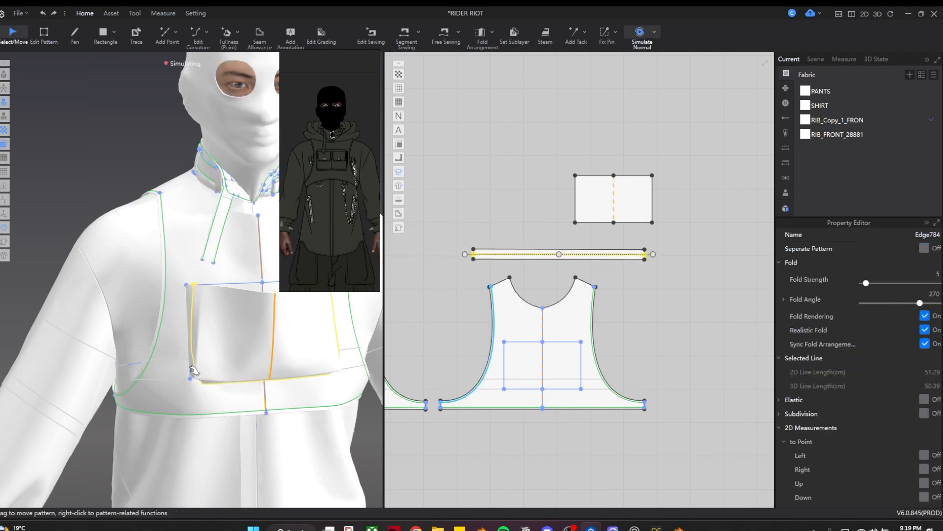
Step: Set the strip's middle line to fold angle 270 with fold rendering and realistic fold on, and simulate the pocket
{"action": "left_click", "coordinate": [213, 326]}
{"action": "mouse_move", "coordinate": [205, 396]}
{"action": "right_mouse_down"}
{"action": "mouse_move", "coordinate": [223, 393]}
{"action": "mouse_move", "coordinate": [205, 417]}
{"action": "mouse_move", "coordinate": [216, 389]}
{"action": "right_mouse_up"}
{"action": "key", "text": "space"}
{"action": "key", "text": "z"}
{"action": "key", "text": "q"}
{"action": "key", "text": "z"}
Step: Adjust the fold angle of the strip's middle line and re-simulate the pocket while holding its upper side corner
{"action": "left_click", "coordinate": [486, 255]}
{"action": "left_click", "coordinate": [937, 296]}
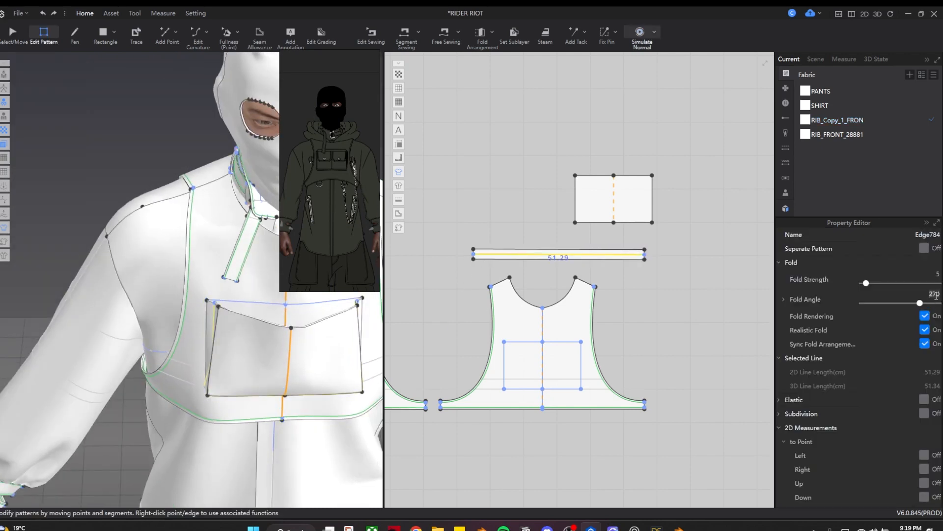
{"action": "key", "text": "q"}
{"action": "key", "text": "space"}
{"action": "left_click", "coordinate": [214, 309]}
{"action": "key", "text": "w"}
{"action": "key", "text": "space"}
{"action": "right_click_drag", "start_coordinate": [221, 374], "coordinate": [225, 396]}
Step: Split the gusset strip's lower long edge into two equal segments
{"action": "key", "text": "z"}
{"action": "left_click", "coordinate": [640, 224]}
{"action": "right_click", "coordinate": [554, 259]}
{"action": "left_click", "coordinate": [569, 305]}
{"action": "left_click", "coordinate": [412, 281]}
{"action": "left_click", "coordinate": [484, 352]}
Step: Add a point 11.53 cm left of the midpoint on the strip's lower edge and draw an internal line across the strip there
{"action": "left_click", "coordinate": [599, 223]}
{"action": "key", "text": "x"}
{"action": "right_click", "coordinate": [522, 259]}
{"action": "left_click_drag", "start_coordinate": [490, 172], "coordinate": [419, 178]}
{"action": "type", "text": "11.53"}
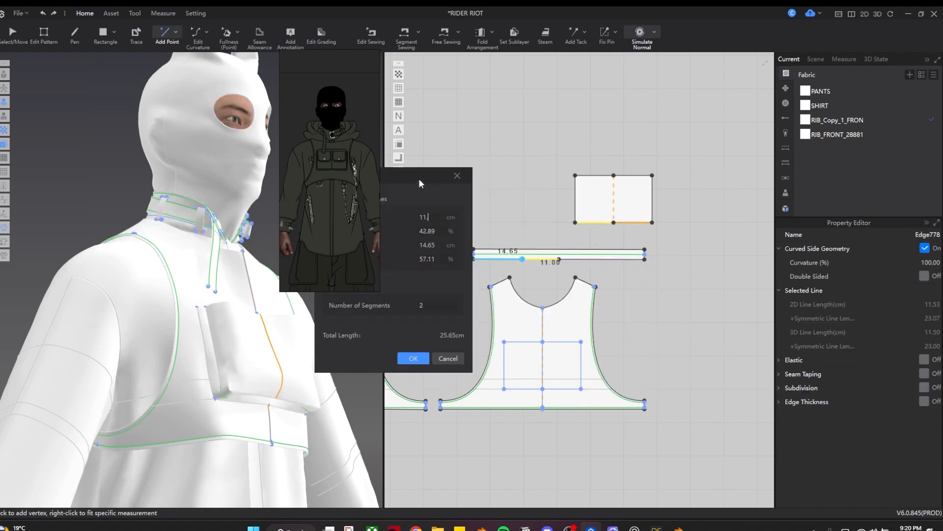
{"action": "left_click_drag", "start_coordinate": [415, 339], "coordinate": [475, 280]}
{"action": "left_click", "coordinate": [475, 297]}
{"action": "scroll", "coordinate": [508, 229], "scroll_direction": "up", "scroll_amount": 3}
{"action": "key", "text": "h"}
{"action": "left_click", "coordinate": [541, 308]}
{"action": "double_click", "coordinate": [541, 284]}
Step: Add a matching point 11.53 cm right of the strip's midpoint and draw an internal line across the strip from it
{"action": "scroll", "coordinate": [582, 341], "scroll_direction": "down", "scroll_amount": 1}
{"action": "middle_click_drag", "start_coordinate": [583, 341], "coordinate": [493, 353]}
{"action": "key", "text": "x"}
{"action": "right_click", "coordinate": [598, 328]}
{"action": "type", "text": "11.53"}
{"action": "left_click", "coordinate": [485, 351]}
{"action": "scroll", "coordinate": [599, 330], "scroll_direction": "up", "scroll_amount": 3}
{"action": "key", "text": "h"}
{"action": "left_click", "coordinate": [599, 295]}
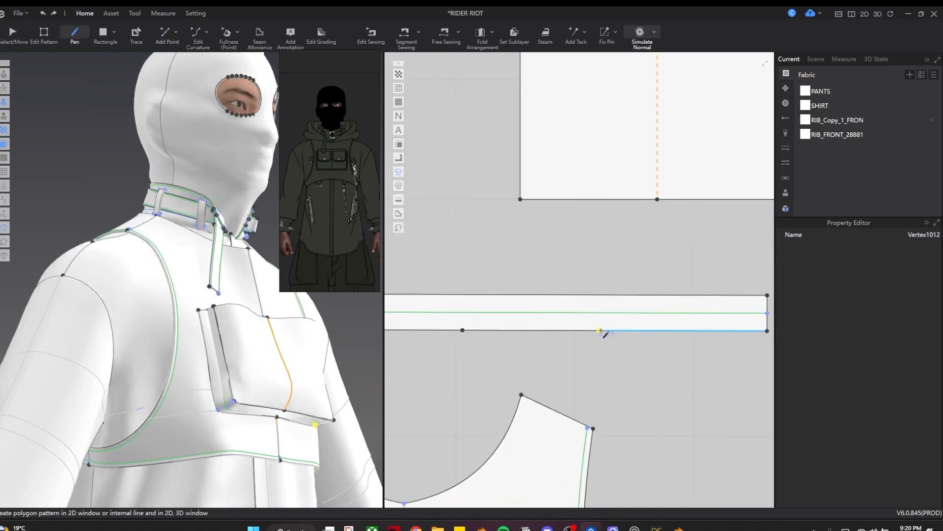
{"action": "double_click", "coordinate": [600, 330]}
Step: Simulate the pocket and pull its gusset corner to settle the fold at the new corner lines
{"action": "scroll", "coordinate": [311, 368], "scroll_direction": "up", "scroll_amount": 5}
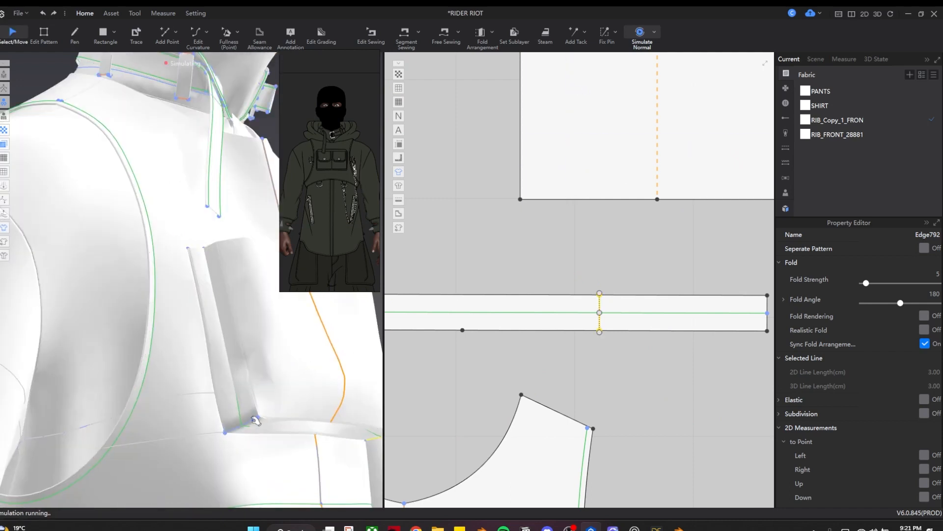
{"action": "key", "text": "space"}
{"action": "left_click_drag", "start_coordinate": [166, 383], "coordinate": [170, 405]}
{"action": "key", "text": "space"}
{"action": "right_click_drag", "start_coordinate": [170, 405], "coordinate": [231, 411]}
{"action": "scroll", "coordinate": [585, 226], "scroll_direction": "down", "scroll_amount": 4}
Step: Sew about 1.9 cm at the top of the pocket panel's side edge to the top of the pocket outline's side
{"action": "key", "text": "h"}
{"action": "key", "text": "m"}
{"action": "left_click", "coordinate": [560, 153]}
{"action": "left_click", "coordinate": [562, 162]}
{"action": "scroll", "coordinate": [465, 377], "scroll_direction": "up", "scroll_amount": 5}
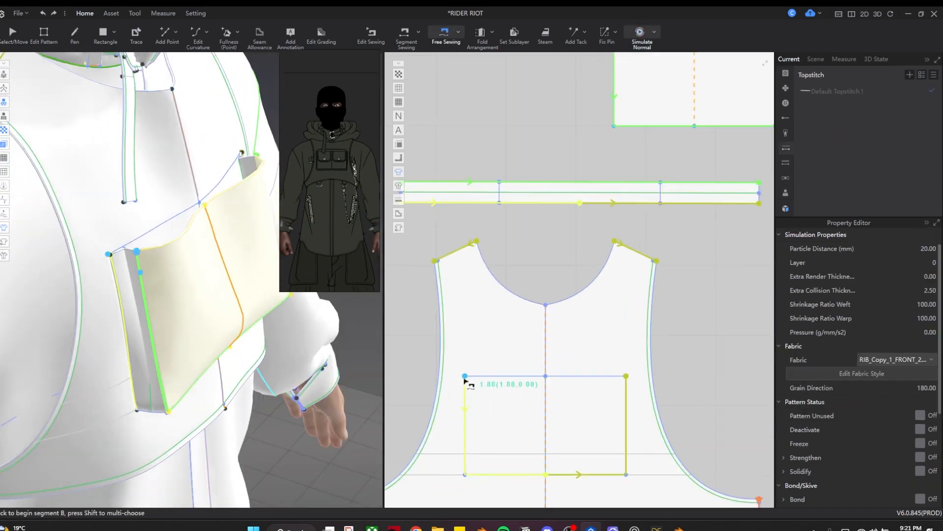
{"action": "left_click", "coordinate": [466, 371]}
{"action": "left_click", "coordinate": [466, 396]}
Step: Simulate the garment and pull the pocket panel's lower edge downward to settle the closed upper corners
{"action": "key", "text": "space"}
{"action": "scroll", "coordinate": [211, 300], "scroll_direction": "down", "scroll_amount": 2}
{"action": "right_click_drag", "start_coordinate": [244, 364], "coordinate": [224, 322]}
{"action": "left_click_drag", "start_coordinate": [205, 253], "coordinate": [236, 299]}
{"action": "right_click_drag", "start_coordinate": [236, 299], "coordinate": [235, 303]}
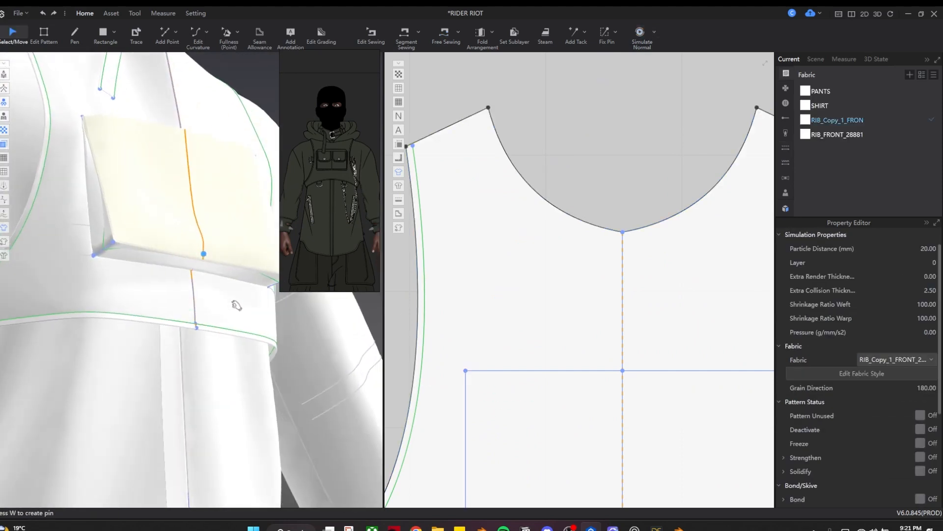
Step: Try a larger fold angle on the gusset strip's internal corner line and simulate the pocket
{"action": "key", "text": "space"}
{"action": "scroll", "coordinate": [497, 313], "scroll_direction": "down", "scroll_amount": 6}
{"action": "key", "text": "m"}
{"action": "key", "text": "z"}
{"action": "scroll", "coordinate": [499, 251], "scroll_direction": "up", "scroll_amount": 5}
{"action": "left_click", "coordinate": [489, 242]}
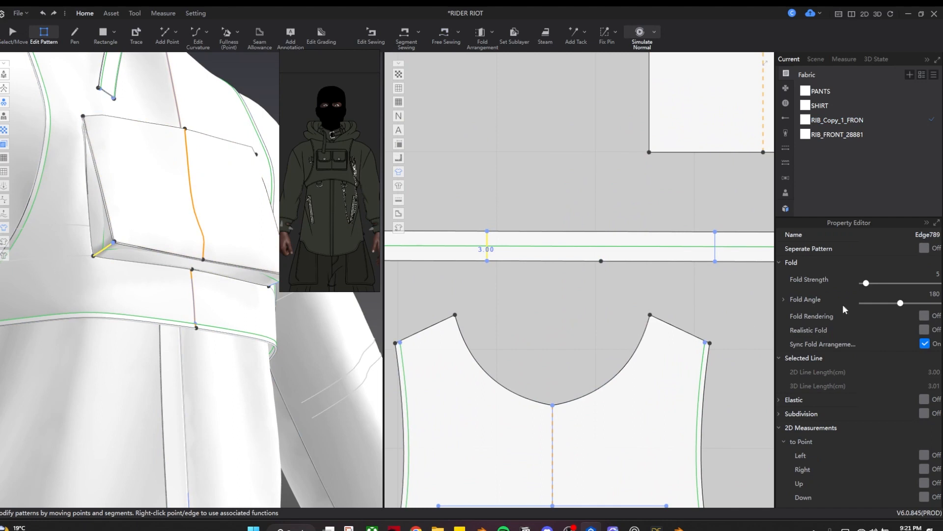
{"action": "key", "text": "a"}
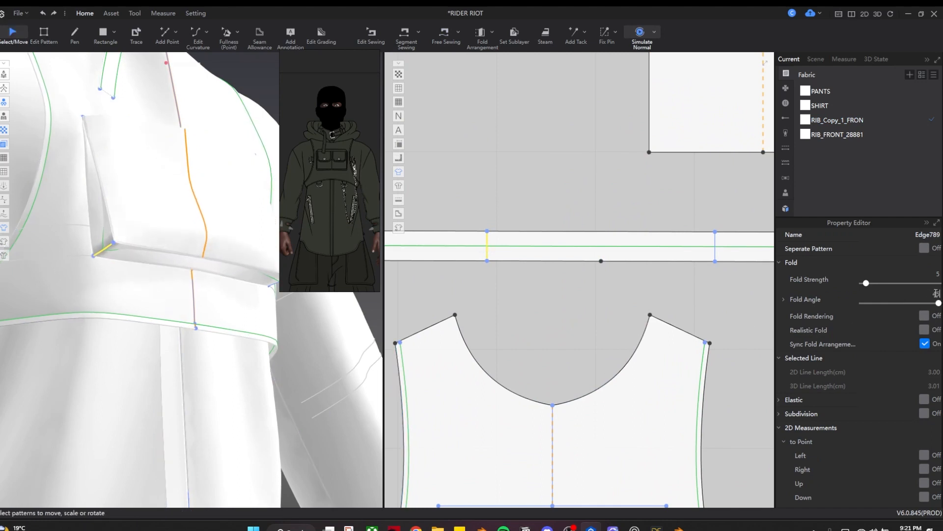
{"action": "right_click_drag", "start_coordinate": [207, 398], "coordinate": [170, 401]}
{"action": "key", "text": "z"}
{"action": "scroll", "coordinate": [579, 373], "scroll_direction": "down", "scroll_amount": 4}
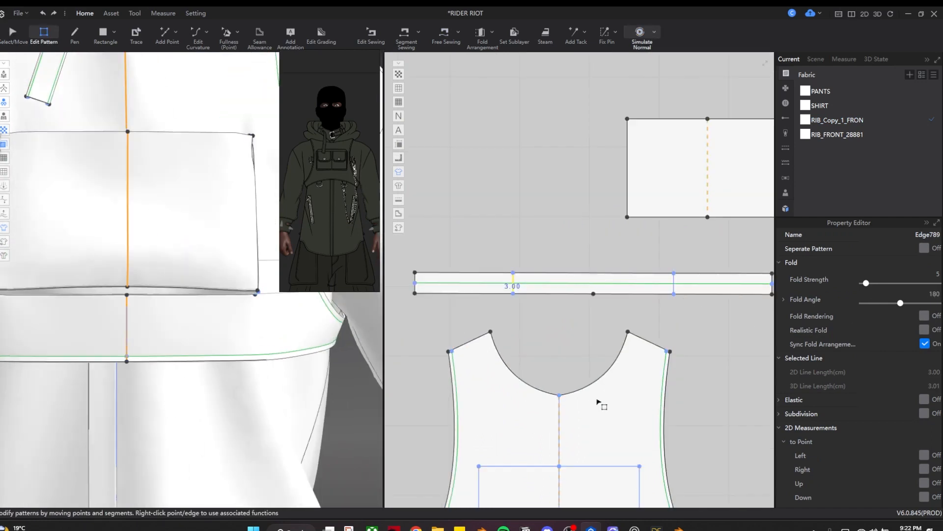
Step: Draw an internal line about 11.5 cm long from the overlay's centre line to the pocket side, just above the pocket outline
{"action": "middle_click_drag", "start_coordinate": [585, 392], "coordinate": [582, 277]}
{"action": "scroll", "coordinate": [541, 339], "scroll_direction": "up", "scroll_amount": 4}
{"action": "key", "text": "h"}
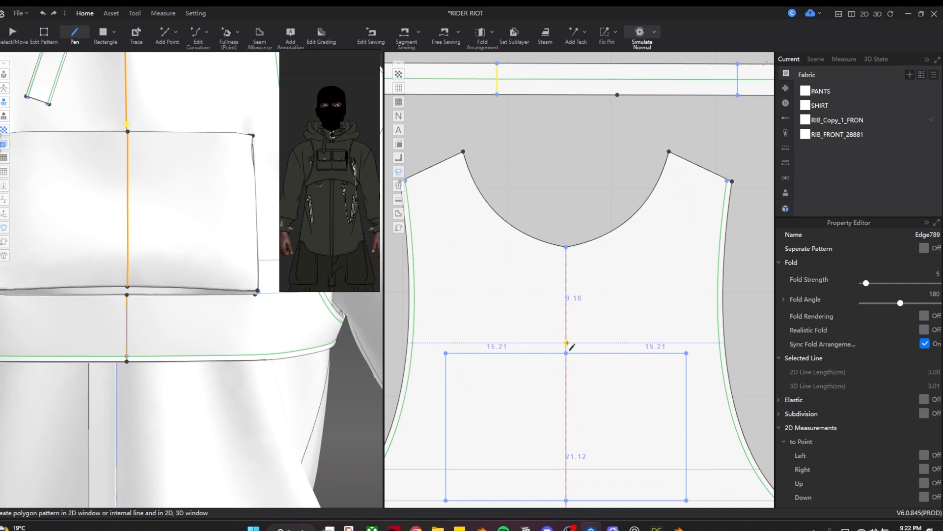
{"action": "left_click", "coordinate": [566, 343]}
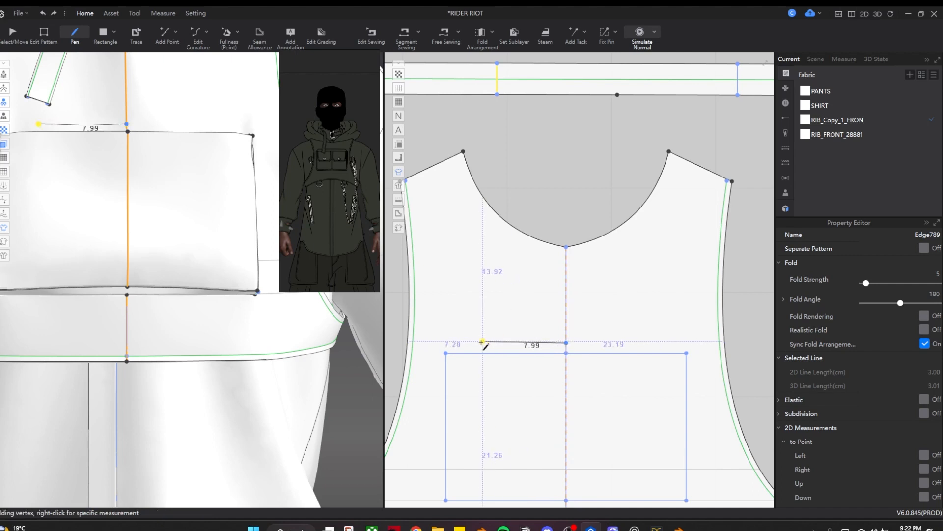
{"action": "double_click", "coordinate": [446, 342]}
{"action": "scroll", "coordinate": [143, 360], "scroll_direction": "down", "scroll_amount": 5}
{"action": "mouse_move", "coordinate": [142, 360]}
{"action": "right_mouse_down"}
{"action": "mouse_move", "coordinate": [71, 328]}
{"action": "mouse_move", "coordinate": [169, 319]}
{"action": "right_mouse_up"}
{"action": "scroll", "coordinate": [504, 320], "scroll_direction": "down", "scroll_amount": 5}
{"action": "middle_click_drag", "start_coordinate": [507, 317], "coordinate": [508, 352]}
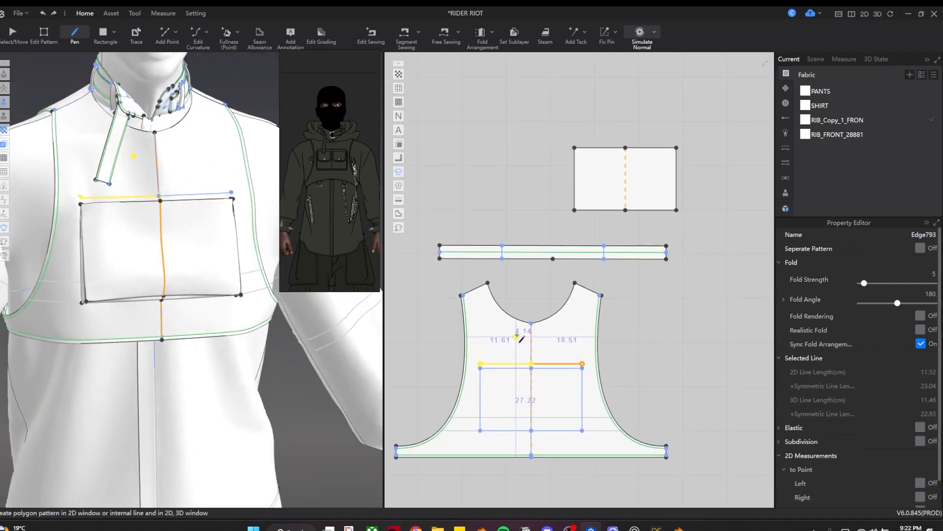
Step: Duplicate the pocket panel and place the copy beside the original in the pattern layout
{"action": "key", "text": "a"}
{"action": "left_click", "coordinate": [614, 175]}
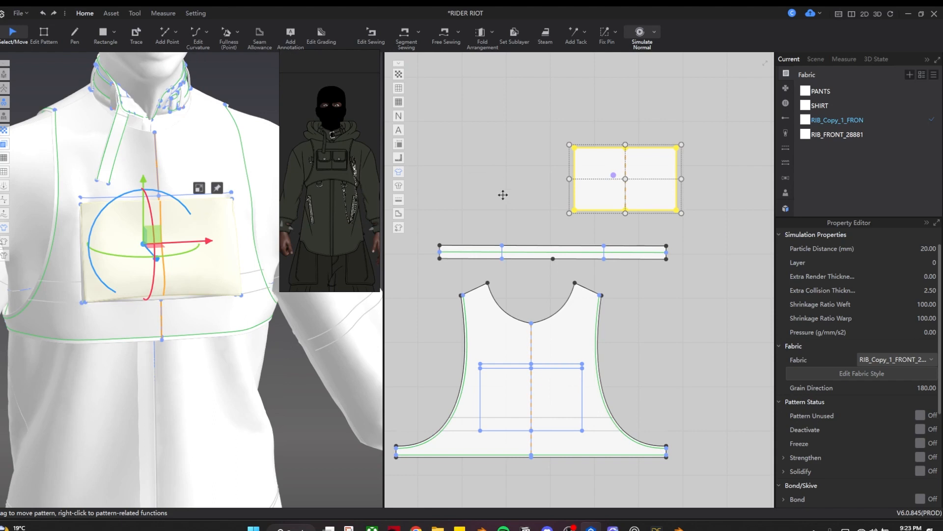
{"action": "key", "text": "ctrl+c"}
{"action": "key", "text": "ctrl+v"}
{"action": "left_click", "coordinate": [526, 204]}
Step: Sew the copied panel's top edge to the internal line above the pocket outline and position the copy over the pocket in 3D
{"action": "key", "text": "m"}
{"action": "left_click", "coordinate": [451, 147]}
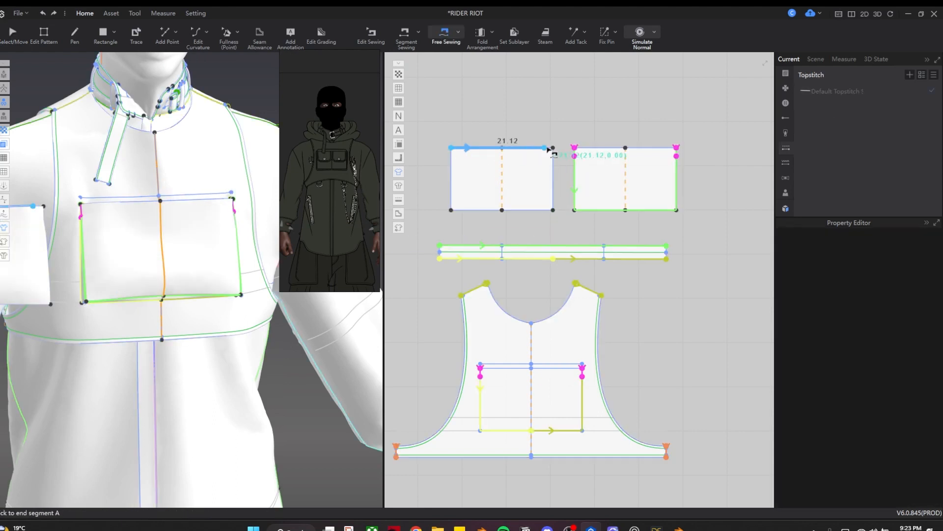
{"action": "left_click", "coordinate": [534, 366]}
{"action": "key", "text": "a"}
{"action": "left_click", "coordinate": [511, 175]}
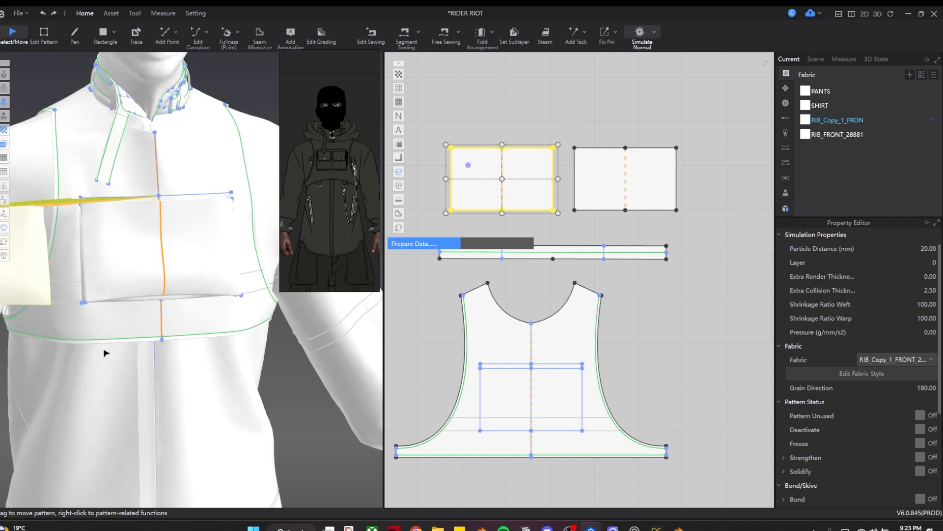
{"action": "right_click_drag", "start_coordinate": [167, 269], "coordinate": [212, 276]}
{"action": "left_click_drag", "start_coordinate": [180, 233], "coordinate": [192, 238]}
Step: Add an equidistant internal line 5 cm from the copied panel's bottom edge
{"action": "scroll", "coordinate": [461, 156], "scroll_direction": "up", "scroll_amount": 2}
{"action": "left_click", "coordinate": [497, 137]}
{"action": "scroll", "coordinate": [502, 167], "scroll_direction": "up", "scroll_amount": 2}
{"action": "key", "text": "z"}
{"action": "left_click", "coordinate": [500, 239]}
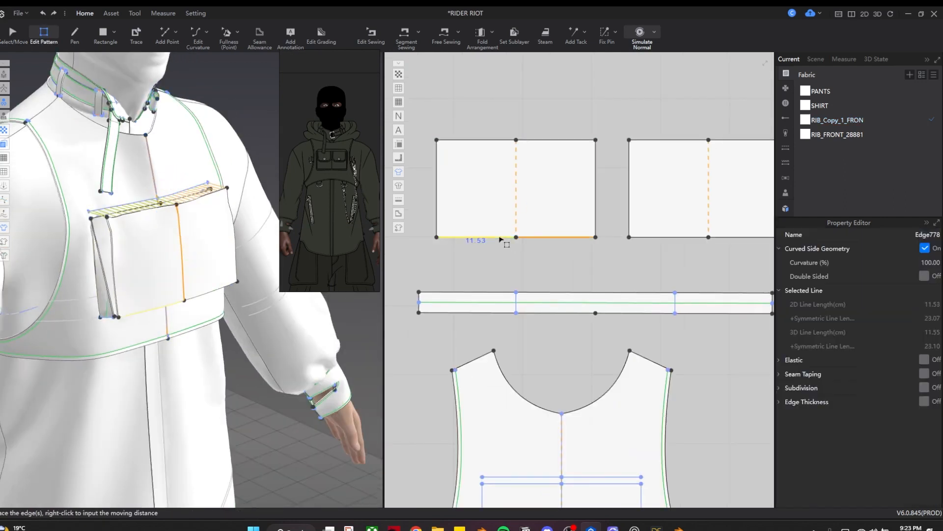
{"action": "right_click", "coordinate": [479, 239]}
{"action": "left_click", "coordinate": [525, 308]}
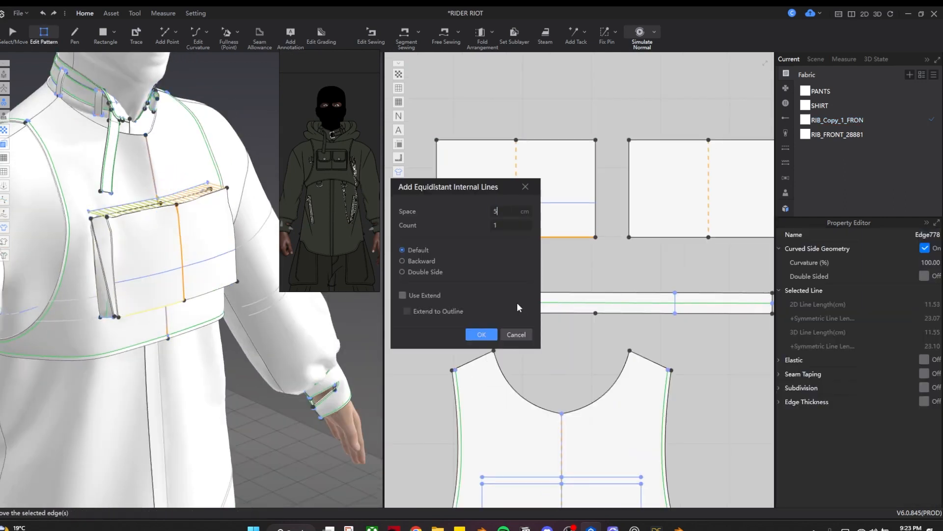
{"action": "left_click", "coordinate": [495, 337]}
Step: Cut the copied panel along its 5 cm offset line and delete the lower piece to leave the pocket flap
{"action": "right_click", "coordinate": [494, 202]}
{"action": "left_click", "coordinate": [523, 261]}
{"action": "key", "text": "a"}
{"action": "left_click", "coordinate": [507, 230]}
{"action": "key", "text": "Delete"}
{"action": "right_click_drag", "start_coordinate": [255, 335], "coordinate": [229, 339]}
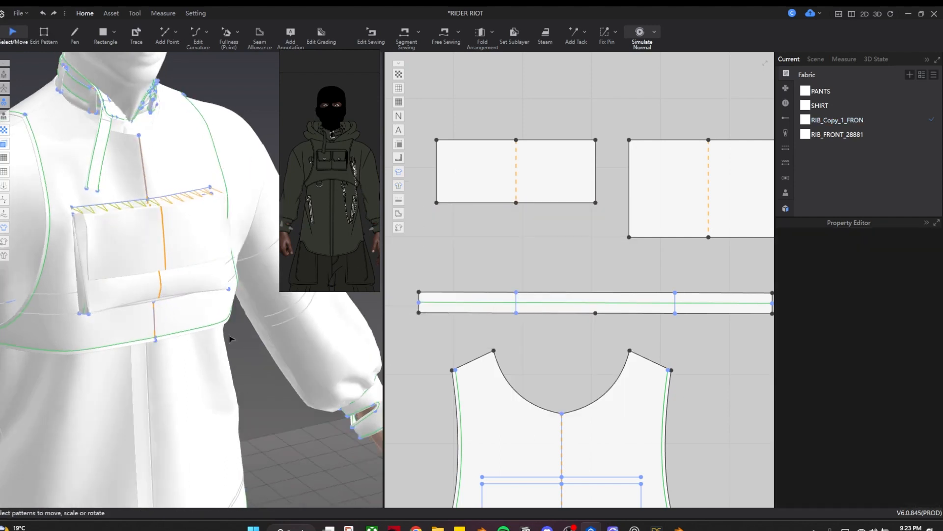
Step: Add an equidistant internal line about 1 cm below the flap's top edge
{"action": "key", "text": "z"}
{"action": "left_click", "coordinate": [480, 140]}
{"action": "right_click", "coordinate": [480, 141]}
{"action": "left_click", "coordinate": [526, 211]}
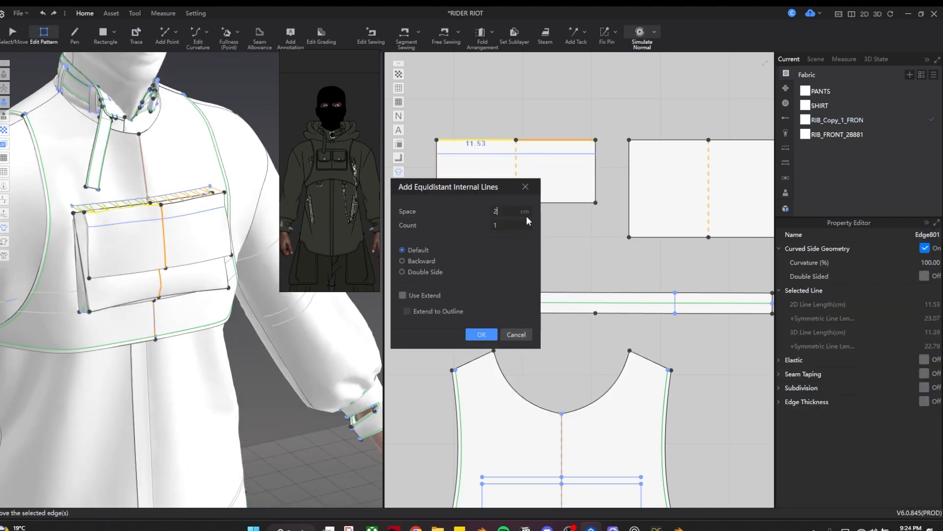
{"action": "key", "text": "Return"}
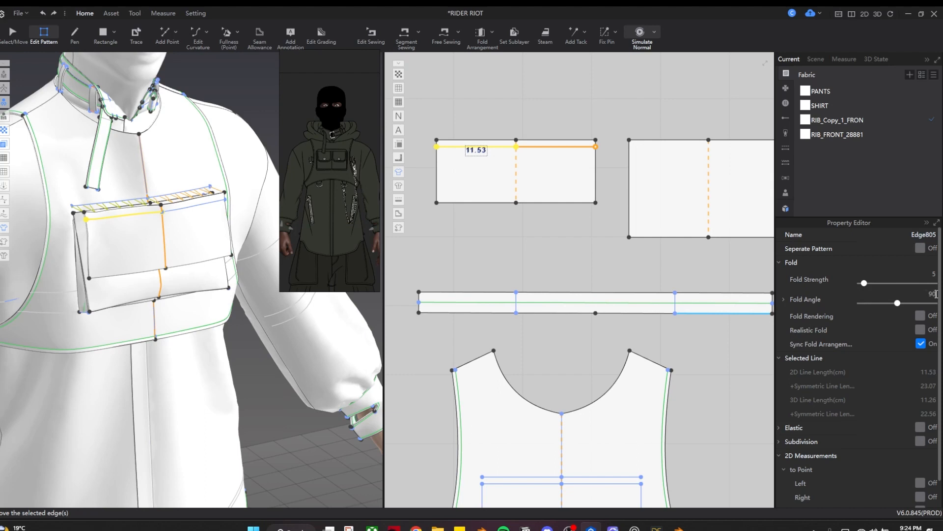
Step: Set the flap line's fold angle to 90 with fold rendering and realistic fold on, and simulate the flap over the pocket
{"action": "right_click_drag", "start_coordinate": [172, 301], "coordinate": [210, 316]}
{"action": "scroll", "coordinate": [210, 322], "scroll_direction": "up", "scroll_amount": 4}
{"action": "key", "text": "space"}
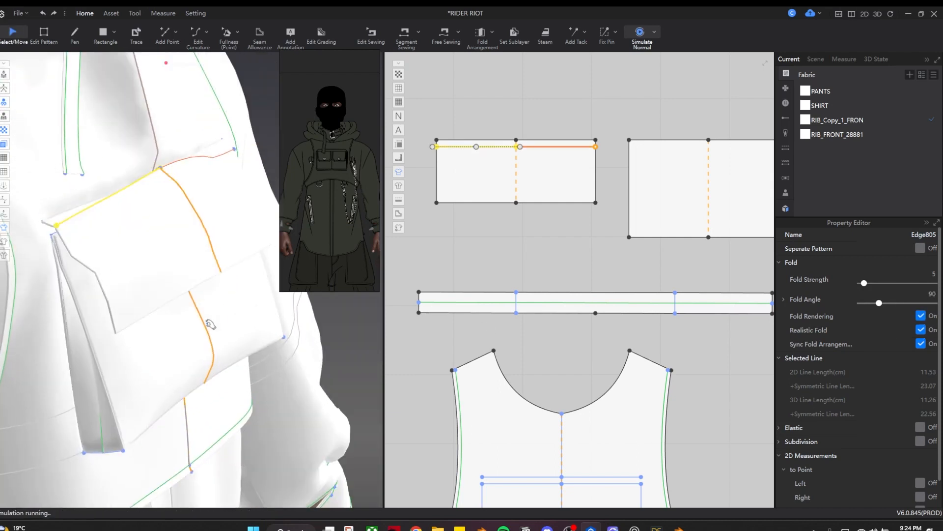
{"action": "right_click_drag", "start_coordinate": [205, 349], "coordinate": [132, 319]}
{"action": "left_click", "coordinate": [126, 316]}
{"action": "key", "text": "space"}
{"action": "right_click_drag", "start_coordinate": [243, 358], "coordinate": [152, 261]}
Step: Set the flap's particle distance to 10 mm and simulate it in the front view
{"action": "key", "text": "z"}
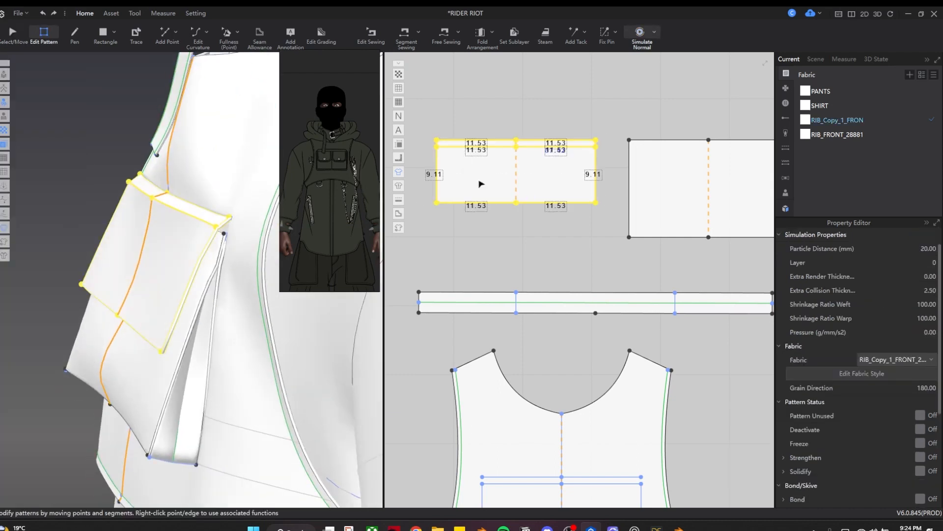
{"action": "key", "text": "q"}
{"action": "left_click", "coordinate": [480, 186]}
{"action": "type", "text": "10"}
{"action": "key", "text": "Return"}
{"action": "left_click", "coordinate": [141, 250]}
{"action": "key", "text": "space"}
{"action": "key", "text": "2"}
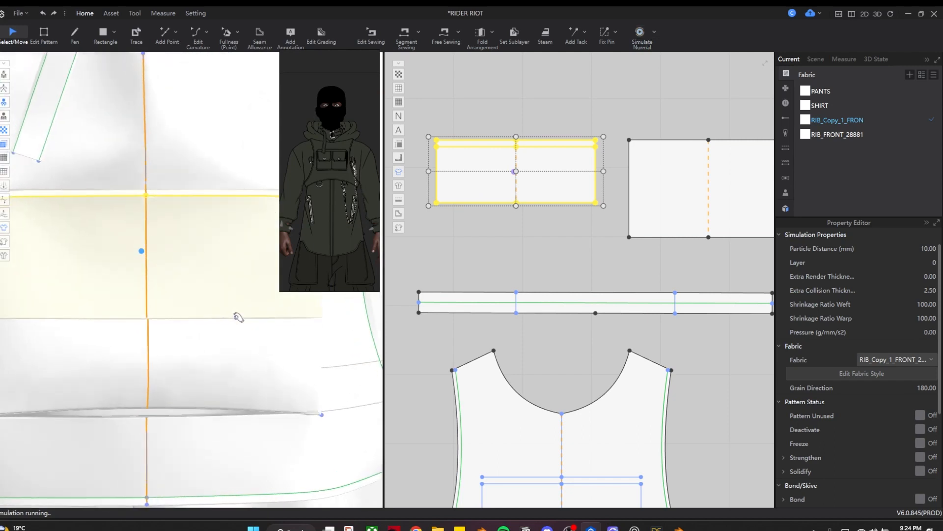
{"action": "key", "text": "space"}
Step: Round the flap's two lower corners with the Smooth Curve tool
{"action": "middle_click_drag", "start_coordinate": [516, 231], "coordinate": [563, 271]}
{"action": "left_click", "coordinate": [194, 29]}
{"action": "left_click_drag", "start_coordinate": [529, 253], "coordinate": [530, 253]}
{"action": "scroll", "coordinate": [133, 293], "scroll_direction": "down", "scroll_amount": 3}
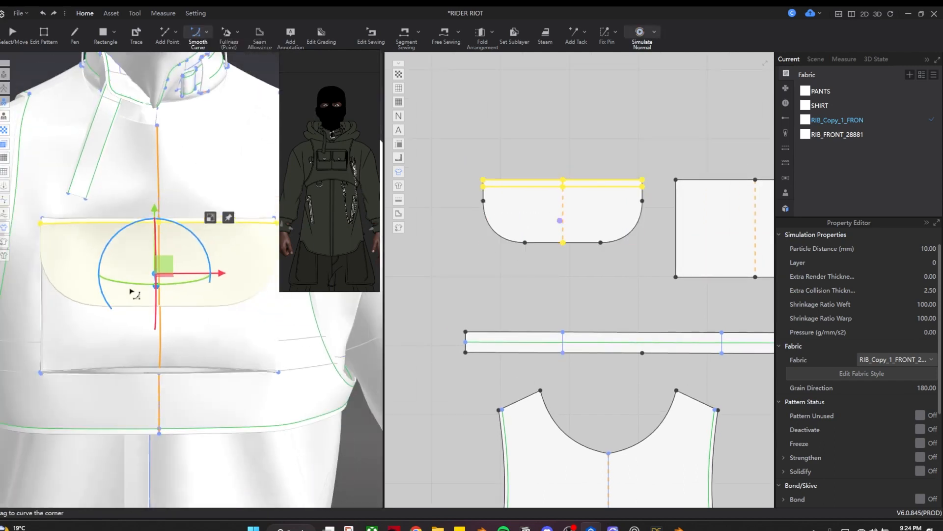
{"action": "right_click_drag", "start_coordinate": [193, 293], "coordinate": [121, 319]}
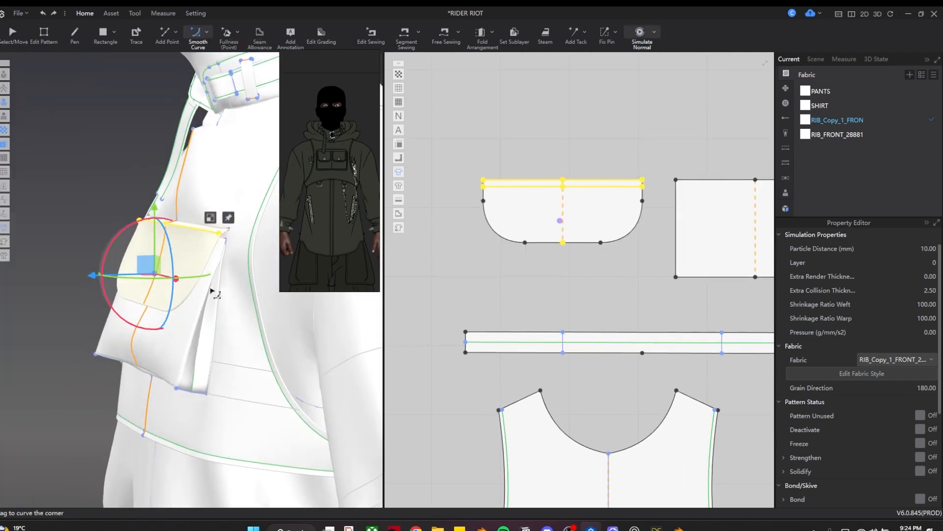
Step: Set the flap fold line's fold strength to 10 and simulate the flap
{"action": "key", "text": "q"}
{"action": "key", "text": "z"}
{"action": "left_click", "coordinate": [549, 188]}
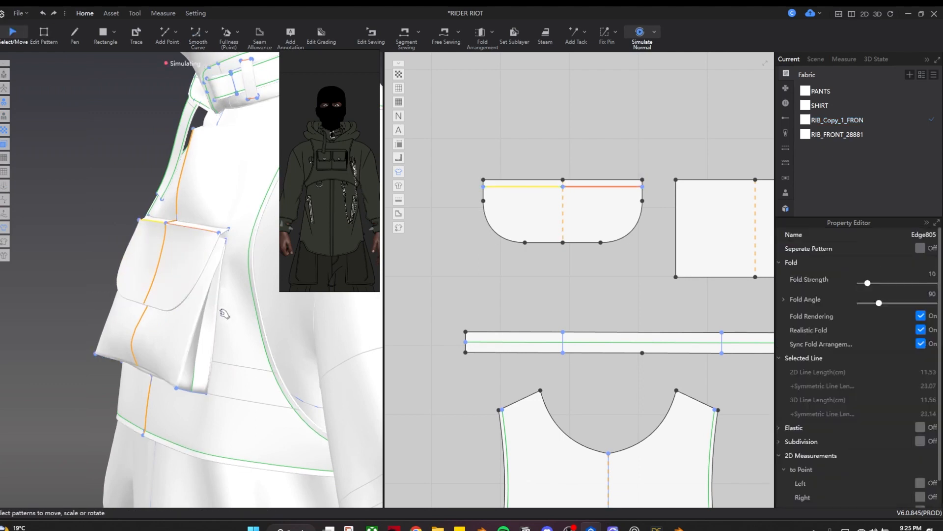
{"action": "key", "text": "2"}
{"action": "left_click", "coordinate": [432, 226]}
{"action": "scroll", "coordinate": [502, 206], "scroll_direction": "up", "scroll_amount": 3}
{"action": "right_click", "coordinate": [474, 205]}
{"action": "left_click", "coordinate": [527, 240]}
{"action": "left_click", "coordinate": [598, 270]}
{"action": "key", "text": "ctrl+z"}
{"action": "key", "text": "ctrl+z"}
{"action": "key", "text": "ctrl+z"}
Step: Enlarge the pocket in the reference image and undo the rounding of the flap's lower corners
{"action": "left_click", "coordinate": [487, 288]}
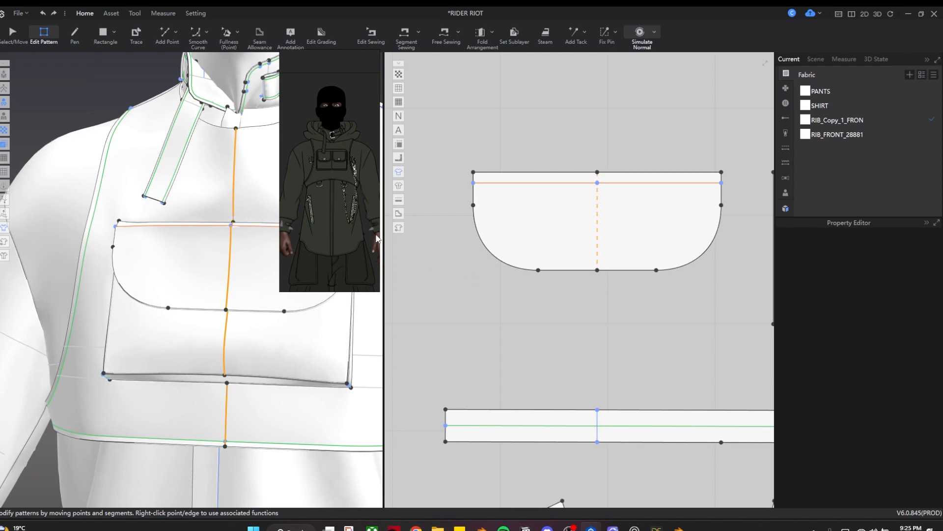
{"action": "scroll", "coordinate": [333, 170], "scroll_direction": "up", "scroll_amount": 7}
{"action": "key", "text": "ctrl+z"}
{"action": "key", "text": "ctrl+z"}
{"action": "key", "text": "ctrl+z"}
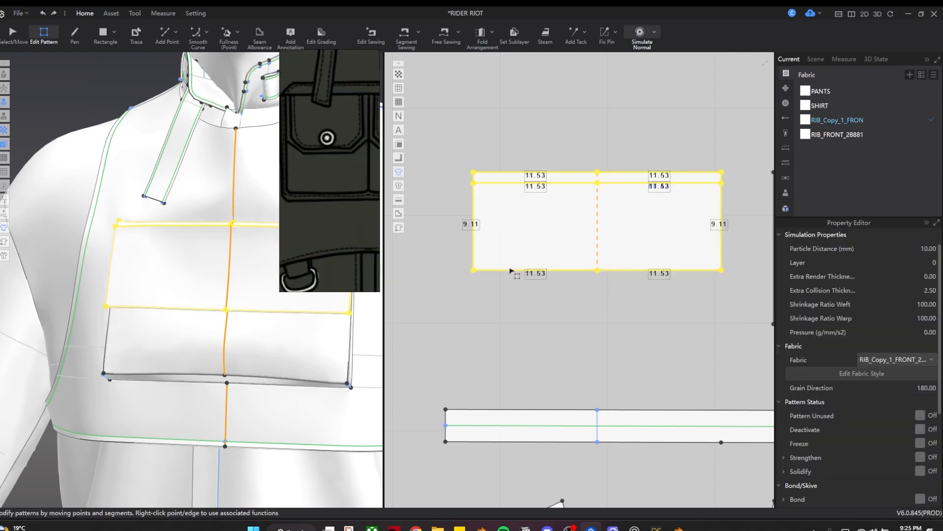
Step: Cut the flap's lower corners diagonally along a new internal line and delete the corner pieces
{"action": "left_click", "coordinate": [456, 214]}
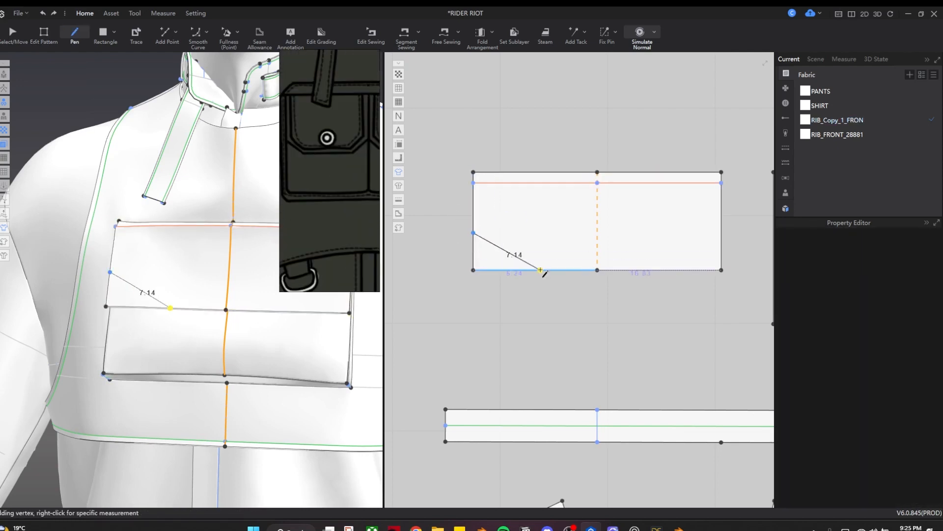
{"action": "double_click", "coordinate": [516, 270]}
{"action": "key", "text": "z"}
{"action": "right_click", "coordinate": [487, 245]}
{"action": "left_click", "coordinate": [524, 305]}
{"action": "key", "text": "a"}
{"action": "left_click_drag", "start_coordinate": [712, 263], "coordinate": [722, 271]}
{"action": "key", "text": "Delete"}
Step: Simulate the garment to settle the flap with its angled corners
{"action": "middle_click_drag", "start_coordinate": [541, 258], "coordinate": [515, 295]}
{"action": "left_click", "coordinate": [536, 219]}
{"action": "right_click_drag", "start_coordinate": [285, 329], "coordinate": [204, 361]}
{"action": "key", "text": "space"}
Step: Add an equidistant internal line 0.8 cm inside the flap's side, angled corner and bottom edges
{"action": "key", "text": "z"}
{"action": "left_click", "coordinate": [448, 256]}
{"action": "left_click", "coordinate": [466, 287], "text": "shift"}
{"action": "left_click", "coordinate": [531, 306], "text": "shift"}
{"action": "right_click", "coordinate": [532, 307]}
{"action": "left_click", "coordinate": [571, 351]}
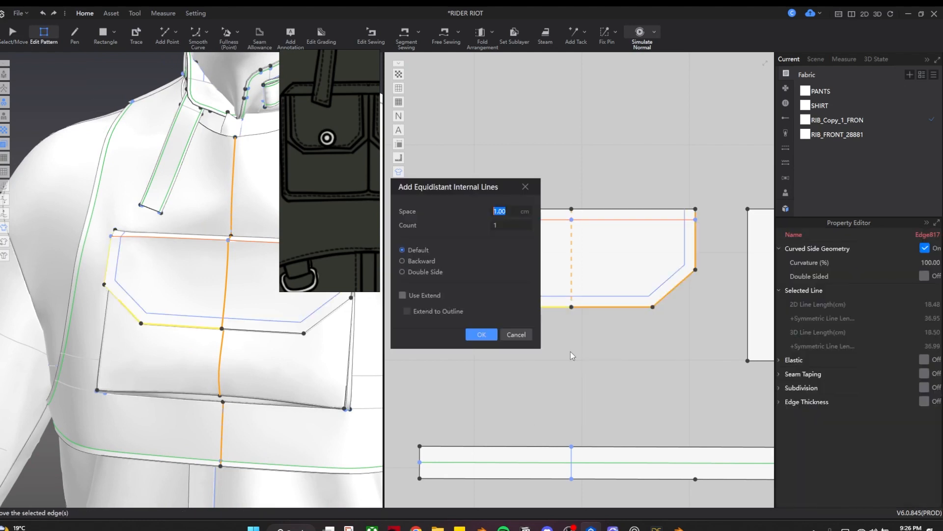
{"action": "type", "text": ".8"}
{"action": "left_click", "coordinate": [481, 335]}
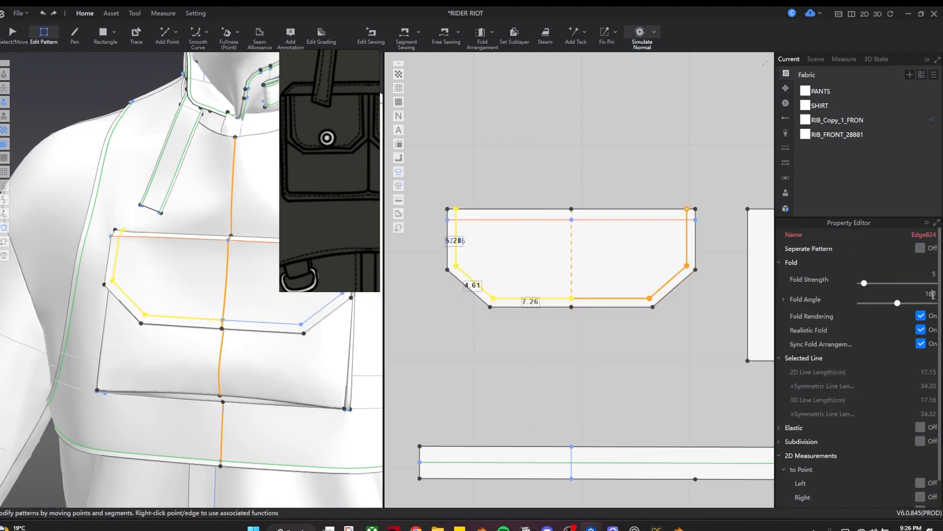
Step: Set the flap's inset line to fold strength 20 and fold angle 200, and simulate the flap at 5 mm particle distance
{"action": "key", "text": "space"}
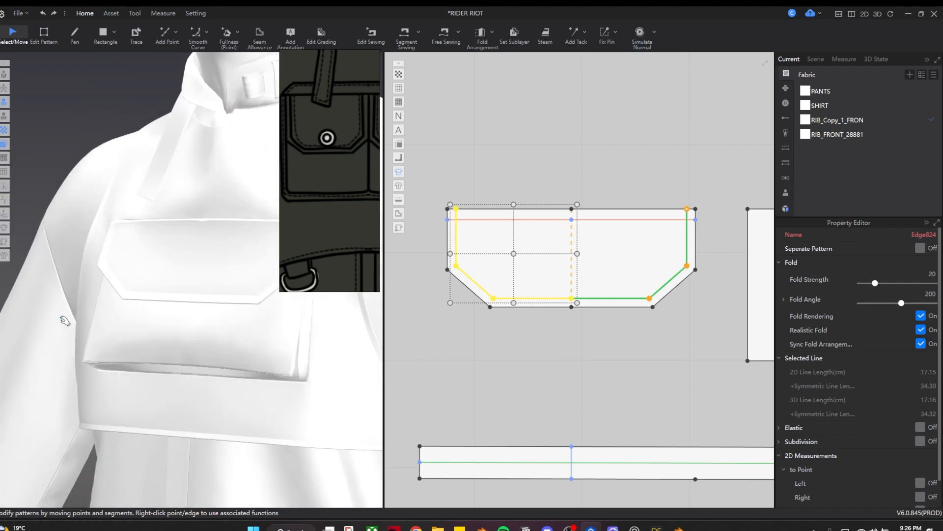
{"action": "key", "text": "a"}
{"action": "left_click", "coordinate": [481, 243]}
{"action": "key", "text": "space"}
Step: Add an equidistant internal line 0.8 cm inside the pocket panel's side and bottom edges
{"action": "scroll", "coordinate": [482, 377], "scroll_direction": "down", "scroll_amount": 2}
{"action": "middle_click_drag", "start_coordinate": [655, 336], "coordinate": [544, 293]}
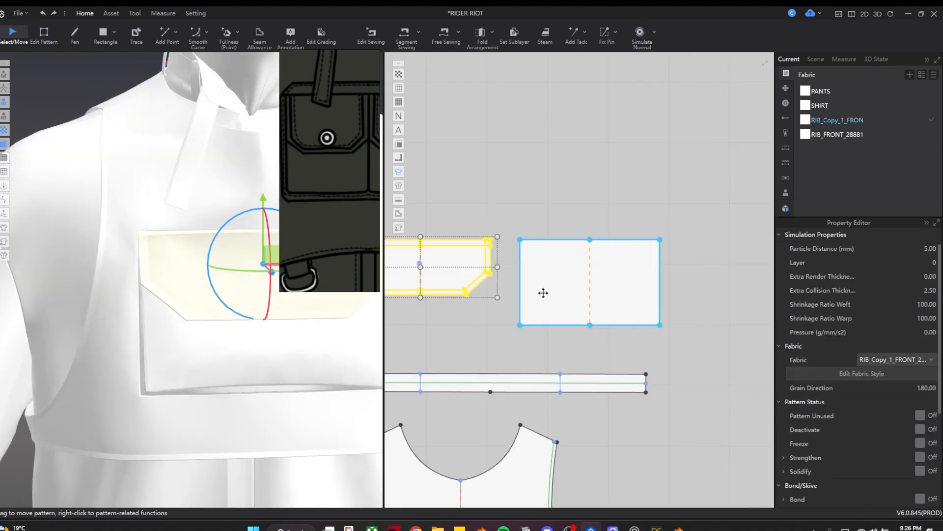
{"action": "scroll", "coordinate": [544, 293], "scroll_direction": "up", "scroll_amount": 1}
{"action": "key", "text": "z"}
{"action": "left_click", "coordinate": [514, 247]}
{"action": "left_click", "coordinate": [571, 333], "text": "shift"}
{"action": "right_click", "coordinate": [573, 335]}
{"action": "key", "text": "Escape"}
{"action": "right_click", "coordinate": [511, 305]}
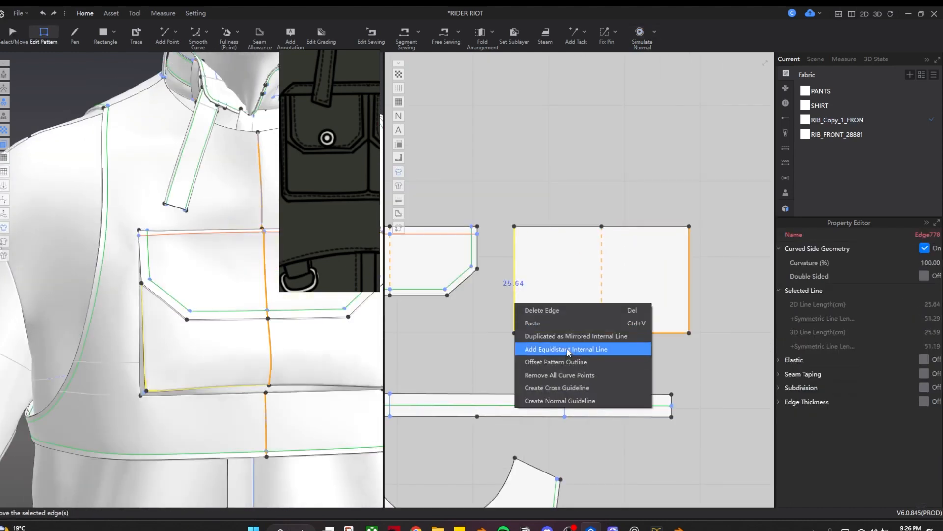
{"action": "left_click", "coordinate": [555, 351]}
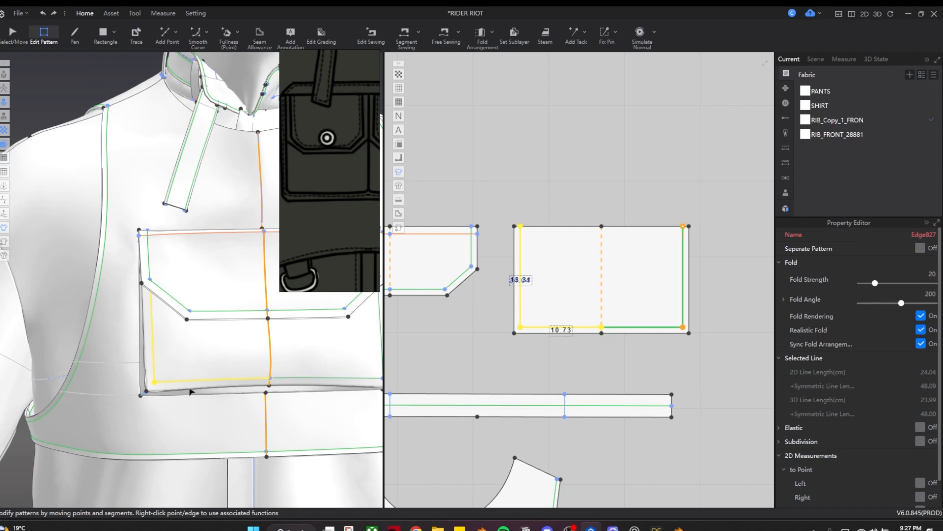
Step: Simulate the pocket with the panel's inset line at fold strength 20 and fold angle 200
{"action": "key", "text": "space"}
{"action": "key", "text": "a"}
{"action": "key", "text": "space"}
{"action": "key", "text": "z"}
Step: Set the pocket panel's inset line to a fold angle of 160 and simulate
{"action": "left_click", "coordinate": [935, 293]}
{"action": "type", "text": "160"}
{"action": "key", "text": "Return"}
{"action": "key", "text": "space"}
Step: Set the pocket panel's inset line to a fold angle of 240 and simulate
{"action": "key", "text": "a"}
{"action": "left_click", "coordinate": [935, 293]}
{"action": "type", "text": "240"}
{"action": "key", "text": "Return"}
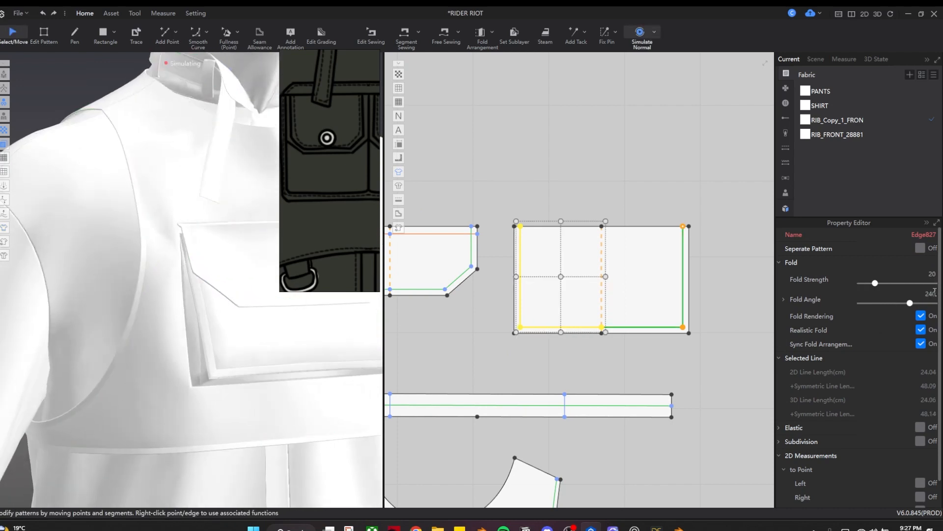
{"action": "key", "text": "space"}
Step: Simulate the pocket and set the flap's inset line to a fold angle of 210
{"action": "key", "text": "z"}
{"action": "key", "text": "a"}
{"action": "left_click", "coordinate": [471, 253]}
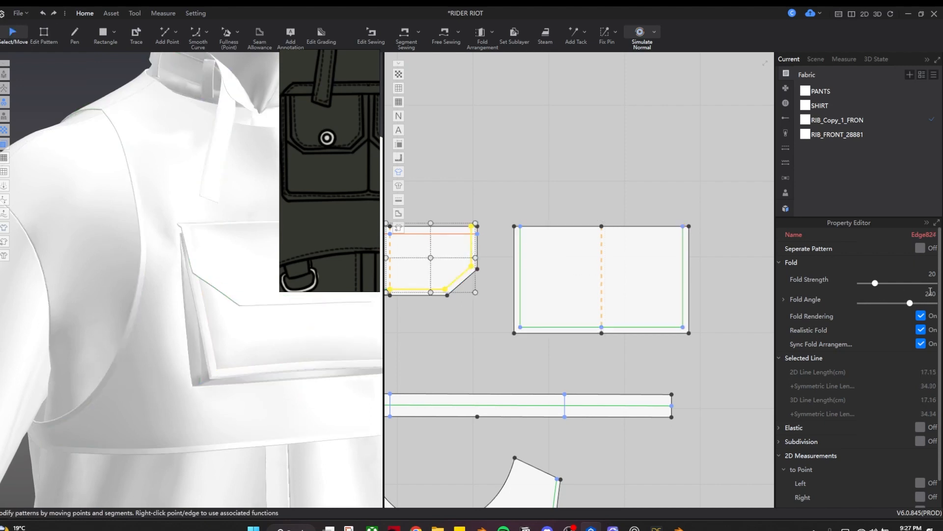
{"action": "key", "text": "space"}
{"action": "left_click", "coordinate": [931, 294]}
{"action": "type", "text": "210"}
{"action": "key", "text": "Return"}
Step: Create a 5 by 10 cm rectangle pattern beside the front overlay's armhole
{"action": "right_click_drag", "start_coordinate": [140, 393], "coordinate": [184, 377]}
{"action": "scroll", "coordinate": [185, 376], "scroll_direction": "down", "scroll_amount": 5}
{"action": "middle_click_drag", "start_coordinate": [166, 353], "coordinate": [136, 421]}
{"action": "scroll", "coordinate": [333, 112], "scroll_direction": "down", "scroll_amount": 8}
{"action": "scroll", "coordinate": [496, 326], "scroll_direction": "down", "scroll_amount": 3}
{"action": "middle_click_drag", "start_coordinate": [488, 344], "coordinate": [511, 169]}
{"action": "scroll", "coordinate": [586, 336], "scroll_direction": "up", "scroll_amount": 5}
{"action": "left_click", "coordinate": [107, 33]}
{"action": "left_click", "coordinate": [603, 313]}
{"action": "type", "text": "510"}
{"action": "left_click", "coordinate": [481, 296]}
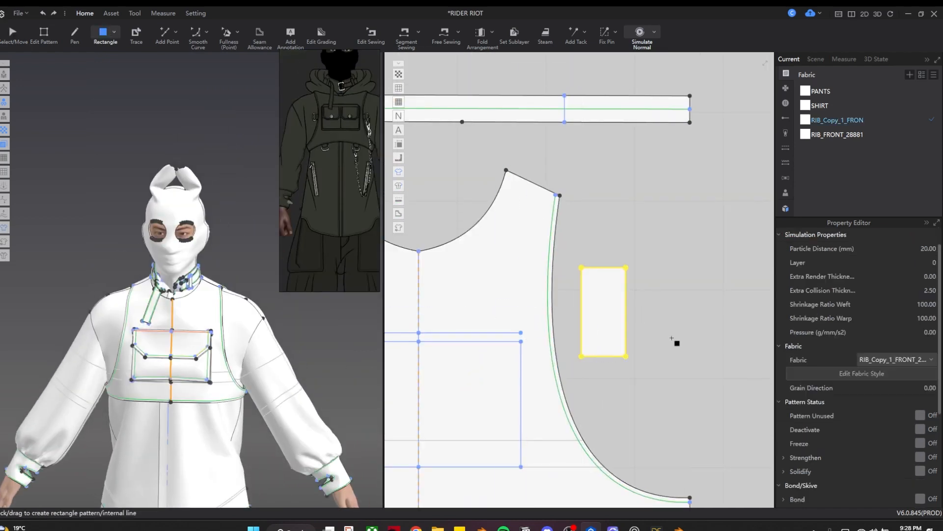
Step: Add an equidistant internal line 5 cm from the new rectangle's bottom edge
{"action": "key", "text": "z"}
{"action": "right_click", "coordinate": [609, 355]}
{"action": "left_click", "coordinate": [658, 441]}
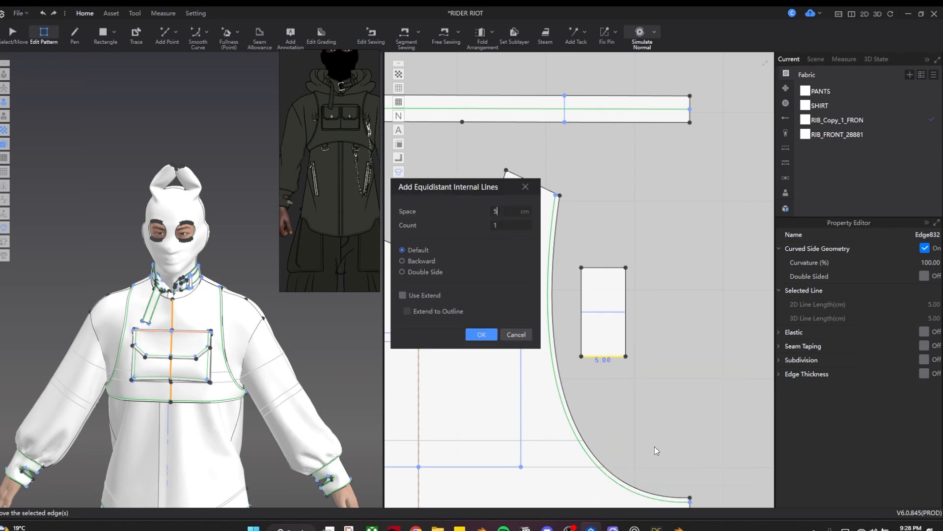
{"action": "left_click", "coordinate": [480, 333]}
Step: Sew the rectangle's top edge to the overlay's armhole edge and position the rectangle against the garment
{"action": "key", "text": "m"}
{"action": "scroll", "coordinate": [625, 330], "scroll_direction": "up", "scroll_amount": 2}
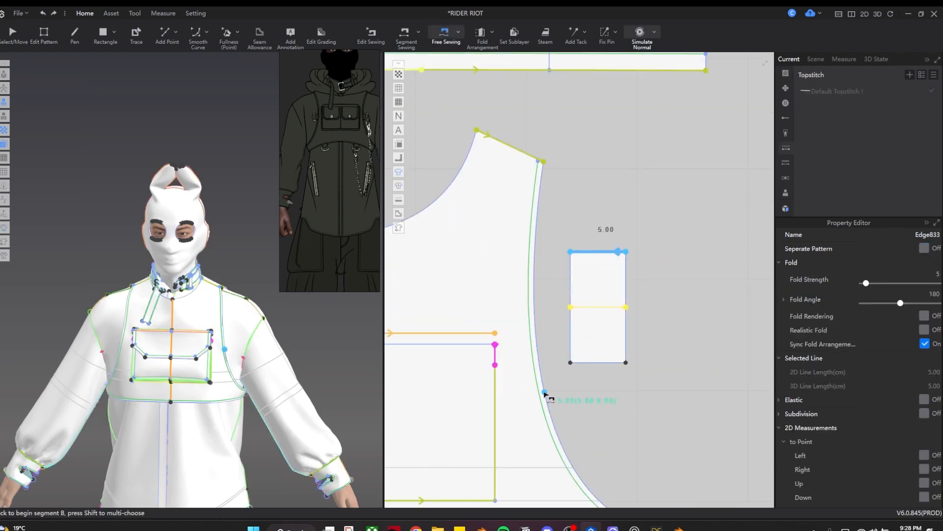
{"action": "left_click", "coordinate": [566, 442]}
{"action": "key", "text": "a"}
{"action": "left_click", "coordinate": [598, 272]}
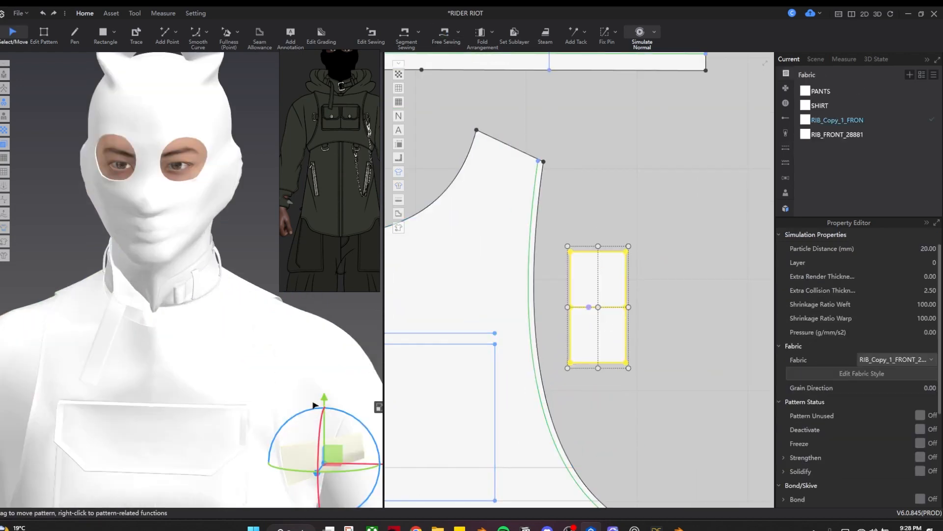
Step: Simulate the attached rectangle and give its middle line fold angle 90, fold strength 10, fold rendering and realistic fold
{"action": "key", "text": "n"}
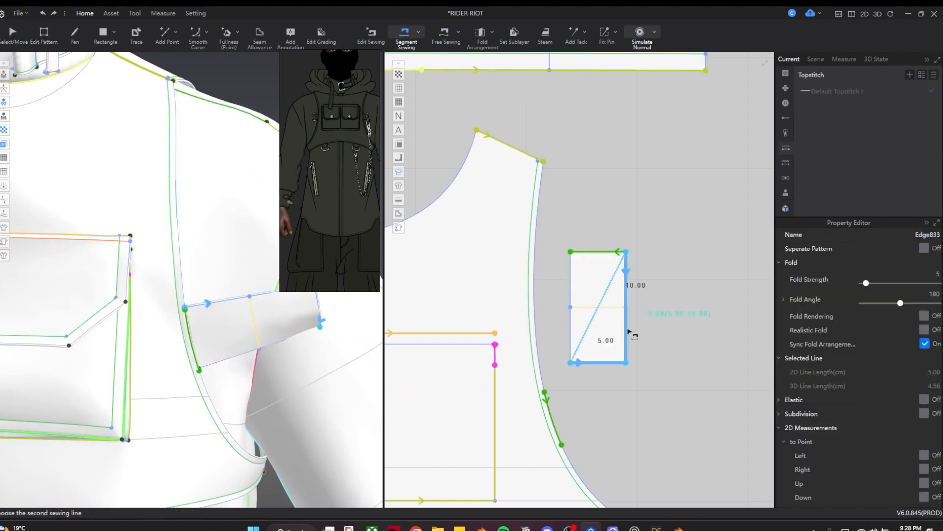
{"action": "right_click_drag", "start_coordinate": [331, 375], "coordinate": [285, 379]}
{"action": "scroll", "coordinate": [285, 379], "scroll_direction": "down", "scroll_amount": 2}
{"action": "key", "text": "space"}
{"action": "key", "text": "space"}
{"action": "key", "text": "z"}
{"action": "left_click", "coordinate": [590, 308]}
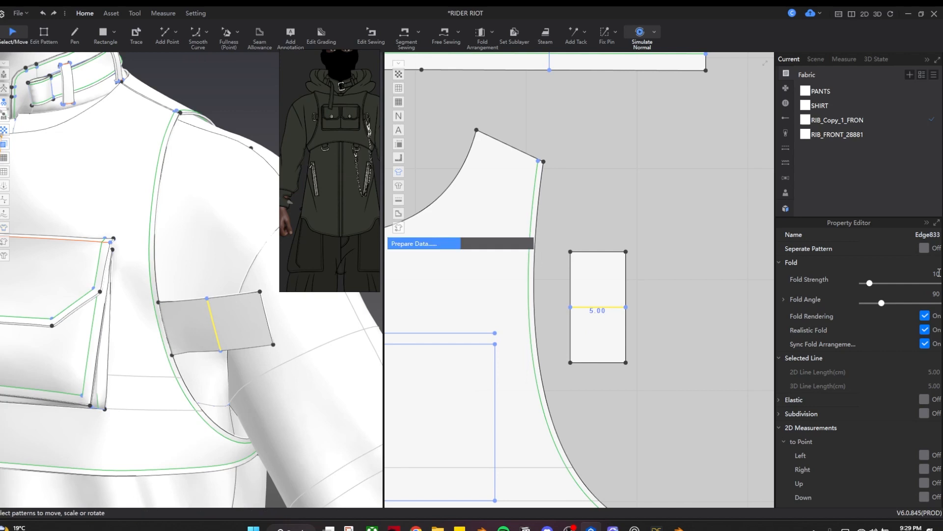
{"action": "right_click_drag", "start_coordinate": [288, 385], "coordinate": [374, 354]}
Step: Sew the rectangle's free bottom edge onto its top edge to close it into a loop and simulate
{"action": "key", "text": "n"}
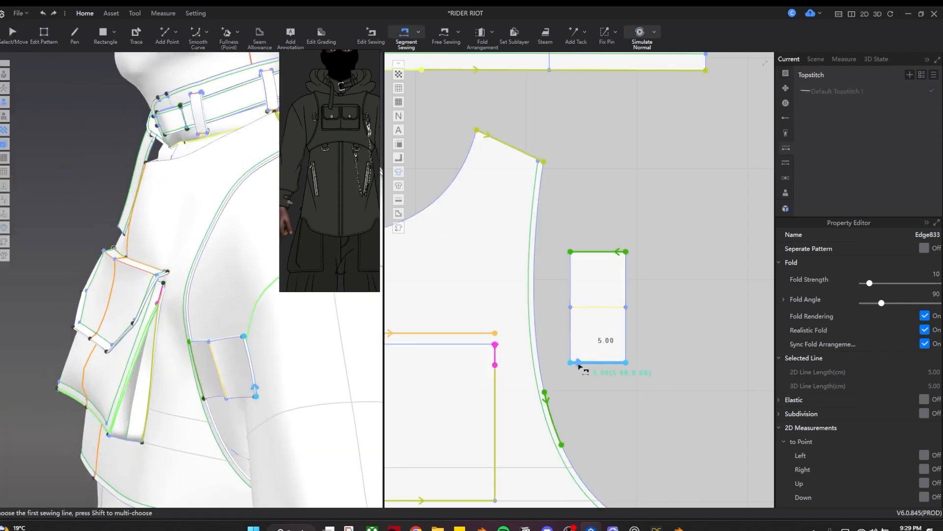
{"action": "left_click", "coordinate": [587, 253]}
{"action": "right_click_drag", "start_coordinate": [327, 436], "coordinate": [351, 428]}
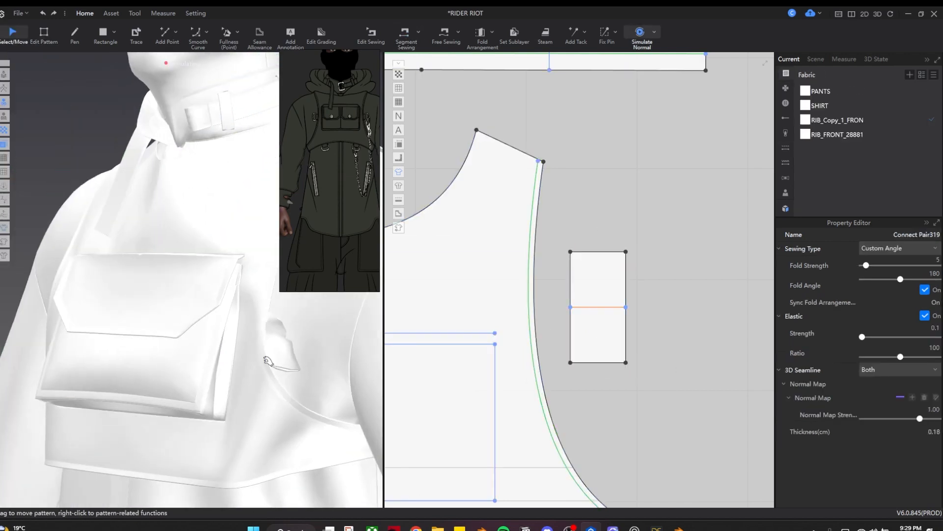
{"action": "left_click", "coordinate": [320, 357]}
{"action": "mouse_move", "coordinate": [320, 358]}
{"action": "right_mouse_down"}
{"action": "mouse_move", "coordinate": [297, 365]}
{"action": "mouse_move", "coordinate": [319, 389]}
{"action": "mouse_move", "coordinate": [320, 364]}
{"action": "right_mouse_up"}
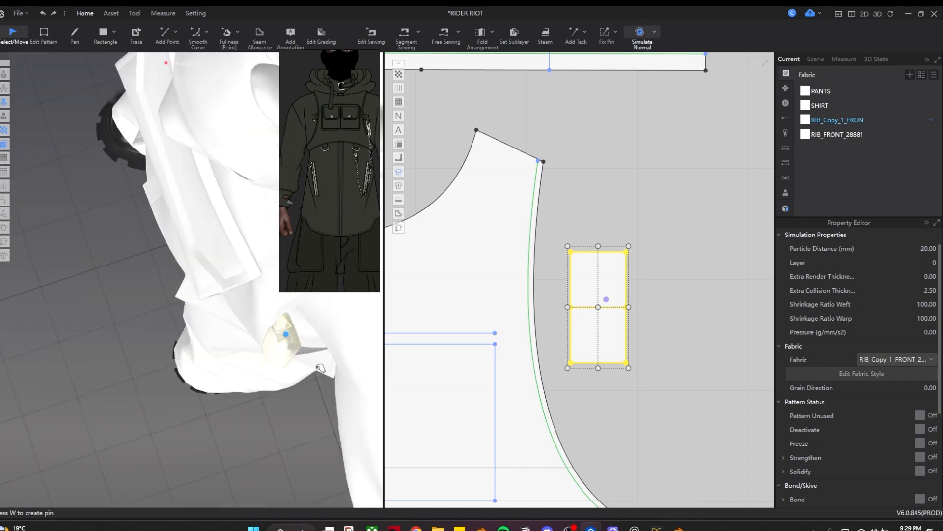
Step: Set the loop's particle distance to 10 mm and its middle line's fold angle to 270, and simulate
{"action": "left_click", "coordinate": [308, 357]}
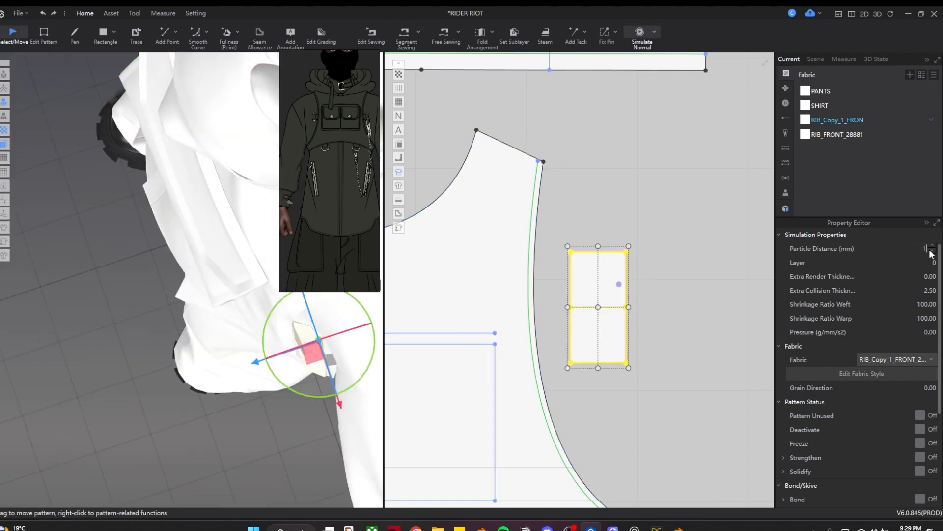
{"action": "key", "text": "z"}
{"action": "left_click", "coordinate": [598, 308]}
{"action": "left_click", "coordinate": [937, 294]}
{"action": "type", "text": "270"}
{"action": "key", "text": "Return"}
{"action": "key", "text": "space"}
{"action": "right_click_drag", "start_coordinate": [314, 388], "coordinate": [200, 352]}
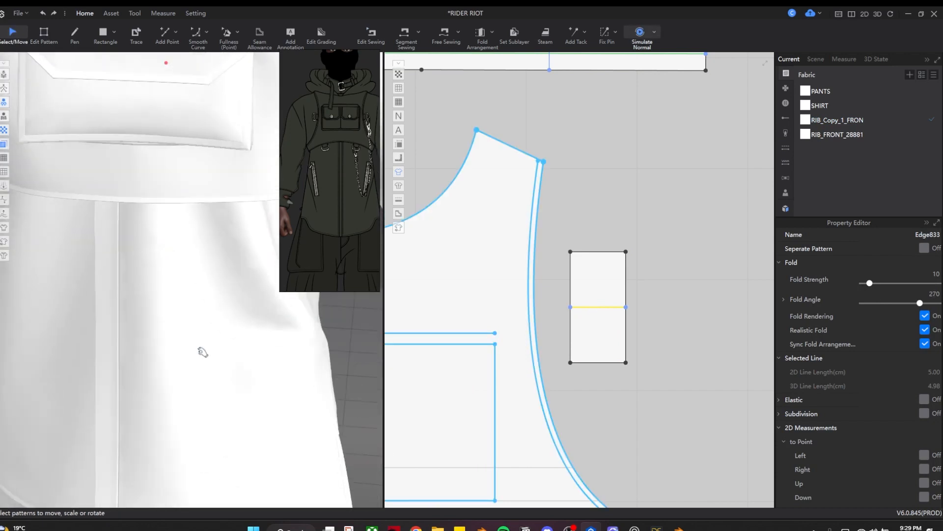
{"action": "left_click", "coordinate": [238, 286]}
Step: Check the loop's armhole seam, set the loop's particle distance to 5 mm and simulate
{"action": "key", "text": "b"}
{"action": "left_click", "coordinate": [609, 253]}
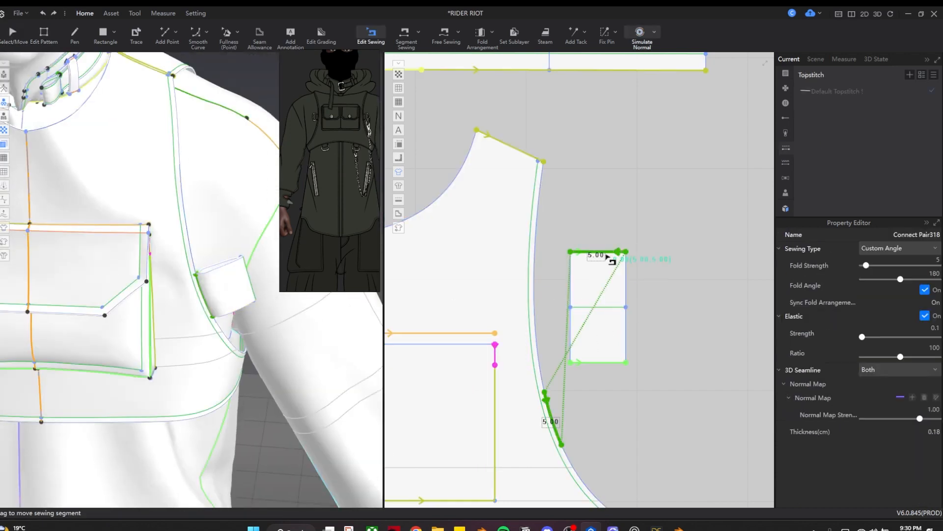
{"action": "key", "text": "a"}
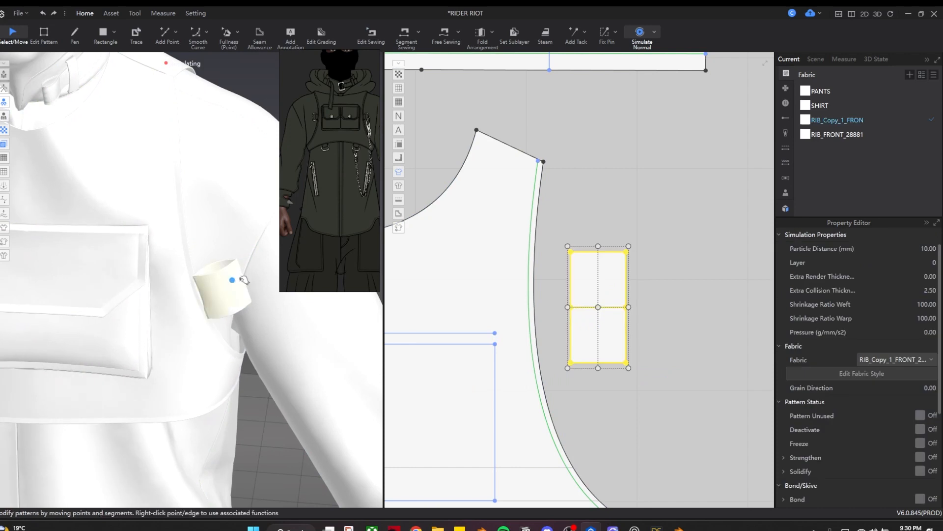
{"action": "right_click_drag", "start_coordinate": [224, 393], "coordinate": [201, 366]}
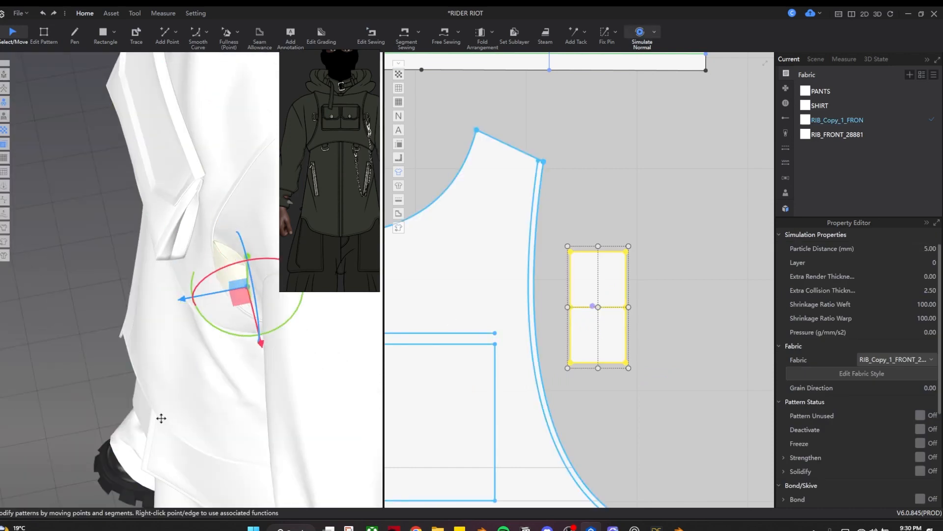
{"action": "right_click_drag", "start_coordinate": [158, 427], "coordinate": [352, 359]}
{"action": "left_click", "coordinate": [664, 179]}
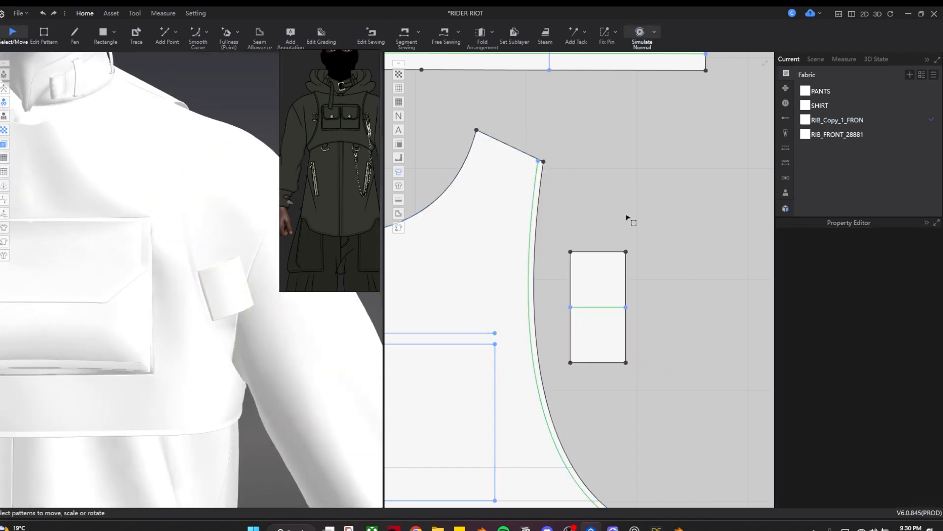
Step: Add one equidistant internal line inside each of the loop pattern's top and bottom edges
{"action": "key", "text": "z"}
{"action": "right_click", "coordinate": [592, 252]}
{"action": "left_click", "coordinate": [652, 339]}
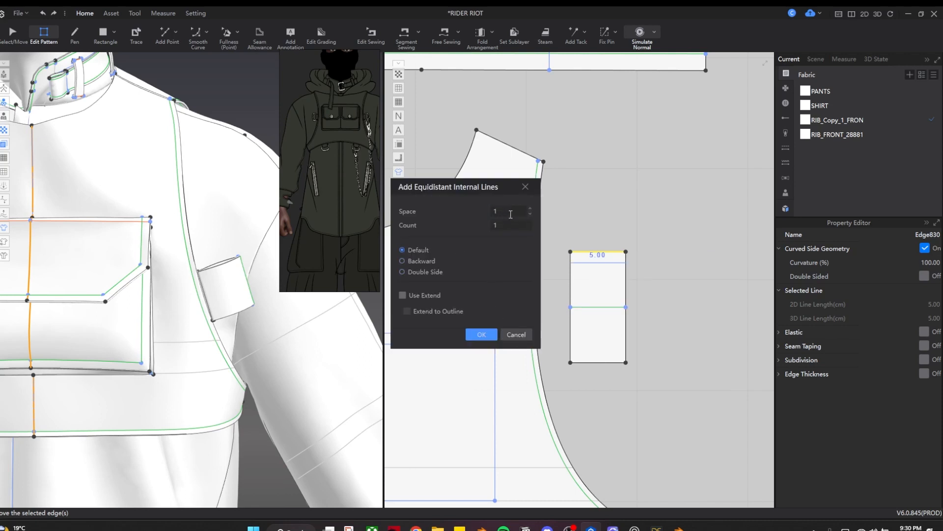
{"action": "left_click", "coordinate": [492, 334]}
{"action": "right_click", "coordinate": [592, 363]}
{"action": "left_click", "coordinate": [644, 449]}
{"action": "left_click", "coordinate": [486, 335]}
Step: Cut the loop pattern along both new internal lines and delete the two narrow end strips
{"action": "right_click", "coordinate": [587, 347]}
{"action": "left_click", "coordinate": [612, 185]}
{"action": "right_click", "coordinate": [603, 269]}
{"action": "left_click", "coordinate": [649, 339]}
{"action": "key", "text": "a"}
{"action": "left_click", "coordinate": [600, 249]}
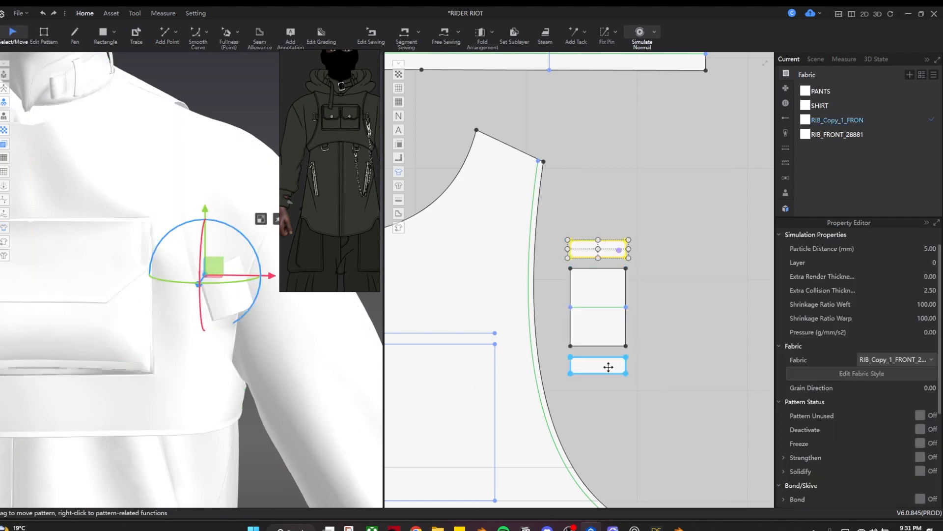
{"action": "left_click", "coordinate": [608, 366], "text": "shift"}
{"action": "key", "text": "Delete"}
Step: Sew the trimmed loop's top edge to the armhole and its bottom edge to its top edge, and simulate
{"action": "key", "text": "n"}
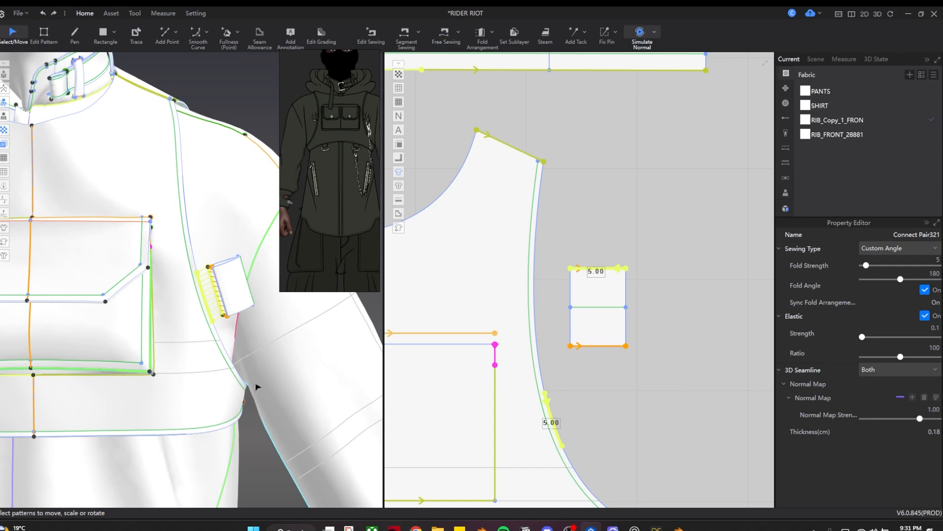
{"action": "left_click", "coordinate": [237, 292]}
{"action": "key", "text": "space"}
{"action": "scroll", "coordinate": [196, 332], "scroll_direction": "down", "scroll_amount": 9}
Step: Resize the loop pattern to 3.34 cm wide and 4.37 cm tall and simulate
{"action": "key", "text": "m"}
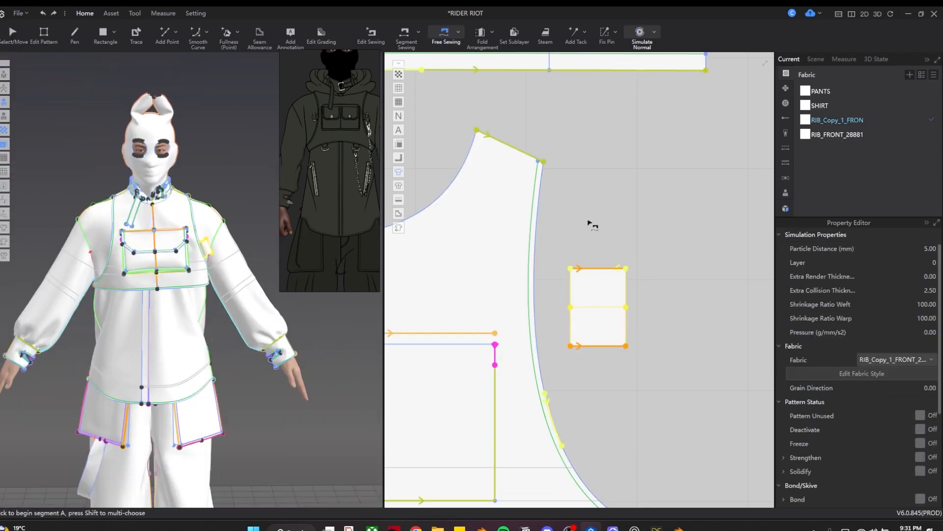
{"action": "scroll", "coordinate": [546, 256], "scroll_direction": "up", "scroll_amount": 3}
{"action": "key", "text": "z"}
{"action": "left_click", "coordinate": [551, 281]}
{"action": "left_click_drag", "start_coordinate": [598, 280], "coordinate": [597, 280]}
{"action": "scroll", "coordinate": [219, 326], "scroll_direction": "up", "scroll_amount": 5}
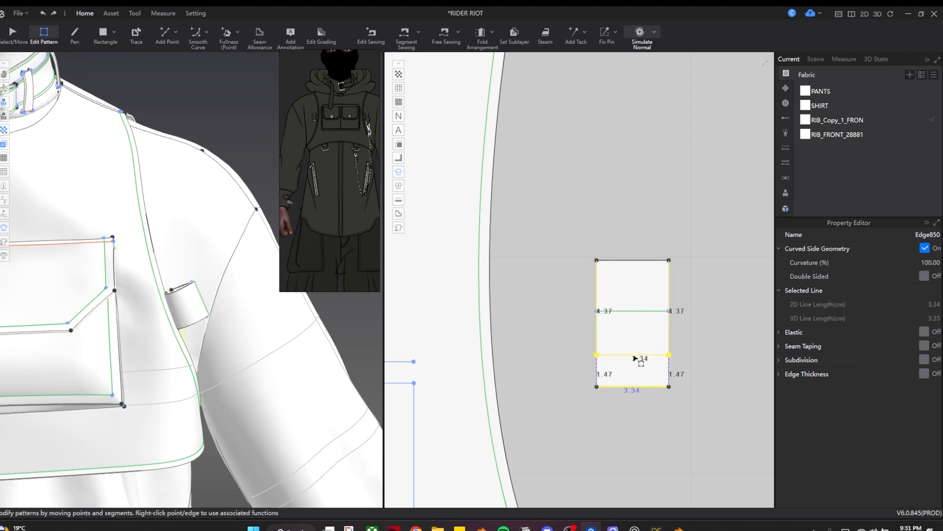
{"action": "left_click", "coordinate": [177, 295]}
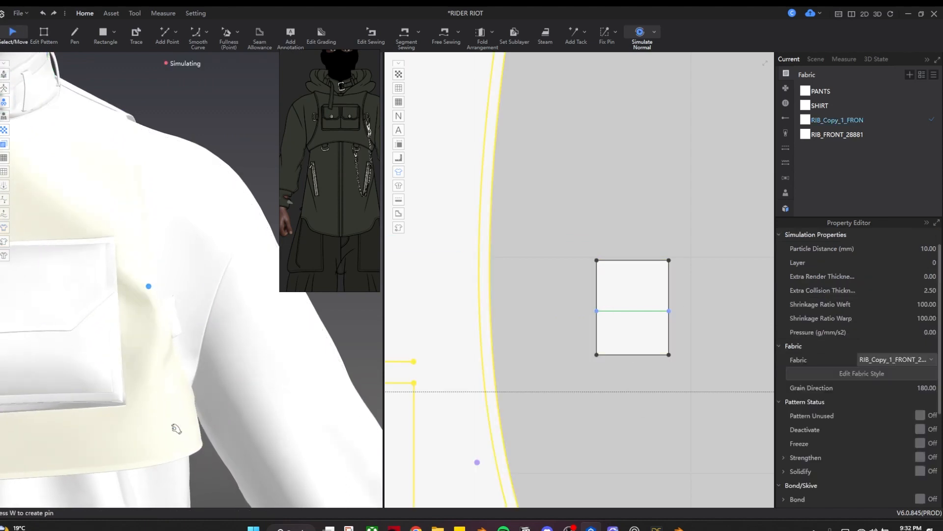
Step: Set the front overlay's armhole and hem inset lines to a fold angle of 240
{"action": "key", "text": "z"}
{"action": "scroll", "coordinate": [550, 385], "scroll_direction": "down", "scroll_amount": 5}
{"action": "scroll", "coordinate": [549, 385], "scroll_direction": "up", "scroll_amount": 3}
{"action": "key", "text": "q"}
{"action": "left_click", "coordinate": [560, 344]}
{"action": "scroll", "coordinate": [553, 350], "scroll_direction": "up", "scroll_amount": 1}
{"action": "left_click", "coordinate": [556, 351]}
{"action": "left_click", "coordinate": [482, 439], "text": "shift"}
{"action": "left_click", "coordinate": [931, 293]}
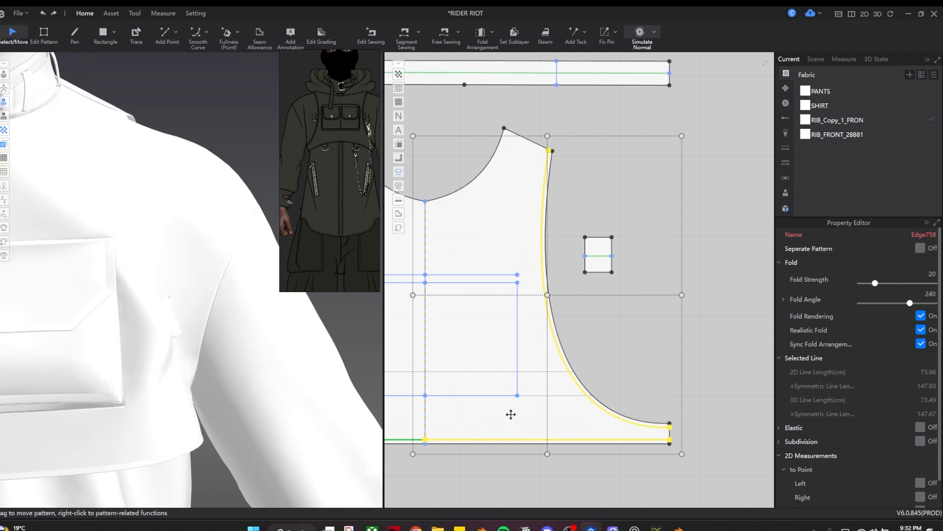
Step: Simulate the garment so the overlay's folded armhole and hem edges settle around the loop
{"action": "left_click", "coordinate": [149, 405]}
{"action": "left_click", "coordinate": [143, 327]}
{"action": "key", "text": "space"}
{"action": "right_click_drag", "start_coordinate": [172, 356], "coordinate": [165, 392]}
{"action": "key", "text": "space"}
{"action": "scroll", "coordinate": [104, 383], "scroll_direction": "down", "scroll_amount": 5}
Step: Create a symmetric copy of the loop pattern beside the overlay's opposite armhole
{"action": "left_click", "coordinate": [575, 219]}
{"action": "left_click", "coordinate": [594, 251]}
{"action": "key", "text": "ctrl+d"}
{"action": "scroll", "coordinate": [605, 318], "scroll_direction": "down", "scroll_amount": 2}
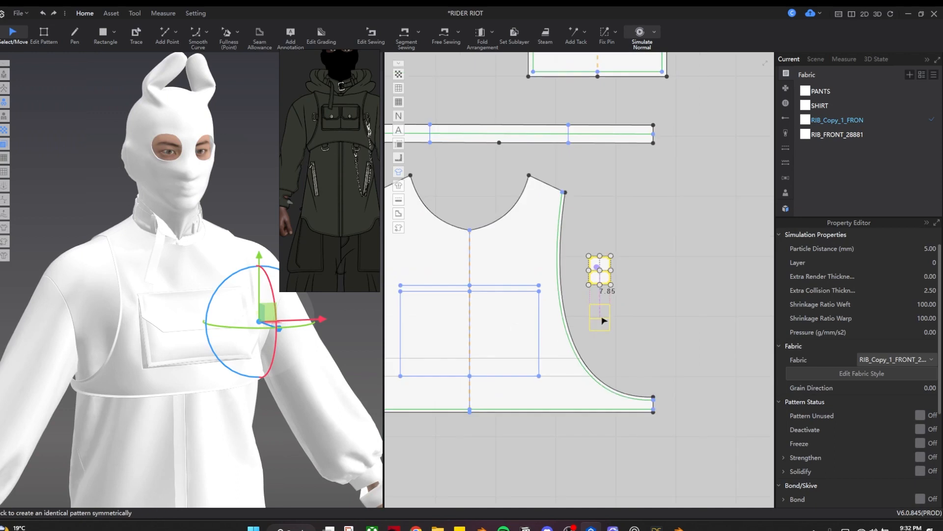
{"action": "scroll", "coordinate": [607, 320], "scroll_direction": "up", "scroll_amount": 2}
{"action": "left_click", "coordinate": [473, 305]}
Step: Simulate the garment and pull the mirrored loop into shape at the opposite armhole
{"action": "scroll", "coordinate": [162, 344], "scroll_direction": "down", "scroll_amount": 4}
{"action": "right_click_drag", "start_coordinate": [162, 344], "coordinate": [141, 296]}
{"action": "scroll", "coordinate": [104, 338], "scroll_direction": "up", "scroll_amount": 5}
{"action": "scroll", "coordinate": [74, 311], "scroll_direction": "up", "scroll_amount": 4}
{"action": "middle_click_drag", "start_coordinate": [73, 310], "coordinate": [190, 326]}
{"action": "key", "text": "space"}
{"action": "mouse_move", "coordinate": [58, 301]}
{"action": "left_mouse_down"}
{"action": "mouse_move", "coordinate": [40, 285]}
{"action": "mouse_move", "coordinate": [49, 287]}
{"action": "left_mouse_up"}
{"action": "scroll", "coordinate": [120, 333], "scroll_direction": "down", "scroll_amount": 2}
{"action": "scroll", "coordinate": [120, 333], "scroll_direction": "down", "scroll_amount": 4}
{"action": "key", "text": "space"}
{"action": "right_click_drag", "start_coordinate": [130, 337], "coordinate": [206, 354]}
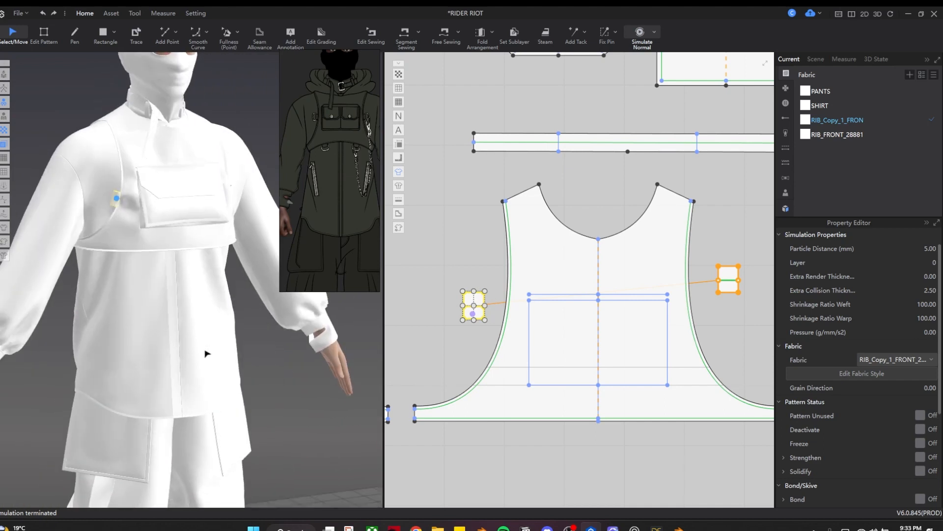
Step: Place a copy of the loop pattern below the overlay's front hem and start sewing its top edge to the hem
{"action": "scroll", "coordinate": [207, 354], "scroll_direction": "down", "scroll_amount": 2}
{"action": "middle_click_drag", "start_coordinate": [568, 407], "coordinate": [522, 355]}
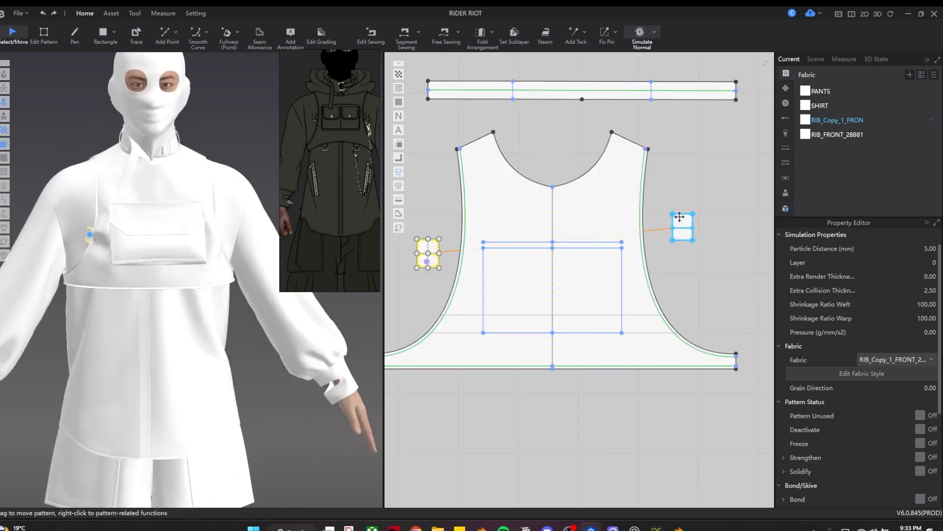
{"action": "left_click_drag", "start_coordinate": [635, 405], "coordinate": [634, 404]}
{"action": "key", "text": "m"}
{"action": "scroll", "coordinate": [615, 394], "scroll_direction": "up", "scroll_amount": 2}
{"action": "scroll", "coordinate": [586, 366], "scroll_direction": "up", "scroll_amount": 2}
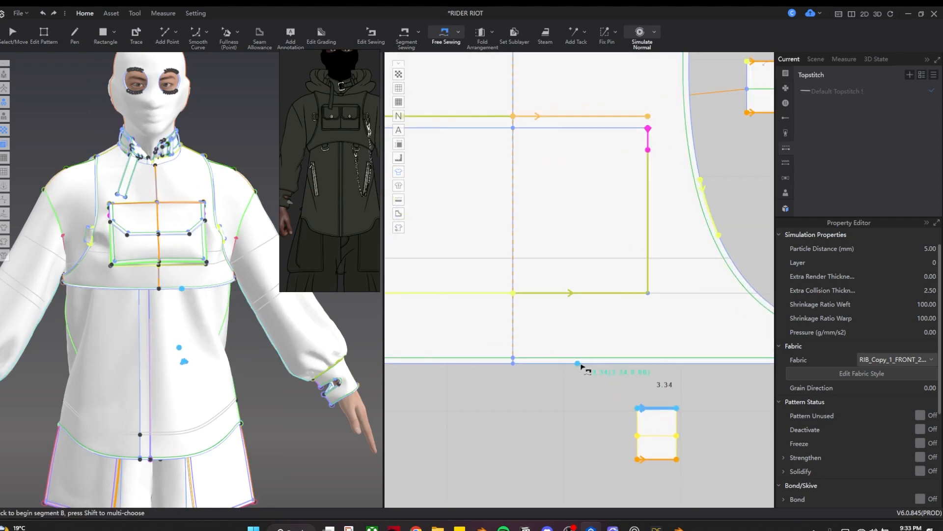
Step: Delete the loop pattern below the hem and the front overlay's hem inset line
{"action": "key", "text": "a"}
{"action": "left_click", "coordinate": [664, 423]}
{"action": "key", "text": "Delete"}
{"action": "scroll", "coordinate": [550, 393], "scroll_direction": "down", "scroll_amount": 3}
{"action": "left_click", "coordinate": [547, 379]}
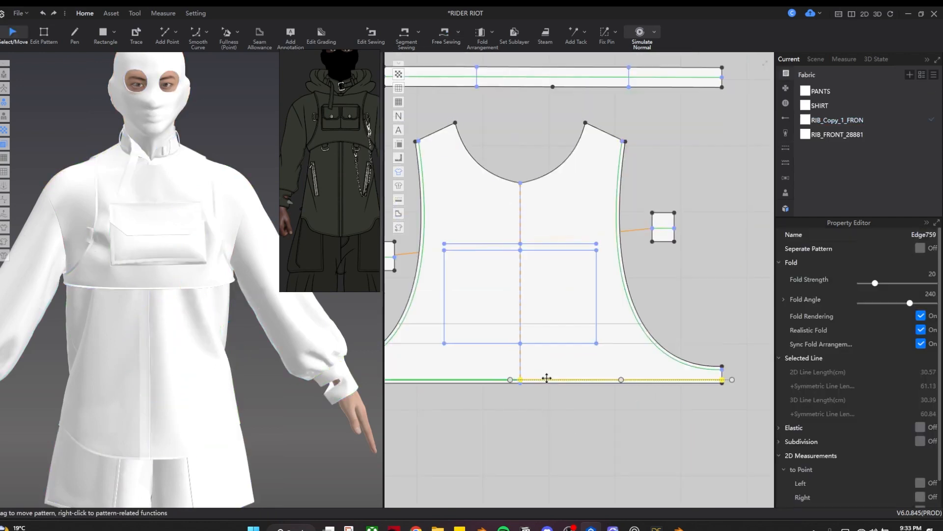
{"action": "key", "text": "Delete"}
Step: Try to raise the centre point of the front overlay's hem and curve the hem upward
{"action": "scroll", "coordinate": [530, 384], "scroll_direction": "up", "scroll_amount": 4}
{"action": "key", "text": "z"}
{"action": "left_click", "coordinate": [527, 369]}
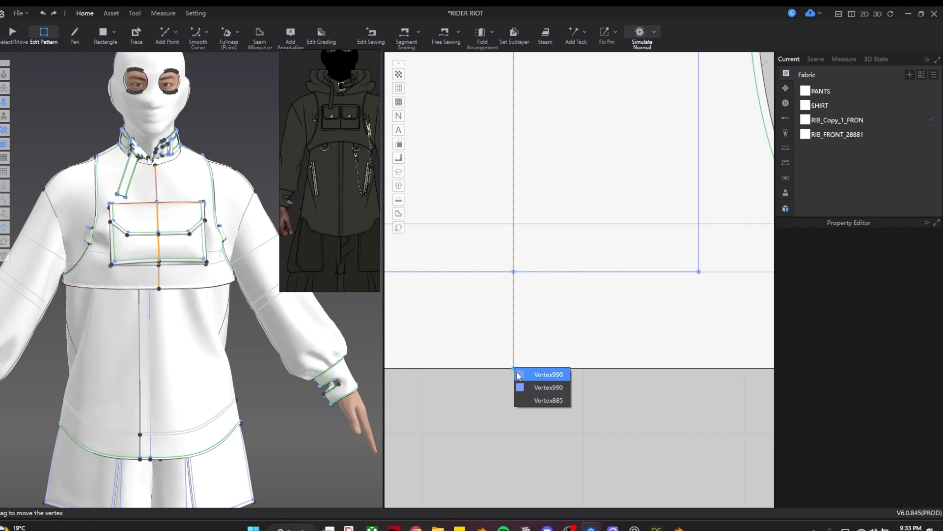
{"action": "left_click", "coordinate": [519, 374]}
{"action": "left_click", "coordinate": [526, 387]}
{"action": "left_click_drag", "start_coordinate": [513, 368], "coordinate": [513, 346]}
{"action": "scroll", "coordinate": [533, 377], "scroll_direction": "down", "scroll_amount": 3}
{"action": "middle_click_drag", "start_coordinate": [558, 372], "coordinate": [449, 392]}
{"action": "key", "text": "c"}
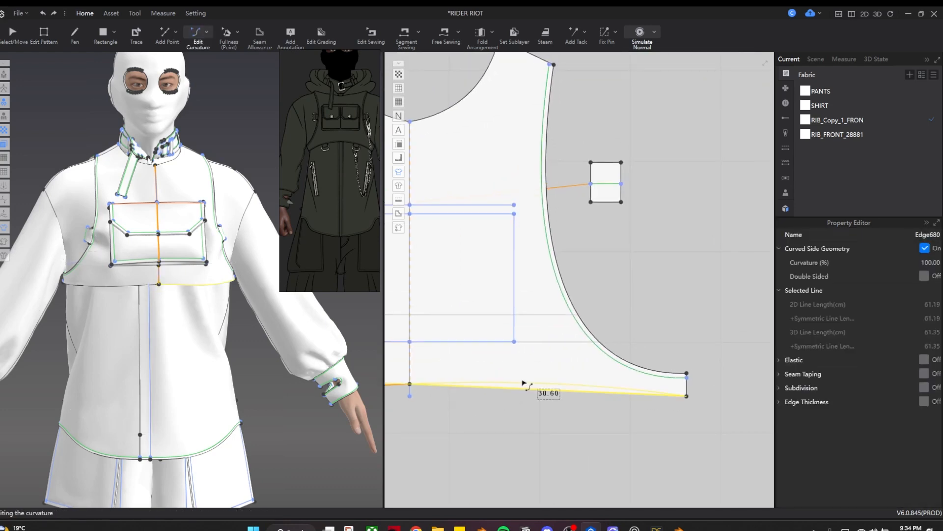
Step: Try to lower the overlay's side hem corners on front and back and raise the hem's centre further
{"action": "scroll", "coordinate": [598, 398], "scroll_direction": "down", "scroll_amount": 5}
{"action": "key", "text": "z"}
{"action": "scroll", "coordinate": [570, 418], "scroll_direction": "up", "scroll_amount": 8}
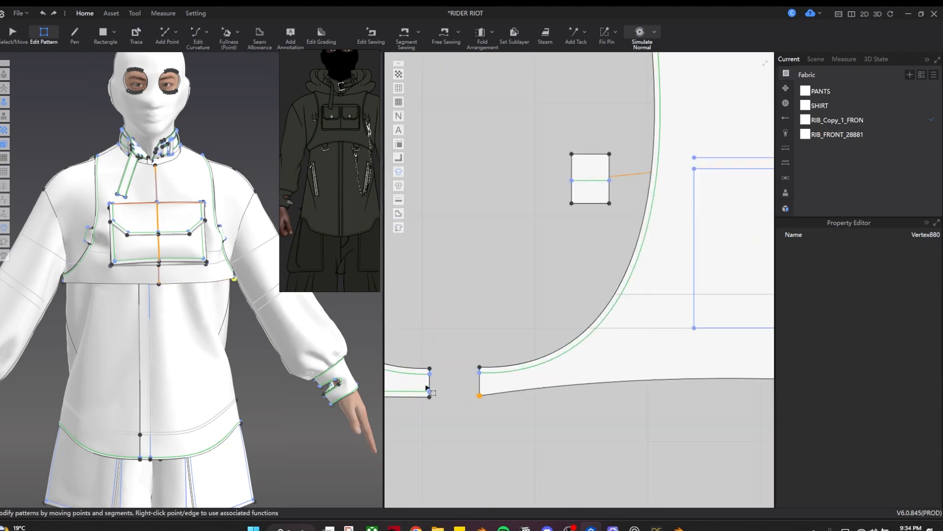
{"action": "left_click", "coordinate": [427, 395]}
{"action": "scroll", "coordinate": [429, 410], "scroll_direction": "down", "scroll_amount": 1}
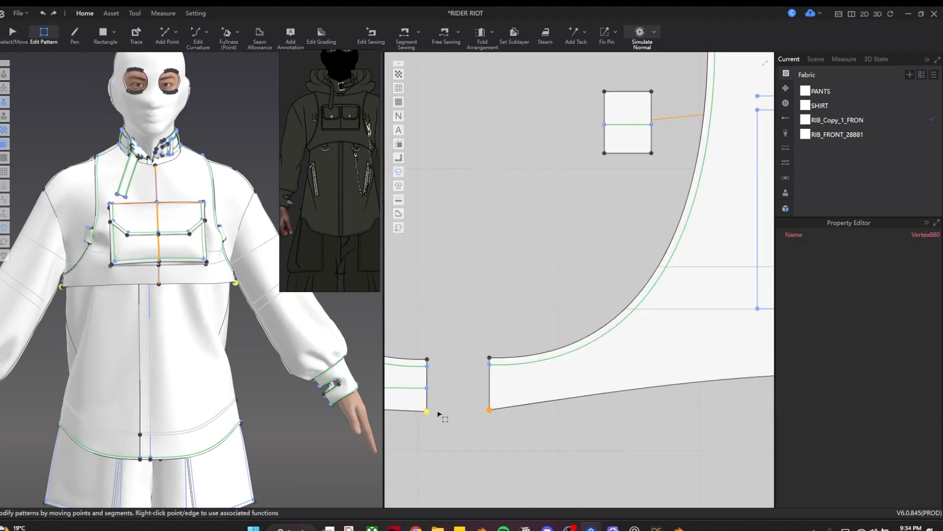
{"action": "scroll", "coordinate": [443, 411], "scroll_direction": "down", "scroll_amount": 5}
{"action": "scroll", "coordinate": [565, 373], "scroll_direction": "up", "scroll_amount": 8}
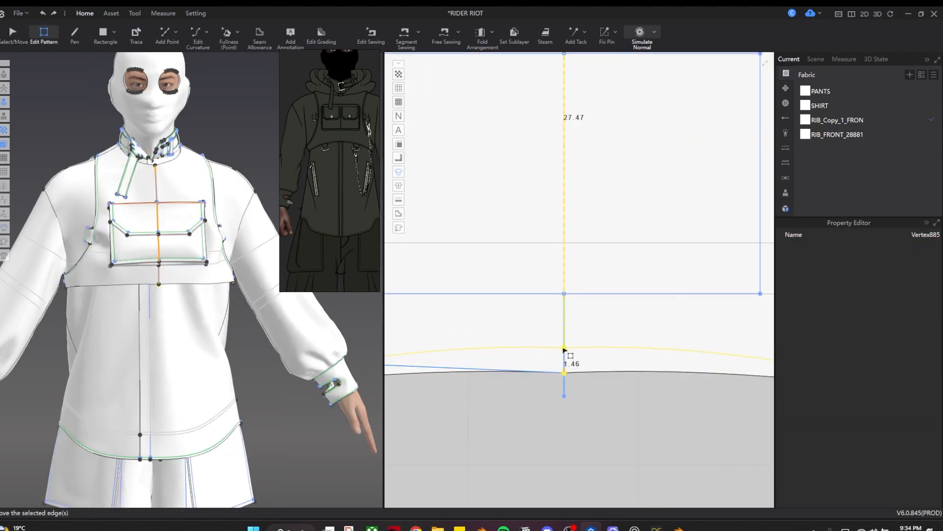
{"action": "scroll", "coordinate": [565, 350], "scroll_direction": "down", "scroll_amount": 5}
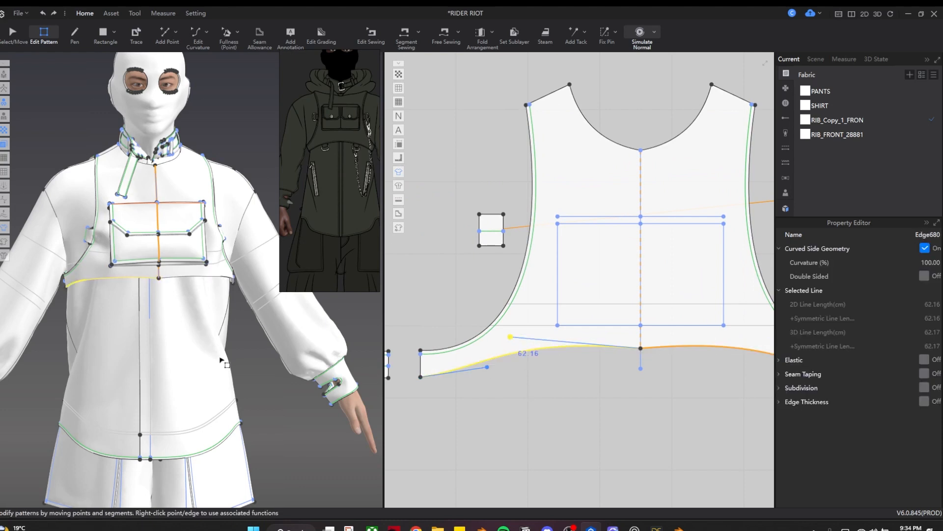
Step: Undo the hem reshaping and the deletion of the hem inset line and lower loop pattern
{"action": "key", "text": "ctrl+z"}
{"action": "key", "text": "Escape"}
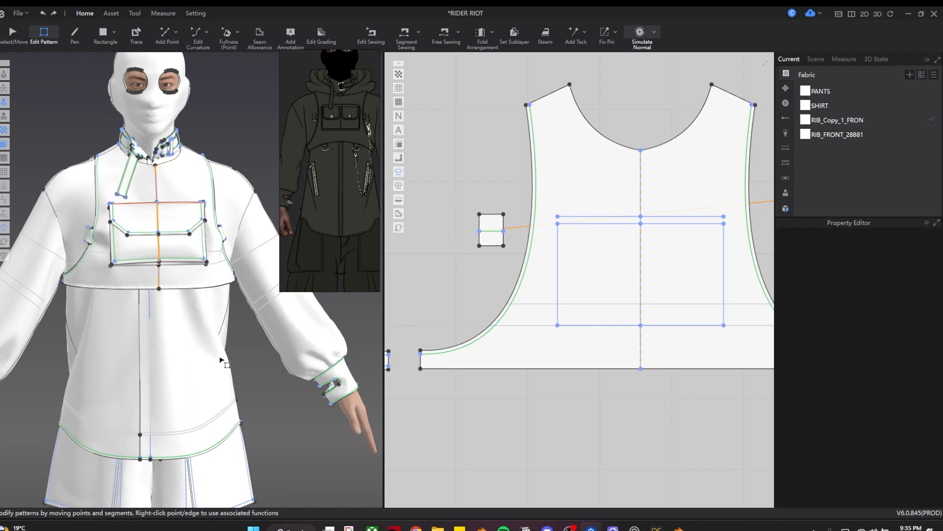
{"action": "middle_click_drag", "start_coordinate": [587, 400], "coordinate": [580, 400]}
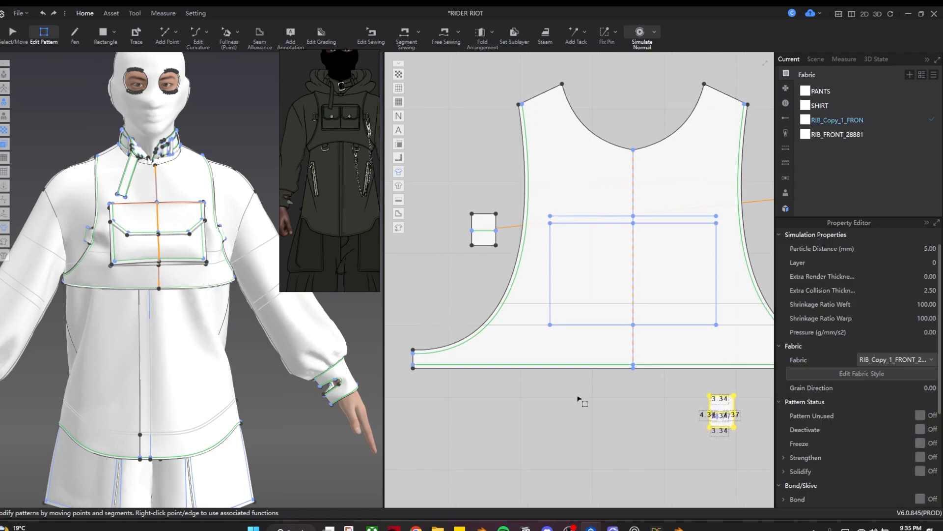
{"action": "left_click", "coordinate": [579, 400]}
Step: Sew the lower loop's top edge to the front overlay's hem and move the pattern closer beneath its seam
{"action": "scroll", "coordinate": [686, 404], "scroll_direction": "up", "scroll_amount": 3}
{"action": "middle_click_drag", "start_coordinate": [686, 403], "coordinate": [573, 363]}
{"action": "key", "text": "m"}
{"action": "left_click", "coordinate": [606, 348]}
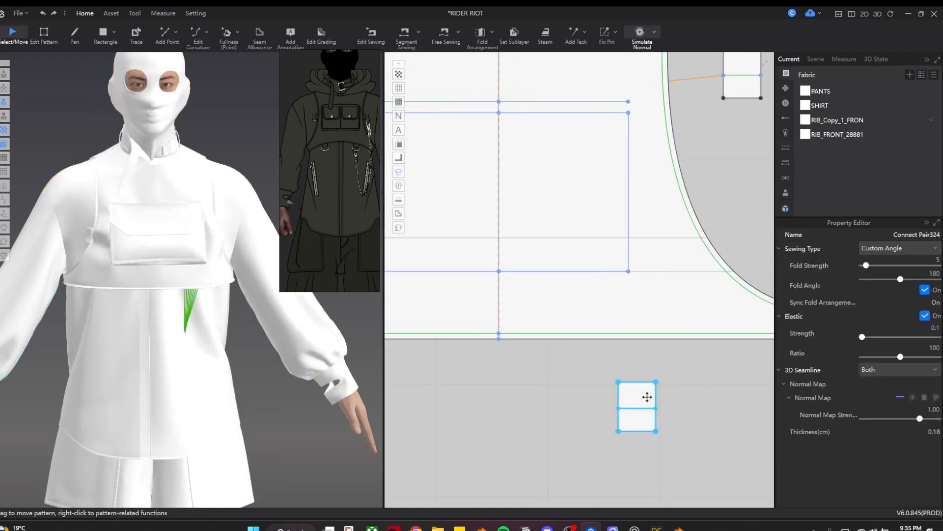
{"action": "left_click_drag", "start_coordinate": [646, 394], "coordinate": [609, 396]}
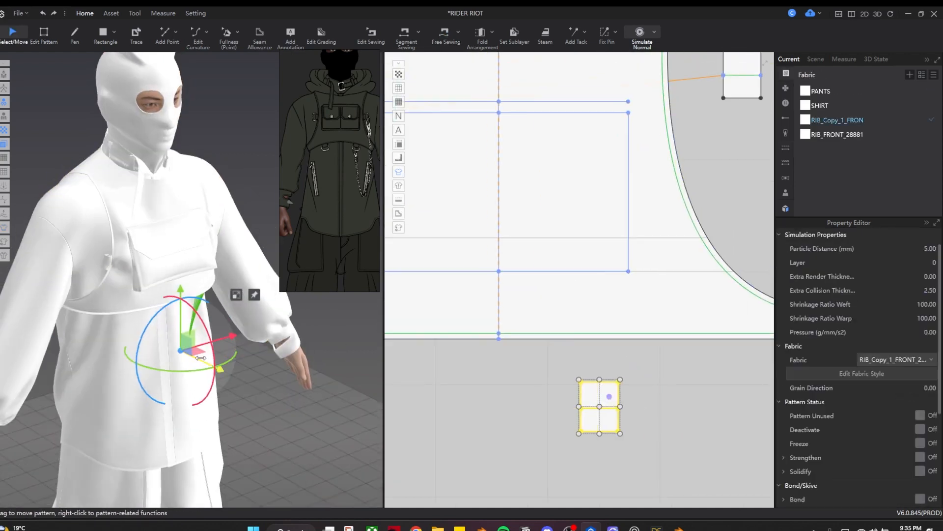
Step: Make a mirrored copy of the lower strap loop, move it close to the body and simulate both loops under the hem
{"action": "scroll", "coordinate": [192, 295], "scroll_direction": "up", "scroll_amount": 3}
{"action": "scroll", "coordinate": [192, 295], "scroll_direction": "up", "scroll_amount": 3}
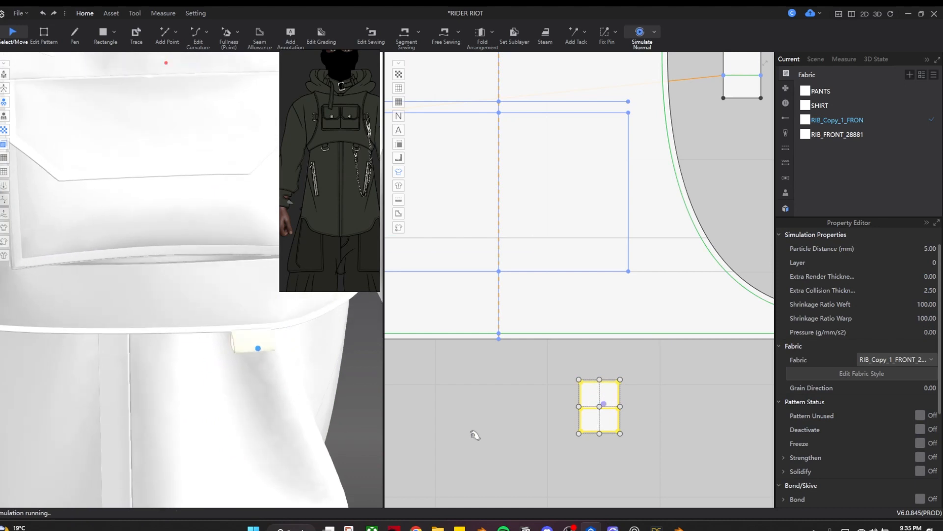
{"action": "scroll", "coordinate": [575, 401], "scroll_direction": "down", "scroll_amount": 3}
{"action": "scroll", "coordinate": [197, 354], "scroll_direction": "down", "scroll_amount": 5}
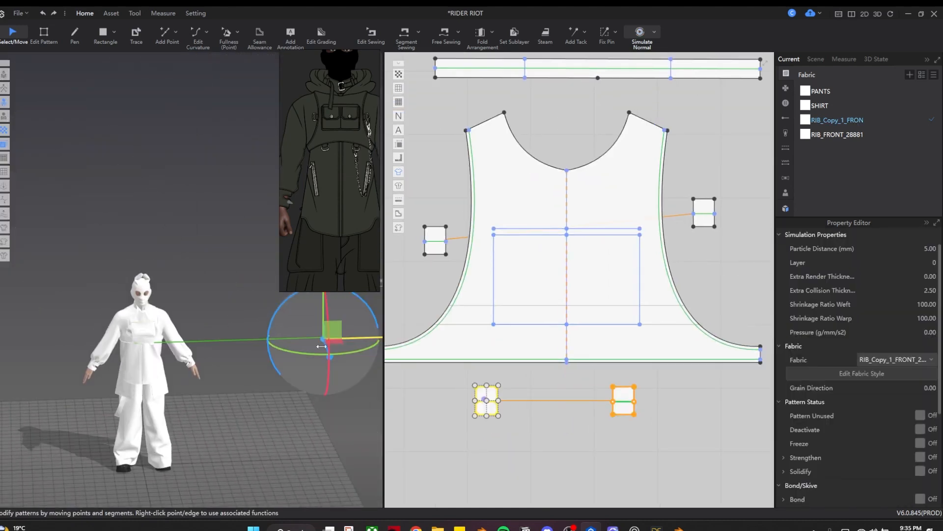
{"action": "left_click_drag", "start_coordinate": [200, 357], "coordinate": [108, 353]}
{"action": "scroll", "coordinate": [141, 415], "scroll_direction": "up", "scroll_amount": 5}
{"action": "key", "text": "2"}
{"action": "scroll", "coordinate": [174, 221], "scroll_direction": "up", "scroll_amount": 6}
{"action": "key", "text": "space"}
{"action": "left_click_drag", "start_coordinate": [165, 153], "coordinate": [167, 187]}
{"action": "right_click_drag", "start_coordinate": [216, 162], "coordinate": [167, 64]}
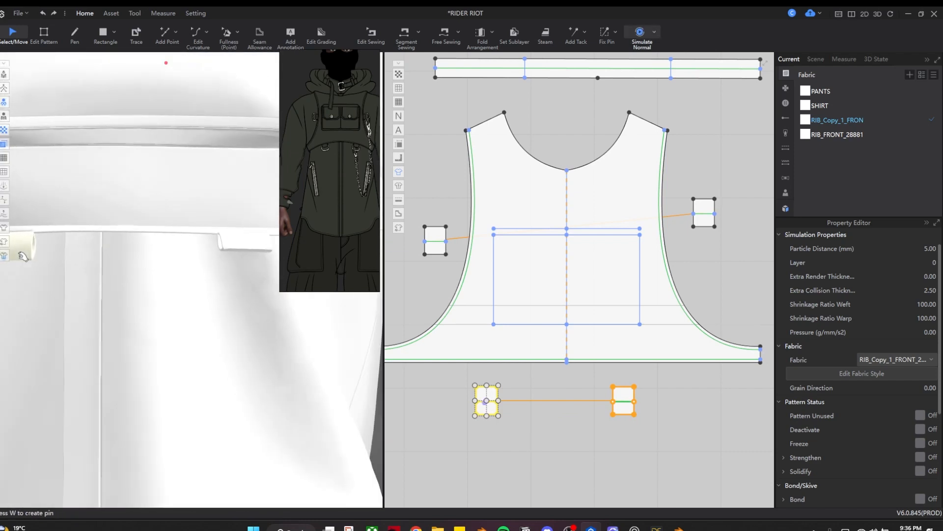
{"action": "scroll", "coordinate": [147, 314], "scroll_direction": "down", "scroll_amount": 5}
{"action": "key", "text": "space"}
Step: Check the hem loop's seam to the front overlay and pull the loop straight during simulation
{"action": "key", "text": "b"}
{"action": "left_click", "coordinate": [620, 366]}
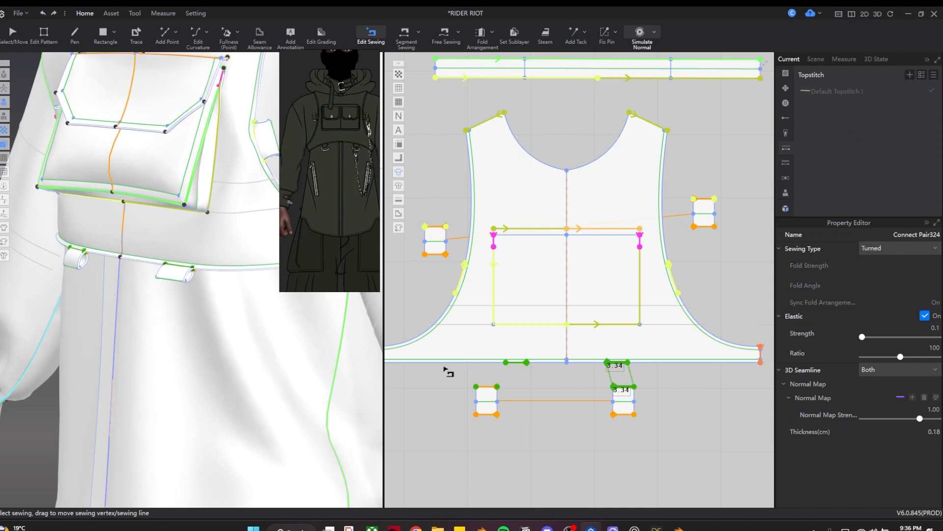
{"action": "key", "text": "q"}
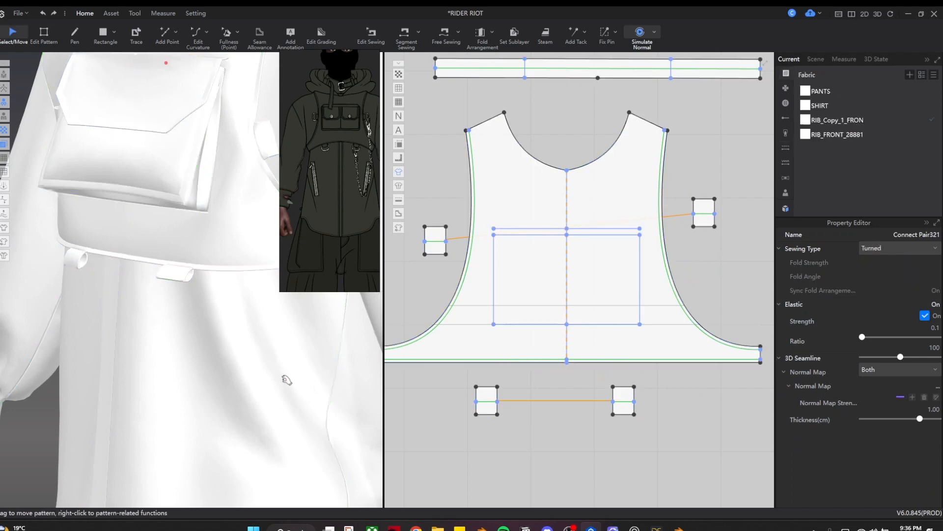
{"action": "left_click", "coordinate": [172, 284]}
{"action": "key", "text": "space"}
{"action": "right_click_drag", "start_coordinate": [153, 310], "coordinate": [182, 316]}
{"action": "middle_click_drag", "start_coordinate": [182, 316], "coordinate": [143, 404]}
{"action": "key", "text": "space"}
{"action": "key", "text": "b"}
{"action": "middle_click_drag", "start_coordinate": [598, 380], "coordinate": [470, 375]}
{"action": "scroll", "coordinate": [556, 309], "scroll_direction": "up", "scroll_amount": 4}
{"action": "scroll", "coordinate": [468, 372], "scroll_direction": "down", "scroll_amount": 5}
{"action": "scroll", "coordinate": [220, 271], "scroll_direction": "down", "scroll_amount": 3}
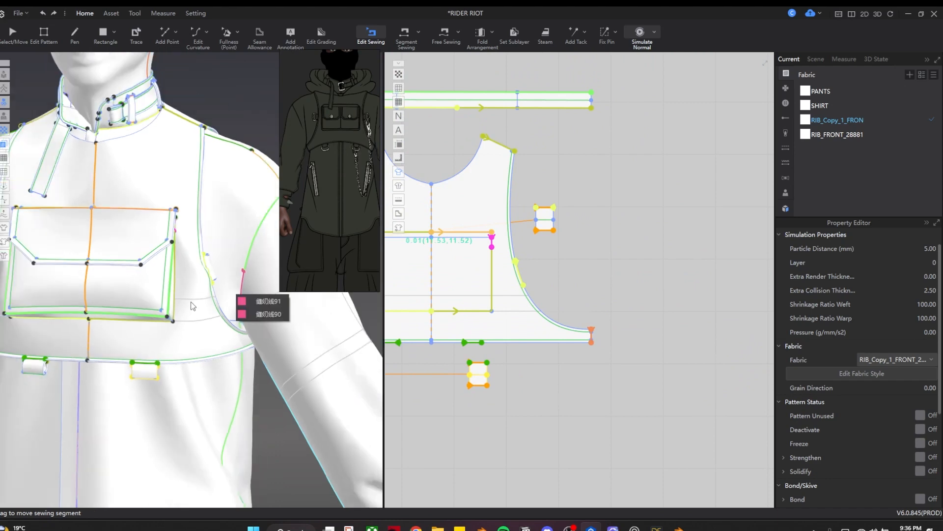
Step: Narrow the armhole loops to 2 cm and shorten their seam on the front overlay's armhole to match
{"action": "left_click", "coordinate": [196, 299]}
{"action": "key", "text": "q"}
{"action": "right_click_drag", "start_coordinate": [212, 270], "coordinate": [152, 275]}
{"action": "scroll", "coordinate": [149, 270], "scroll_direction": "up", "scroll_amount": 6}
{"action": "scroll", "coordinate": [551, 222], "scroll_direction": "up", "scroll_amount": 4}
{"action": "scroll", "coordinate": [551, 222], "scroll_direction": "up", "scroll_amount": 5}
{"action": "key", "text": "z"}
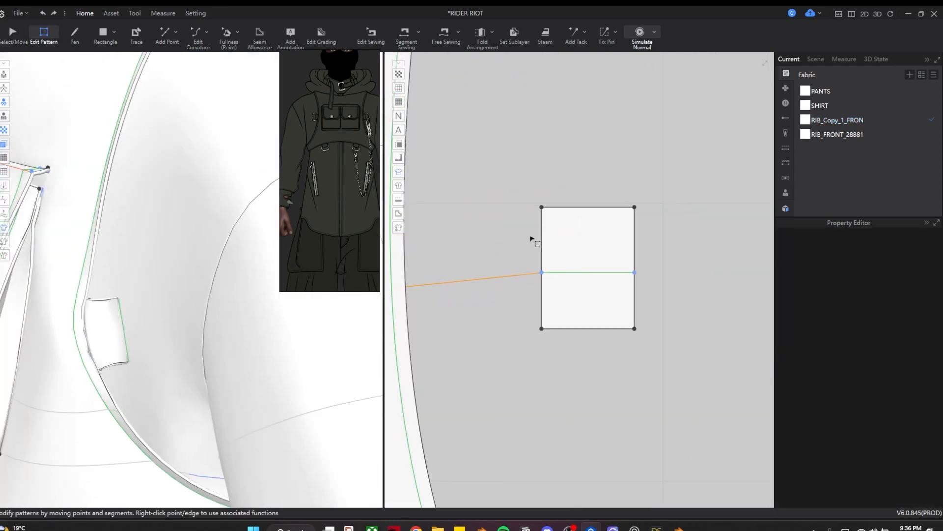
{"action": "left_click", "coordinate": [580, 236]}
{"action": "key", "text": "b"}
{"action": "left_click", "coordinate": [579, 305]}
{"action": "middle_click_drag", "start_coordinate": [498, 308], "coordinate": [589, 219]}
{"action": "middle_click_drag", "start_coordinate": [560, 320], "coordinate": [485, 155]}
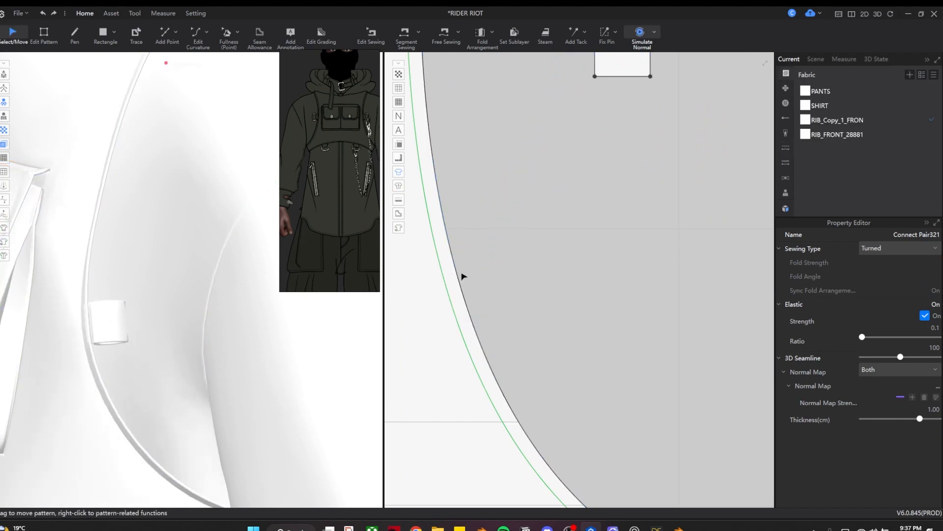
Step: Examine the overlay's back in 3D and its back pattern, and return to the front with the chest pocket and loops
{"action": "key", "text": "space"}
{"action": "scroll", "coordinate": [135, 293], "scroll_direction": "down", "scroll_amount": 5}
{"action": "right_click_drag", "start_coordinate": [135, 293], "coordinate": [266, 363]}
{"action": "scroll", "coordinate": [161, 313], "scroll_direction": "down", "scroll_amount": 2}
{"action": "scroll", "coordinate": [372, 320], "scroll_direction": "down", "scroll_amount": 3}
{"action": "middle_click_drag", "start_coordinate": [265, 363], "coordinate": [208, 217]}
{"action": "scroll", "coordinate": [578, 308], "scroll_direction": "down", "scroll_amount": 10}
{"action": "middle_click_drag", "start_coordinate": [492, 295], "coordinate": [698, 285]}
{"action": "scroll", "coordinate": [562, 276], "scroll_direction": "up", "scroll_amount": 2}
{"action": "left_click", "coordinate": [104, 34]}
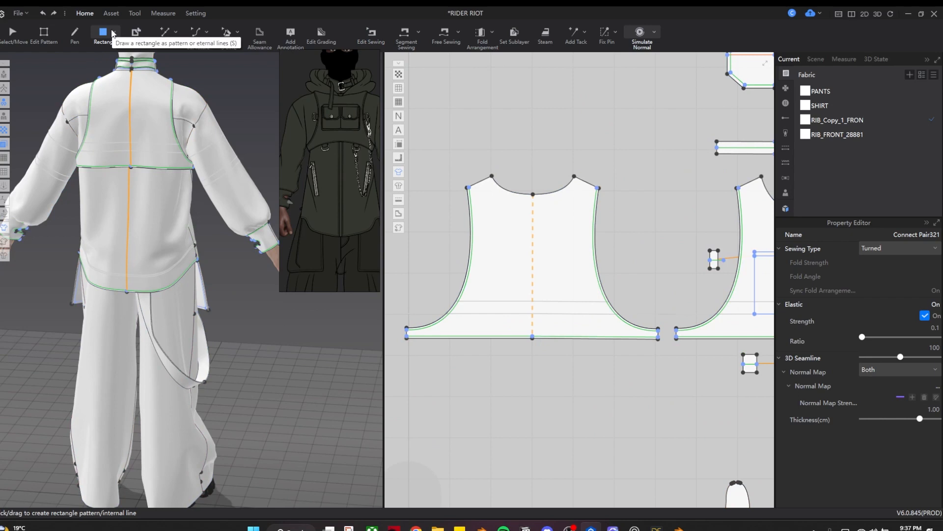
{"action": "scroll", "coordinate": [501, 226], "scroll_direction": "up", "scroll_amount": 3}
{"action": "right_click_drag", "start_coordinate": [229, 298], "coordinate": [138, 182]}
{"action": "middle_click_drag", "start_coordinate": [138, 182], "coordinate": [138, 252]}
{"action": "scroll", "coordinate": [138, 252], "scroll_direction": "up", "scroll_amount": 5}
{"action": "mouse_move", "coordinate": [138, 251]}
{"action": "right_mouse_down"}
{"action": "mouse_move", "coordinate": [251, 273]}
{"action": "mouse_move", "coordinate": [79, 268]}
{"action": "mouse_move", "coordinate": [153, 260]}
{"action": "right_mouse_up"}
{"action": "middle_click_drag", "start_coordinate": [153, 261], "coordinate": [212, 328]}
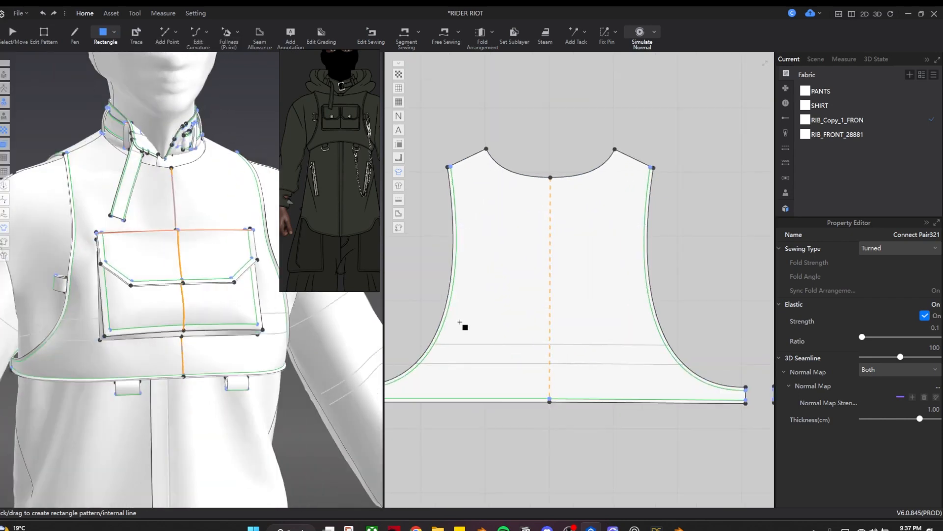
Step: Raise the centre point of the front overlay's neckline and simulate the new shape
{"action": "scroll", "coordinate": [516, 295], "scroll_direction": "up", "scroll_amount": 6}
{"action": "key", "text": "z"}
{"action": "left_click", "coordinate": [513, 283]}
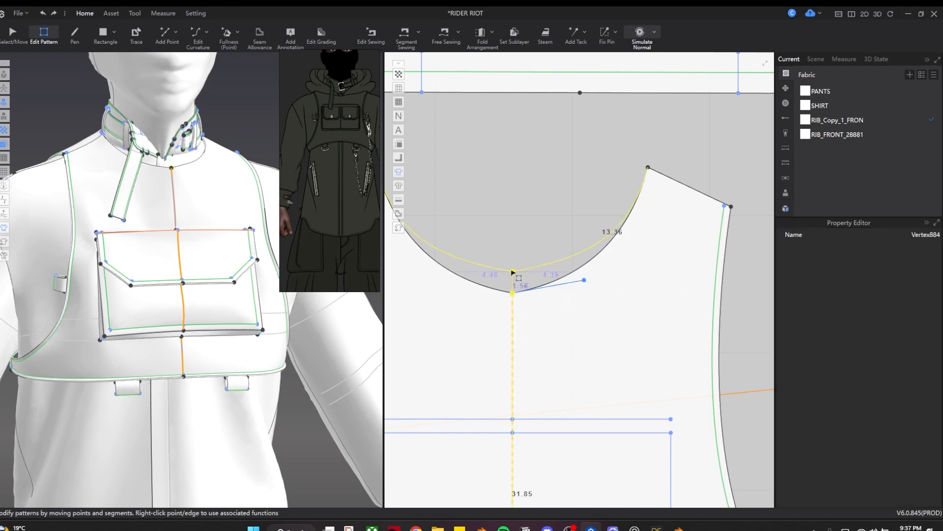
{"action": "left_click_drag", "start_coordinate": [513, 282], "coordinate": [574, 240]}
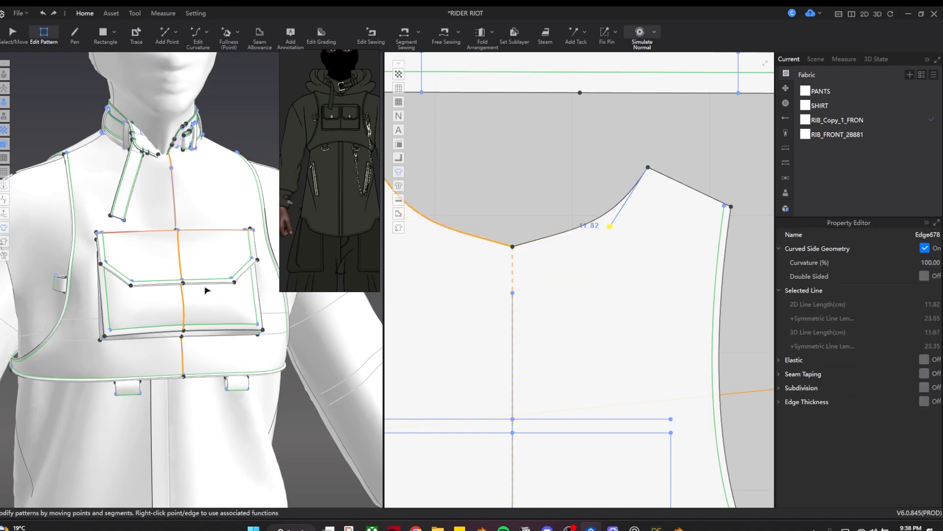
{"action": "key", "text": "space"}
Step: Lower the neckline's centre point slightly, smooth the curve beside it and delete the leftover point on the centre line
{"action": "key", "text": "z"}
{"action": "left_click_drag", "start_coordinate": [512, 246], "coordinate": [512, 269]}
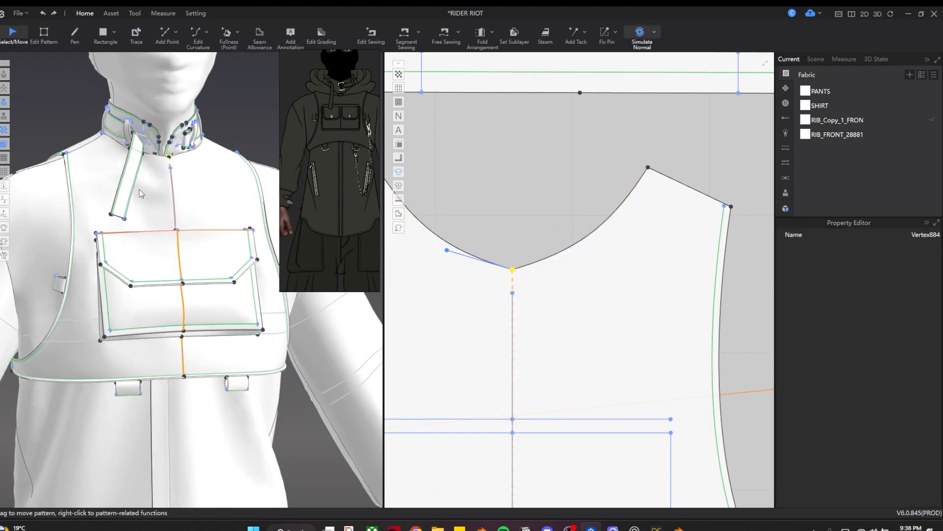
{"action": "key", "text": "z"}
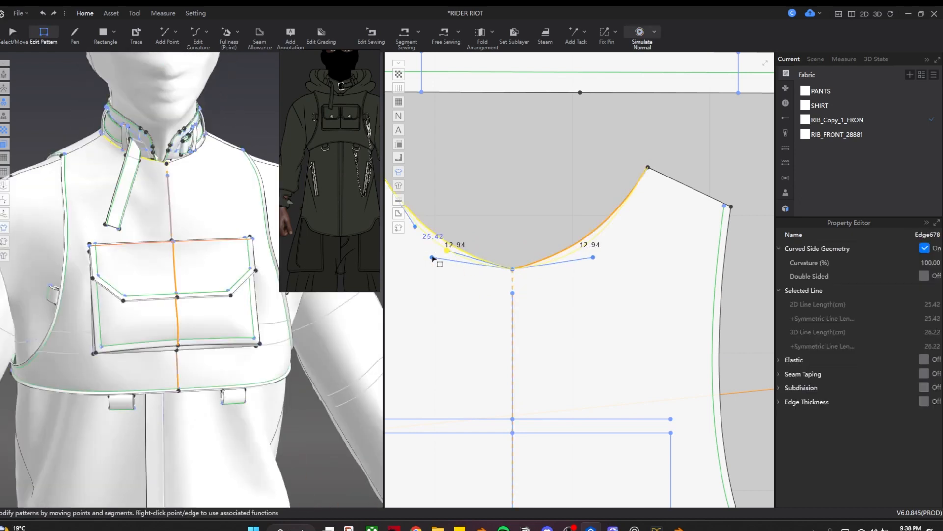
{"action": "key", "text": "z"}
{"action": "left_click", "coordinate": [513, 294]}
{"action": "key", "text": "Delete"}
Step: Trim the overhanging fold line of the narrowed armhole loop to the loop's outline
{"action": "scroll", "coordinate": [236, 266], "scroll_direction": "down", "scroll_amount": 3}
{"action": "right_click_drag", "start_coordinate": [130, 243], "coordinate": [164, 236]}
{"action": "scroll", "coordinate": [163, 236], "scroll_direction": "down", "scroll_amount": 1}
{"action": "right_click_drag", "start_coordinate": [216, 290], "coordinate": [163, 304]}
{"action": "scroll", "coordinate": [590, 363], "scroll_direction": "down", "scroll_amount": 5}
{"action": "middle_click_drag", "start_coordinate": [590, 364], "coordinate": [438, 218]}
{"action": "middle_click_drag", "start_coordinate": [557, 331], "coordinate": [565, 334]}
{"action": "key", "text": "s"}
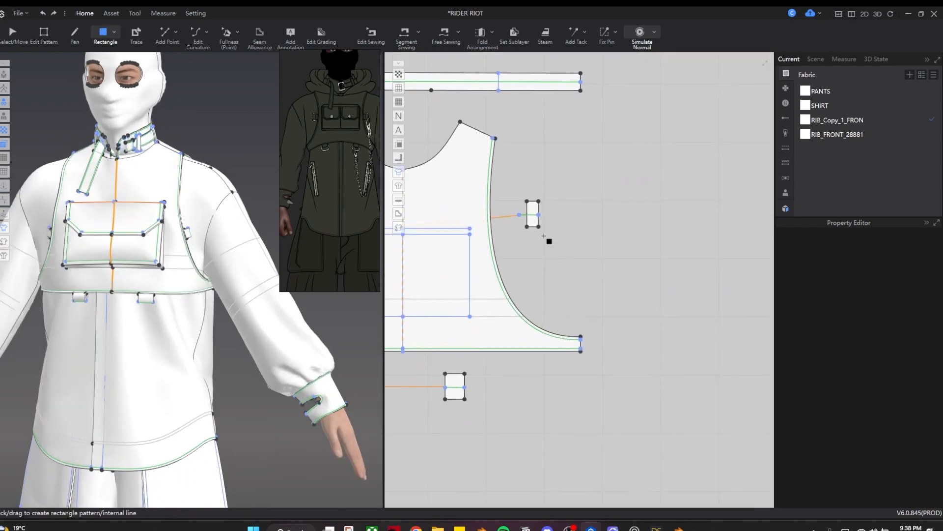
{"action": "key", "text": "z"}
{"action": "scroll", "coordinate": [562, 259], "scroll_direction": "up", "scroll_amount": 5}
{"action": "right_click", "coordinate": [458, 152]}
{"action": "mouse_move", "coordinate": [541, 201]}
{"action": "left_click", "coordinate": [594, 203]}
{"action": "left_click", "coordinate": [492, 152]}
{"action": "scroll", "coordinate": [493, 153], "scroll_direction": "down", "scroll_amount": 3}
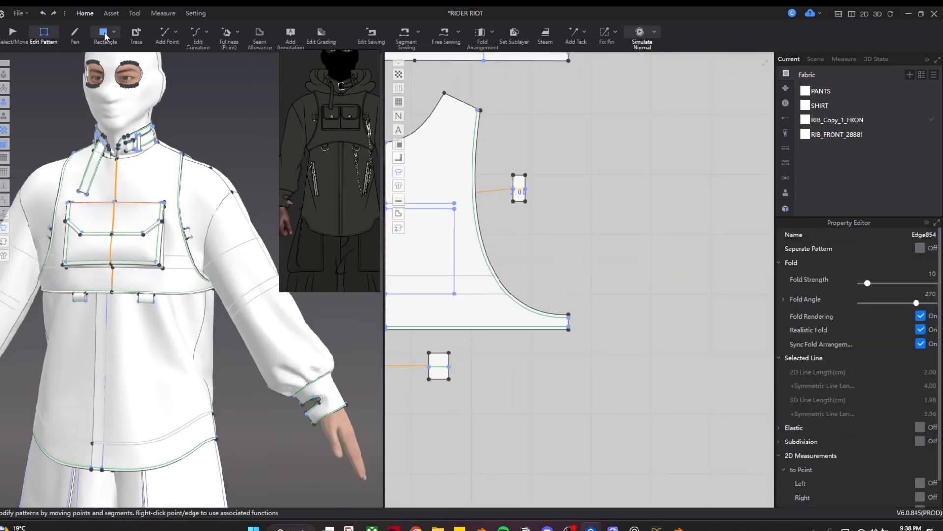
Step: Draw a long, narrow vertical strap rectangle 2 cm wide beside the front overlay
{"action": "left_click", "coordinate": [570, 67]}
{"action": "type", "text": "2"}
{"action": "key", "text": "Return"}
{"action": "middle_click_drag", "start_coordinate": [606, 256], "coordinate": [631, 307]}
Step: Sew the new strap's top edge to the fold line of the adjacent armhole loop
{"action": "key", "text": "n"}
{"action": "left_click", "coordinate": [611, 136]}
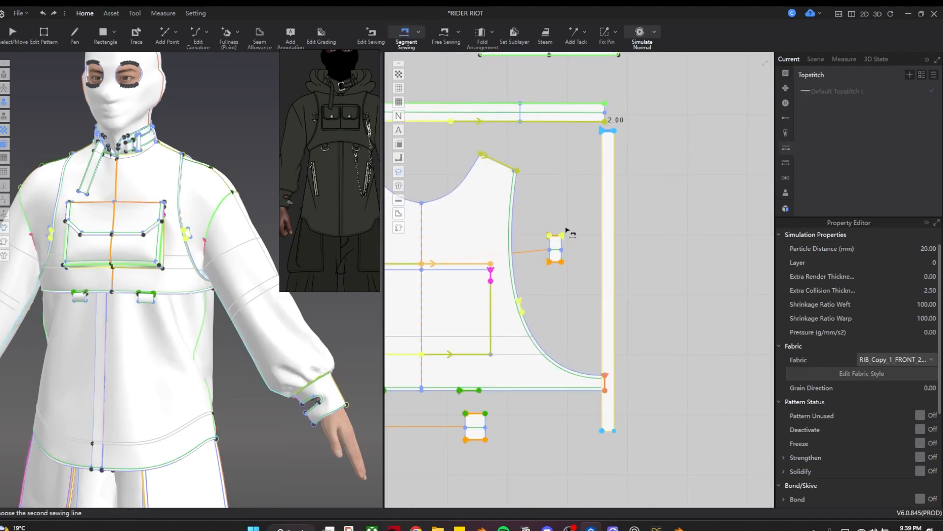
{"action": "scroll", "coordinate": [559, 217], "scroll_direction": "up", "scroll_amount": 3}
{"action": "left_click", "coordinate": [556, 267]}
Step: Try to sew the strap's bottom edge to the nearer hem loop's fold line with free sewing
{"action": "scroll", "coordinate": [577, 276], "scroll_direction": "down", "scroll_amount": 1}
{"action": "middle_click_drag", "start_coordinate": [629, 441], "coordinate": [643, 277]}
{"action": "key", "text": "m"}
{"action": "left_click", "coordinate": [630, 331]}
{"action": "left_click", "coordinate": [644, 330]}
{"action": "scroll", "coordinate": [477, 320], "scroll_direction": "up", "scroll_amount": 4}
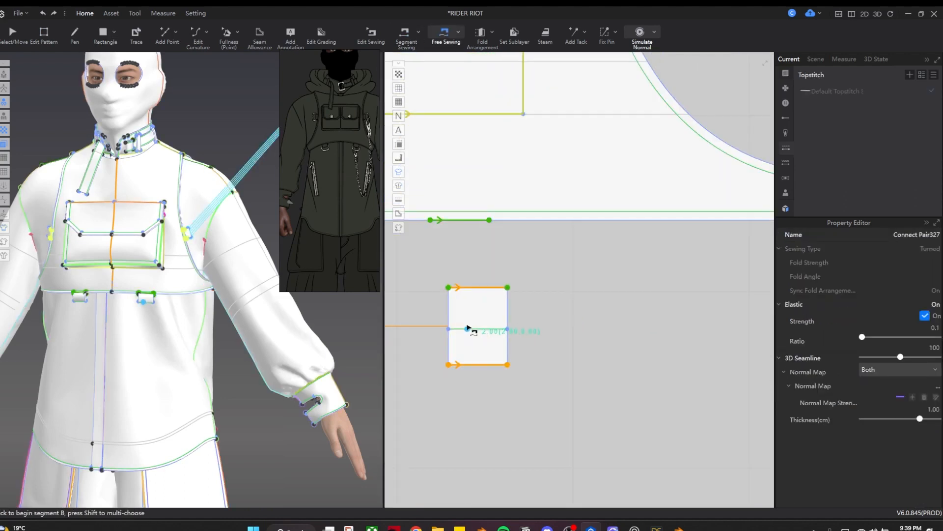
{"action": "left_click", "coordinate": [500, 333]}
Step: Position the strap beside the body in 3D, simulate it and pull it into a hanging curve between the loops
{"action": "scroll", "coordinate": [502, 334], "scroll_direction": "down", "scroll_amount": 4}
{"action": "middle_click_drag", "start_coordinate": [615, 127], "coordinate": [655, 209]}
{"action": "key", "text": "q"}
{"action": "left_click", "coordinate": [656, 209]}
{"action": "scroll", "coordinate": [85, 375], "scroll_direction": "down", "scroll_amount": 5}
{"action": "left_click_drag", "start_coordinate": [266, 173], "coordinate": [267, 323]}
{"action": "scroll", "coordinate": [147, 363], "scroll_direction": "up", "scroll_amount": 8}
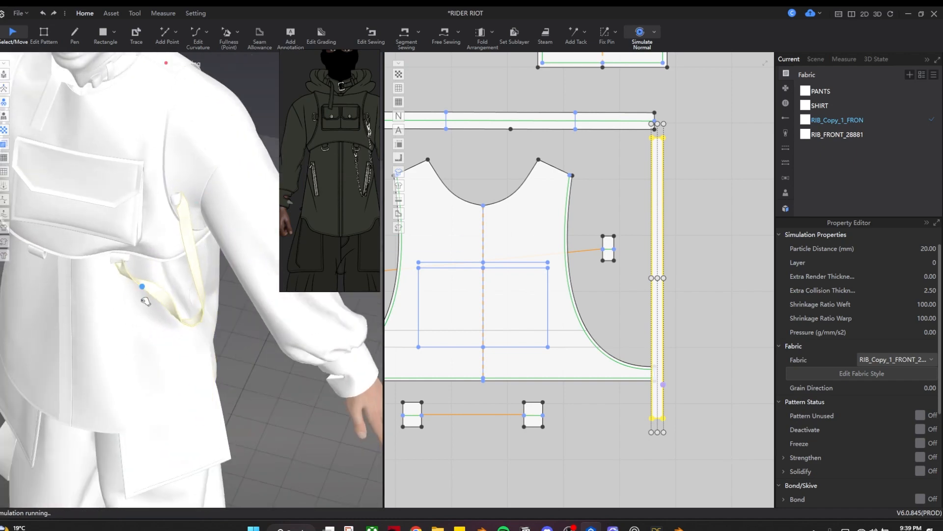
{"action": "left_click_drag", "start_coordinate": [146, 302], "coordinate": [134, 326]}
{"action": "key", "text": "space"}
Step: Delete the seam joining the strap's bottom edge to the hem loop and simulate the strap hanging loose
{"action": "right_click_drag", "start_coordinate": [209, 248], "coordinate": [225, 242]}
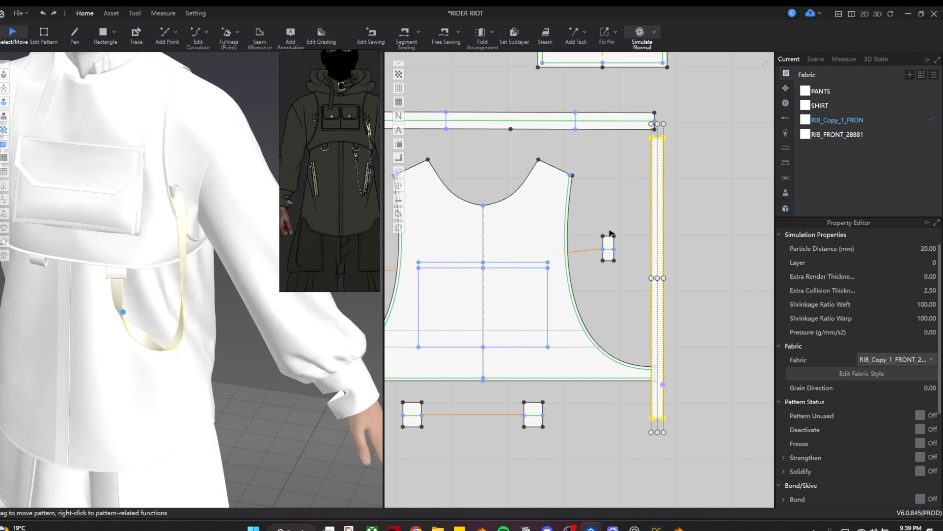
{"action": "scroll", "coordinate": [221, 312], "scroll_direction": "up", "scroll_amount": 3}
{"action": "middle_click_drag", "start_coordinate": [528, 275], "coordinate": [527, 278]}
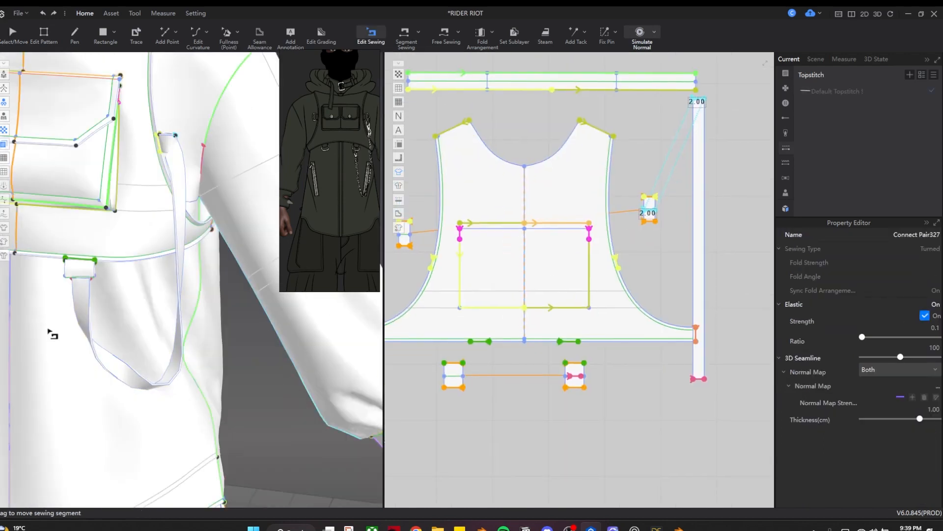
{"action": "scroll", "coordinate": [53, 330], "scroll_direction": "up", "scroll_amount": 3}
{"action": "scroll", "coordinate": [618, 394], "scroll_direction": "up", "scroll_amount": 6}
{"action": "key", "text": "Delete"}
{"action": "key", "text": "space"}
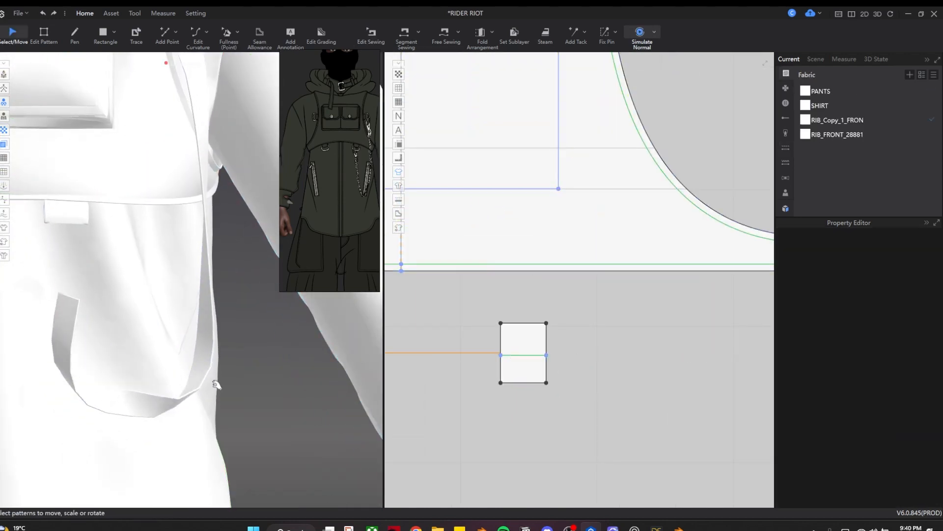
{"action": "scroll", "coordinate": [236, 382], "scroll_direction": "down", "scroll_amount": 4}
{"action": "left_click", "coordinate": [198, 177]}
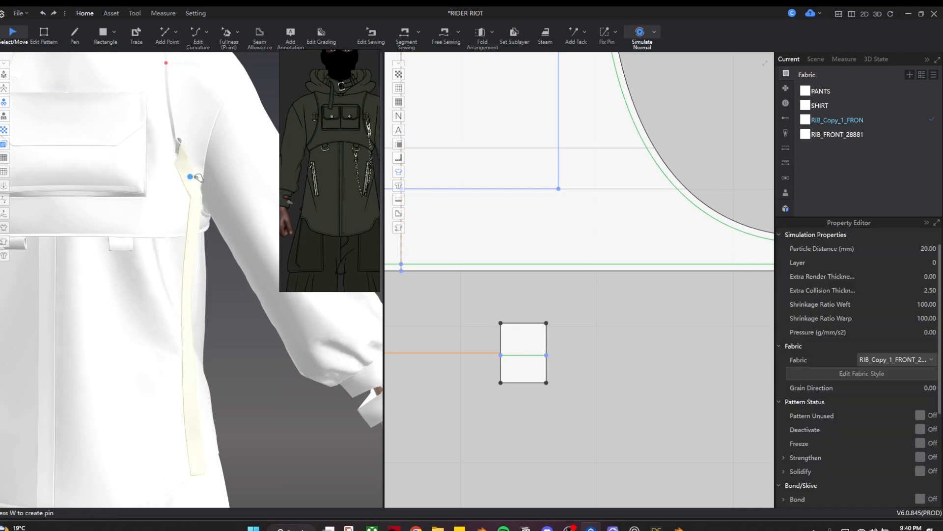
Step: Sew the strap's bottom edge to the hem loop's fold line again with a 2 cm free seam
{"action": "key", "text": "b"}
{"action": "scroll", "coordinate": [587, 360], "scroll_direction": "down", "scroll_amount": 4}
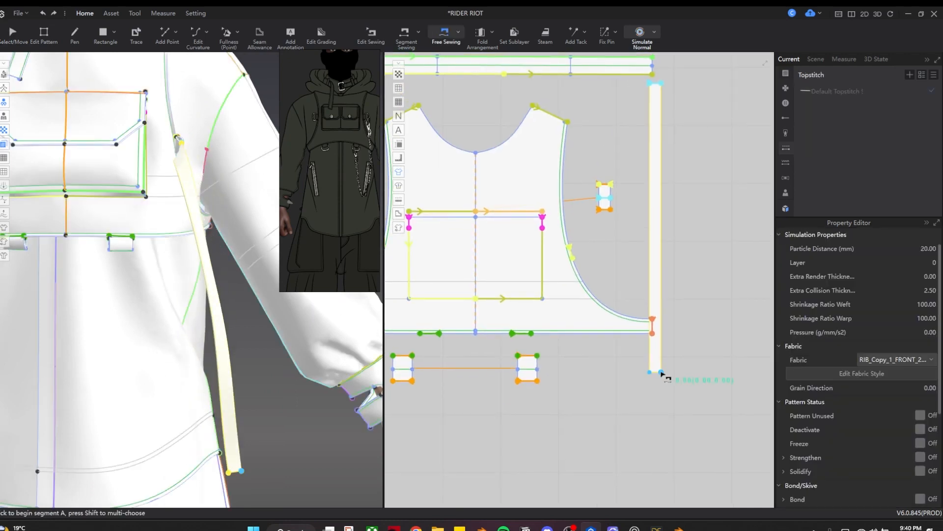
{"action": "left_click", "coordinate": [662, 374]}
{"action": "scroll", "coordinate": [522, 366], "scroll_direction": "up", "scroll_amount": 4}
{"action": "left_click", "coordinate": [537, 398]}
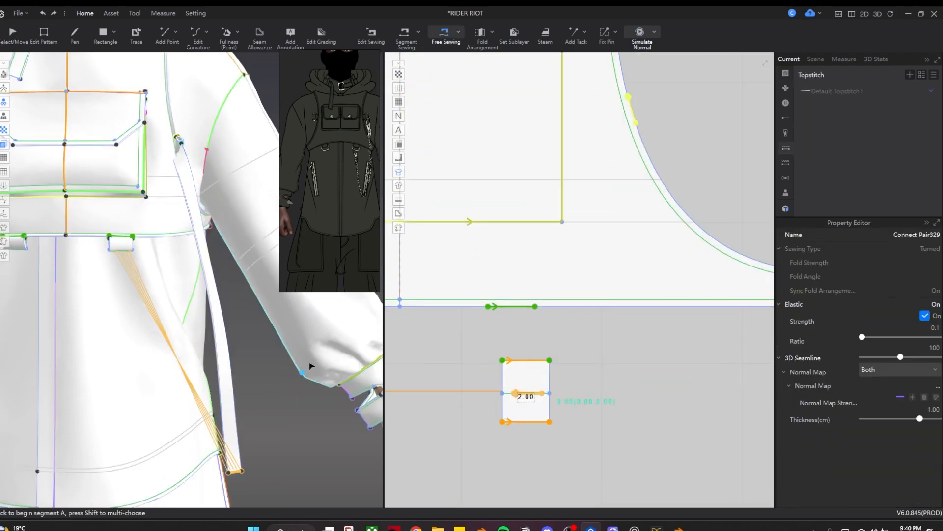
Step: Simulate the re-sewn strap and pull it so that it drapes between the armhole loop and hem loop
{"action": "key", "text": "space"}
{"action": "left_click", "coordinate": [159, 246]}
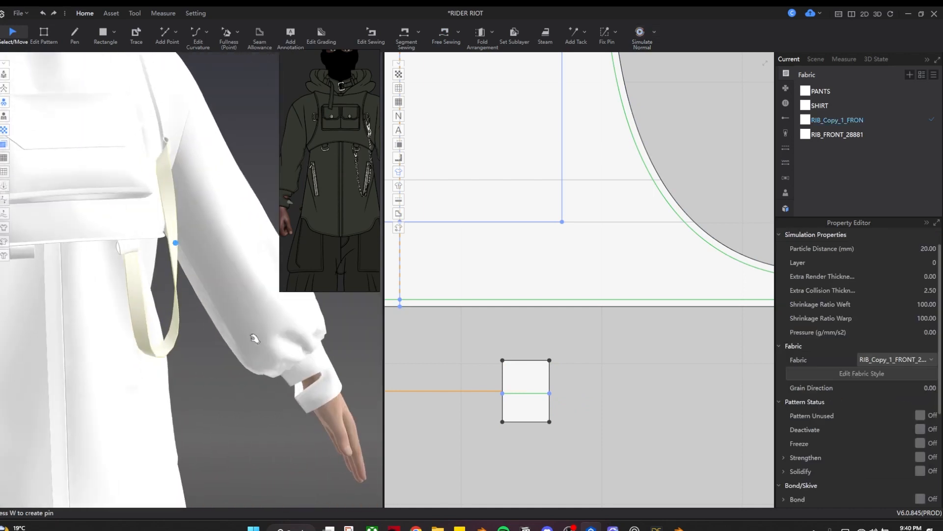
{"action": "scroll", "coordinate": [187, 326], "scroll_direction": "down", "scroll_amount": 5}
{"action": "scroll", "coordinate": [180, 266], "scroll_direction": "up", "scroll_amount": 5}
{"action": "key", "text": "space"}
Step: Examine the collar area in 3D and locate the seams around the neckline in the 2D patterns
{"action": "scroll", "coordinate": [208, 252], "scroll_direction": "up", "scroll_amount": 6}
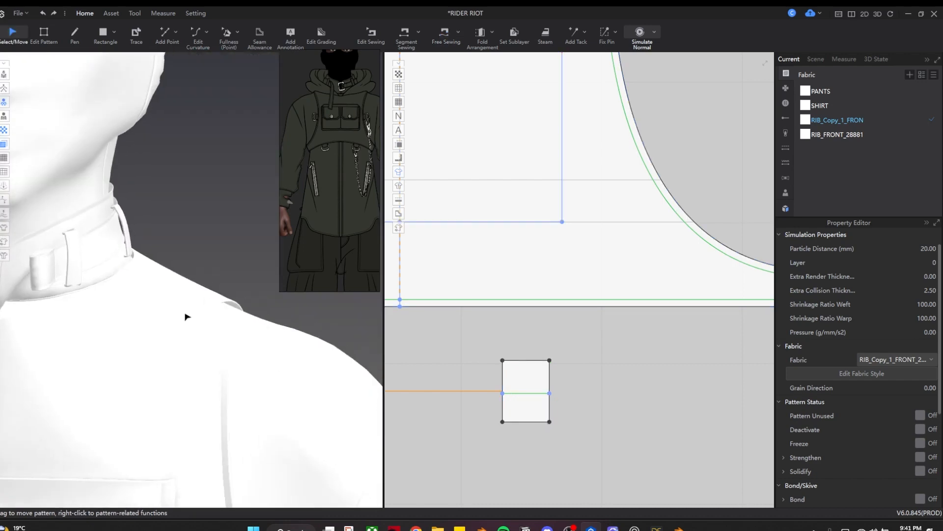
{"action": "left_click_drag", "start_coordinate": [172, 326], "coordinate": [261, 358]}
{"action": "scroll", "coordinate": [261, 358], "scroll_direction": "down", "scroll_amount": 2}
{"action": "key", "text": "space"}
{"action": "right_click_drag", "start_coordinate": [261, 358], "coordinate": [167, 356]}
{"action": "scroll", "coordinate": [556, 355], "scroll_direction": "down", "scroll_amount": 2}
{"action": "scroll", "coordinate": [556, 358], "scroll_direction": "down", "scroll_amount": 7}
{"action": "middle_click_drag", "start_coordinate": [541, 312], "coordinate": [577, 80]}
{"action": "scroll", "coordinate": [504, 298], "scroll_direction": "up", "scroll_amount": 9}
{"action": "key", "text": "b"}
{"action": "left_click", "coordinate": [516, 265]}
{"action": "left_click", "coordinate": [561, 201]}
{"action": "scroll", "coordinate": [561, 199], "scroll_direction": "down", "scroll_amount": 8}
{"action": "scroll", "coordinate": [533, 328], "scroll_direction": "down", "scroll_amount": 5}
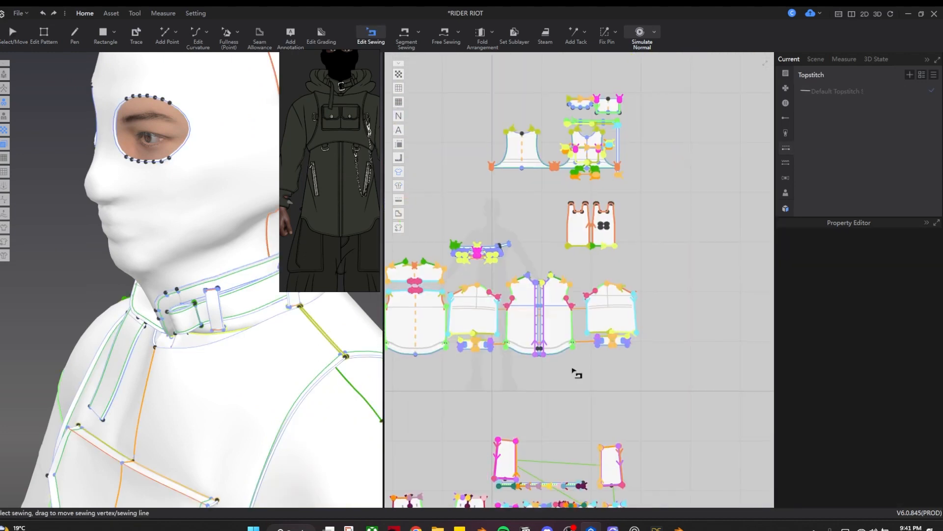
Step: Shift the sewing point of the neckline seam on one body front half, near the placket
{"action": "scroll", "coordinate": [585, 230], "scroll_direction": "up", "scroll_amount": 6}
{"action": "left_click", "coordinate": [678, 270]}
{"action": "left_click", "coordinate": [688, 278]}
{"action": "scroll", "coordinate": [525, 357], "scroll_direction": "up", "scroll_amount": 6}
{"action": "left_click_drag", "start_coordinate": [524, 361], "coordinate": [526, 363]}
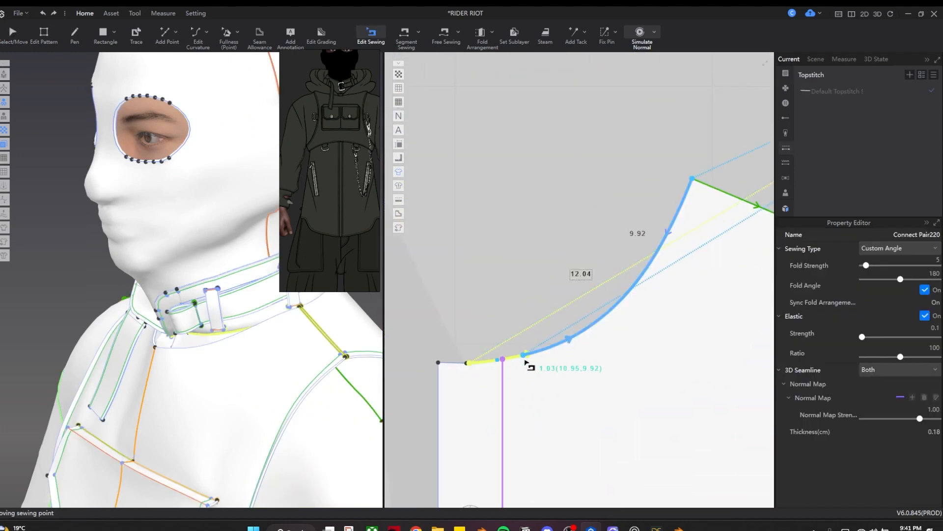
Step: Simulate the collar area and shift the matching neckline sewing point on the opposite body front half
{"action": "right_click_drag", "start_coordinate": [169, 380], "coordinate": [202, 373]}
{"action": "key", "text": "q"}
{"action": "key", "text": "space"}
{"action": "scroll", "coordinate": [508, 320], "scroll_direction": "down", "scroll_amount": 8}
{"action": "key", "text": "b"}
{"action": "middle_click_drag", "start_coordinate": [556, 62], "coordinate": [579, 413]}
{"action": "scroll", "coordinate": [600, 320], "scroll_direction": "down", "scroll_amount": 5}
{"action": "scroll", "coordinate": [582, 393], "scroll_direction": "up", "scroll_amount": 10}
{"action": "left_click_drag", "start_coordinate": [590, 389], "coordinate": [514, 360]}
{"action": "scroll", "coordinate": [716, 370], "scroll_direction": "up", "scroll_amount": 4}
{"action": "scroll", "coordinate": [522, 406], "scroll_direction": "down", "scroll_amount": 5}
{"action": "middle_click_drag", "start_coordinate": [522, 406], "coordinate": [690, 230]}
{"action": "scroll", "coordinate": [467, 337], "scroll_direction": "up", "scroll_amount": 5}
{"action": "scroll", "coordinate": [459, 299], "scroll_direction": "up", "scroll_amount": 3}
{"action": "middle_click_drag", "start_coordinate": [459, 299], "coordinate": [536, 309]}
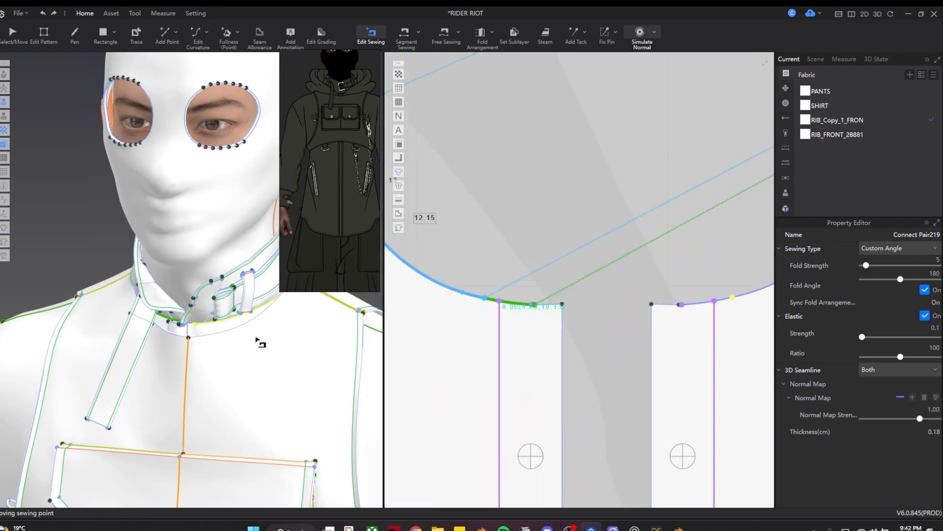
Step: Simulate the collar while pulling its front end sideways so the neckline settles, and save the project
{"action": "key", "text": "q"}
{"action": "key", "text": "space"}
{"action": "right_click_drag", "start_coordinate": [189, 340], "coordinate": [230, 324]}
{"action": "left_click_drag", "start_coordinate": [214, 315], "coordinate": [260, 315]}
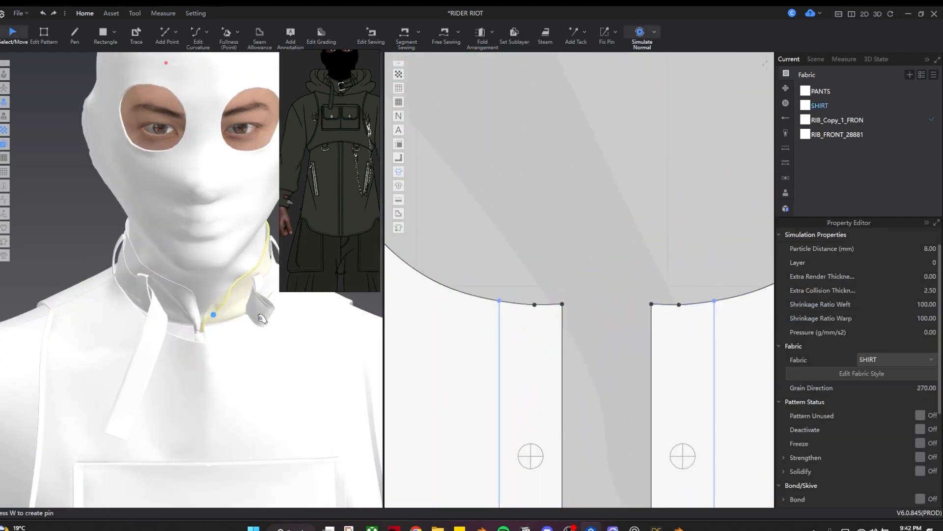
{"action": "scroll", "coordinate": [225, 337], "scroll_direction": "down", "scroll_amount": 8}
{"action": "key", "text": "space"}
{"action": "key", "text": "b"}
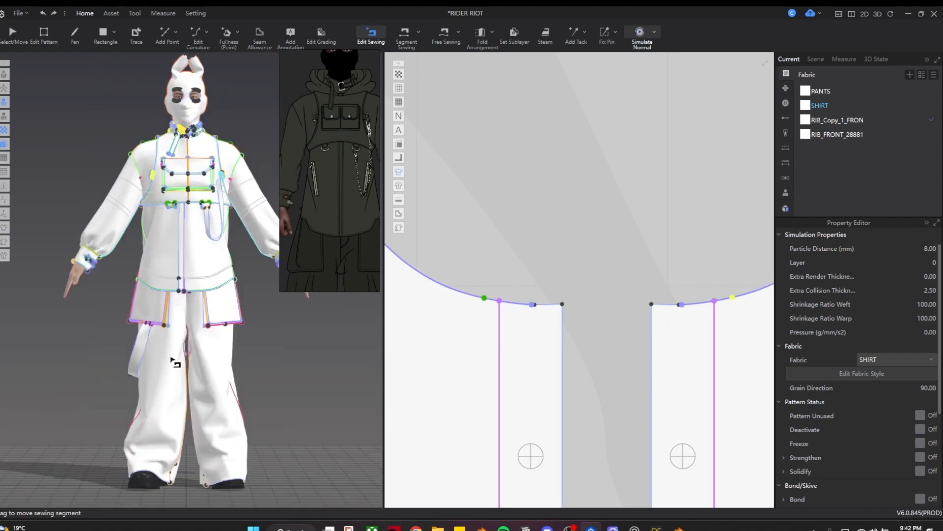
{"action": "key", "text": "q"}
{"action": "key", "text": "ctrl+s"}
Step: Examine the hood, jacket back and trouser legs in 3D from several angles
{"action": "right_click_drag", "start_coordinate": [148, 383], "coordinate": [261, 394]}
{"action": "right_click_drag", "start_coordinate": [65, 394], "coordinate": [113, 379]}
{"action": "scroll", "coordinate": [149, 355], "scroll_direction": "up", "scroll_amount": 4}
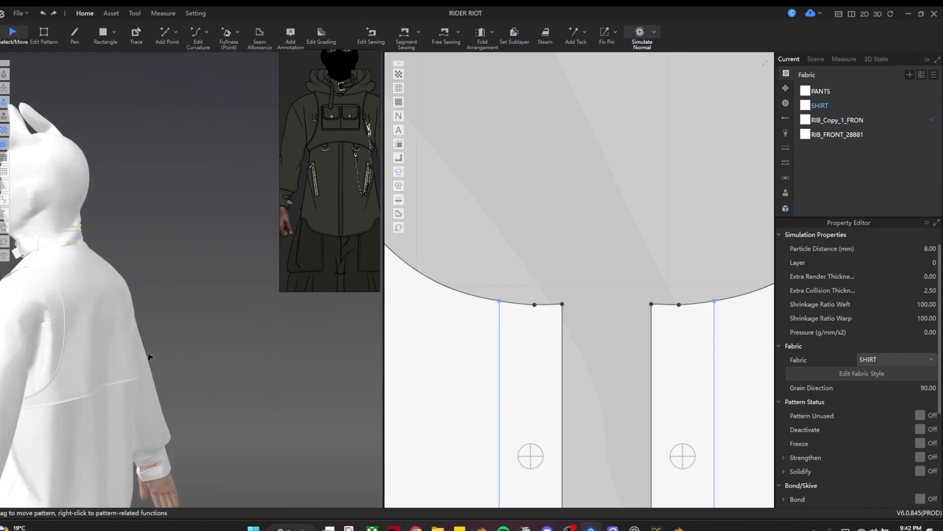
{"action": "middle_click_drag", "start_coordinate": [150, 356], "coordinate": [193, 329]}
{"action": "scroll", "coordinate": [192, 329], "scroll_direction": "up", "scroll_amount": 3}
{"action": "right_click_drag", "start_coordinate": [192, 329], "coordinate": [232, 328]}
{"action": "scroll", "coordinate": [231, 329], "scroll_direction": "down", "scroll_amount": 4}
{"action": "middle_click_drag", "start_coordinate": [232, 329], "coordinate": [177, 217]}
{"action": "scroll", "coordinate": [177, 217], "scroll_direction": "up", "scroll_amount": 3}
{"action": "middle_click_drag", "start_coordinate": [189, 432], "coordinate": [191, 314]}
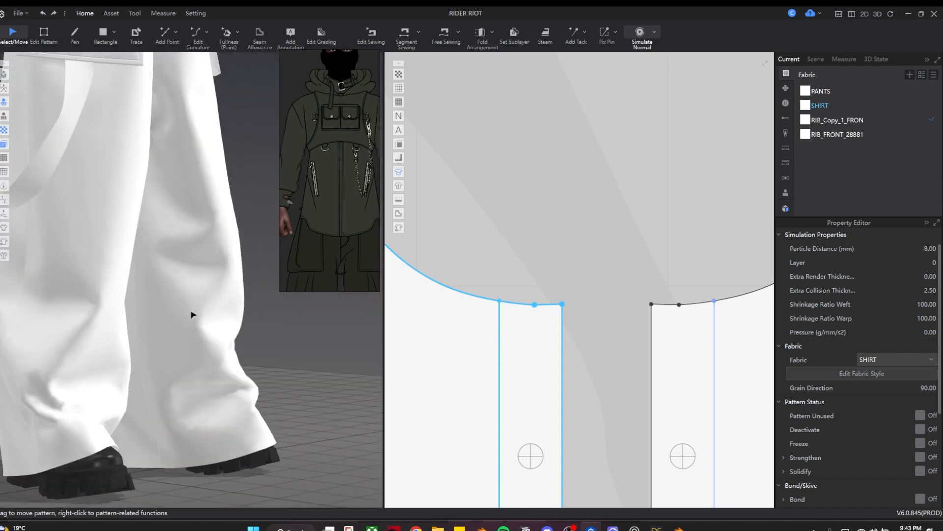
{"action": "right_click_drag", "start_coordinate": [192, 315], "coordinate": [79, 314]}
{"action": "scroll", "coordinate": [558, 322], "scroll_direction": "down", "scroll_amount": 7}
{"action": "scroll", "coordinate": [558, 322], "scroll_direction": "down", "scroll_amount": 4}
Step: Offset internal lines along both long edges of the strap hanging below the trouser pocket and enter their fold angle
{"action": "middle_click_drag", "start_coordinate": [559, 322], "coordinate": [595, 224]}
{"action": "key", "text": "z"}
{"action": "left_click", "coordinate": [527, 273]}
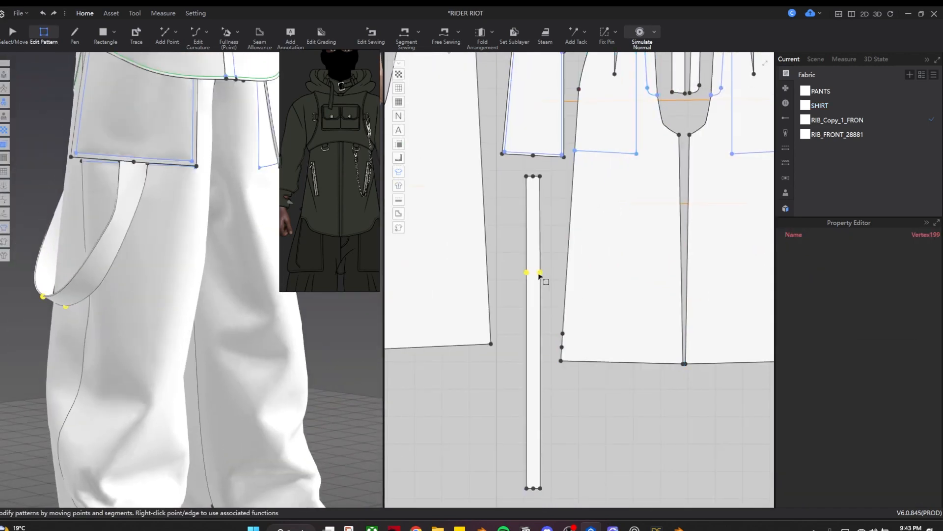
{"action": "right_click", "coordinate": [541, 269]}
{"action": "left_click", "coordinate": [543, 316]}
{"action": "left_click", "coordinate": [481, 335]}
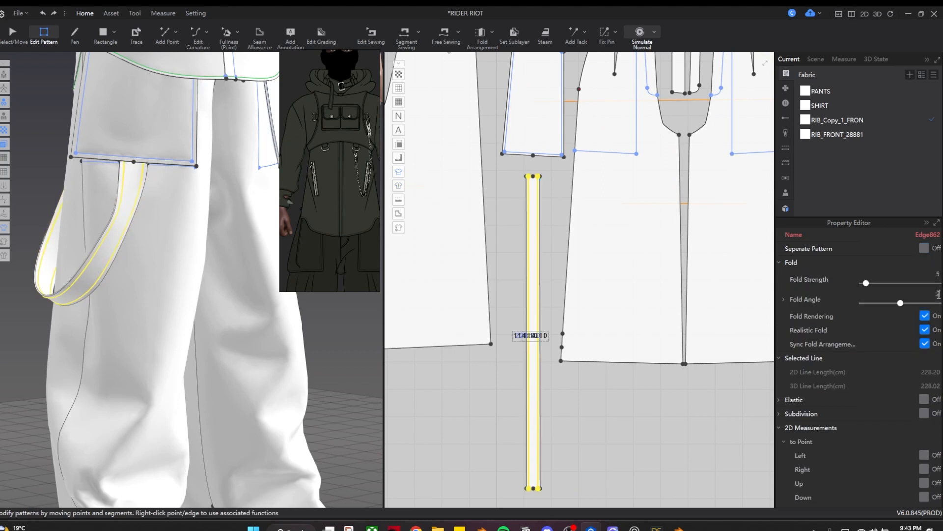
{"action": "key", "text": "Return"}
Step: Simulate the garment so the hanging strap settles with its new fold lines
{"action": "scroll", "coordinate": [101, 261], "scroll_direction": "up", "scroll_amount": 3}
{"action": "key", "text": "space"}
{"action": "scroll", "coordinate": [116, 254], "scroll_direction": "down", "scroll_amount": 4}
{"action": "mouse_move", "coordinate": [116, 253]}
{"action": "right_mouse_down"}
{"action": "mouse_move", "coordinate": [253, 270]}
{"action": "mouse_move", "coordinate": [116, 264]}
{"action": "right_mouse_up"}
{"action": "scroll", "coordinate": [116, 264], "scroll_direction": "down", "scroll_amount": 3}
{"action": "key", "text": "space"}
Step: Examine the drape of the jacket, hanging strap and trousers on the avatar
{"action": "middle_click_drag", "start_coordinate": [172, 343], "coordinate": [181, 426]}
{"action": "right_click_drag", "start_coordinate": [209, 300], "coordinate": [170, 265]}
{"action": "scroll", "coordinate": [170, 264], "scroll_direction": "up", "scroll_amount": 3}
{"action": "right_click_drag", "start_coordinate": [130, 343], "coordinate": [88, 346]}
{"action": "middle_click_drag", "start_coordinate": [221, 472], "coordinate": [213, 288]}
{"action": "scroll", "coordinate": [196, 275], "scroll_direction": "down", "scroll_amount": 6}
{"action": "middle_click_drag", "start_coordinate": [159, 399], "coordinate": [176, 296]}
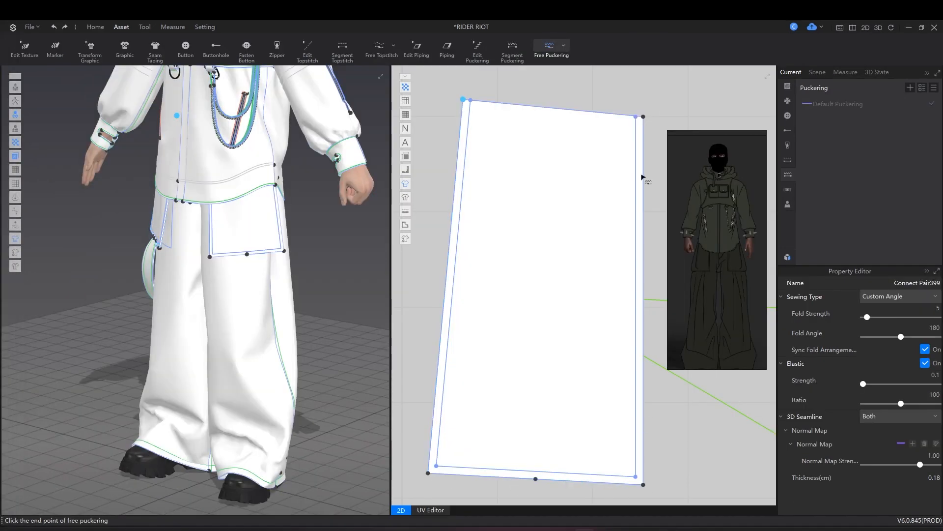
Step: Finish the Free Puckering along the side and bottom edges of the first pocket panel
{"action": "left_click", "coordinate": [647, 118]}
{"action": "scroll", "coordinate": [237, 344], "scroll_direction": "up", "scroll_amount": 1}
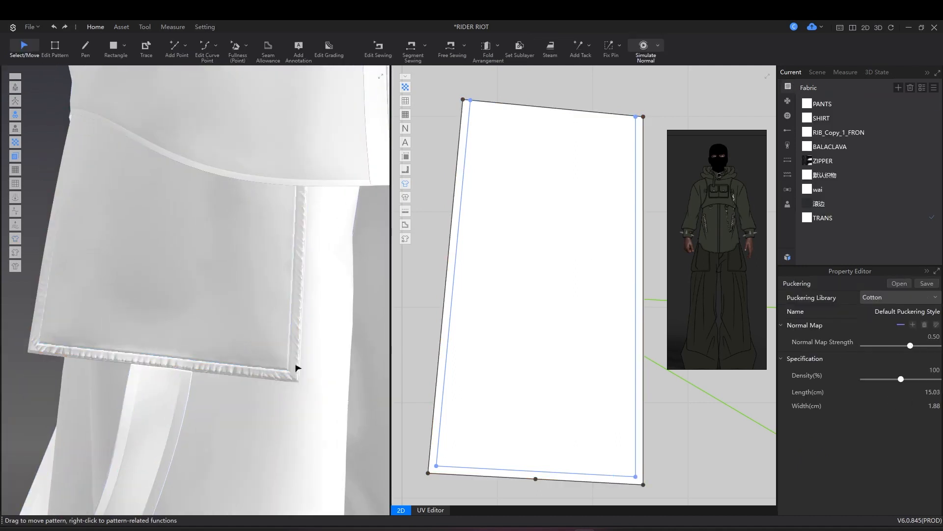
{"action": "scroll", "coordinate": [298, 356], "scroll_direction": "down", "scroll_amount": 3}
{"action": "left_click", "coordinate": [480, 373]}
{"action": "scroll", "coordinate": [480, 373], "scroll_direction": "down", "scroll_amount": 5}
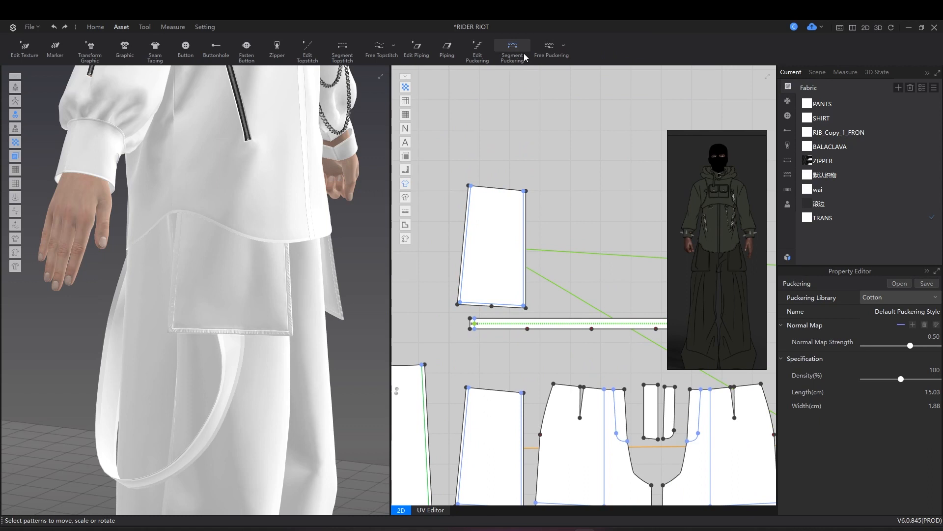
Step: Add Free Puckering with the Default Puckering style along the side and bottom edges of the opposite pocket panel
{"action": "left_click", "coordinate": [549, 49]}
{"action": "scroll", "coordinate": [484, 256], "scroll_direction": "up", "scroll_amount": 5}
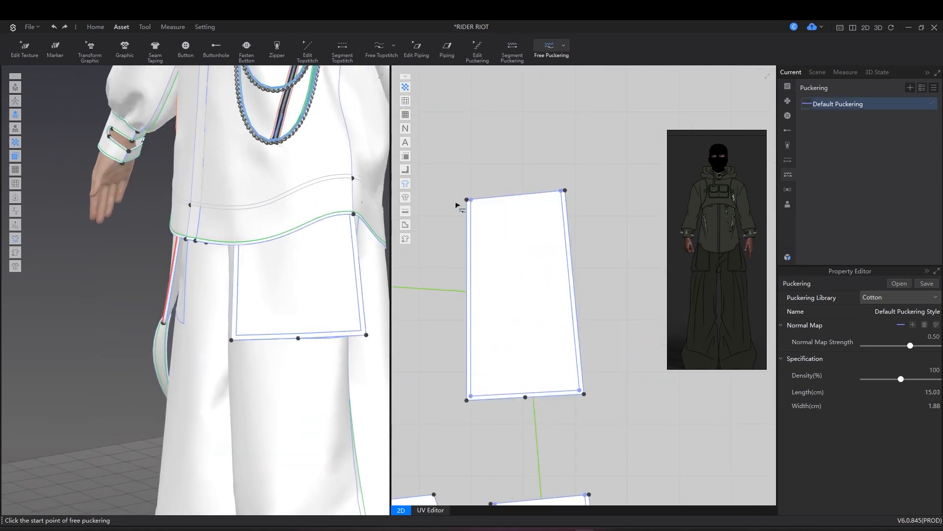
{"action": "left_click", "coordinate": [602, 187]}
{"action": "scroll", "coordinate": [281, 338], "scroll_direction": "up", "scroll_amount": 4}
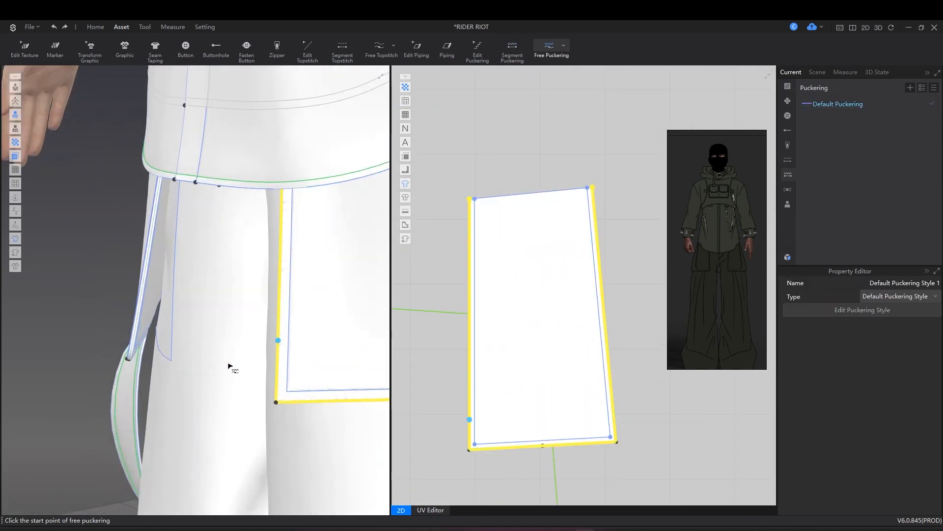
Step: Add Free Puckering along the hem of the front trouser panels
{"action": "right_click_drag", "start_coordinate": [282, 340], "coordinate": [362, 338]}
{"action": "scroll", "coordinate": [541, 298], "scroll_direction": "down", "scroll_amount": 7}
{"action": "middle_click_drag", "start_coordinate": [541, 297], "coordinate": [634, 81]}
{"action": "scroll", "coordinate": [484, 321], "scroll_direction": "up", "scroll_amount": 5}
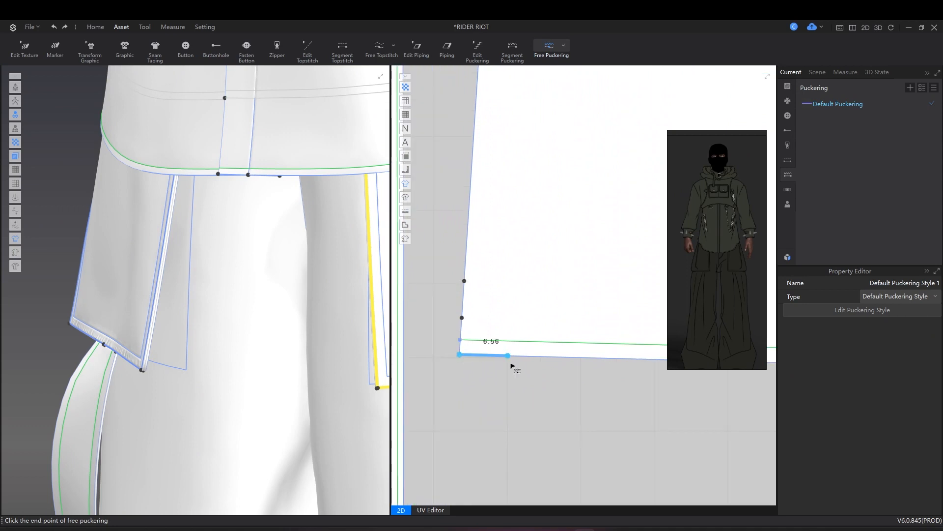
{"action": "left_click", "coordinate": [515, 394]}
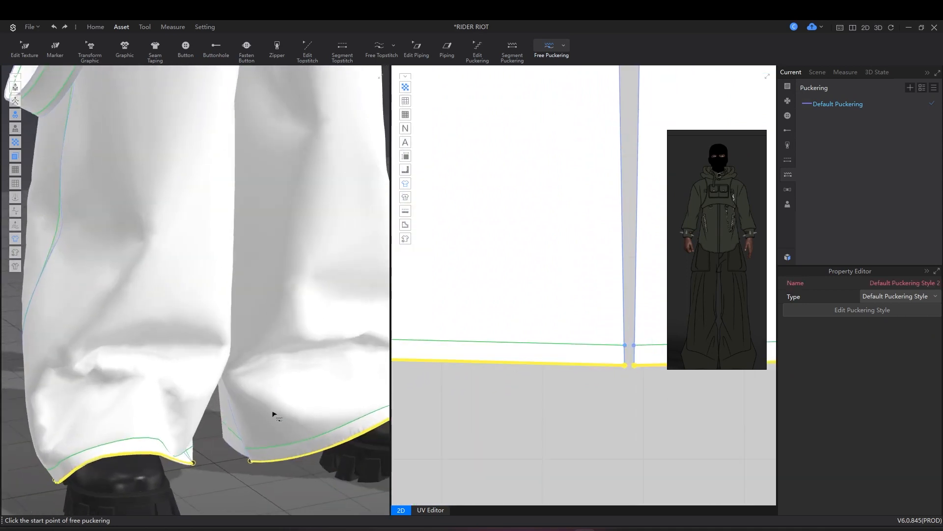
{"action": "scroll", "coordinate": [515, 408], "scroll_direction": "down", "scroll_amount": 5}
Step: Add Free Puckering along the hem of the back trouser panel
{"action": "scroll", "coordinate": [429, 357], "scroll_direction": "up", "scroll_amount": 5}
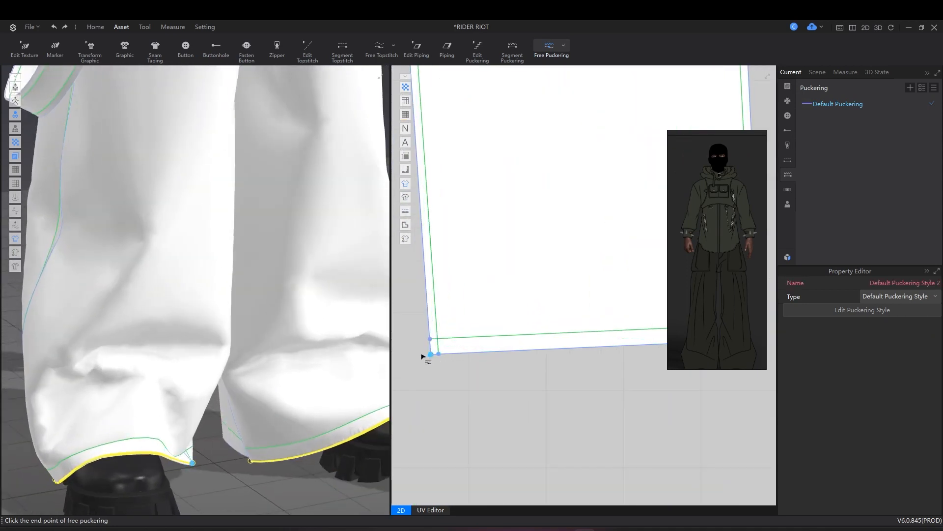
{"action": "scroll", "coordinate": [424, 356], "scroll_direction": "down", "scroll_amount": 2}
{"action": "left_click", "coordinate": [586, 358]}
{"action": "scroll", "coordinate": [586, 358], "scroll_direction": "down", "scroll_amount": 3}
Step: Add Segment Puckering along the outer side seam of the back trouser panel
{"action": "scroll", "coordinate": [491, 168], "scroll_direction": "up", "scroll_amount": 2}
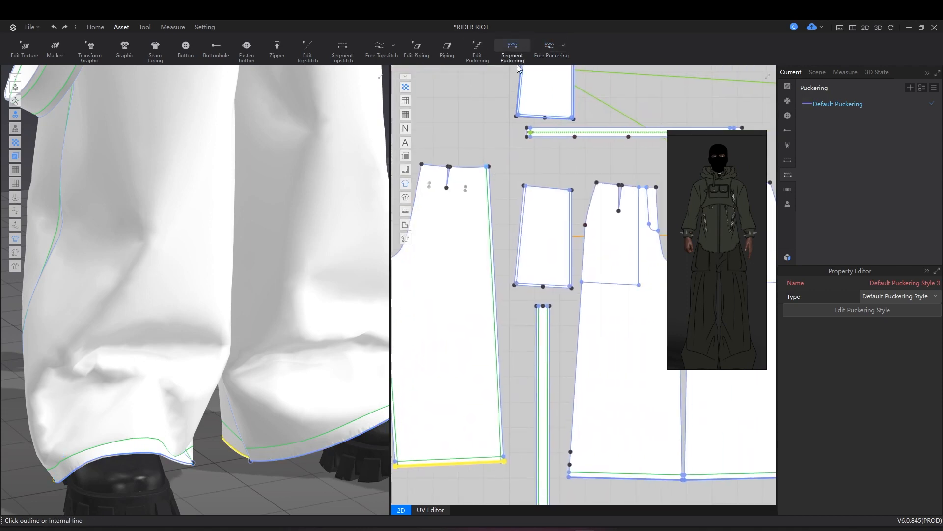
{"action": "scroll", "coordinate": [496, 242], "scroll_direction": "up", "scroll_amount": 3}
{"action": "left_click", "coordinate": [500, 167]}
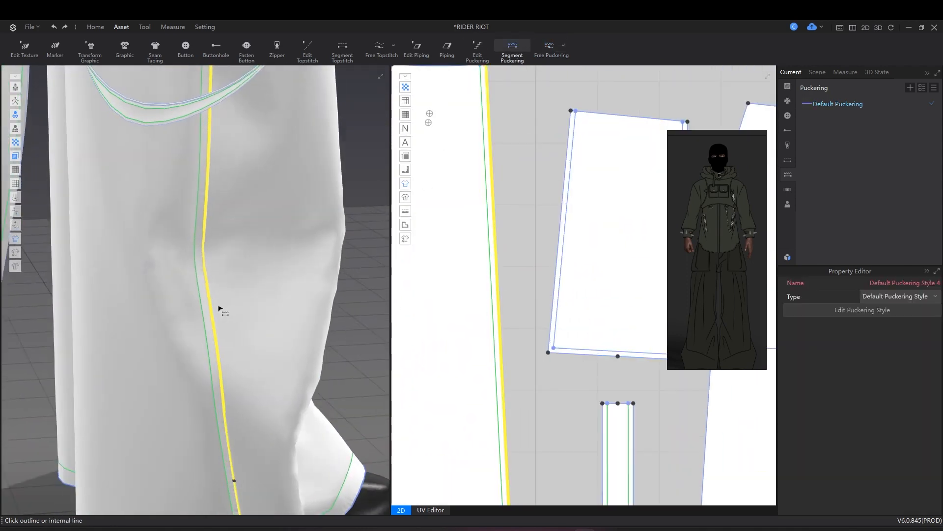
{"action": "scroll", "coordinate": [514, 280], "scroll_direction": "down", "scroll_amount": 3}
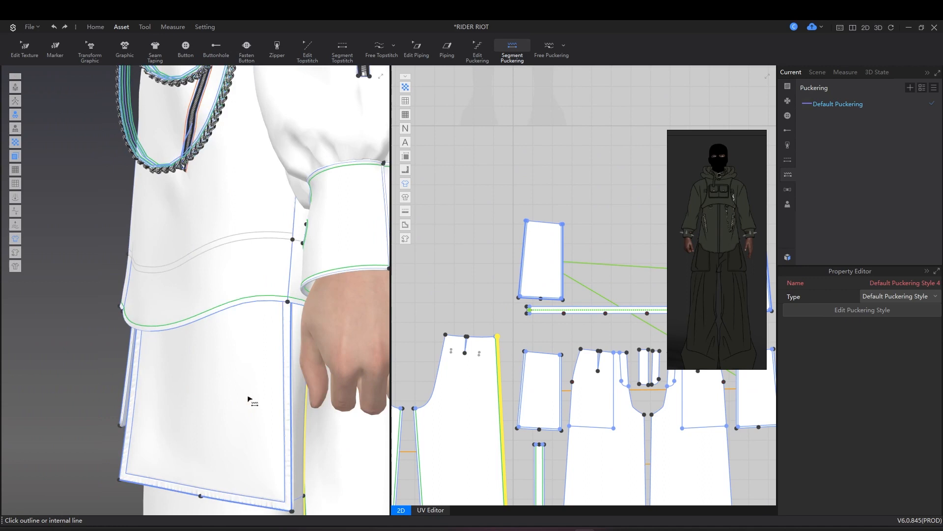
Step: Add Segment Puckering along the curved hem of the jacket's back body
{"action": "scroll", "coordinate": [510, 273], "scroll_direction": "down", "scroll_amount": 1}
{"action": "scroll", "coordinate": [498, 295], "scroll_direction": "up", "scroll_amount": 5}
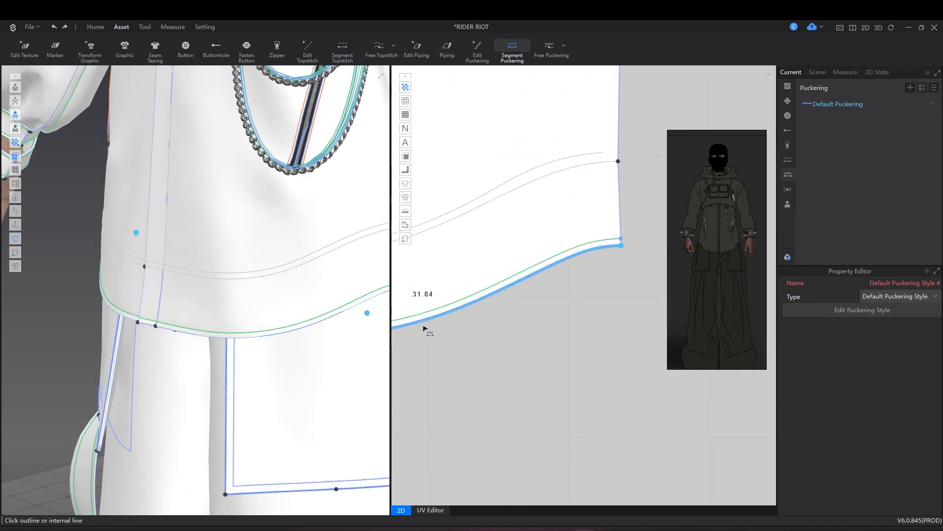
{"action": "left_click", "coordinate": [424, 328]}
{"action": "scroll", "coordinate": [558, 341], "scroll_direction": "down", "scroll_amount": 5}
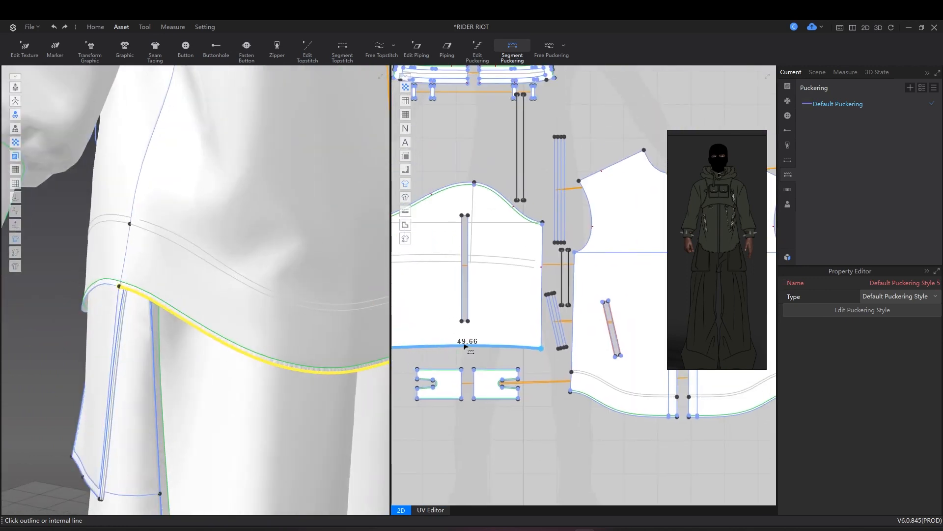
Step: Add Free Puckering along the full curve of the sleeve cap
{"action": "left_click", "coordinate": [549, 46]}
{"action": "scroll", "coordinate": [399, 295], "scroll_direction": "up", "scroll_amount": 3}
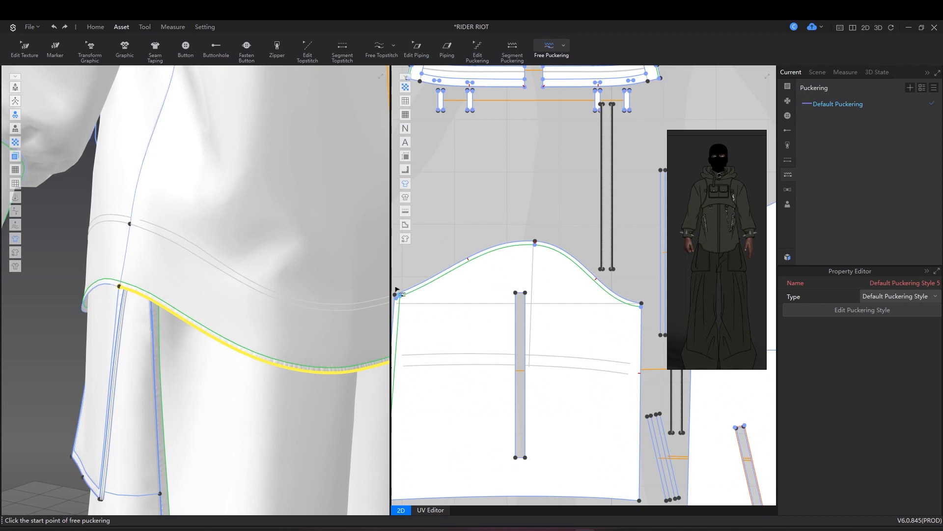
{"action": "scroll", "coordinate": [587, 272], "scroll_direction": "up", "scroll_amount": 2}
{"action": "left_click", "coordinate": [642, 307]}
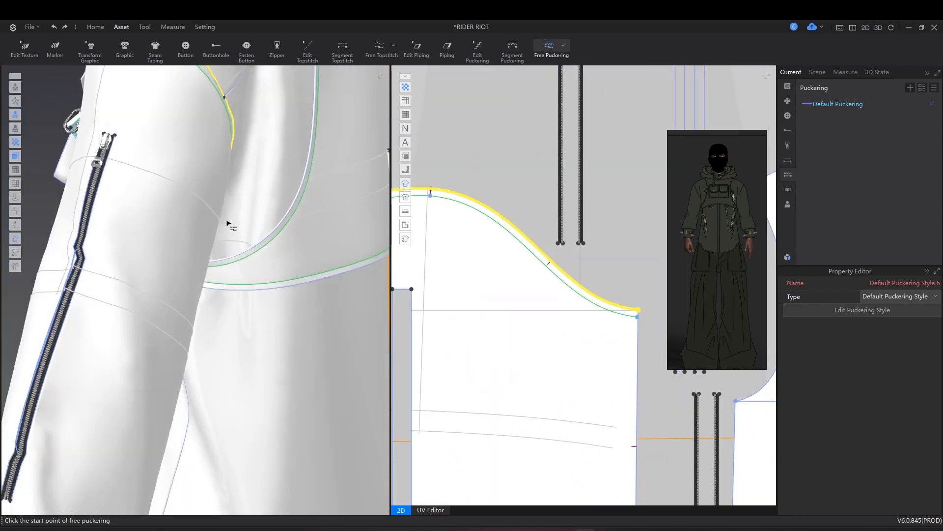
{"action": "scroll", "coordinate": [477, 316], "scroll_direction": "down", "scroll_amount": 3}
Step: Add Segment Puckering along the shoulder edge of the back yoke
{"action": "scroll", "coordinate": [428, 268], "scroll_direction": "up", "scroll_amount": 3}
{"action": "scroll", "coordinate": [506, 295], "scroll_direction": "up", "scroll_amount": 2}
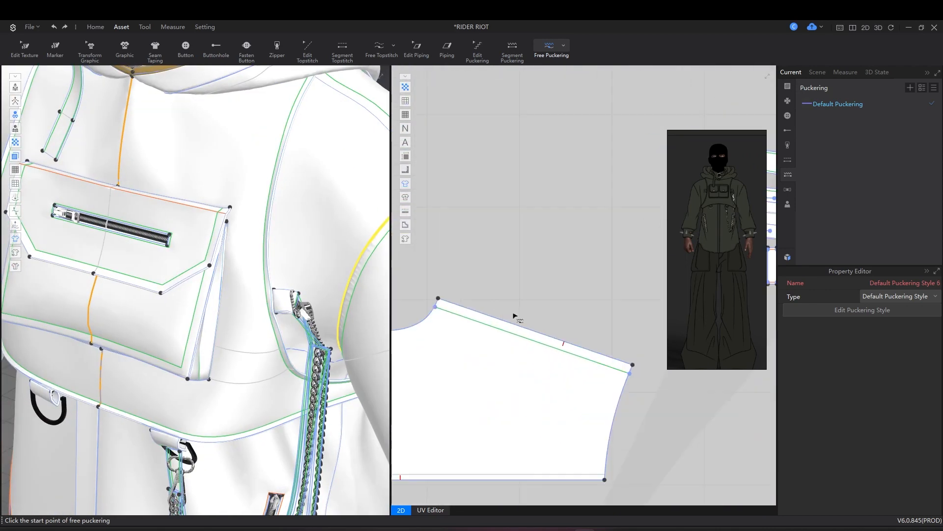
{"action": "left_click", "coordinate": [508, 51]}
{"action": "left_click", "coordinate": [540, 343]}
{"action": "scroll", "coordinate": [540, 344], "scroll_direction": "down", "scroll_amount": 3}
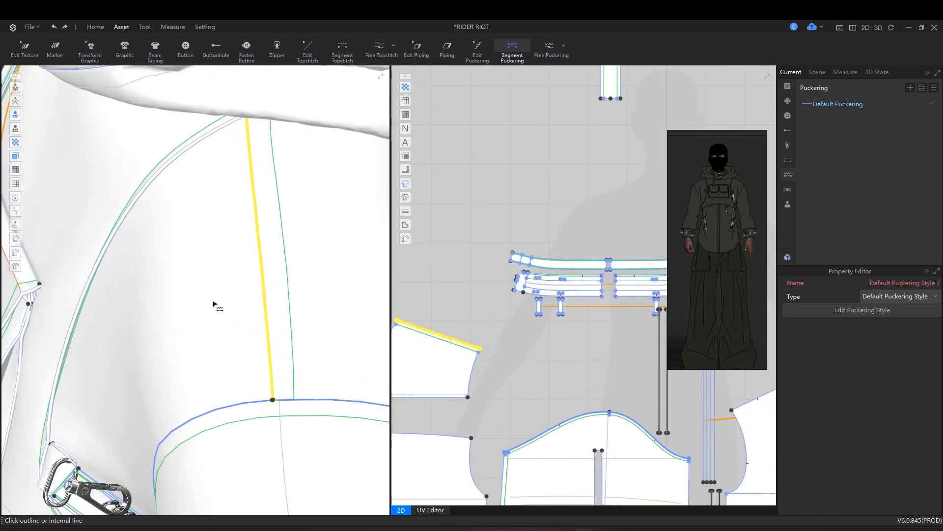
Step: Add Free Puckering along the side seam of the body front half
{"action": "scroll", "coordinate": [442, 317], "scroll_direction": "down", "scroll_amount": 3}
{"action": "scroll", "coordinate": [535, 196], "scroll_direction": "up", "scroll_amount": 6}
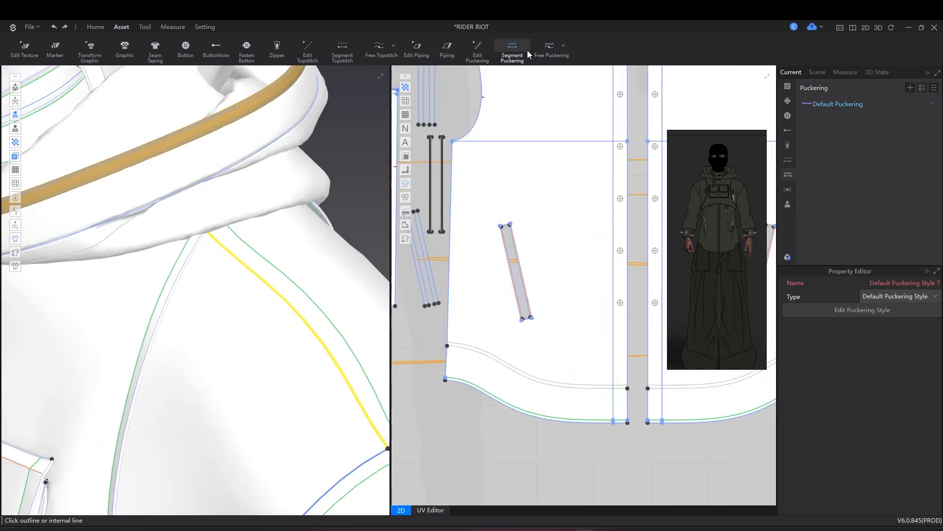
{"action": "scroll", "coordinate": [448, 381], "scroll_direction": "up", "scroll_amount": 2}
{"action": "scroll", "coordinate": [471, 321], "scroll_direction": "down", "scroll_amount": 3}
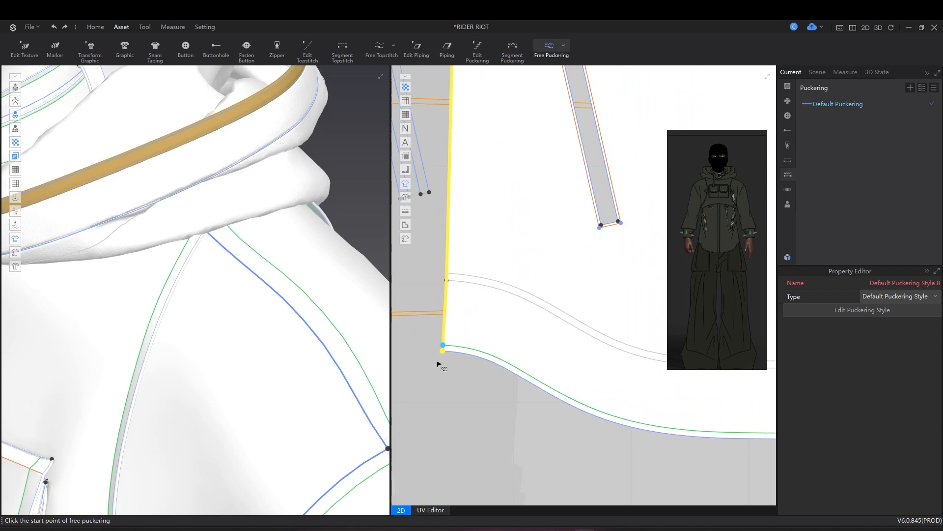
Step: Add Free Puckering along the curved hem of the body front, from the side seam to the placket
{"action": "scroll", "coordinate": [438, 362], "scroll_direction": "up", "scroll_amount": 4}
{"action": "left_click", "coordinate": [439, 359]}
{"action": "scroll", "coordinate": [521, 382], "scroll_direction": "down", "scroll_amount": 3}
{"action": "scroll", "coordinate": [604, 429], "scroll_direction": "up", "scroll_amount": 4}
{"action": "left_click", "coordinate": [588, 433]}
{"action": "scroll", "coordinate": [580, 358], "scroll_direction": "down", "scroll_amount": 5}
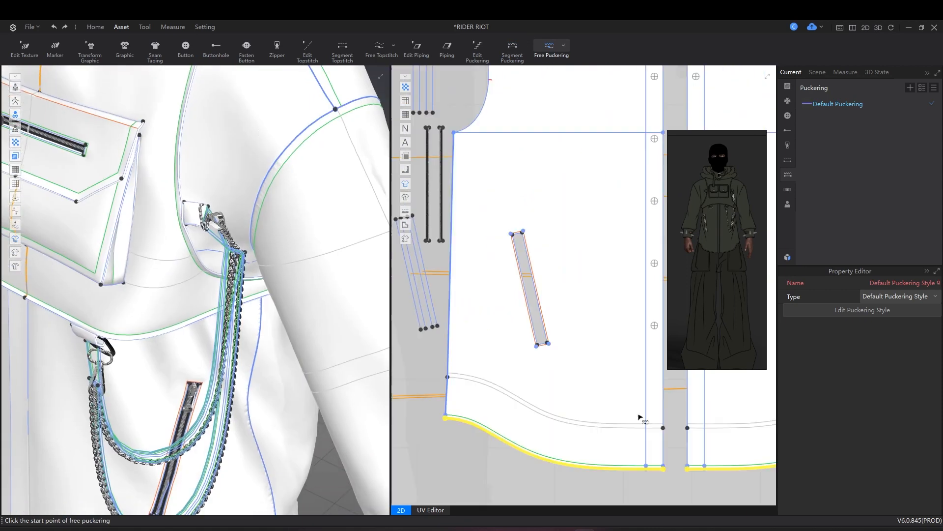
{"action": "scroll", "coordinate": [587, 315], "scroll_direction": "up", "scroll_amount": 5}
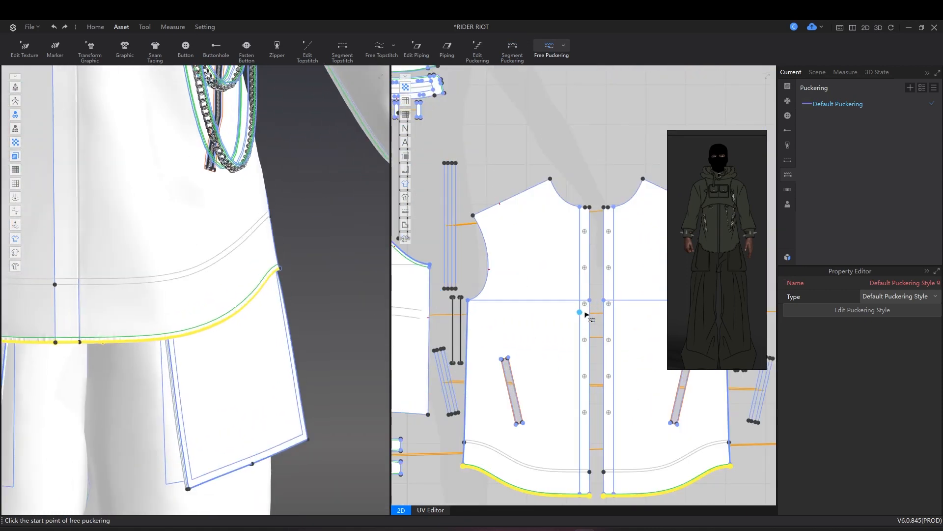
{"action": "middle_click_drag", "start_coordinate": [150, 250], "coordinate": [182, 417]}
{"action": "scroll", "coordinate": [450, 364], "scroll_direction": "down", "scroll_amount": 5}
{"action": "key", "text": "ctrl+z"}
Step: Add Segment Puckering along the hem of the front overlay
{"action": "scroll", "coordinate": [480, 334], "scroll_direction": "up", "scroll_amount": 4}
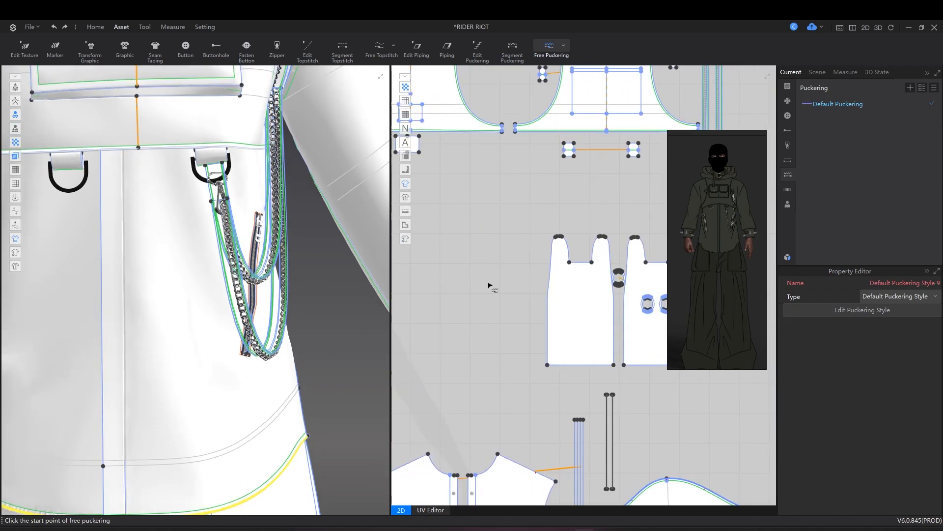
{"action": "scroll", "coordinate": [481, 329], "scroll_direction": "down", "scroll_amount": 4}
{"action": "scroll", "coordinate": [512, 223], "scroll_direction": "up", "scroll_amount": 4}
{"action": "left_click", "coordinate": [513, 48]}
{"action": "scroll", "coordinate": [469, 337], "scroll_direction": "up", "scroll_amount": 4}
{"action": "scroll", "coordinate": [486, 351], "scroll_direction": "up", "scroll_amount": 4}
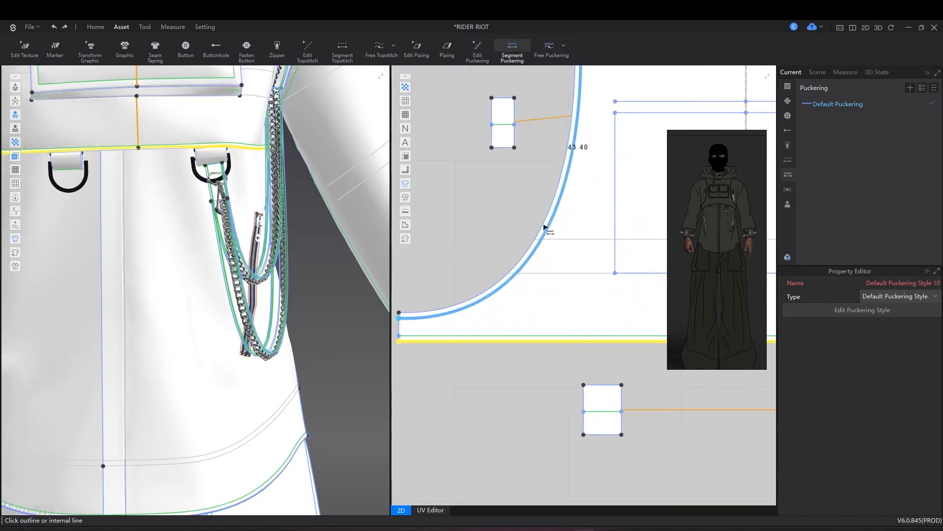
Step: Add Segment Puckering along the front overlay's armhole edge and the back overlay's hem
{"action": "scroll", "coordinate": [566, 319], "scroll_direction": "down", "scroll_amount": 5}
{"action": "scroll", "coordinate": [505, 356], "scroll_direction": "up", "scroll_amount": 4}
{"action": "scroll", "coordinate": [469, 358], "scroll_direction": "up", "scroll_amount": 4}
{"action": "left_click", "coordinate": [467, 358]}
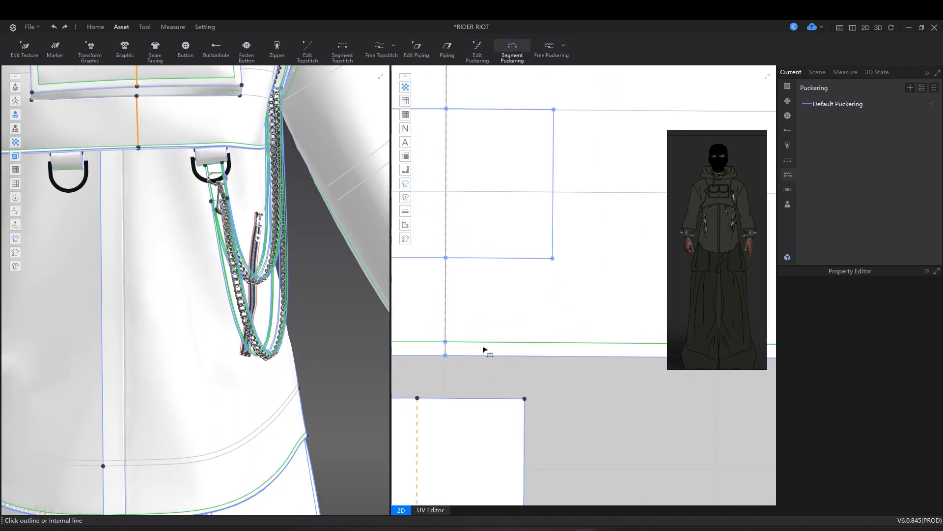
Step: Add Segment Puckering along the armhole edge of the back overlay
{"action": "scroll", "coordinate": [501, 330], "scroll_direction": "down", "scroll_amount": 5}
{"action": "scroll", "coordinate": [622, 114], "scroll_direction": "down", "scroll_amount": 5}
{"action": "scroll", "coordinate": [510, 280], "scroll_direction": "up", "scroll_amount": 5}
{"action": "left_click", "coordinate": [506, 281]}
{"action": "middle_click_drag", "start_coordinate": [271, 149], "coordinate": [290, 343]}
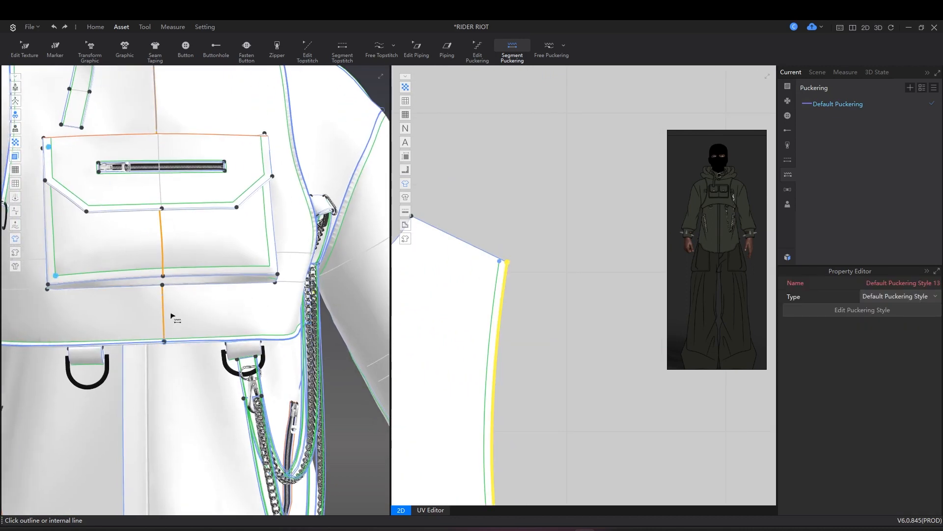
Step: Add Segment Puckering along the seam joining the back yoke to the back body
{"action": "right_click_drag", "start_coordinate": [282, 363], "coordinate": [156, 402]}
{"action": "middle_click_drag", "start_coordinate": [156, 402], "coordinate": [167, 236]}
{"action": "scroll", "coordinate": [499, 358], "scroll_direction": "down", "scroll_amount": 8}
{"action": "left_click", "coordinate": [511, 53]}
{"action": "scroll", "coordinate": [558, 295], "scroll_direction": "up", "scroll_amount": 6}
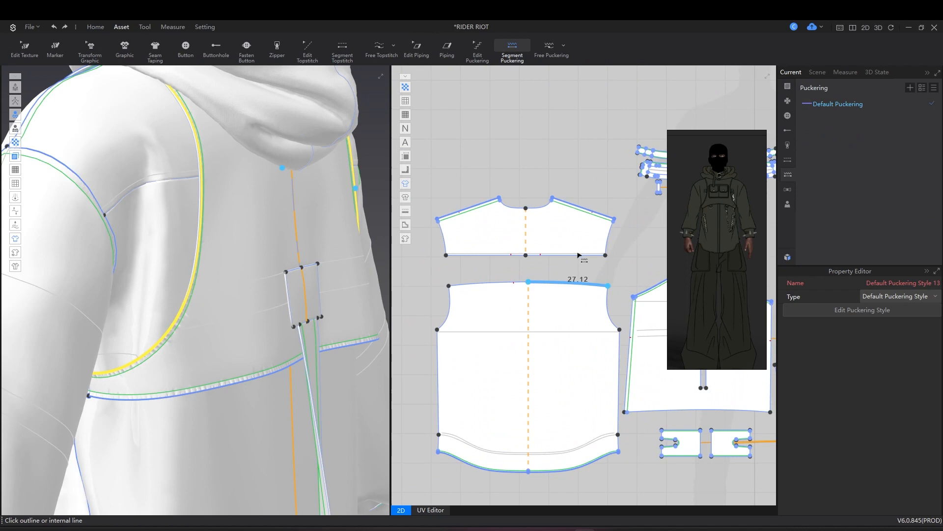
{"action": "scroll", "coordinate": [227, 273], "scroll_direction": "down", "scroll_amount": 5}
{"action": "scroll", "coordinate": [551, 294], "scroll_direction": "down", "scroll_amount": 5}
Step: Add Segment Puckering along the long edges of the cuff panels
{"action": "scroll", "coordinate": [555, 310], "scroll_direction": "up", "scroll_amount": 6}
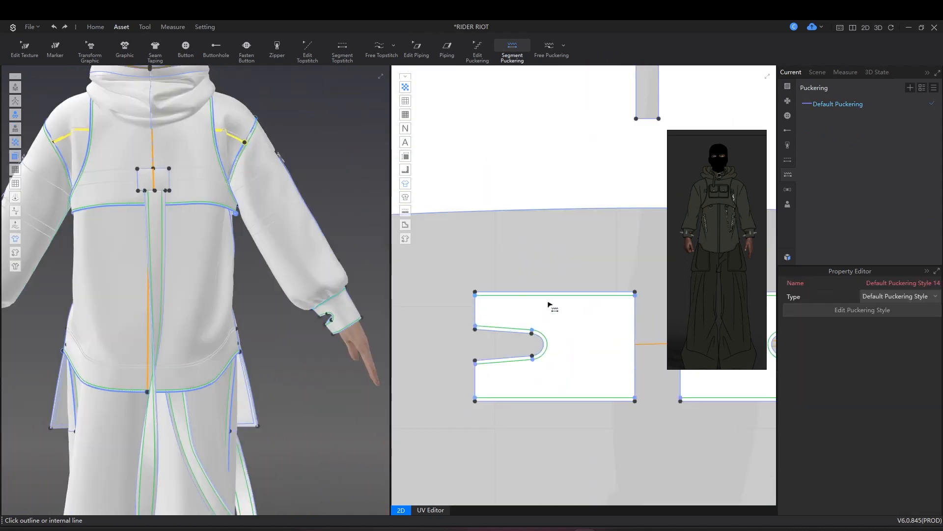
{"action": "left_click", "coordinate": [559, 293]}
{"action": "middle_click_drag", "start_coordinate": [538, 395], "coordinate": [513, 134]}
{"action": "scroll", "coordinate": [560, 300], "scroll_direction": "down", "scroll_amount": 5}
{"action": "scroll", "coordinate": [524, 236], "scroll_direction": "up", "scroll_amount": 5}
{"action": "left_click", "coordinate": [521, 223]}
Step: Examine the puckering on the jacket, pockets and trouser hems in 3D
{"action": "right_click_drag", "start_coordinate": [236, 339], "coordinate": [316, 341]}
{"action": "scroll", "coordinate": [316, 341], "scroll_direction": "up", "scroll_amount": 4}
{"action": "key", "text": "q"}
{"action": "scroll", "coordinate": [263, 354], "scroll_direction": "down", "scroll_amount": 5}
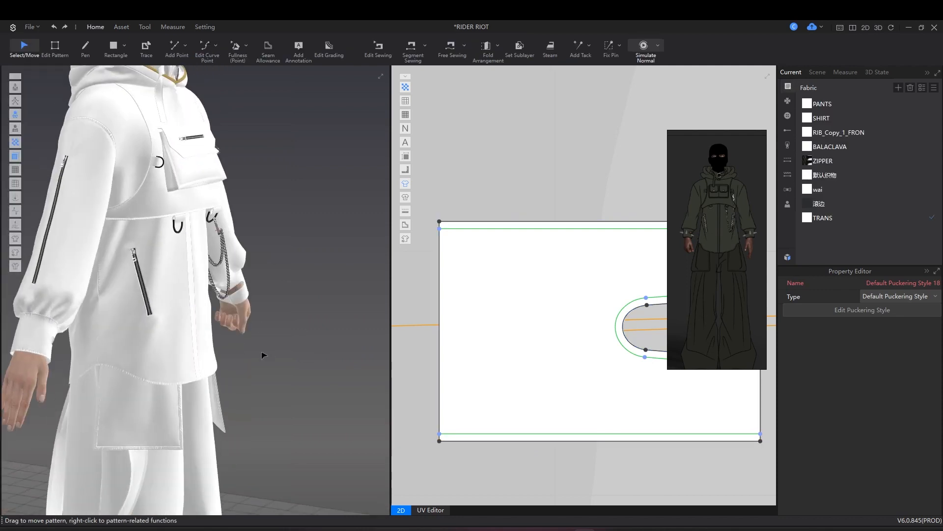
{"action": "scroll", "coordinate": [183, 333], "scroll_direction": "up", "scroll_amount": 4}
{"action": "right_click_drag", "start_coordinate": [183, 332], "coordinate": [167, 378]}
{"action": "scroll", "coordinate": [236, 315], "scroll_direction": "up", "scroll_amount": 3}
{"action": "scroll", "coordinate": [492, 315], "scroll_direction": "down", "scroll_amount": 6}
{"action": "middle_click_drag", "start_coordinate": [472, 163], "coordinate": [381, 23]}
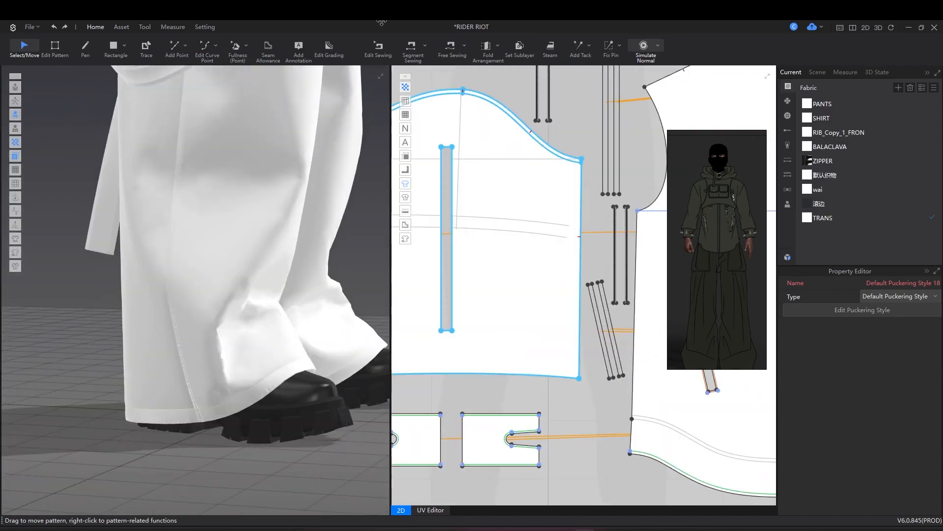
Step: Add Segment Puckering along the hems of the trouser leg panels, with Flip turned on
{"action": "scroll", "coordinate": [525, 322], "scroll_direction": "down", "scroll_amount": 6}
{"action": "middle_click_drag", "start_coordinate": [575, 467], "coordinate": [540, 245]}
{"action": "scroll", "coordinate": [576, 300], "scroll_direction": "up", "scroll_amount": 8}
{"action": "left_click", "coordinate": [511, 348]}
{"action": "left_click", "coordinate": [924, 351]}
{"action": "scroll", "coordinate": [528, 334], "scroll_direction": "down", "scroll_amount": 2}
{"action": "middle_click_drag", "start_coordinate": [528, 326], "coordinate": [781, 345]}
{"action": "left_click", "coordinate": [473, 326]}
{"action": "right_click_drag", "start_coordinate": [267, 378], "coordinate": [250, 335]}
{"action": "scroll", "coordinate": [255, 334], "scroll_direction": "down", "scroll_amount": 5}
{"action": "key", "text": "2"}
{"action": "key", "text": "q"}
{"action": "scroll", "coordinate": [221, 281], "scroll_direction": "up", "scroll_amount": 5}
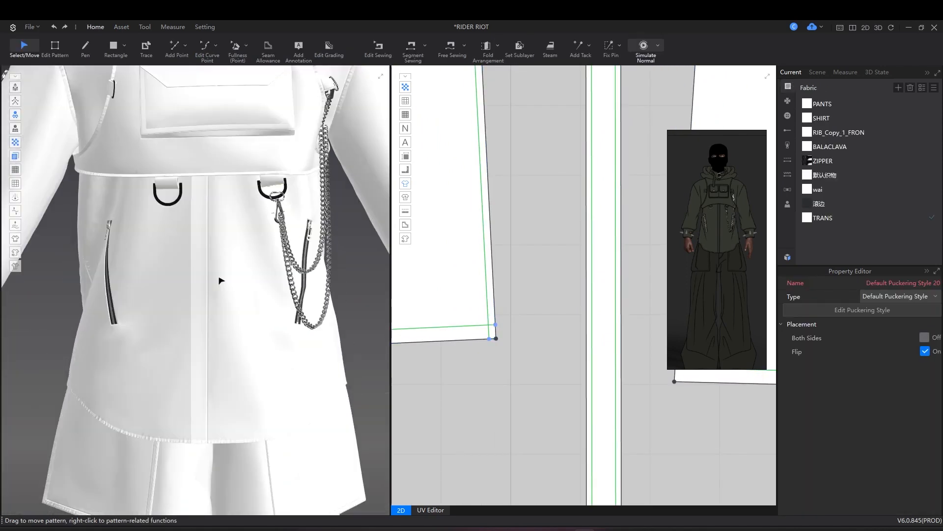
Step: Add Free Puckering around the two sides and bottom edge of the chest pocket
{"action": "middle_click_drag", "start_coordinate": [220, 196], "coordinate": [250, 383]}
{"action": "scroll", "coordinate": [221, 281], "scroll_direction": "up", "scroll_amount": 3}
{"action": "right_click_drag", "start_coordinate": [221, 281], "coordinate": [255, 295]}
{"action": "scroll", "coordinate": [690, 275], "scroll_direction": "up", "scroll_amount": 2}
{"action": "scroll", "coordinate": [491, 368], "scroll_direction": "down", "scroll_amount": 10}
{"action": "scroll", "coordinate": [516, 231], "scroll_direction": "up", "scroll_amount": 8}
{"action": "left_click", "coordinate": [121, 27]}
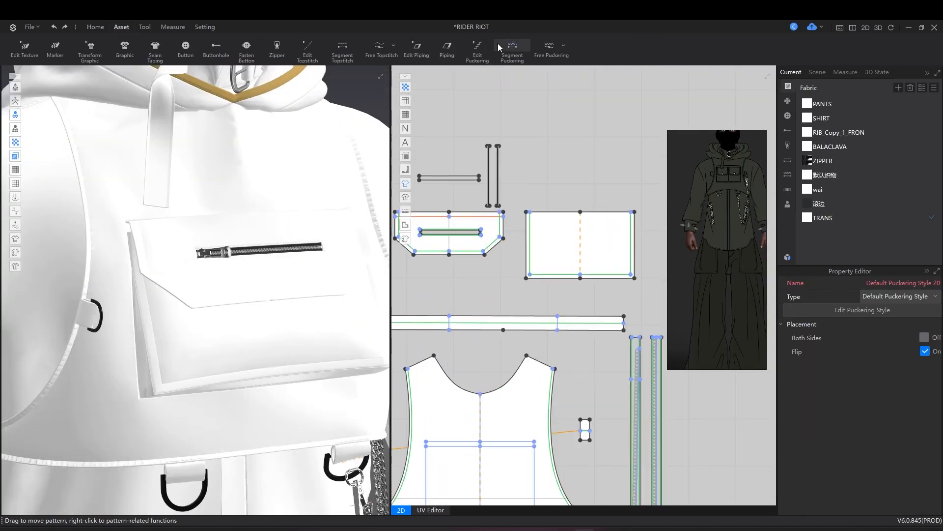
{"action": "left_click", "coordinate": [550, 47]}
{"action": "scroll", "coordinate": [550, 238], "scroll_direction": "down", "scroll_amount": 3}
{"action": "scroll", "coordinate": [492, 255], "scroll_direction": "up", "scroll_amount": 3}
{"action": "left_click", "coordinate": [473, 241]}
{"action": "scroll", "coordinate": [442, 393], "scroll_direction": "up", "scroll_amount": 3}
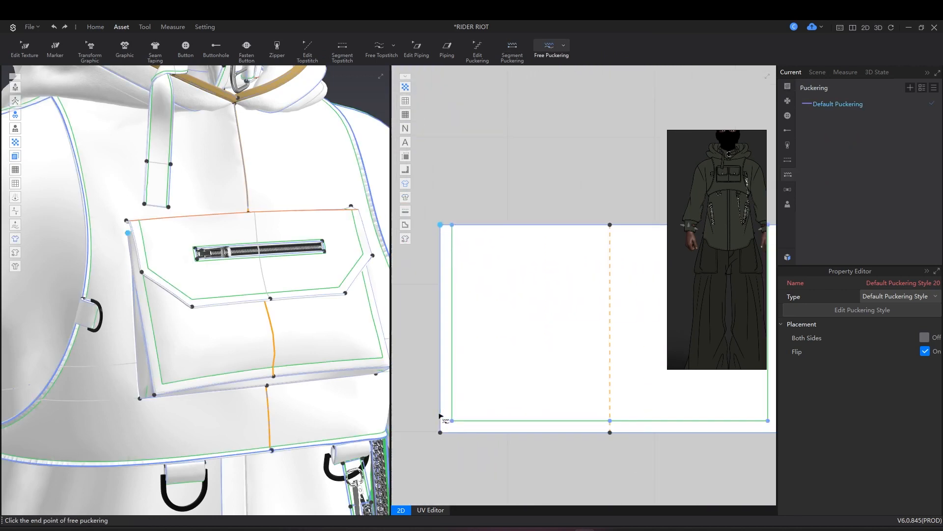
{"action": "scroll", "coordinate": [440, 417], "scroll_direction": "down", "scroll_amount": 2}
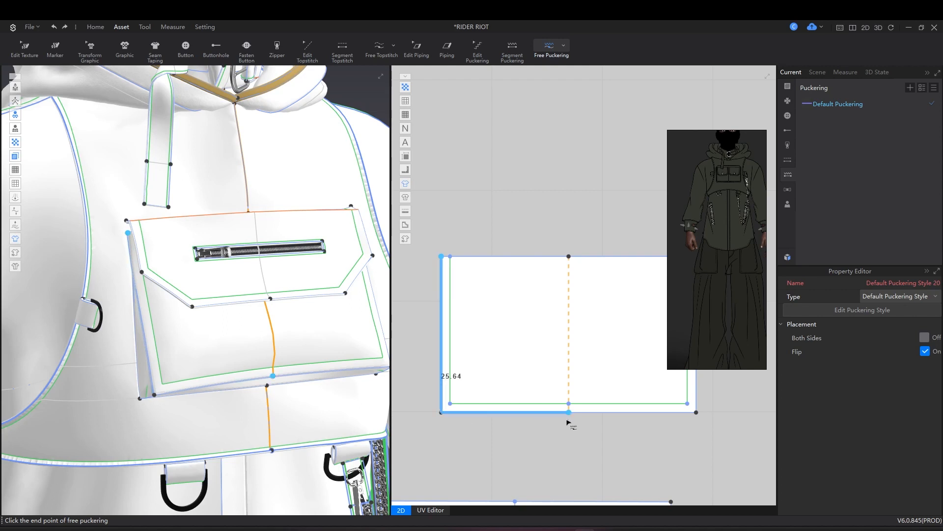
{"action": "left_click", "coordinate": [696, 257]}
Step: Add Free Puckering along half of the chest pocket flap's outline, from the upper corner to the bottom centre
{"action": "right_click_drag", "start_coordinate": [294, 386], "coordinate": [263, 391]}
{"action": "scroll", "coordinate": [590, 344], "scroll_direction": "down", "scroll_amount": 5}
{"action": "scroll", "coordinate": [453, 318], "scroll_direction": "up", "scroll_amount": 6}
{"action": "middle_click_drag", "start_coordinate": [474, 339], "coordinate": [460, 244]}
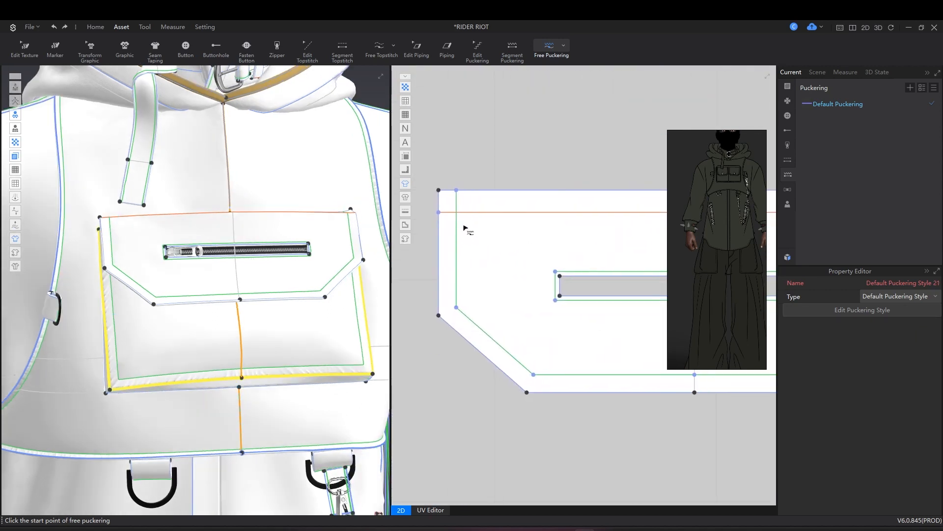
{"action": "scroll", "coordinate": [246, 331], "scroll_direction": "up", "scroll_amount": 3}
{"action": "scroll", "coordinate": [516, 312], "scroll_direction": "down", "scroll_amount": 2}
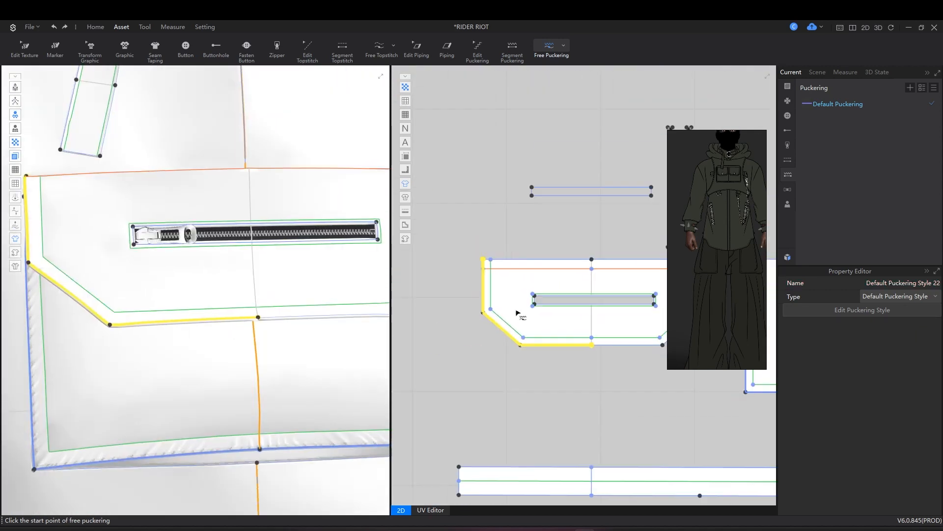
{"action": "scroll", "coordinate": [463, 305], "scroll_direction": "up", "scroll_amount": 3}
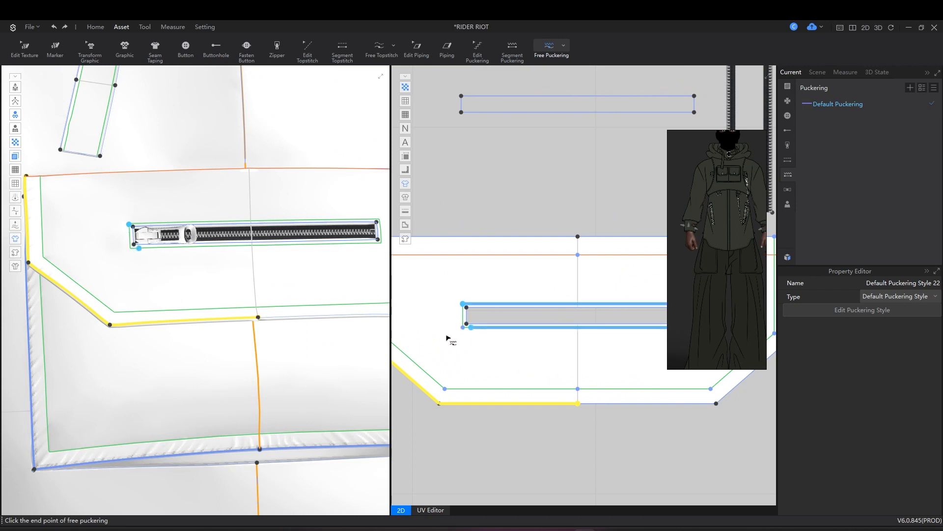
{"action": "scroll", "coordinate": [179, 274], "scroll_direction": "up", "scroll_amount": 4}
{"action": "key", "text": "Escape"}
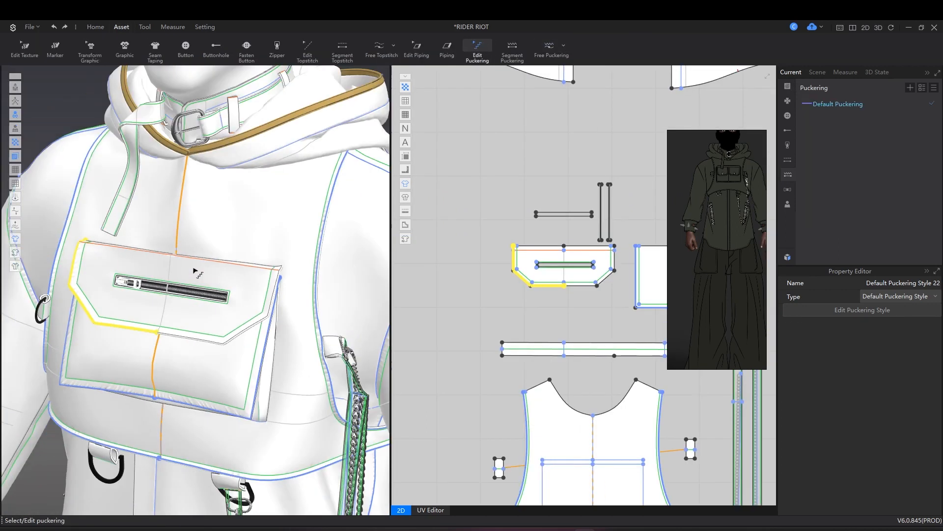
Step: Add Segment Puckering along both long edges of the slanted zipper opening on the jacket front
{"action": "scroll", "coordinate": [205, 255], "scroll_direction": "up", "scroll_amount": 5}
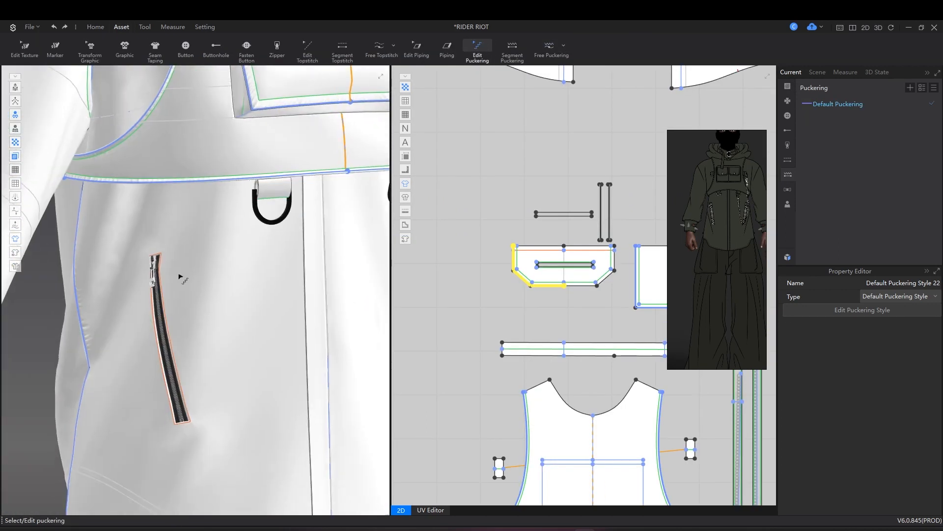
{"action": "scroll", "coordinate": [521, 302], "scroll_direction": "down", "scroll_amount": 3}
{"action": "scroll", "coordinate": [519, 301], "scroll_direction": "up", "scroll_amount": 5}
{"action": "left_click", "coordinate": [491, 294]}
{"action": "scroll", "coordinate": [216, 359], "scroll_direction": "up", "scroll_amount": 6}
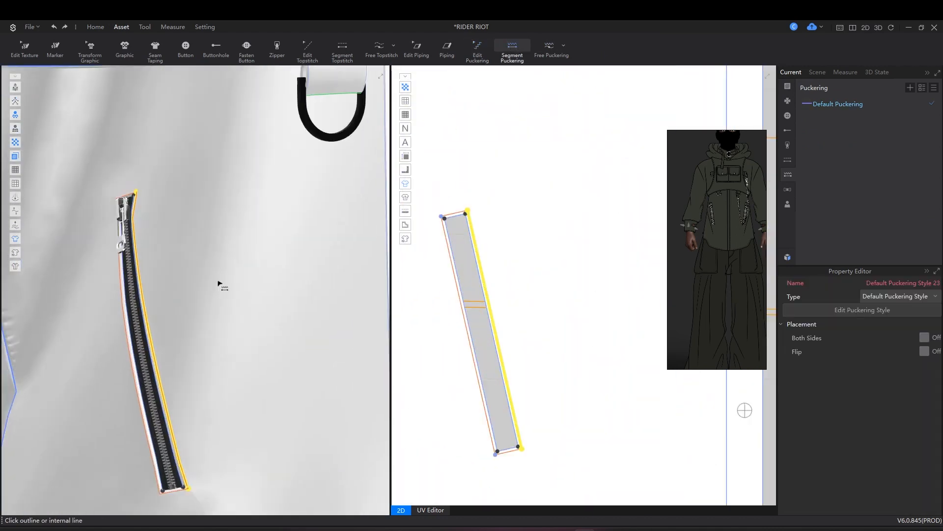
{"action": "left_click", "coordinate": [459, 293]}
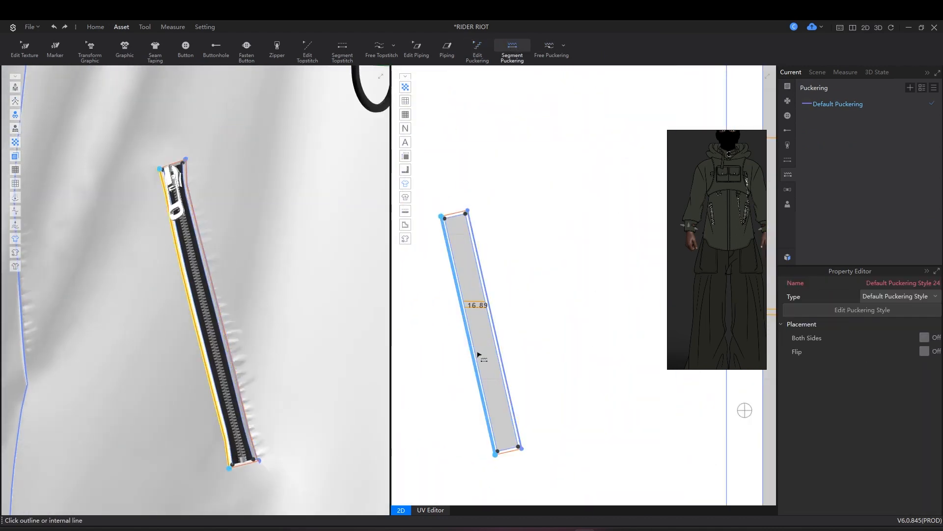
{"action": "scroll", "coordinate": [304, 347], "scroll_direction": "down", "scroll_amount": 8}
{"action": "key", "text": "q"}
Step: Add Free Puckering along the collar's upper edge and around its rounded front end
{"action": "right_click_drag", "start_coordinate": [266, 402], "coordinate": [249, 324]}
{"action": "middle_click_drag", "start_coordinate": [241, 104], "coordinate": [210, 359]}
{"action": "scroll", "coordinate": [210, 360], "scroll_direction": "up", "scroll_amount": 5}
{"action": "right_click_drag", "start_coordinate": [210, 360], "coordinate": [170, 364]}
{"action": "scroll", "coordinate": [459, 438], "scroll_direction": "down", "scroll_amount": 8}
{"action": "middle_click_drag", "start_coordinate": [535, 206], "coordinate": [531, 162]}
{"action": "scroll", "coordinate": [481, 334], "scroll_direction": "up", "scroll_amount": 7}
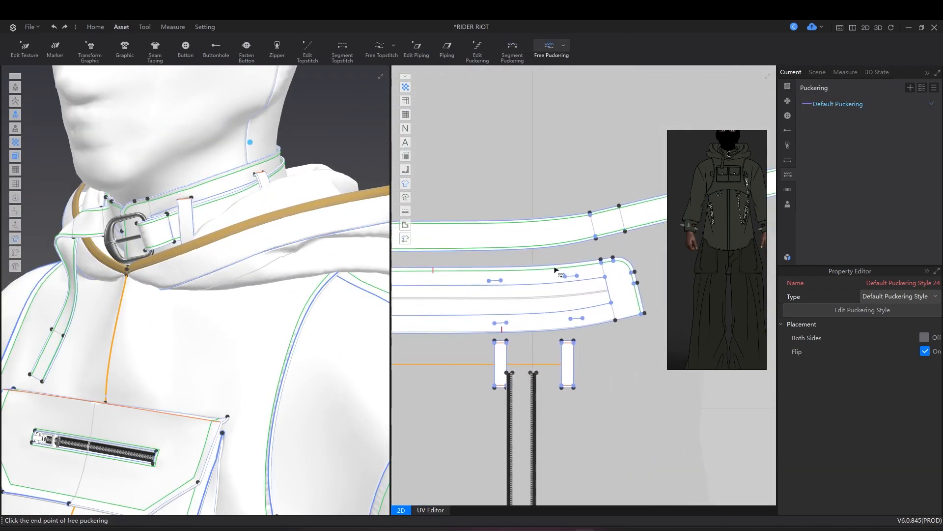
{"action": "left_click", "coordinate": [645, 315]}
Step: Enlarge the 2D pattern view and add Free Puckering along the upper edge of the right neck strap piece
{"action": "scroll", "coordinate": [492, 295], "scroll_direction": "down", "scroll_amount": 3}
{"action": "scroll", "coordinate": [412, 283], "scroll_direction": "up", "scroll_amount": 2}
{"action": "scroll", "coordinate": [392, 268], "scroll_direction": "up", "scroll_amount": 3}
{"action": "left_click_drag", "start_coordinate": [391, 270], "coordinate": [227, 270]}
{"action": "middle_click_drag", "start_coordinate": [445, 266], "coordinate": [416, 239]}
{"action": "left_click_drag", "start_coordinate": [723, 248], "coordinate": [170, 198]}
{"action": "middle_click_drag", "start_coordinate": [410, 270], "coordinate": [465, 244]}
{"action": "scroll", "coordinate": [640, 233], "scroll_direction": "down", "scroll_amount": 3}
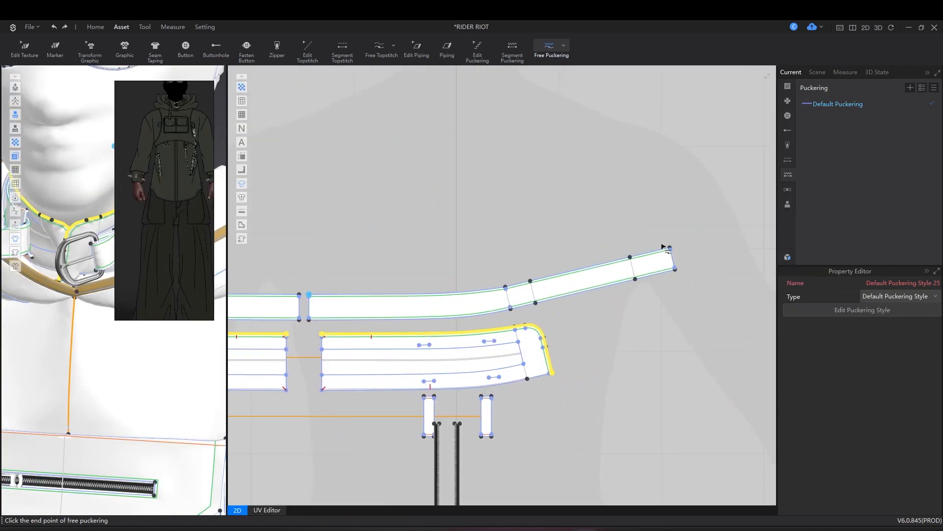
{"action": "scroll", "coordinate": [590, 285], "scroll_direction": "up", "scroll_amount": 3}
{"action": "left_click", "coordinate": [657, 251]}
{"action": "scroll", "coordinate": [657, 253], "scroll_direction": "down", "scroll_amount": 2}
{"action": "scroll", "coordinate": [715, 273], "scroll_direction": "up", "scroll_amount": 2}
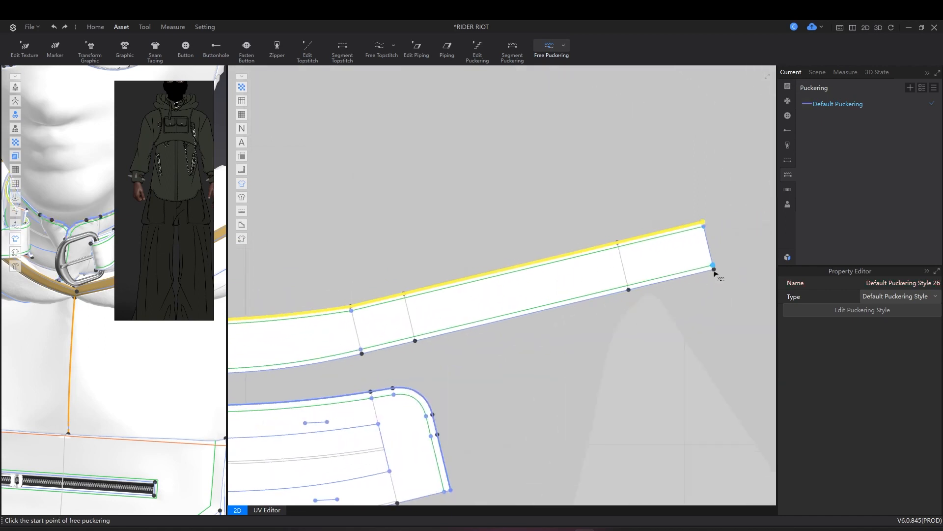
Step: Add Free Puckering along the lower edge of the right neck strap piece
{"action": "left_click", "coordinate": [715, 281]}
{"action": "scroll", "coordinate": [639, 312], "scroll_direction": "down", "scroll_amount": 2}
{"action": "middle_click_drag", "start_coordinate": [635, 313], "coordinate": [801, 294]}
{"action": "mouse_move", "coordinate": [79, 351]}
{"action": "right_mouse_down"}
{"action": "mouse_move", "coordinate": [152, 352]}
{"action": "mouse_move", "coordinate": [157, 339]}
{"action": "mouse_move", "coordinate": [83, 334]}
{"action": "right_mouse_up"}
{"action": "scroll", "coordinate": [88, 320], "scroll_direction": "up", "scroll_amount": 5}
{"action": "scroll", "coordinate": [395, 337], "scroll_direction": "down", "scroll_amount": 2}
{"action": "middle_click_drag", "start_coordinate": [395, 338], "coordinate": [738, 339]}
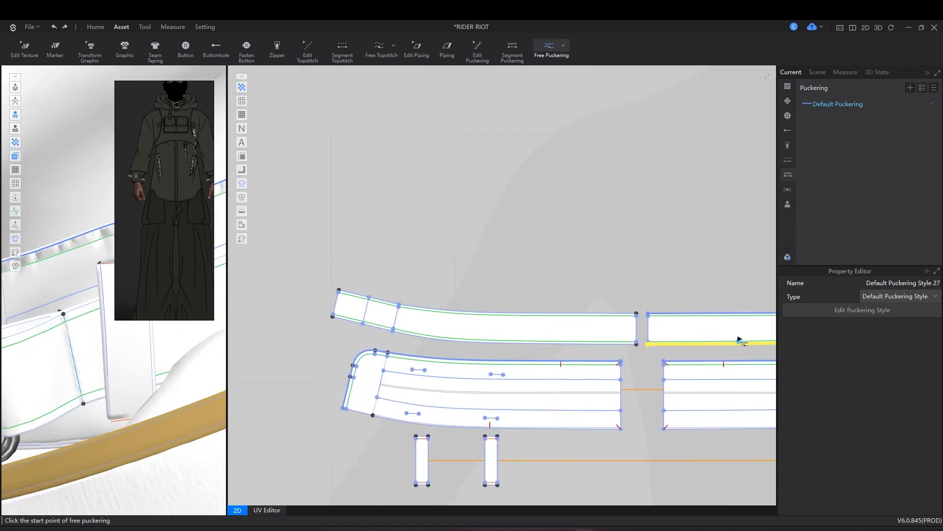
Step: Add Free Puckering along the lower edge of the left neck strap piece
{"action": "scroll", "coordinate": [631, 350], "scroll_direction": "up", "scroll_amount": 3}
{"action": "left_click", "coordinate": [645, 338]}
{"action": "scroll", "coordinate": [492, 347], "scroll_direction": "down", "scroll_amount": 4}
{"action": "scroll", "coordinate": [348, 342], "scroll_direction": "up", "scroll_amount": 4}
{"action": "scroll", "coordinate": [312, 328], "scroll_direction": "down", "scroll_amount": 4}
{"action": "scroll", "coordinate": [570, 334], "scroll_direction": "up", "scroll_amount": 5}
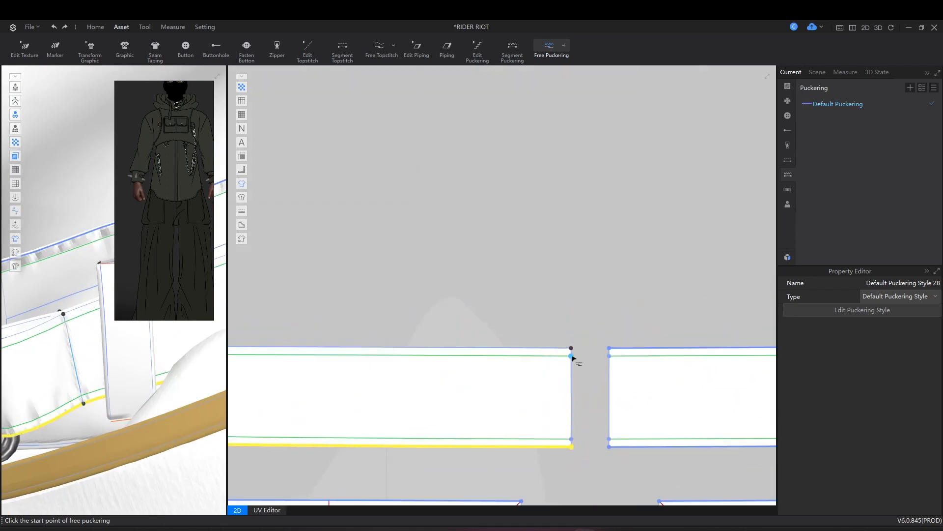
Step: Add Free Puckering along the upper edge of the left neck strap piece and move the reference image aside
{"action": "scroll", "coordinate": [576, 341], "scroll_direction": "down", "scroll_amount": 5}
{"action": "scroll", "coordinate": [297, 317], "scroll_direction": "up", "scroll_amount": 2}
{"action": "left_click", "coordinate": [233, 328]}
{"action": "scroll", "coordinate": [148, 335], "scroll_direction": "down", "scroll_amount": 12}
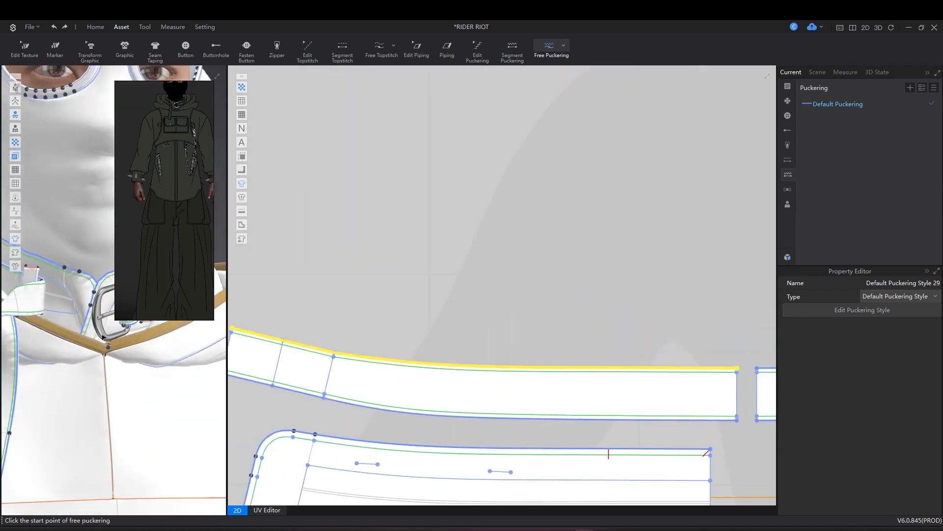
{"action": "left_click_drag", "start_coordinate": [155, 216], "coordinate": [273, 200]}
{"action": "key", "text": "q"}
Step: Set the particle distance of the jacket body and sleeve panels to 10 mm
{"action": "scroll", "coordinate": [143, 259], "scroll_direction": "up", "scroll_amount": 4}
{"action": "right_click_drag", "start_coordinate": [143, 259], "coordinate": [97, 379]}
{"action": "scroll", "coordinate": [145, 284], "scroll_direction": "up", "scroll_amount": 5}
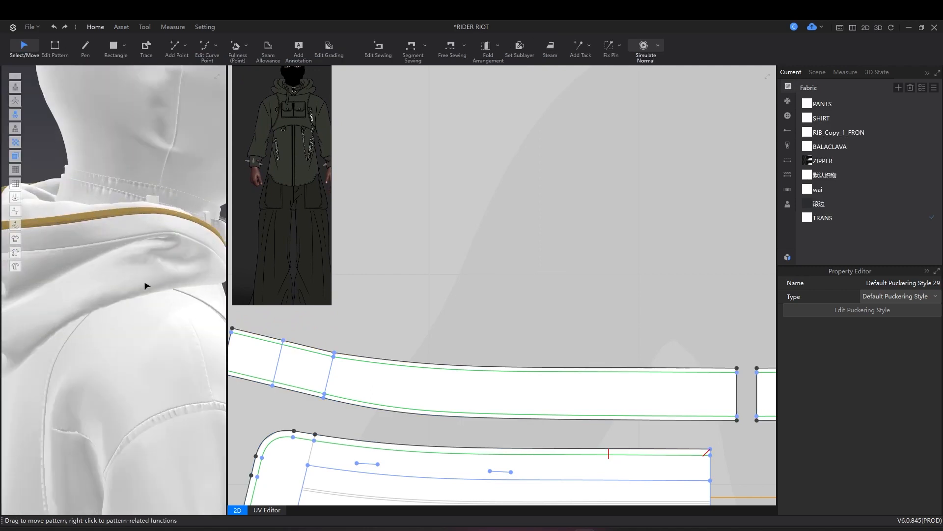
{"action": "right_click_drag", "start_coordinate": [146, 284], "coordinate": [36, 394]}
{"action": "scroll", "coordinate": [415, 325], "scroll_direction": "down", "scroll_amount": 8}
{"action": "left_click", "coordinate": [617, 272], "text": "shift"}
{"action": "left_click", "coordinate": [664, 267], "text": "shift"}
{"action": "middle_click_drag", "start_coordinate": [644, 334], "coordinate": [453, 392]}
{"action": "left_click", "coordinate": [544, 209], "text": "shift"}
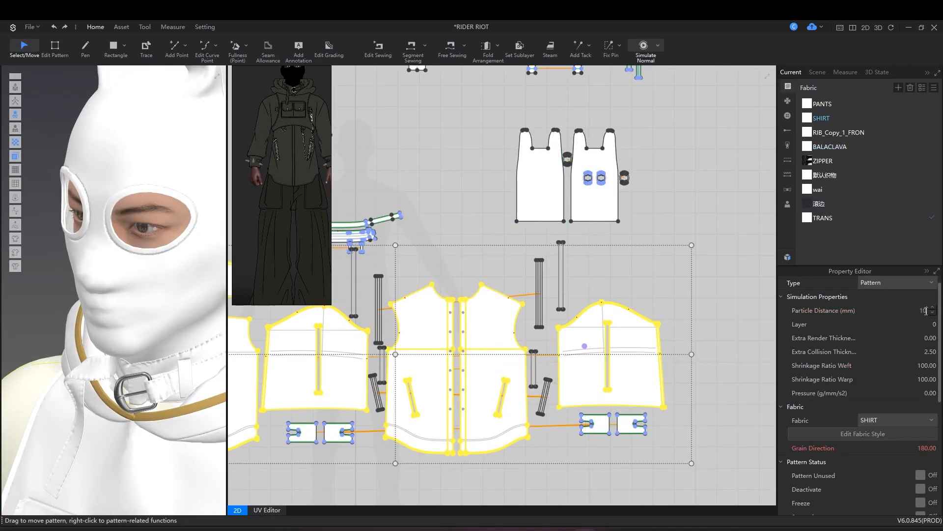
Step: Select the collar, neck strap and loop pieces and run the simulation
{"action": "scroll", "coordinate": [178, 333], "scroll_direction": "down", "scroll_amount": 4}
{"action": "middle_click_drag", "start_coordinate": [178, 333], "coordinate": [178, 246]}
{"action": "left_click", "coordinate": [300, 466]}
{"action": "left_click", "coordinate": [313, 438]}
{"action": "scroll", "coordinate": [133, 319], "scroll_direction": "down", "scroll_amount": 2}
{"action": "scroll", "coordinate": [354, 354], "scroll_direction": "down", "scroll_amount": 3}
{"action": "middle_click_drag", "start_coordinate": [354, 353], "coordinate": [526, 384]}
{"action": "left_click_drag", "start_coordinate": [444, 267], "coordinate": [593, 320]}
{"action": "scroll", "coordinate": [133, 344], "scroll_direction": "up", "scroll_amount": 5}
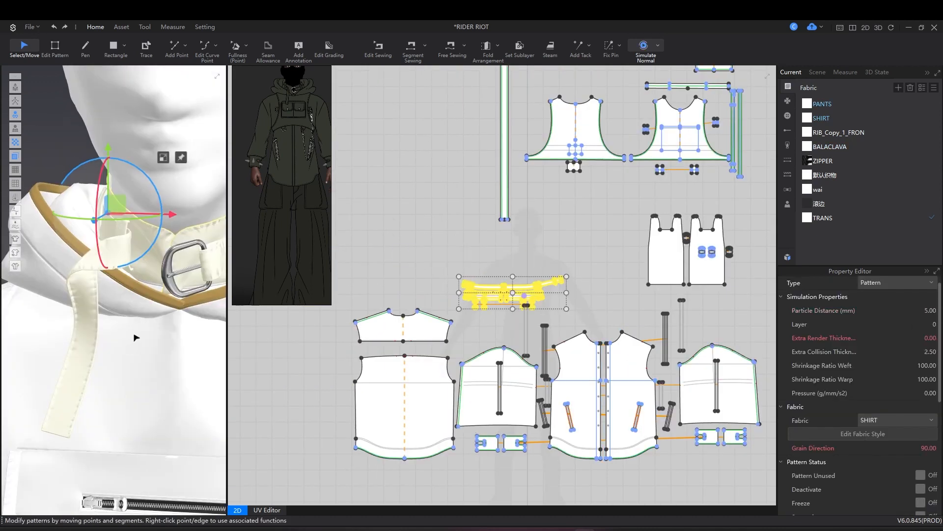
{"action": "key", "text": "space"}
{"action": "scroll", "coordinate": [141, 339], "scroll_direction": "down", "scroll_amount": 5}
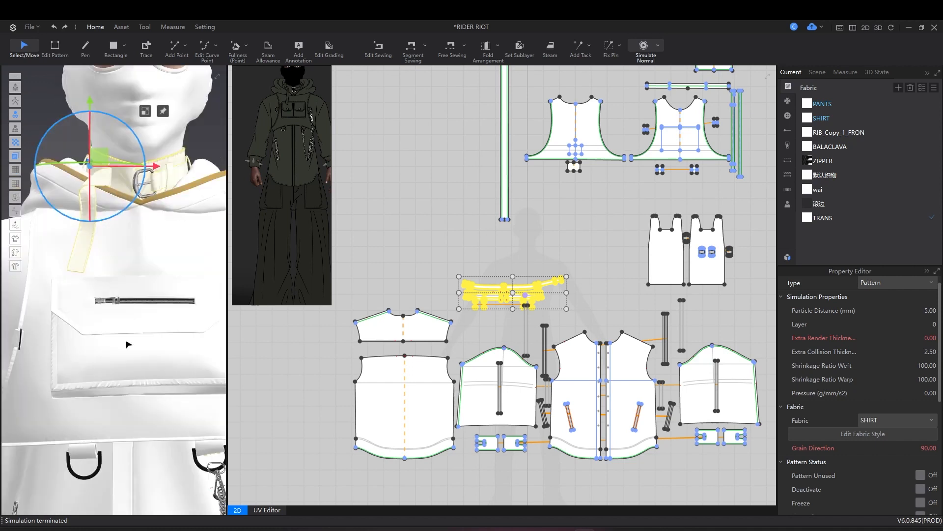
Step: Check which collar and strap pieces are assigned to the SHIRT and PANTS fabrics
{"action": "scroll", "coordinate": [143, 349], "scroll_direction": "down", "scroll_amount": 4}
{"action": "scroll", "coordinate": [471, 245], "scroll_direction": "down", "scroll_amount": 5}
{"action": "middle_click_drag", "start_coordinate": [585, 208], "coordinate": [608, 236]}
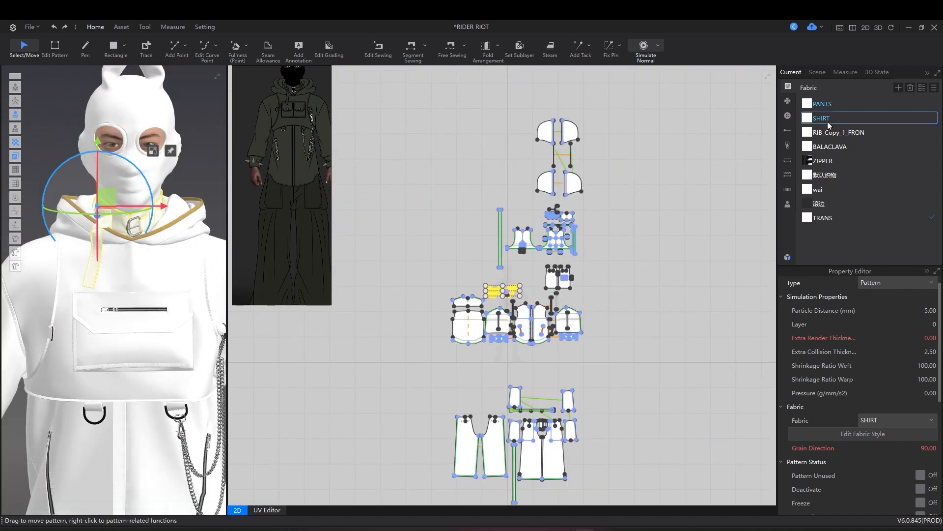
{"action": "left_click", "coordinate": [815, 119]}
{"action": "scroll", "coordinate": [525, 278], "scroll_direction": "up", "scroll_amount": 10}
{"action": "middle_click_drag", "start_coordinate": [437, 286], "coordinate": [684, 174]}
{"action": "left_click", "coordinate": [820, 104]}
{"action": "scroll", "coordinate": [556, 376], "scroll_direction": "up", "scroll_amount": 4}
{"action": "middle_click_drag", "start_coordinate": [556, 376], "coordinate": [683, 317]}
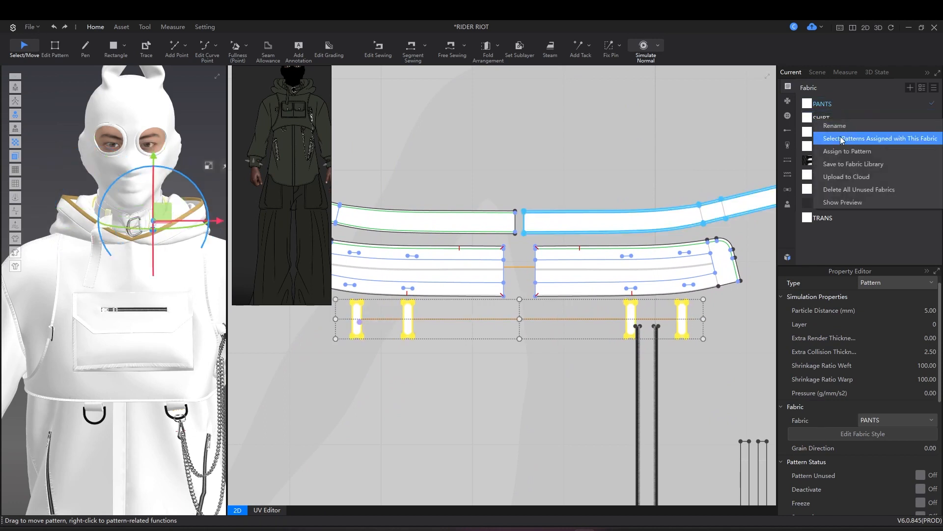
{"action": "left_click", "coordinate": [496, 169]}
Step: Add an equidistant internal line 0.20 cm inside the outline of the first collar strap loop
{"action": "right_click_drag", "start_coordinate": [101, 246], "coordinate": [138, 246]}
{"action": "scroll", "coordinate": [135, 244], "scroll_direction": "up", "scroll_amount": 6}
{"action": "middle_click_drag", "start_coordinate": [135, 244], "coordinate": [113, 330]}
{"action": "scroll", "coordinate": [113, 330], "scroll_direction": "up", "scroll_amount": 3}
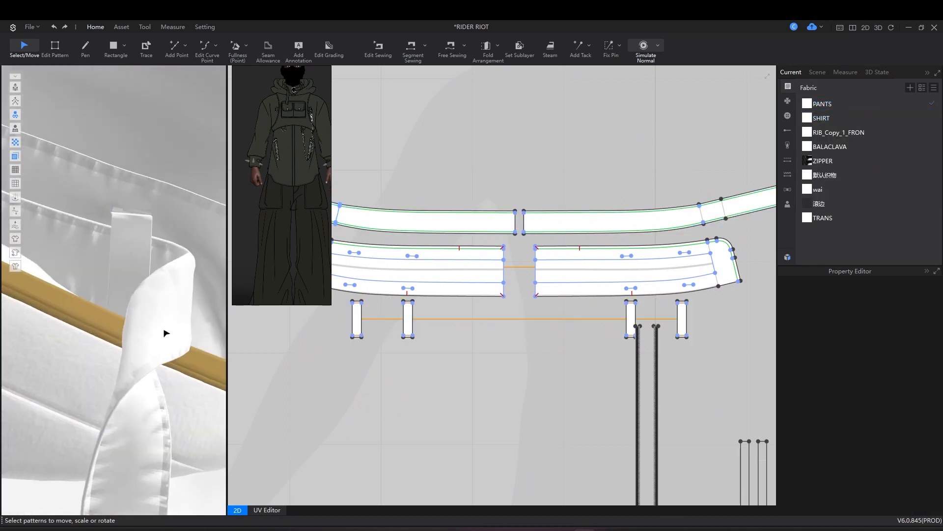
{"action": "scroll", "coordinate": [339, 344], "scroll_direction": "up", "scroll_amount": 5}
{"action": "key", "text": "z"}
{"action": "left_click", "coordinate": [377, 274]}
{"action": "right_click", "coordinate": [395, 334]}
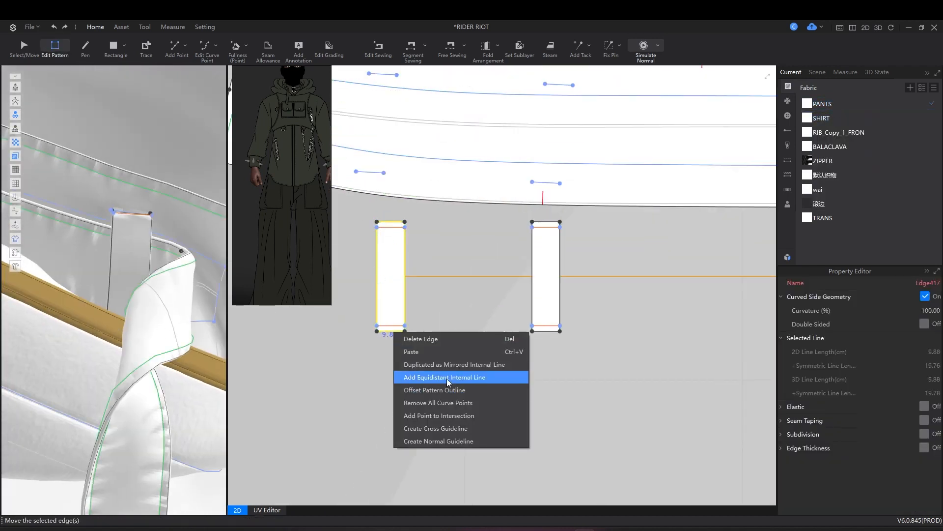
{"action": "left_click", "coordinate": [457, 377]}
{"action": "type", "text": ".6"}
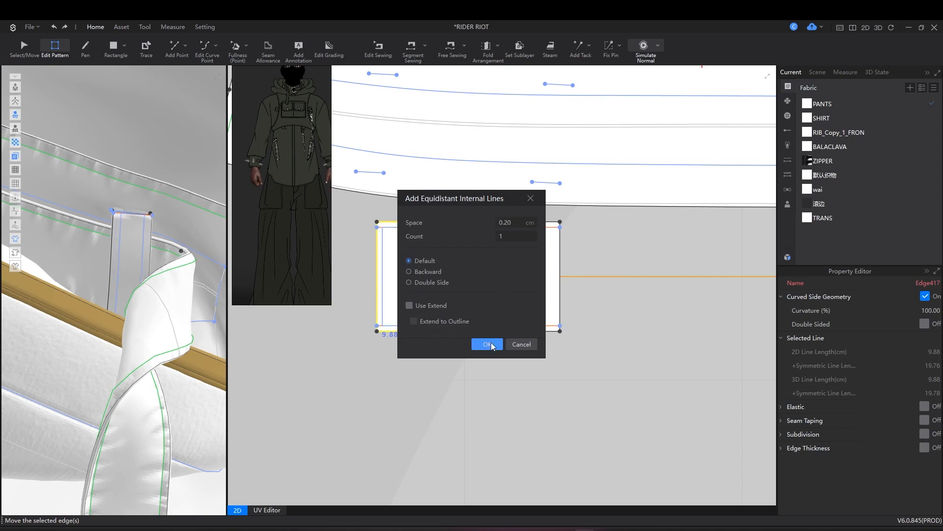
{"action": "left_click", "coordinate": [487, 344]}
Step: Add the same equidistant internal line inside the neighbouring collar strap loop
{"action": "left_click", "coordinate": [532, 270]}
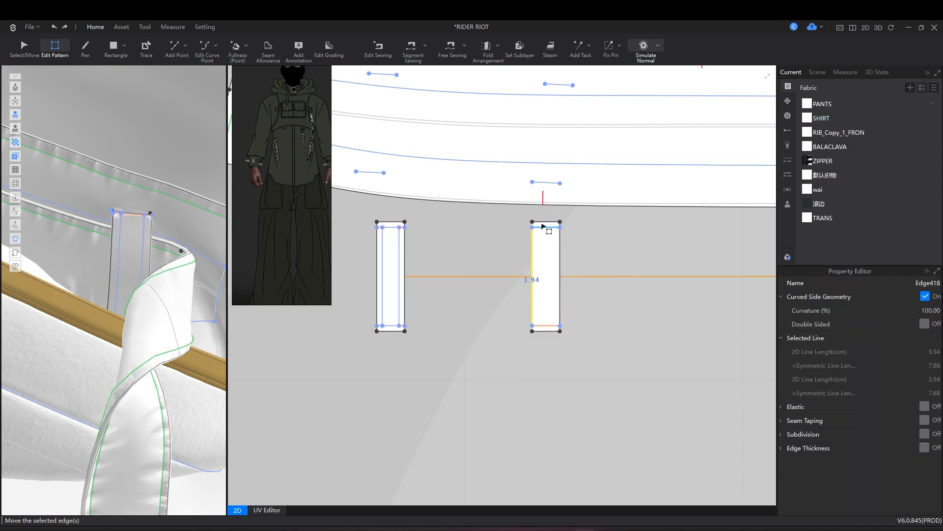
{"action": "left_click", "coordinate": [545, 332], "text": "shift"}
{"action": "right_click", "coordinate": [546, 332]}
{"action": "left_click", "coordinate": [583, 381]}
{"action": "key", "text": "Return"}
Step: Examine the jacket and trousers in 3D down to the trouser hems
{"action": "scroll", "coordinate": [594, 323], "scroll_direction": "down", "scroll_amount": 5}
{"action": "middle_click_drag", "start_coordinate": [641, 328], "coordinate": [449, 345]}
{"action": "scroll", "coordinate": [448, 345], "scroll_direction": "down", "scroll_amount": 4}
{"action": "middle_click_drag", "start_coordinate": [395, 461], "coordinate": [575, 225]}
{"action": "scroll", "coordinate": [118, 335], "scroll_direction": "down", "scroll_amount": 5}
{"action": "left_click_drag", "start_coordinate": [227, 215], "coordinate": [358, 215]}
{"action": "key", "text": "q"}
{"action": "scroll", "coordinate": [197, 246], "scroll_direction": "down", "scroll_amount": 5}
{"action": "middle_click_drag", "start_coordinate": [172, 320], "coordinate": [182, 181]}
{"action": "middle_click_drag", "start_coordinate": [162, 491], "coordinate": [178, 343]}
{"action": "middle_click_drag", "start_coordinate": [191, 496], "coordinate": [201, 361]}
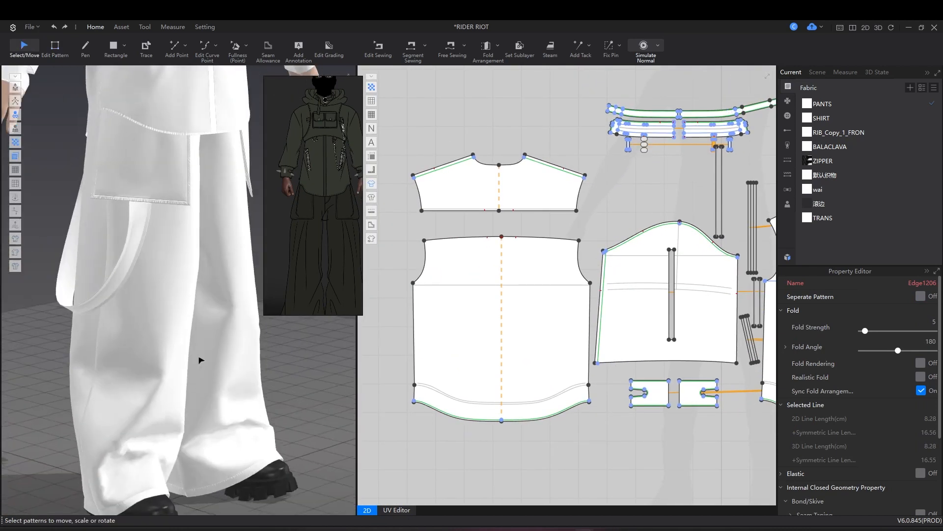
Step: Add Segment Puckering along the long edges of the long strap hanging down the jacket back
{"action": "left_click", "coordinate": [121, 26]}
{"action": "left_click", "coordinate": [512, 50]}
{"action": "scroll", "coordinate": [544, 289], "scroll_direction": "up", "scroll_amount": 5}
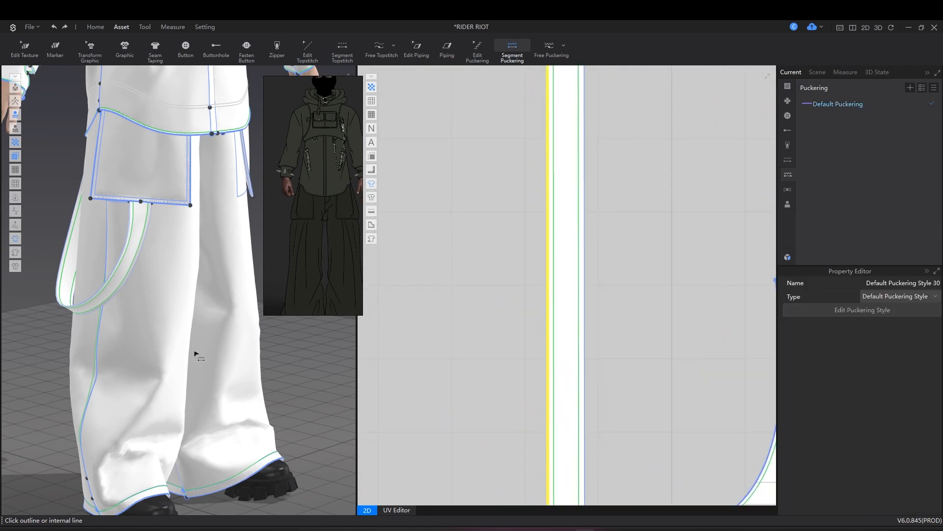
{"action": "scroll", "coordinate": [196, 354], "scroll_direction": "up", "scroll_amount": 5}
{"action": "scroll", "coordinate": [594, 240], "scroll_direction": "down", "scroll_amount": 8}
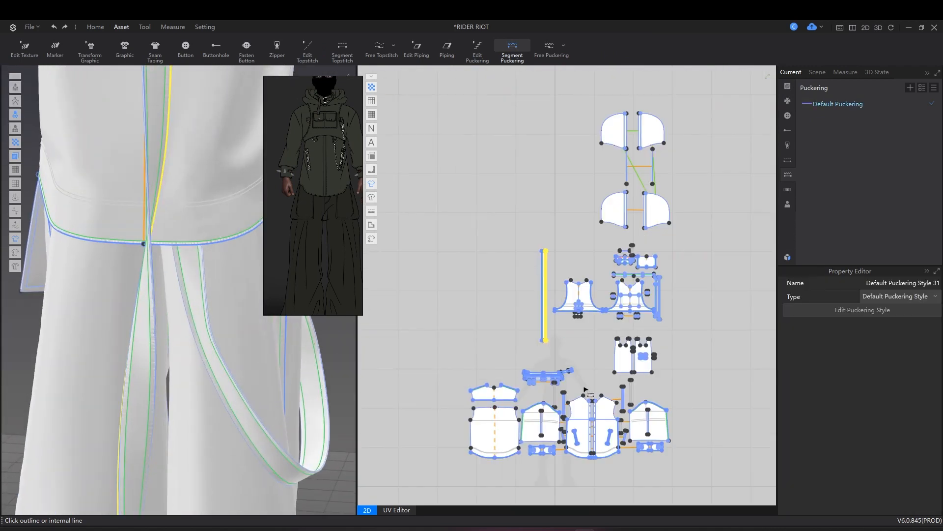
{"action": "scroll", "coordinate": [584, 290], "scroll_direction": "up", "scroll_amount": 8}
{"action": "left_click", "coordinate": [562, 279]}
Step: Examine the strap's square patch and the puckered seams on the jacket back
{"action": "middle_click_drag", "start_coordinate": [167, 74], "coordinate": [197, 417]}
{"action": "scroll", "coordinate": [201, 255], "scroll_direction": "up", "scroll_amount": 3}
{"action": "middle_click_drag", "start_coordinate": [625, 308], "coordinate": [626, 333]}
{"action": "scroll", "coordinate": [605, 275], "scroll_direction": "down", "scroll_amount": 6}
{"action": "middle_click_drag", "start_coordinate": [581, 221], "coordinate": [457, 379]}
{"action": "scroll", "coordinate": [457, 379], "scroll_direction": "down", "scroll_amount": 2}
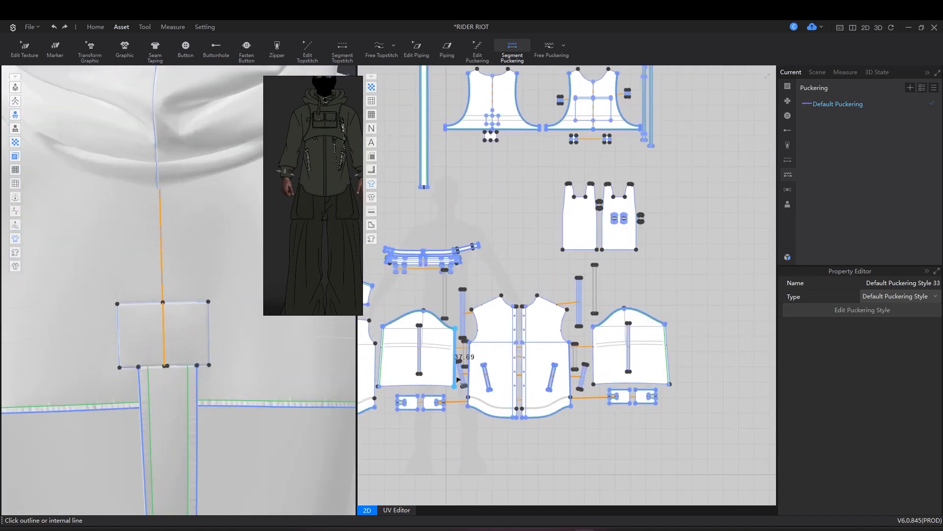
{"action": "scroll", "coordinate": [466, 105], "scroll_direction": "up", "scroll_amount": 7}
{"action": "scroll", "coordinate": [587, 203], "scroll_direction": "up", "scroll_amount": 4}
{"action": "scroll", "coordinate": [251, 339], "scroll_direction": "down", "scroll_amount": 5}
{"action": "key", "text": "q"}
{"action": "right_click_drag", "start_coordinate": [255, 350], "coordinate": [187, 414]}
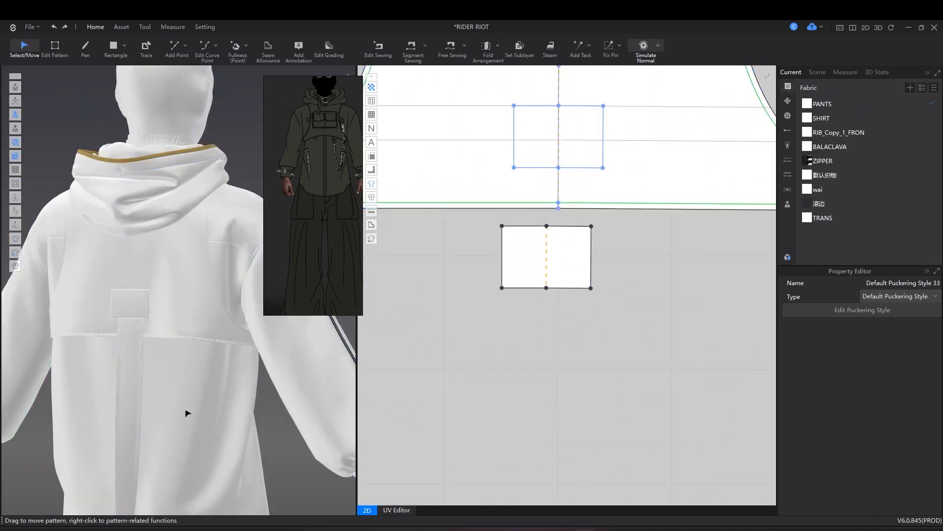
Step: Add an equidistant internal line 0.3 cm inside the back patch with fold strength 20 and fold angle 240, and simulate
{"action": "key", "text": "z"}
{"action": "right_click", "coordinate": [520, 290]}
{"action": "left_click", "coordinate": [565, 337]}
{"action": "left_click", "coordinate": [470, 319]}
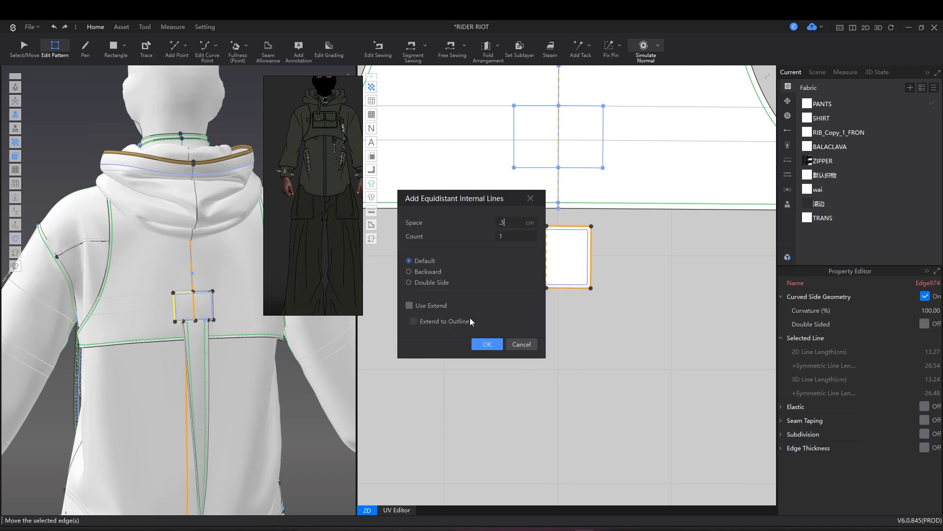
{"action": "left_click", "coordinate": [487, 343]}
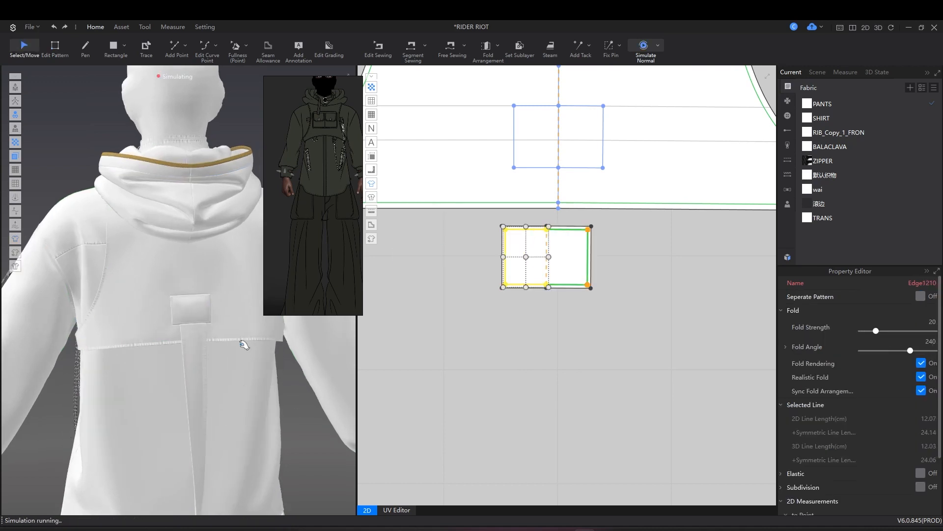
{"action": "key", "text": "space"}
Step: Examine the patch on the jacket back and the D-ring loop beside the armhole
{"action": "scroll", "coordinate": [214, 370], "scroll_direction": "up", "scroll_amount": 5}
{"action": "right_click_drag", "start_coordinate": [67, 362], "coordinate": [175, 326]}
{"action": "scroll", "coordinate": [109, 362], "scroll_direction": "down", "scroll_amount": 6}
{"action": "scroll", "coordinate": [115, 347], "scroll_direction": "up", "scroll_amount": 4}
{"action": "middle_click_drag", "start_coordinate": [196, 162], "coordinate": [220, 334]}
{"action": "scroll", "coordinate": [219, 333], "scroll_direction": "up", "scroll_amount": 4}
{"action": "scroll", "coordinate": [219, 333], "scroll_direction": "up", "scroll_amount": 3}
{"action": "scroll", "coordinate": [565, 305], "scroll_direction": "down", "scroll_amount": 5}
Step: Add equidistant internal lines with 0.30 cm spacing along the long edges of the front and armhole D-ring loops
{"action": "key", "text": "z"}
{"action": "scroll", "coordinate": [623, 322], "scroll_direction": "up", "scroll_amount": 6}
{"action": "left_click", "coordinate": [674, 375]}
{"action": "left_click", "coordinate": [488, 343]}
{"action": "middle_click_drag", "start_coordinate": [551, 139], "coordinate": [552, 288]}
{"action": "scroll", "coordinate": [548, 283], "scroll_direction": "up", "scroll_amount": 4}
{"action": "left_click", "coordinate": [564, 257]}
{"action": "left_click", "coordinate": [603, 221], "text": "shift"}
{"action": "right_click", "coordinate": [602, 219]}
{"action": "left_click", "coordinate": [627, 277]}
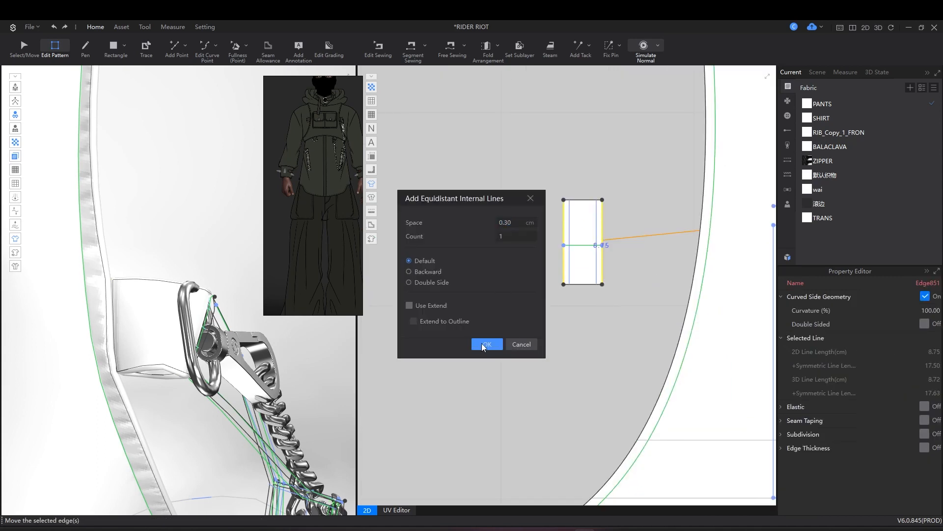
{"action": "left_click", "coordinate": [477, 345]}
Step: Set the D-ring loops' internal lines to fold strength 10 and fold angle 210 with rendered, realistic folds, and simulate
{"action": "scroll", "coordinate": [511, 331], "scroll_direction": "down", "scroll_amount": 8}
{"action": "scroll", "coordinate": [196, 300], "scroll_direction": "down", "scroll_amount": 6}
{"action": "right_click_drag", "start_coordinate": [197, 300], "coordinate": [246, 314]}
{"action": "middle_click_drag", "start_coordinate": [245, 314], "coordinate": [261, 324]}
{"action": "key", "text": "a"}
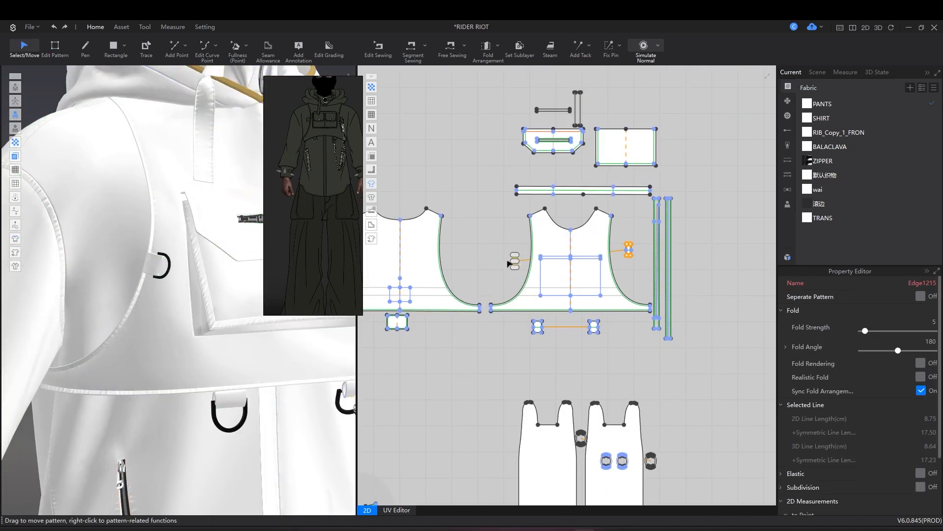
{"action": "scroll", "coordinate": [584, 245], "scroll_direction": "up", "scroll_amount": 5}
{"action": "middle_click_drag", "start_coordinate": [453, 494], "coordinate": [577, 335]}
{"action": "scroll", "coordinate": [577, 335], "scroll_direction": "up", "scroll_amount": 3}
{"action": "key", "text": "z"}
{"action": "left_click", "coordinate": [535, 314]}
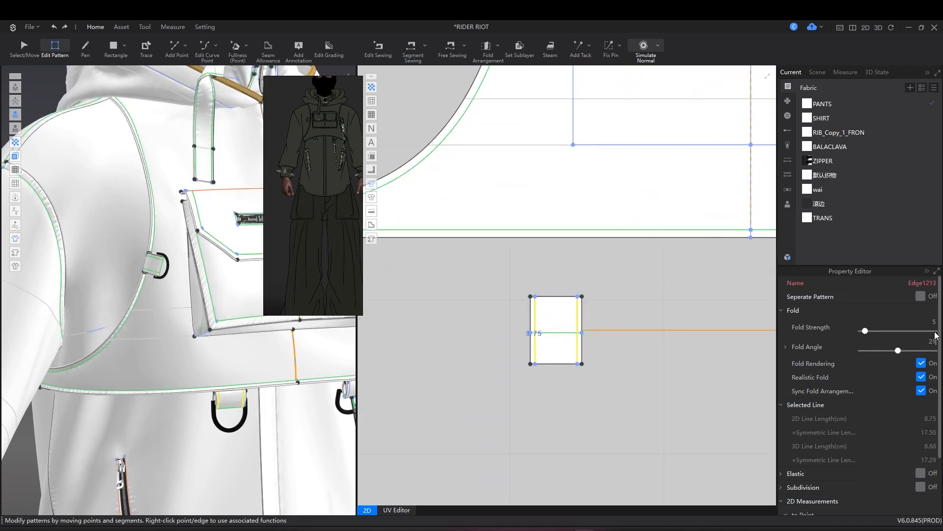
{"action": "key", "text": "Return"}
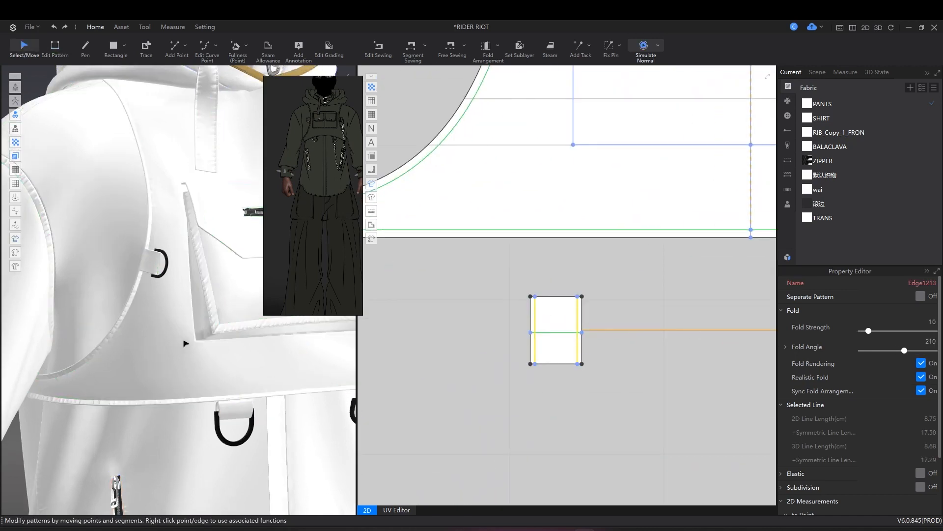
{"action": "key", "text": "space"}
Step: Adjust the pattern state of the two D-ring loops below the front yoke and simulate the garment
{"action": "scroll", "coordinate": [252, 411], "scroll_direction": "up", "scroll_amount": 5}
{"action": "middle_click_drag", "start_coordinate": [252, 411], "coordinate": [212, 303]}
{"action": "scroll", "coordinate": [213, 303], "scroll_direction": "down", "scroll_amount": 5}
{"action": "scroll", "coordinate": [196, 328], "scroll_direction": "up", "scroll_amount": 5}
{"action": "scroll", "coordinate": [197, 328], "scroll_direction": "down", "scroll_amount": 2}
{"action": "right_click", "coordinate": [141, 300]}
{"action": "left_click", "coordinate": [173, 206]}
{"action": "middle_click_drag", "start_coordinate": [216, 437], "coordinate": [113, 255]}
{"action": "right_click", "coordinate": [195, 391]}
{"action": "left_click", "coordinate": [248, 207]}
{"action": "scroll", "coordinate": [278, 418], "scroll_direction": "down", "scroll_amount": 2}
{"action": "right_click_drag", "start_coordinate": [278, 418], "coordinate": [69, 384]}
{"action": "middle_click_drag", "start_coordinate": [69, 383], "coordinate": [178, 392]}
{"action": "key", "text": "space"}
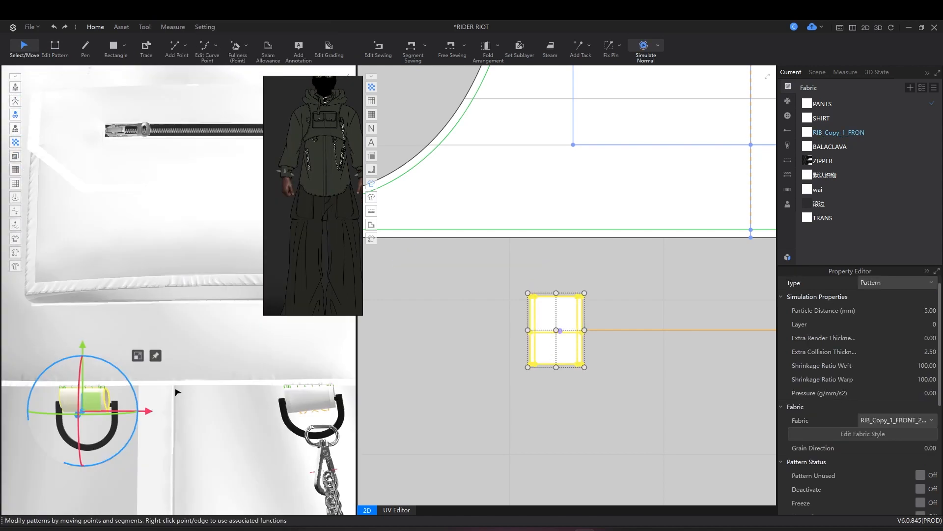
Step: Reposition the D-rings so they sit inside the two fabric loops below the front yoke
{"action": "key", "text": "space"}
{"action": "right_click_drag", "start_coordinate": [178, 392], "coordinate": [221, 393]}
{"action": "scroll", "coordinate": [231, 432], "scroll_direction": "up", "scroll_amount": 3}
{"action": "left_click", "coordinate": [246, 455]}
{"action": "right_click_drag", "start_coordinate": [212, 426], "coordinate": [261, 480]}
{"action": "left_click", "coordinate": [229, 432]}
{"action": "right_click_drag", "start_coordinate": [279, 392], "coordinate": [115, 386]}
{"action": "left_click", "coordinate": [143, 411]}
{"action": "left_click_drag", "start_coordinate": [115, 386], "coordinate": [119, 385]}
{"action": "right_click_drag", "start_coordinate": [119, 386], "coordinate": [229, 416]}
{"action": "right_click_drag", "start_coordinate": [162, 392], "coordinate": [148, 356]}
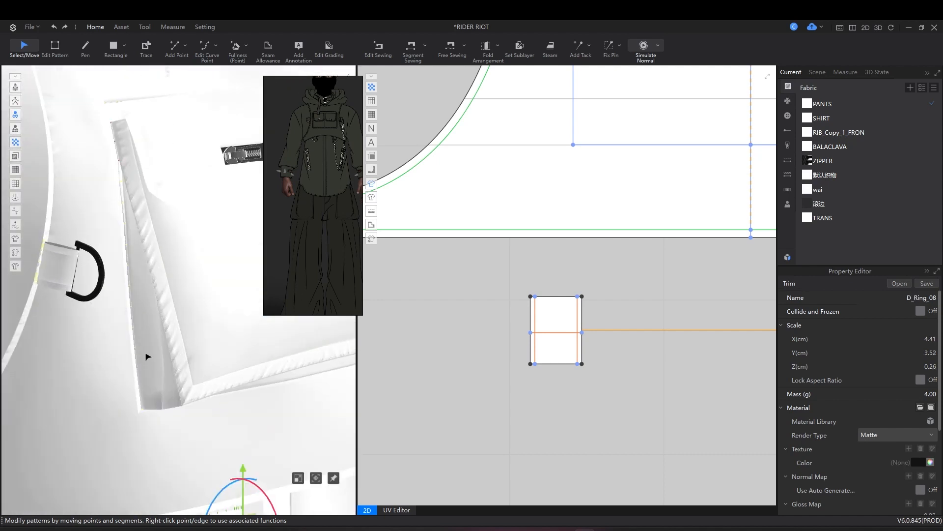
Step: Reposition the small D-ring in the fabric loop beside the armhole
{"action": "middle_click_drag", "start_coordinate": [88, 271], "coordinate": [146, 364]}
{"action": "scroll", "coordinate": [145, 364], "scroll_direction": "up", "scroll_amount": 2}
{"action": "left_click", "coordinate": [128, 396]}
{"action": "right_click_drag", "start_coordinate": [127, 396], "coordinate": [193, 389]}
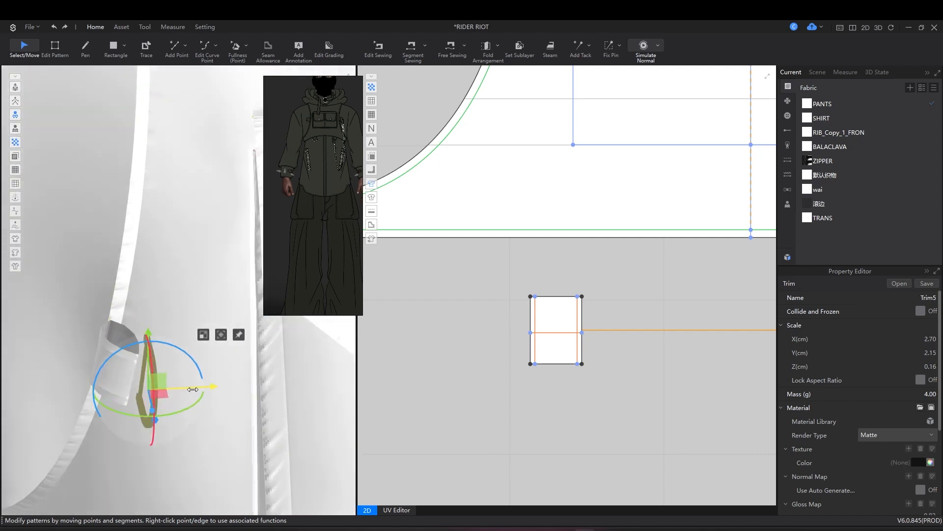
{"action": "right_click_drag", "start_coordinate": [149, 416], "coordinate": [140, 336]}
{"action": "key", "text": "2"}
{"action": "left_click", "coordinate": [241, 415]}
{"action": "right_click_drag", "start_coordinate": [241, 415], "coordinate": [216, 374]}
{"action": "scroll", "coordinate": [201, 336], "scroll_direction": "up", "scroll_amount": 4}
Step: Set the front texture colour of the default topstitch style to black
{"action": "left_click", "coordinate": [788, 160]}
{"action": "left_click", "coordinate": [833, 104]}
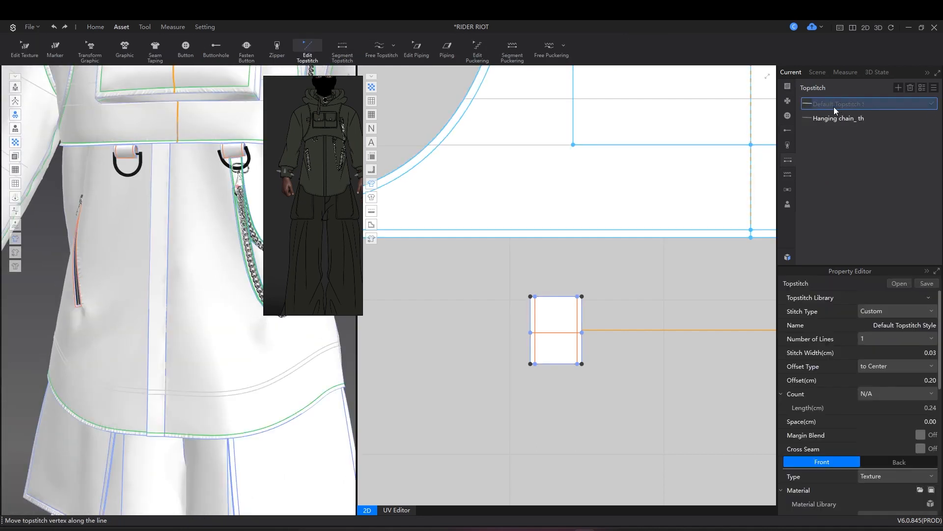
{"action": "scroll", "coordinate": [909, 425], "scroll_direction": "down", "scroll_amount": 3}
{"action": "left_click", "coordinate": [918, 380]}
{"action": "left_click", "coordinate": [358, 388]}
{"action": "left_click", "coordinate": [393, 431]}
{"action": "scroll", "coordinate": [539, 392], "scroll_direction": "down", "scroll_amount": 5}
Step: Topstitch the internal line along the front yoke's lower edge and set stitch width 0.07 cm and offset 0.10 cm
{"action": "left_click", "coordinate": [338, 50]}
{"action": "scroll", "coordinate": [187, 210], "scroll_direction": "up", "scroll_amount": 4}
{"action": "middle_click_drag", "start_coordinate": [191, 155], "coordinate": [231, 413]}
{"action": "key", "text": "space"}
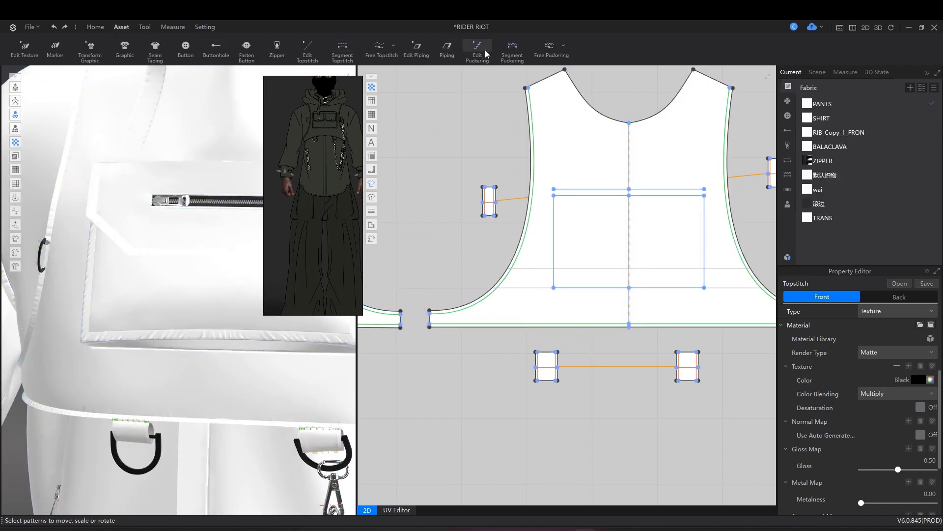
{"action": "left_click", "coordinate": [343, 50]}
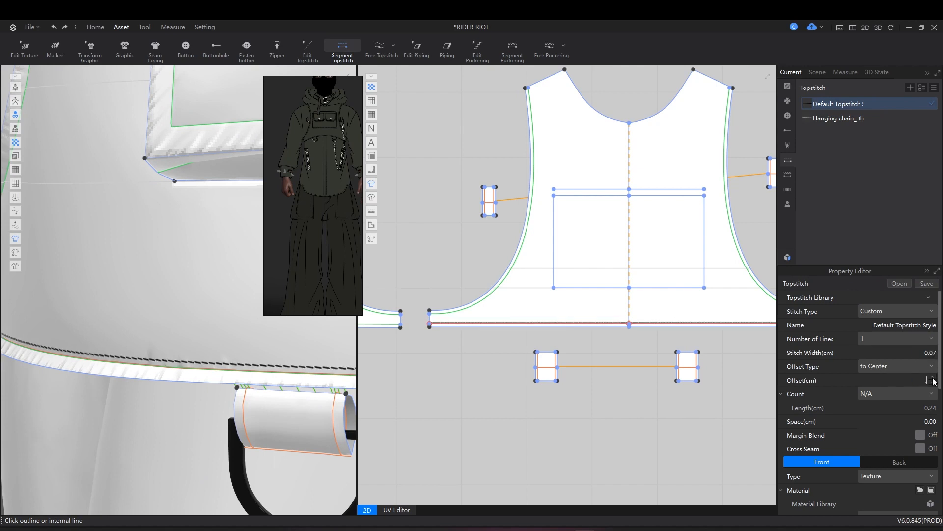
{"action": "scroll", "coordinate": [238, 381], "scroll_direction": "down", "scroll_amount": 3}
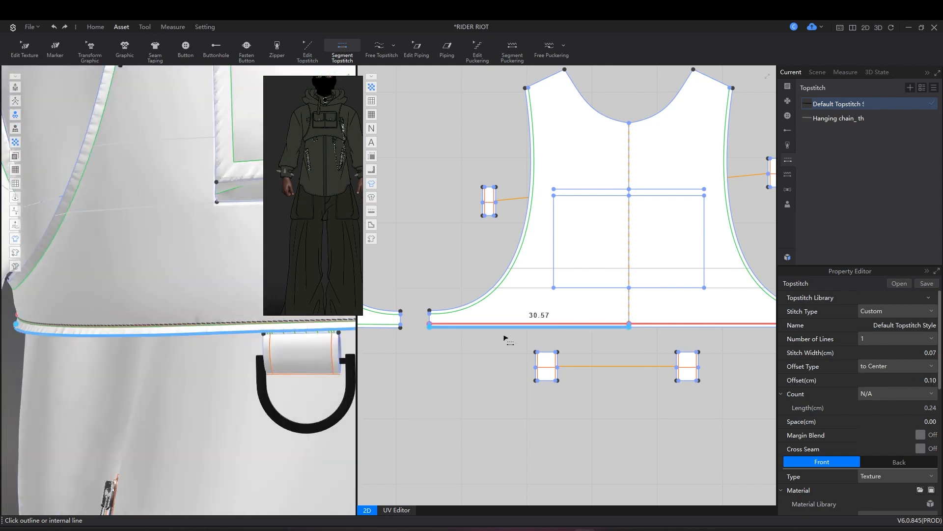
Step: Add Segment Topstitch to the front yoke's lower edge and to its armhole edge and internal line
{"action": "left_click", "coordinate": [504, 337]}
{"action": "left_click", "coordinate": [516, 270]}
{"action": "scroll", "coordinate": [513, 263], "scroll_direction": "up", "scroll_amount": 5}
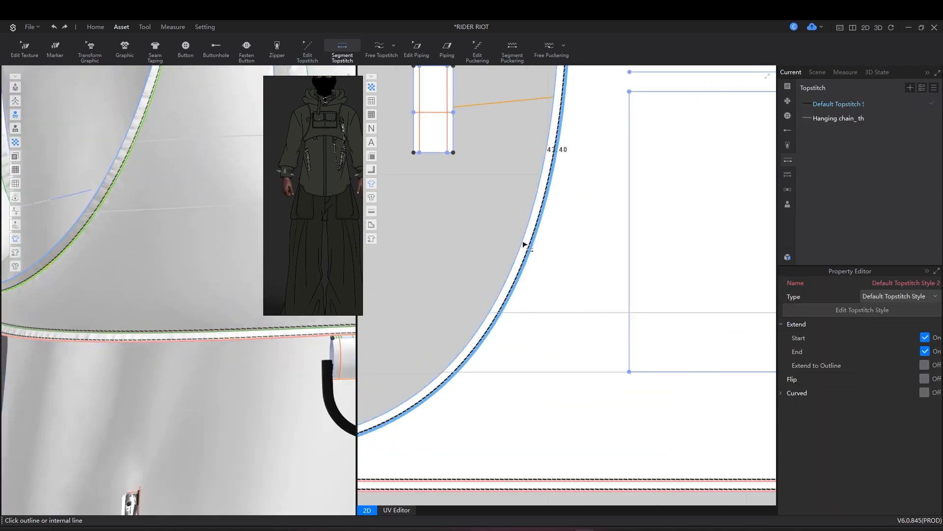
{"action": "left_click", "coordinate": [520, 253]}
Step: Topstitch the long sides of the armhole and front D-ring loops
{"action": "middle_click_drag", "start_coordinate": [437, 94], "coordinate": [501, 251]}
{"action": "scroll", "coordinate": [501, 251], "scroll_direction": "up", "scroll_amount": 2}
{"action": "left_click", "coordinate": [512, 252]}
{"action": "left_click", "coordinate": [478, 251]}
{"action": "scroll", "coordinate": [177, 246], "scroll_direction": "down", "scroll_amount": 3}
{"action": "middle_click_drag", "start_coordinate": [172, 240], "coordinate": [136, 359]}
{"action": "scroll", "coordinate": [462, 241], "scroll_direction": "up", "scroll_amount": 4}
{"action": "left_click", "coordinate": [480, 249]}
{"action": "left_click", "coordinate": [577, 244]}
Step: Topstitch the back yoke's lower edge and both of its armhole curves
{"action": "scroll", "coordinate": [582, 276], "scroll_direction": "down", "scroll_amount": 8}
{"action": "scroll", "coordinate": [476, 308], "scroll_direction": "up", "scroll_amount": 3}
{"action": "left_click", "coordinate": [488, 307]}
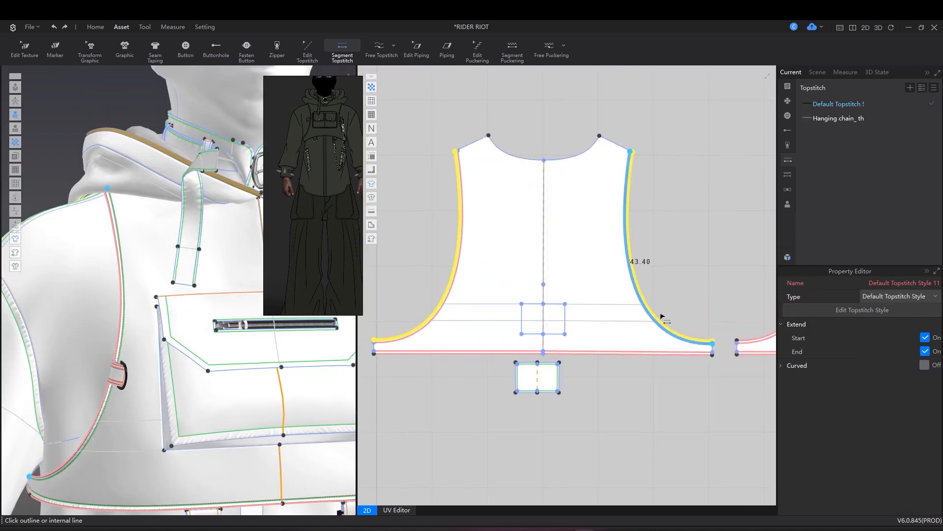
Step: Add Free Topstitch around the back patch's inner rectangle and its outline
{"action": "scroll", "coordinate": [494, 378], "scroll_direction": "up", "scroll_amount": 5}
{"action": "left_click", "coordinate": [549, 327]}
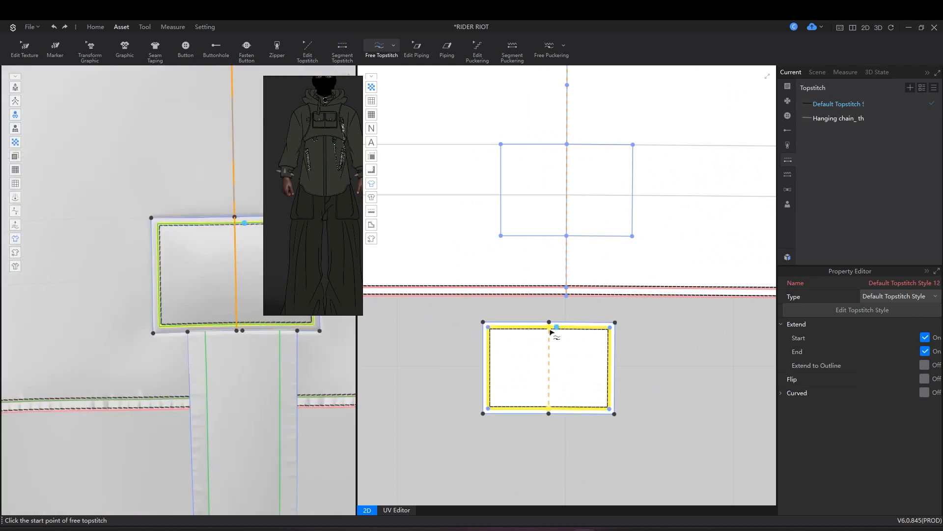
{"action": "scroll", "coordinate": [545, 413], "scroll_direction": "up", "scroll_amount": 3}
{"action": "scroll", "coordinate": [662, 408], "scroll_direction": "down", "scroll_amount": 12}
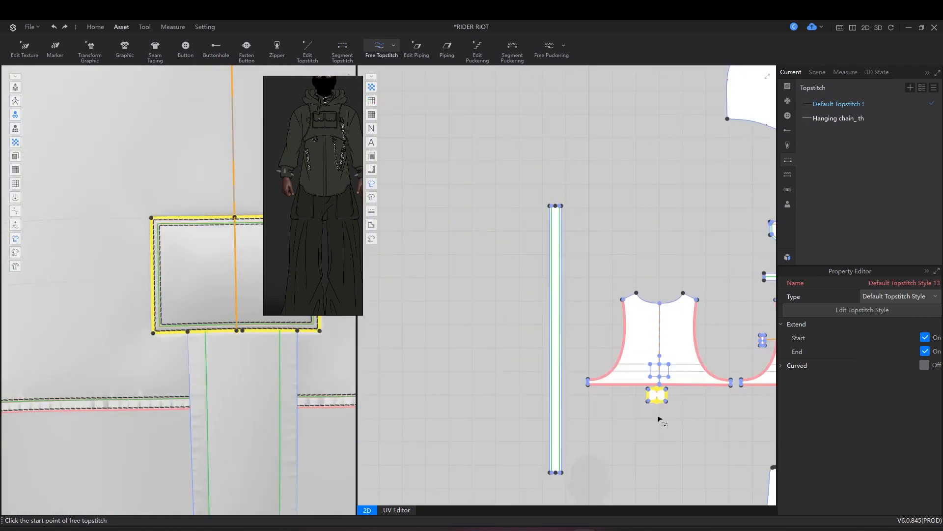
Step: Add Segment Topstitch to the long back strap's side edges and internal lines
{"action": "key", "text": "k"}
{"action": "scroll", "coordinate": [519, 230], "scroll_direction": "up", "scroll_amount": 4}
{"action": "left_click", "coordinate": [578, 261]}
{"action": "scroll", "coordinate": [590, 270], "scroll_direction": "up", "scroll_amount": 1}
{"action": "left_click", "coordinate": [590, 270]}
{"action": "left_click", "coordinate": [615, 267]}
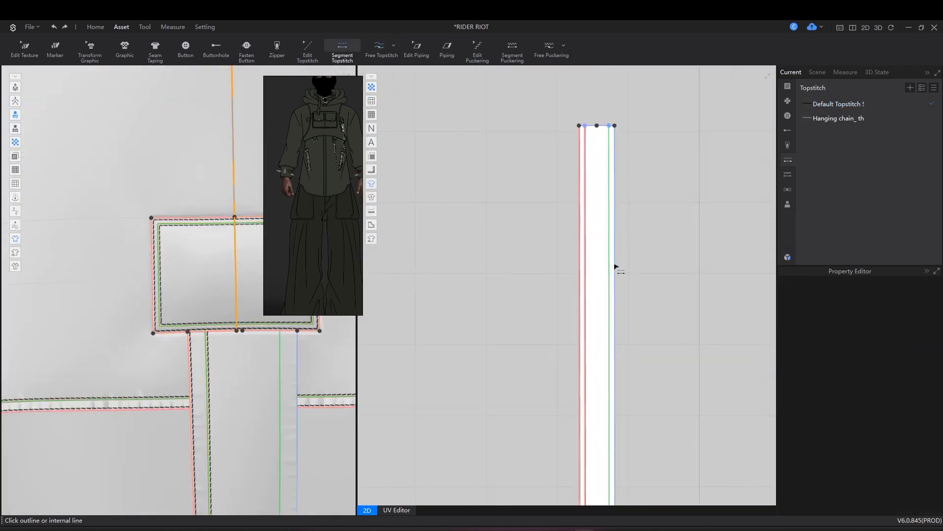
{"action": "left_click", "coordinate": [622, 301]}
{"action": "scroll", "coordinate": [235, 343], "scroll_direction": "down", "scroll_amount": 5}
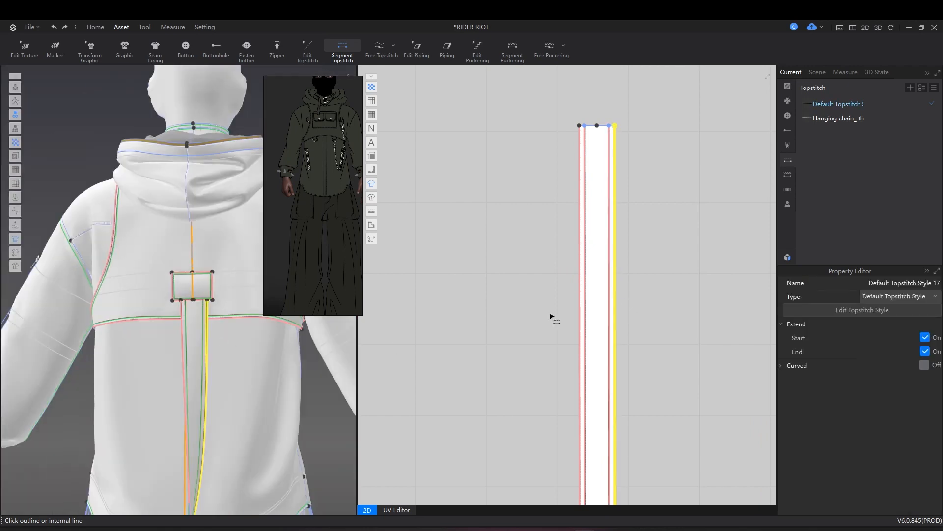
Step: Add Free Topstitch along the side and lower edges of the chest pocket and along the matching internal line
{"action": "scroll", "coordinate": [552, 316], "scroll_direction": "down", "scroll_amount": 5}
{"action": "middle_click_drag", "start_coordinate": [754, 283], "coordinate": [594, 272]}
{"action": "scroll", "coordinate": [594, 271], "scroll_direction": "up", "scroll_amount": 4}
{"action": "right_click_drag", "start_coordinate": [192, 315], "coordinate": [315, 315]}
{"action": "scroll", "coordinate": [207, 305], "scroll_direction": "up", "scroll_amount": 2}
{"action": "scroll", "coordinate": [737, 277], "scroll_direction": "up", "scroll_amount": 4}
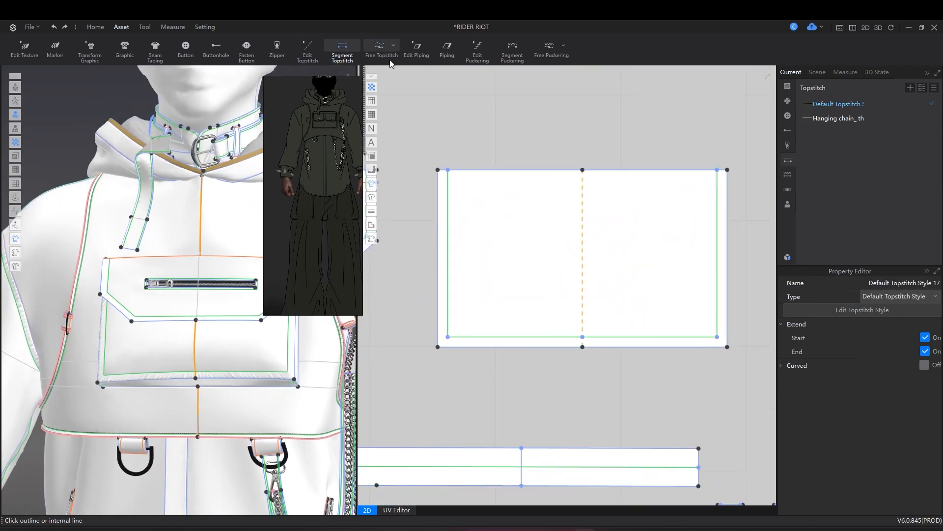
{"action": "scroll", "coordinate": [585, 350], "scroll_direction": "up", "scroll_amount": 5}
{"action": "left_click", "coordinate": [583, 346]}
{"action": "middle_click_drag", "start_coordinate": [452, 226], "coordinate": [489, 254]}
{"action": "scroll", "coordinate": [487, 250], "scroll_direction": "down", "scroll_amount": 4}
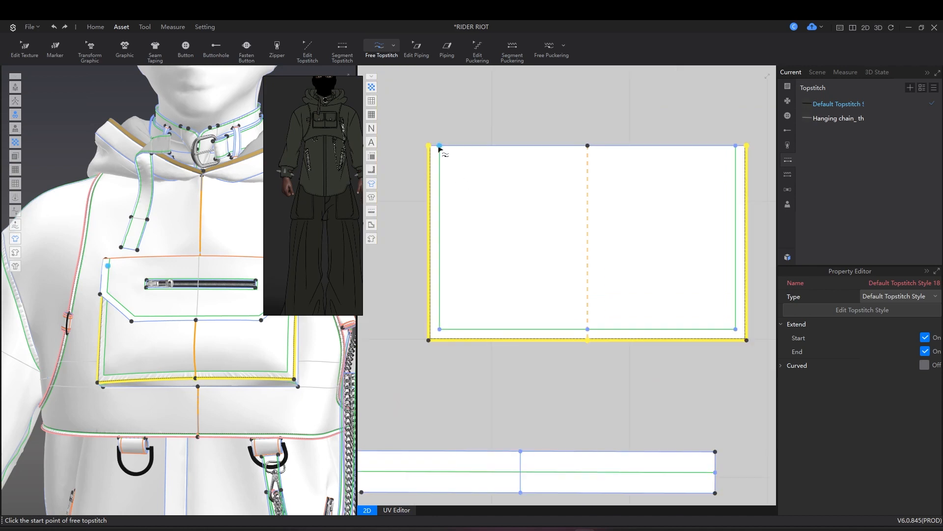
{"action": "left_click", "coordinate": [588, 330]}
Step: Add Free Topstitch to one half of the chest pocket flap, along its outer edge and internal line
{"action": "scroll", "coordinate": [528, 438], "scroll_direction": "down", "scroll_amount": 4}
{"action": "middle_click_drag", "start_coordinate": [383, 334], "coordinate": [599, 300]}
{"action": "scroll", "coordinate": [599, 300], "scroll_direction": "up", "scroll_amount": 4}
{"action": "left_click", "coordinate": [452, 256]}
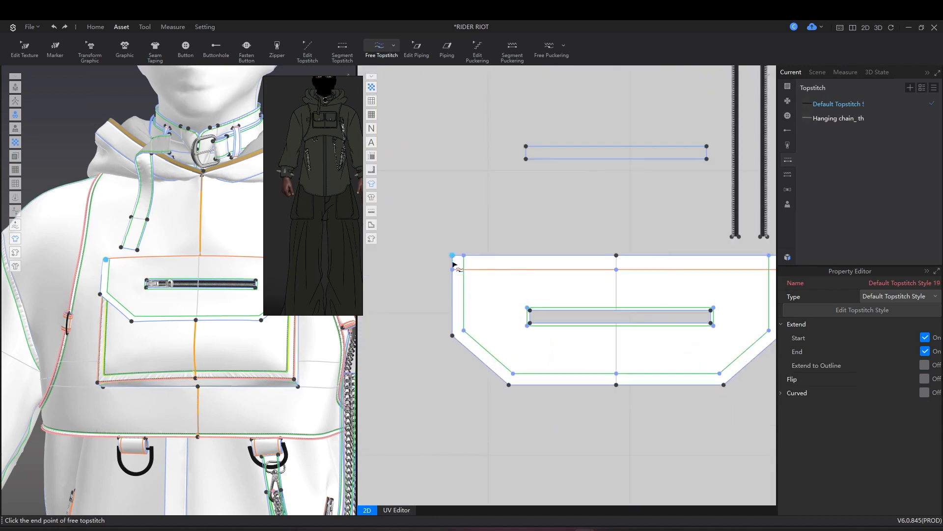
{"action": "left_click", "coordinate": [606, 378]}
Step: Topstitch the long sides and short ends of the internal line around the pocket flap's zipper opening
{"action": "scroll", "coordinate": [590, 332], "scroll_direction": "up", "scroll_amount": 5}
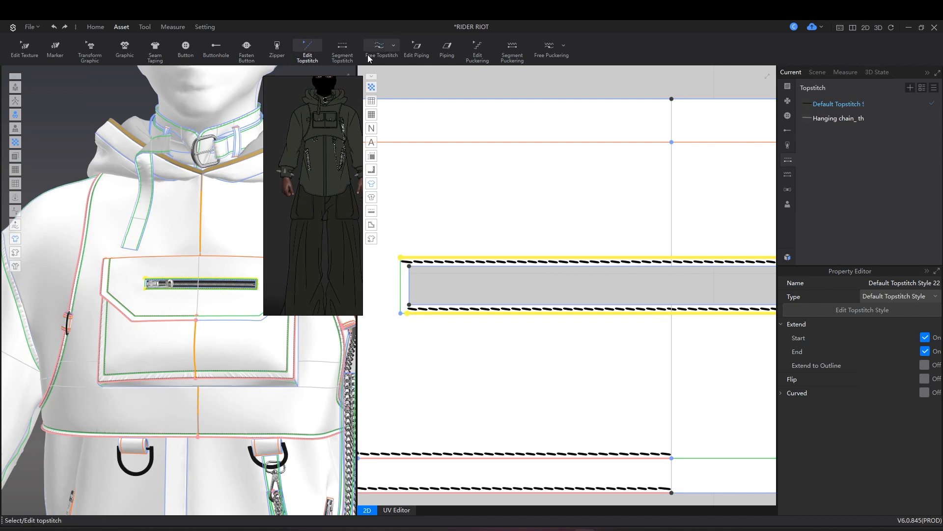
{"action": "left_click", "coordinate": [343, 49]}
{"action": "scroll", "coordinate": [179, 333], "scroll_direction": "up", "scroll_amount": 3}
{"action": "scroll", "coordinate": [180, 333], "scroll_direction": "down", "scroll_amount": 4}
{"action": "scroll", "coordinate": [520, 333], "scroll_direction": "down", "scroll_amount": 4}
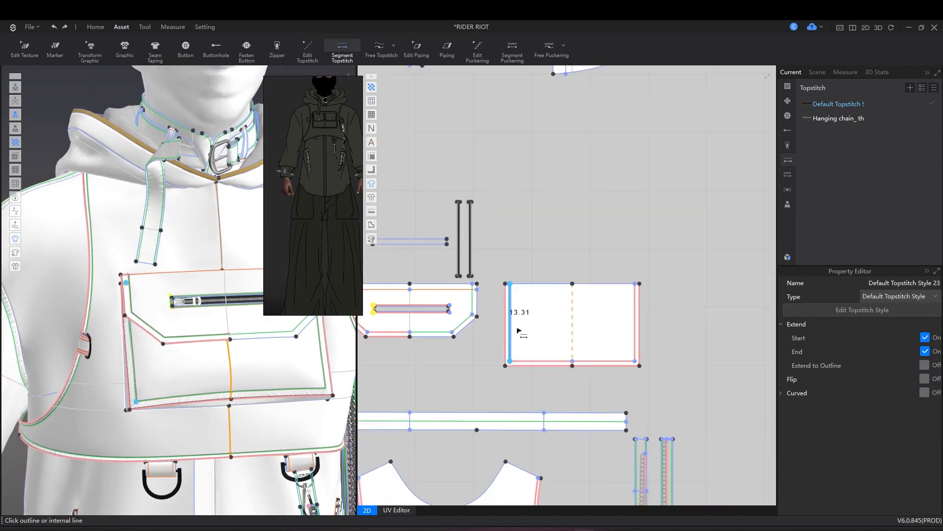
Step: Complete the Free Topstitch along the internal line and outer edge of the pocket flap's remaining half
{"action": "middle_click_drag", "start_coordinate": [517, 331], "coordinate": [579, 125]}
{"action": "scroll", "coordinate": [200, 286], "scroll_direction": "down", "scroll_amount": 1}
{"action": "key", "text": "q"}
{"action": "scroll", "coordinate": [143, 359], "scroll_direction": "up", "scroll_amount": 4}
{"action": "right_click_drag", "start_coordinate": [143, 358], "coordinate": [196, 355]}
{"action": "middle_click_drag", "start_coordinate": [653, 164], "coordinate": [603, 319]}
{"action": "scroll", "coordinate": [604, 319], "scroll_direction": "up", "scroll_amount": 4}
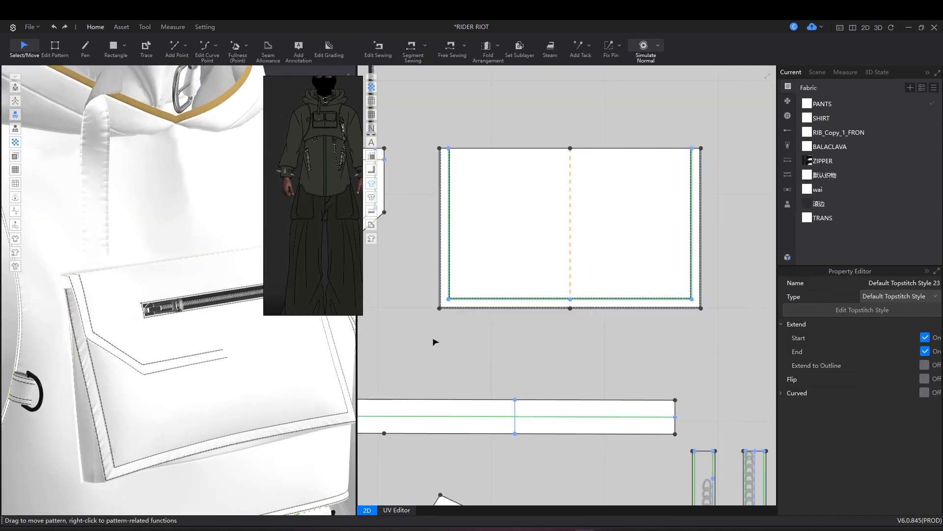
{"action": "middle_click_drag", "start_coordinate": [370, 336], "coordinate": [620, 341]}
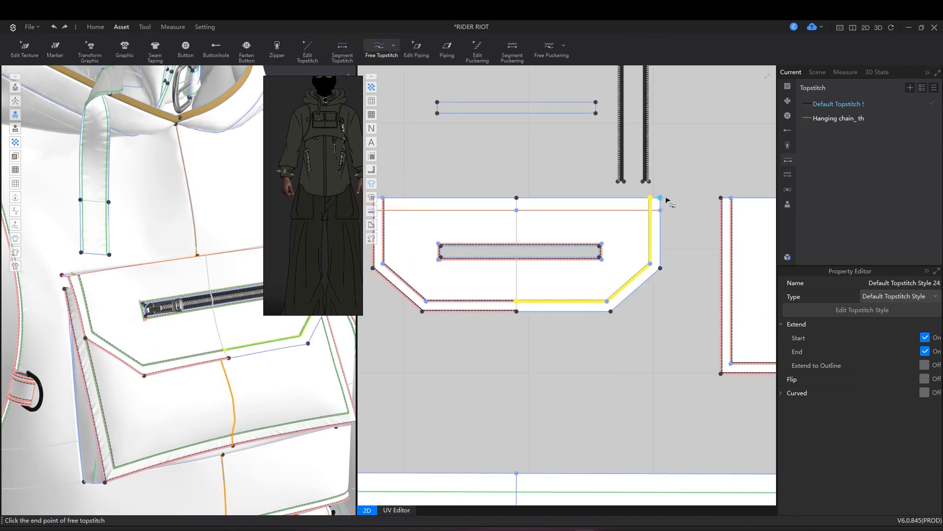
{"action": "key", "text": "q"}
Step: Examine the topstitching on the chest pocket and the yoke in 3D
{"action": "scroll", "coordinate": [134, 231], "scroll_direction": "down", "scroll_amount": 6}
{"action": "scroll", "coordinate": [228, 400], "scroll_direction": "up", "scroll_amount": 5}
{"action": "right_click_drag", "start_coordinate": [227, 400], "coordinate": [130, 343]}
{"action": "scroll", "coordinate": [131, 343], "scroll_direction": "up", "scroll_amount": 4}
{"action": "scroll", "coordinate": [131, 343], "scroll_direction": "down", "scroll_amount": 6}
{"action": "scroll", "coordinate": [533, 375], "scroll_direction": "down", "scroll_amount": 6}
{"action": "scroll", "coordinate": [550, 381], "scroll_direction": "down", "scroll_amount": 2}
Step: Add Segment Topstitch along the jacket's front opening edges and the parallel placket lines
{"action": "middle_click_drag", "start_coordinate": [549, 381], "coordinate": [580, 112]}
{"action": "left_click", "coordinate": [338, 48]}
{"action": "scroll", "coordinate": [447, 364], "scroll_direction": "up", "scroll_amount": 5}
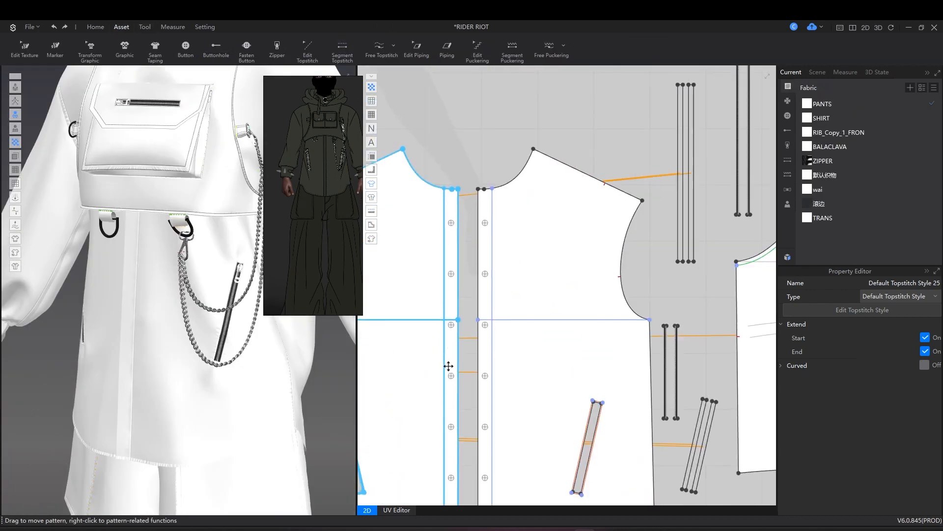
{"action": "left_click", "coordinate": [490, 355]}
{"action": "scroll", "coordinate": [176, 410], "scroll_direction": "up", "scroll_amount": 5}
{"action": "left_click", "coordinate": [464, 312]}
{"action": "left_click", "coordinate": [462, 344]}
Step: Topstitch the curved hem edge and its parallel internal line on the jacket's front panels
{"action": "scroll", "coordinate": [259, 407], "scroll_direction": "down", "scroll_amount": 5}
{"action": "middle_click_drag", "start_coordinate": [546, 406], "coordinate": [590, 216]}
{"action": "scroll", "coordinate": [538, 381], "scroll_direction": "up", "scroll_amount": 5}
{"action": "left_click", "coordinate": [536, 383]}
{"action": "scroll", "coordinate": [219, 385], "scroll_direction": "up", "scroll_amount": 5}
{"action": "right_click_drag", "start_coordinate": [218, 385], "coordinate": [221, 368]}
{"action": "middle_click_drag", "start_coordinate": [427, 421], "coordinate": [646, 451]}
{"action": "left_click", "coordinate": [586, 455]}
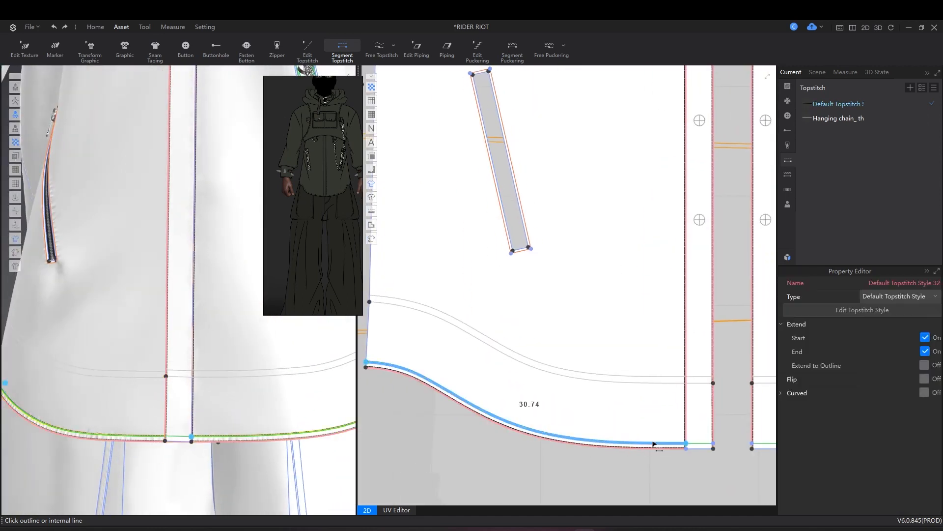
Step: Use Edit Topstitch to extend the front hem stitching across the placket to the front opening edge
{"action": "scroll", "coordinate": [570, 399], "scroll_direction": "up", "scroll_amount": 3}
{"action": "left_click", "coordinate": [561, 435]}
{"action": "left_click", "coordinate": [588, 452]}
{"action": "left_click_drag", "start_coordinate": [569, 434], "coordinate": [622, 436]}
{"action": "scroll", "coordinate": [162, 419], "scroll_direction": "down", "scroll_amount": 4}
{"action": "right_click_drag", "start_coordinate": [163, 419], "coordinate": [211, 417]}
{"action": "scroll", "coordinate": [524, 342], "scroll_direction": "down", "scroll_amount": 5}
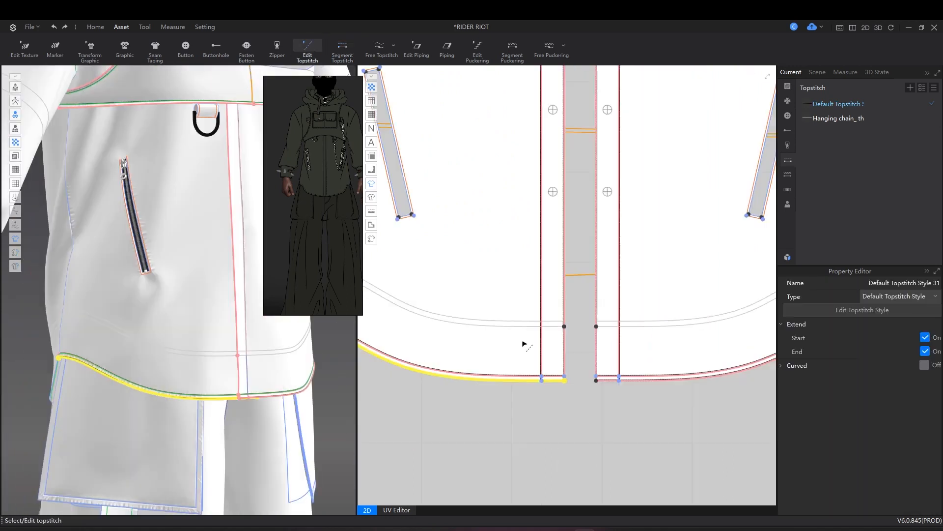
Step: Add Segment Topstitch to the long sides and short ends of the front panel's slanted zipper opening
{"action": "scroll", "coordinate": [523, 342], "scroll_direction": "down", "scroll_amount": 2}
{"action": "middle_click_drag", "start_coordinate": [523, 342], "coordinate": [593, 452]}
{"action": "left_click", "coordinate": [349, 53]}
{"action": "scroll", "coordinate": [484, 281], "scroll_direction": "up", "scroll_amount": 5}
{"action": "left_click", "coordinate": [485, 220]}
{"action": "left_click", "coordinate": [532, 436]}
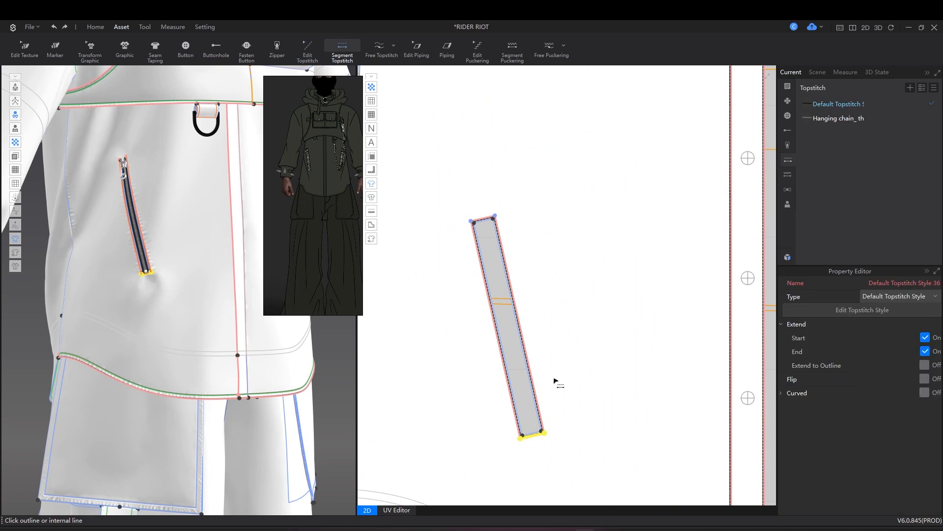
Step: Topstitch the curved hem edge and its parallel internal line on the jacket's back panel
{"action": "scroll", "coordinate": [183, 244], "scroll_direction": "up", "scroll_amount": 5}
{"action": "scroll", "coordinate": [617, 385], "scroll_direction": "down", "scroll_amount": 6}
{"action": "scroll", "coordinate": [177, 300], "scroll_direction": "down", "scroll_amount": 4}
{"action": "right_click_drag", "start_coordinate": [177, 300], "coordinate": [209, 314]}
{"action": "middle_click_drag", "start_coordinate": [208, 315], "coordinate": [214, 503]}
{"action": "scroll", "coordinate": [214, 502], "scroll_direction": "up", "scroll_amount": 2}
{"action": "scroll", "coordinate": [438, 236], "scroll_direction": "up", "scroll_amount": 5}
{"action": "scroll", "coordinate": [444, 244], "scroll_direction": "down", "scroll_amount": 4}
{"action": "middle_click_drag", "start_coordinate": [482, 248], "coordinate": [692, 323]}
{"action": "scroll", "coordinate": [526, 250], "scroll_direction": "up", "scroll_amount": 5}
{"action": "scroll", "coordinate": [526, 246], "scroll_direction": "up", "scroll_amount": 4}
{"action": "left_click", "coordinate": [526, 246]}
{"action": "scroll", "coordinate": [211, 275], "scroll_direction": "down", "scroll_amount": 3}
{"action": "mouse_move", "coordinate": [211, 275]}
{"action": "right_mouse_down"}
{"action": "mouse_move", "coordinate": [89, 300]}
{"action": "mouse_move", "coordinate": [207, 290]}
{"action": "right_mouse_up"}
{"action": "scroll", "coordinate": [589, 197], "scroll_direction": "down", "scroll_amount": 7}
{"action": "scroll", "coordinate": [523, 345], "scroll_direction": "up", "scroll_amount": 5}
{"action": "left_click", "coordinate": [523, 345]}
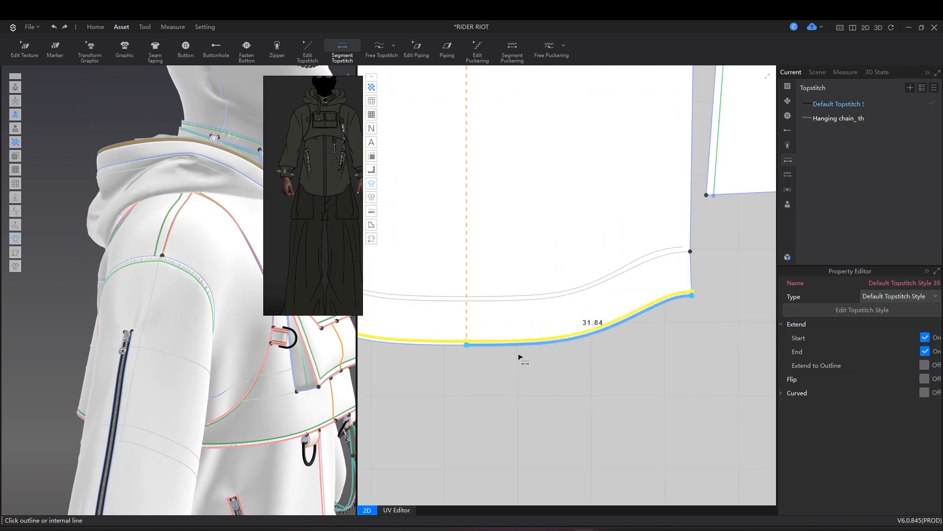
{"action": "left_click", "coordinate": [520, 349]}
Step: Add Free Topstitch around one cuff piece's thumb-hole cutout and along its two long internal lines
{"action": "middle_click_drag", "start_coordinate": [168, 443], "coordinate": [193, 209]}
{"action": "scroll", "coordinate": [545, 315], "scroll_direction": "down", "scroll_amount": 5}
{"action": "scroll", "coordinate": [540, 368], "scroll_direction": "up", "scroll_amount": 6}
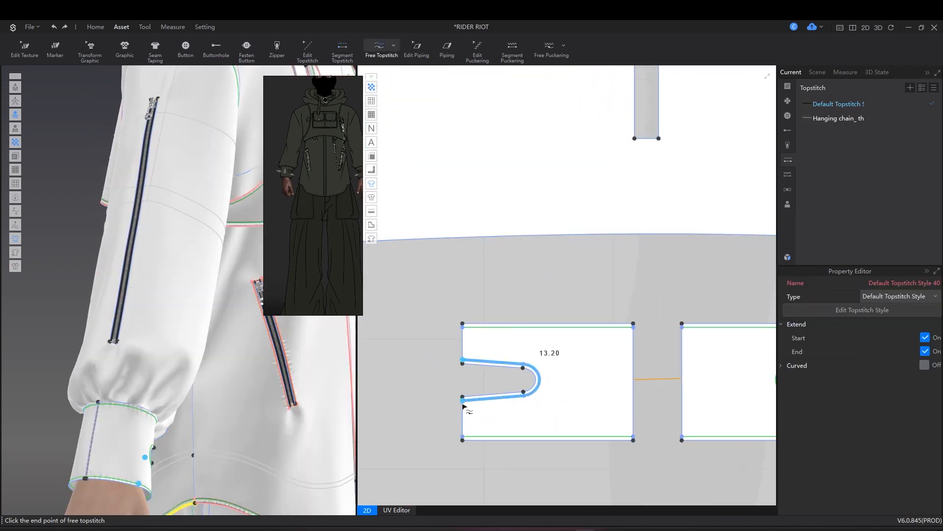
{"action": "left_click", "coordinate": [464, 404]}
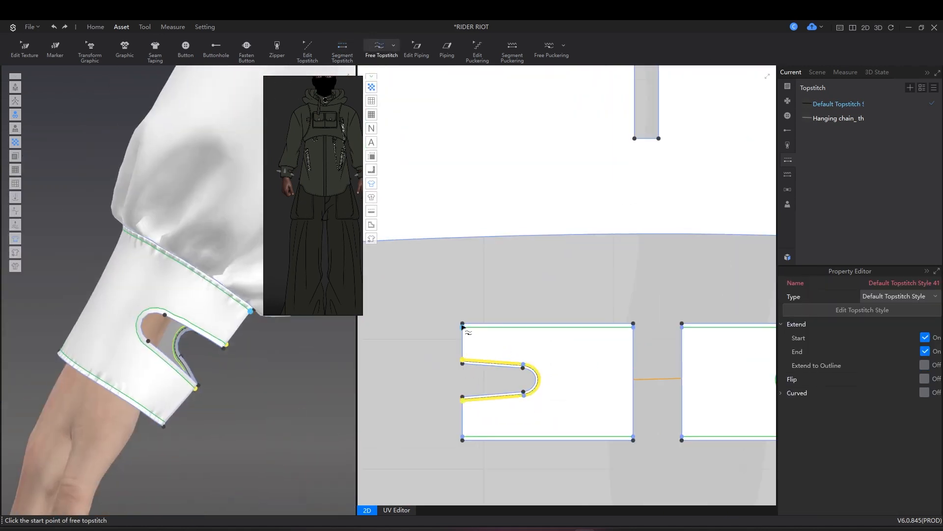
{"action": "left_click", "coordinate": [633, 436]}
Step: Topstitch the opposite cuff piece around its thumb-hole cutout and along both long internal lines
{"action": "middle_click_drag", "start_coordinate": [654, 404], "coordinate": [478, 412]}
{"action": "left_click", "coordinate": [678, 367]}
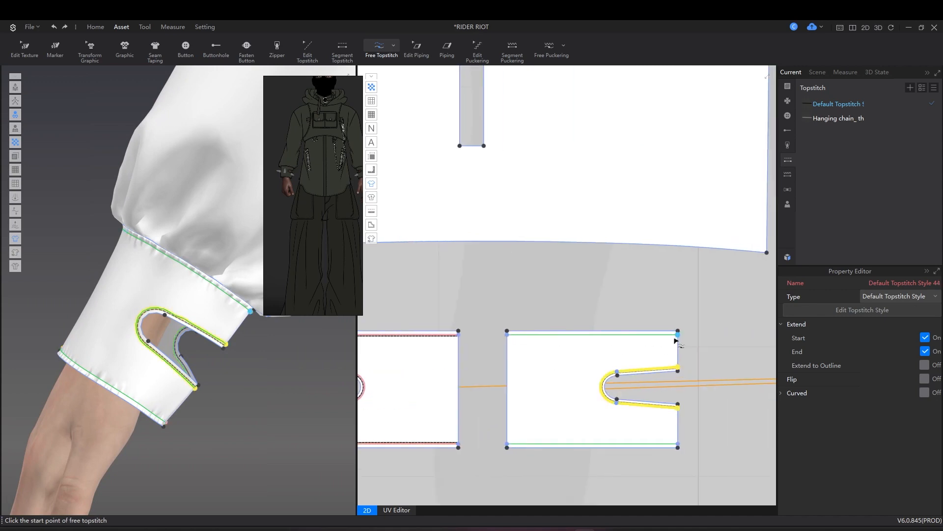
{"action": "left_click", "coordinate": [511, 446]}
{"action": "right_click_drag", "start_coordinate": [170, 315], "coordinate": [169, 393]}
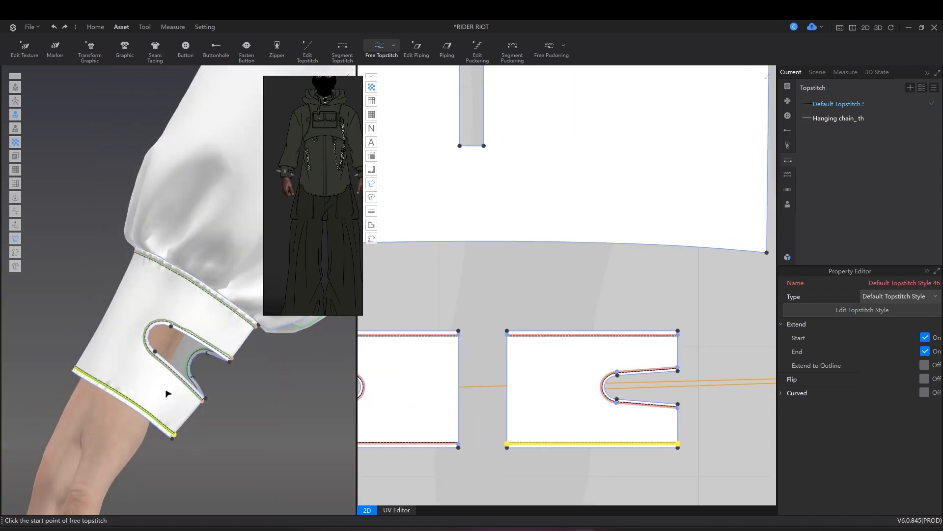
Step: Add Free Topstitch along the sides and lower edge of one trouser cargo pocket and its parallel internal line
{"action": "key", "text": "q"}
{"action": "scroll", "coordinate": [192, 406], "scroll_direction": "down", "scroll_amount": 6}
{"action": "scroll", "coordinate": [545, 391], "scroll_direction": "down", "scroll_amount": 8}
{"action": "middle_click_drag", "start_coordinate": [563, 403], "coordinate": [586, 134]}
{"action": "scroll", "coordinate": [531, 457], "scroll_direction": "up", "scroll_amount": 5}
{"action": "key", "text": "k"}
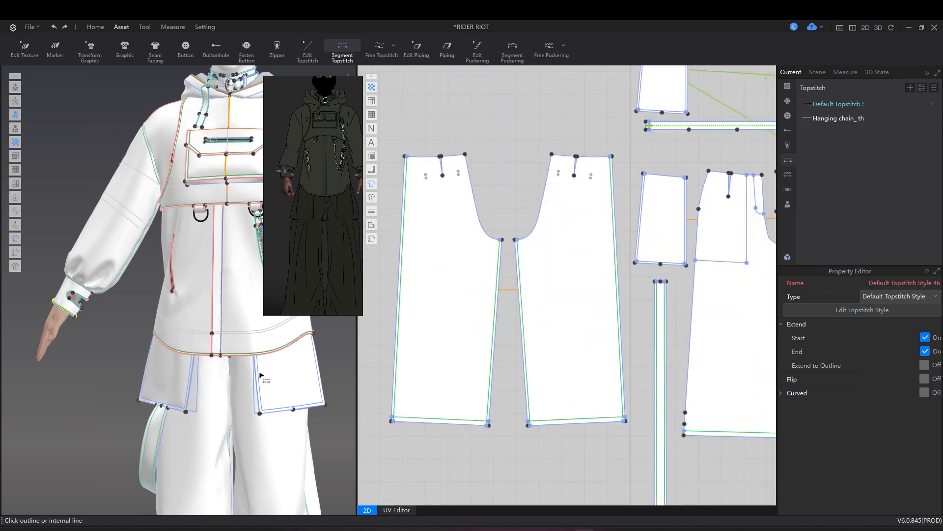
{"action": "middle_click_drag", "start_coordinate": [639, 246], "coordinate": [508, 354]}
{"action": "right_click_drag", "start_coordinate": [170, 388], "coordinate": [212, 388]}
{"action": "scroll", "coordinate": [192, 418], "scroll_direction": "up", "scroll_amount": 8}
{"action": "scroll", "coordinate": [527, 138], "scroll_direction": "up", "scroll_amount": 4}
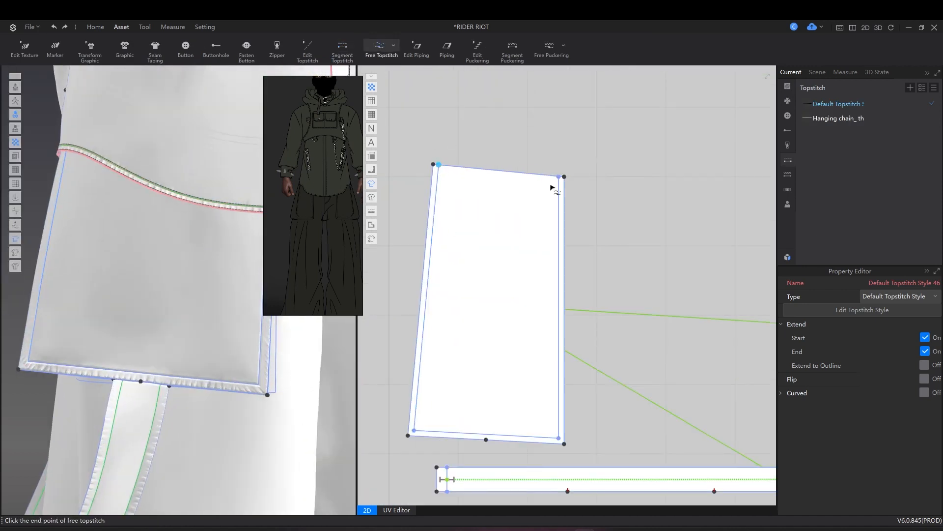
{"action": "left_click", "coordinate": [570, 174]}
{"action": "scroll", "coordinate": [639, 231], "scroll_direction": "down", "scroll_amount": 4}
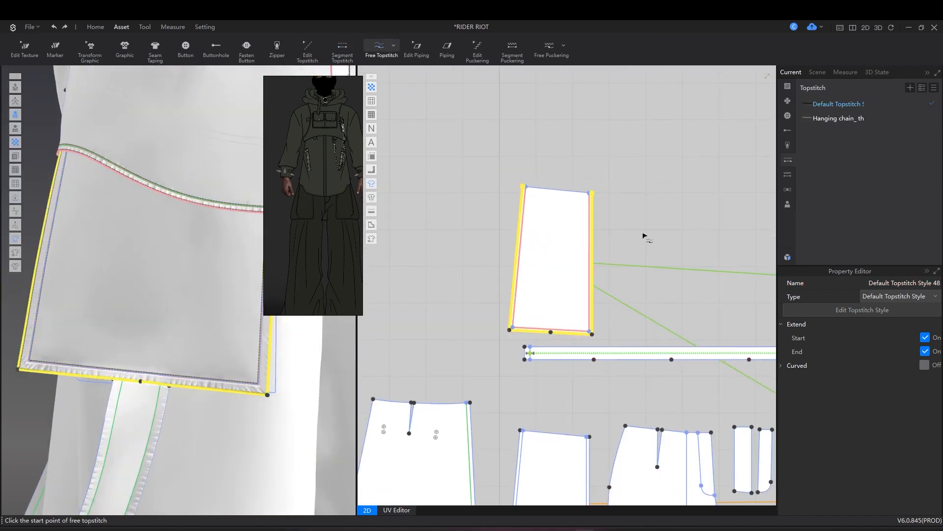
Step: Add Segment Topstitch to the long lines of the trouser strap and to the trouser leg hems
{"action": "middle_click_drag", "start_coordinate": [610, 418], "coordinate": [521, 191]}
{"action": "scroll", "coordinate": [519, 194], "scroll_direction": "up", "scroll_amount": 5}
{"action": "key", "text": "k"}
{"action": "left_click", "coordinate": [530, 207]}
{"action": "left_click", "coordinate": [559, 213]}
{"action": "left_click", "coordinate": [657, 265]}
{"action": "left_click", "coordinate": [413, 219]}
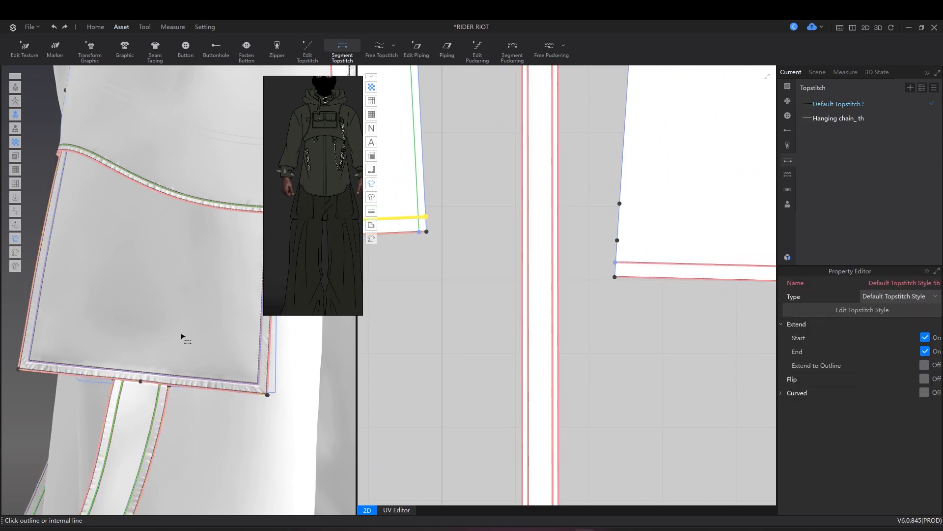
Step: Continue the Segment Topstitch along further edges of the trouser pieces
{"action": "scroll", "coordinate": [183, 337], "scroll_direction": "down", "scroll_amount": 4}
{"action": "middle_click_drag", "start_coordinate": [184, 337], "coordinate": [152, 162]}
{"action": "right_click_drag", "start_coordinate": [137, 436], "coordinate": [241, 435]}
{"action": "middle_click_drag", "start_coordinate": [452, 280], "coordinate": [503, 459]}
{"action": "left_click", "coordinate": [468, 369]}
{"action": "scroll", "coordinate": [201, 412], "scroll_direction": "up", "scroll_amount": 2}
{"action": "scroll", "coordinate": [201, 412], "scroll_direction": "up", "scroll_amount": 3}
{"action": "left_click", "coordinate": [473, 256]}
{"action": "scroll", "coordinate": [175, 352], "scroll_direction": "down", "scroll_amount": 4}
{"action": "right_click_drag", "start_coordinate": [175, 352], "coordinate": [290, 389]}
{"action": "scroll", "coordinate": [213, 377], "scroll_direction": "up", "scroll_amount": 4}
Step: Add Segment Topstitch to the next pair of pattern pieces, checking the garment in 3D
{"action": "key", "text": "q"}
{"action": "right_click_drag", "start_coordinate": [213, 377], "coordinate": [269, 405]}
{"action": "scroll", "coordinate": [270, 405], "scroll_direction": "down", "scroll_amount": 4}
{"action": "scroll", "coordinate": [592, 330], "scroll_direction": "down", "scroll_amount": 4}
{"action": "middle_click_drag", "start_coordinate": [591, 331], "coordinate": [368, 390]}
{"action": "key", "text": "k"}
{"action": "scroll", "coordinate": [558, 291], "scroll_direction": "up", "scroll_amount": 3}
{"action": "left_click", "coordinate": [601, 365]}
{"action": "right_click_drag", "start_coordinate": [162, 366], "coordinate": [290, 363]}
{"action": "middle_click_drag", "start_coordinate": [400, 324], "coordinate": [837, 369]}
{"action": "left_click", "coordinate": [478, 332]}
{"action": "scroll", "coordinate": [161, 379], "scroll_direction": "up", "scroll_amount": 4}
{"action": "right_click_drag", "start_coordinate": [160, 379], "coordinate": [208, 386]}
{"action": "scroll", "coordinate": [211, 362], "scroll_direction": "down", "scroll_amount": 5}
Step: Add Free Topstitch along the collar's upper edge, around its rounded end, and along the parallel internal line
{"action": "key", "text": "q"}
{"action": "scroll", "coordinate": [198, 327], "scroll_direction": "up", "scroll_amount": 2}
{"action": "right_click_drag", "start_coordinate": [198, 326], "coordinate": [19, 361]}
{"action": "scroll", "coordinate": [162, 362], "scroll_direction": "up", "scroll_amount": 3}
{"action": "right_click_drag", "start_coordinate": [163, 363], "coordinate": [128, 339]}
{"action": "key", "text": "k"}
{"action": "scroll", "coordinate": [541, 271], "scroll_direction": "down", "scroll_amount": 4}
{"action": "scroll", "coordinate": [526, 315], "scroll_direction": "up", "scroll_amount": 3}
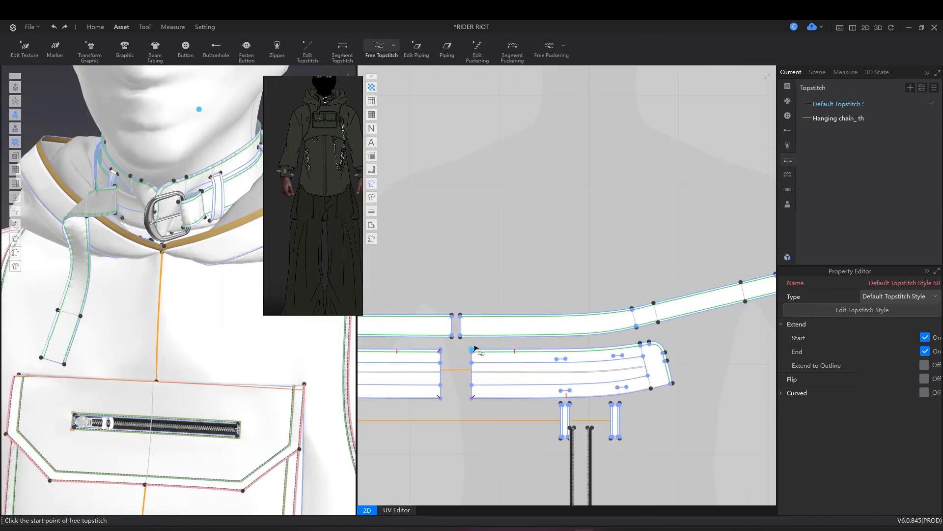
{"action": "left_click", "coordinate": [473, 349]}
{"action": "scroll", "coordinate": [676, 382], "scroll_direction": "up", "scroll_amount": 3}
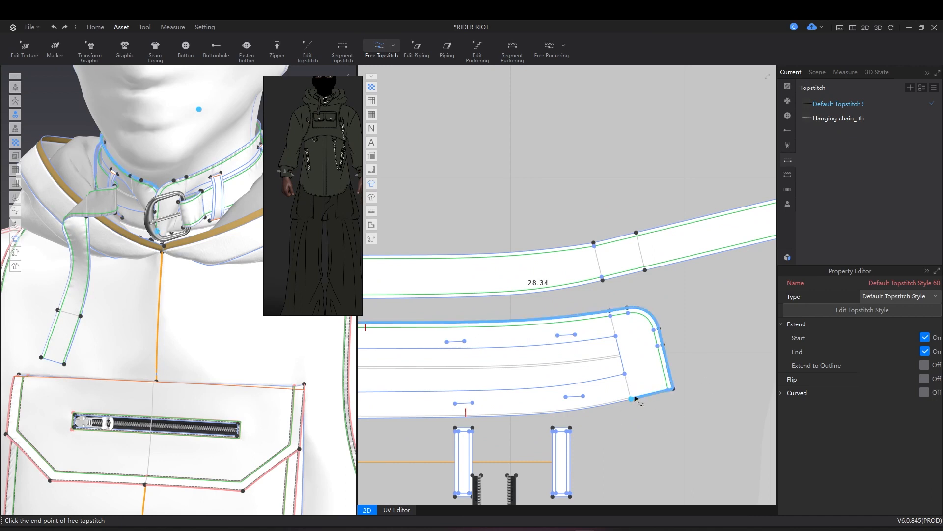
{"action": "scroll", "coordinate": [643, 387], "scroll_direction": "down", "scroll_amount": 2}
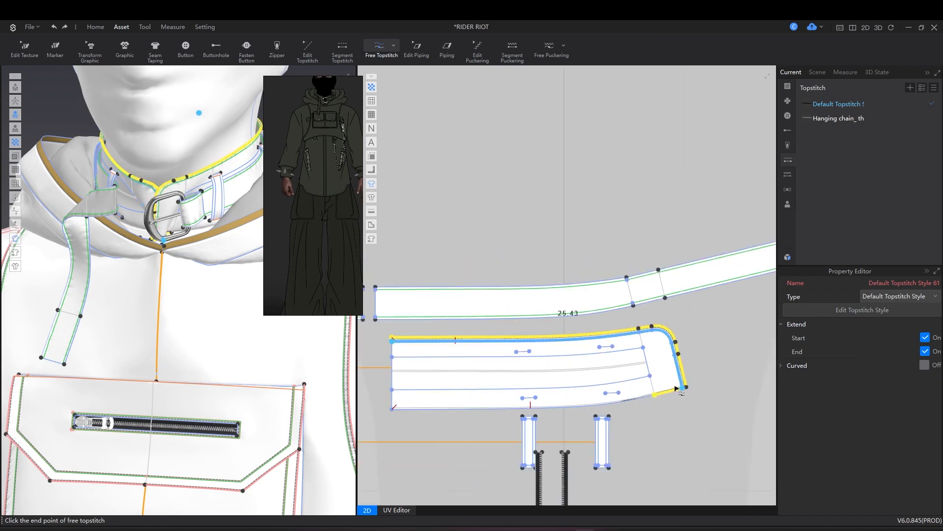
{"action": "scroll", "coordinate": [481, 374], "scroll_direction": "down", "scroll_amount": 3}
{"action": "scroll", "coordinate": [414, 337], "scroll_direction": "up", "scroll_amount": 3}
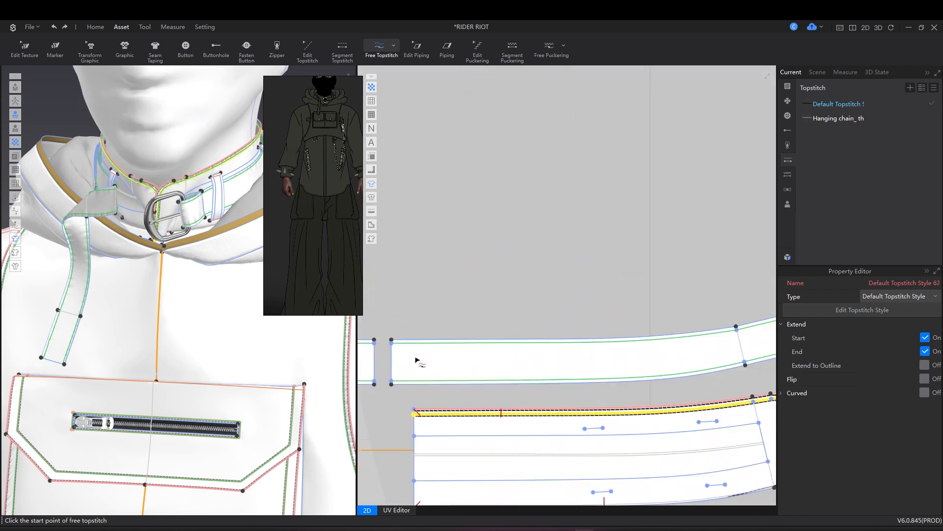
Step: Topstitch the upper edge and short end of one half of the neck strap
{"action": "left_click", "coordinate": [393, 327]}
{"action": "scroll", "coordinate": [540, 339], "scroll_direction": "down", "scroll_amount": 3}
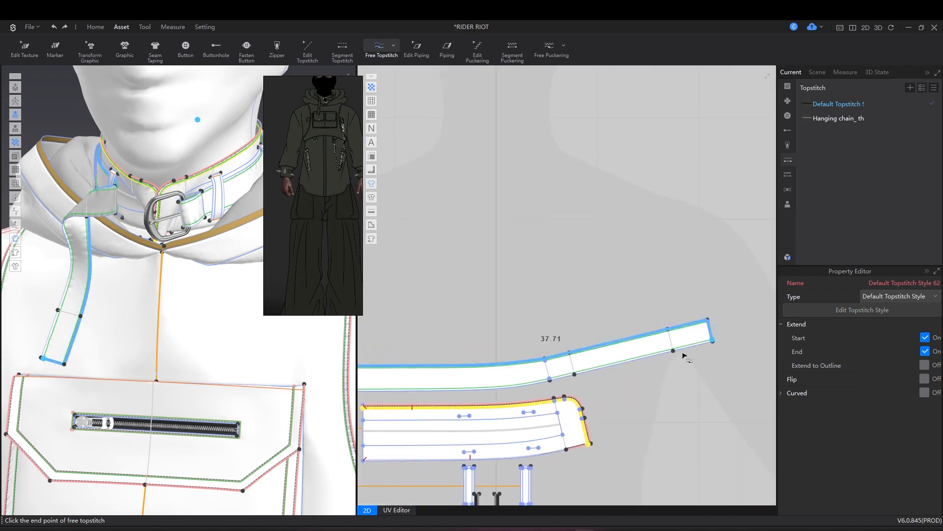
{"action": "scroll", "coordinate": [713, 346], "scroll_direction": "up", "scroll_amount": 3}
{"action": "scroll", "coordinate": [727, 347], "scroll_direction": "down", "scroll_amount": 2}
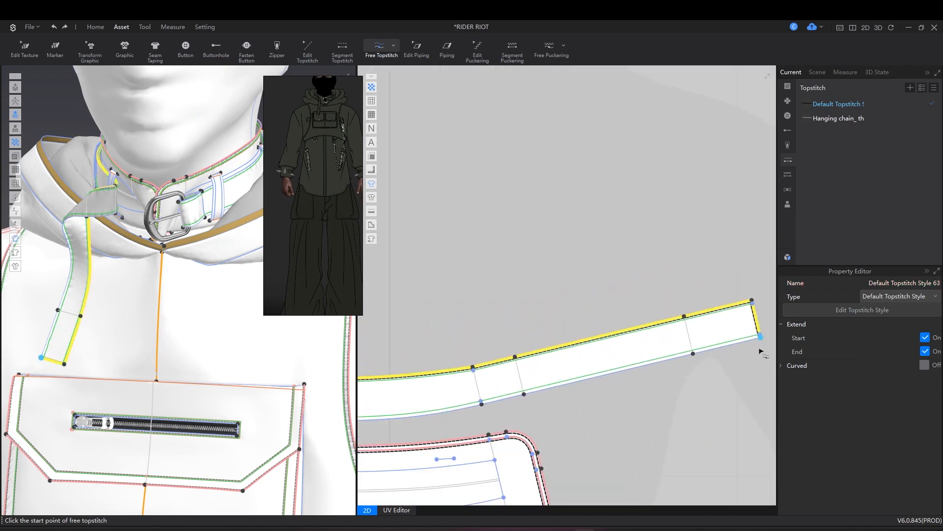
Step: Complete the Free Topstitch along the lower edge and parallel internal line of the same neck strap half
{"action": "left_click", "coordinate": [762, 344]}
{"action": "scroll", "coordinate": [502, 368], "scroll_direction": "up", "scroll_amount": 2}
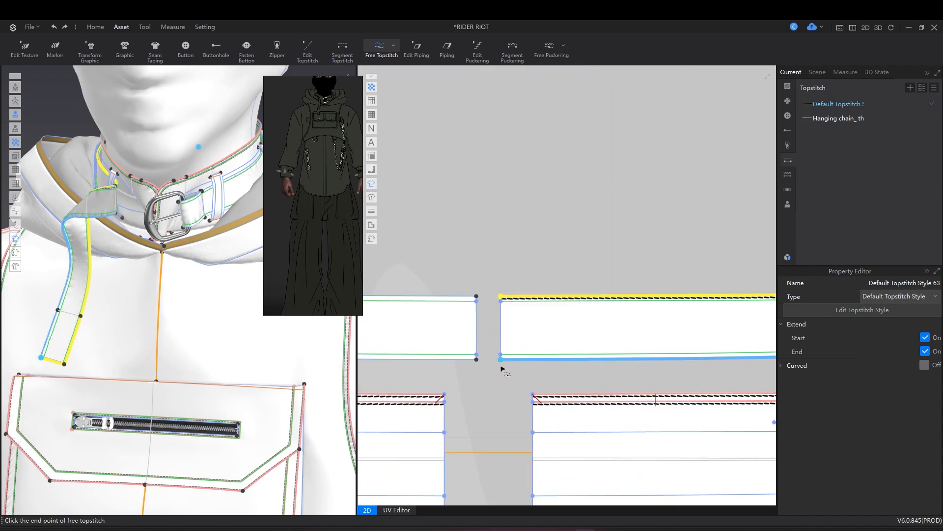
{"action": "scroll", "coordinate": [532, 369], "scroll_direction": "down", "scroll_amount": 2}
{"action": "scroll", "coordinate": [727, 344], "scroll_direction": "up", "scroll_amount": 4}
{"action": "left_click", "coordinate": [737, 354]}
{"action": "scroll", "coordinate": [732, 357], "scroll_direction": "down", "scroll_amount": 3}
{"action": "middle_click_drag", "start_coordinate": [737, 361], "coordinate": [785, 346]}
{"action": "scroll", "coordinate": [400, 394], "scroll_direction": "up", "scroll_amount": 3}
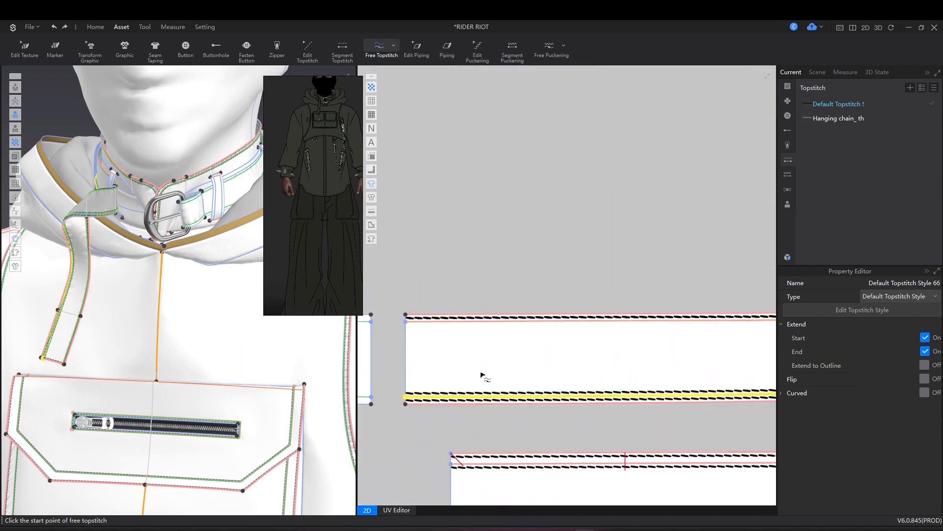
Step: Add Free Topstitch along the edges and internal lines of the neck strap's opposite half
{"action": "scroll", "coordinate": [481, 375], "scroll_direction": "down", "scroll_amount": 3}
{"action": "scroll", "coordinate": [721, 305], "scroll_direction": "up", "scroll_amount": 3}
{"action": "left_click", "coordinate": [712, 304]}
{"action": "scroll", "coordinate": [711, 304], "scroll_direction": "down", "scroll_amount": 3}
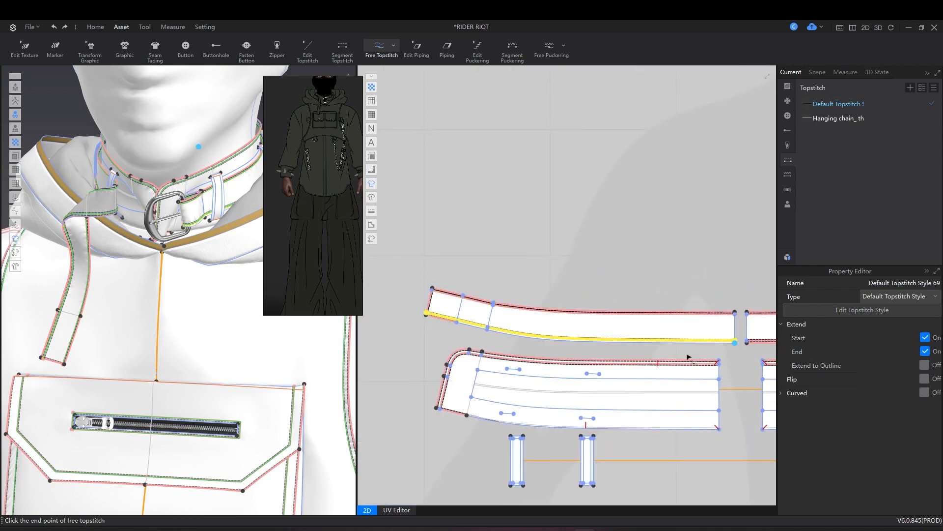
{"action": "scroll", "coordinate": [677, 334], "scroll_direction": "down", "scroll_amount": 3}
{"action": "scroll", "coordinate": [737, 341], "scroll_direction": "up", "scroll_amount": 3}
{"action": "scroll", "coordinate": [585, 349], "scroll_direction": "down", "scroll_amount": 3}
{"action": "scroll", "coordinate": [453, 347], "scroll_direction": "up", "scroll_amount": 4}
Step: Add Segment Topstitch to the long internal lines of the two small strap loops below the collar piece
{"action": "middle_click_drag", "start_coordinate": [452, 348], "coordinate": [545, 294]}
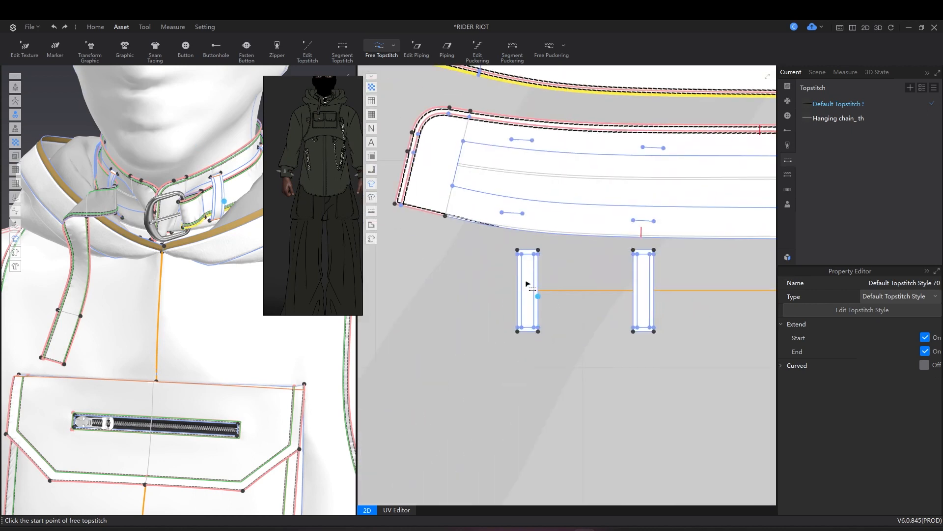
{"action": "key", "text": "k"}
{"action": "left_click", "coordinate": [522, 287]}
{"action": "left_click", "coordinate": [637, 285]}
{"action": "left_click", "coordinate": [650, 266]}
{"action": "mouse_move", "coordinate": [118, 305]}
{"action": "right_mouse_down"}
{"action": "mouse_move", "coordinate": [248, 310]}
{"action": "mouse_move", "coordinate": [120, 312]}
{"action": "right_mouse_up"}
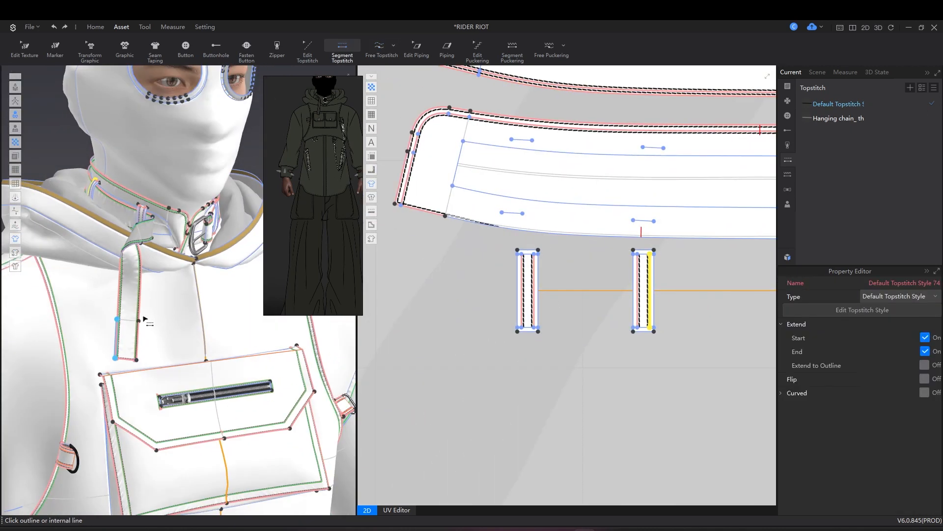
Step: Segment Topstitch the long internal lines of the two small strap loops under the neck strap's other half
{"action": "scroll", "coordinate": [476, 472], "scroll_direction": "down", "scroll_amount": 6}
{"action": "scroll", "coordinate": [676, 102], "scroll_direction": "up", "scroll_amount": 5}
{"action": "left_click", "coordinate": [607, 287]}
{"action": "left_click", "coordinate": [598, 271]}
{"action": "scroll", "coordinate": [587, 304], "scroll_direction": "down", "scroll_amount": 4}
{"action": "right_click_drag", "start_coordinate": [123, 319], "coordinate": [152, 334]}
{"action": "key", "text": "q"}
Step: Add one equidistant internal line at 0.30 cm spacing along the side seam of the jacket's front body panel
{"action": "scroll", "coordinate": [162, 401], "scroll_direction": "down", "scroll_amount": 4}
{"action": "scroll", "coordinate": [211, 427], "scroll_direction": "up", "scroll_amount": 3}
{"action": "right_click_drag", "start_coordinate": [260, 422], "coordinate": [123, 429]}
{"action": "middle_click_drag", "start_coordinate": [599, 393], "coordinate": [609, 245]}
{"action": "right_click_drag", "start_coordinate": [138, 393], "coordinate": [221, 393]}
{"action": "middle_click_drag", "start_coordinate": [221, 418], "coordinate": [196, 221]}
{"action": "scroll", "coordinate": [197, 221], "scroll_direction": "up", "scroll_amount": 2}
{"action": "scroll", "coordinate": [565, 393], "scroll_direction": "down", "scroll_amount": 1}
{"action": "middle_click_drag", "start_coordinate": [565, 442], "coordinate": [555, 197]}
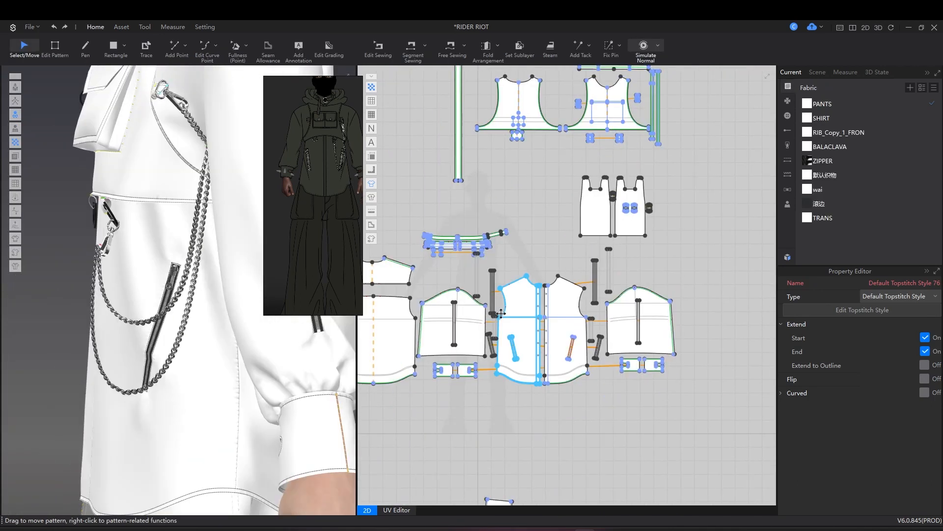
{"action": "scroll", "coordinate": [498, 329], "scroll_direction": "up", "scroll_amount": 5}
{"action": "right_click", "coordinate": [500, 461]}
{"action": "left_click", "coordinate": [552, 386]}
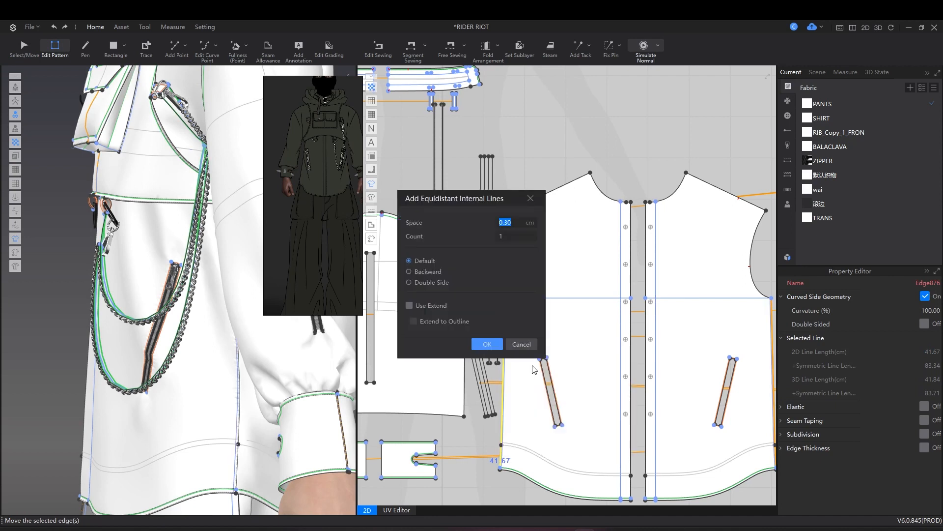
{"action": "left_click", "coordinate": [497, 343]}
Step: Add a Free Topstitch along the front body panel's side internal line, from the waist line to the hem
{"action": "key", "text": "k"}
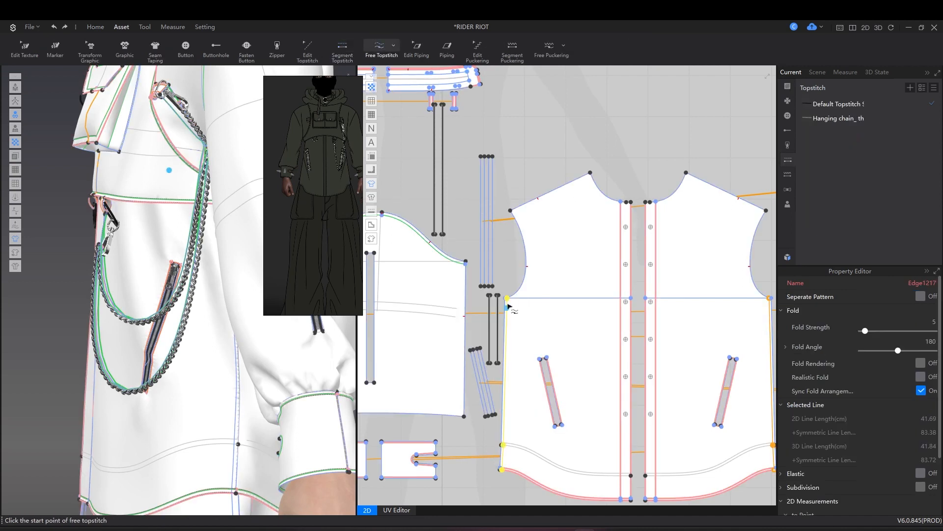
{"action": "key", "text": "q"}
{"action": "right_click_drag", "start_coordinate": [167, 481], "coordinate": [234, 429]}
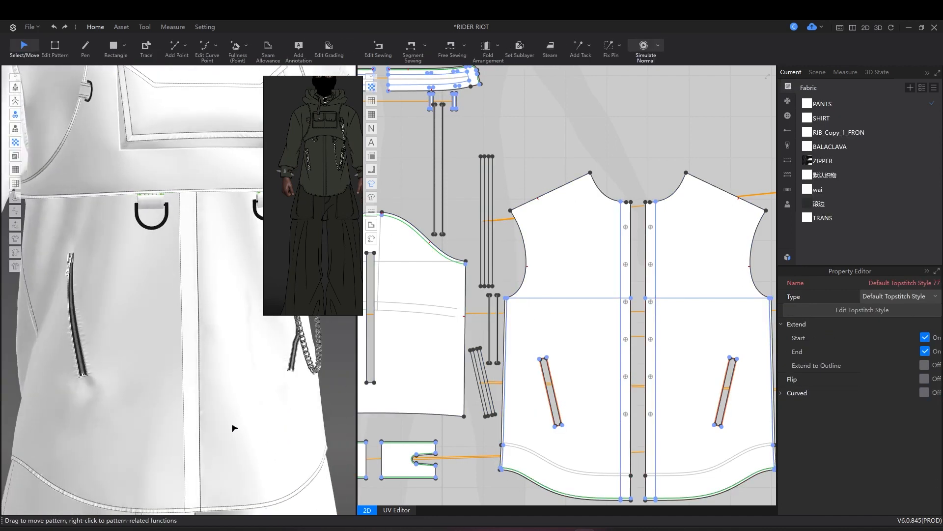
Step: Add Segment Topstitch to the long internal lines of the small D-ring loops below the front yoke's hem
{"action": "scroll", "coordinate": [422, 491], "scroll_direction": "down", "scroll_amount": 5}
{"action": "scroll", "coordinate": [597, 153], "scroll_direction": "up", "scroll_amount": 7}
{"action": "key", "text": "k"}
{"action": "scroll", "coordinate": [526, 259], "scroll_direction": "up", "scroll_amount": 5}
{"action": "scroll", "coordinate": [673, 358], "scroll_direction": "down", "scroll_amount": 5}
{"action": "scroll", "coordinate": [660, 177], "scroll_direction": "up", "scroll_amount": 6}
{"action": "scroll", "coordinate": [508, 419], "scroll_direction": "up", "scroll_amount": 5}
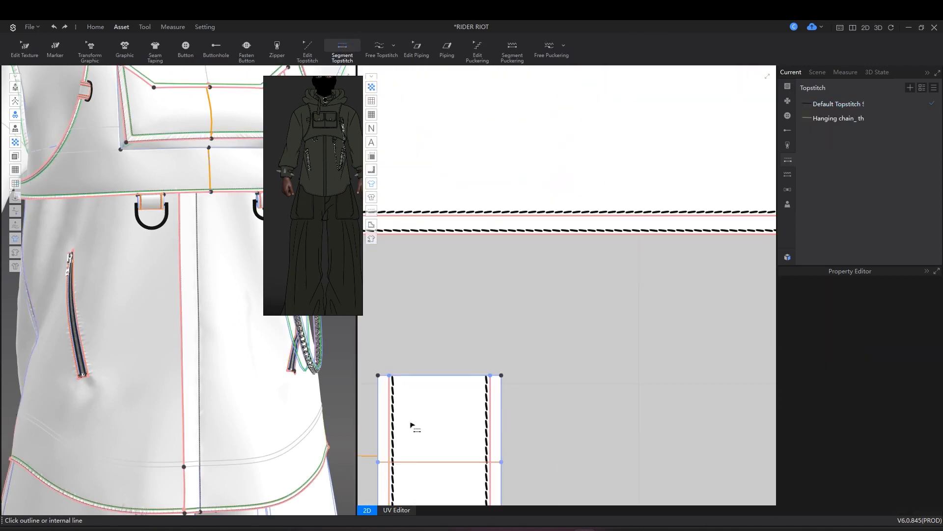
{"action": "left_click", "coordinate": [376, 431]}
{"action": "scroll", "coordinate": [159, 302], "scroll_direction": "down", "scroll_amount": 2}
{"action": "key", "text": "q"}
Step: Free Topstitch the internal line along the sleeve cap, from one underarm corner to the other
{"action": "scroll", "coordinate": [163, 236], "scroll_direction": "up", "scroll_amount": 2}
{"action": "middle_click_drag", "start_coordinate": [170, 236], "coordinate": [198, 358]}
{"action": "right_click_drag", "start_coordinate": [199, 359], "coordinate": [447, 299]}
{"action": "scroll", "coordinate": [448, 299], "scroll_direction": "down", "scroll_amount": 10}
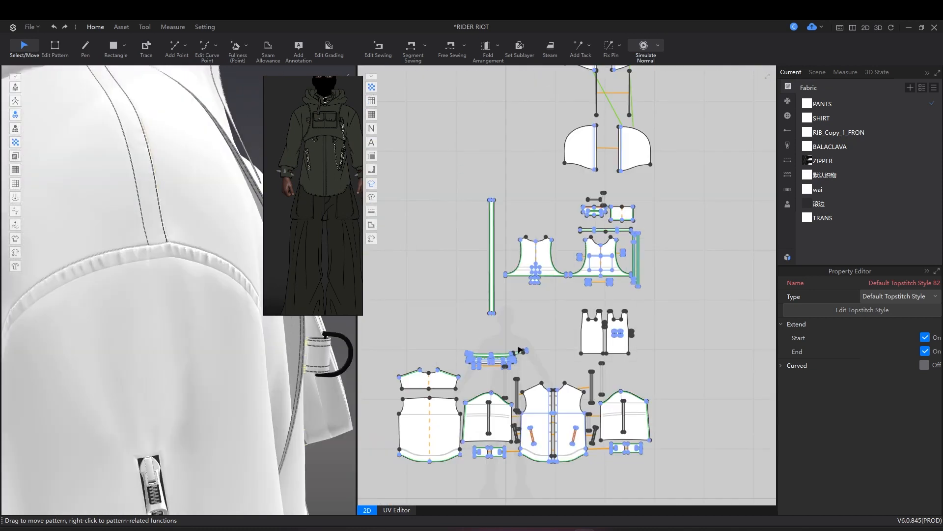
{"action": "scroll", "coordinate": [484, 426], "scroll_direction": "up", "scroll_amount": 5}
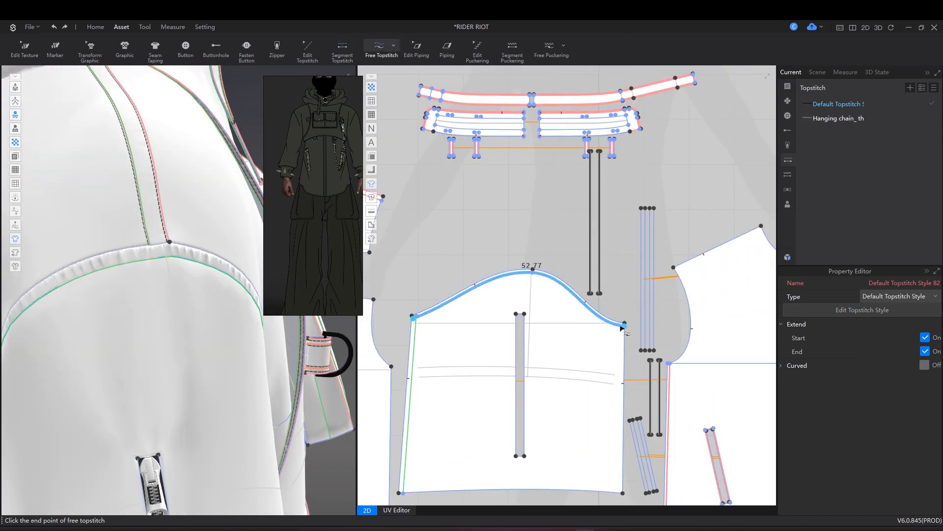
{"action": "scroll", "coordinate": [205, 366], "scroll_direction": "down", "scroll_amount": 6}
{"action": "right_click_drag", "start_coordinate": [205, 367], "coordinate": [450, 383]}
{"action": "middle_click_drag", "start_coordinate": [207, 417], "coordinate": [207, 266]}
{"action": "scroll", "coordinate": [207, 265], "scroll_direction": "up", "scroll_amount": 3}
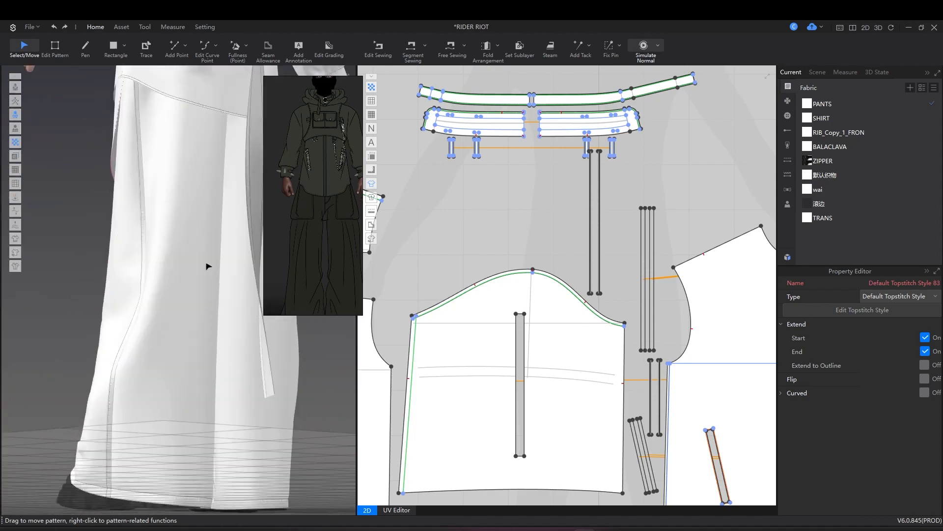
{"action": "right_click_drag", "start_coordinate": [206, 265], "coordinate": [222, 407]}
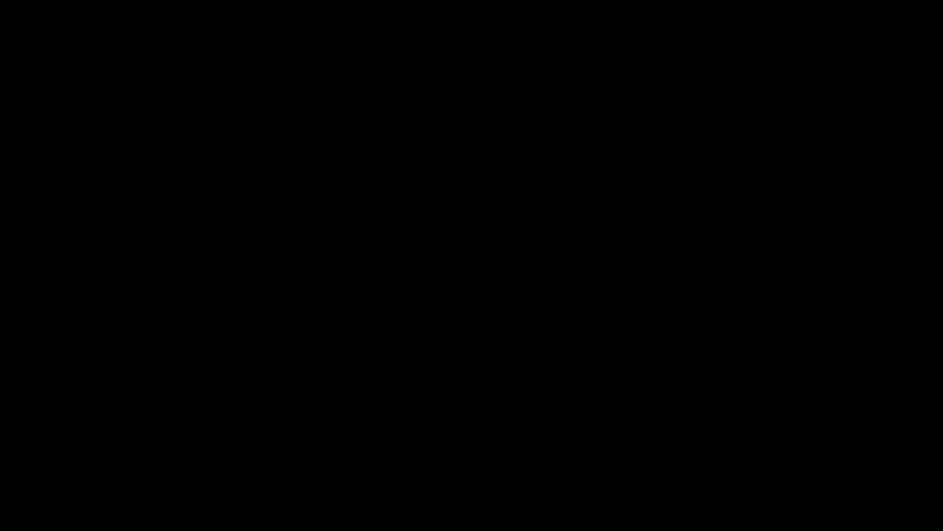